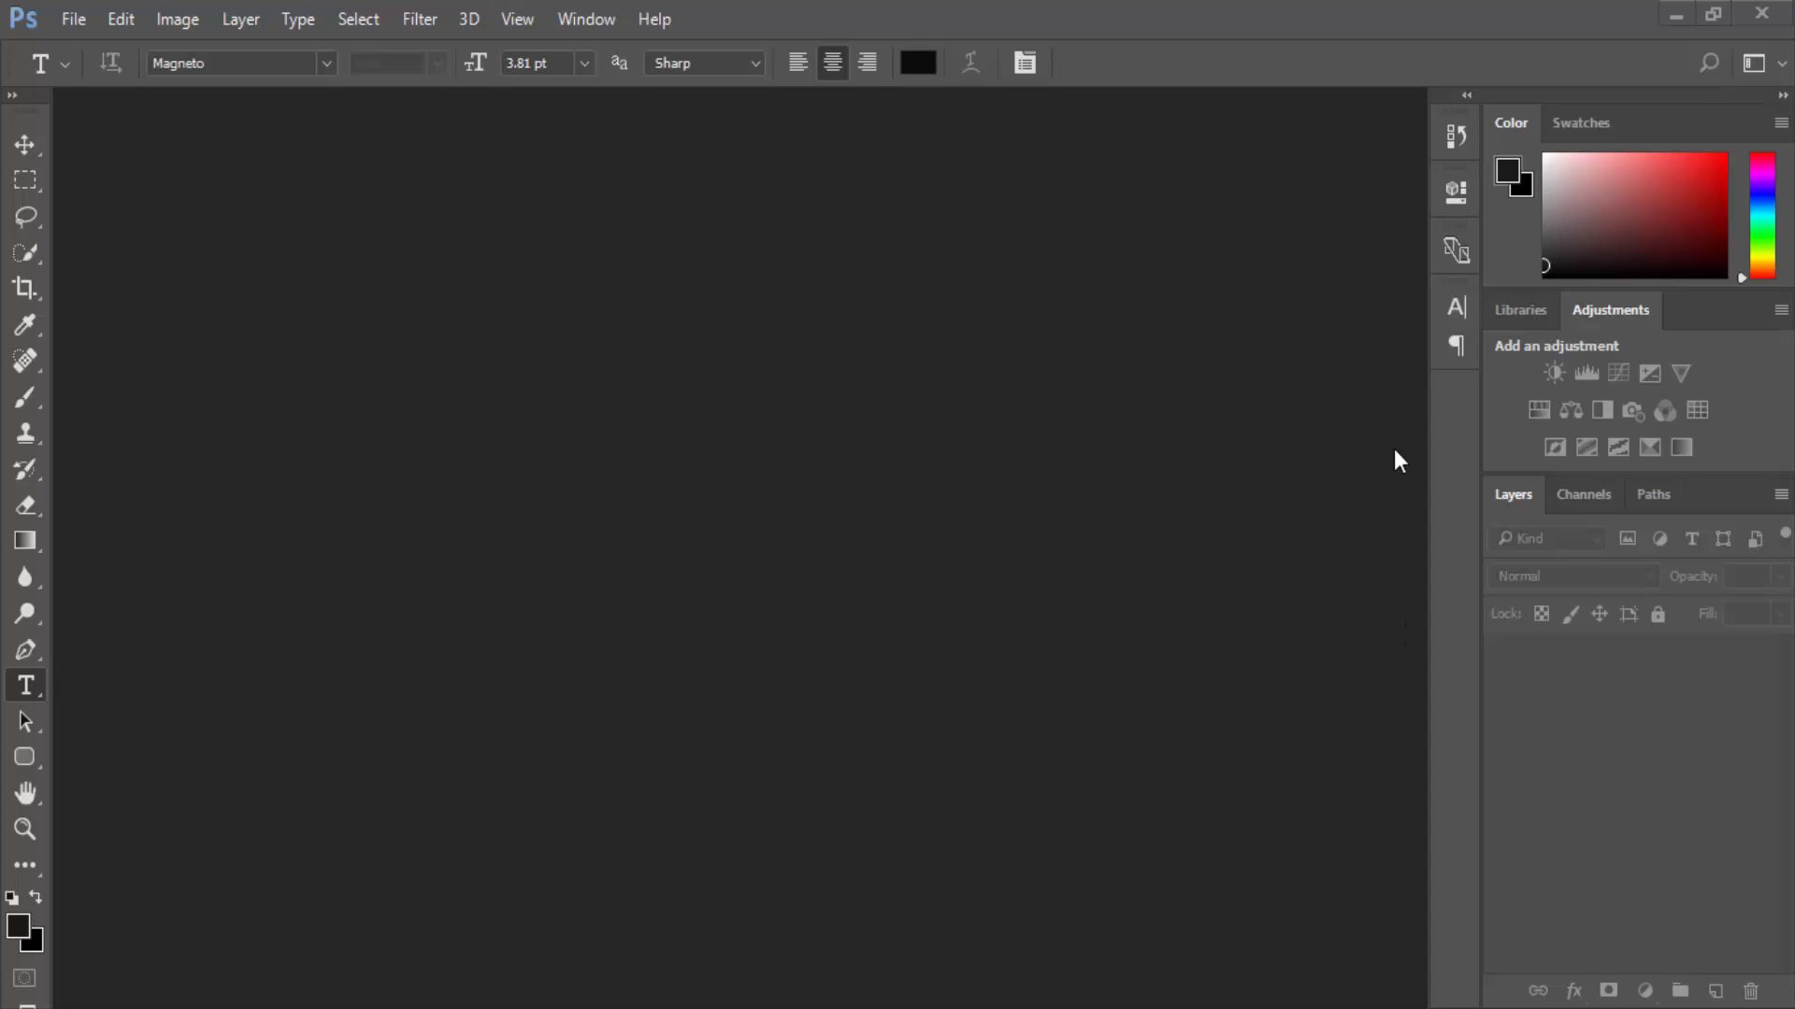
Start a new document and name its preset 'Facebook Cover Photo'.
{"action": "left_click", "coordinate": [68, 26]}
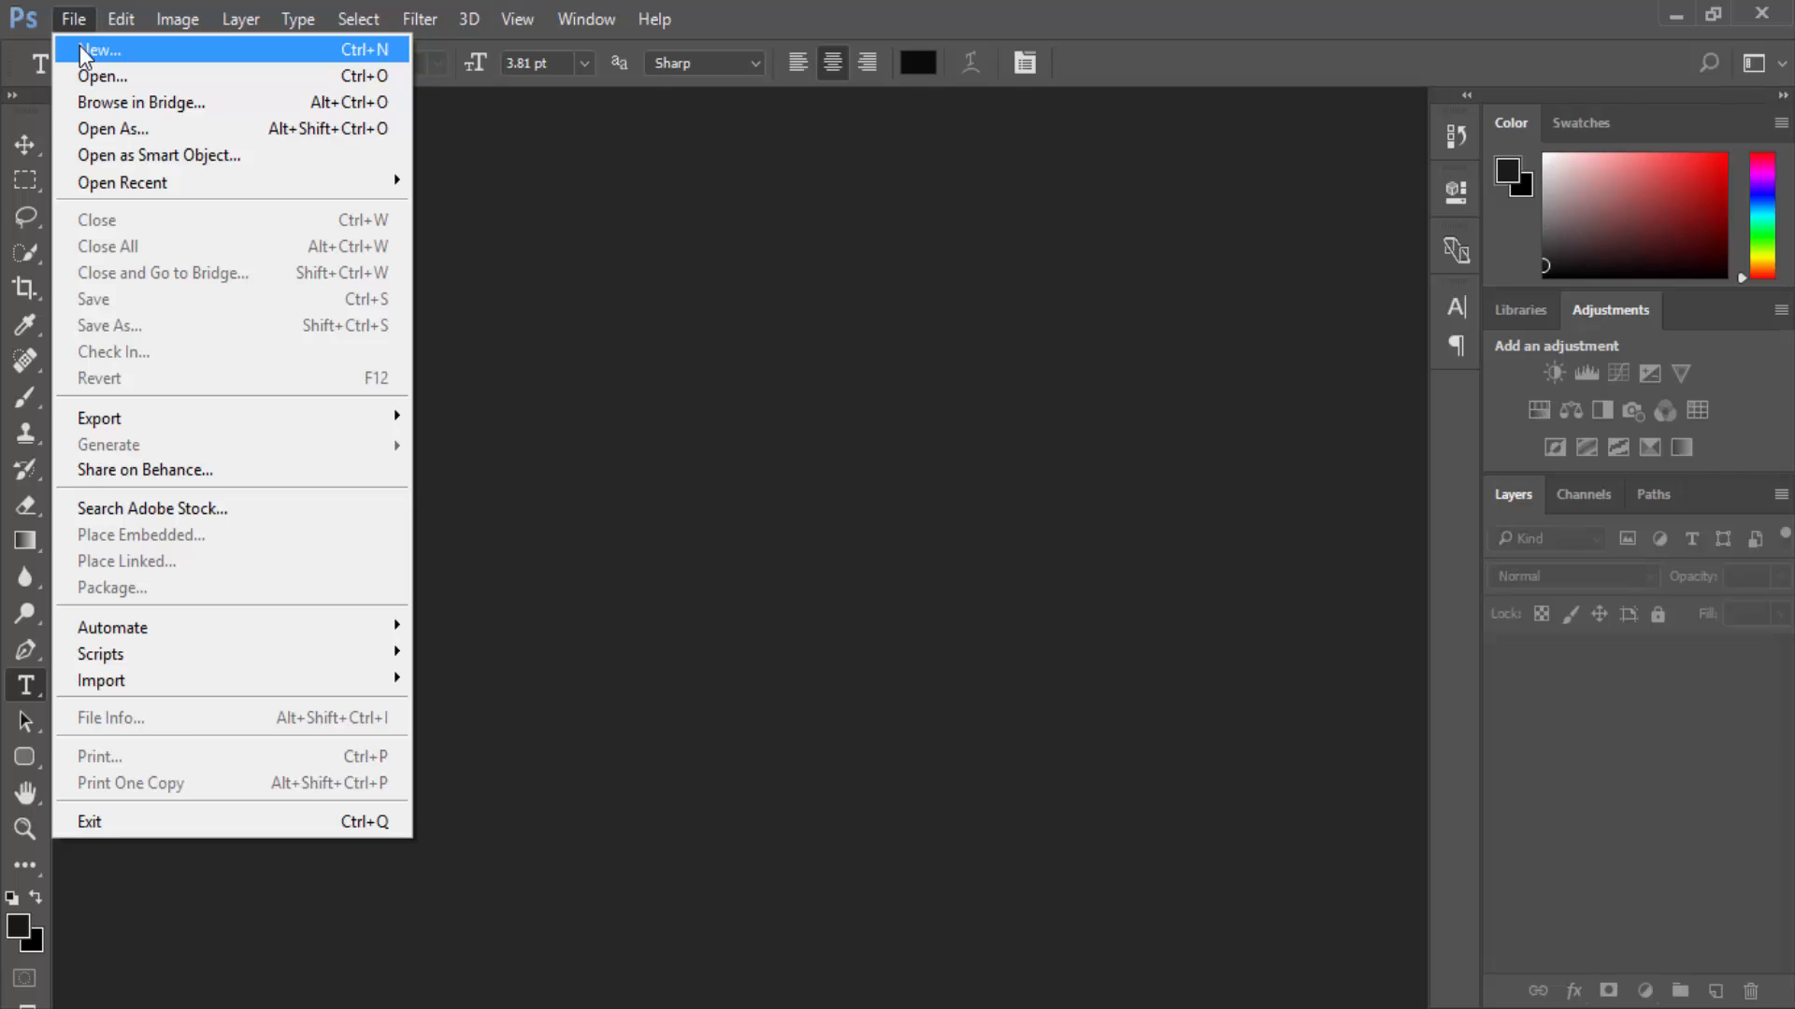
{"action": "left_click", "coordinate": [81, 49]}
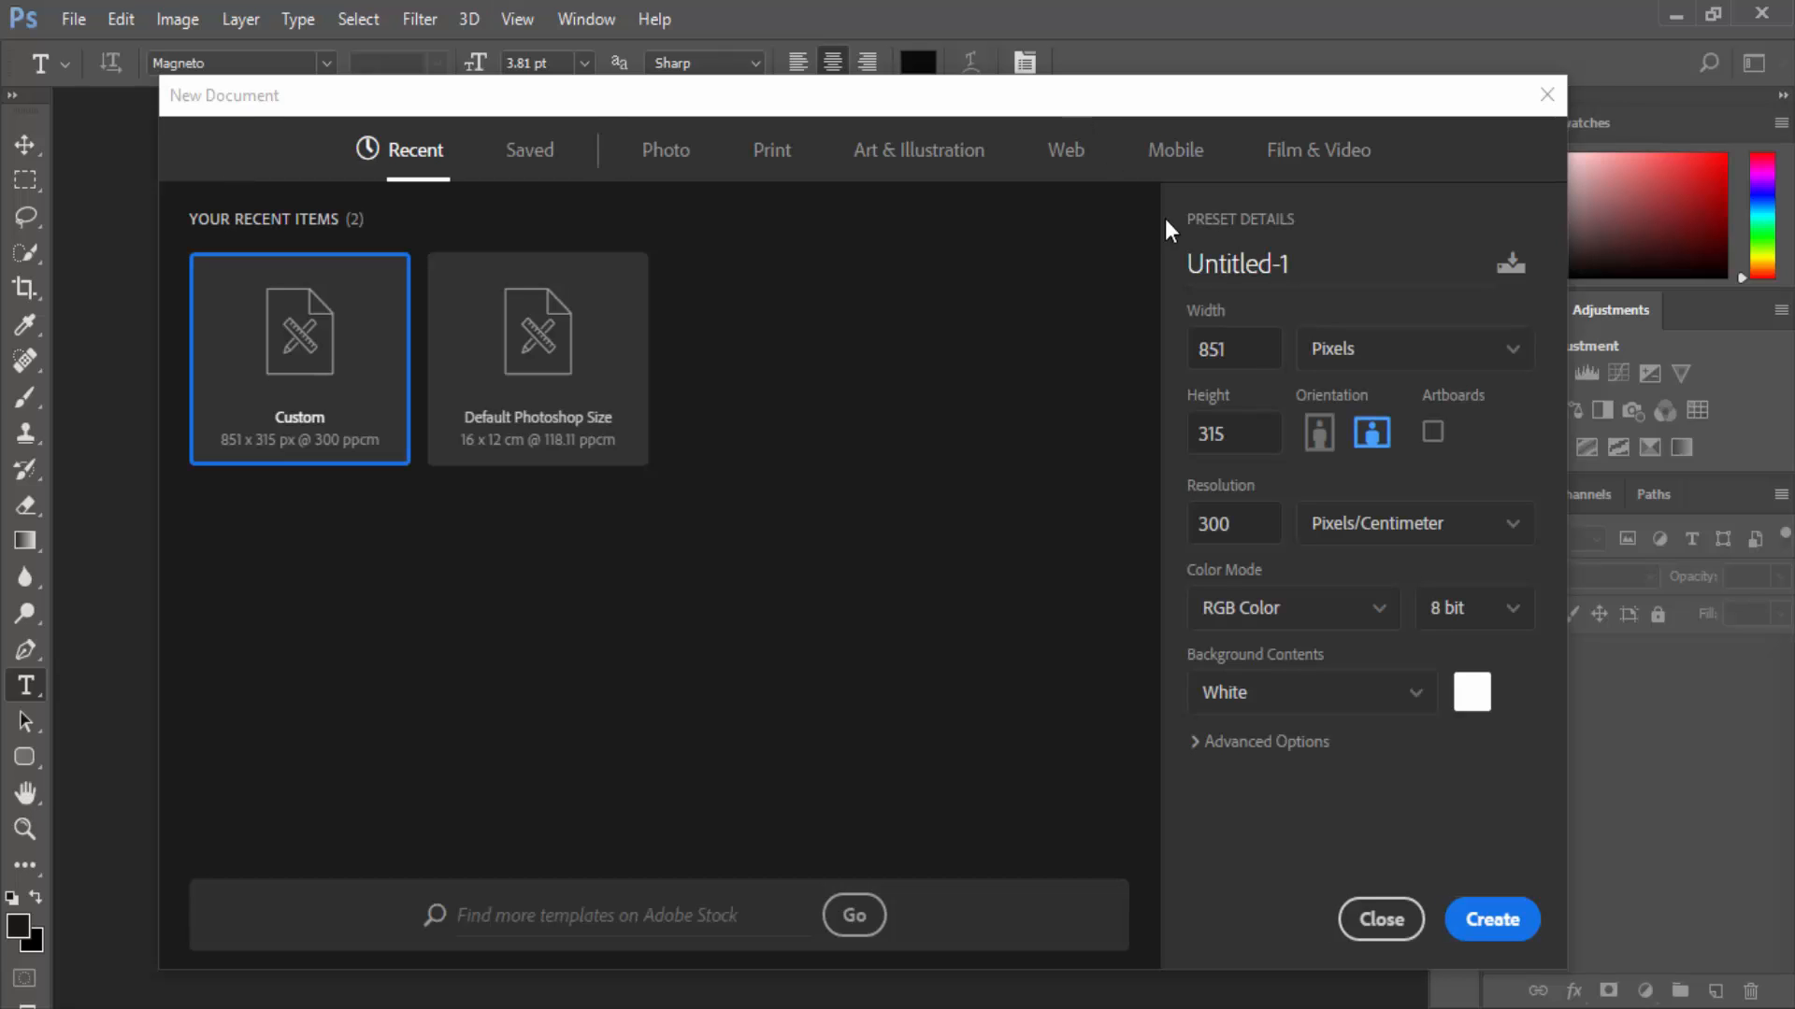
{"action": "left_click", "coordinate": [1186, 265]}
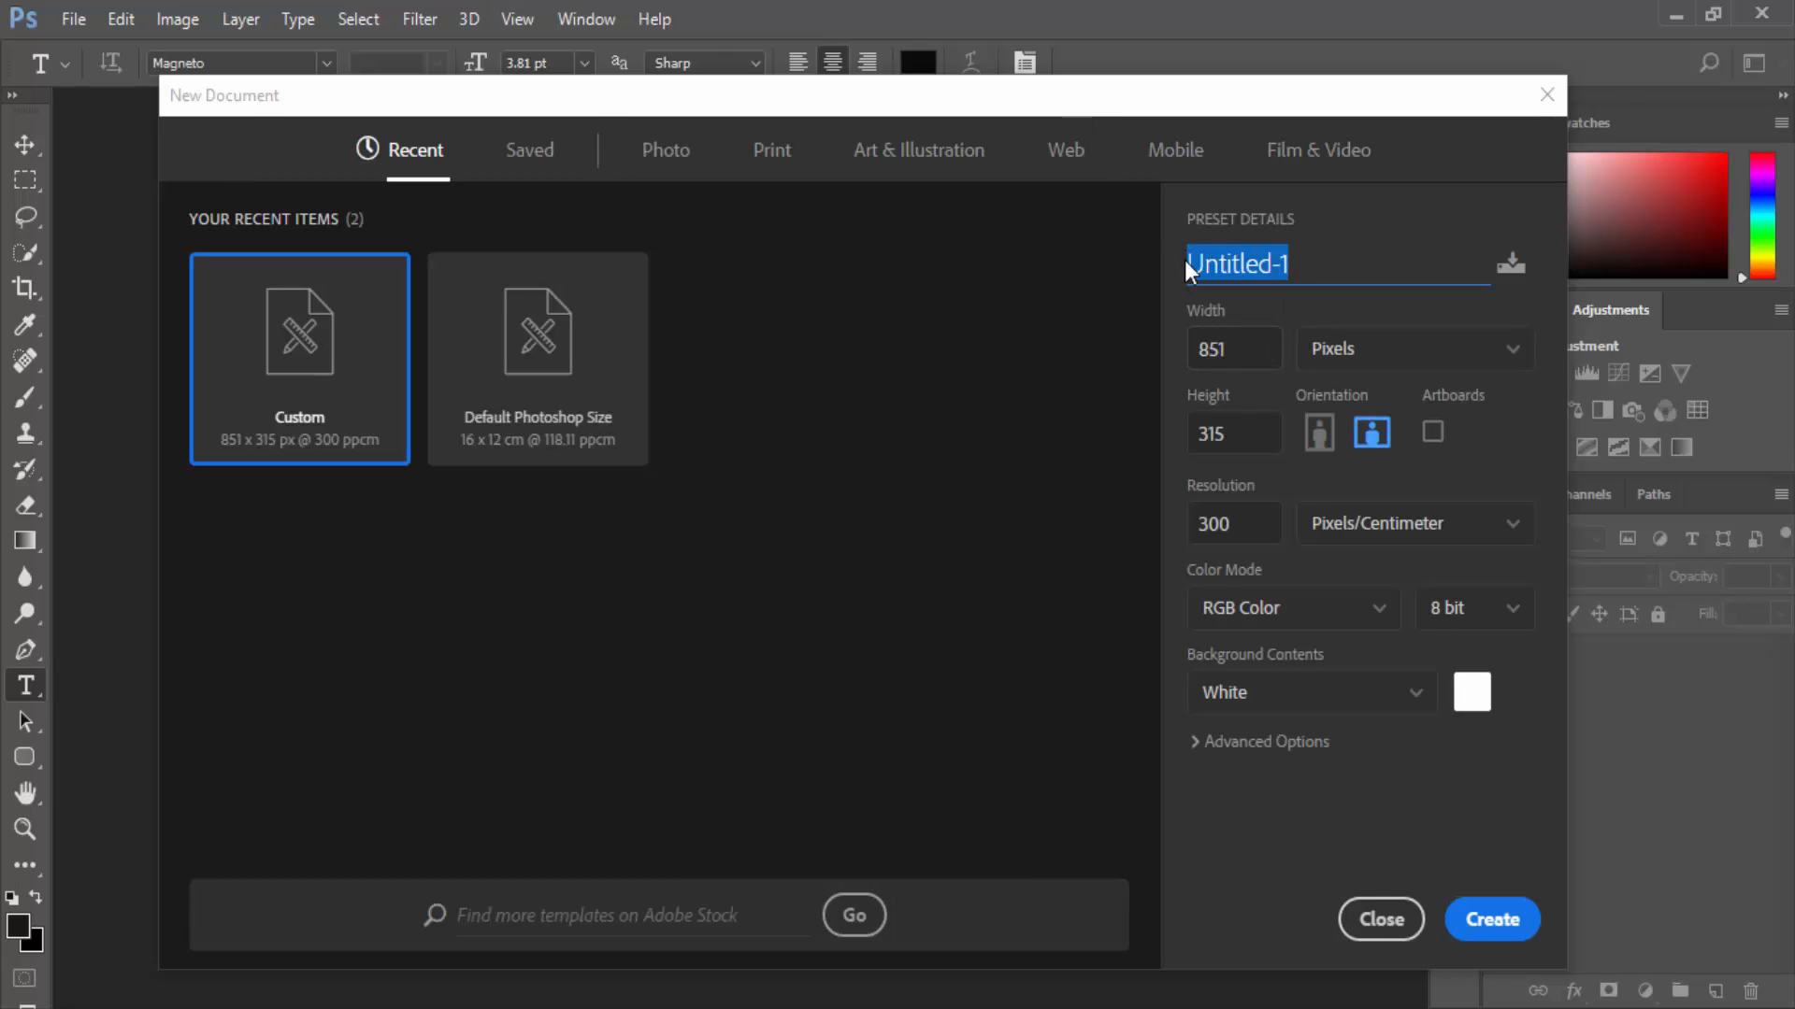
{"action": "type", "text": "F"}
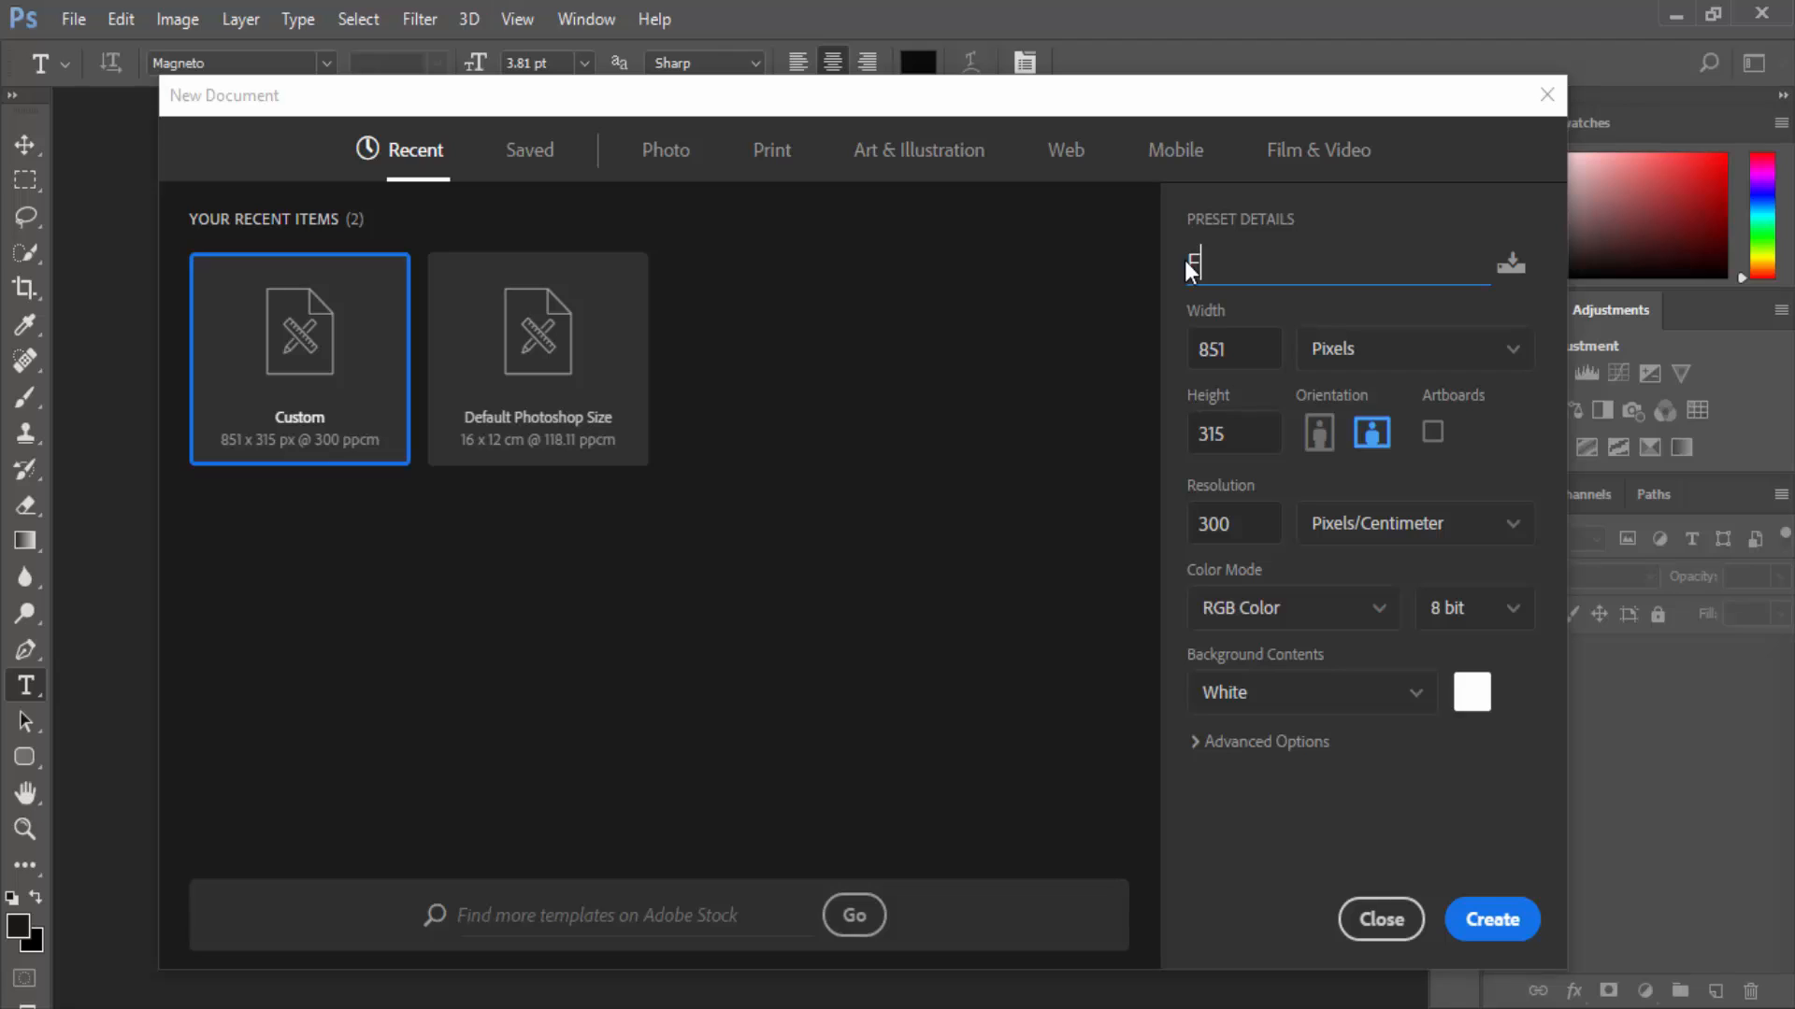
{"action": "type", "text": "ecebook Cove"}
{"action": "key", "text": "BackSpace"}
{"action": "type", "text": "er Photo"}
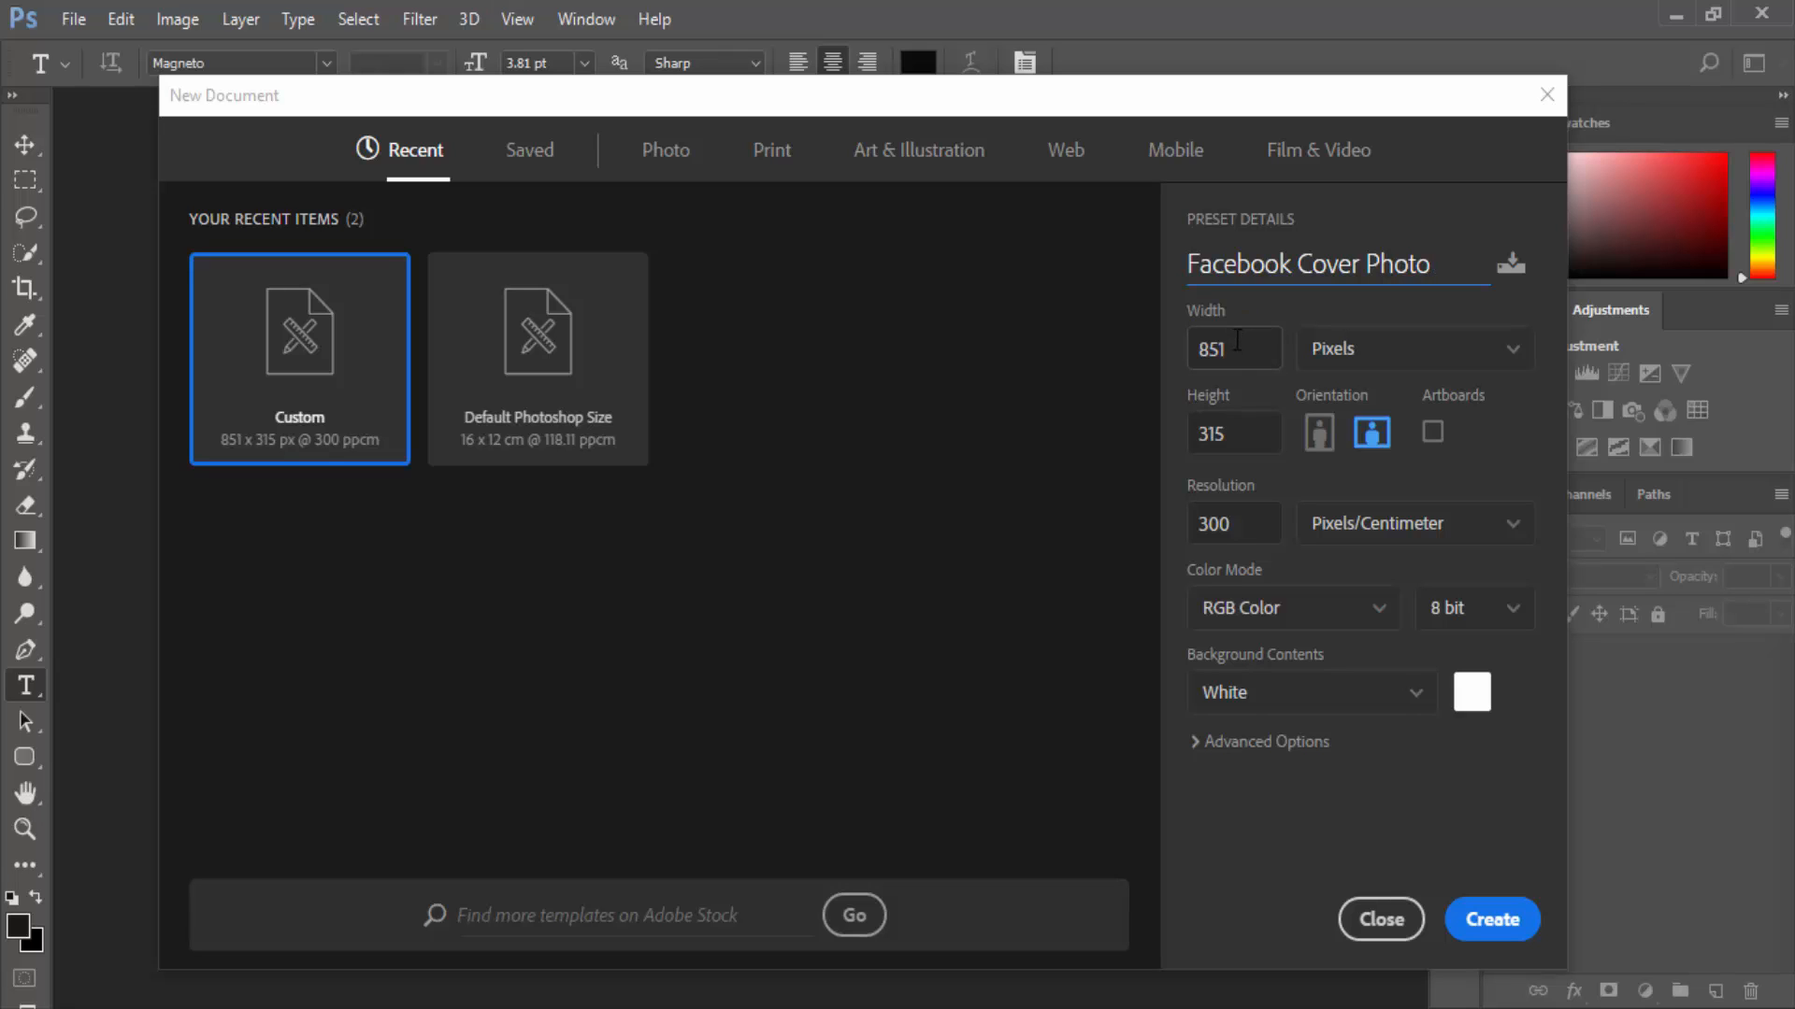
Keep the size at 851 px wide, 315 px high and 300 resolution.
{"action": "left_click", "coordinate": [1236, 349]}
{"action": "key", "text": "Tab"}
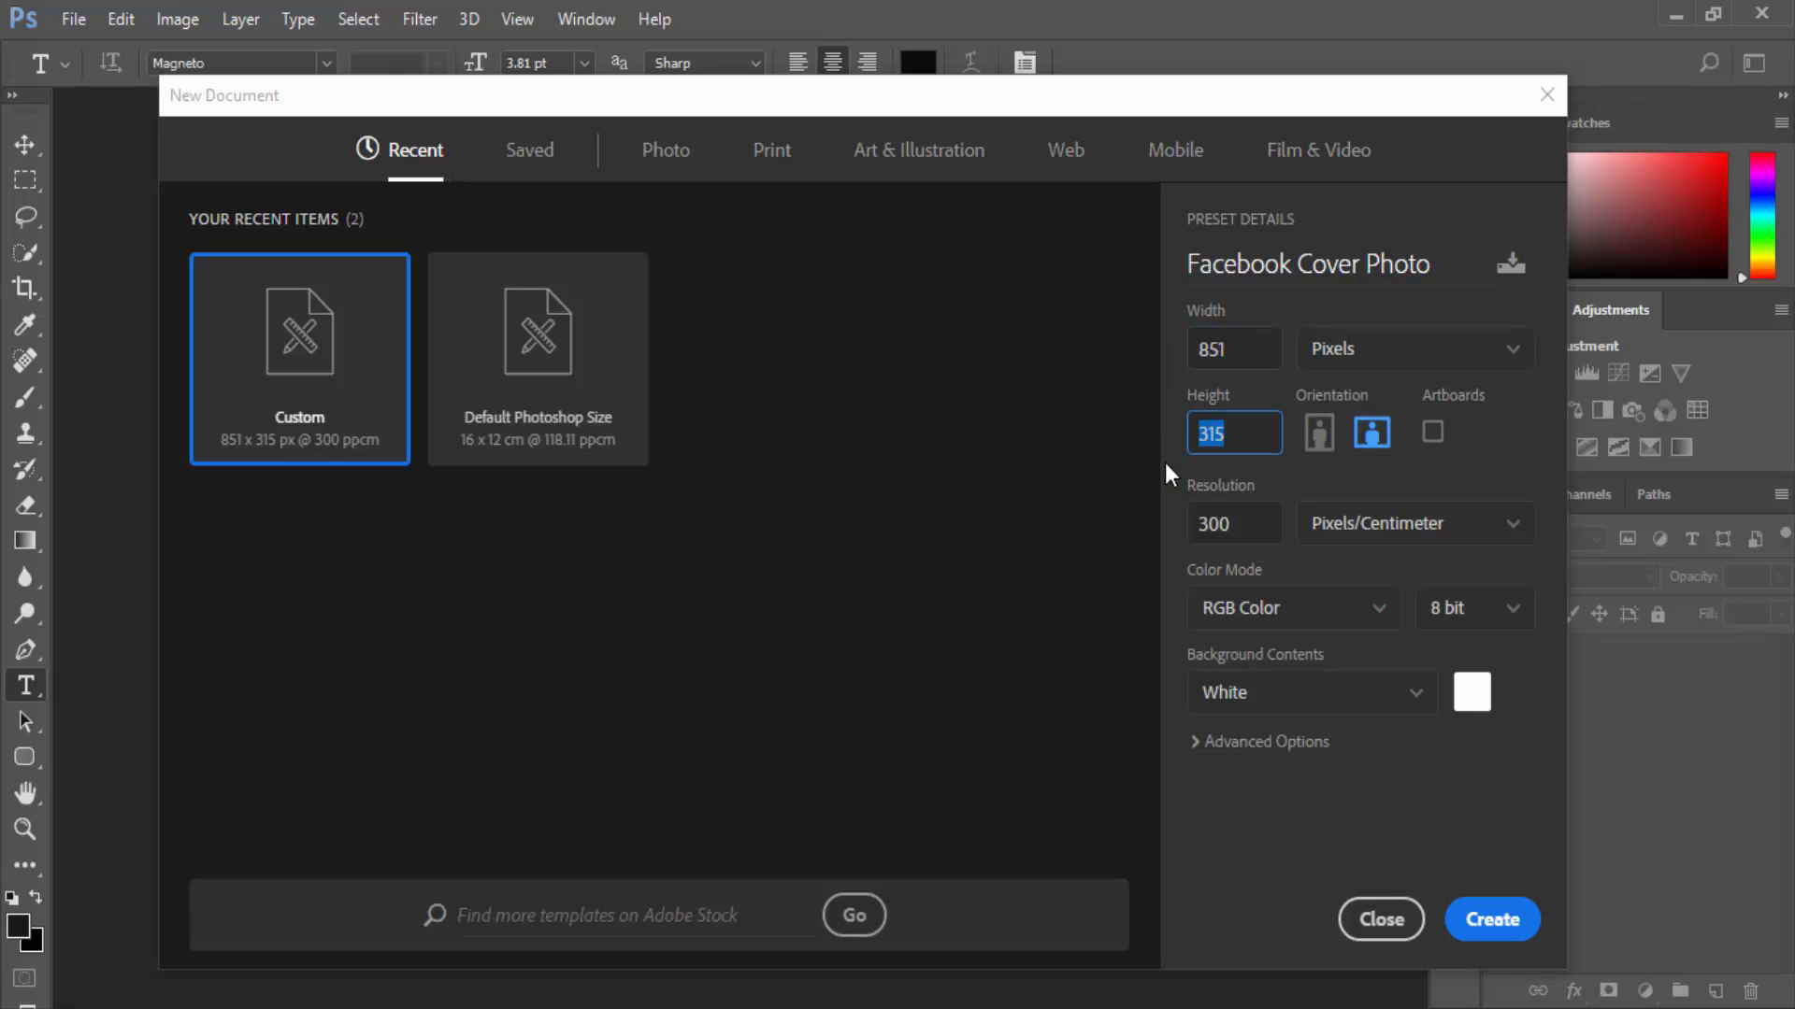
{"action": "key", "text": "Tab"}
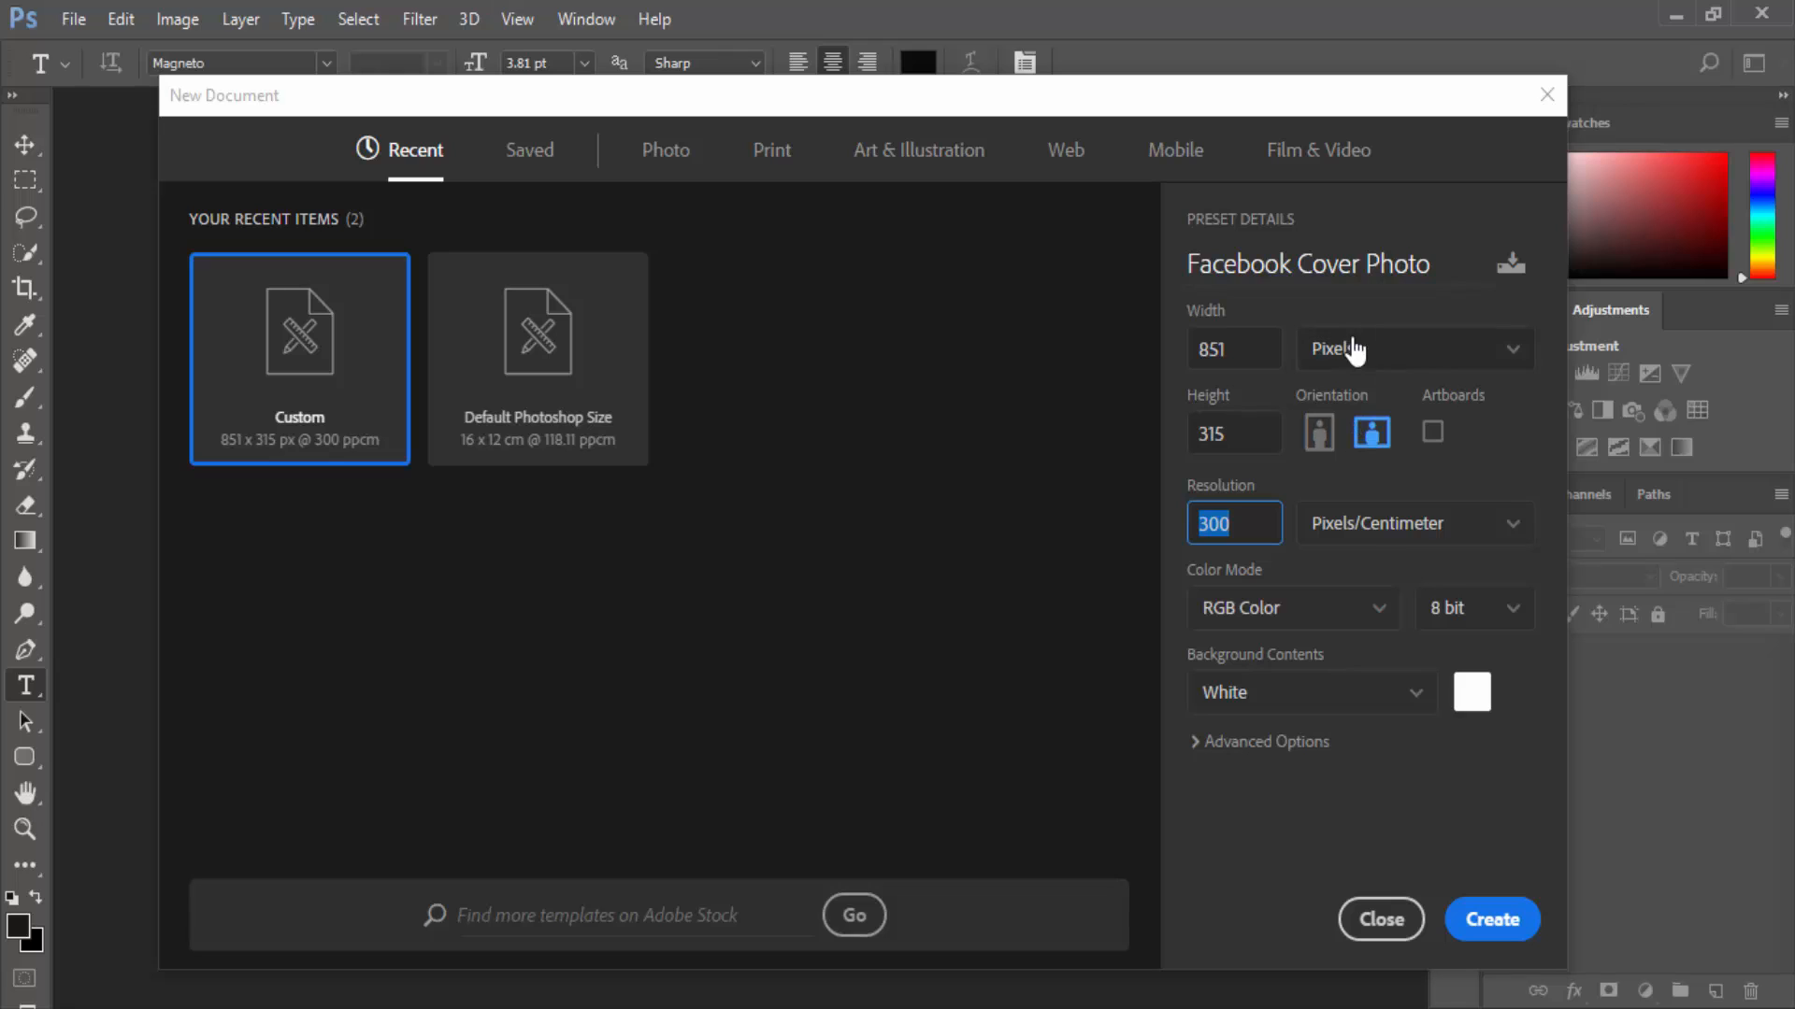
{"action": "left_click", "coordinate": [1284, 298]}
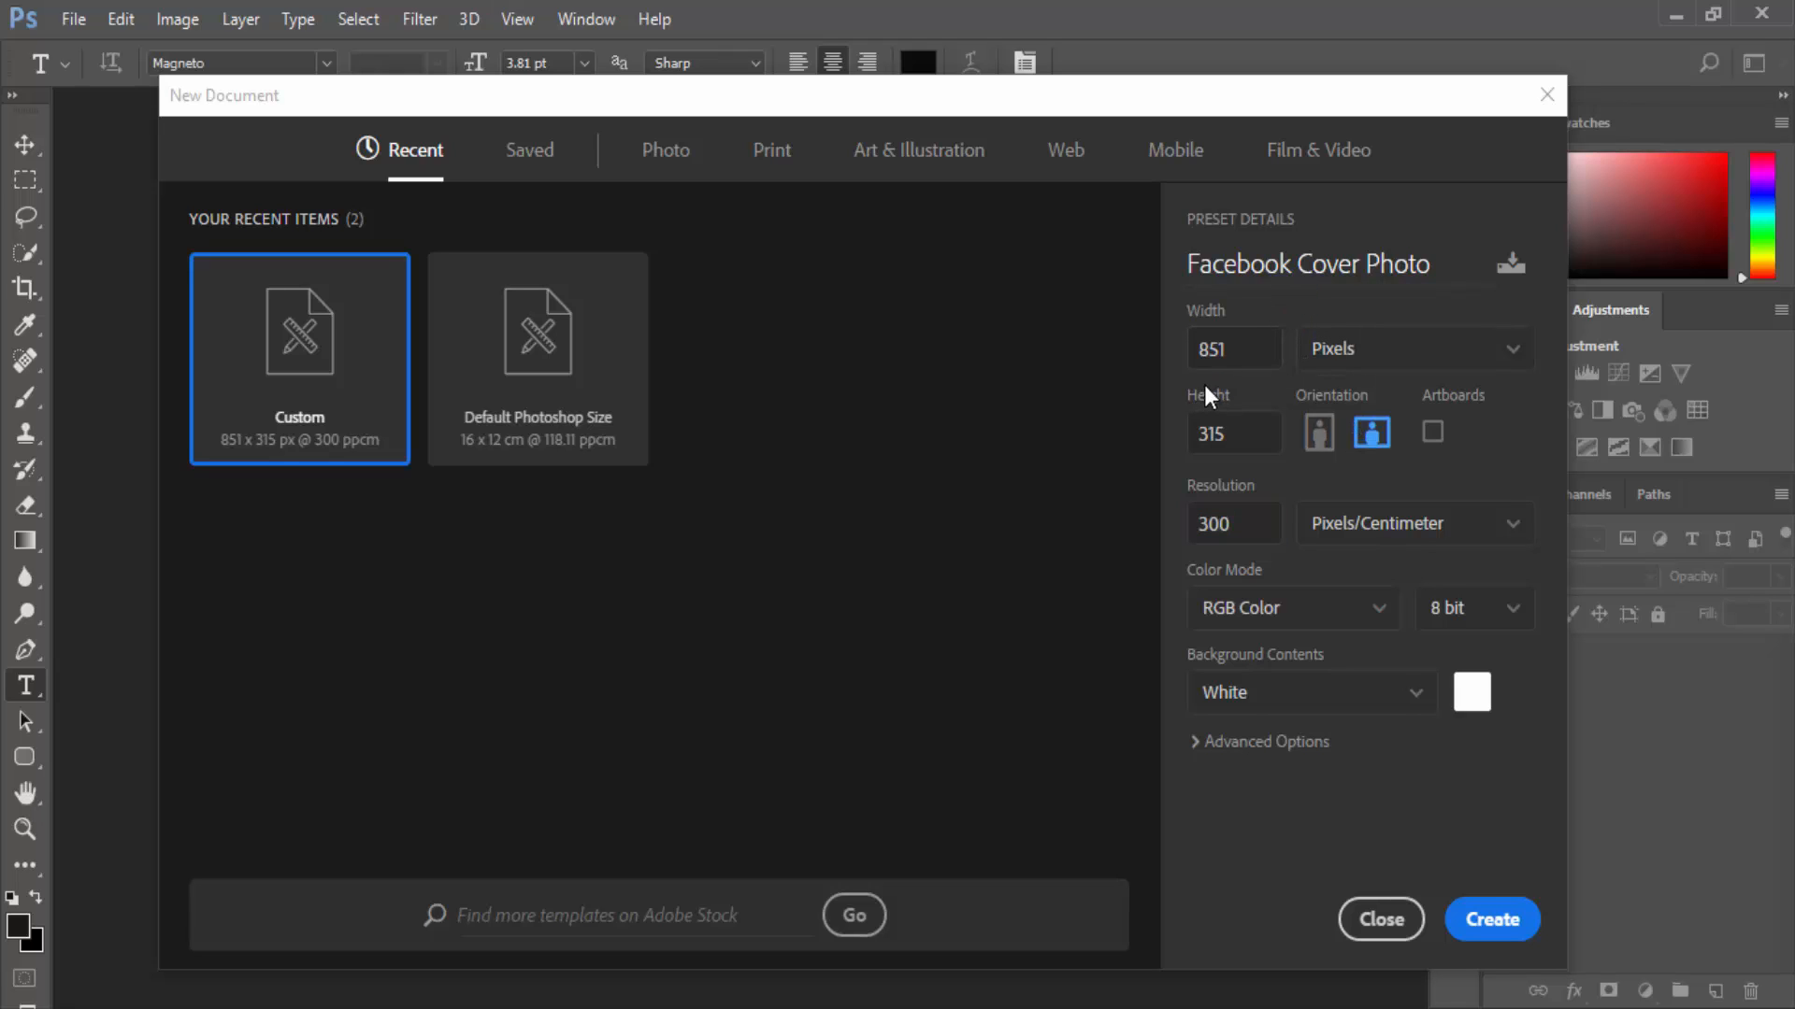
{"action": "left_click", "coordinate": [1248, 359]}
{"action": "key", "text": "Tab"}
{"action": "left_click", "coordinate": [1253, 350]}
{"action": "left_click", "coordinate": [1196, 431]}
{"action": "left_click", "coordinate": [1201, 523]}
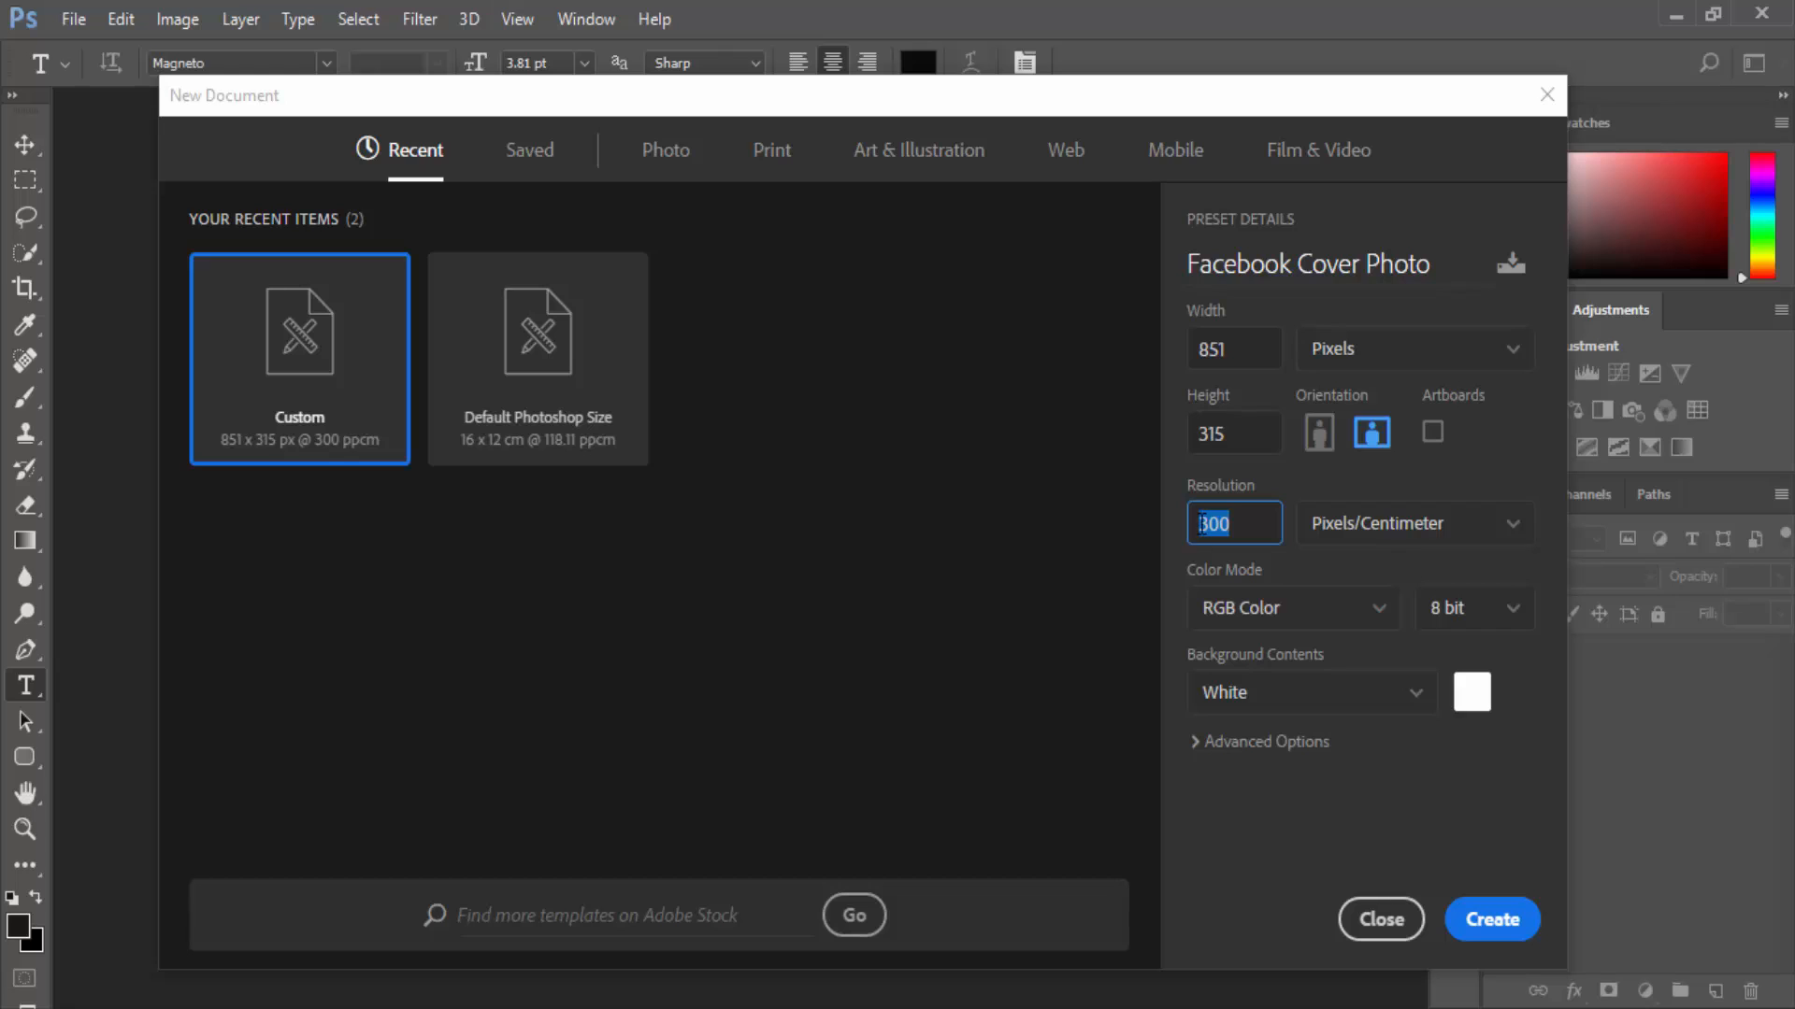
{"action": "key", "text": "Return"}
Keep pixels as the width unit and create the cover document.
{"action": "left_click", "coordinate": [1383, 359]}
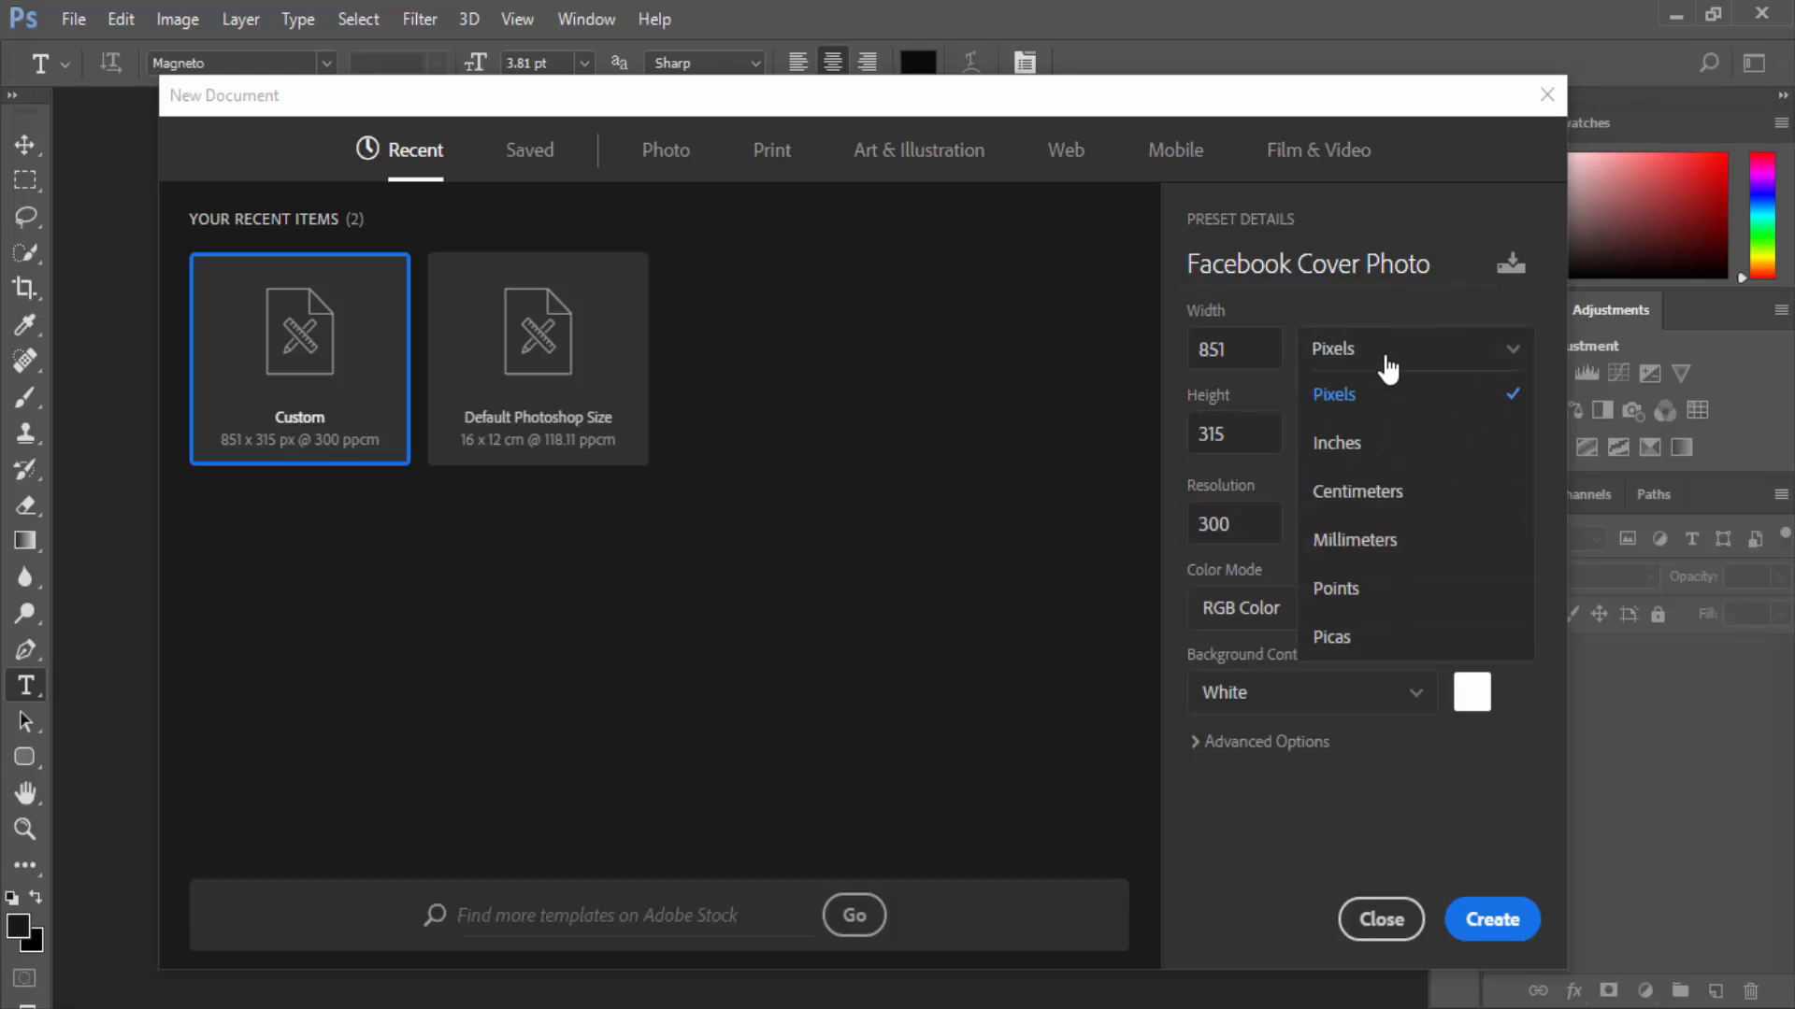
{"action": "left_click", "coordinate": [1387, 389]}
{"action": "left_click", "coordinate": [1475, 928]}
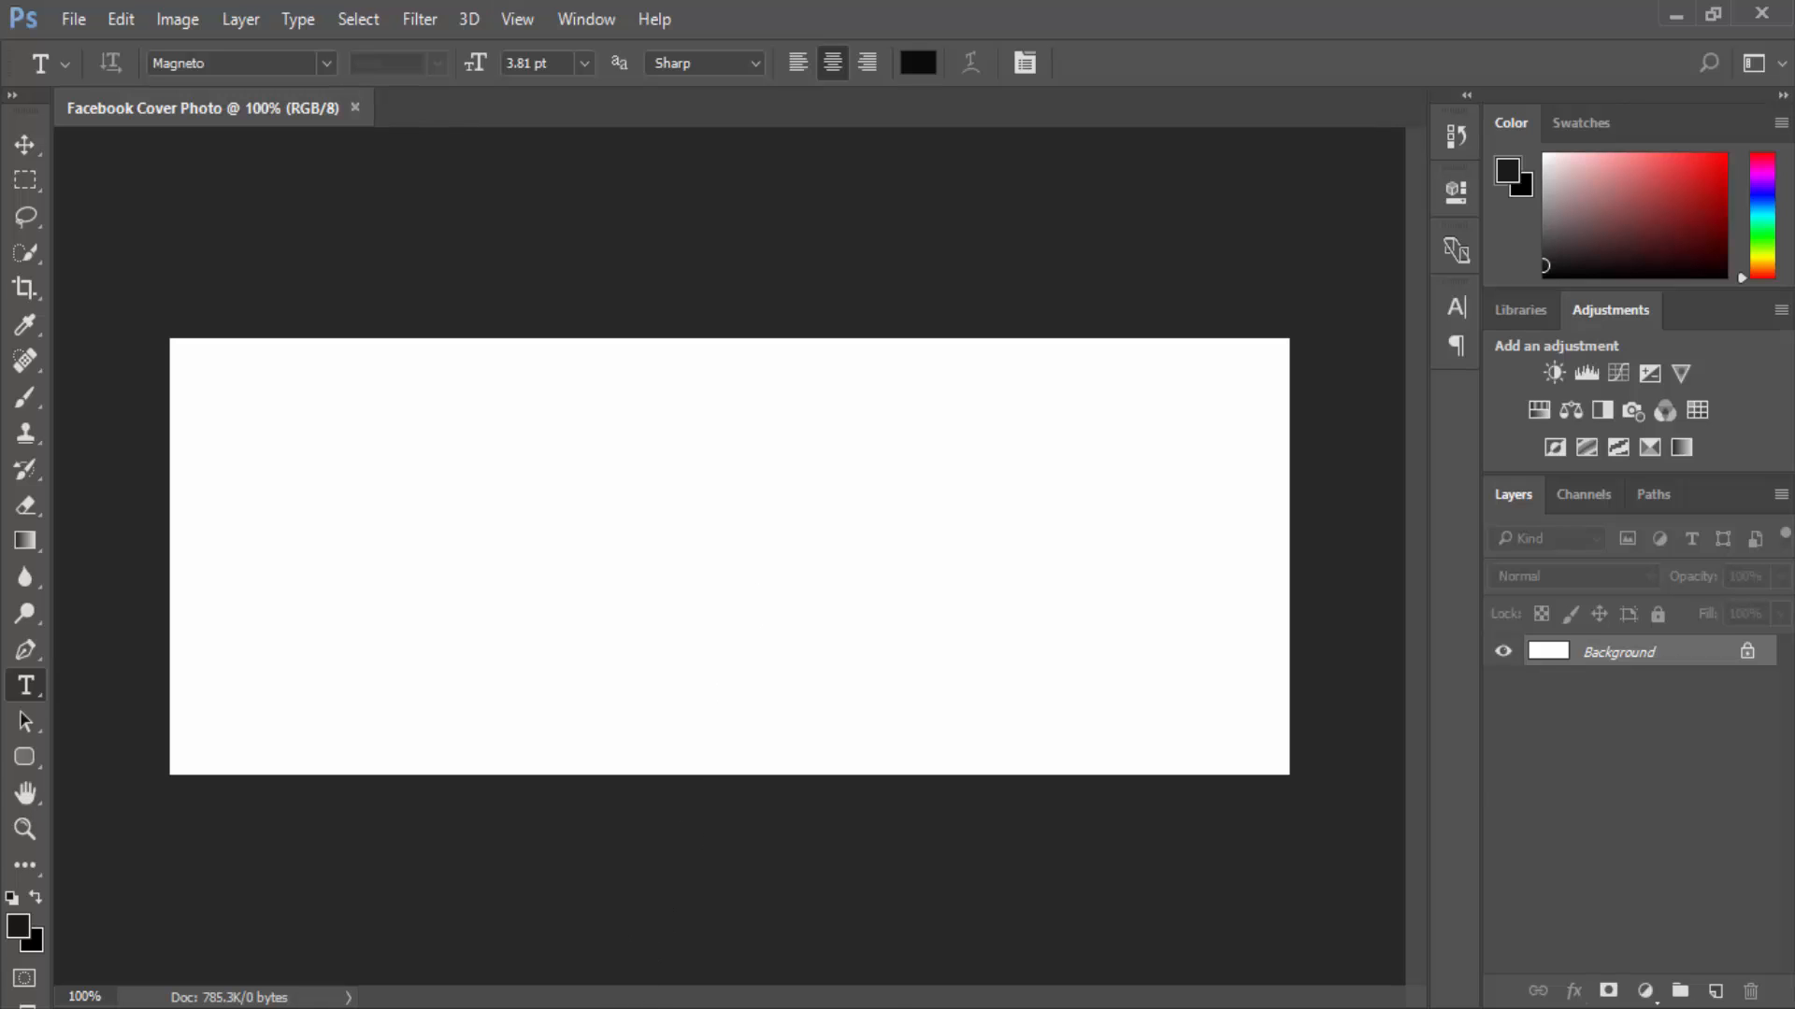
Minimize Photoshop and preview black-parchment-paper-texture in Photos, then close the preview.
{"action": "mouse_move", "coordinate": [609, 1006]}
{"action": "left_click", "coordinate": [432, 933]}
{"action": "left_click", "coordinate": [1674, 14]}
{"action": "left_click", "coordinate": [1674, 14]}
{"action": "left_click", "coordinate": [1462, 191]}
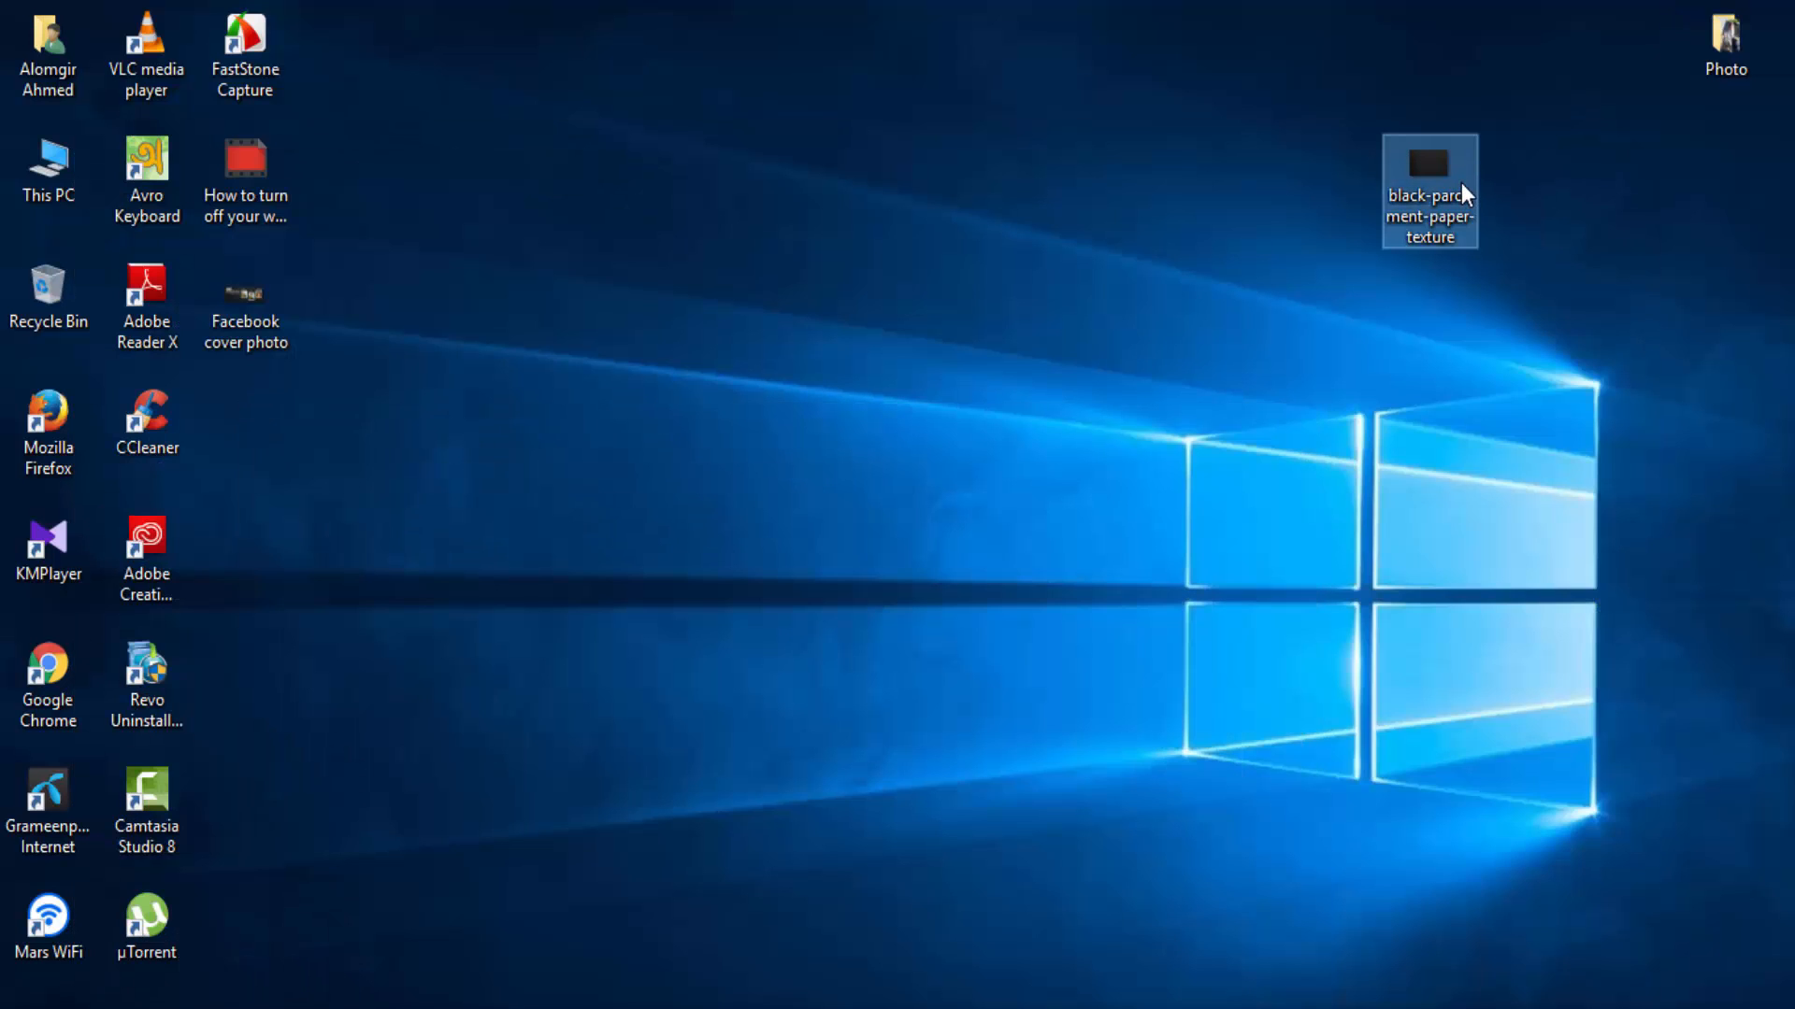
{"action": "double_click", "coordinate": [1462, 185]}
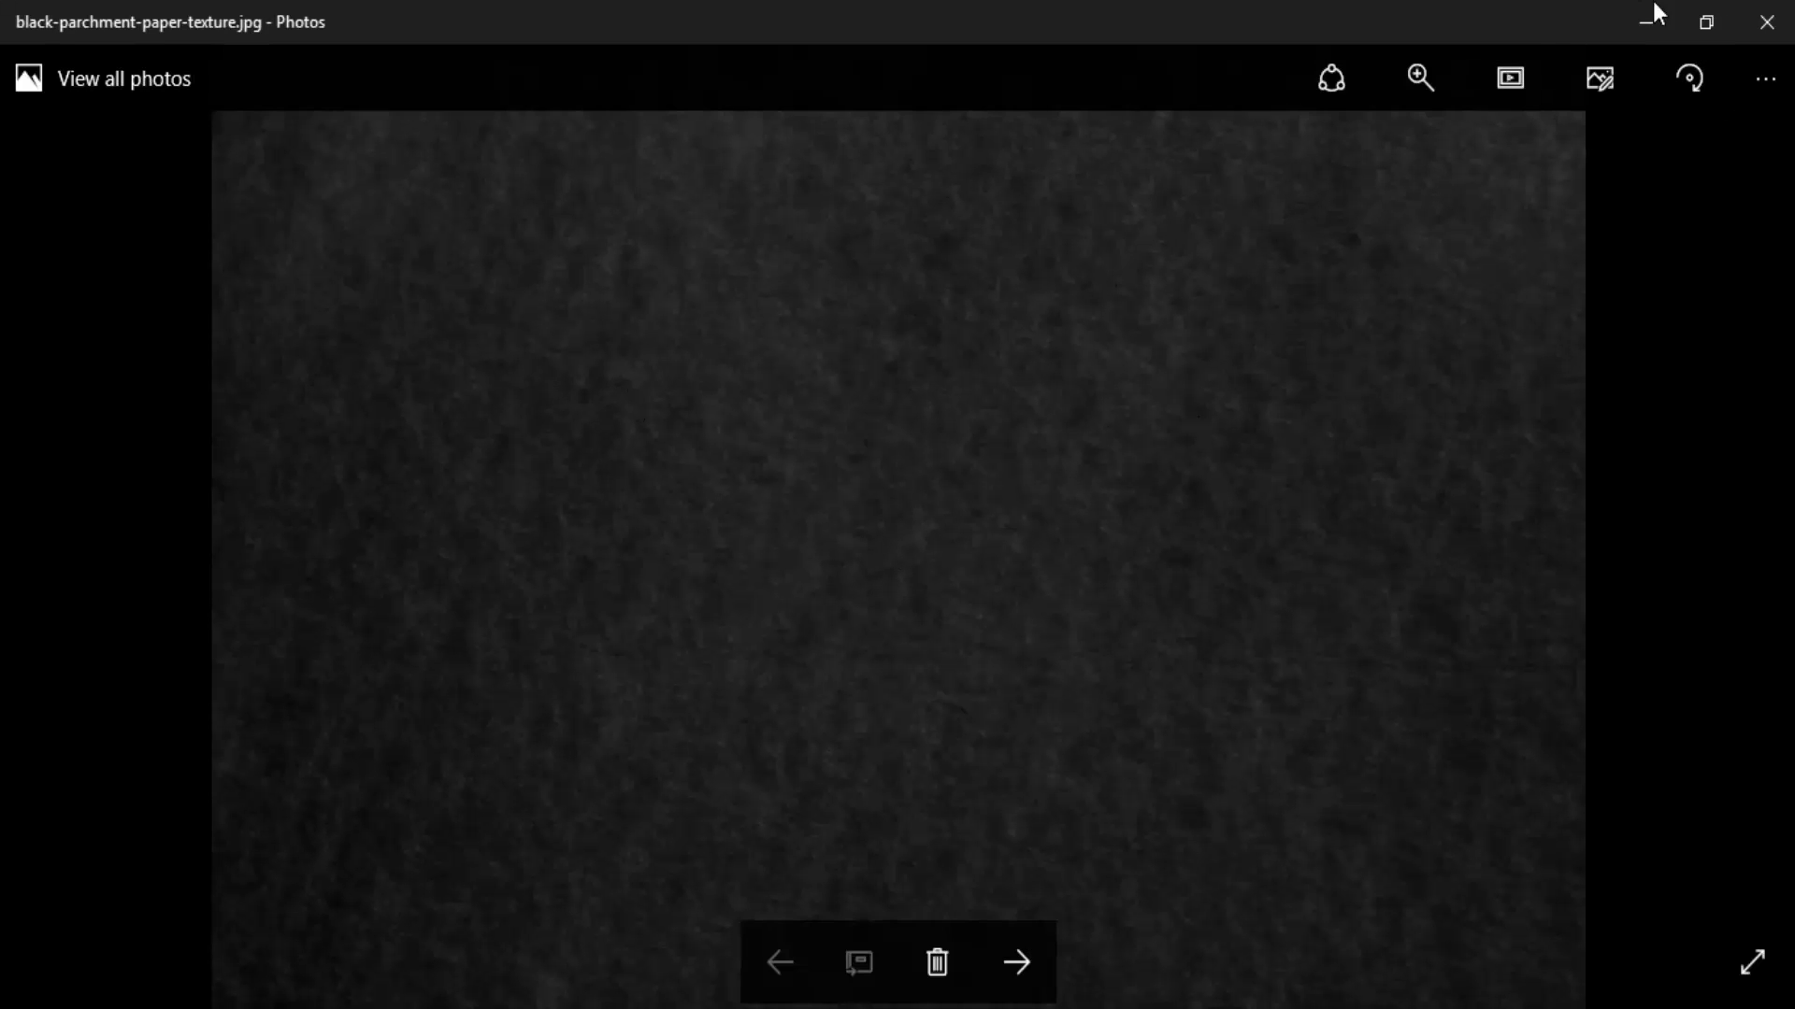
{"action": "left_click", "coordinate": [1767, 19]}
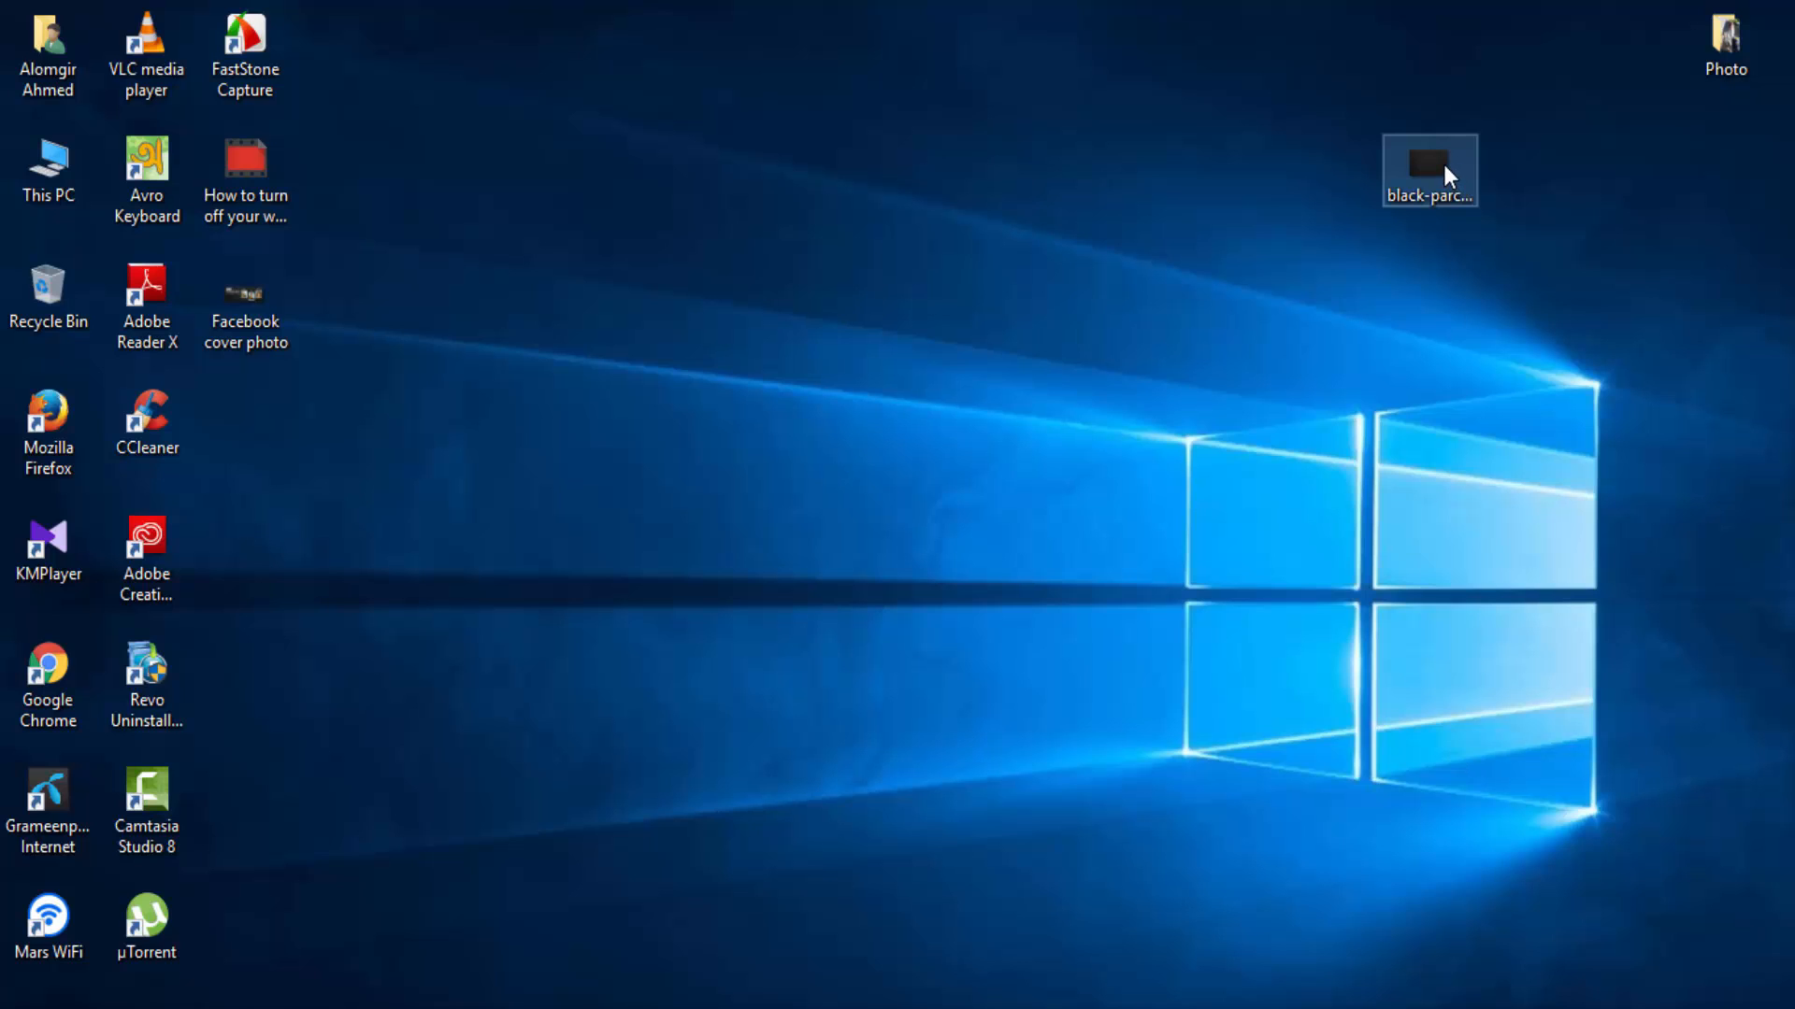
Drop the parchment texture into the cover and stretch its sides to the canvas edges.
{"action": "left_click_drag", "start_coordinate": [1421, 185], "coordinate": [680, 529]}
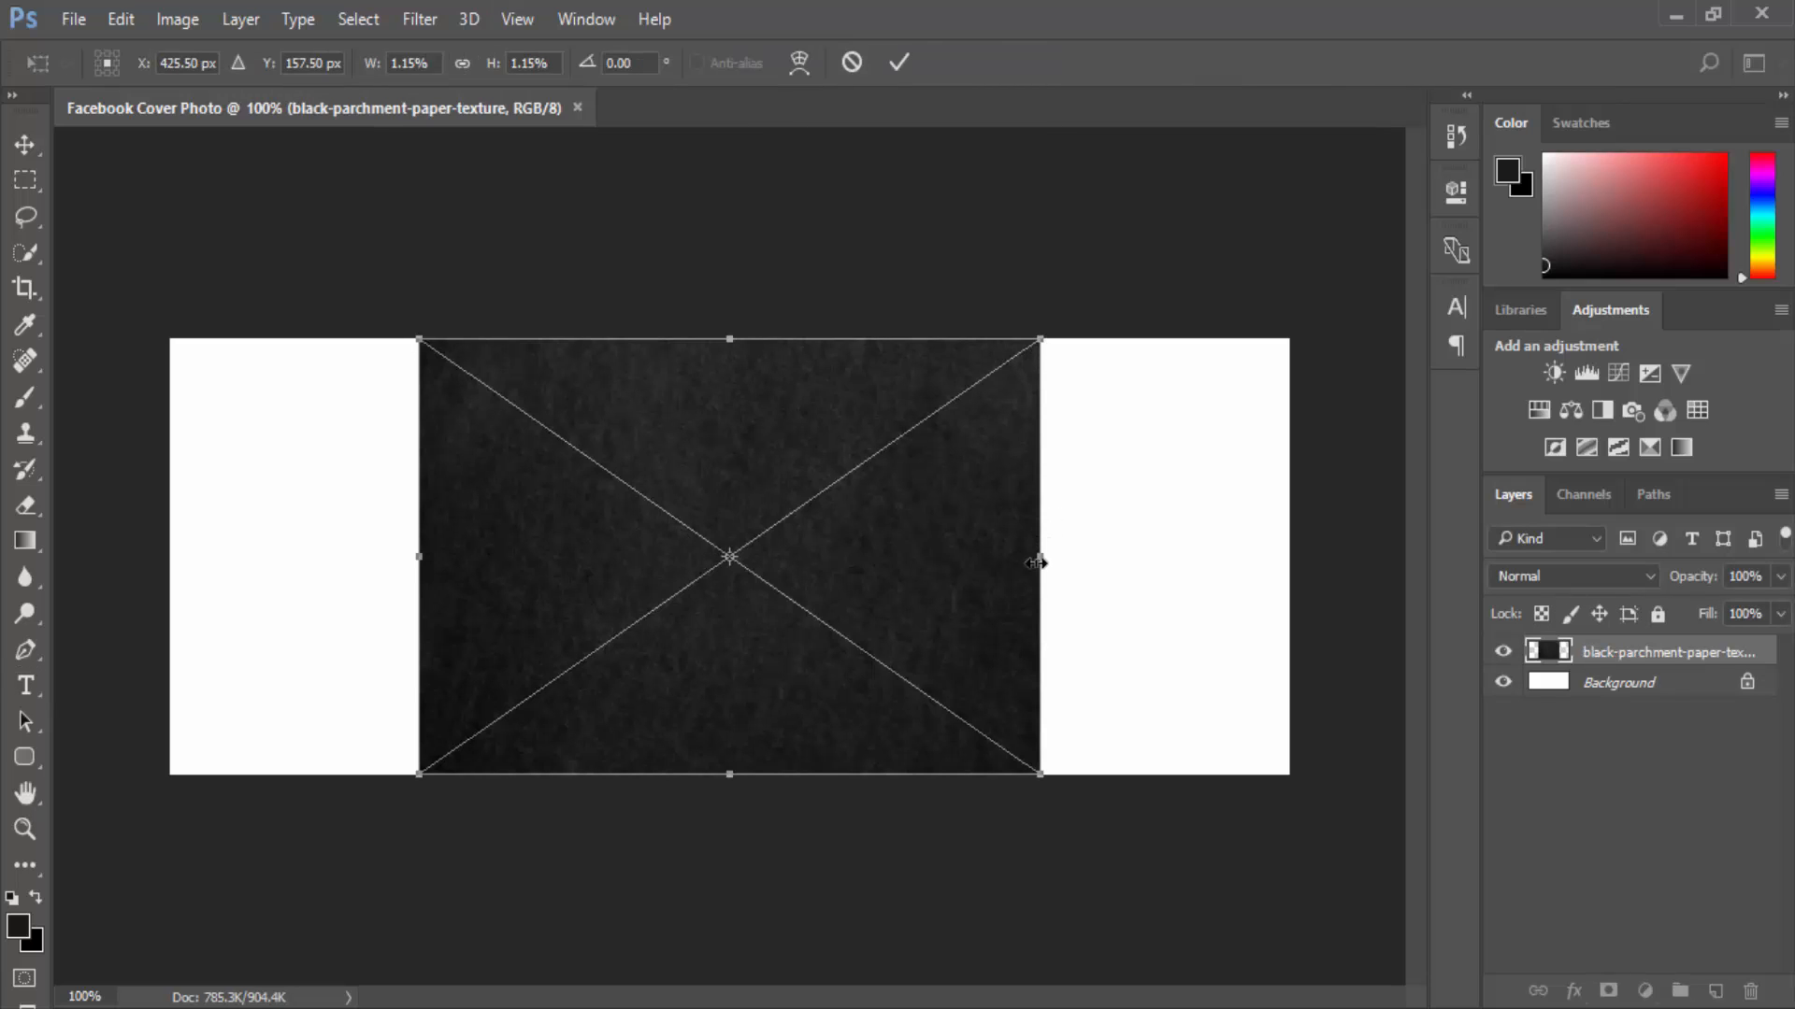
{"action": "left_click_drag", "start_coordinate": [1040, 556], "coordinate": [1273, 535]}
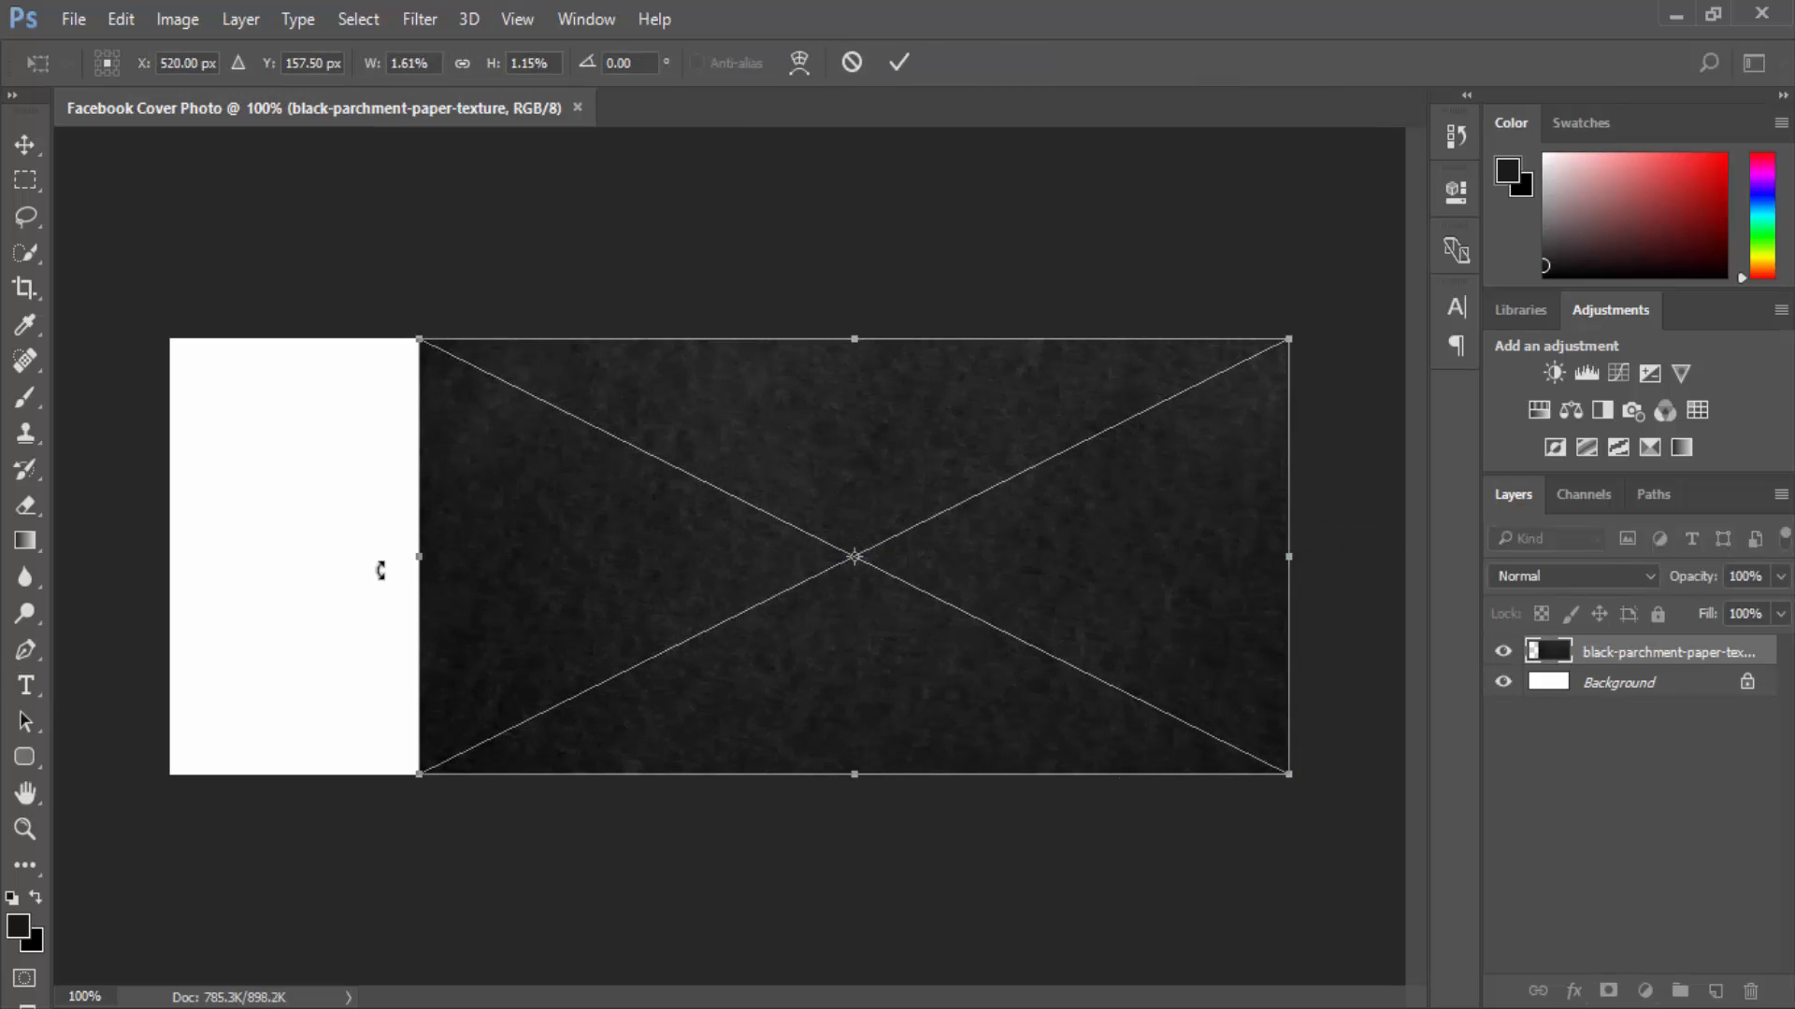
{"action": "left_click_drag", "start_coordinate": [419, 557], "coordinate": [171, 557]}
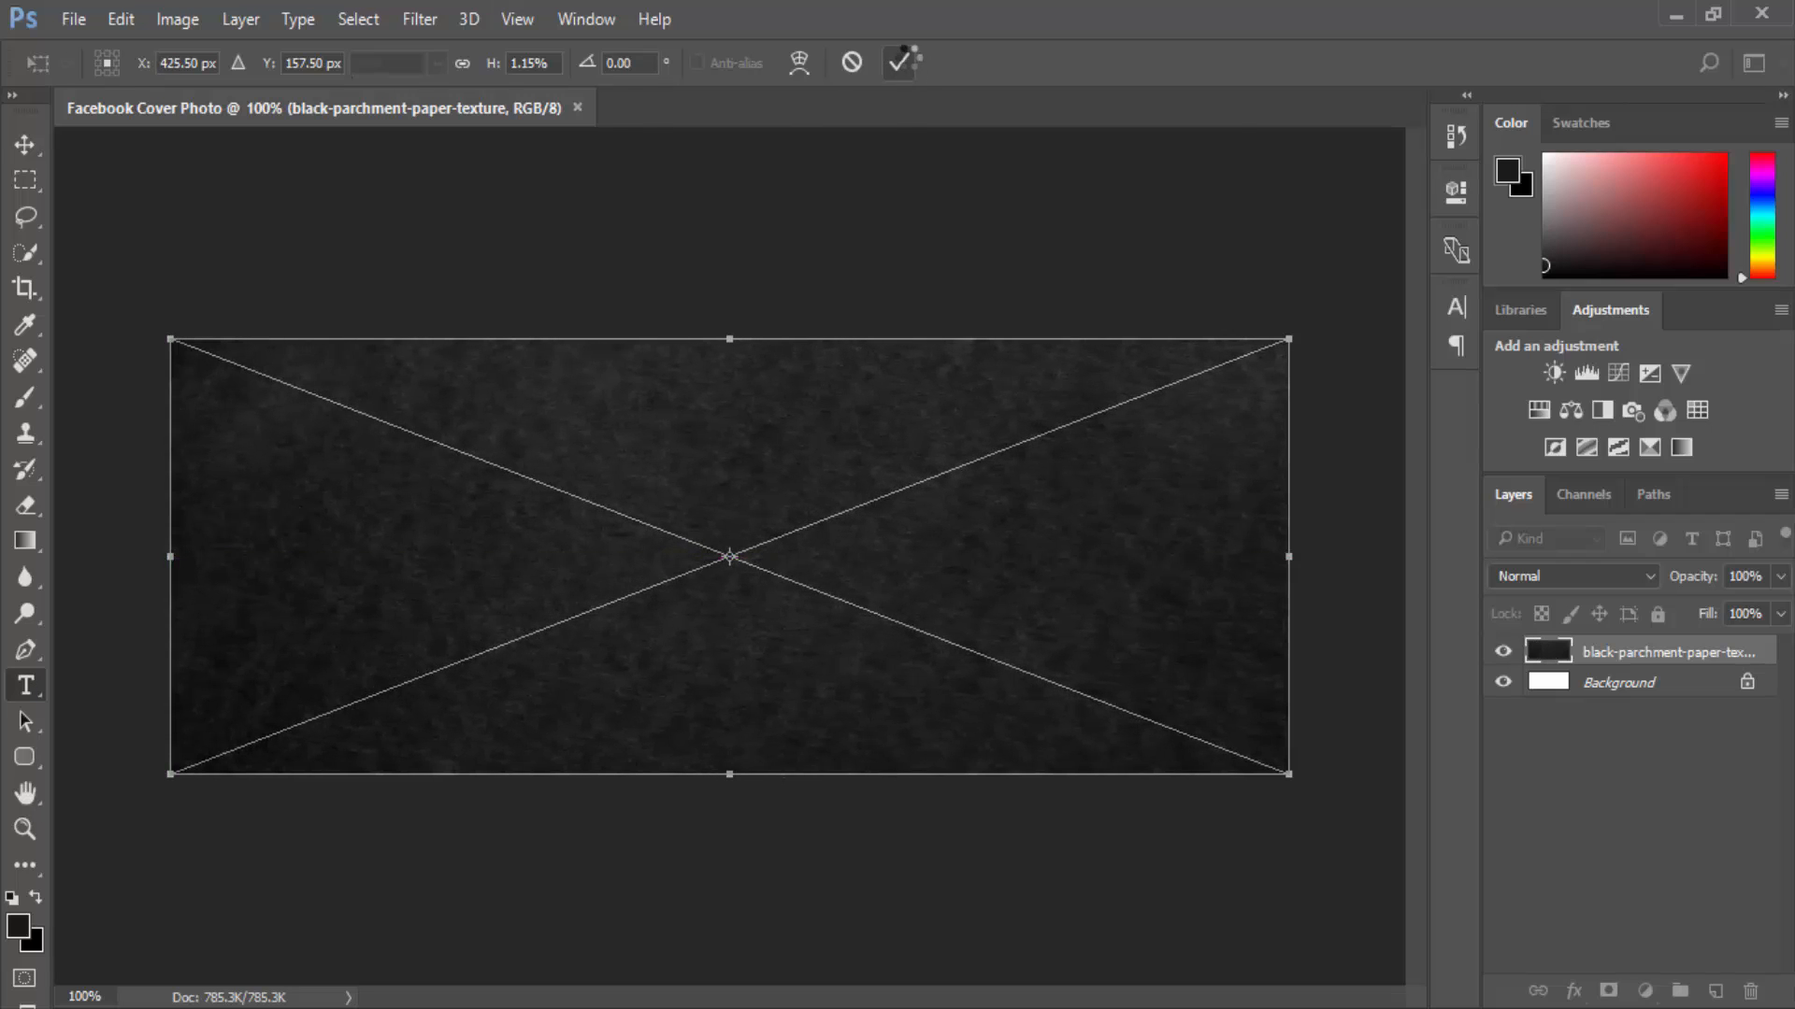
{"action": "left_click", "coordinate": [900, 63]}
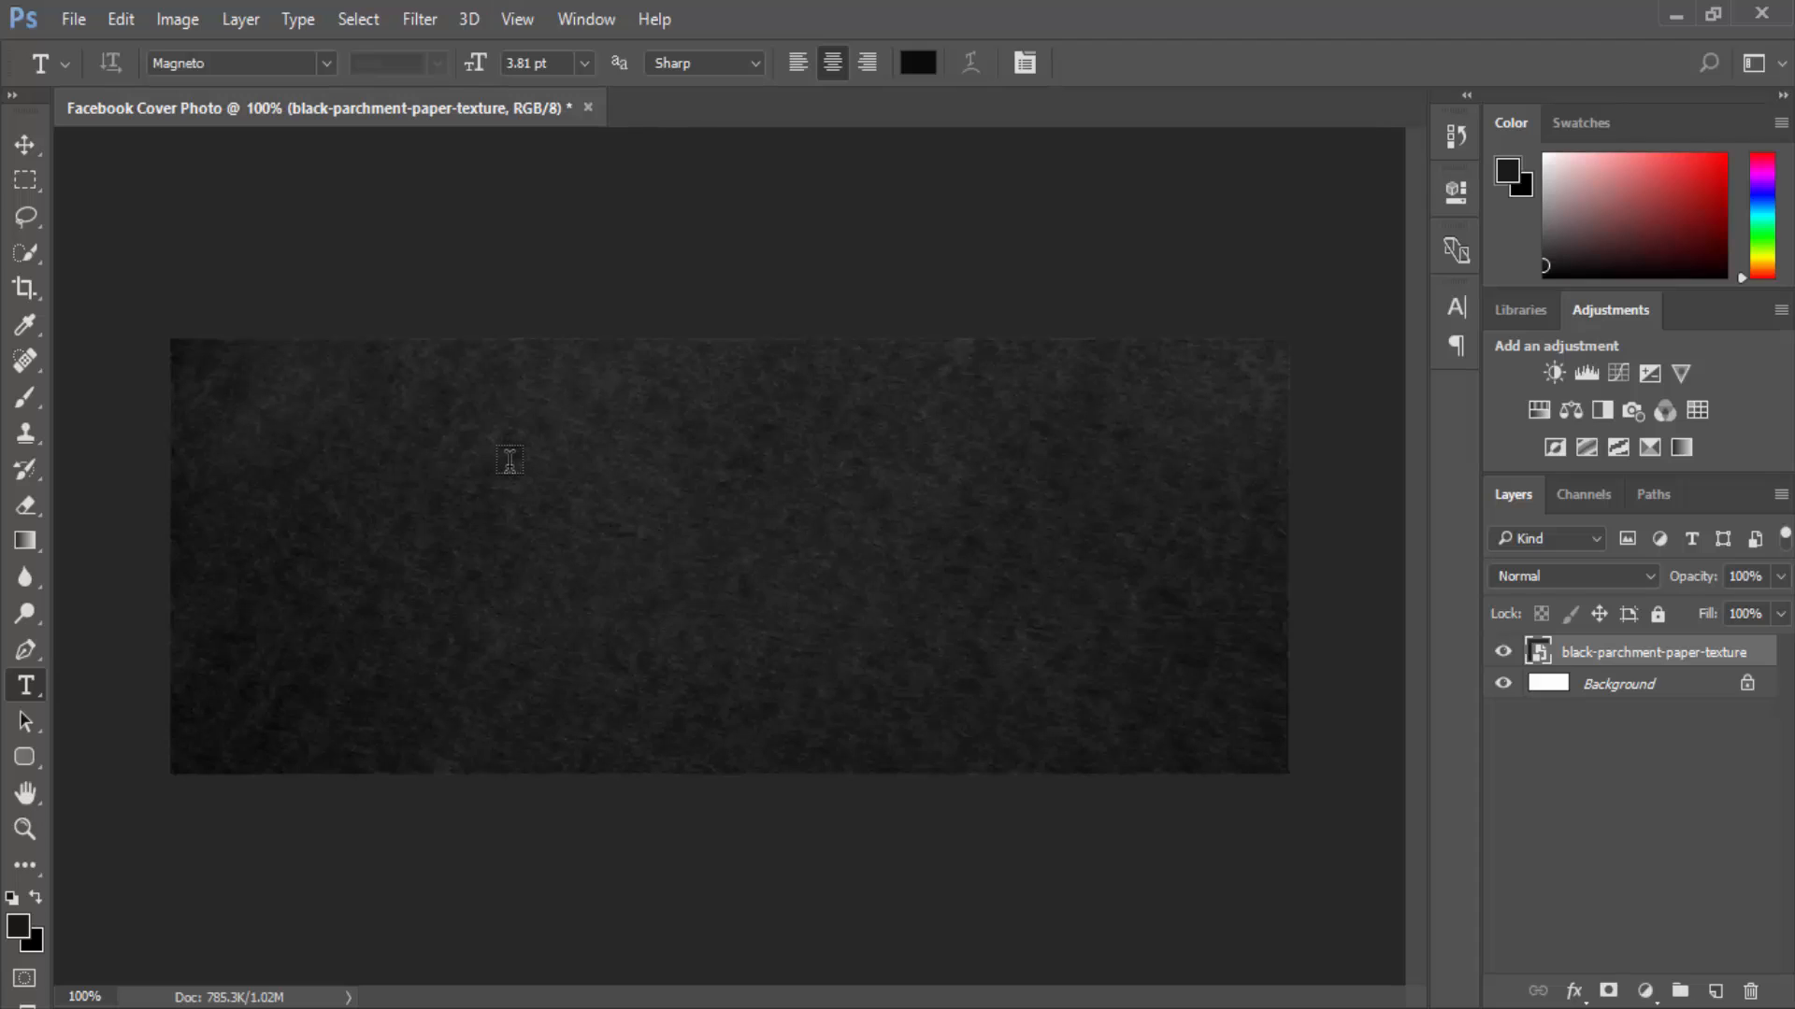
Draw a white rectangle frame left of centre with the Rectangle tool.
{"action": "left_click", "coordinate": [17, 762]}
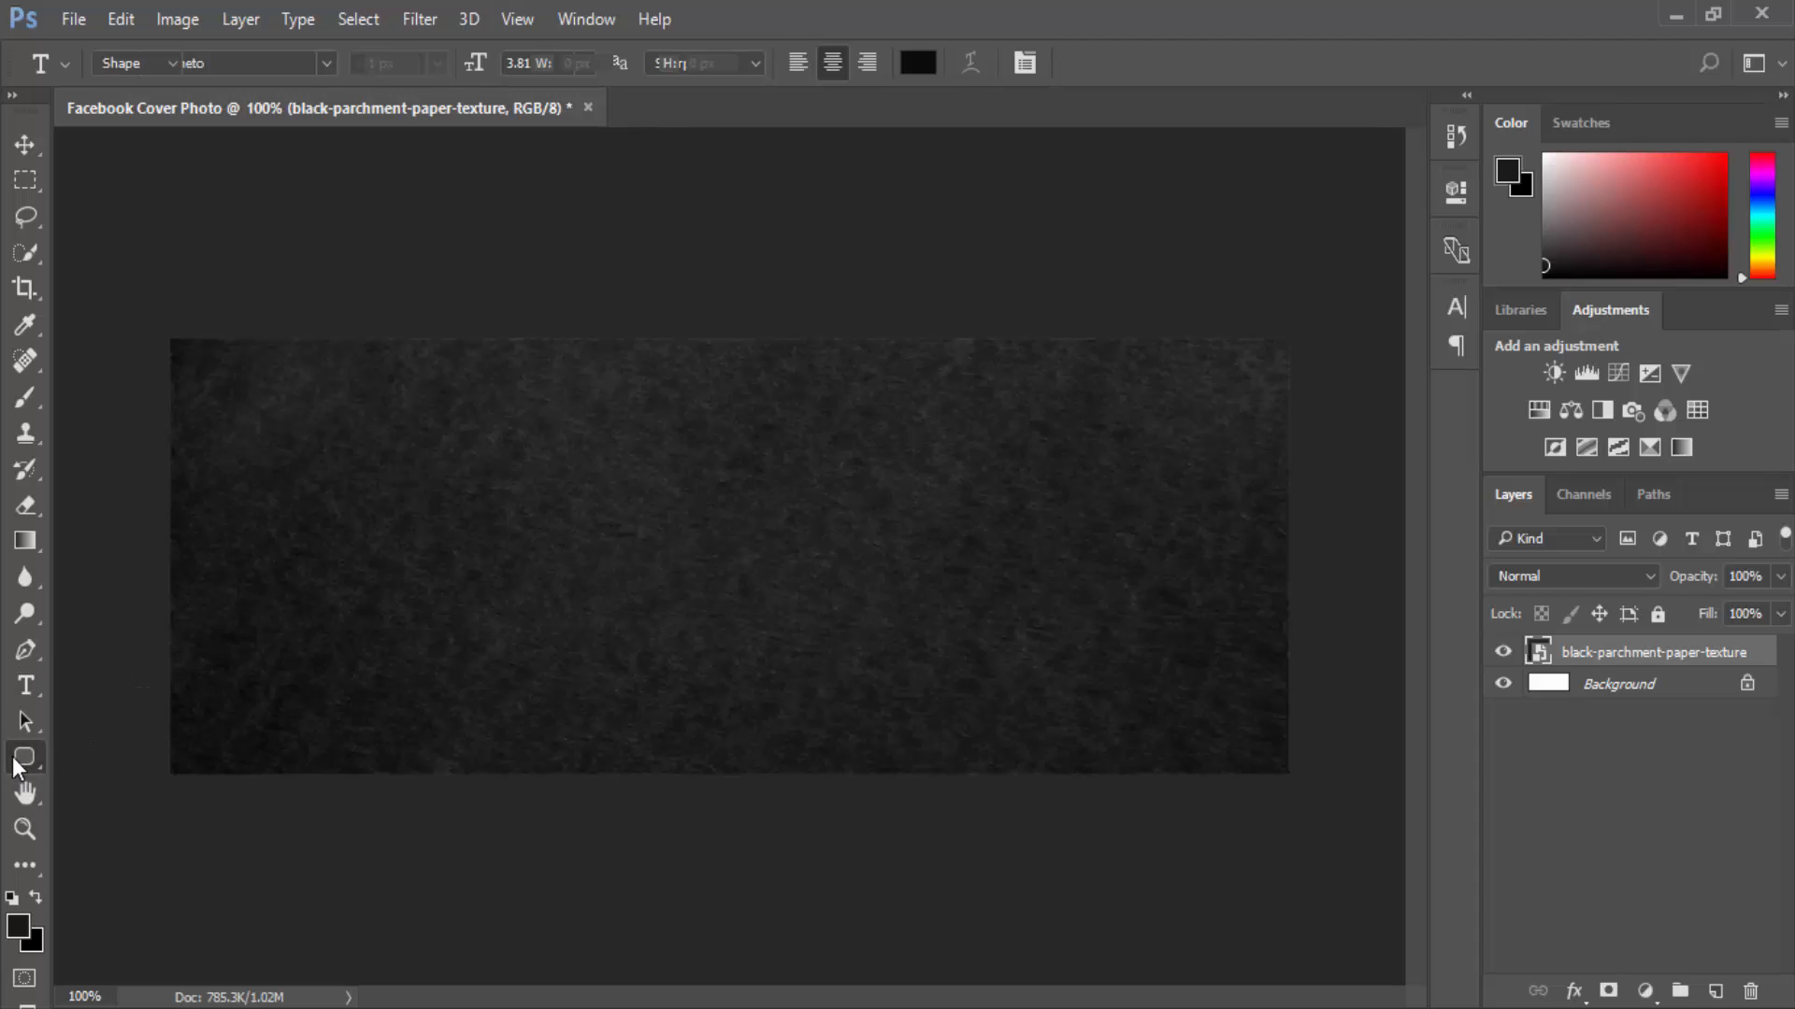
{"action": "right_click", "coordinate": [17, 762]}
{"action": "left_click", "coordinate": [110, 759]}
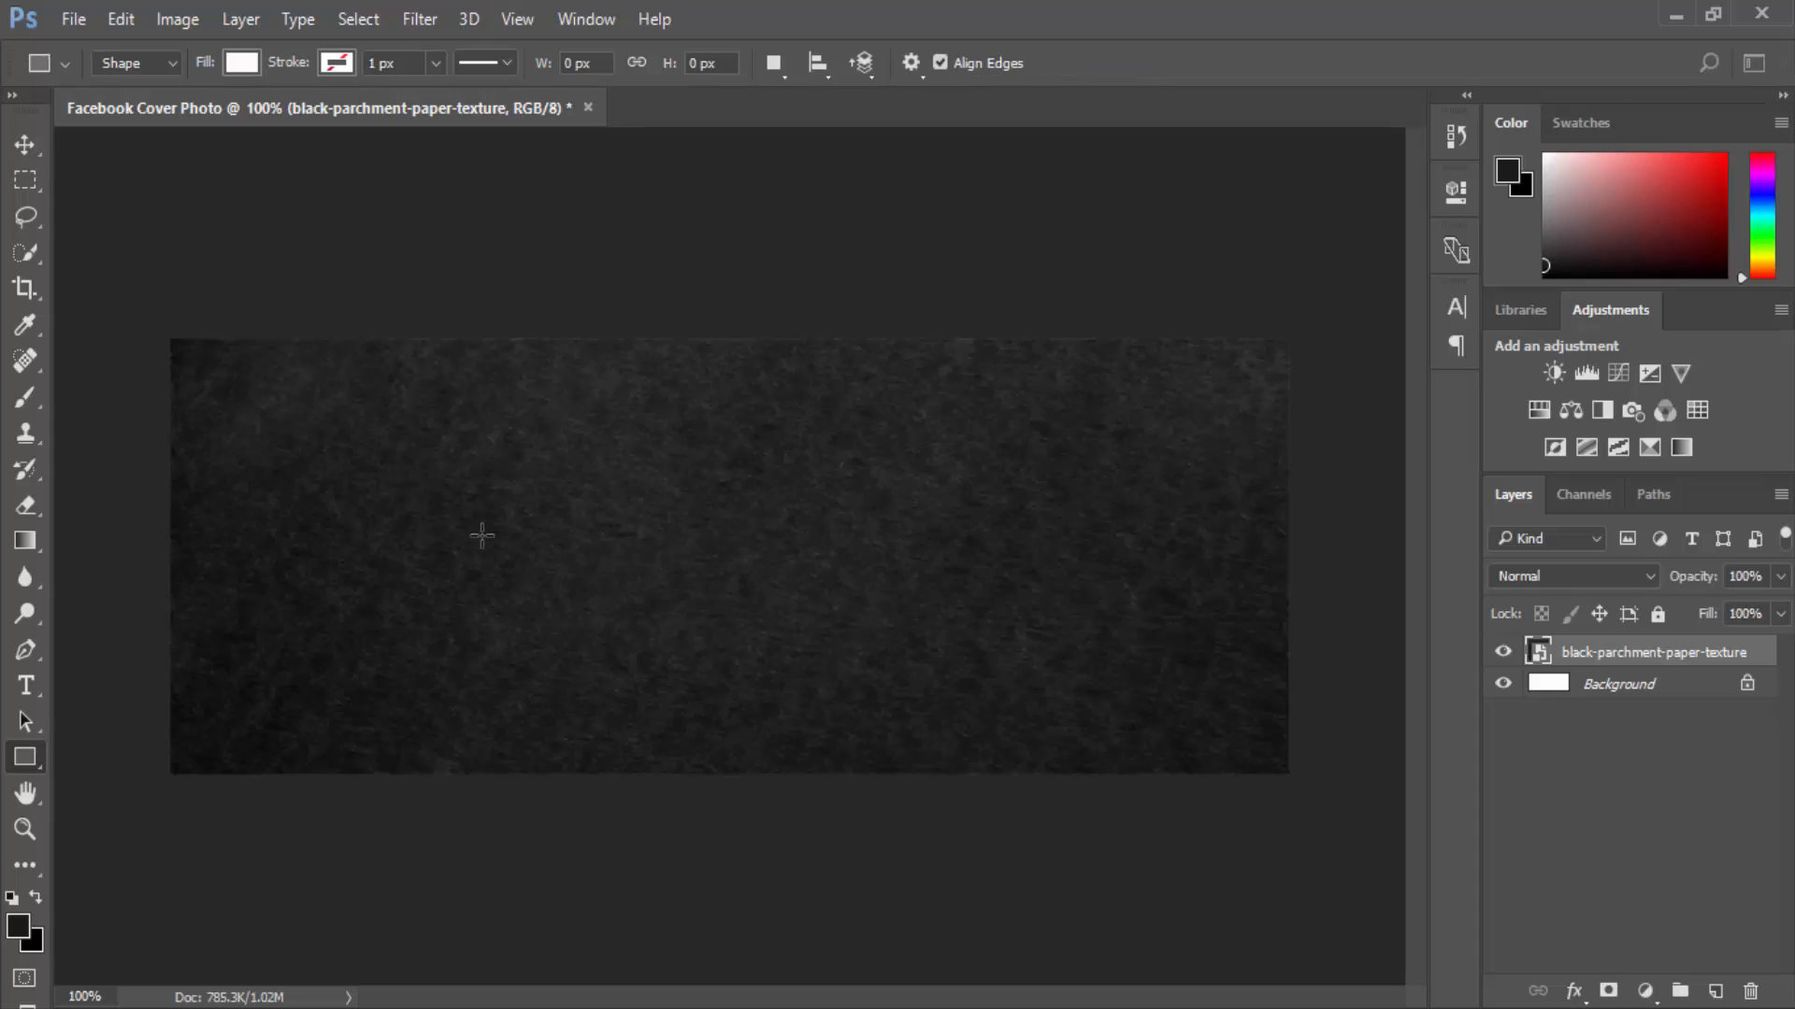
{"action": "left_click_drag", "start_coordinate": [525, 423], "coordinate": [732, 685]}
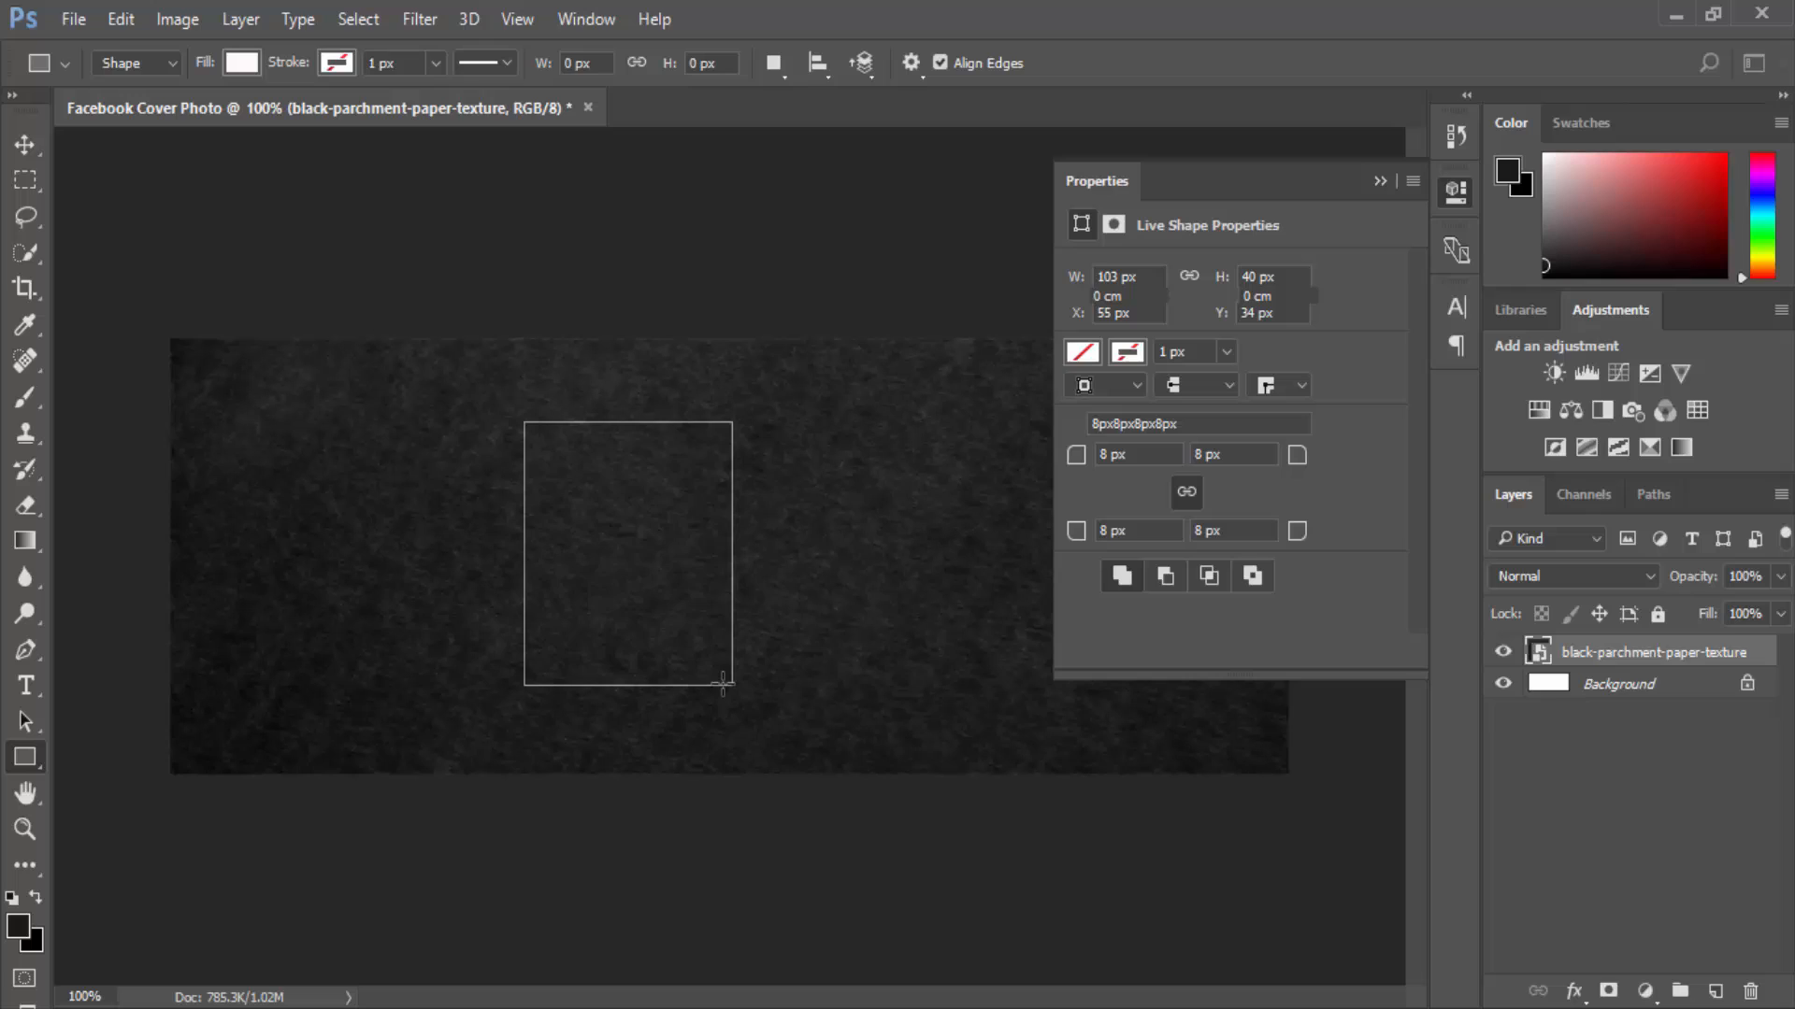
{"action": "left_click", "coordinate": [1380, 180]}
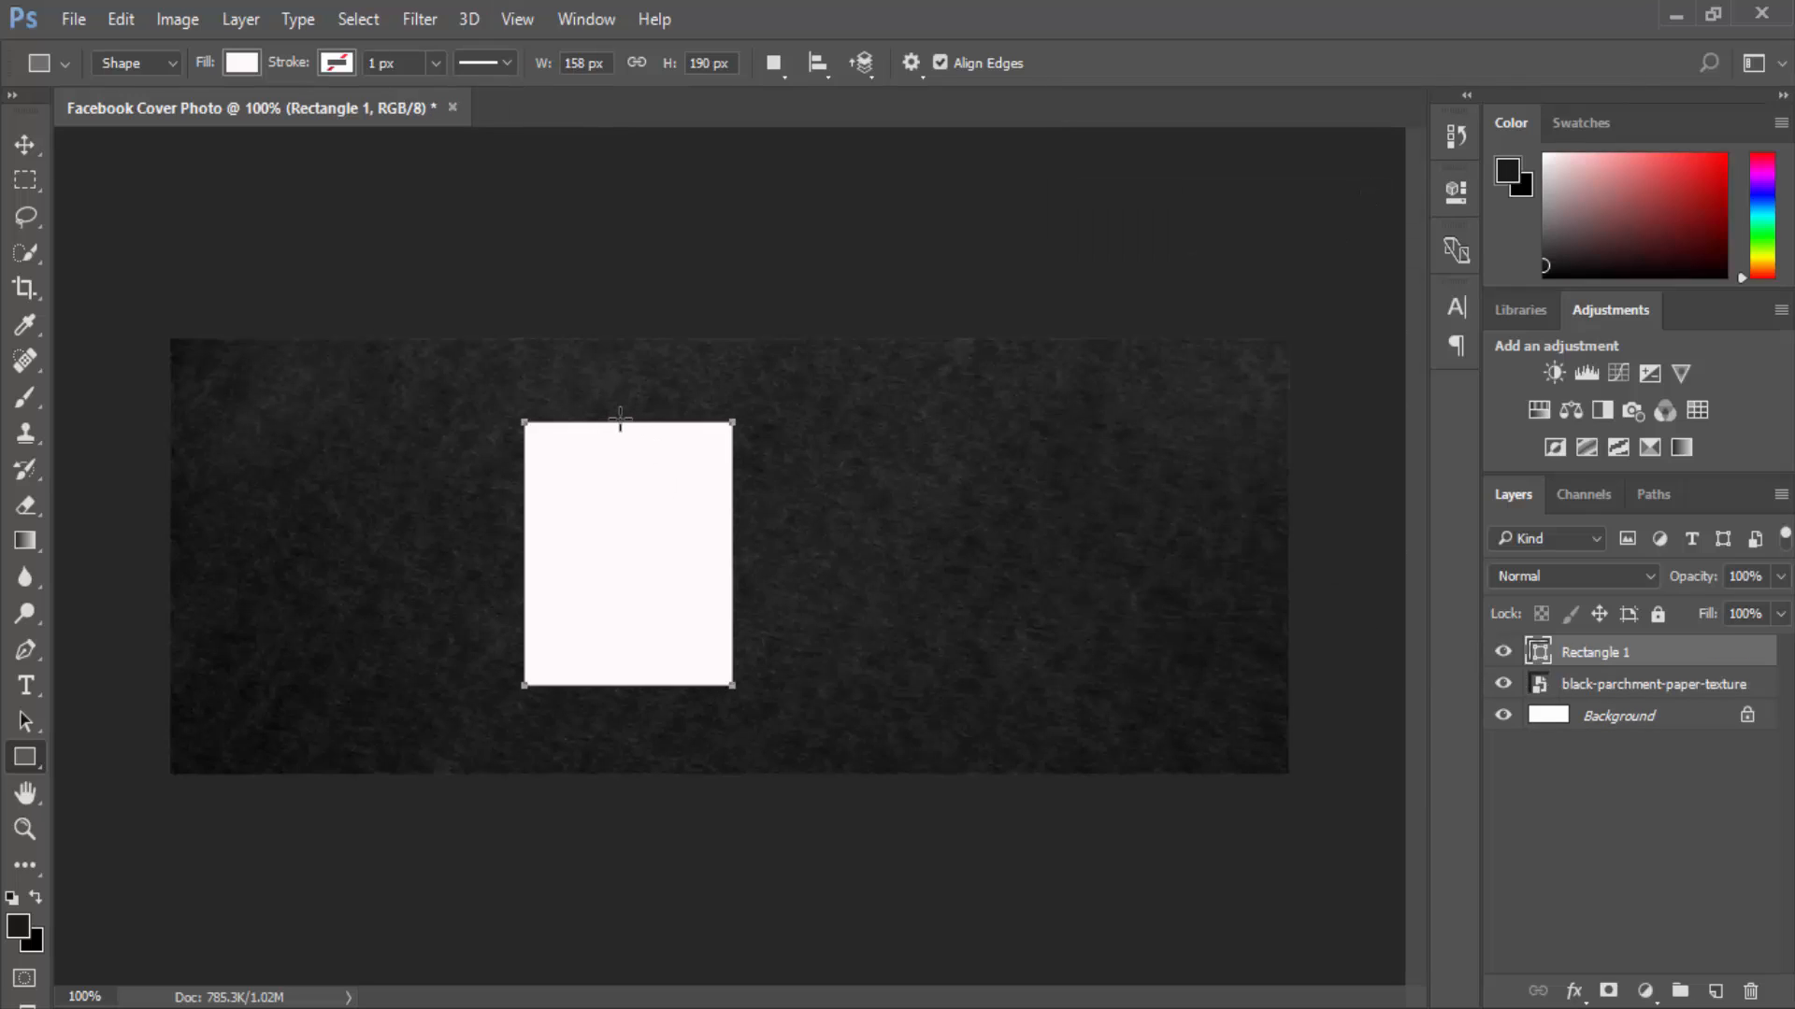
Duplicate Rectangle 1 and shrink the copy to about 90% inside the frame.
{"action": "right_click", "coordinate": [1590, 654]}
{"action": "left_click", "coordinate": [1609, 659]}
{"action": "right_click", "coordinate": [1611, 658]}
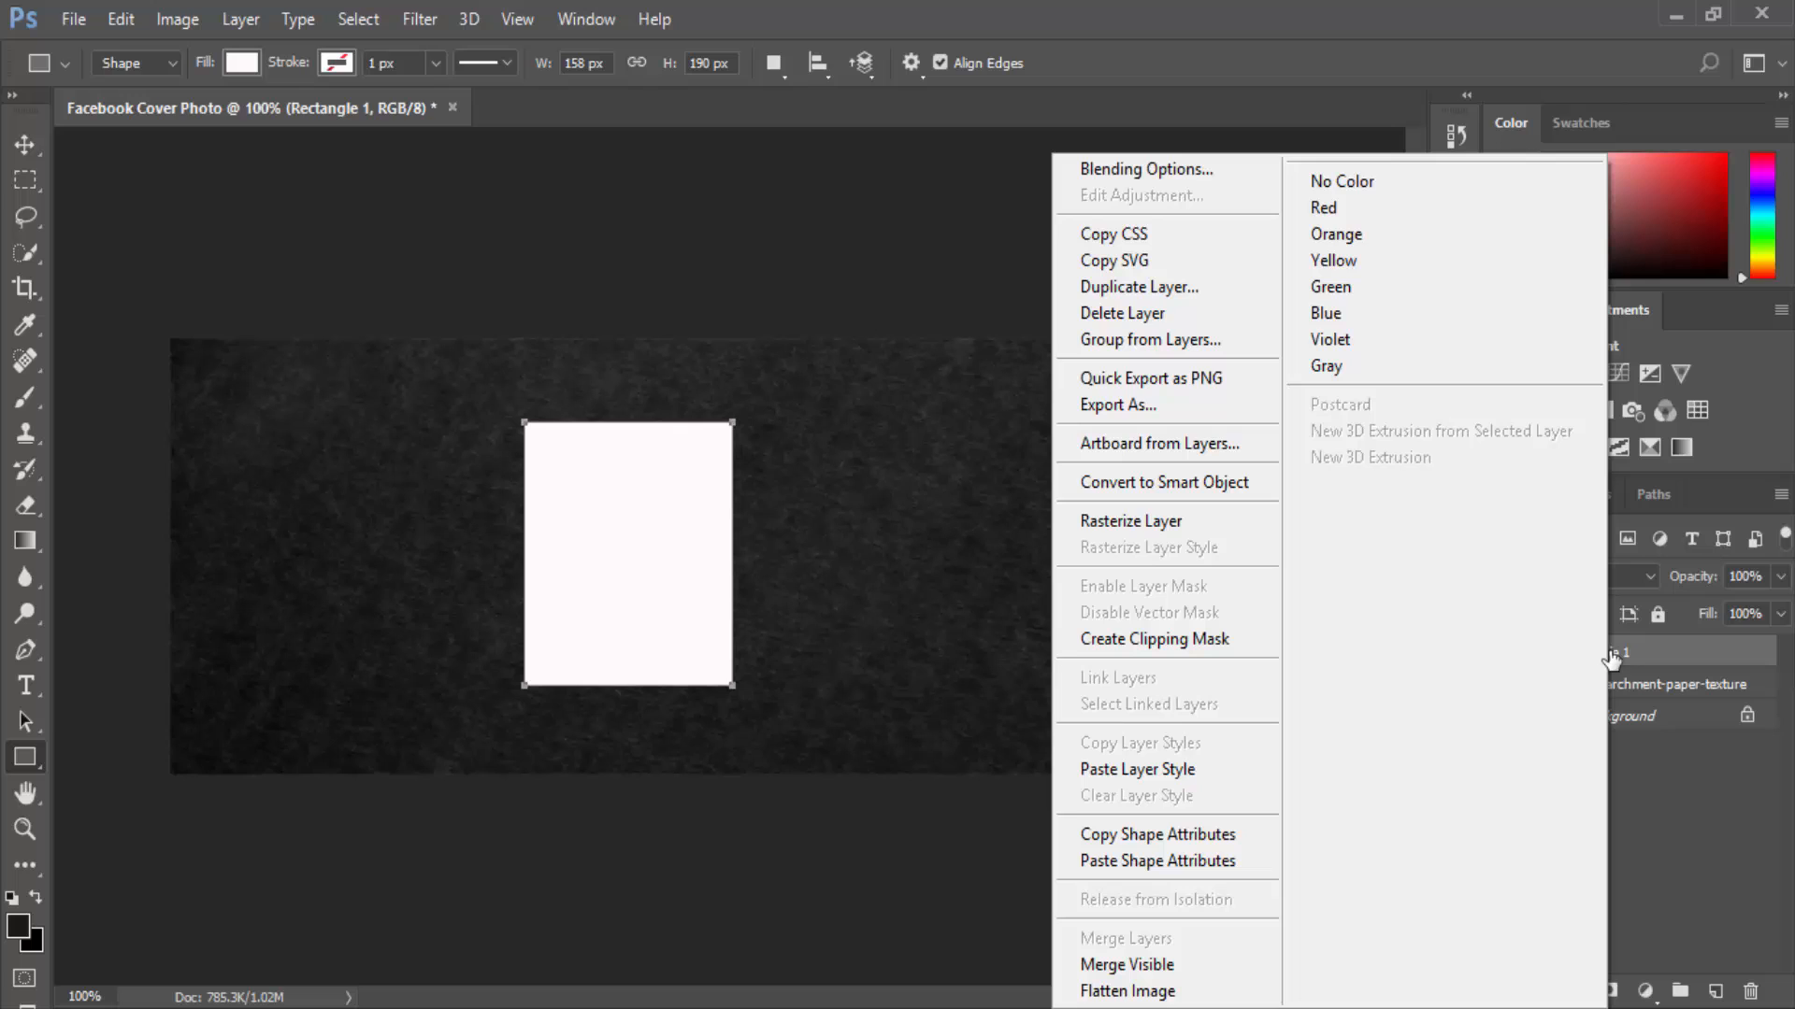
{"action": "left_click", "coordinate": [1180, 297]}
{"action": "left_click", "coordinate": [1122, 307]}
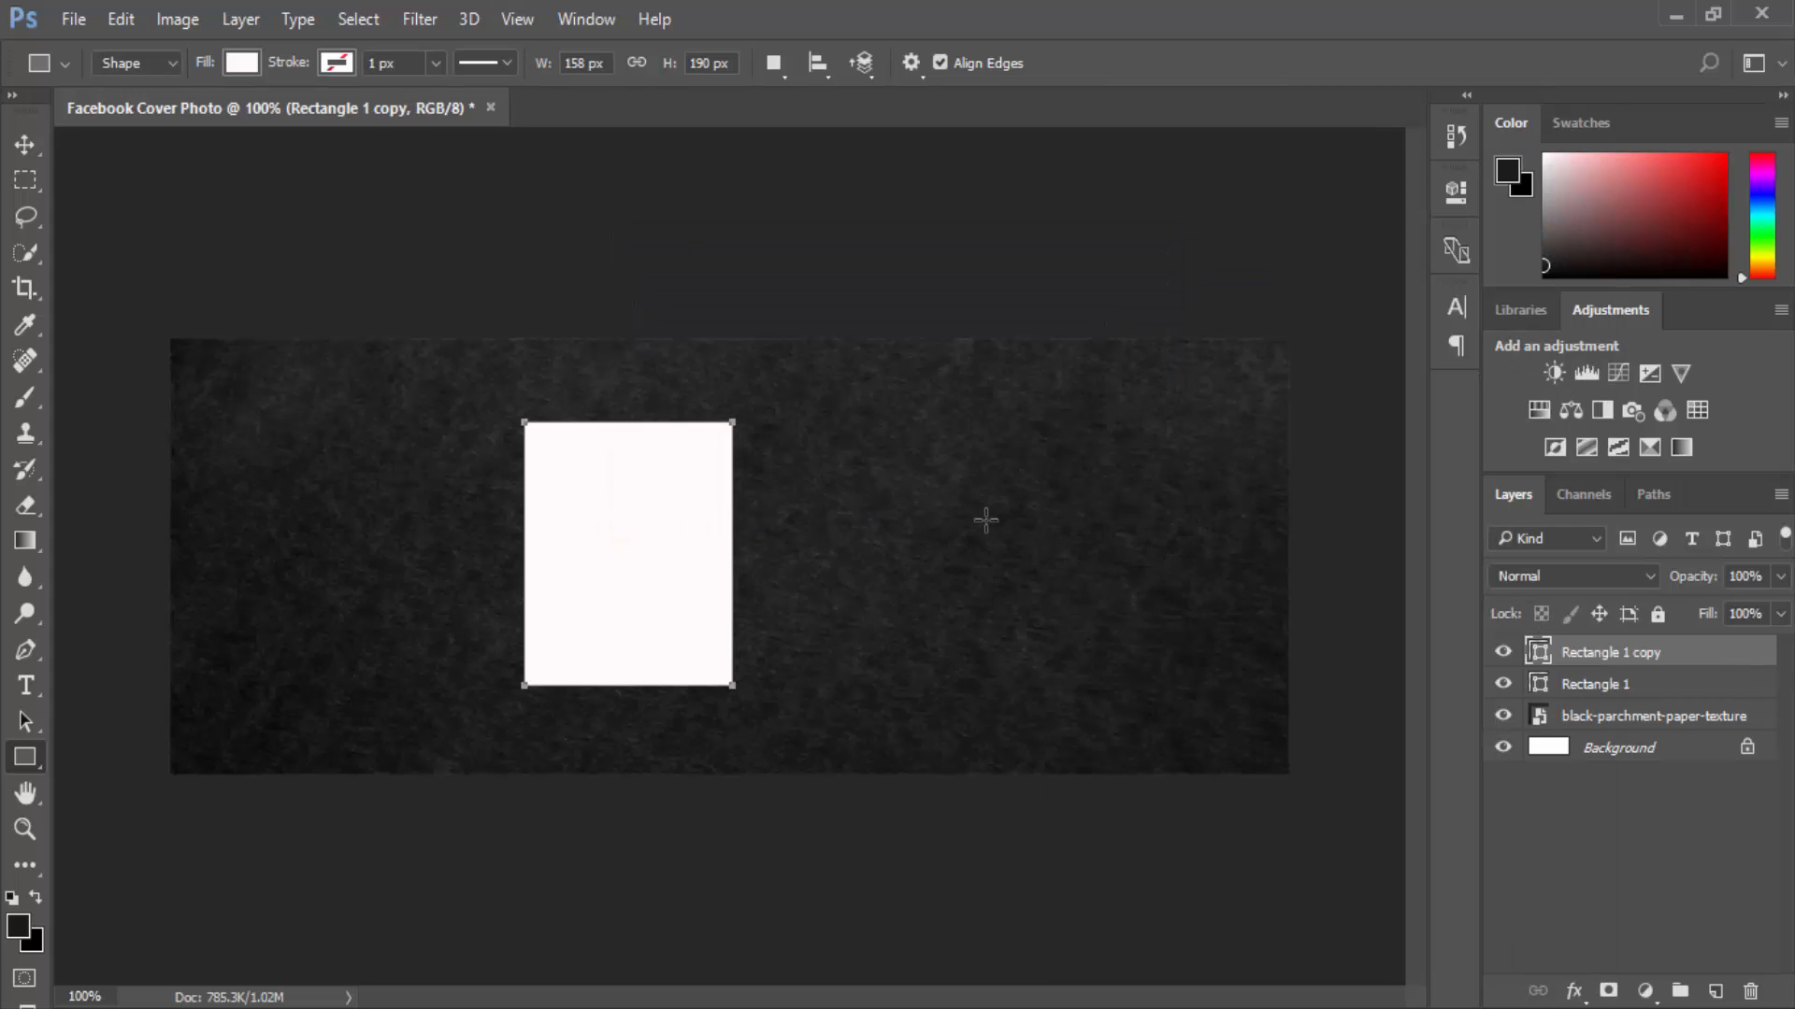
{"action": "key", "text": "ctrl+t"}
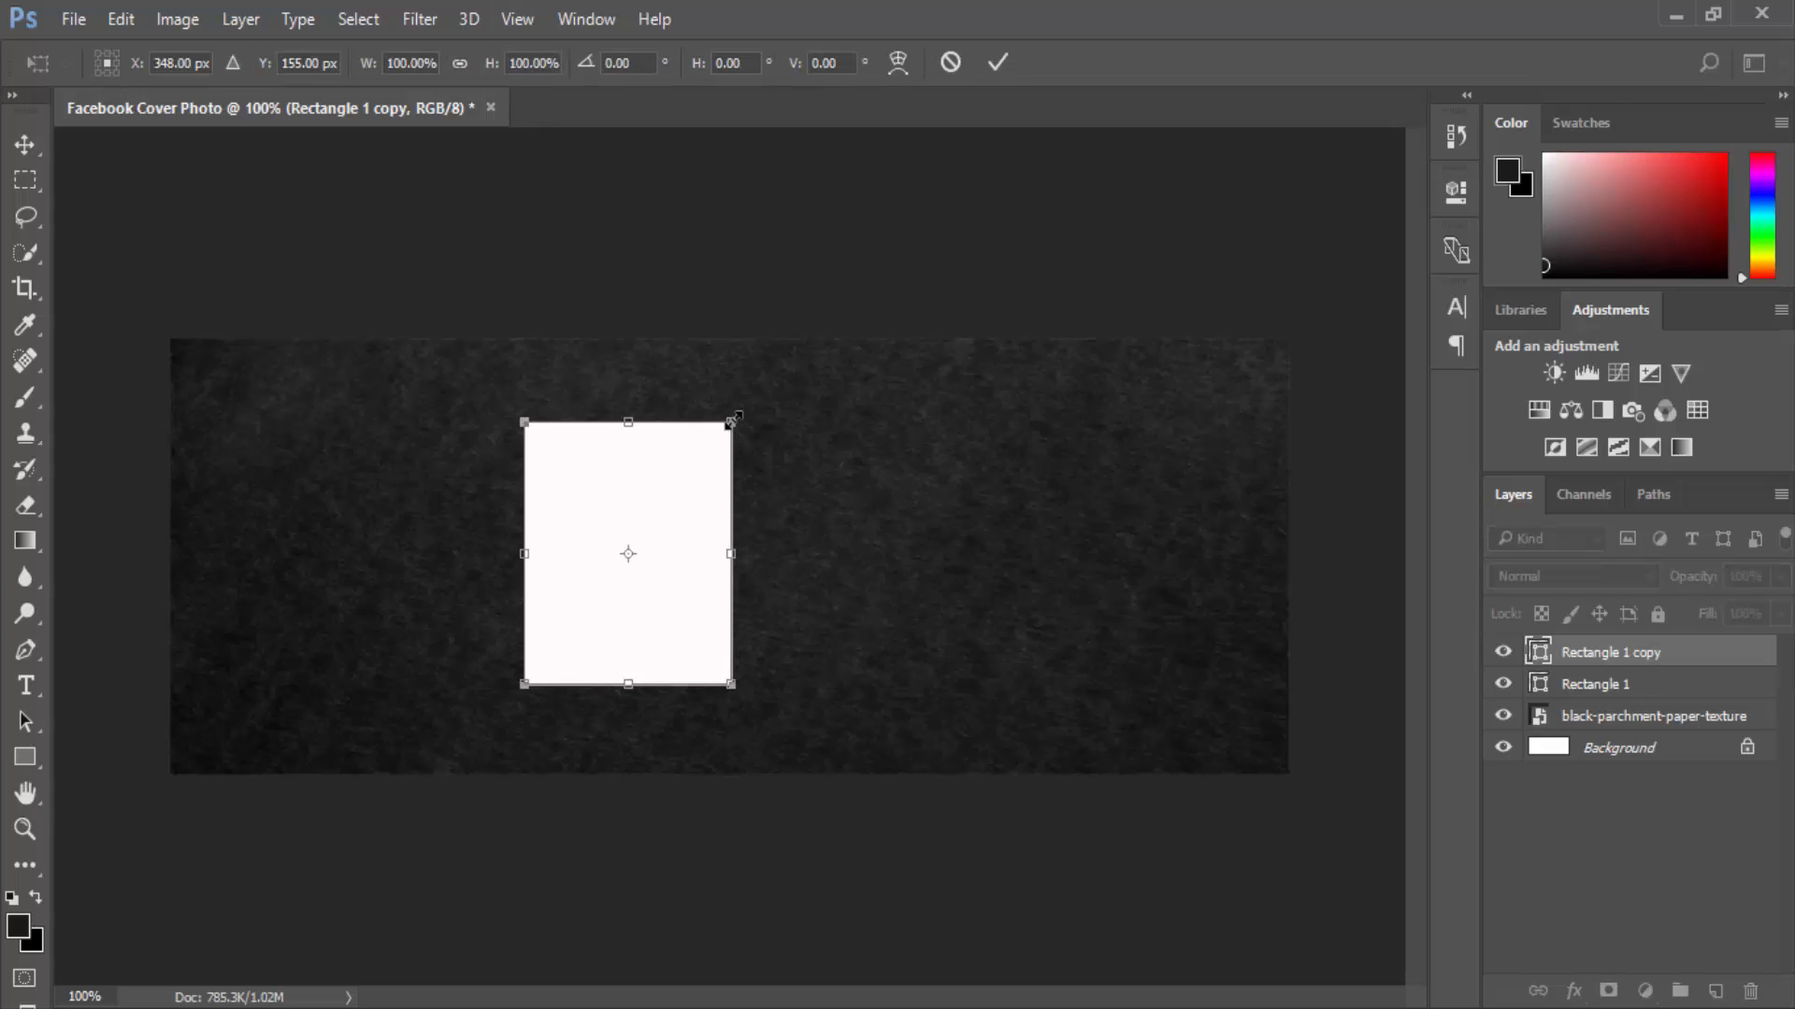
{"action": "left_click_drag", "start_coordinate": [731, 423], "coordinate": [722, 434]}
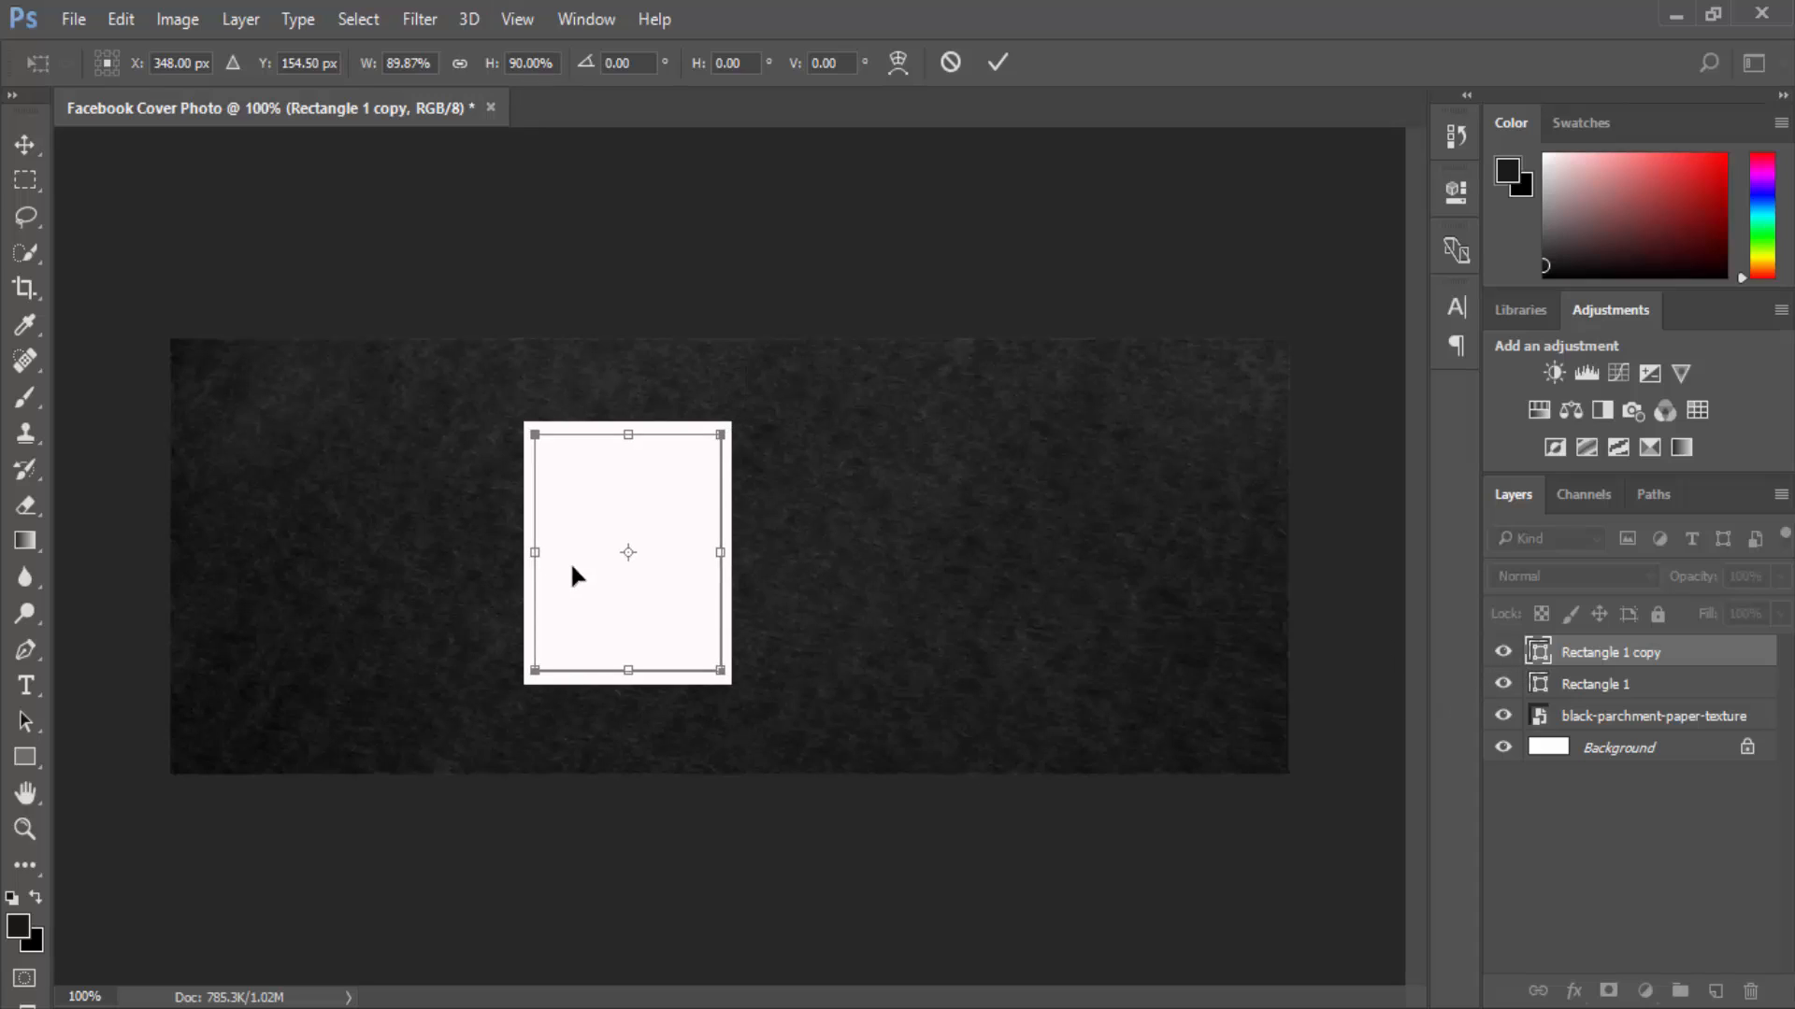
{"action": "left_click", "coordinate": [998, 62]}
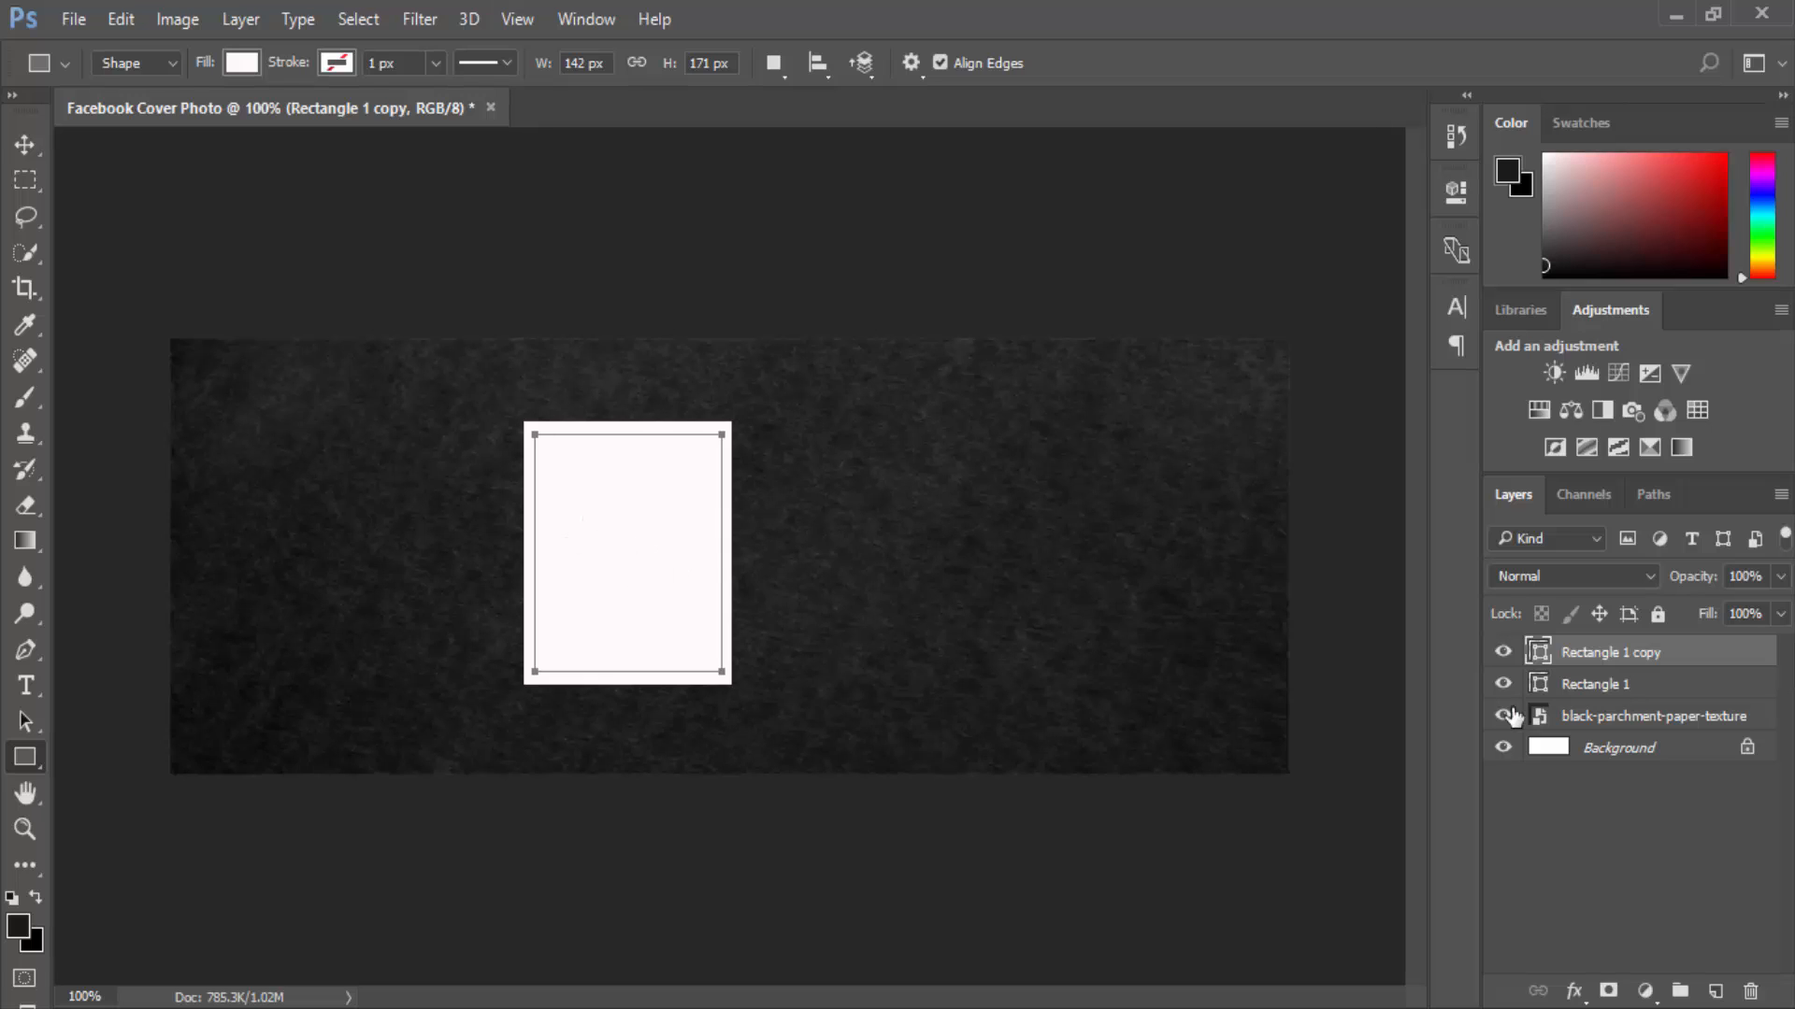
Fill the inner rectangle copy with grey #9b9b9b.
{"action": "double_click", "coordinate": [1537, 652]}
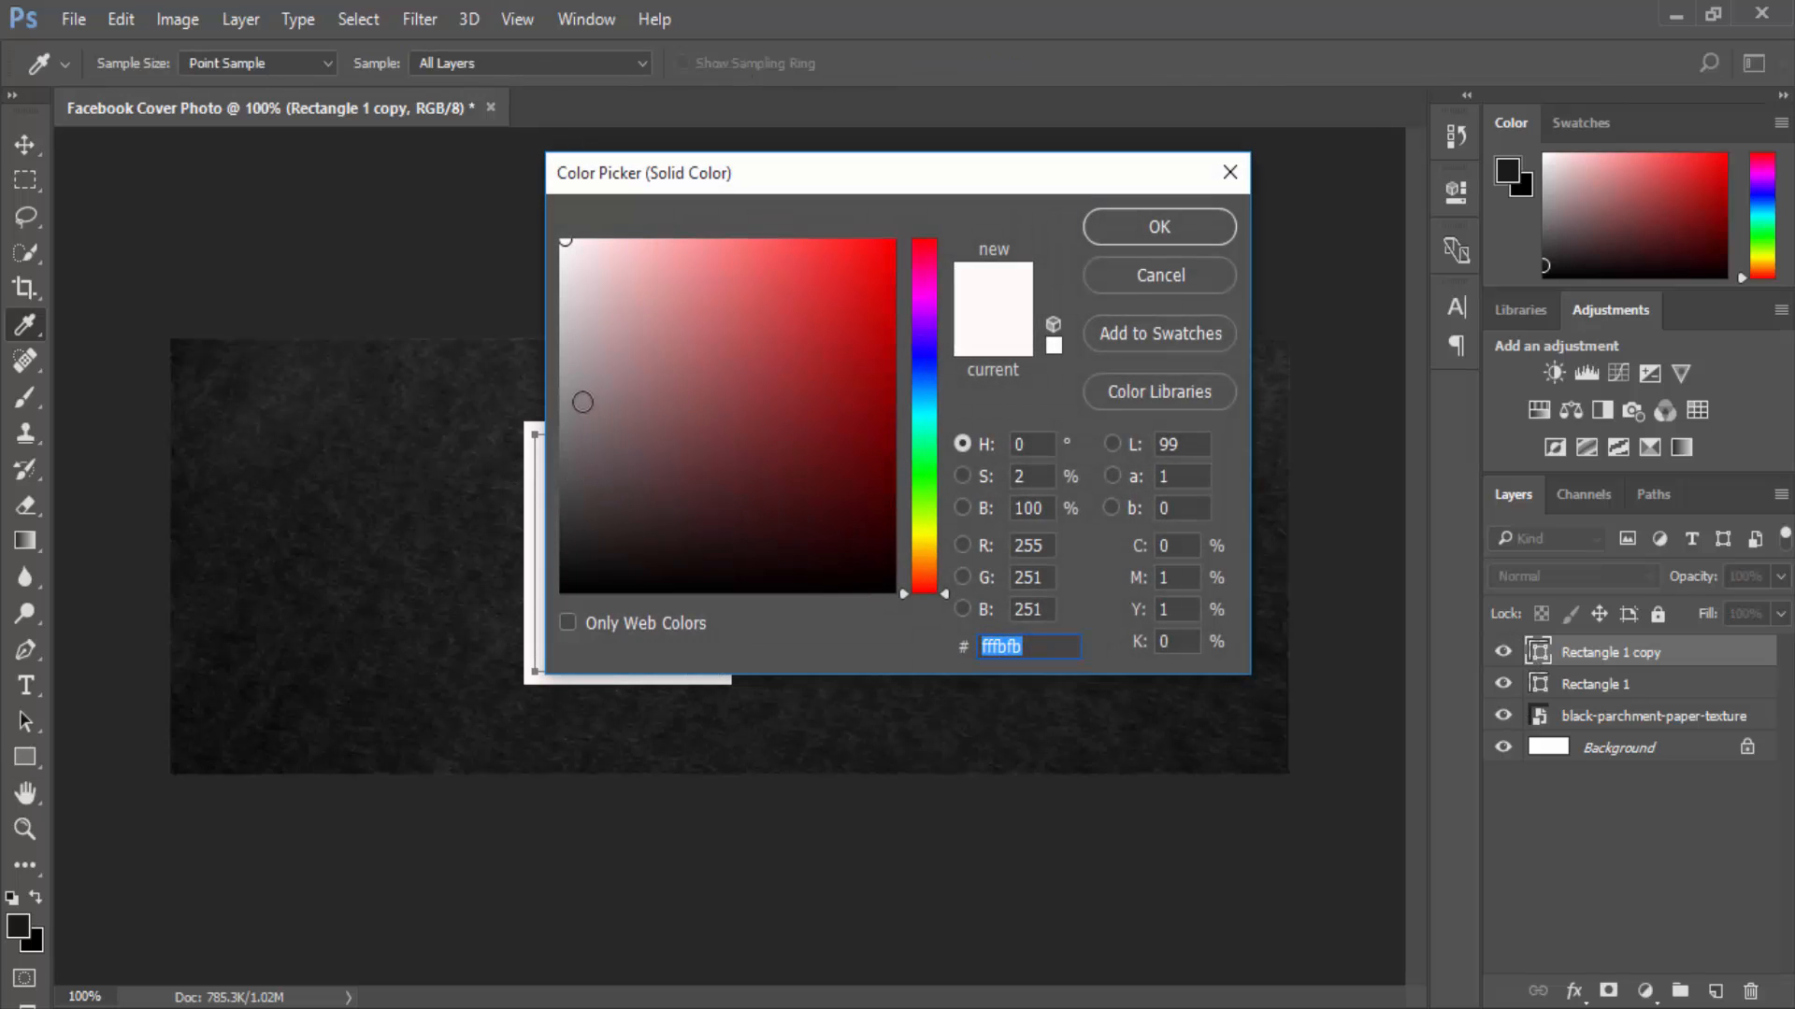
{"action": "type", "text": "9b9b9b"}
{"action": "left_click", "coordinate": [1158, 229]}
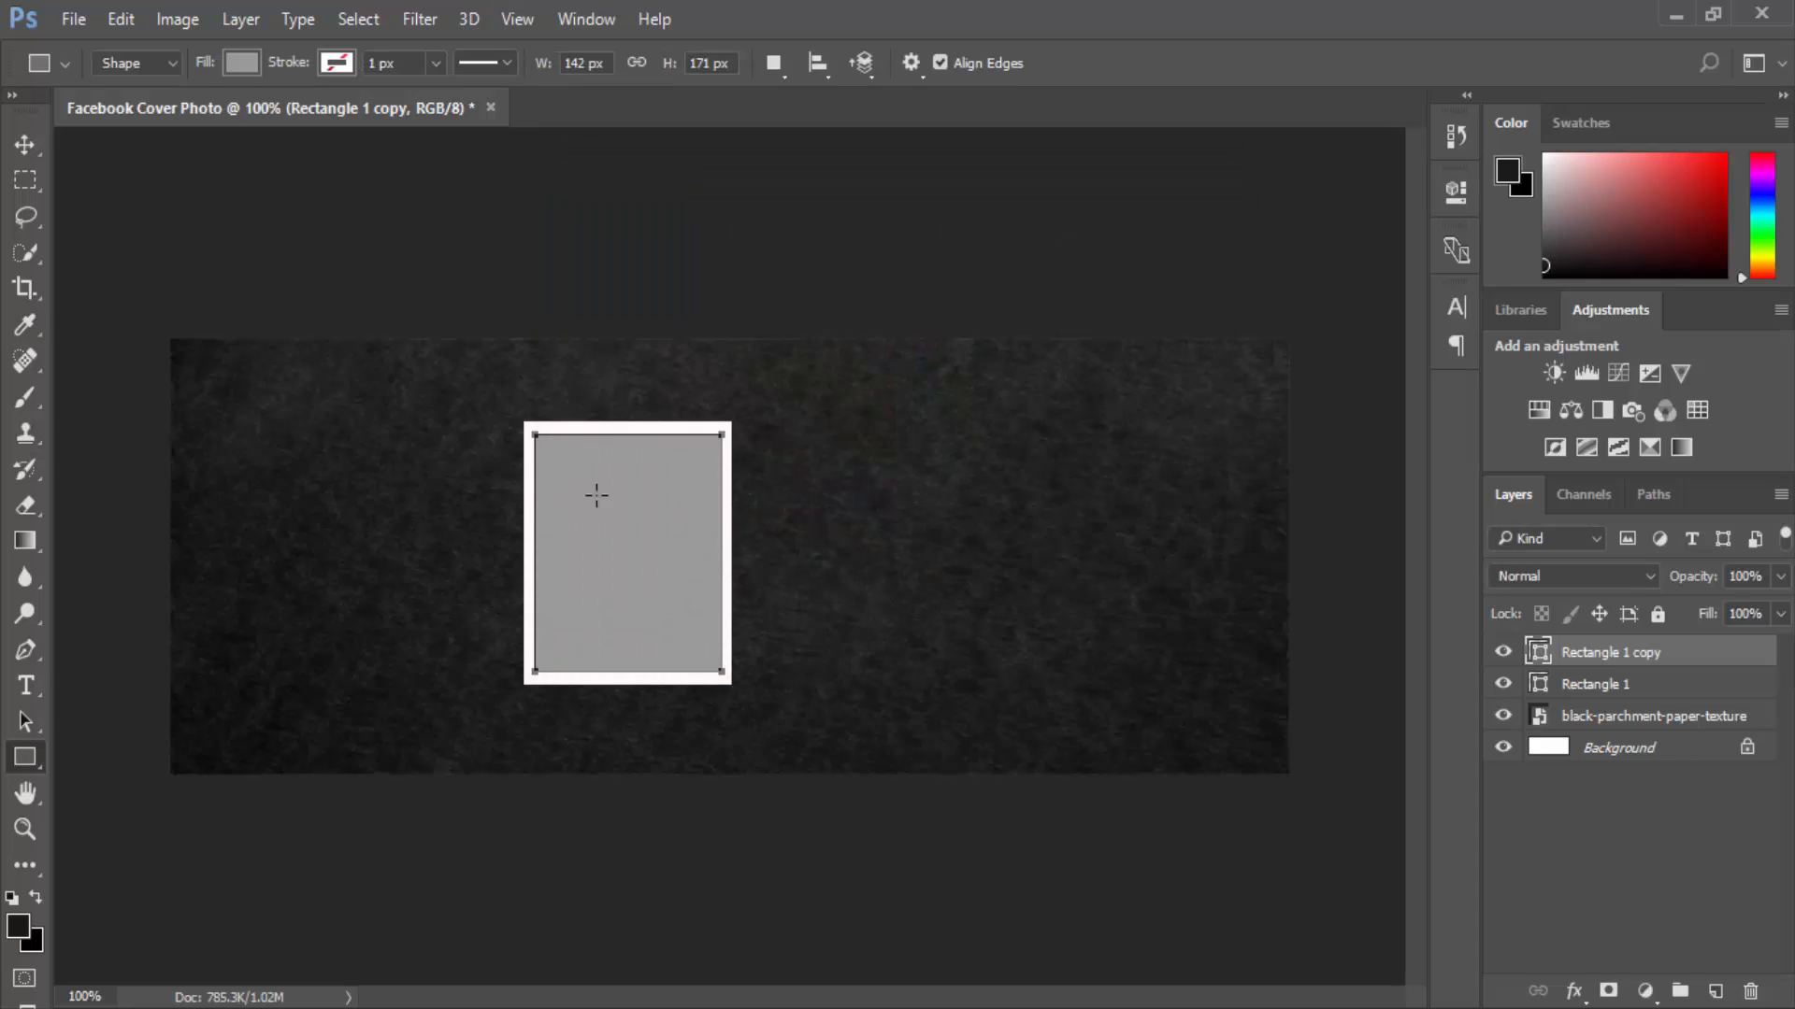
Group both rectangle layers and name the group 'Image 1'.
{"action": "left_click", "coordinate": [1557, 687]}
{"action": "left_click", "coordinate": [1582, 660], "text": "shift"}
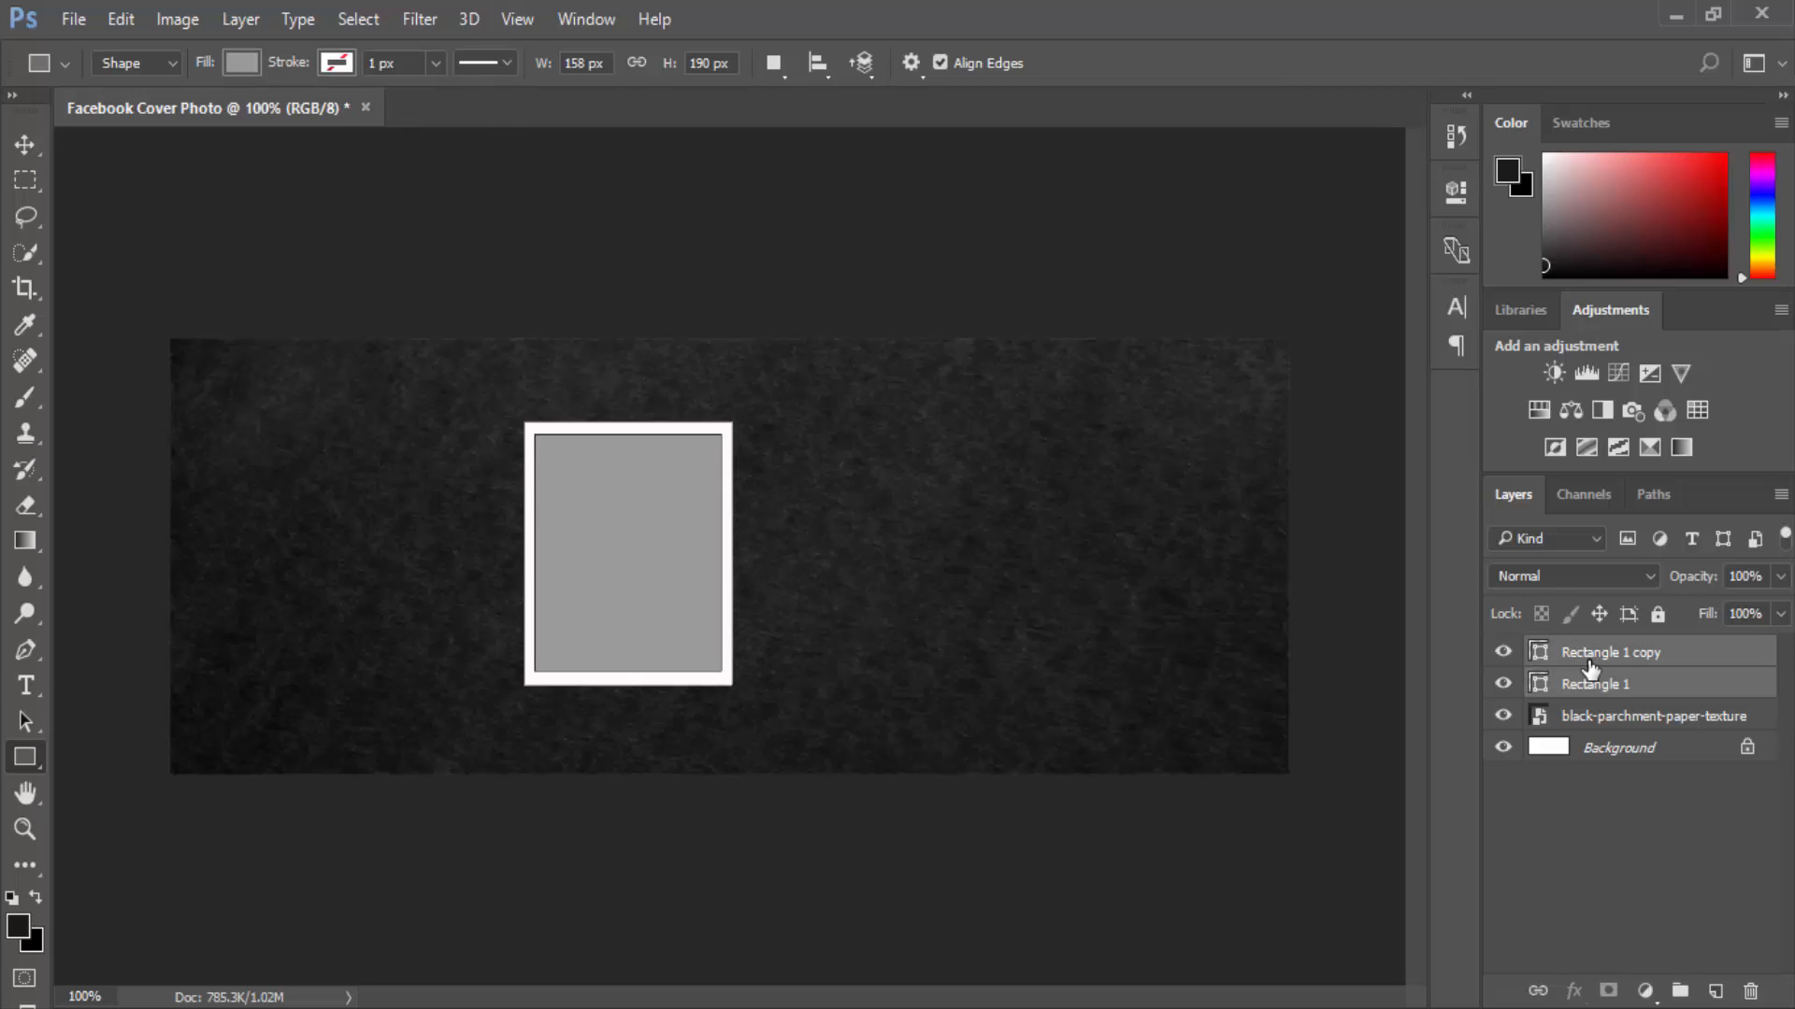
{"action": "key", "text": "ctrl+g"}
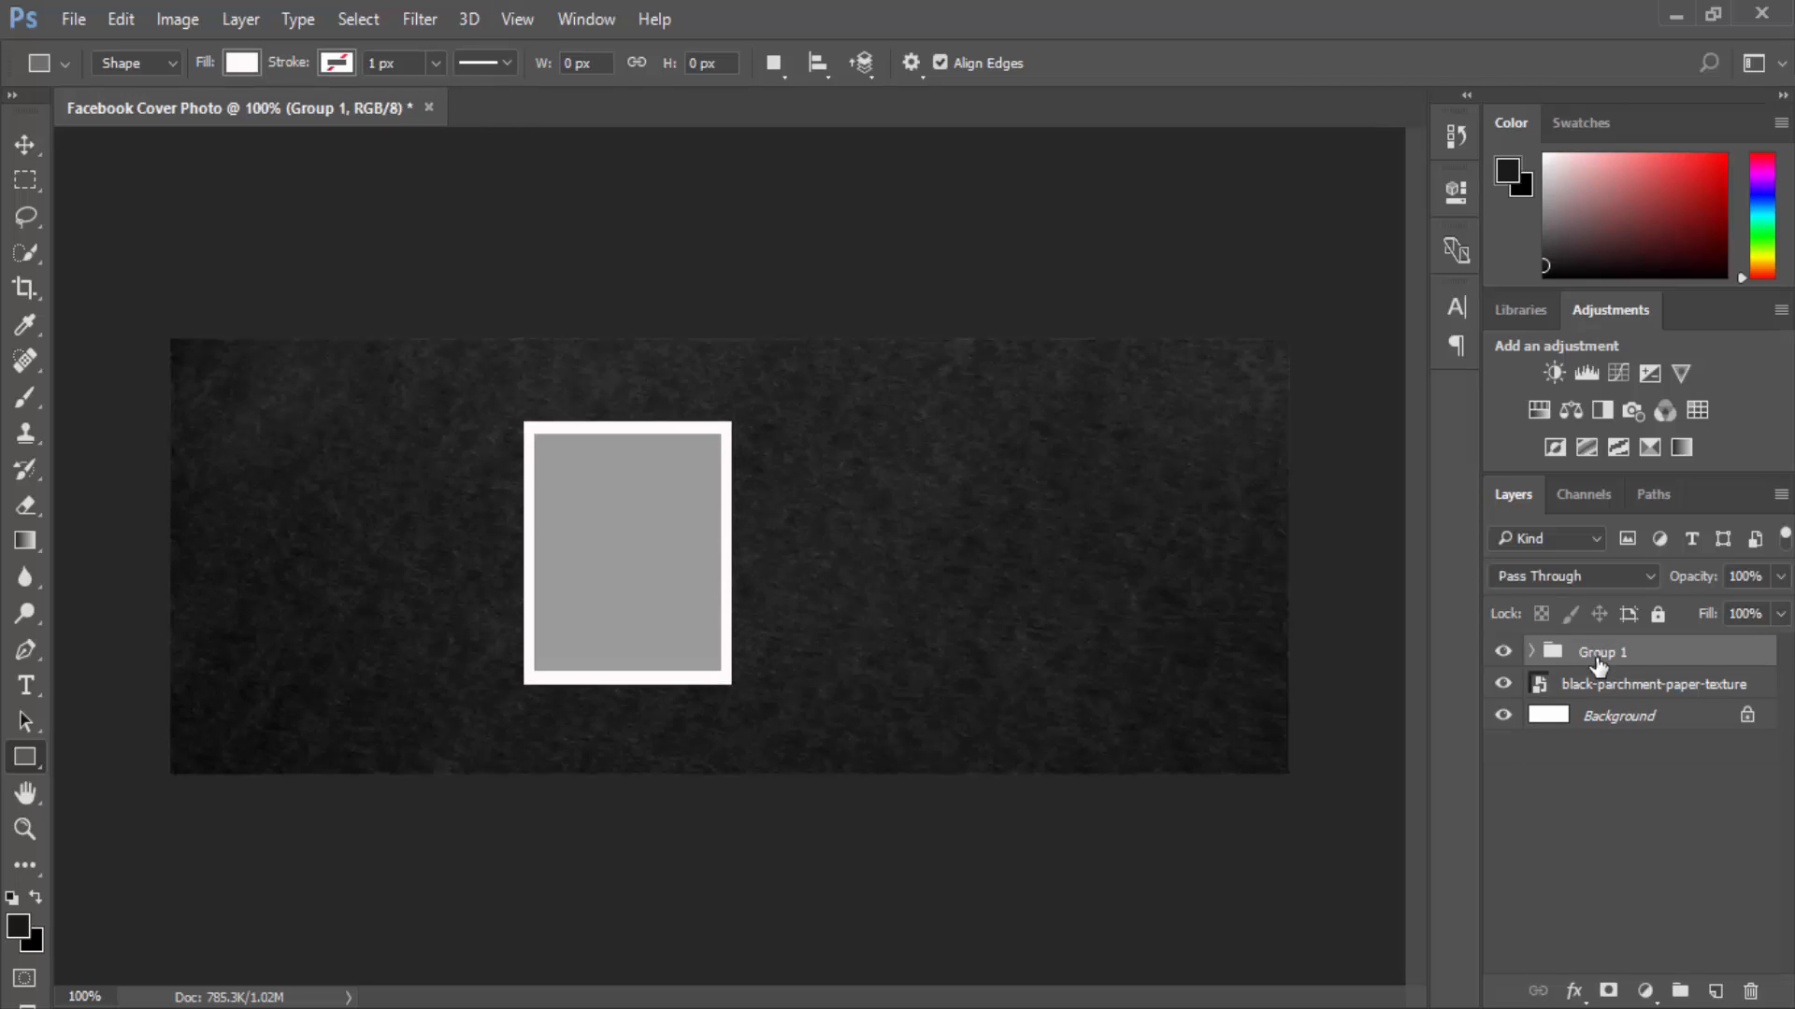
{"action": "double_click", "coordinate": [1596, 653]}
{"action": "type", "text": "Image"}
{"action": "key", "text": "Return"}
{"action": "key", "text": "shift+v"}
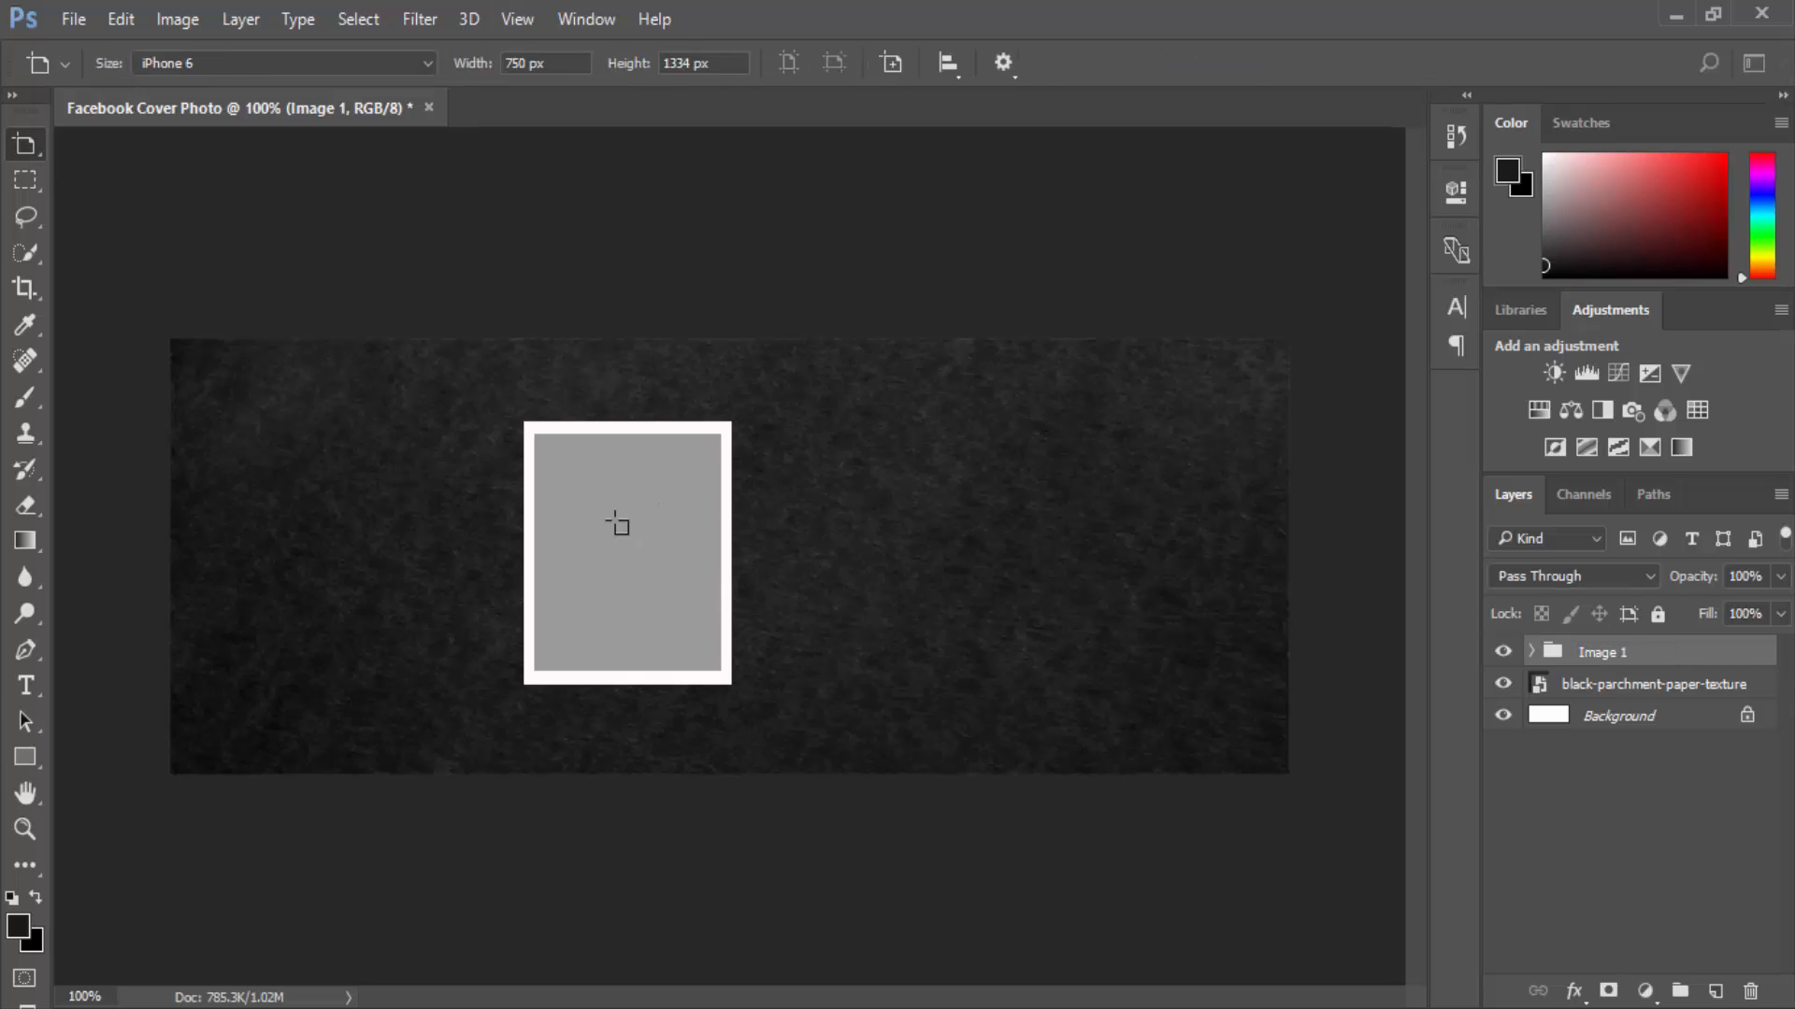
Move the Image 1 frame group slightly down and to the right.
{"action": "right_click", "coordinate": [26, 145]}
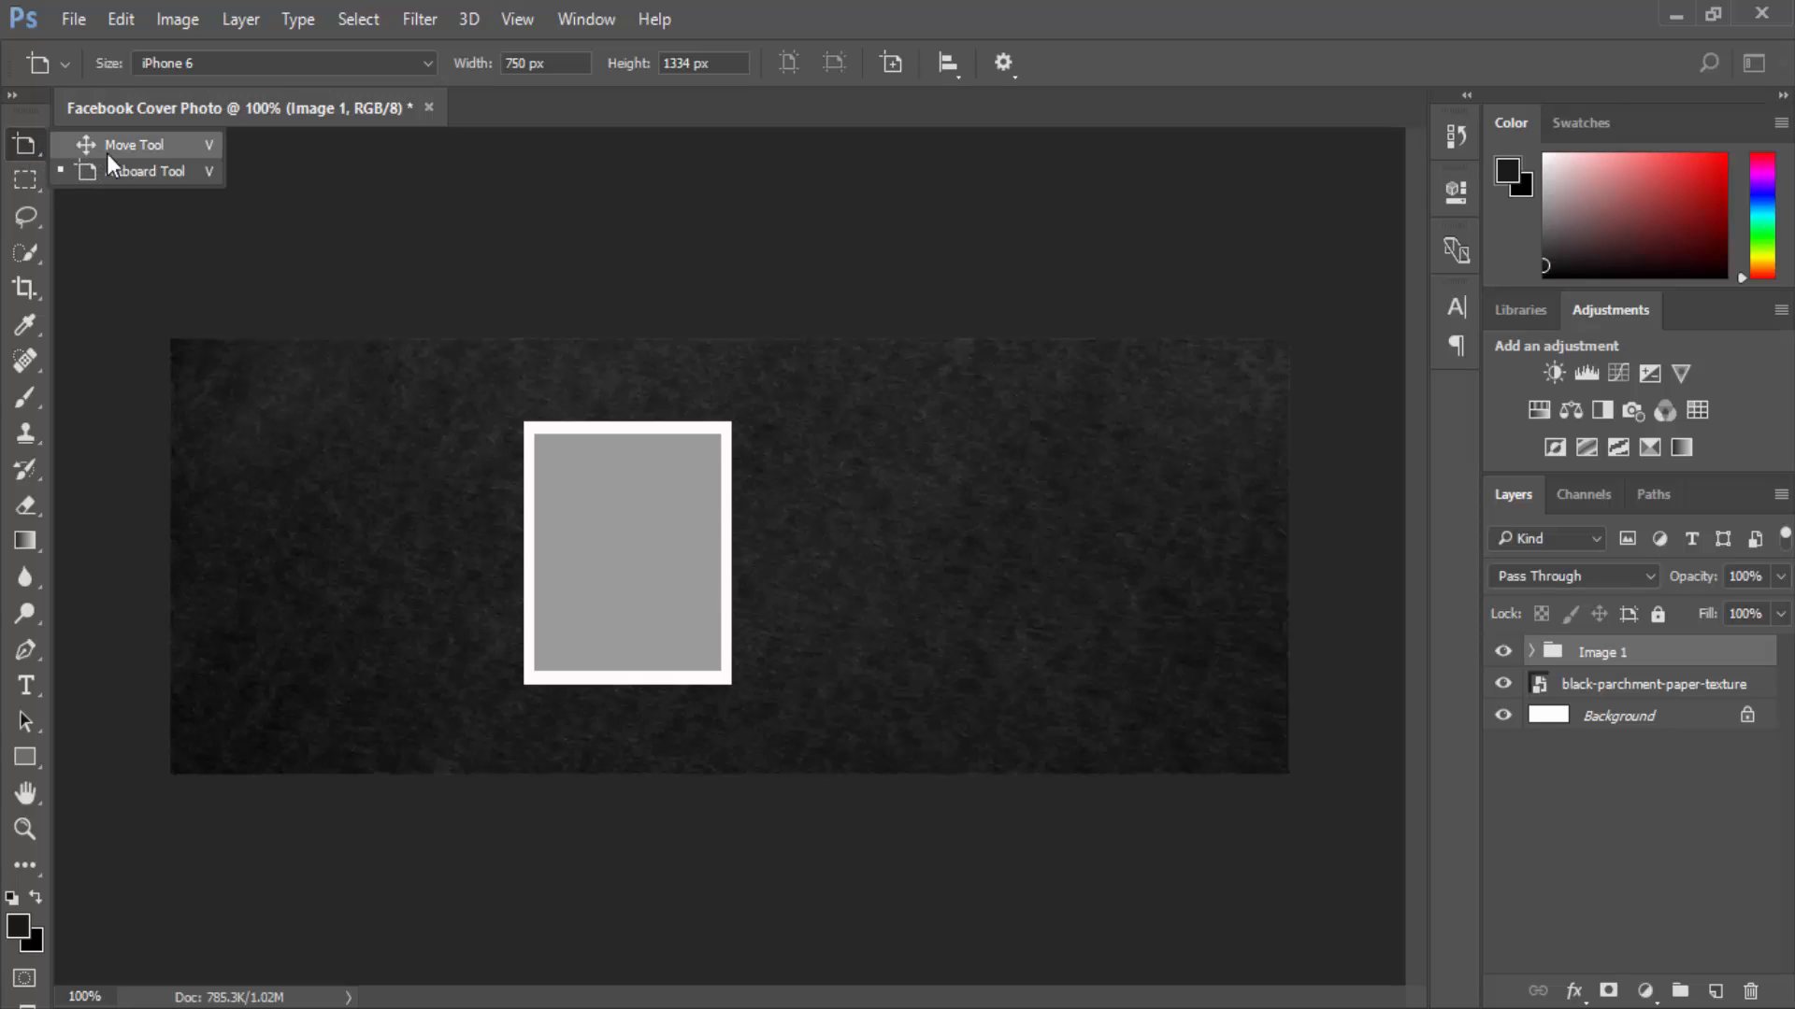
{"action": "left_click", "coordinate": [107, 148]}
{"action": "left_click_drag", "start_coordinate": [586, 463], "coordinate": [617, 507]}
{"action": "left_click", "coordinate": [664, 397]}
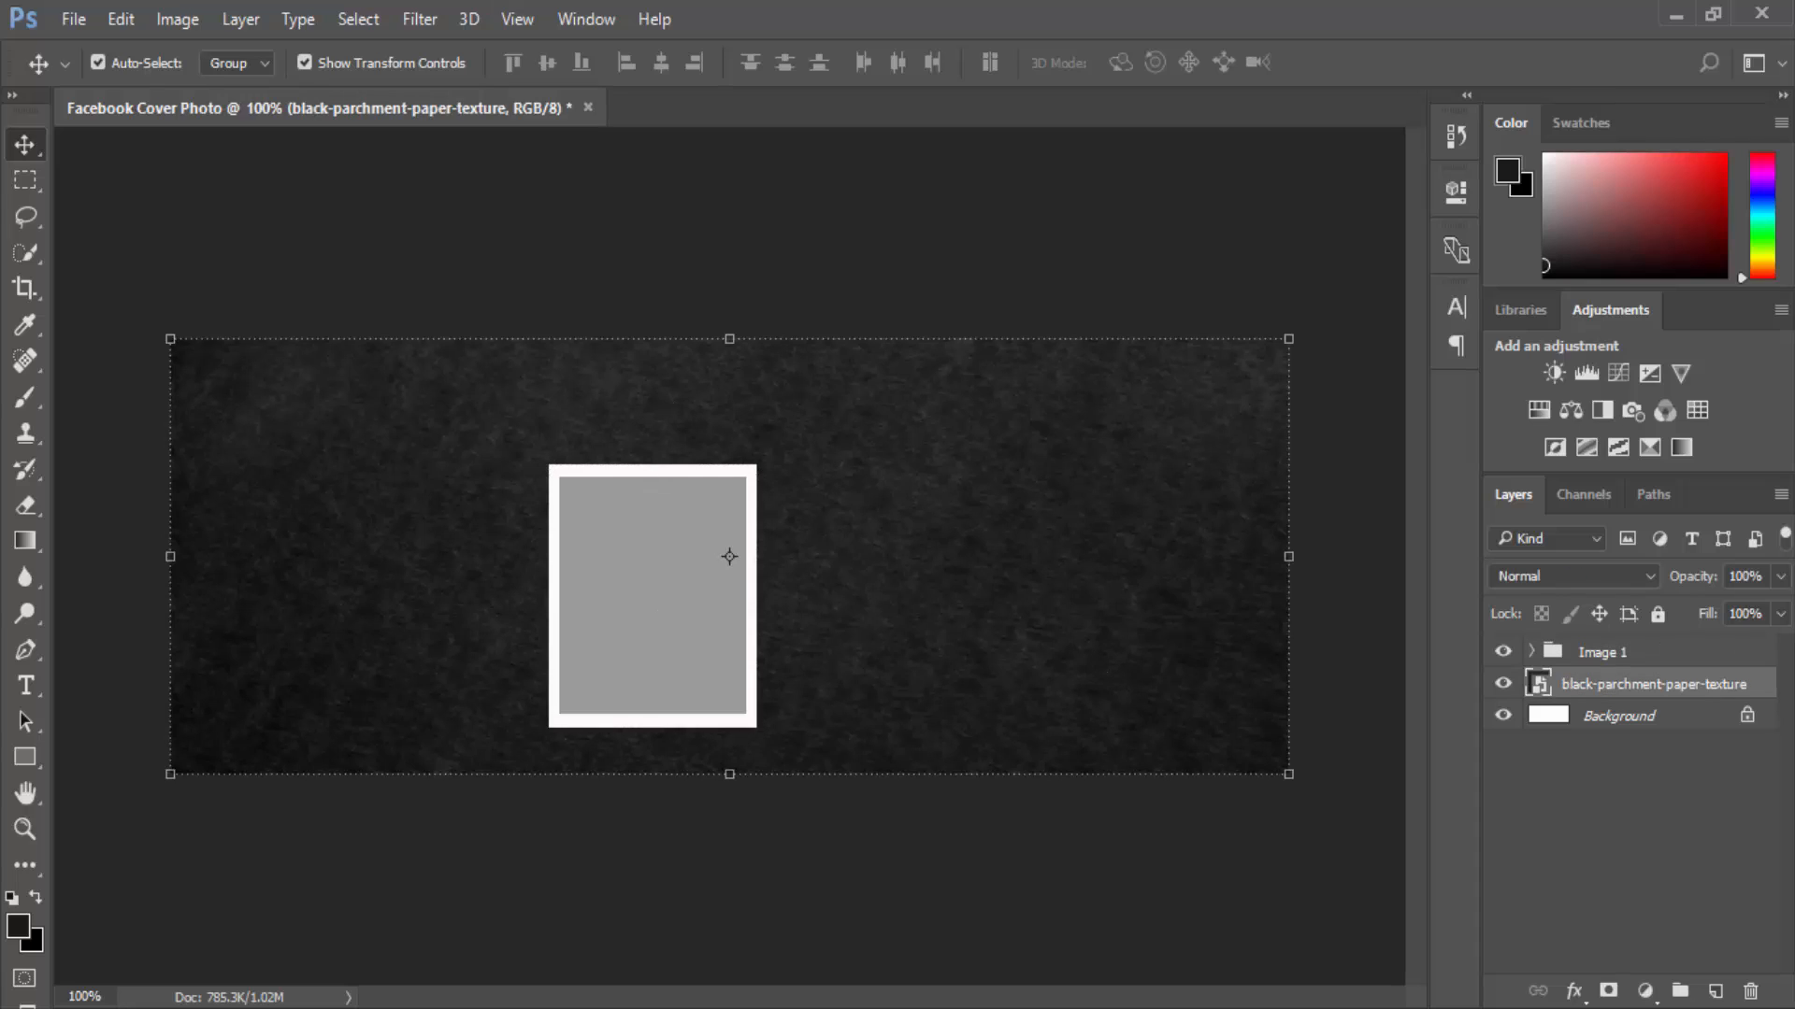
{"action": "left_click", "coordinate": [928, 199]}
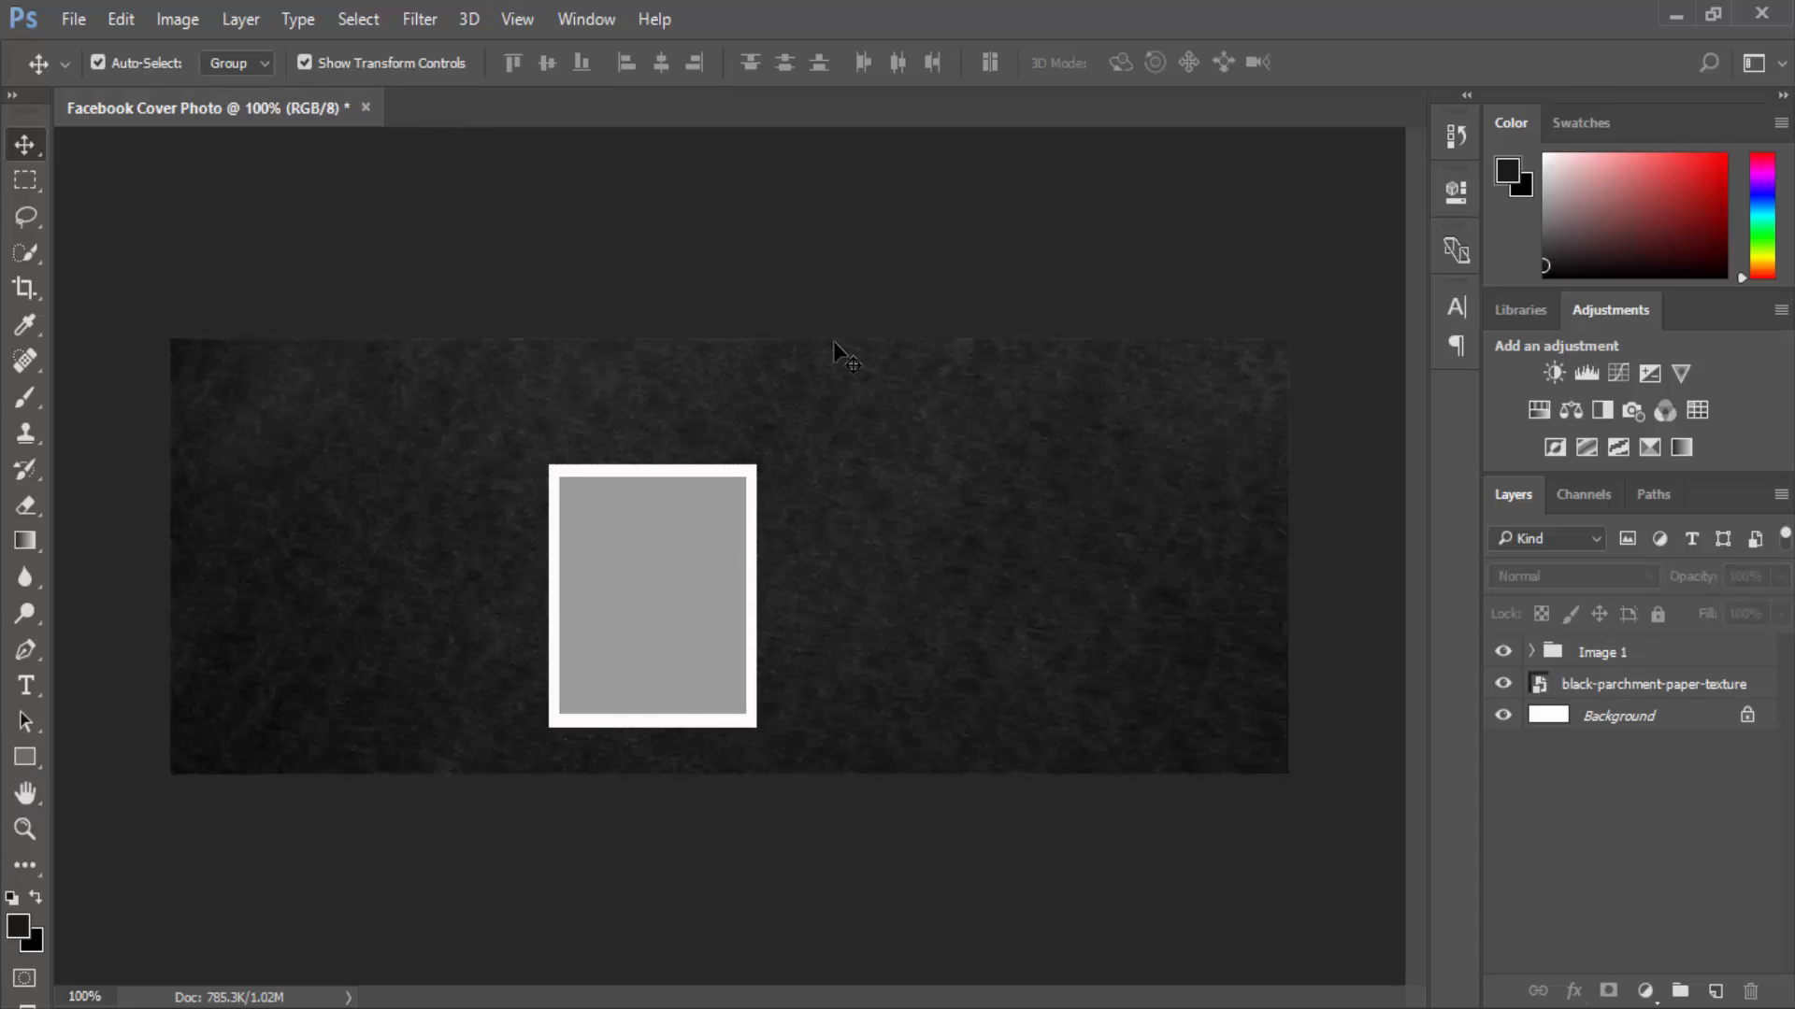
{"action": "key", "text": "ctrl+plus"}
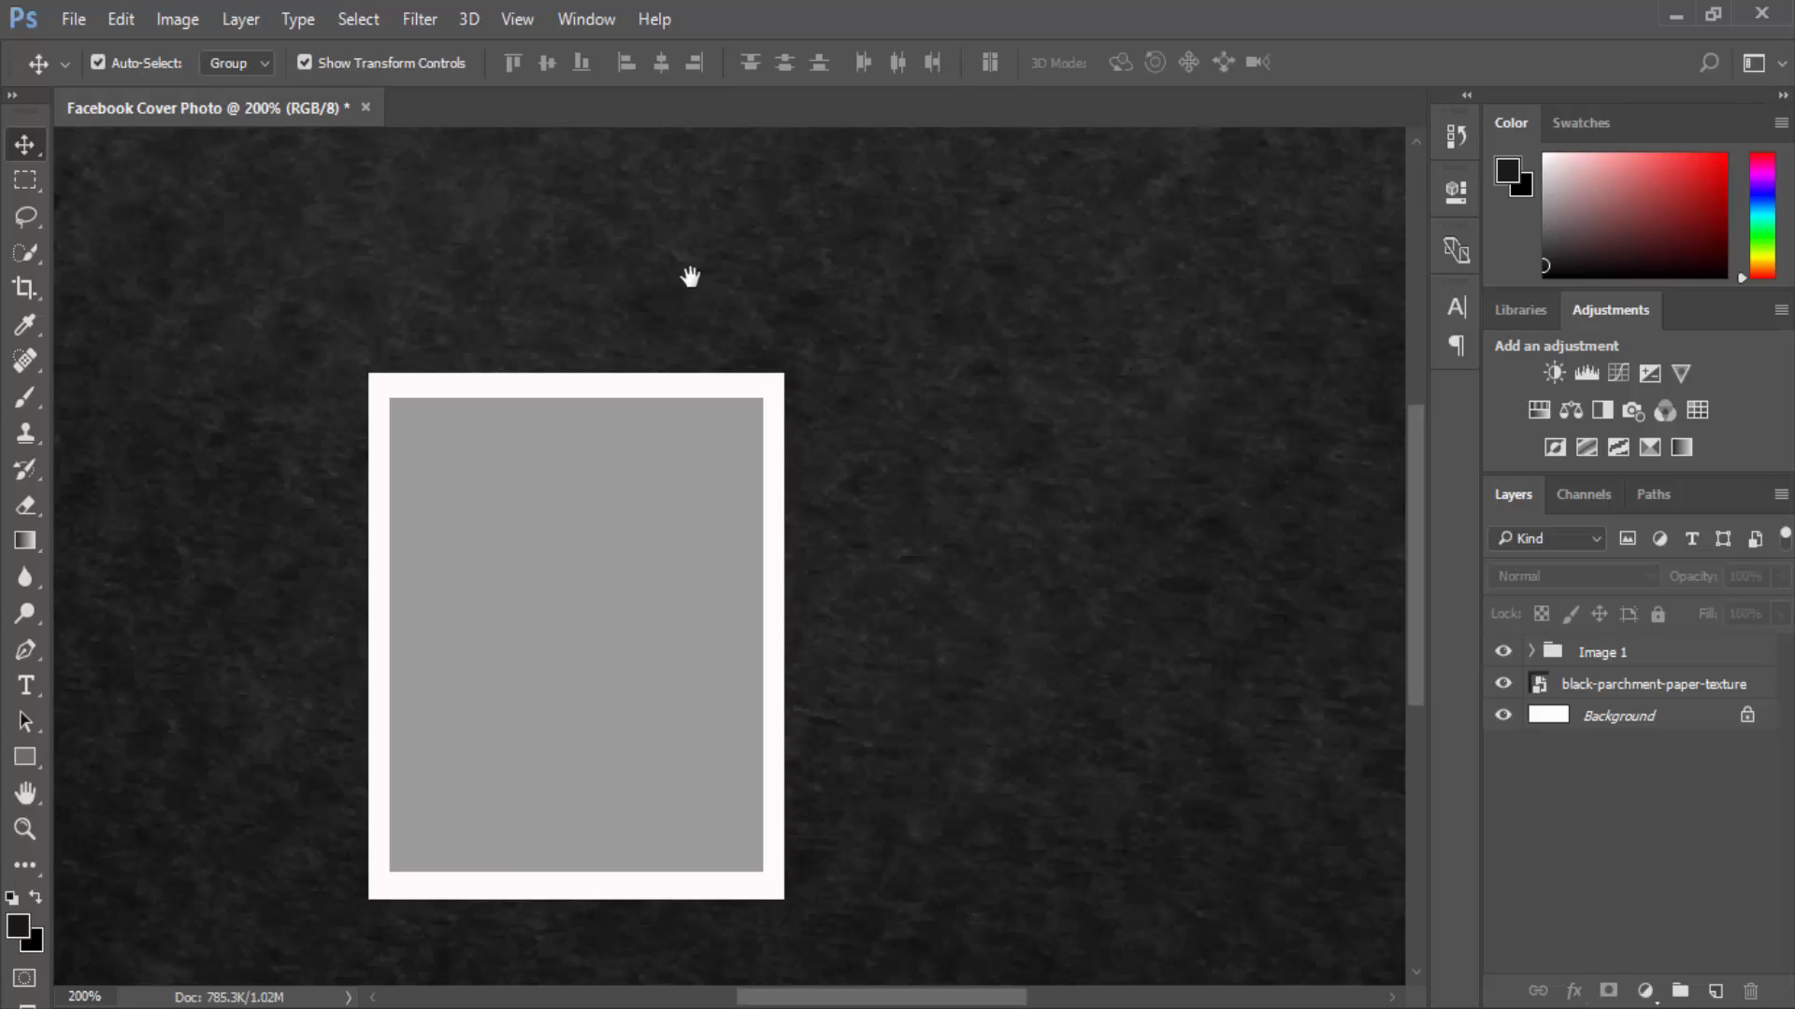
{"action": "left_click_drag", "start_coordinate": [688, 272], "coordinate": [761, 445]}
{"action": "left_click", "coordinate": [1533, 652]}
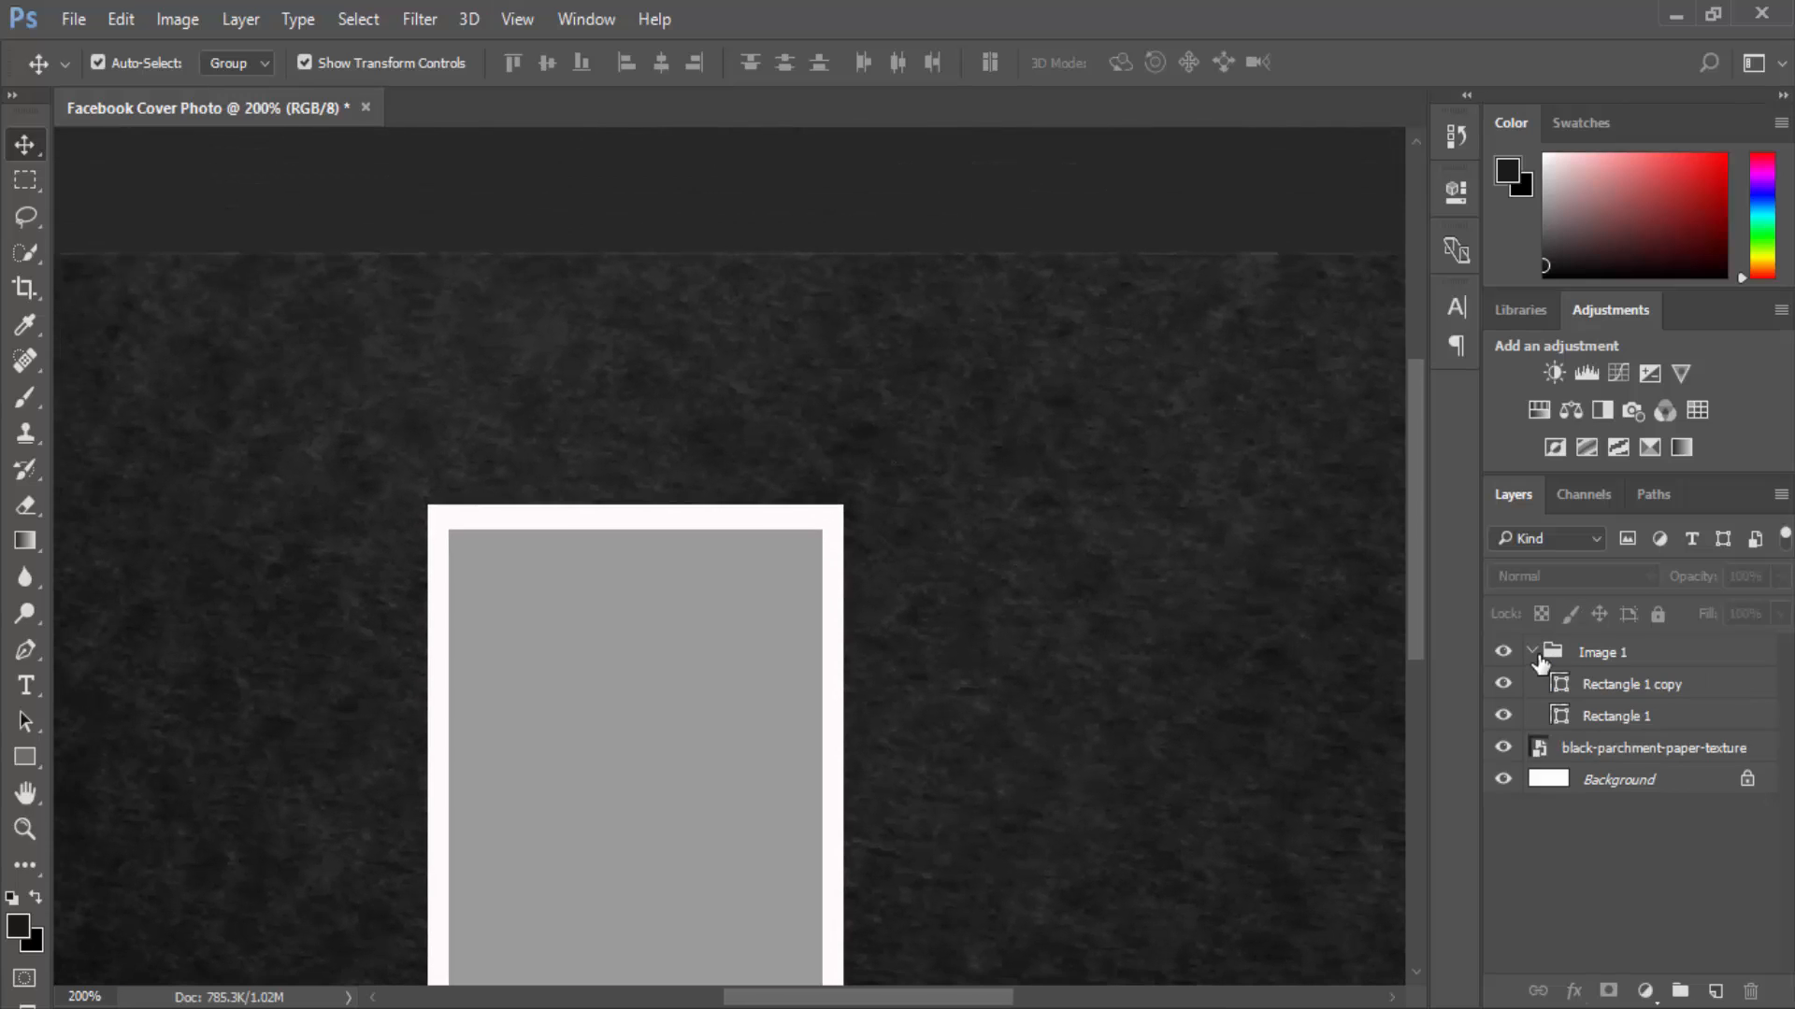
{"action": "left_click", "coordinate": [1533, 654]}
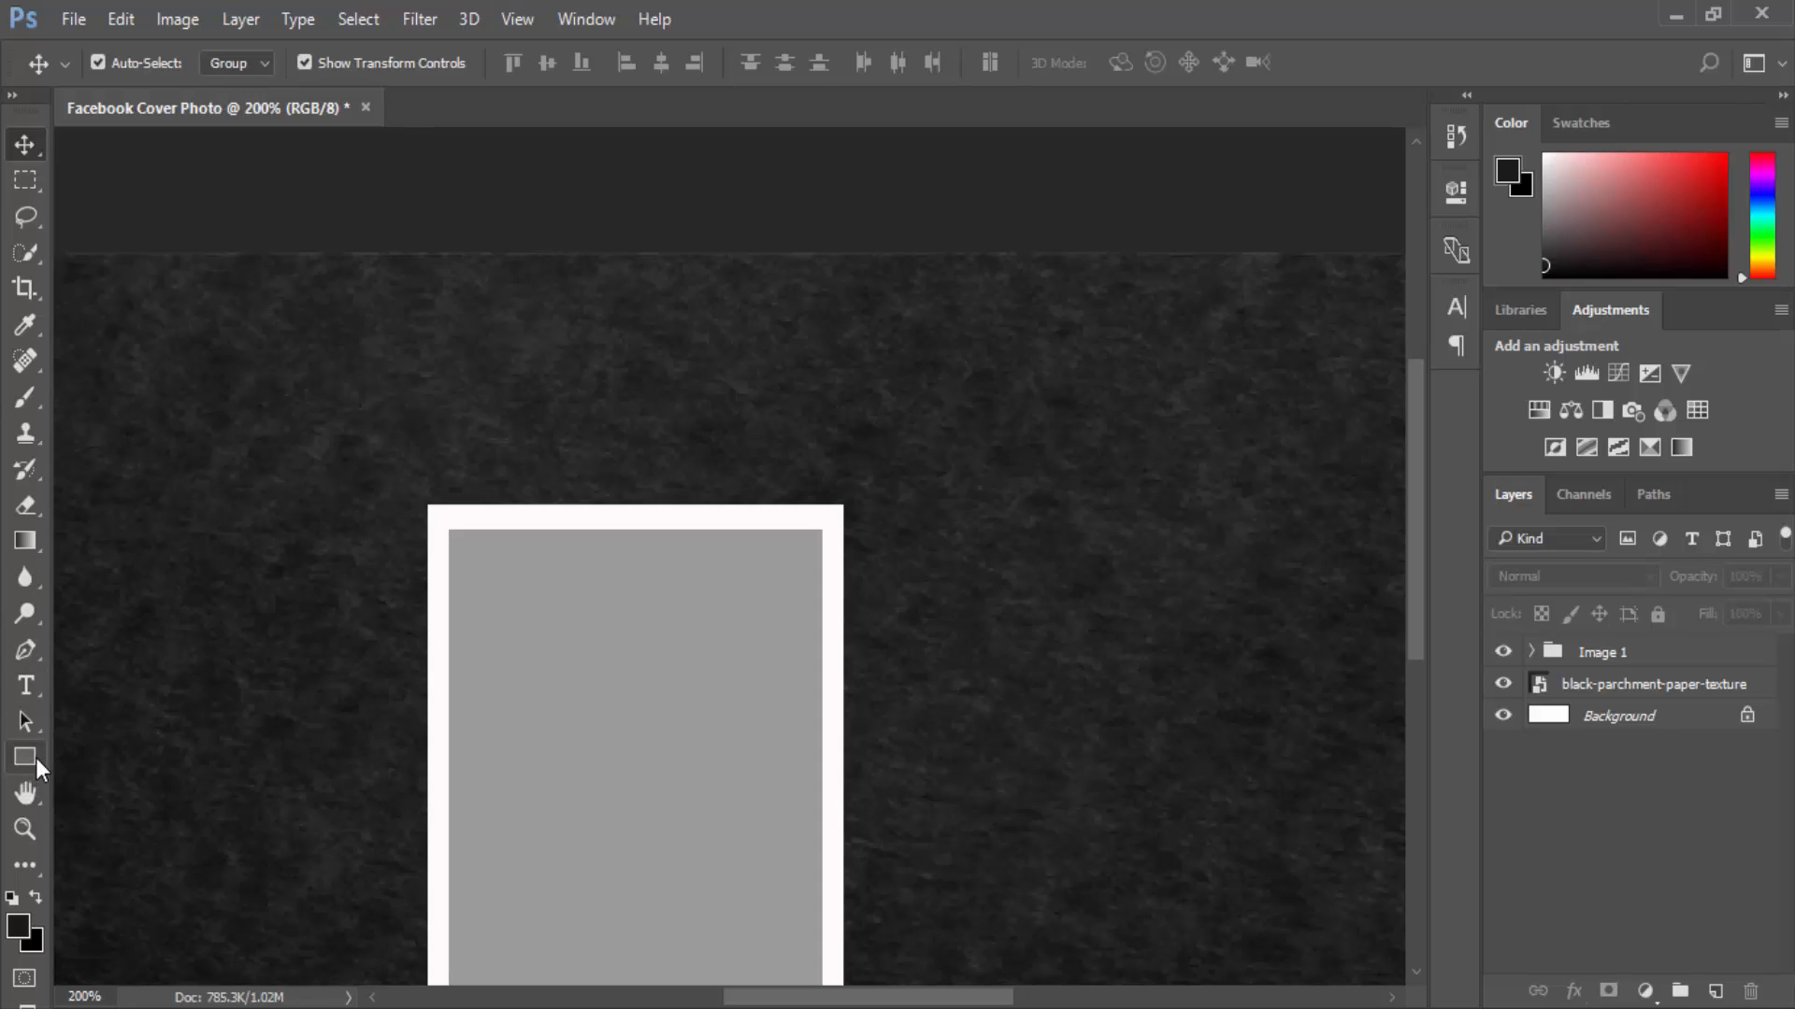
Draw a small white circle above the frame and move Ellipse 1 into Image 1.
{"action": "left_click_drag", "start_coordinate": [32, 755], "coordinate": [159, 816]}
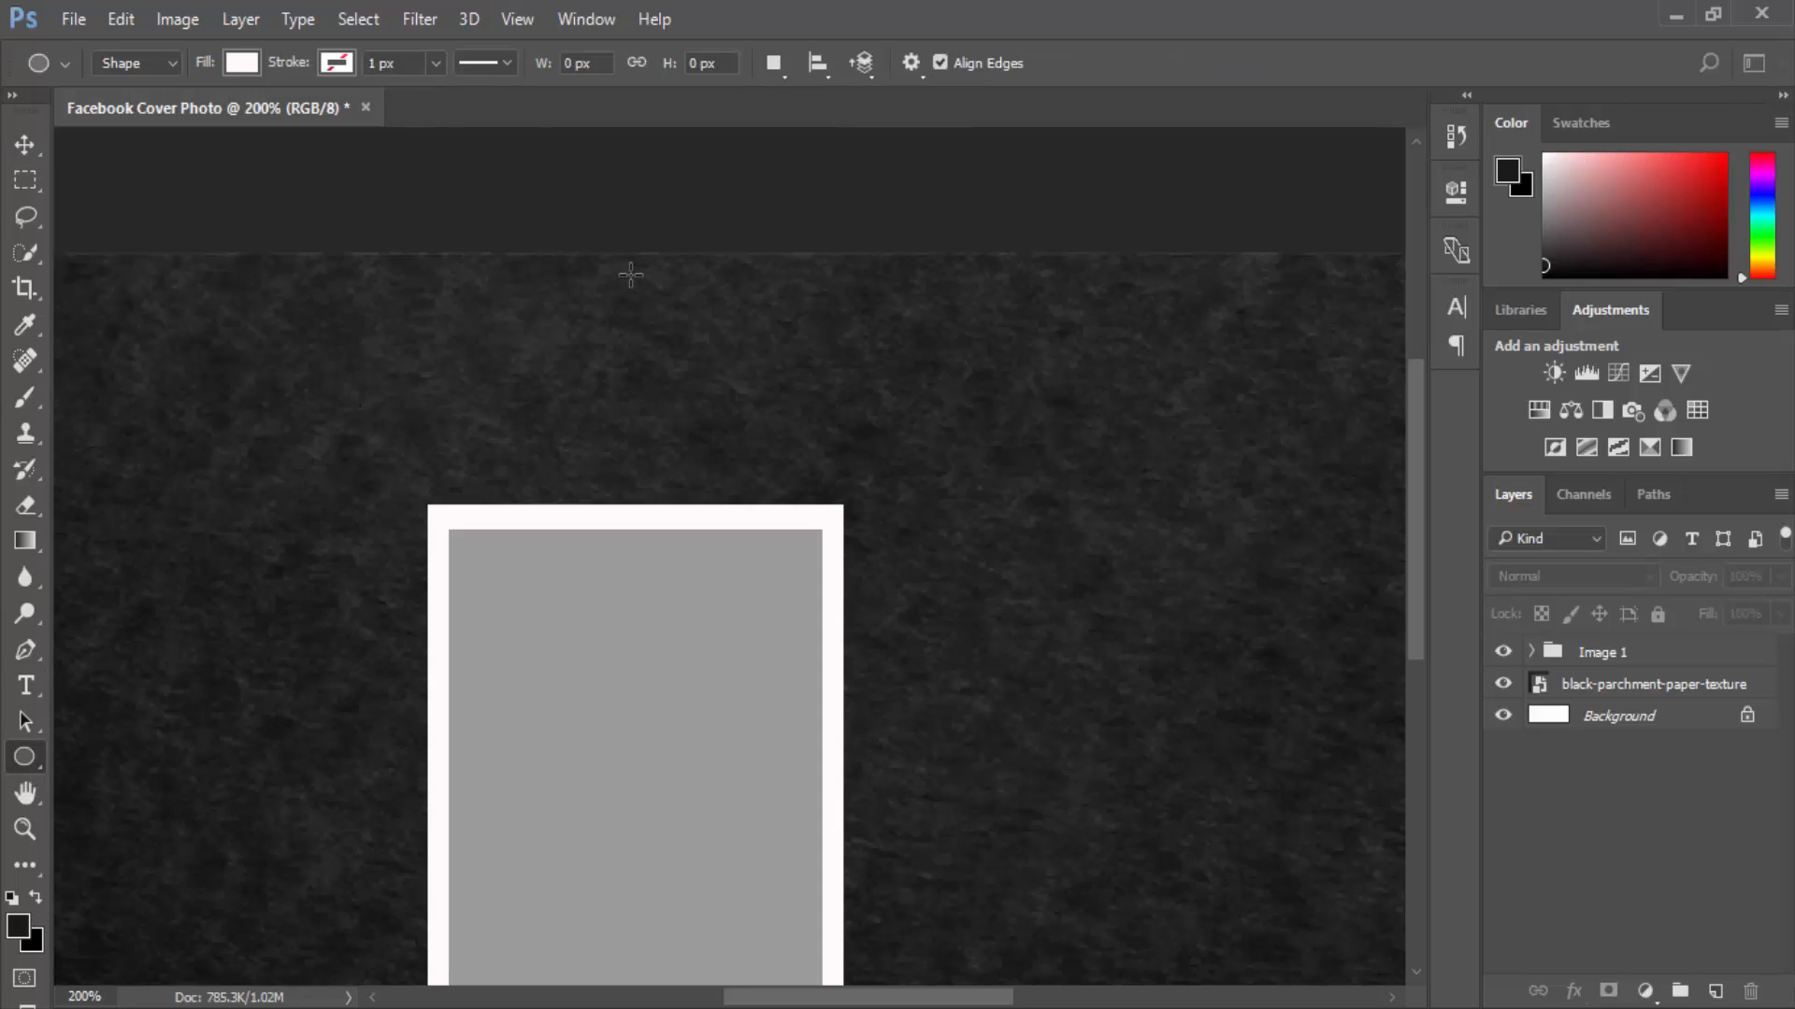
{"action": "mouse_move", "coordinate": [632, 298]}
{"action": "left_mouse_down"}
{"action": "mouse_move", "coordinate": [645, 314]}
{"action": "mouse_move", "coordinate": [636, 301]}
{"action": "left_mouse_up"}
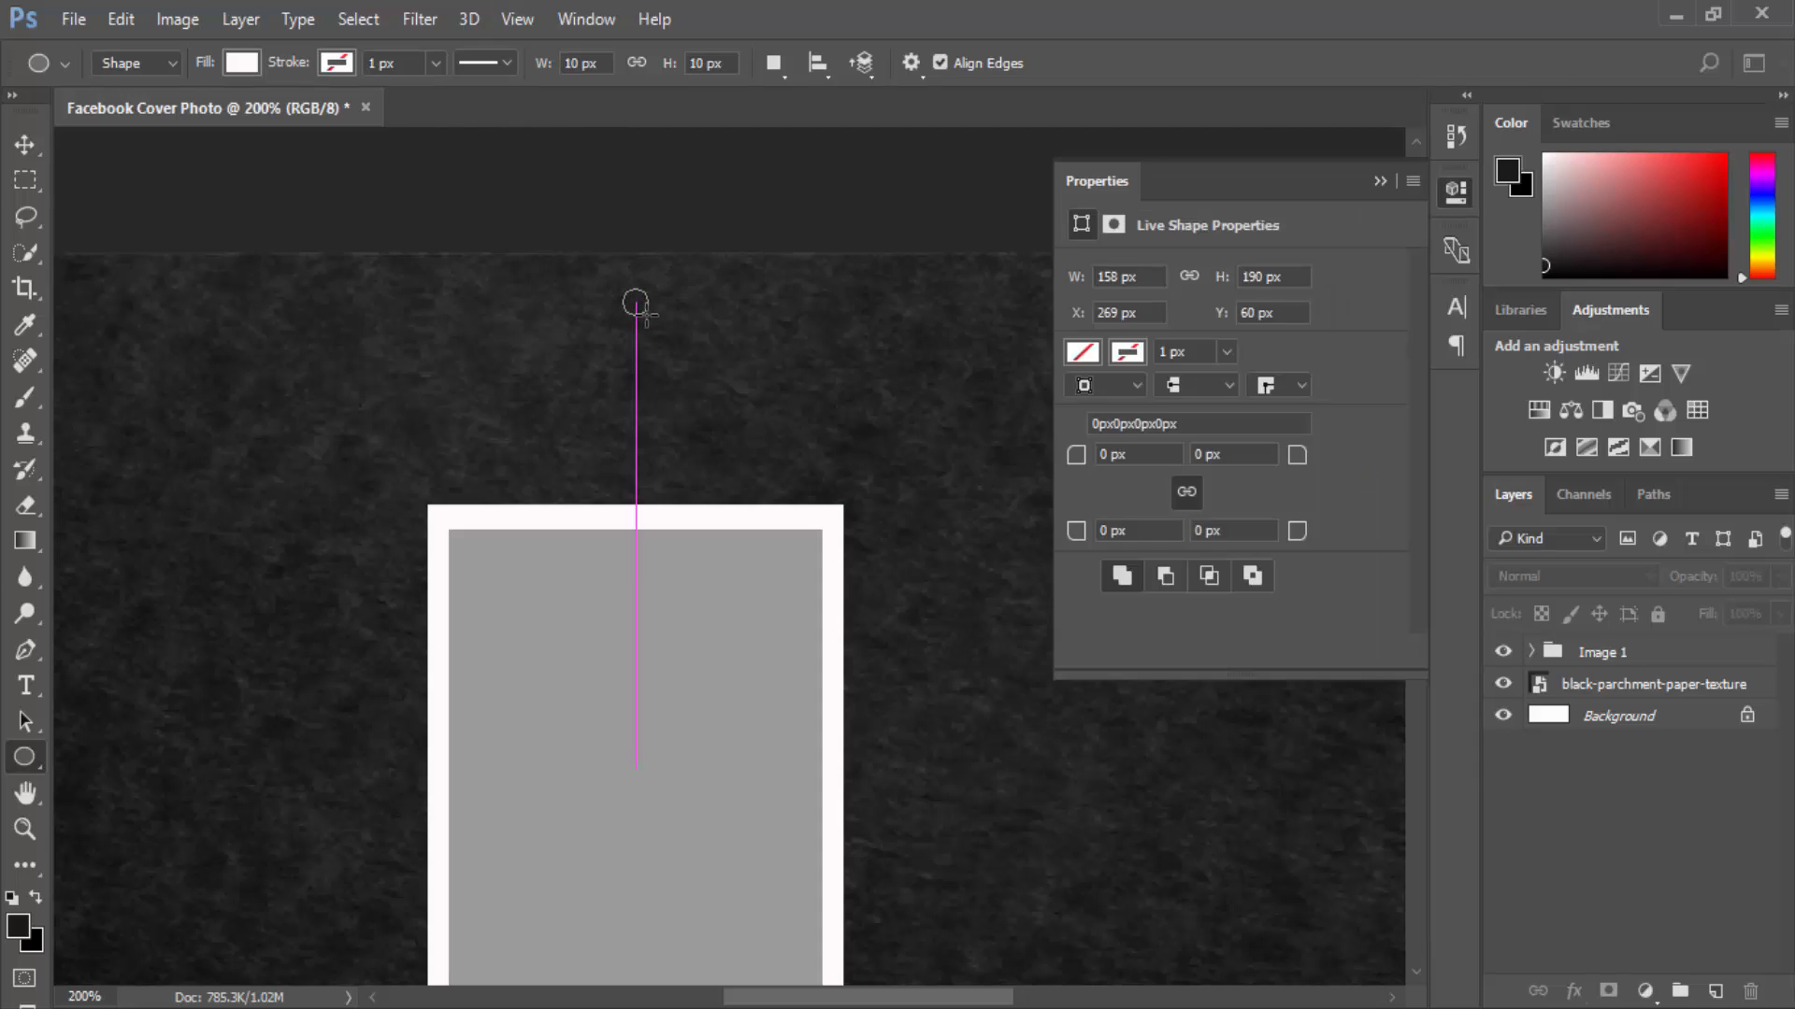
{"action": "left_click", "coordinate": [1380, 183]}
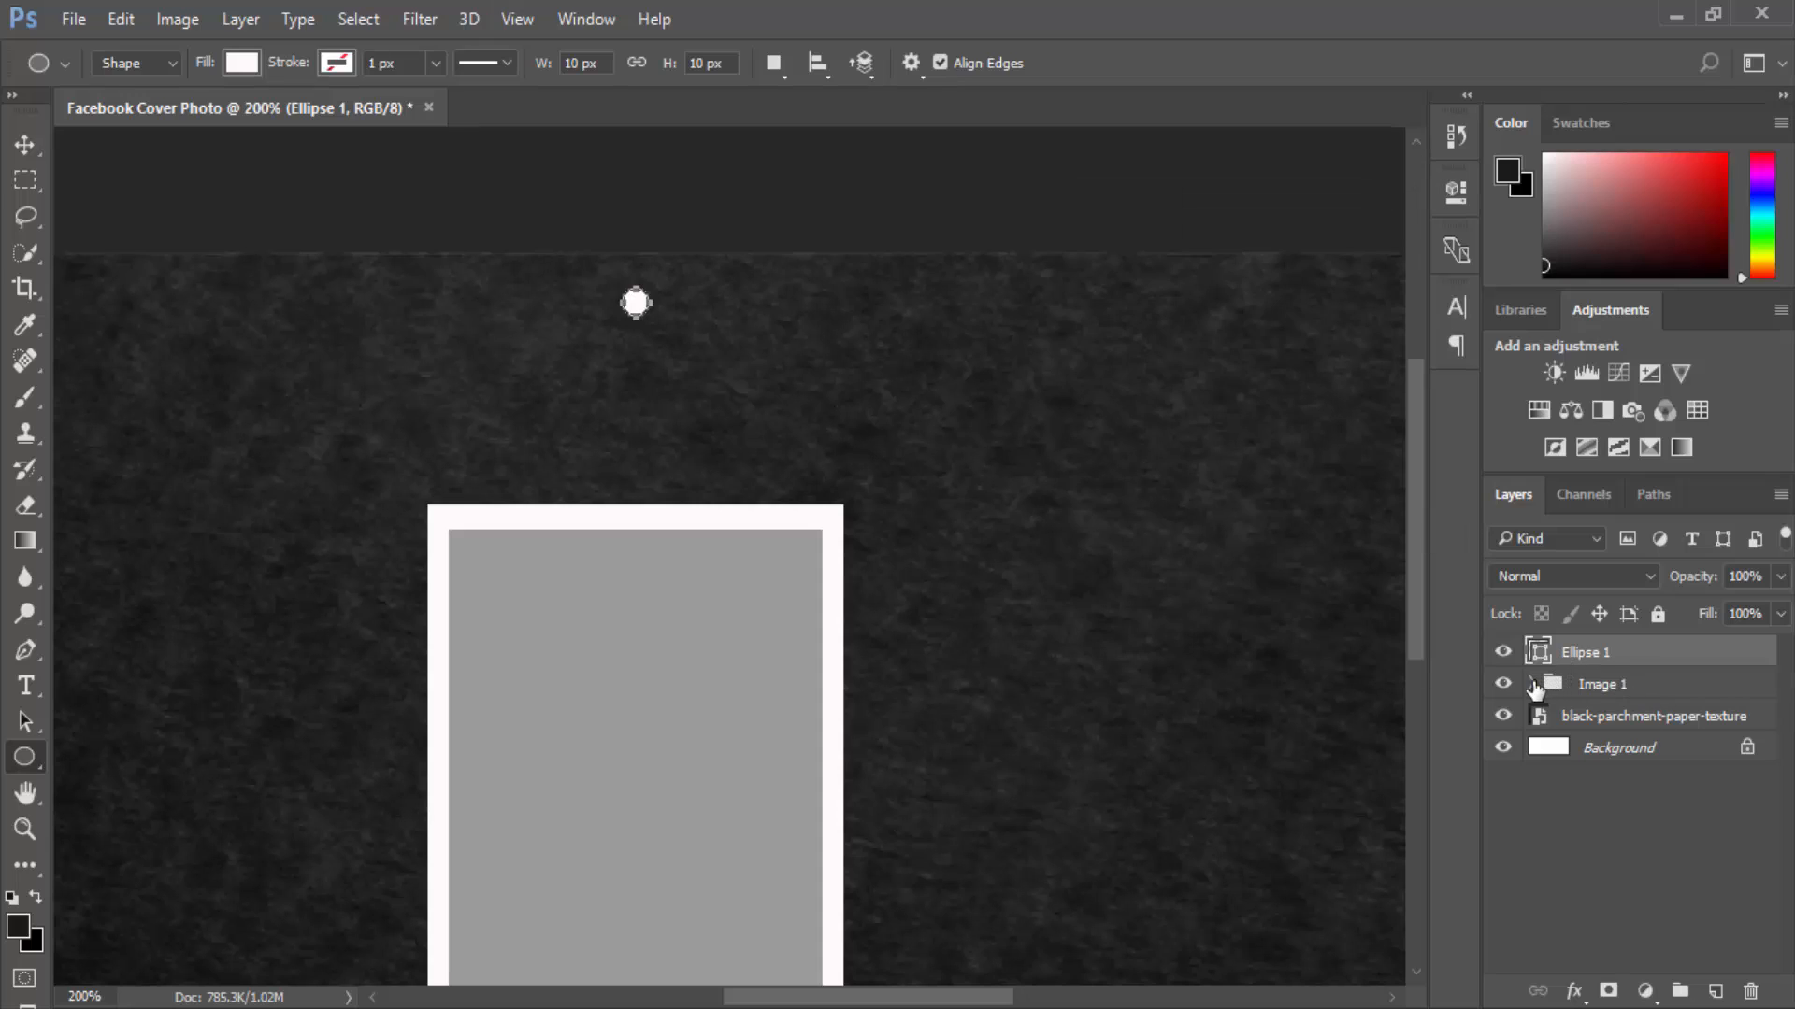
{"action": "left_click", "coordinate": [1532, 684]}
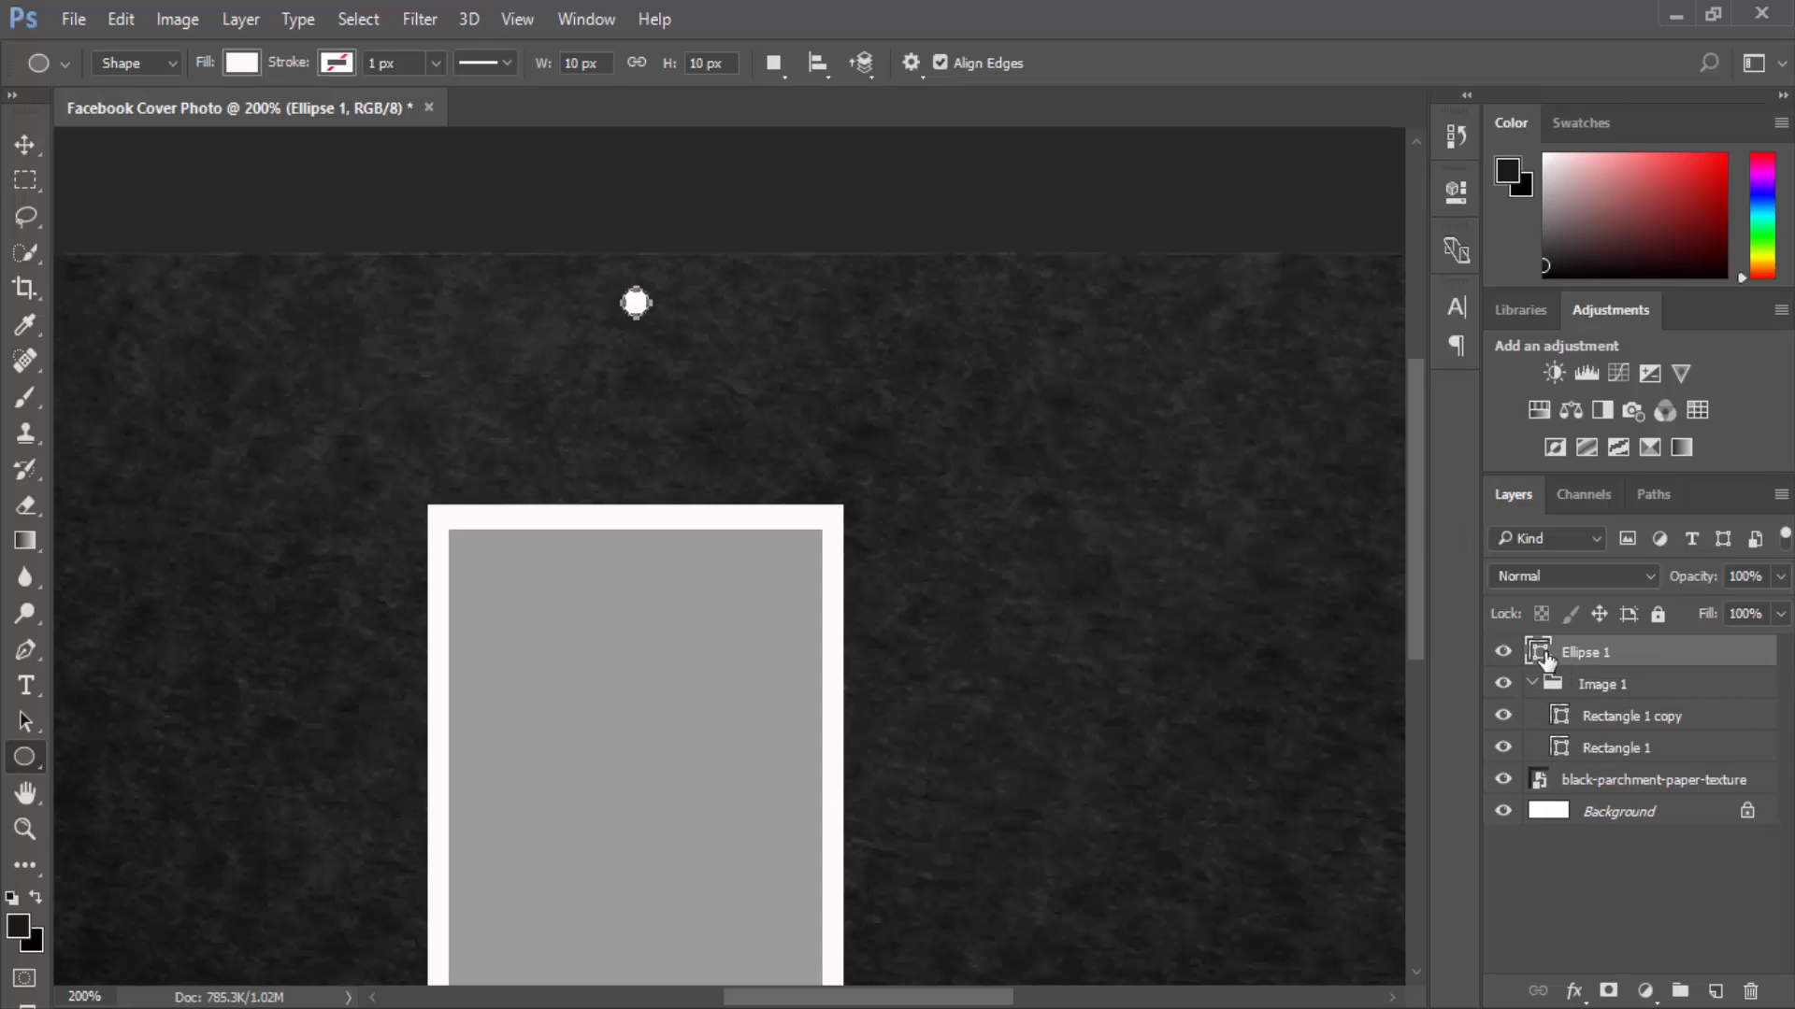
{"action": "left_click_drag", "start_coordinate": [1547, 660], "coordinate": [1568, 752]}
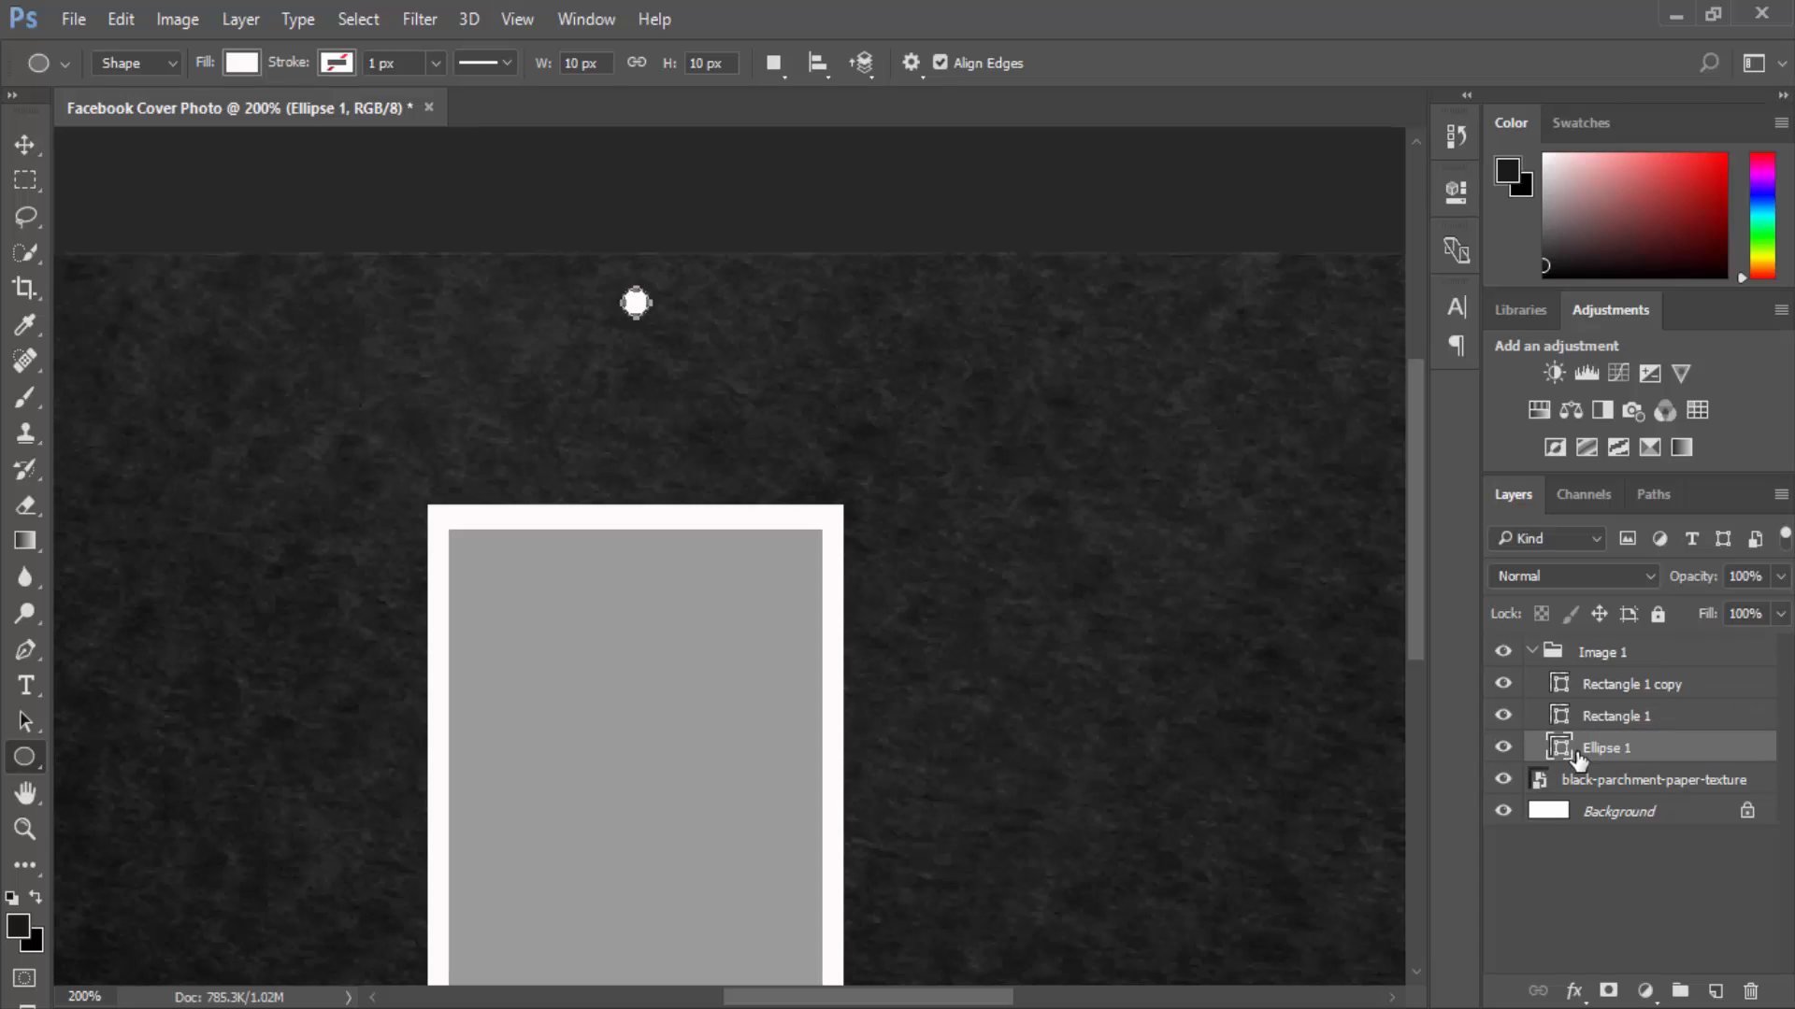
{"action": "left_click", "coordinate": [1532, 651]}
{"action": "left_click", "coordinate": [1532, 652]}
Draw a white line from the dot down to the frame's top-left.
{"action": "left_click", "coordinate": [25, 757]}
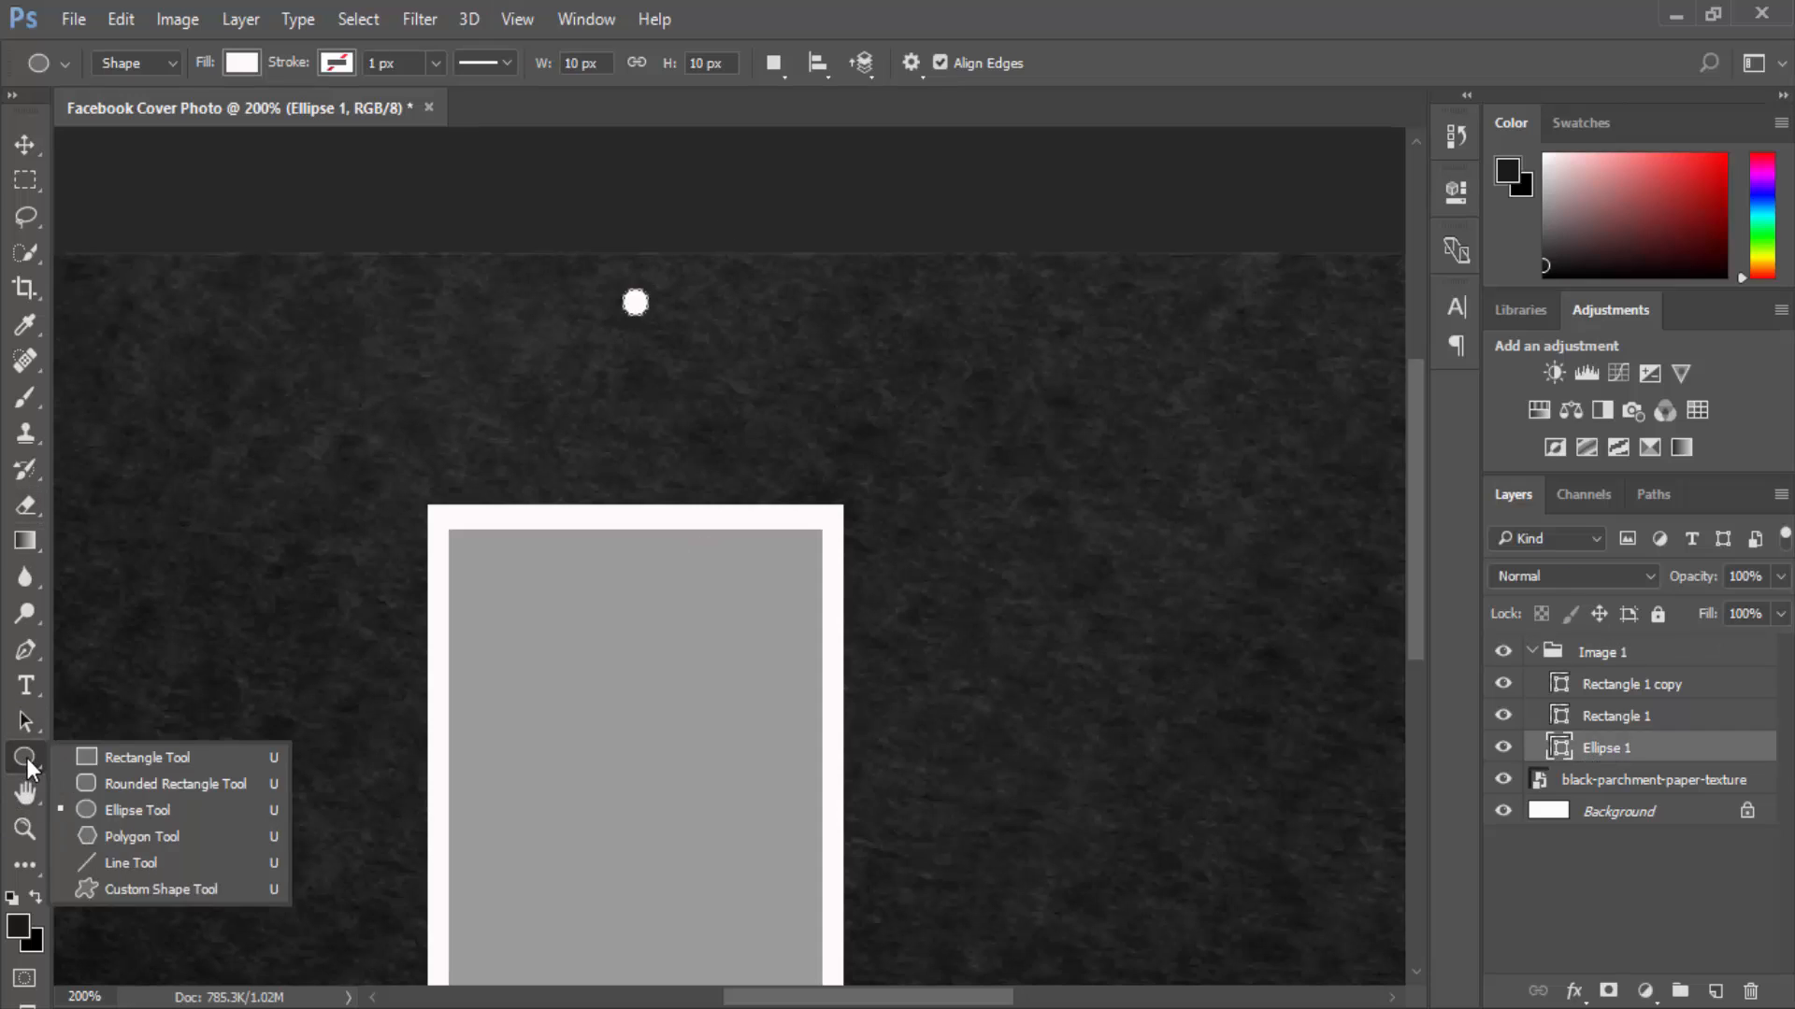
{"action": "left_click", "coordinate": [103, 861]}
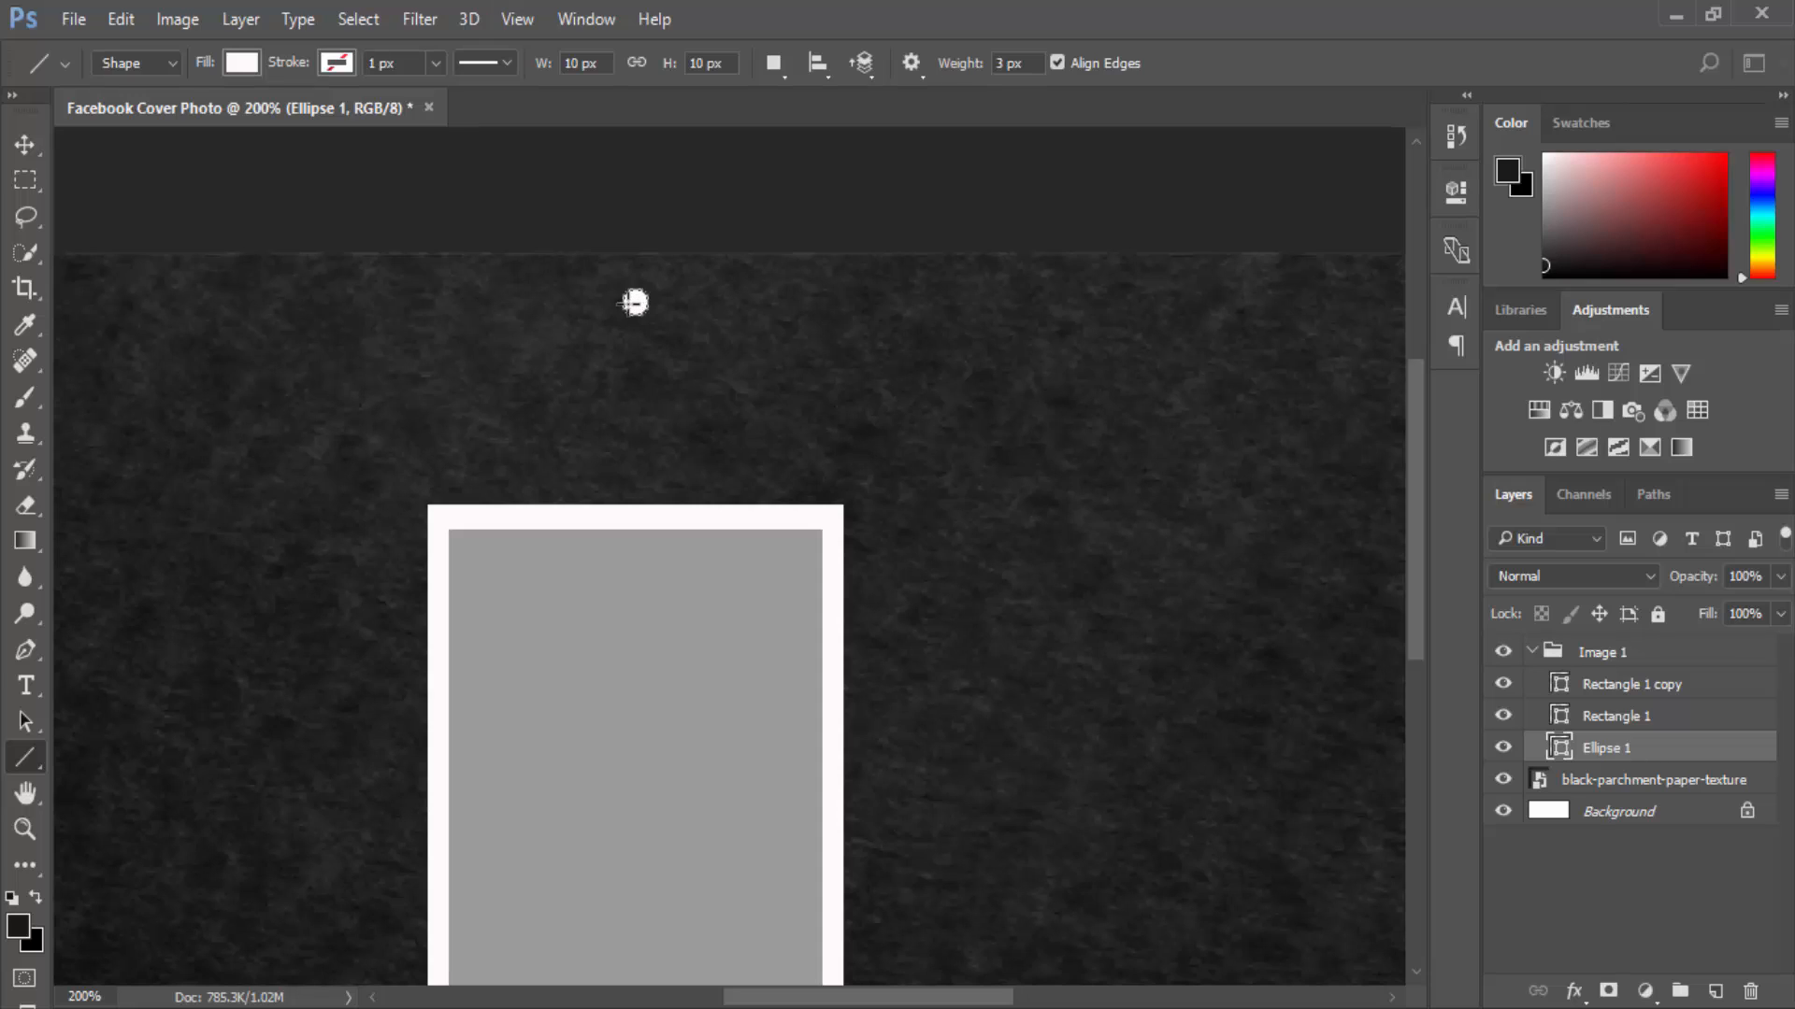
{"action": "left_click_drag", "start_coordinate": [636, 302], "coordinate": [522, 509]}
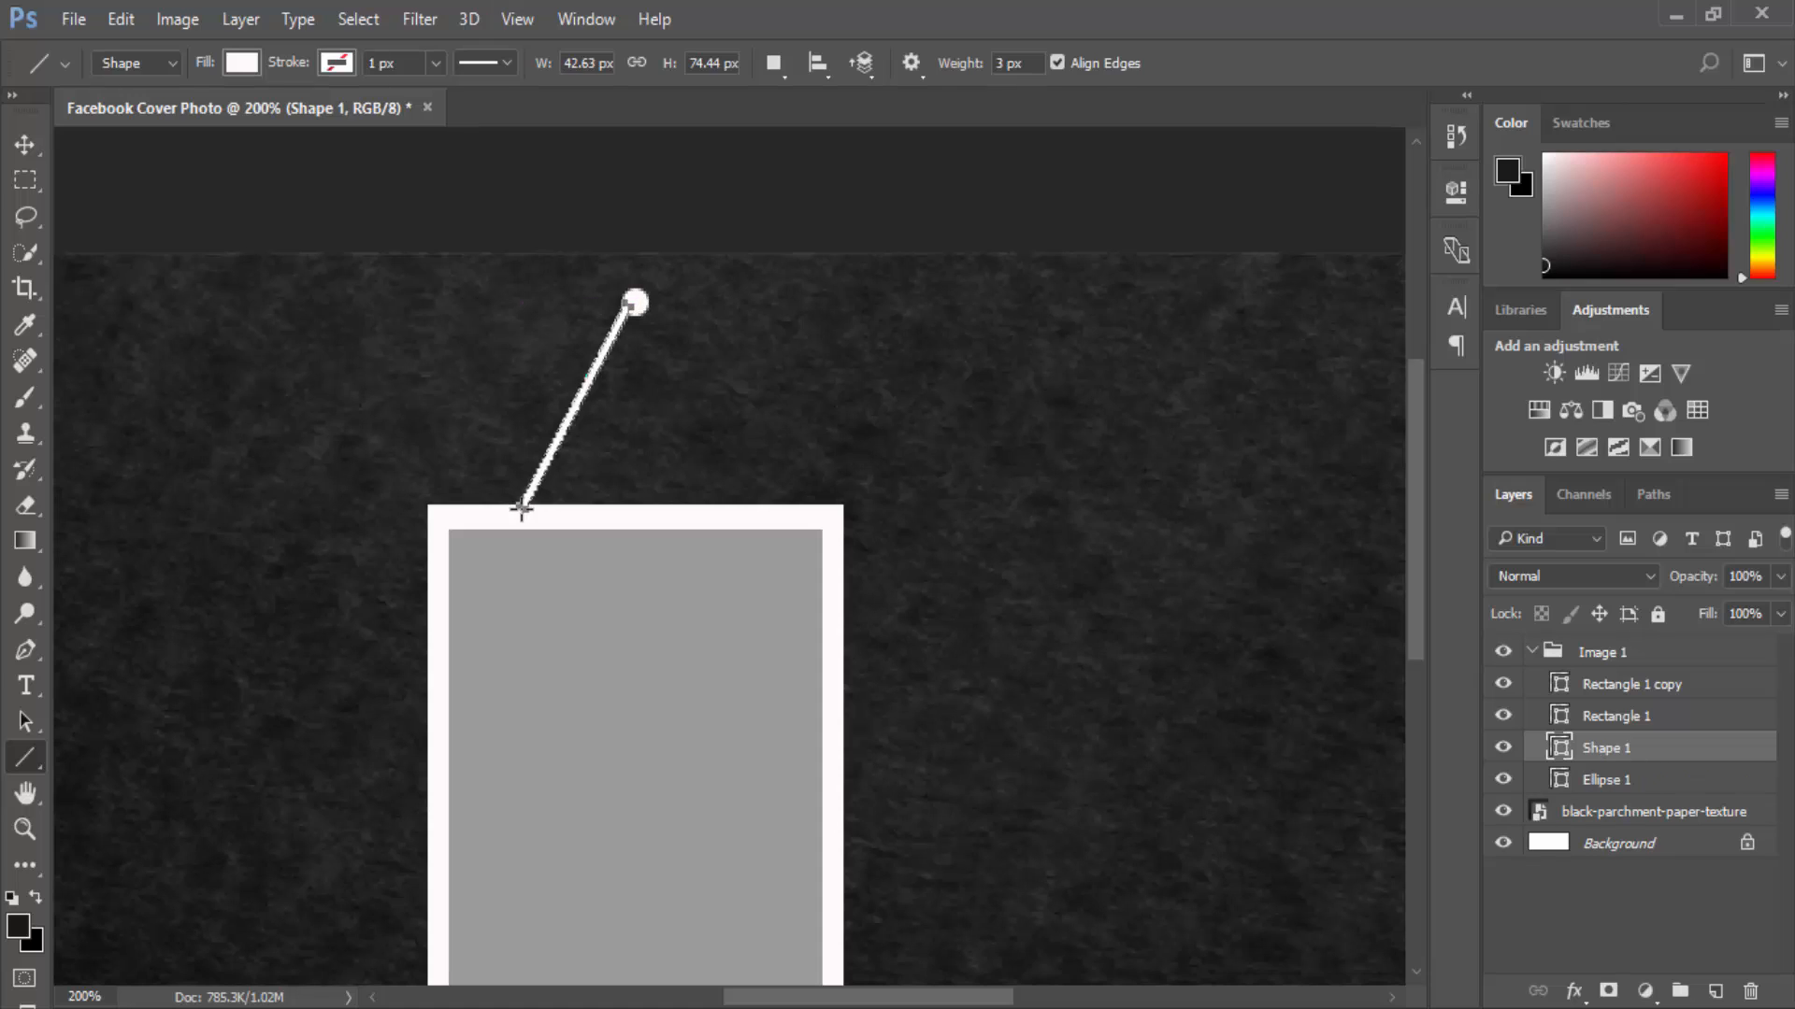
Redraw the left string and add a right string from the dot to the frame's top corners.
{"action": "key", "text": "ctrl+z"}
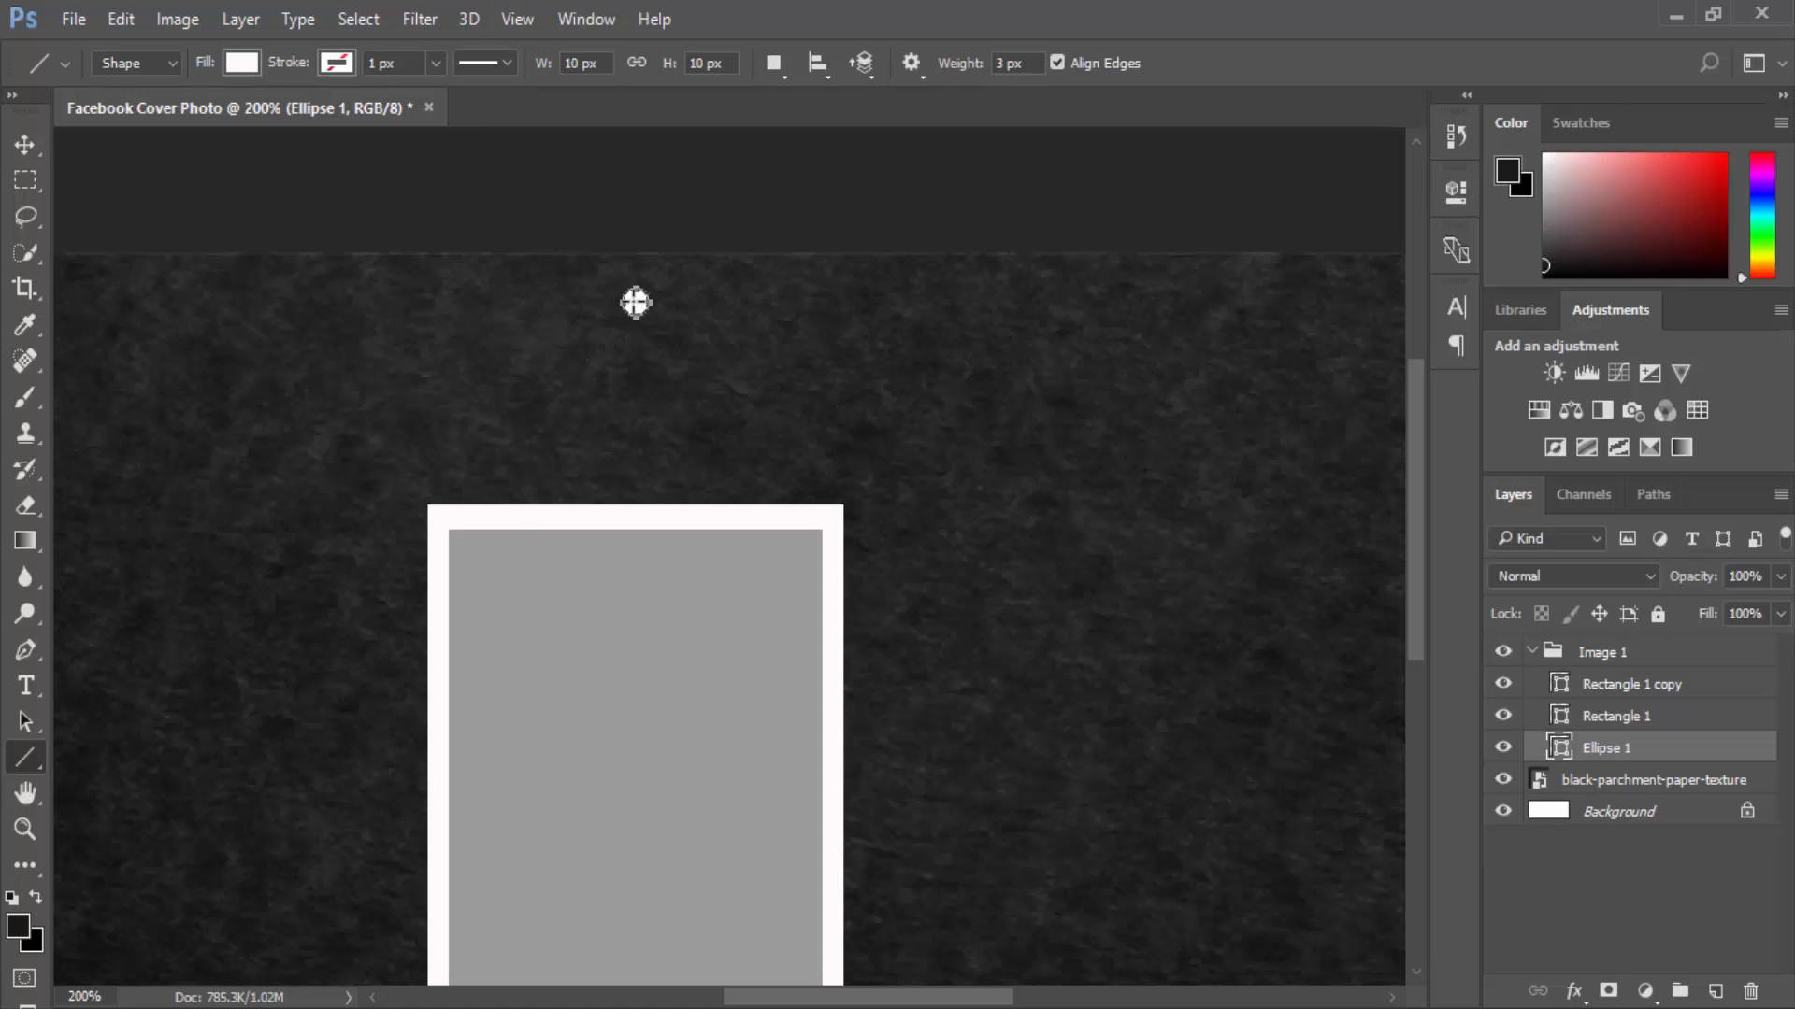
{"action": "left_click_drag", "start_coordinate": [635, 302], "coordinate": [521, 519]}
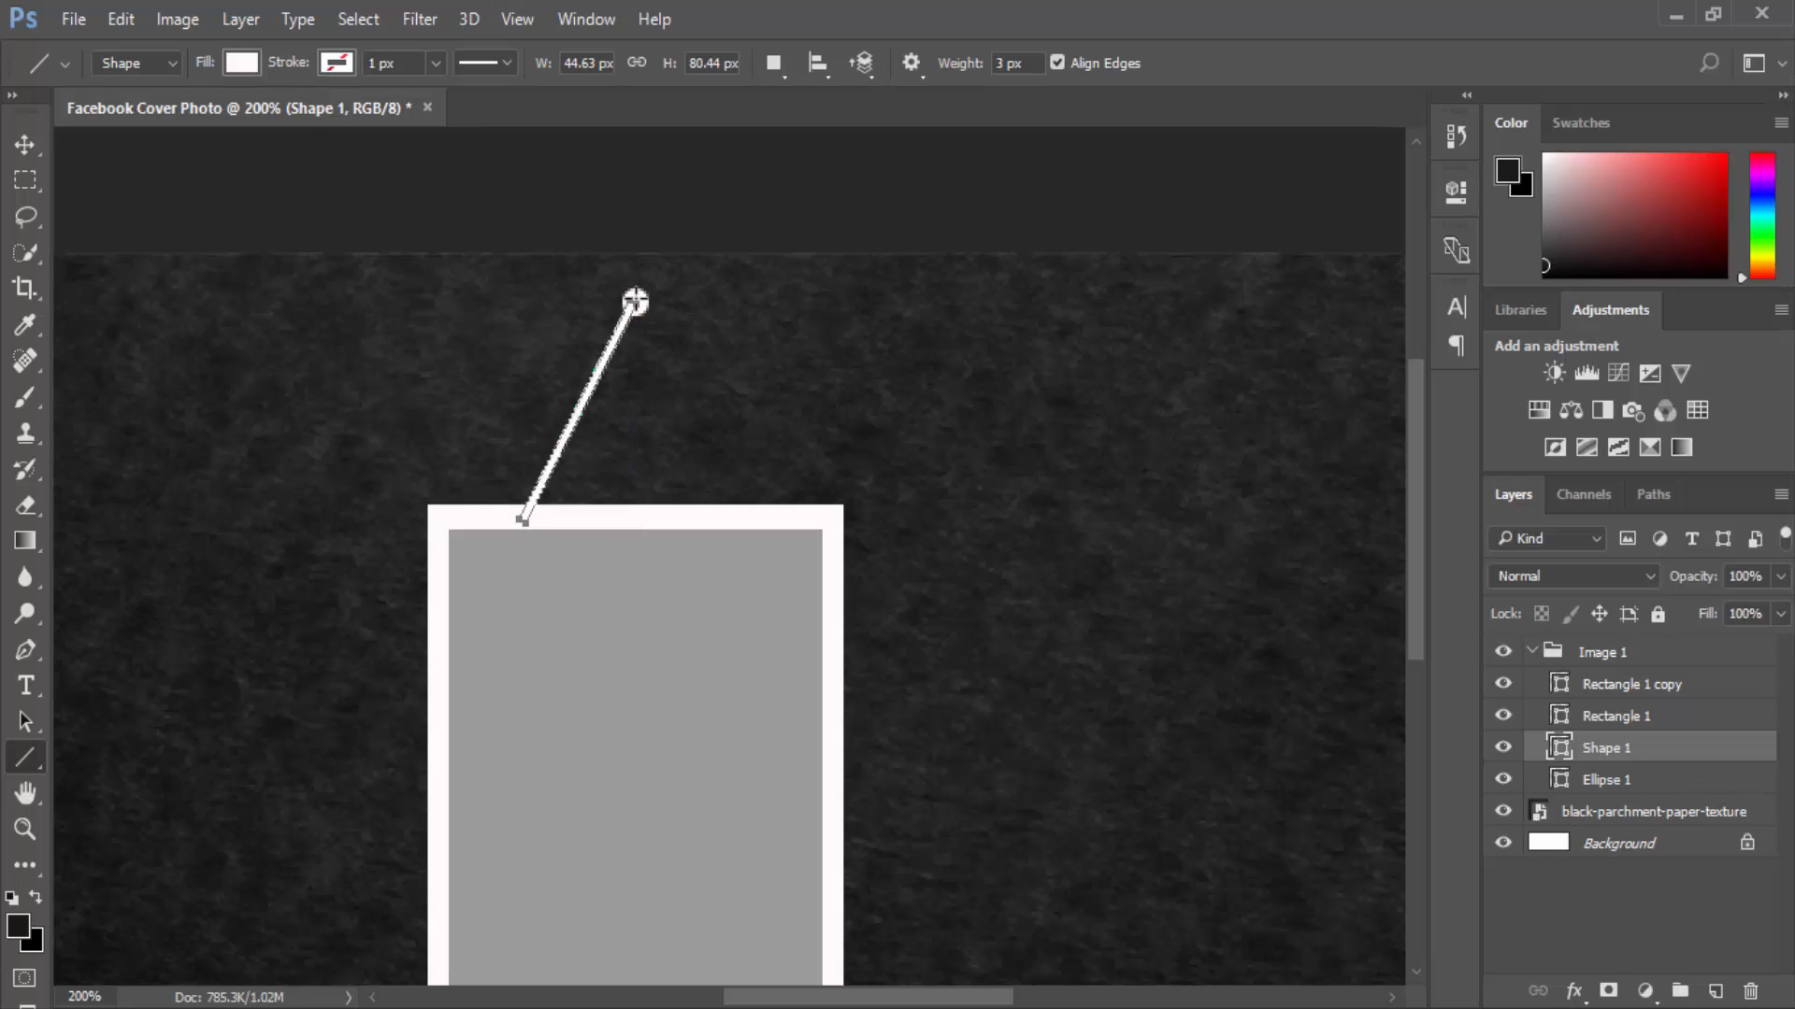
{"action": "left_click_drag", "start_coordinate": [636, 302], "coordinate": [758, 518]}
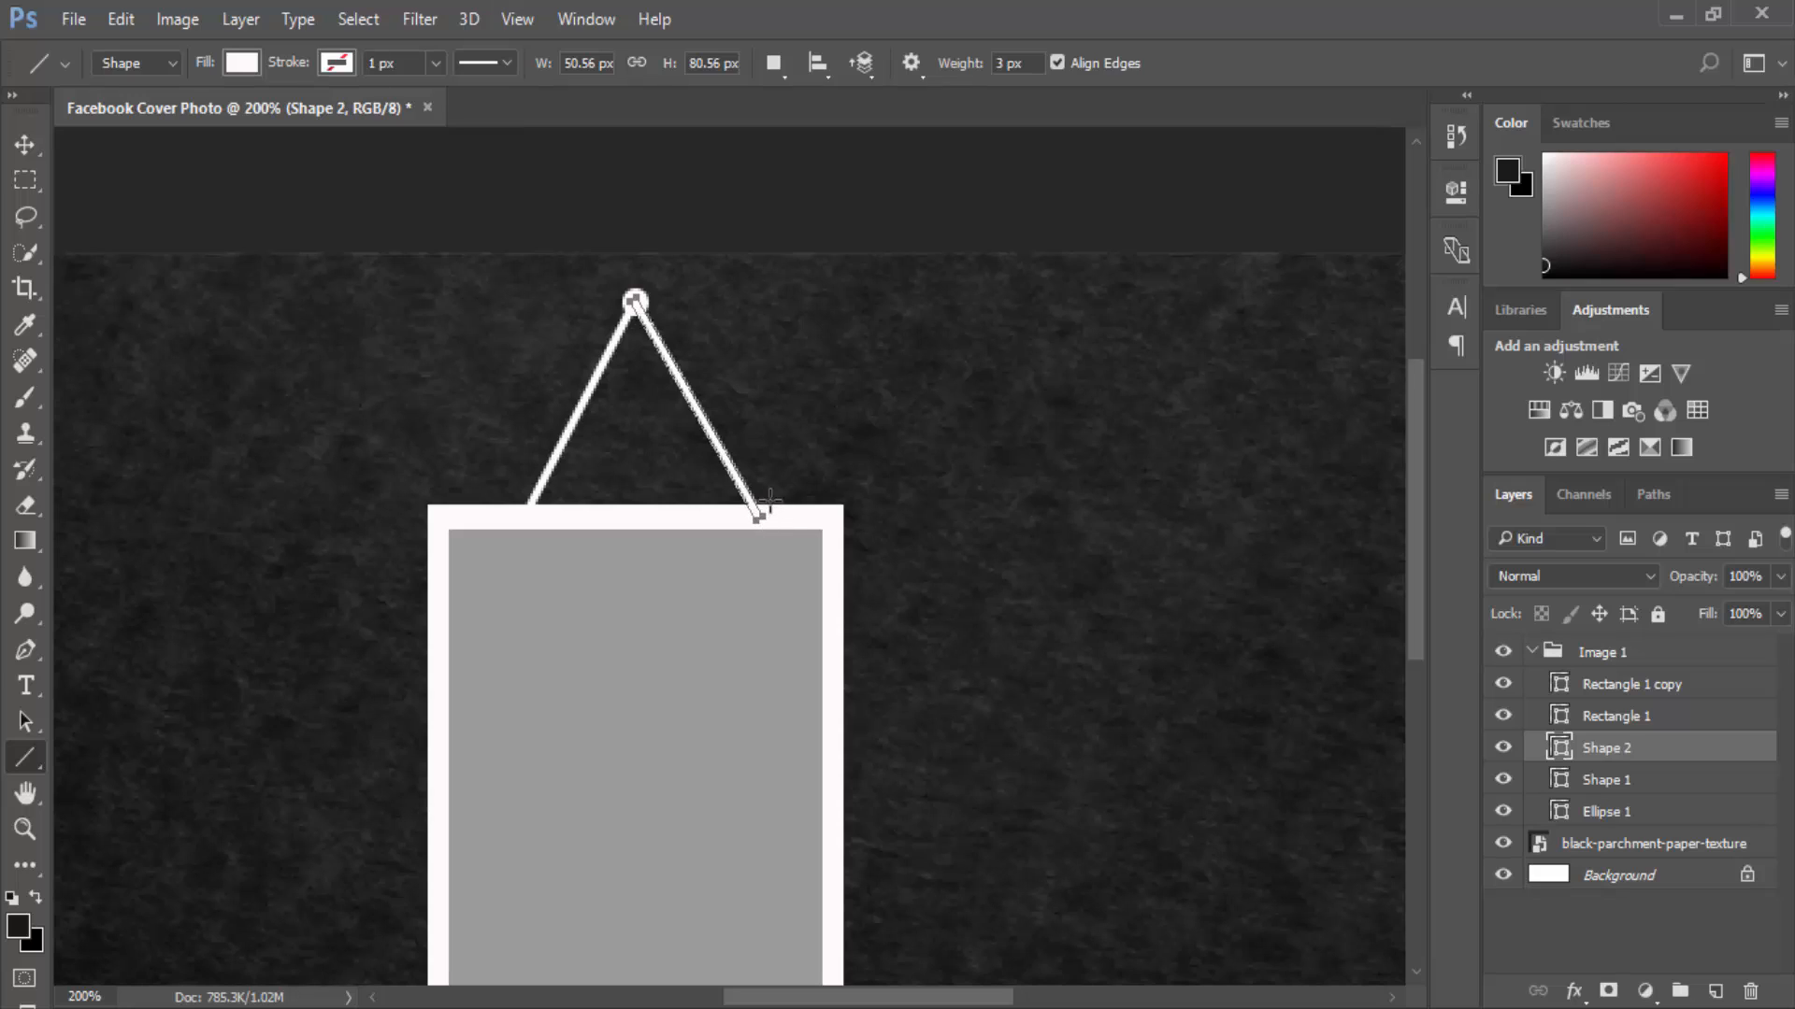
{"action": "left_click", "coordinate": [47, 148]}
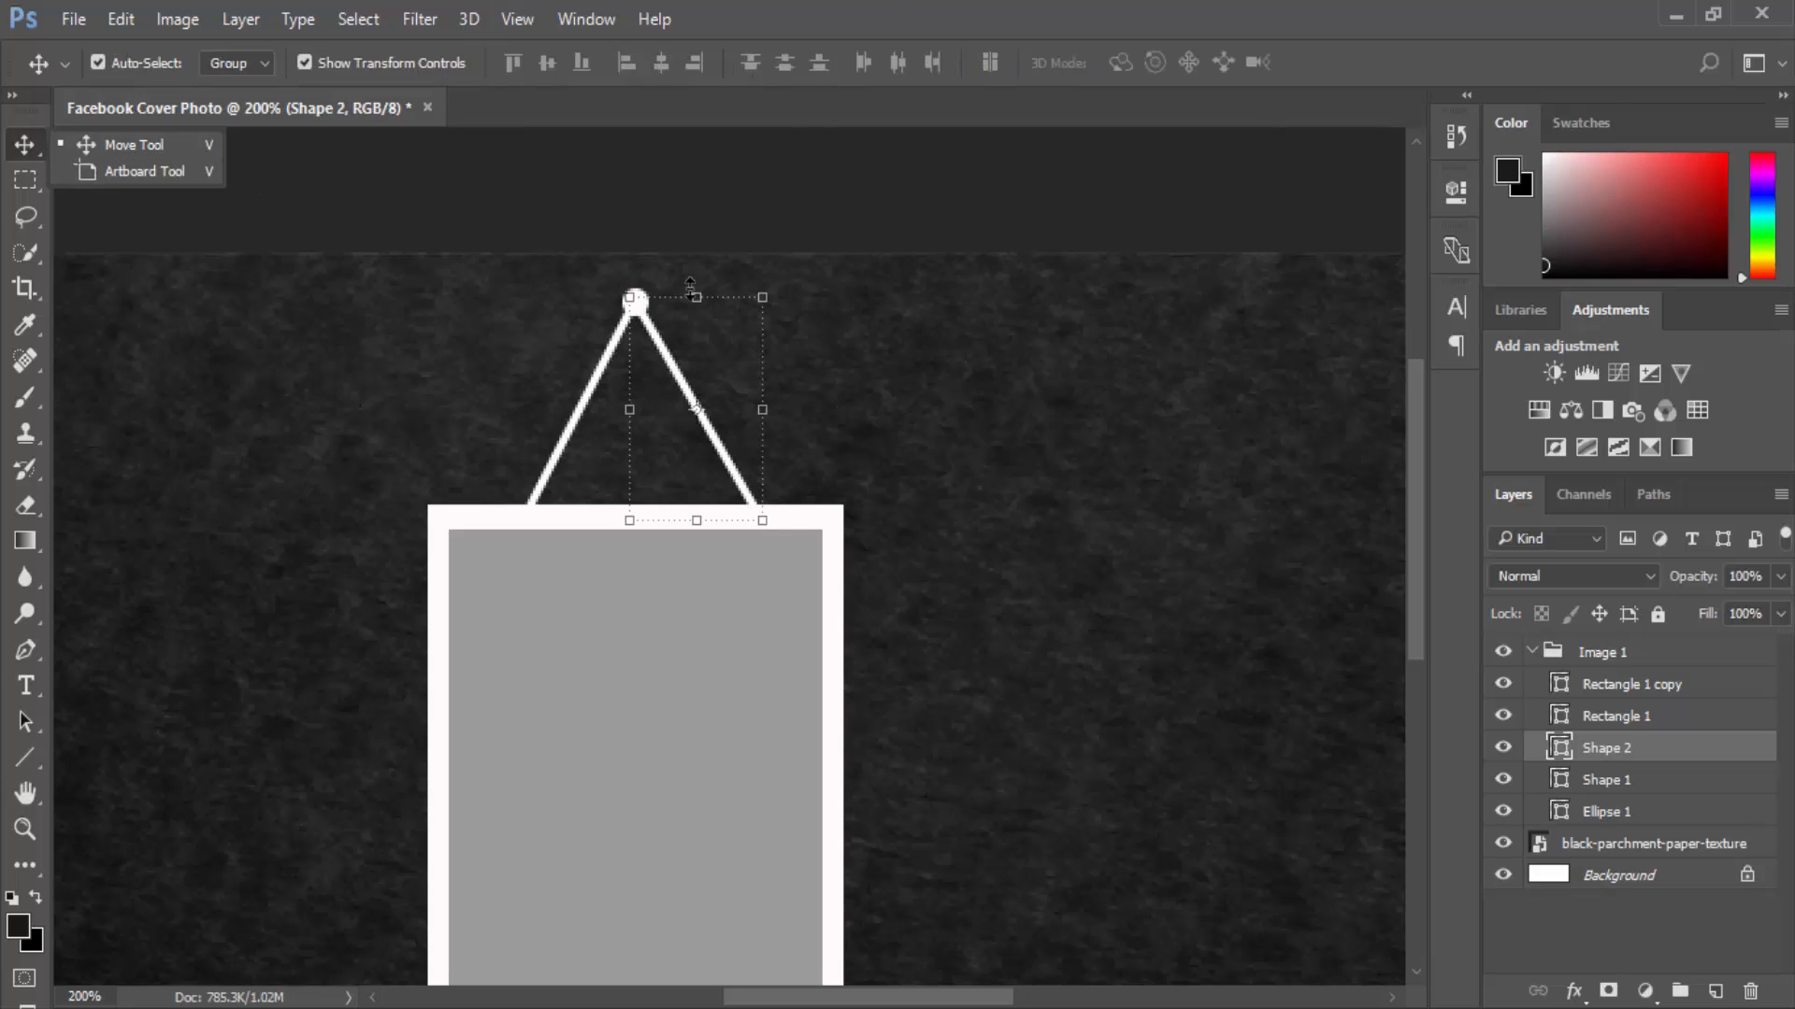
Merge the string lines Shape 1 and Shape 2 into one layer.
{"action": "left_click", "coordinate": [831, 254]}
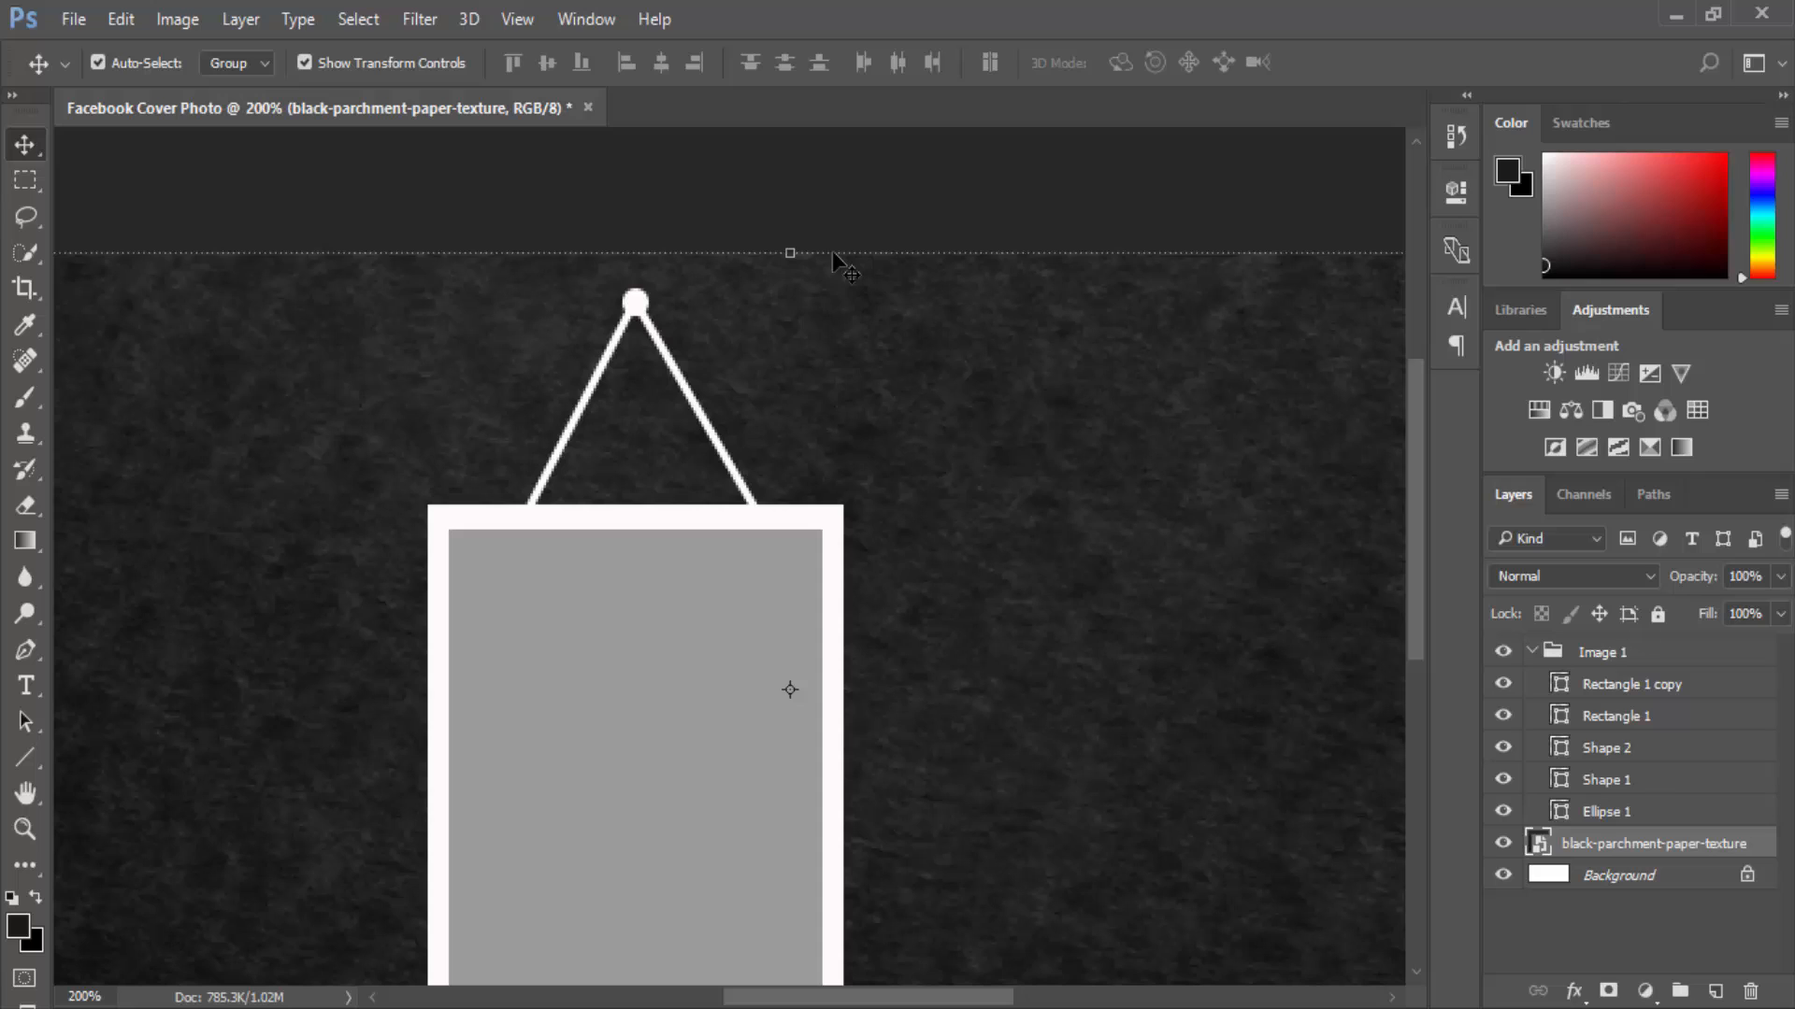
{"action": "left_click", "coordinate": [643, 322]}
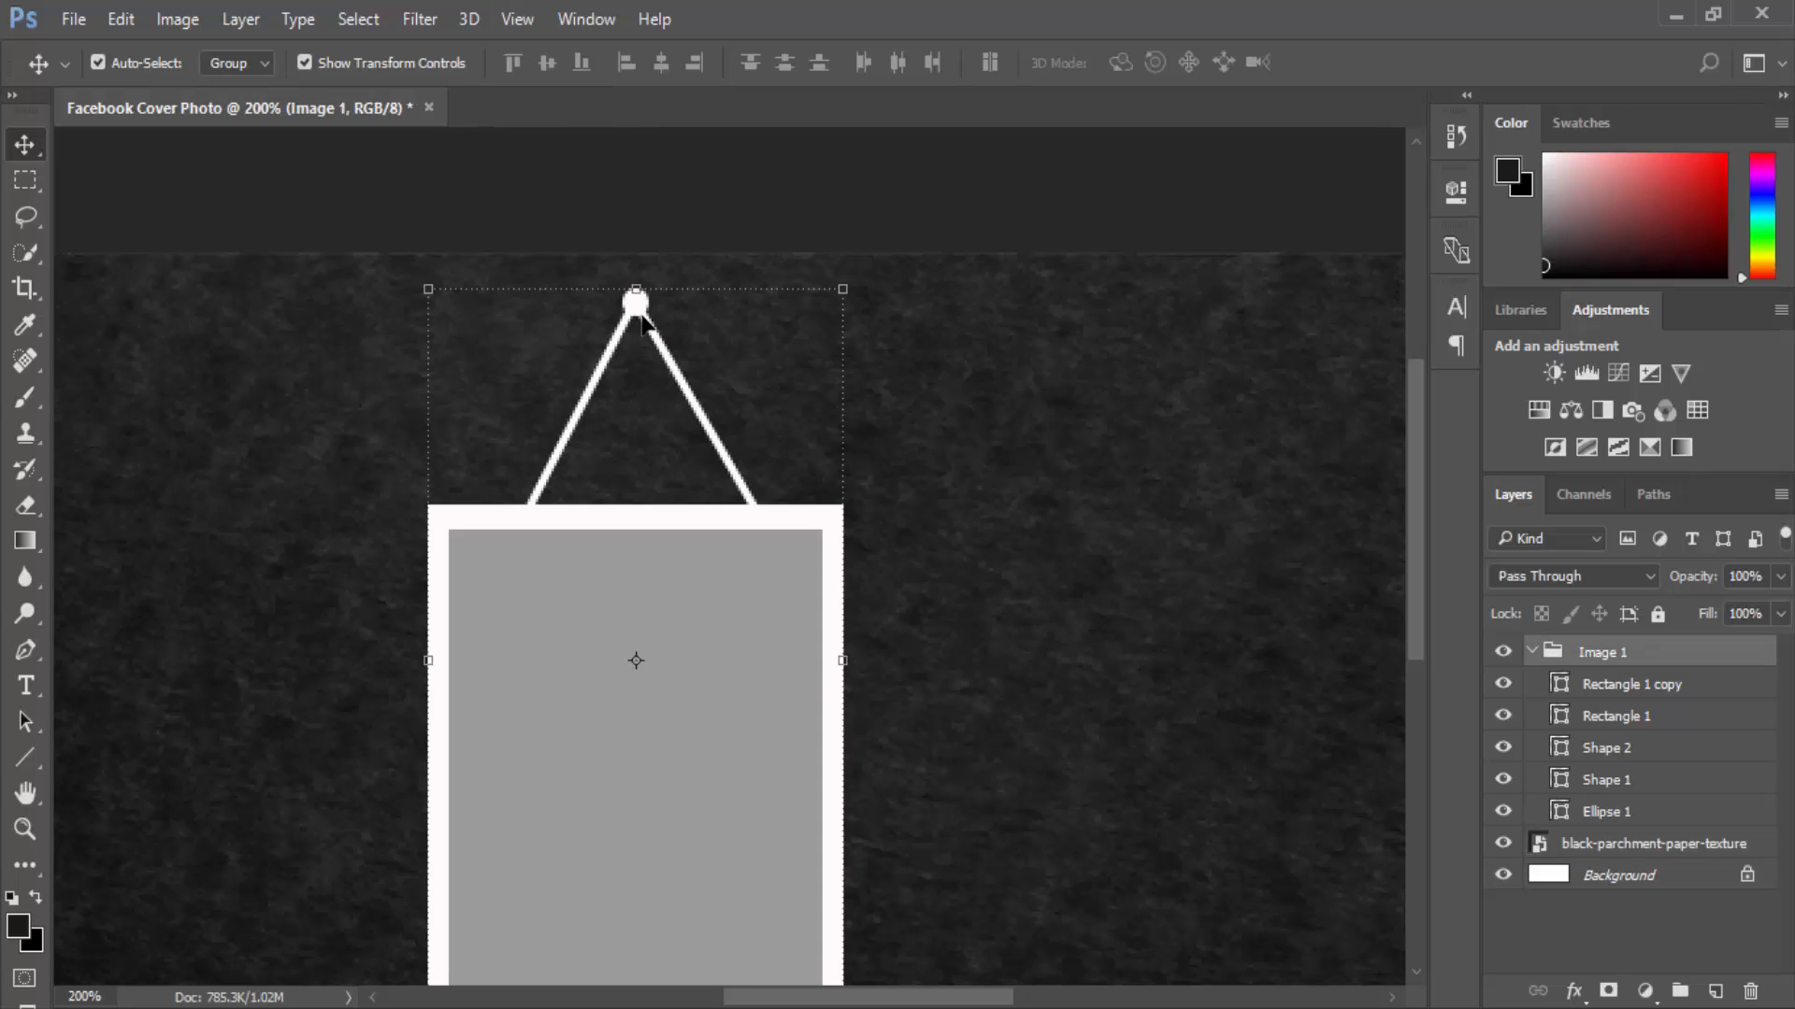
{"action": "left_click", "coordinate": [1604, 750]}
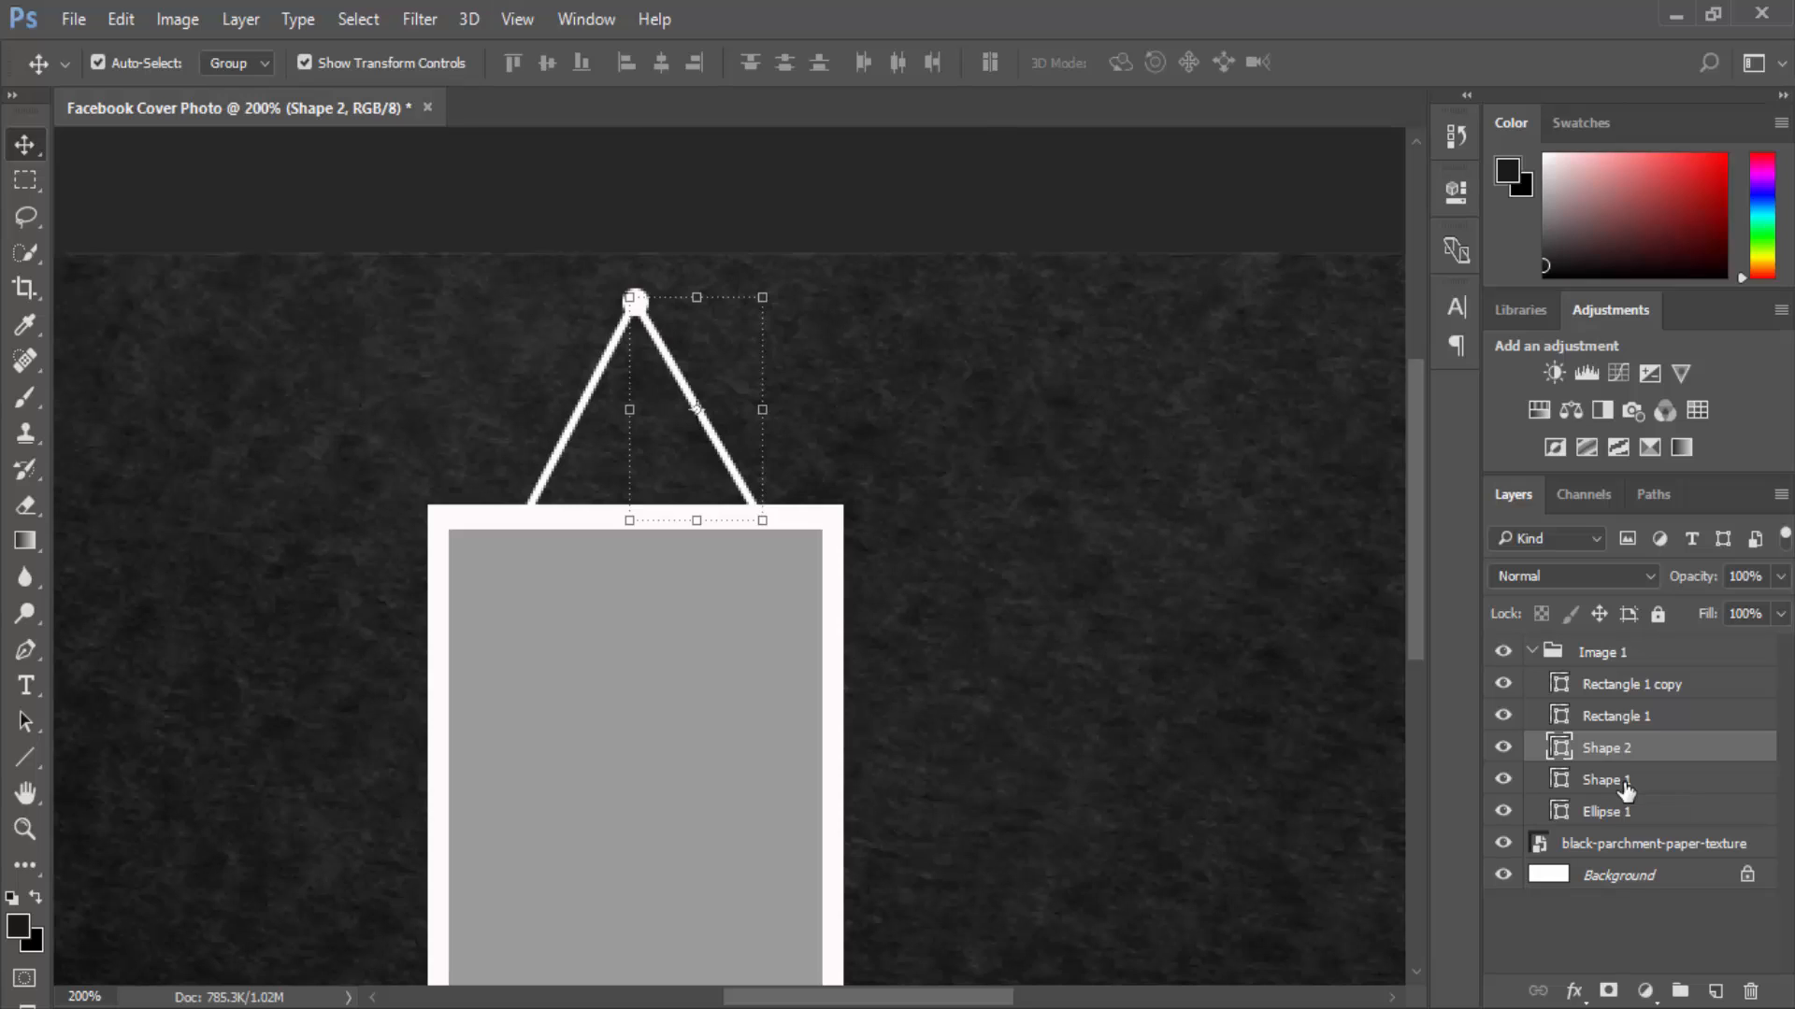
{"action": "left_click", "coordinate": [1627, 785], "text": "ctrl"}
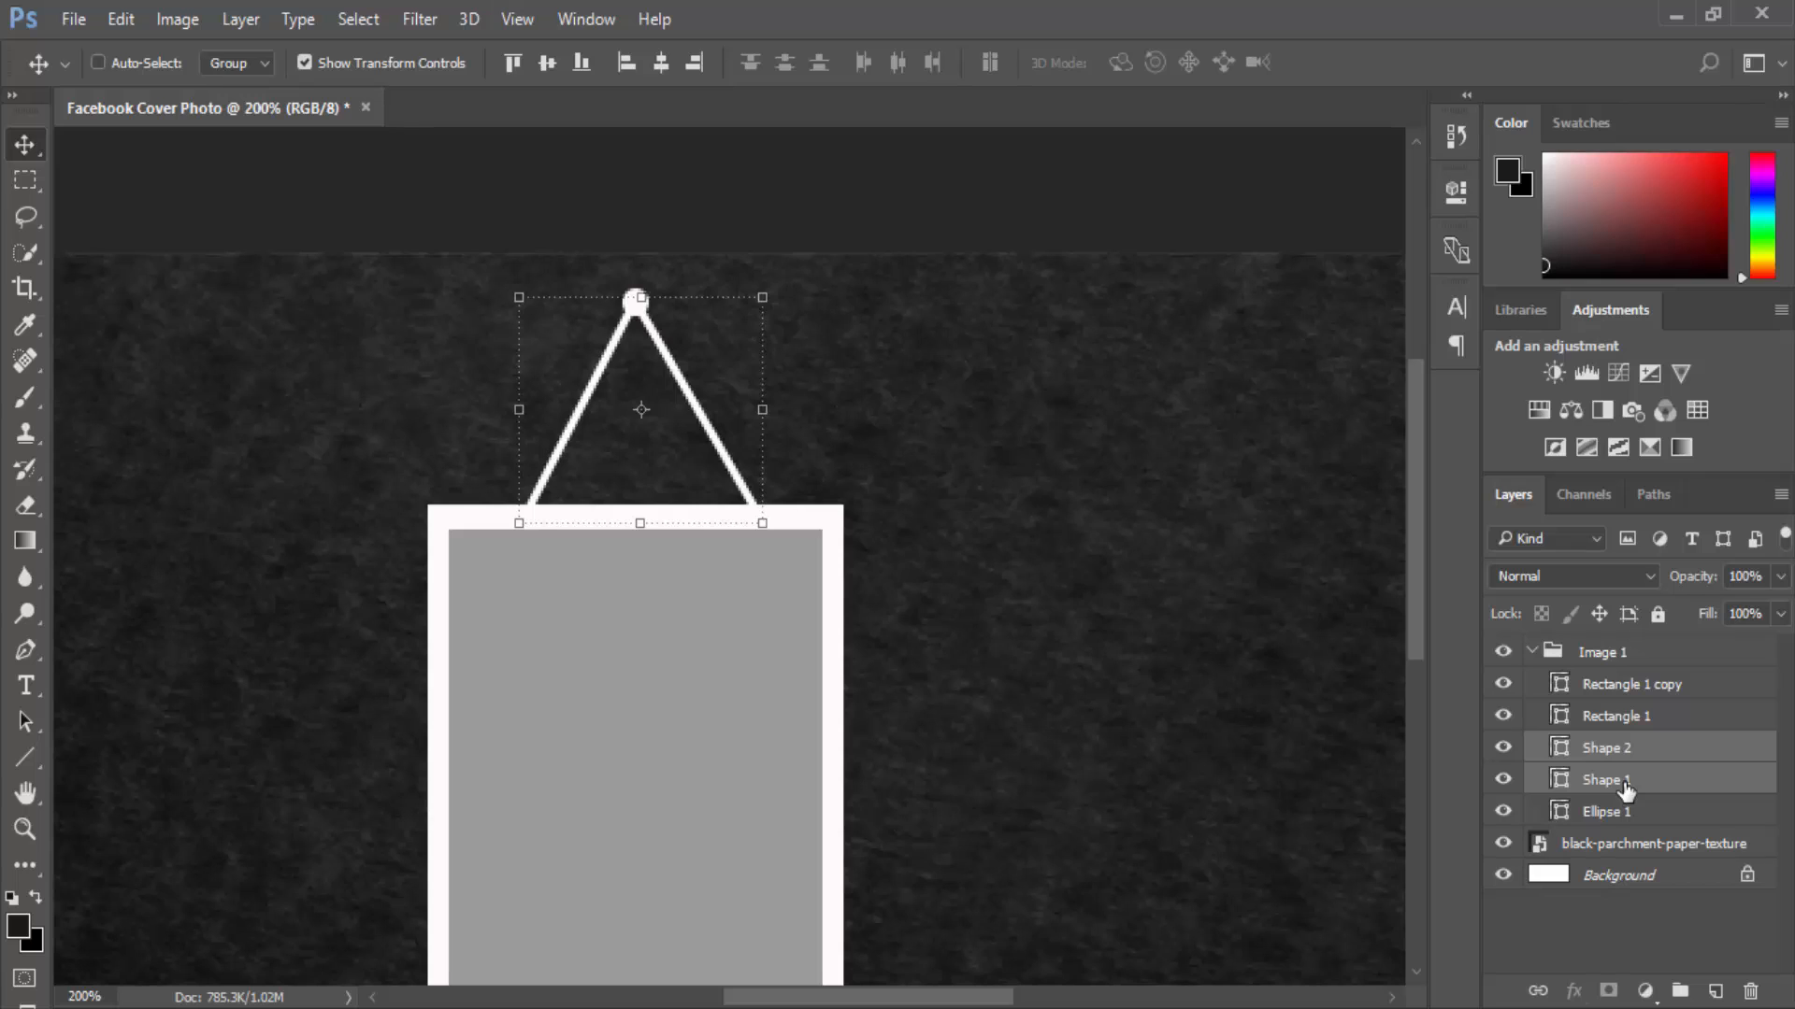
{"action": "key", "text": "ctrl+e"}
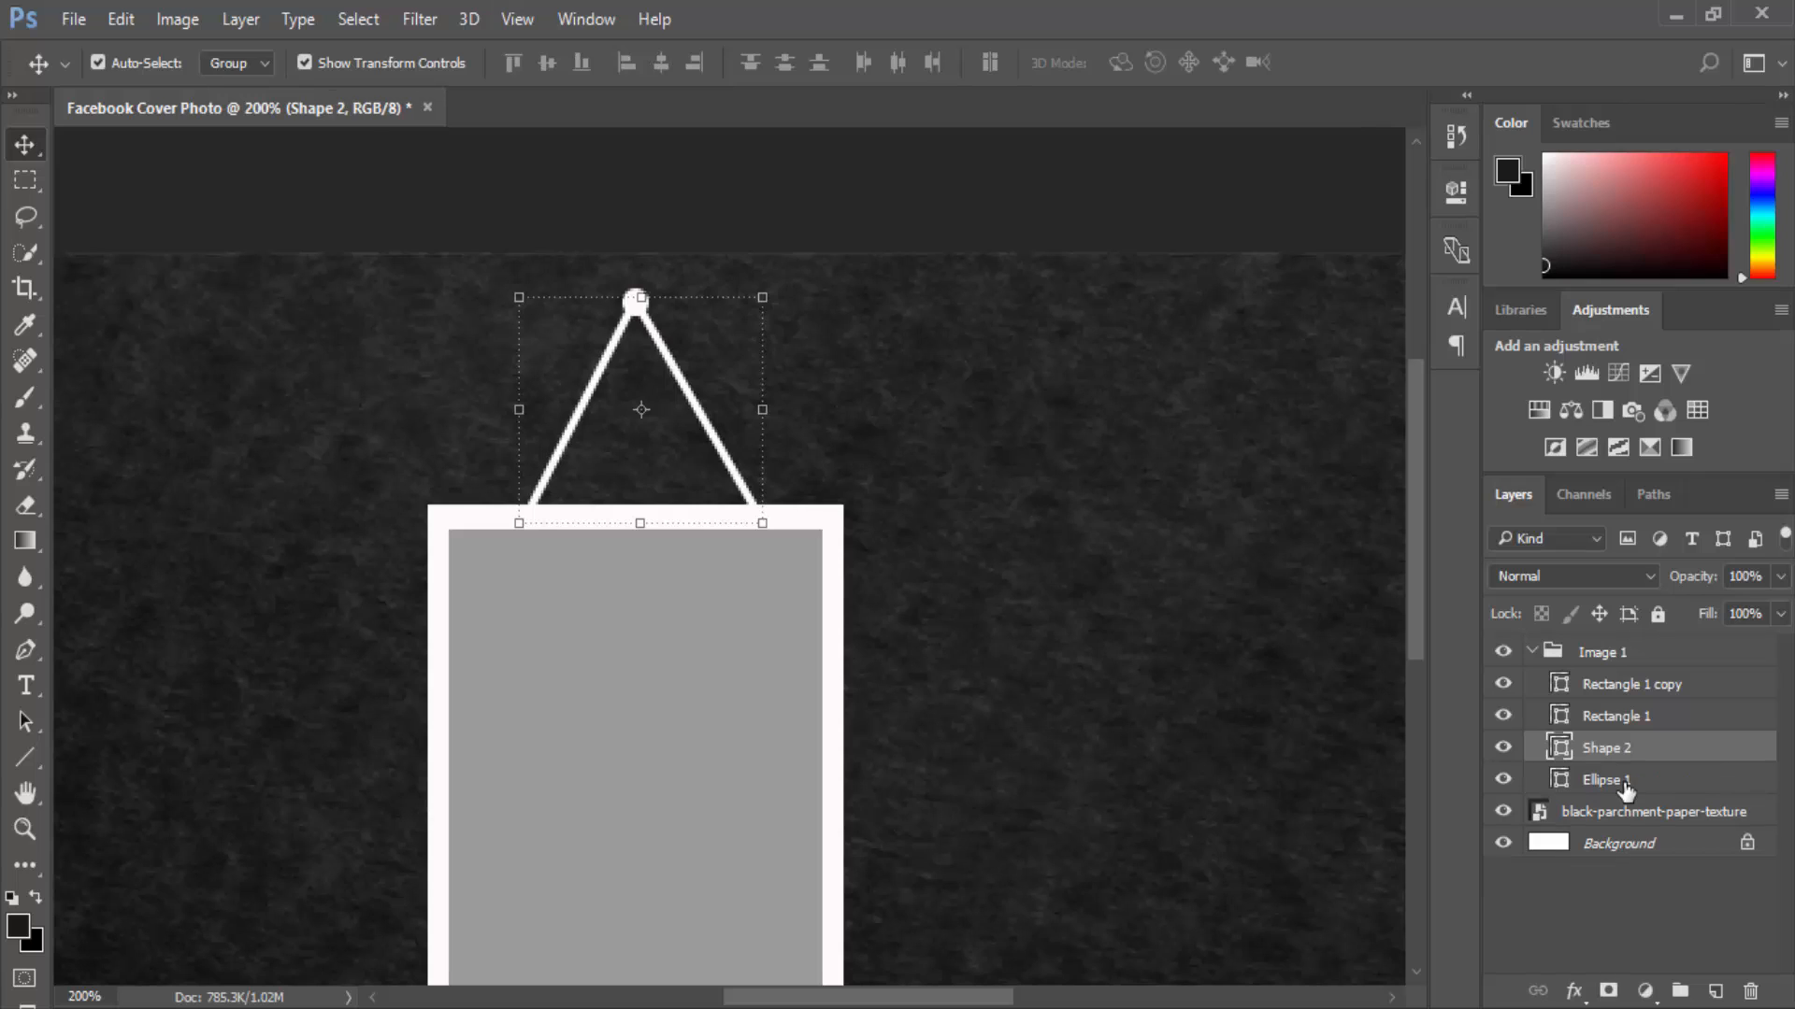
Stack the merged Shape 2 string layer beneath the Ellipse 1 pin.
{"action": "left_click", "coordinate": [1062, 497]}
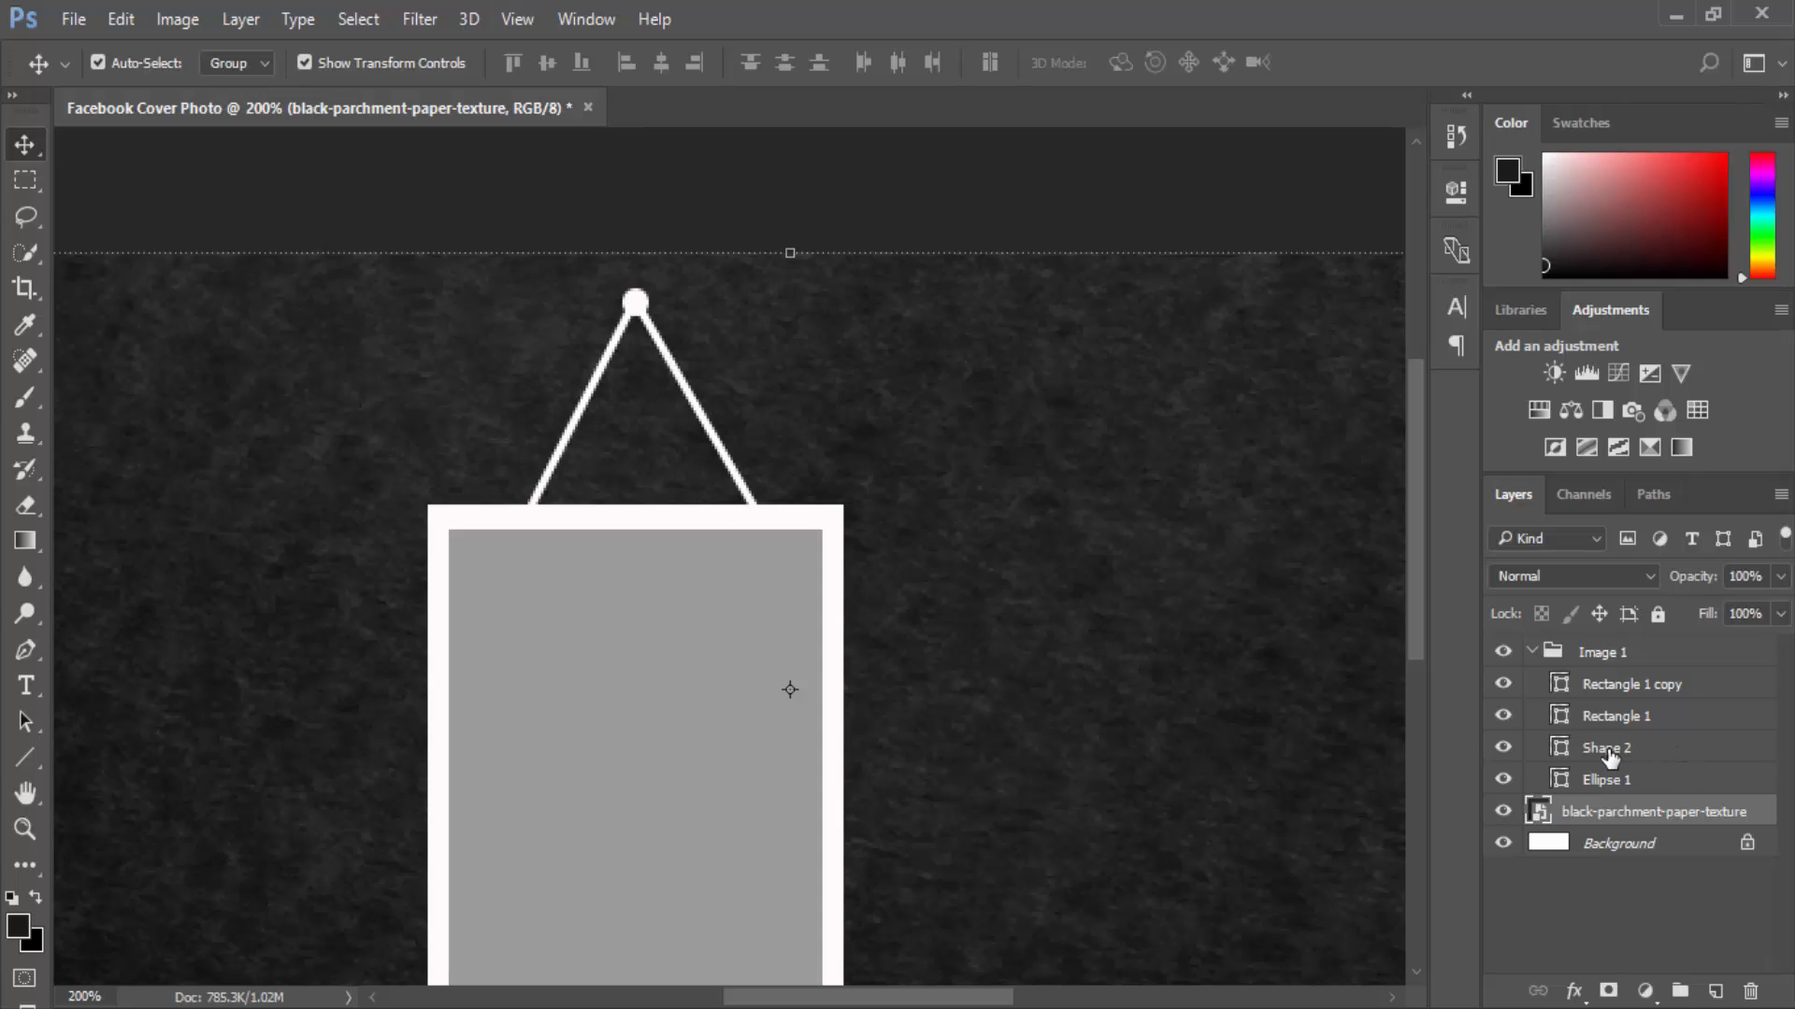
{"action": "left_click_drag", "start_coordinate": [1608, 753], "coordinate": [1606, 790]}
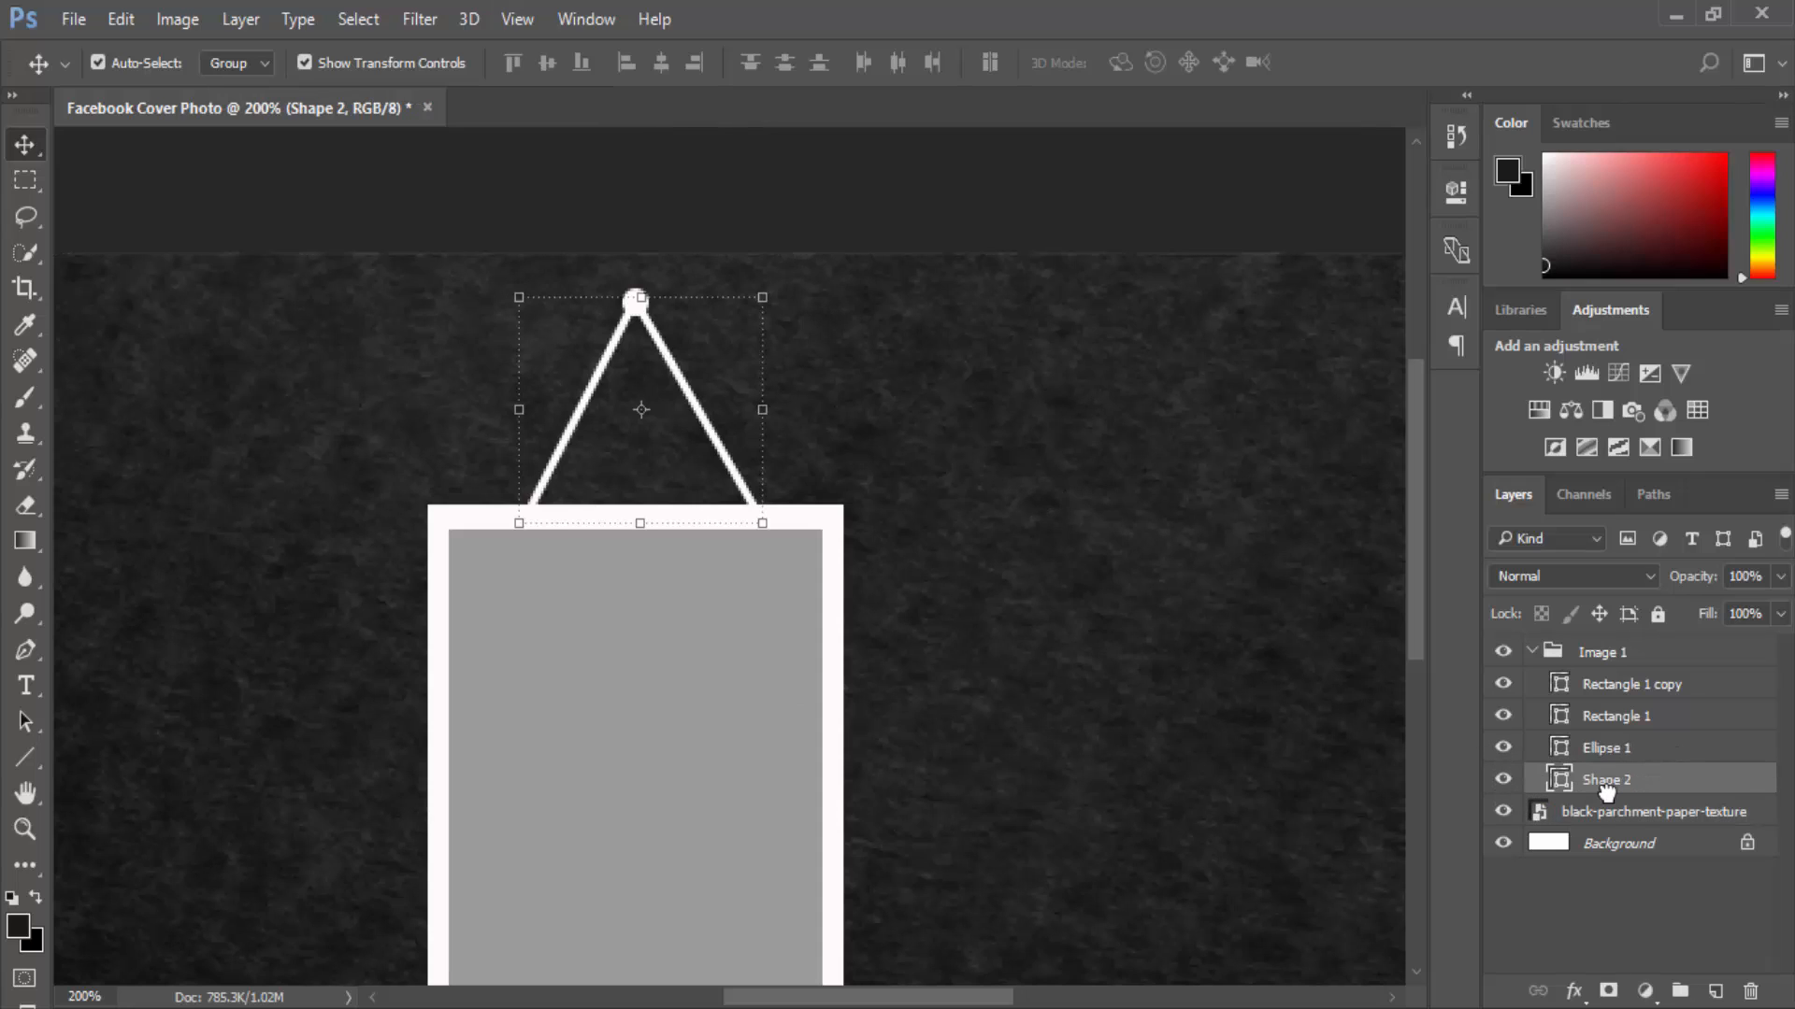
{"action": "left_click", "coordinate": [964, 587]}
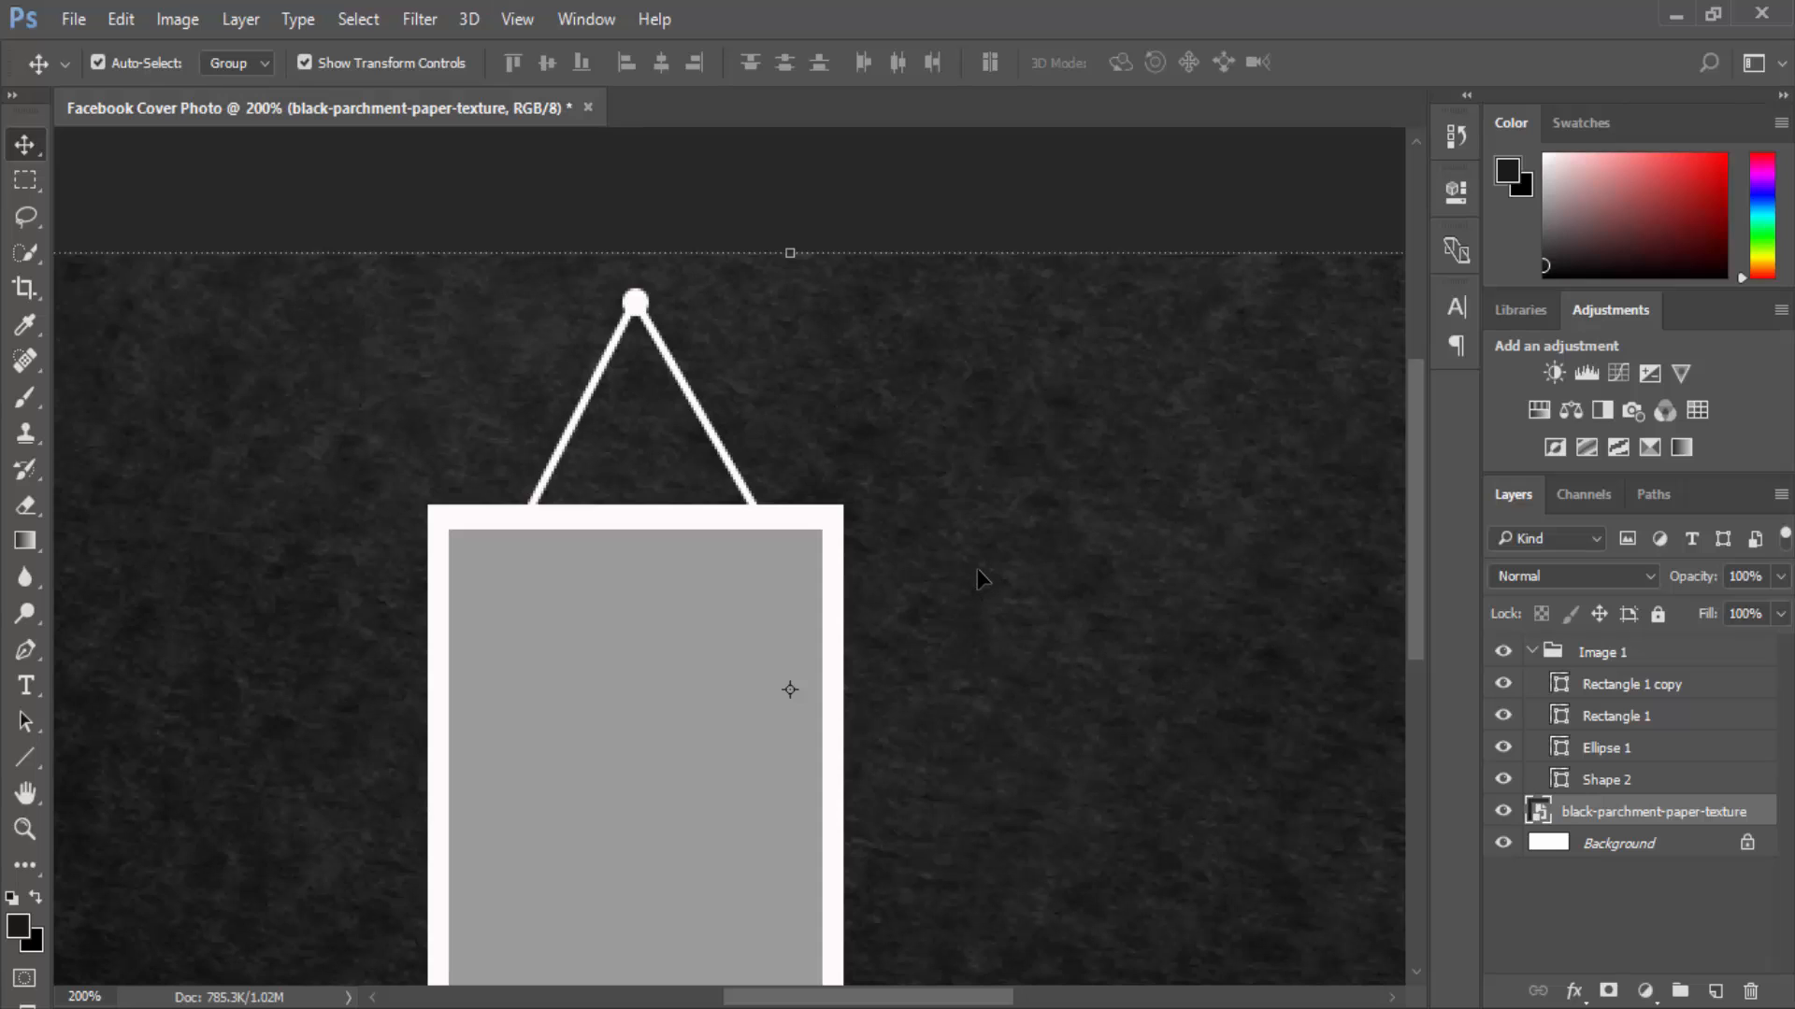
{"action": "key", "text": "ctrl+minus"}
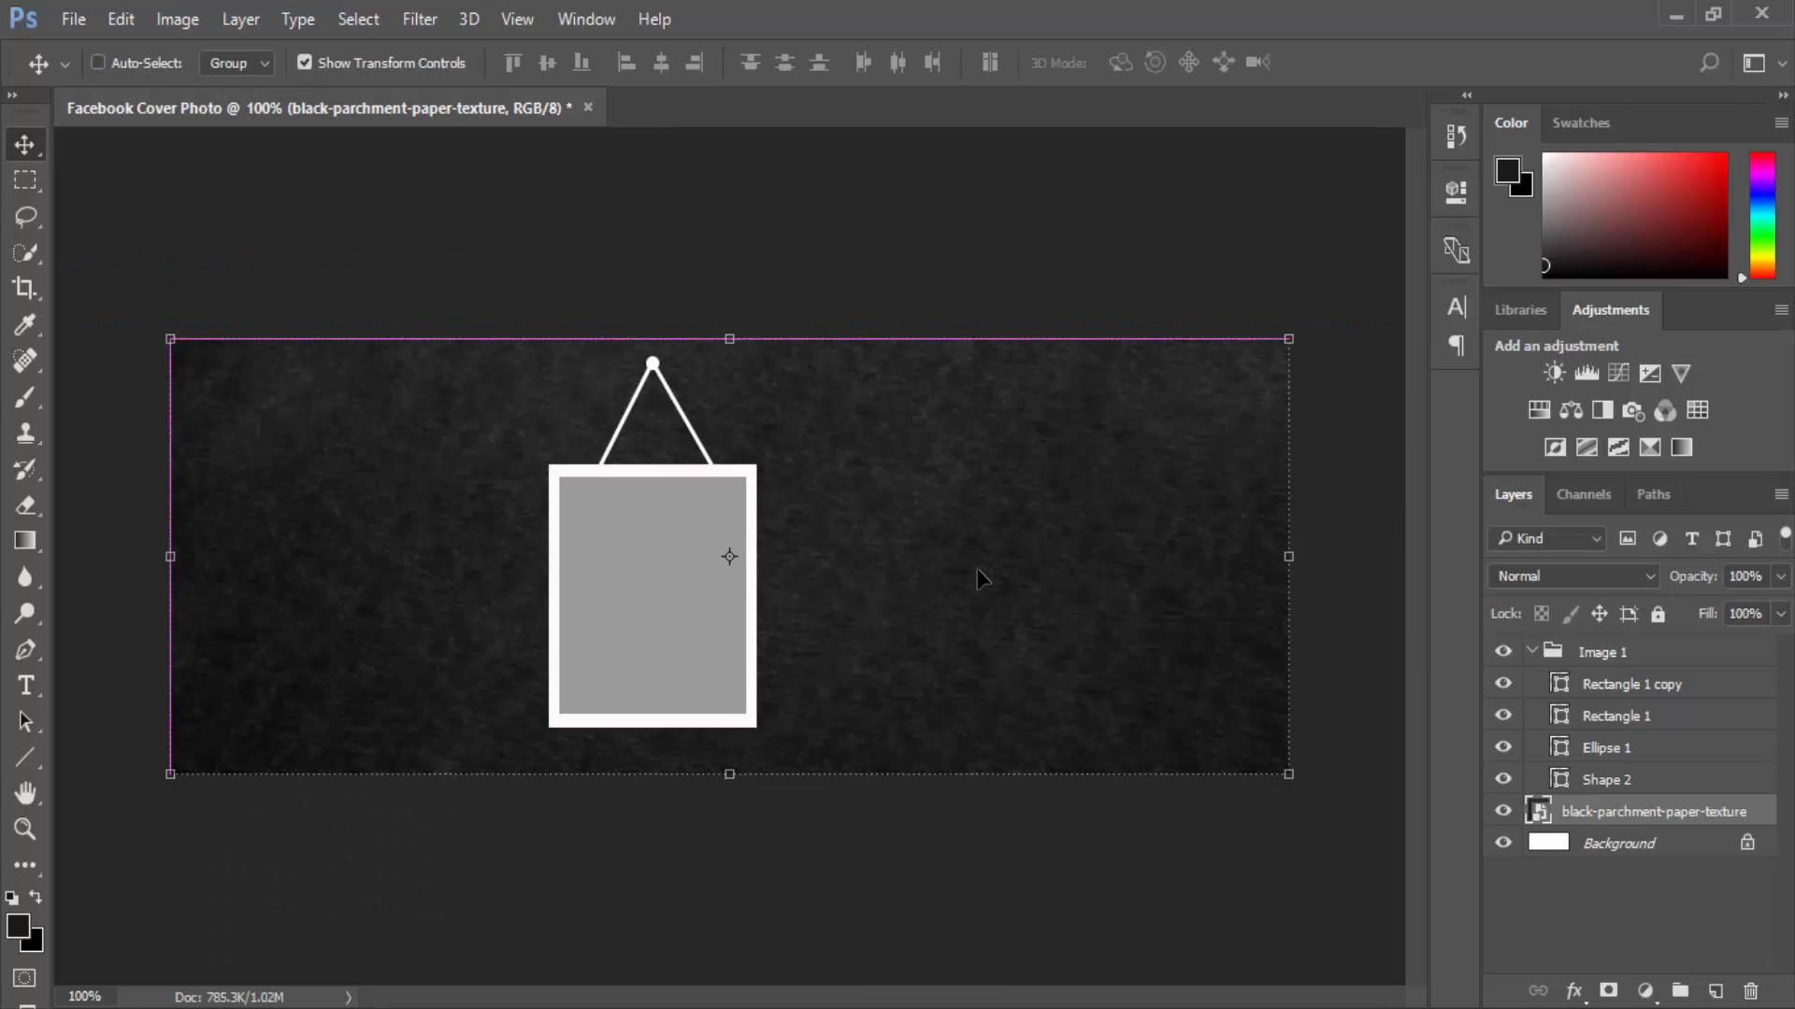
Select the Ellipse 1 pin and Shape 2 string and nudge them one pixel left.
{"action": "left_click", "coordinate": [1631, 748]}
{"action": "left_click", "coordinate": [1631, 779], "text": "shift"}
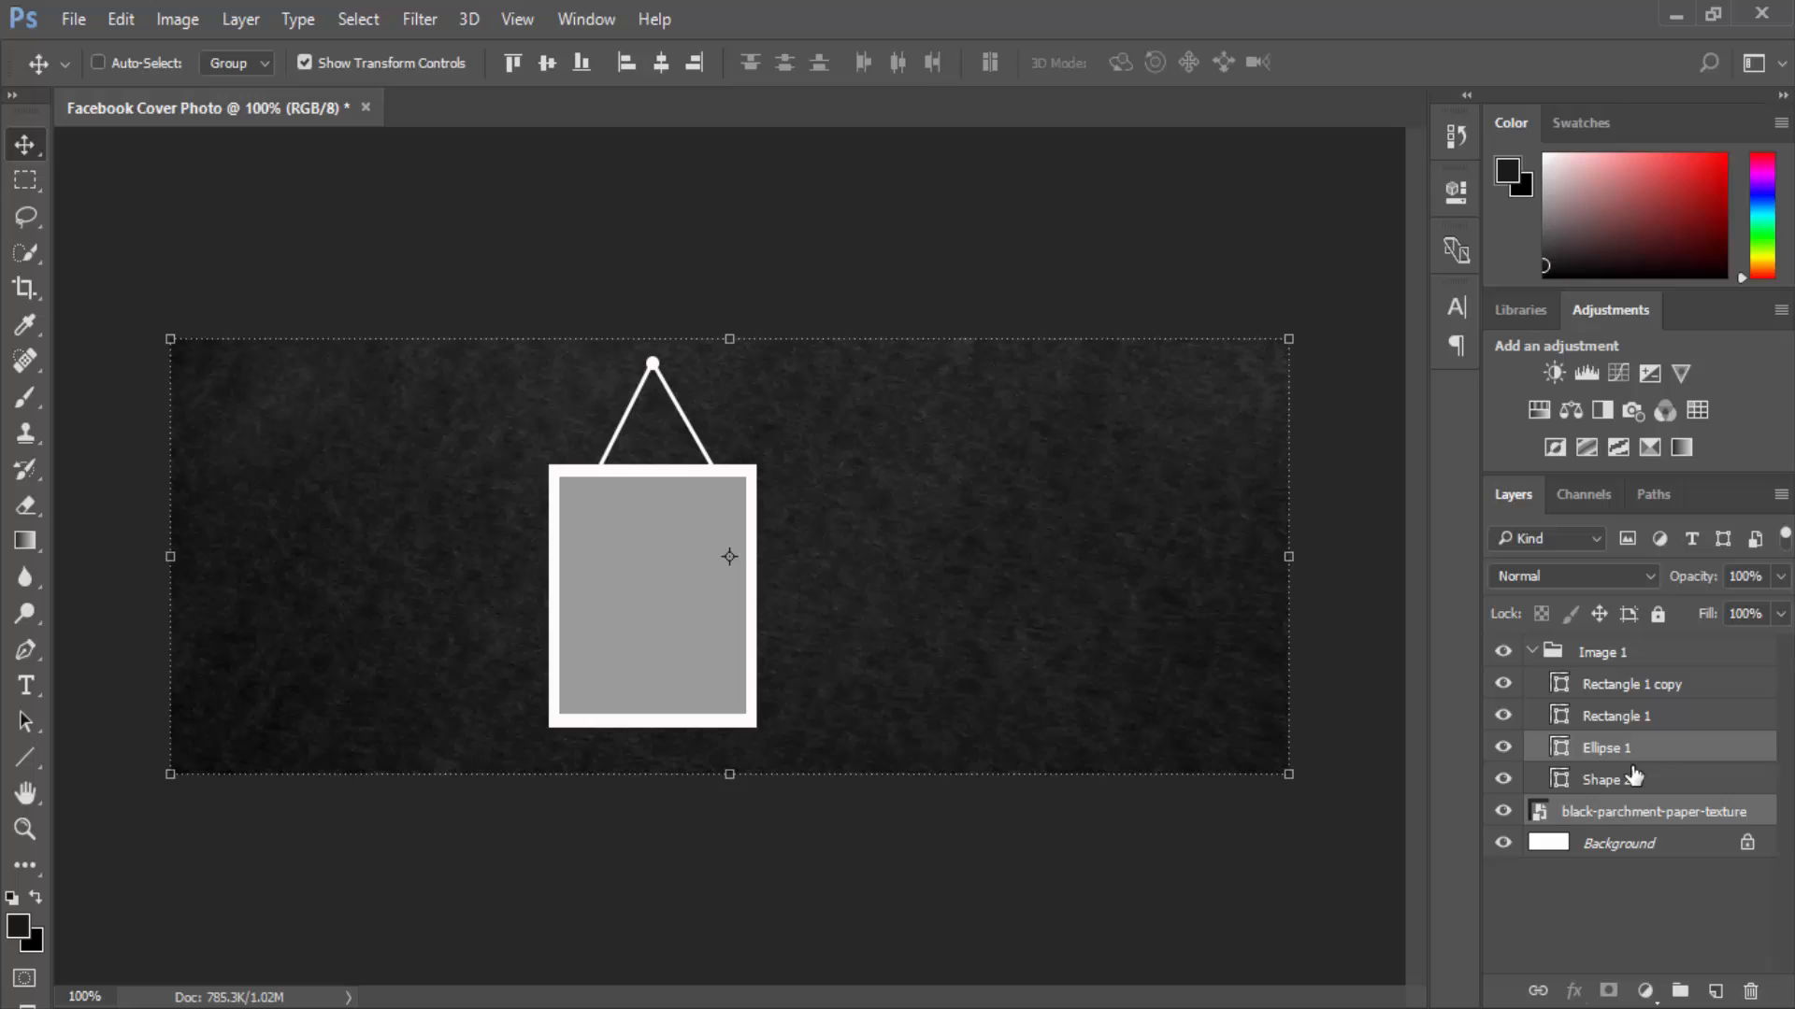
{"action": "left_click", "coordinate": [1626, 817]}
{"action": "key", "text": "ctrl"}
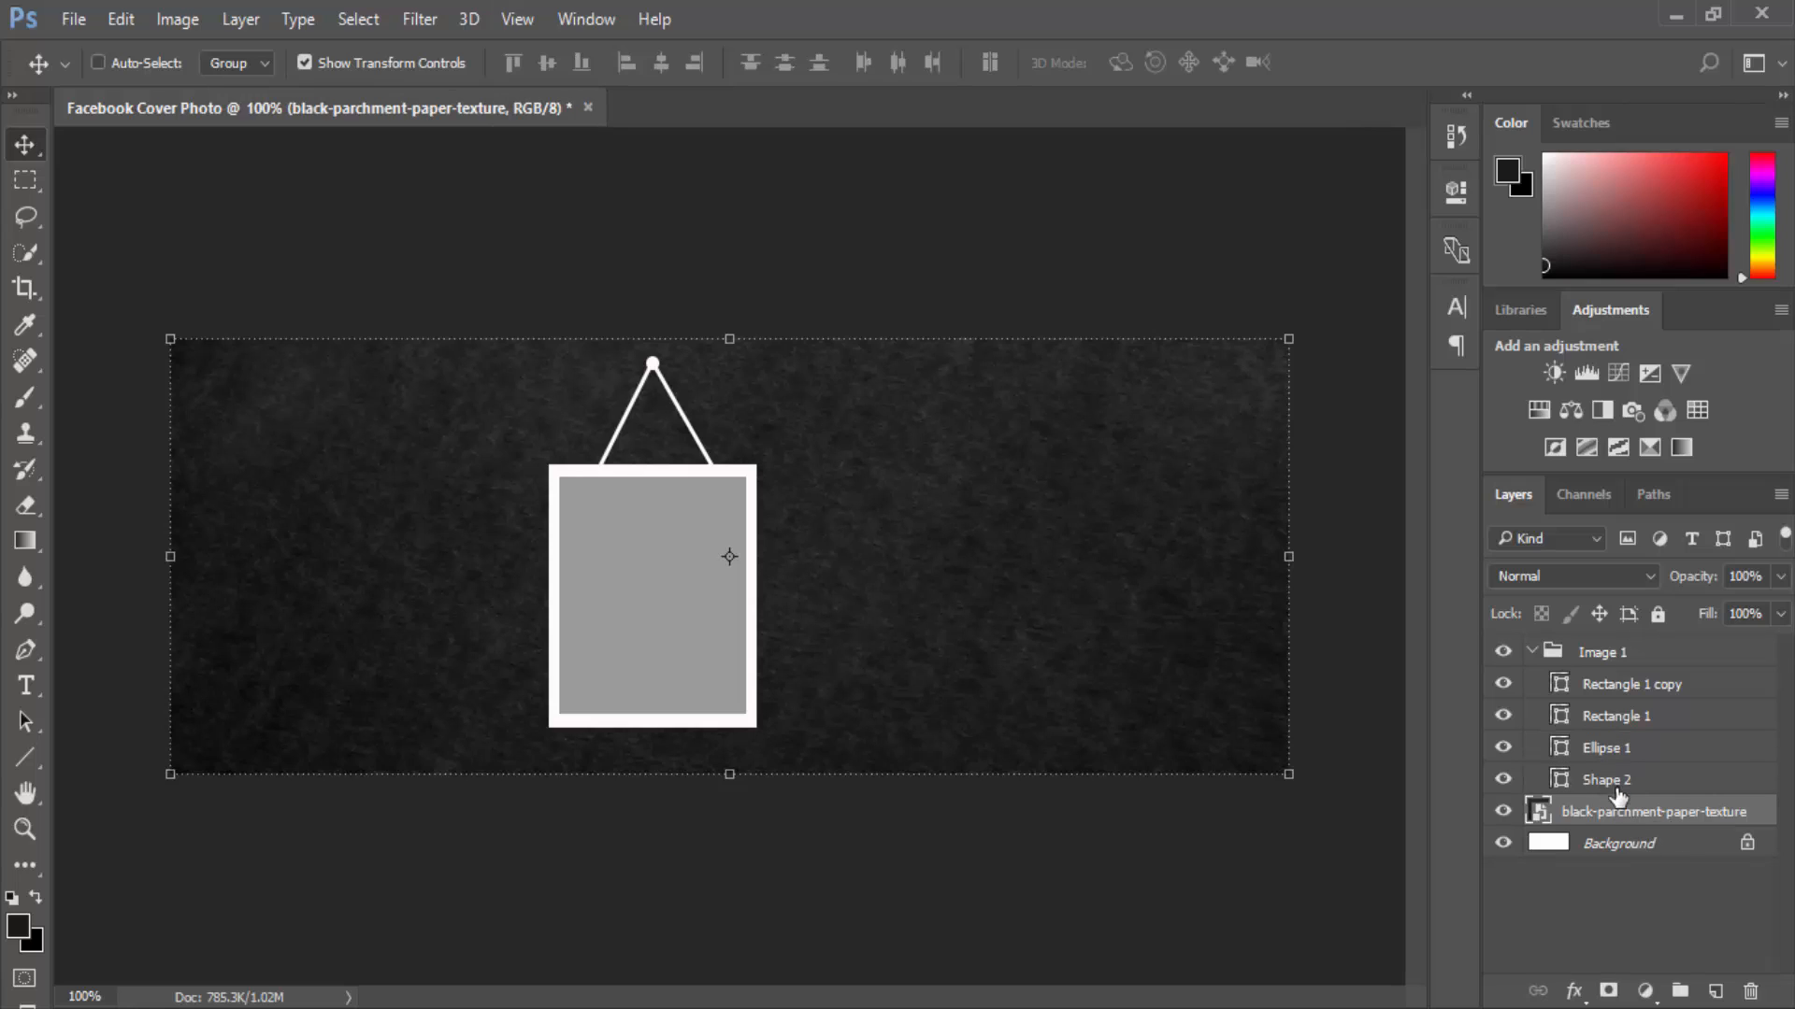
{"action": "left_click", "coordinate": [1636, 815], "text": "ctrl"}
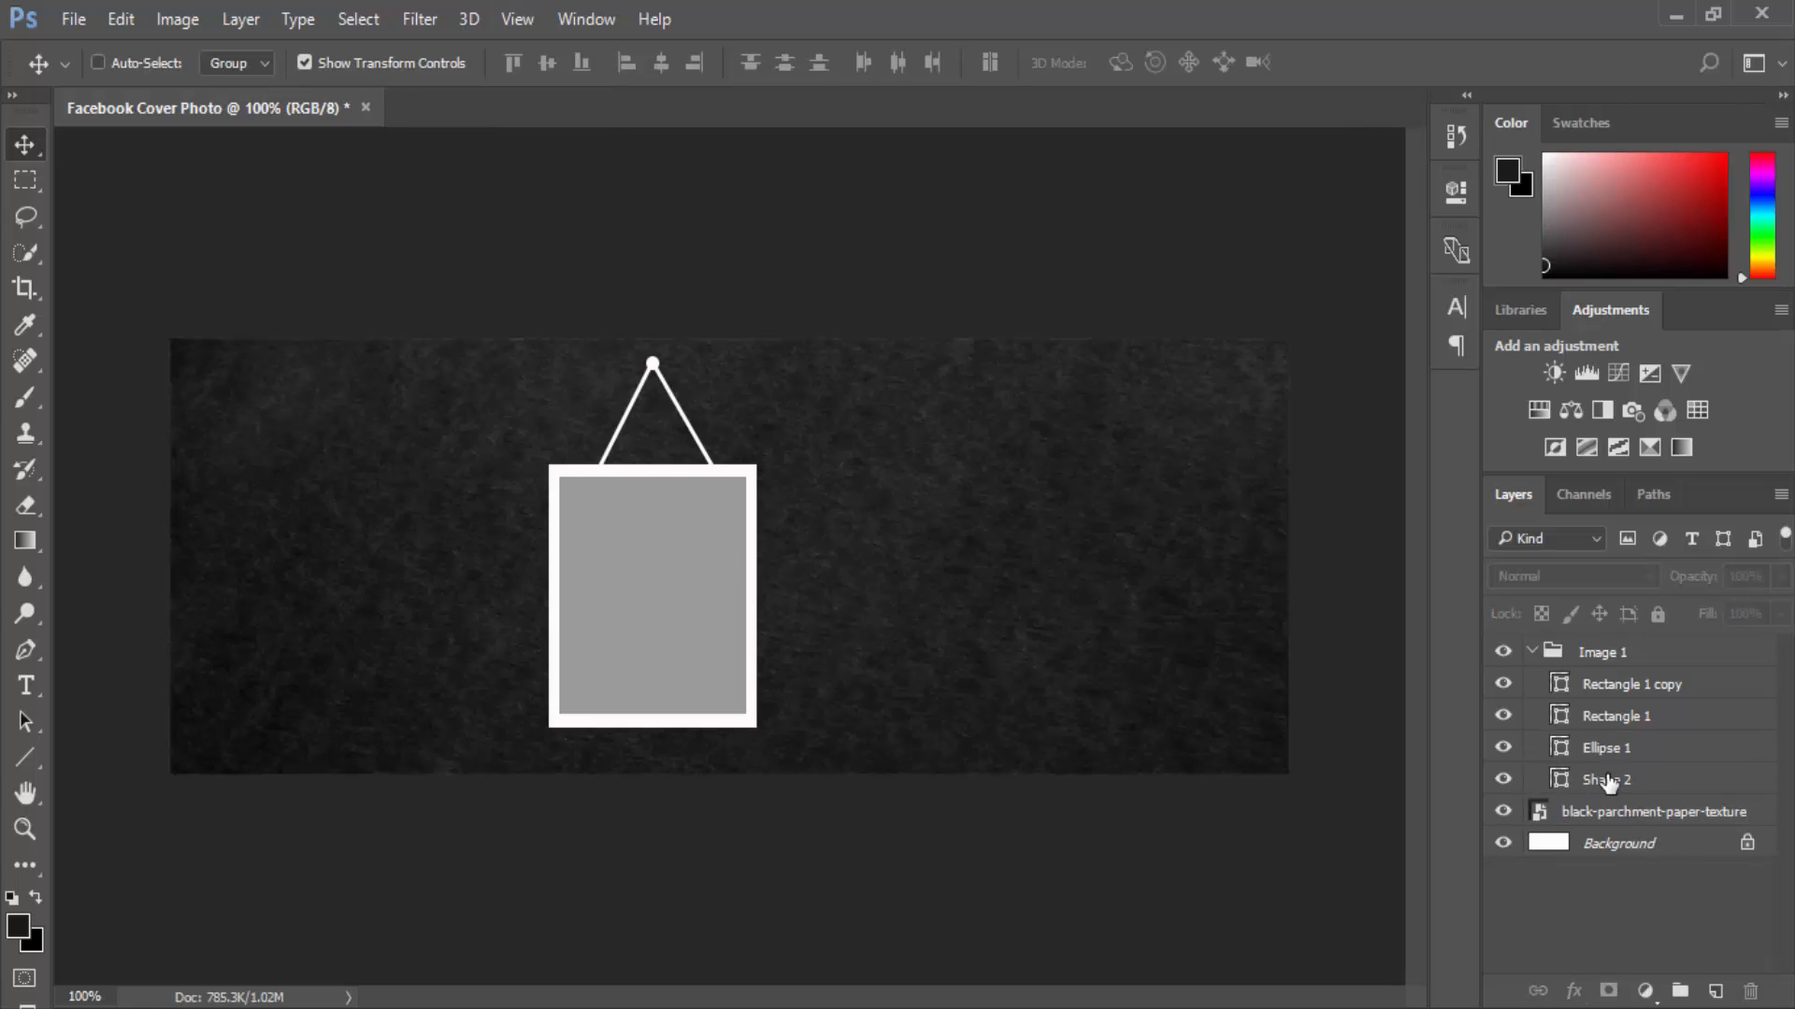
{"action": "left_click", "coordinate": [1608, 782]}
{"action": "left_click", "coordinate": [1610, 753], "text": "ctrl"}
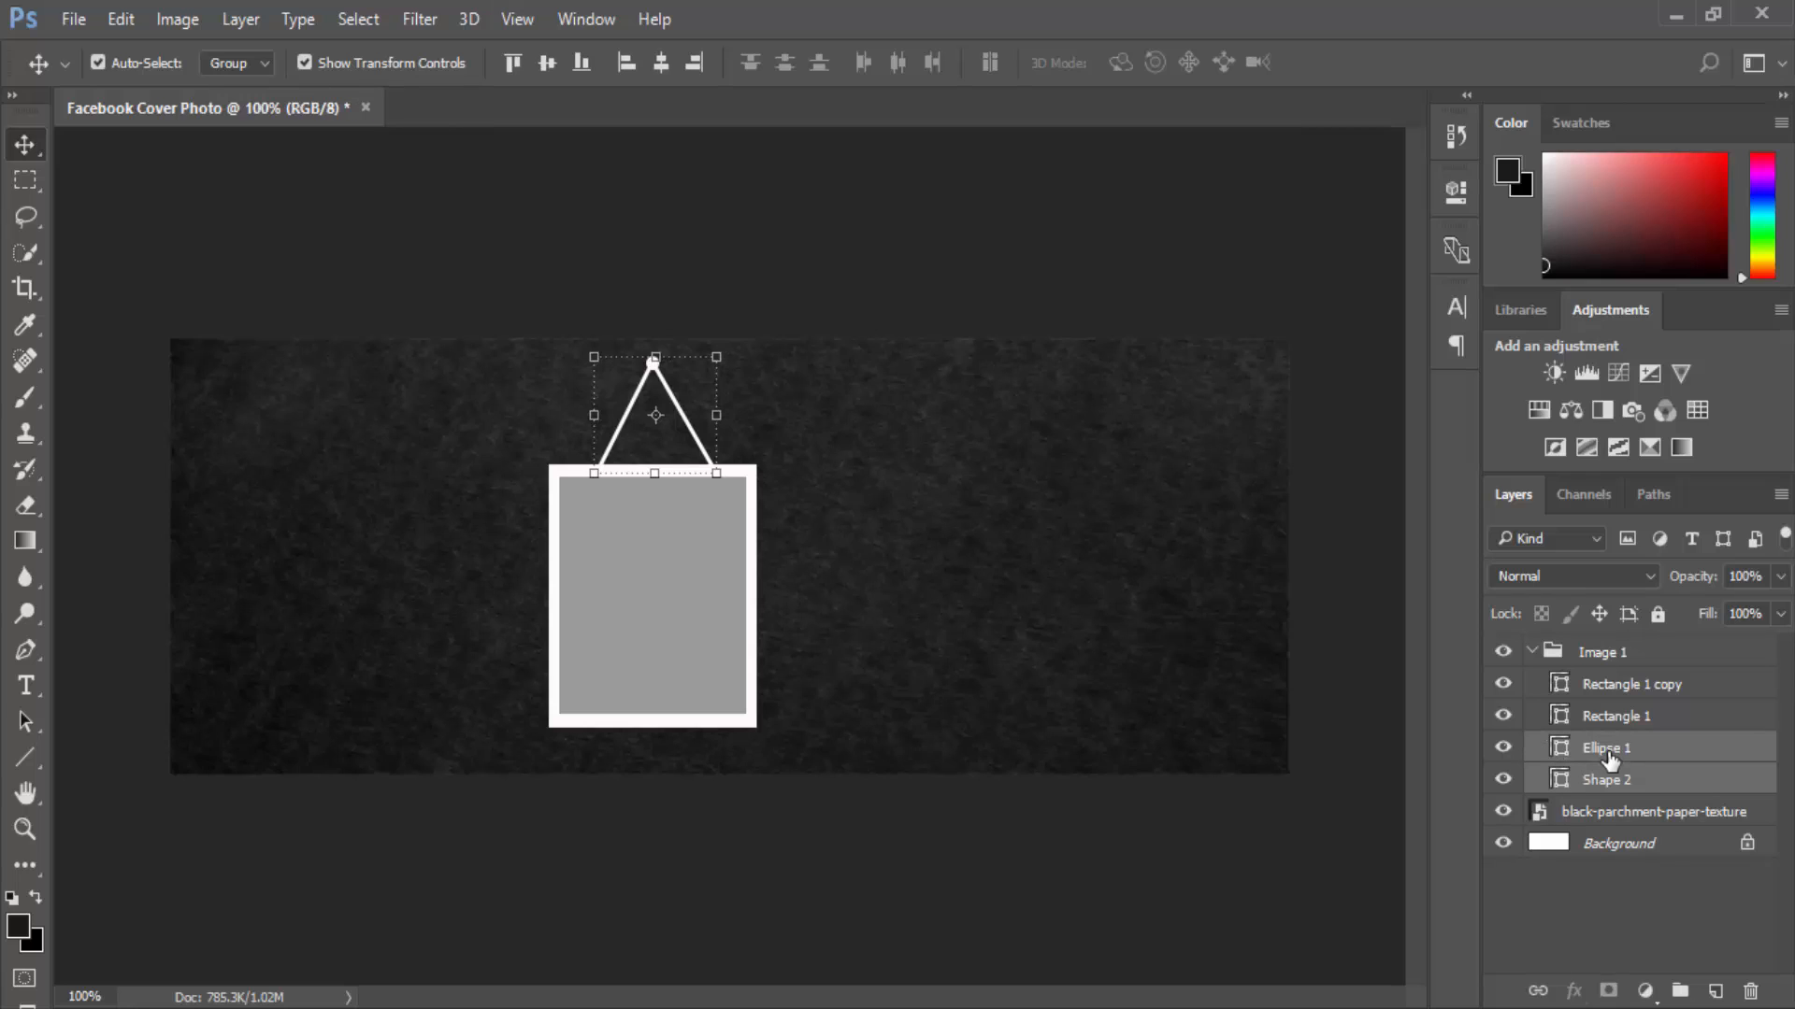
{"action": "key", "text": "Left"}
{"action": "key", "text": "Left"}
{"action": "key", "text": "Left"}
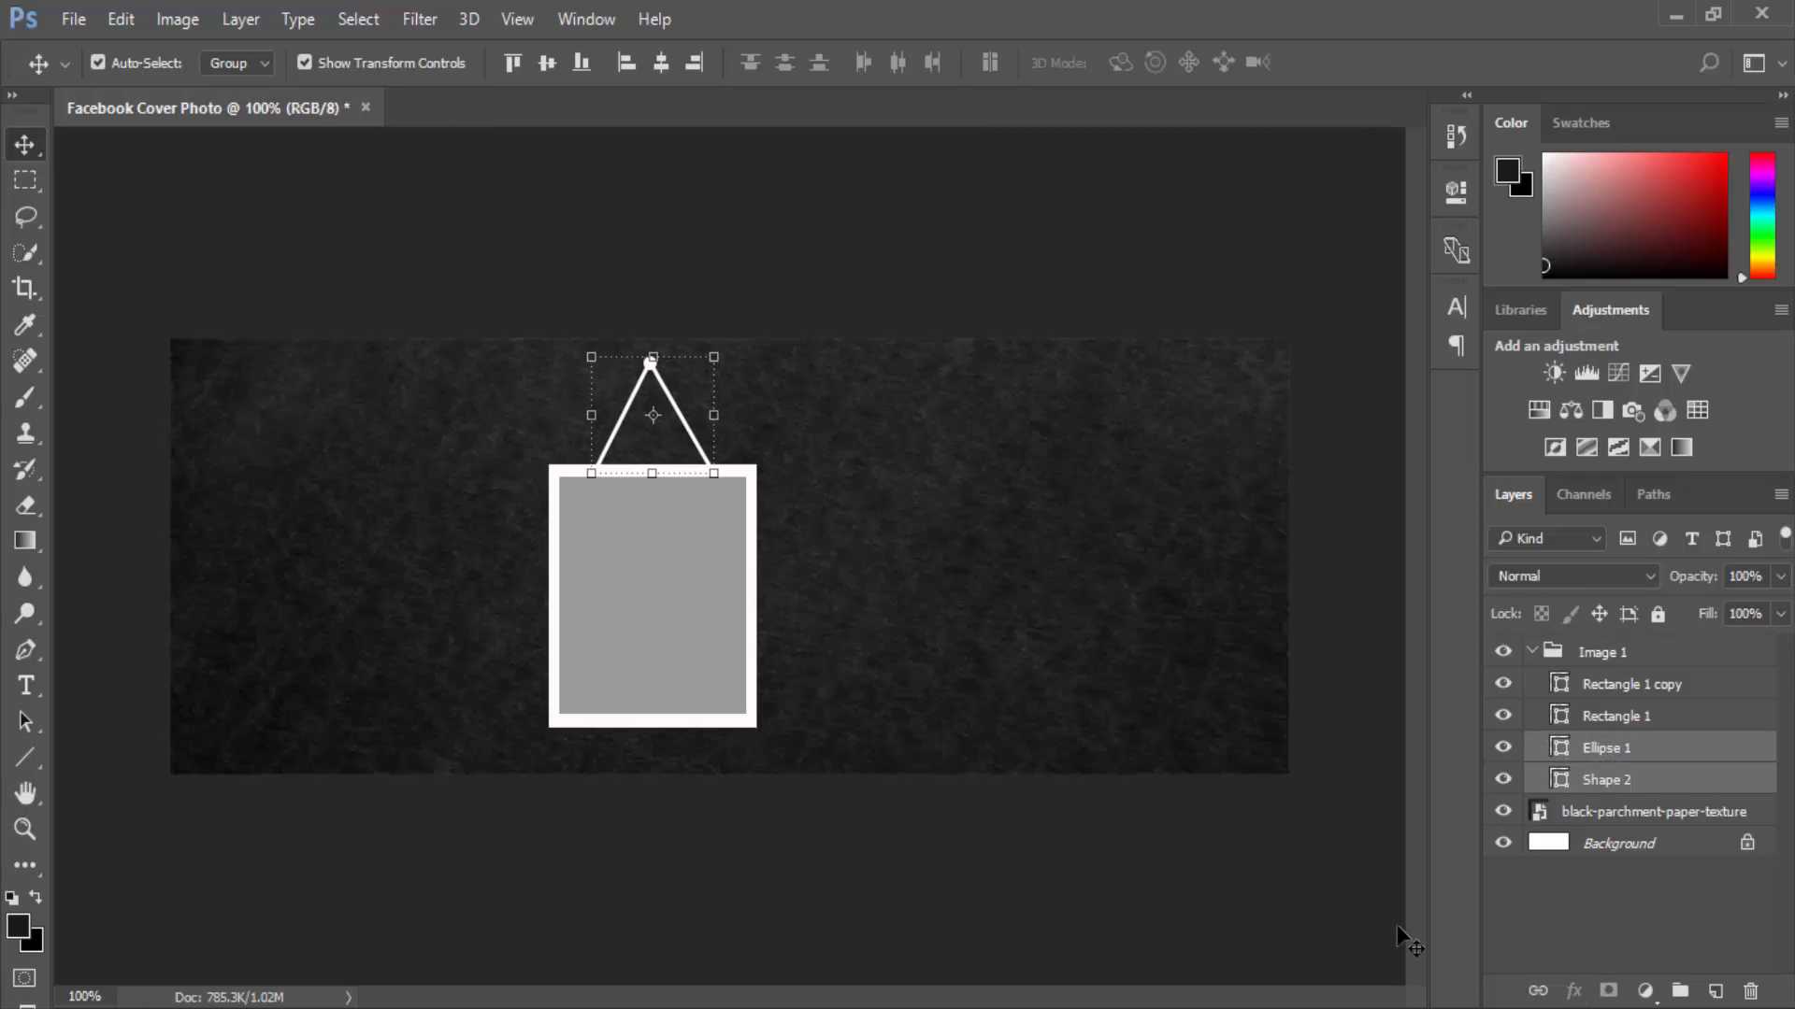
{"action": "left_click", "coordinate": [1281, 903]}
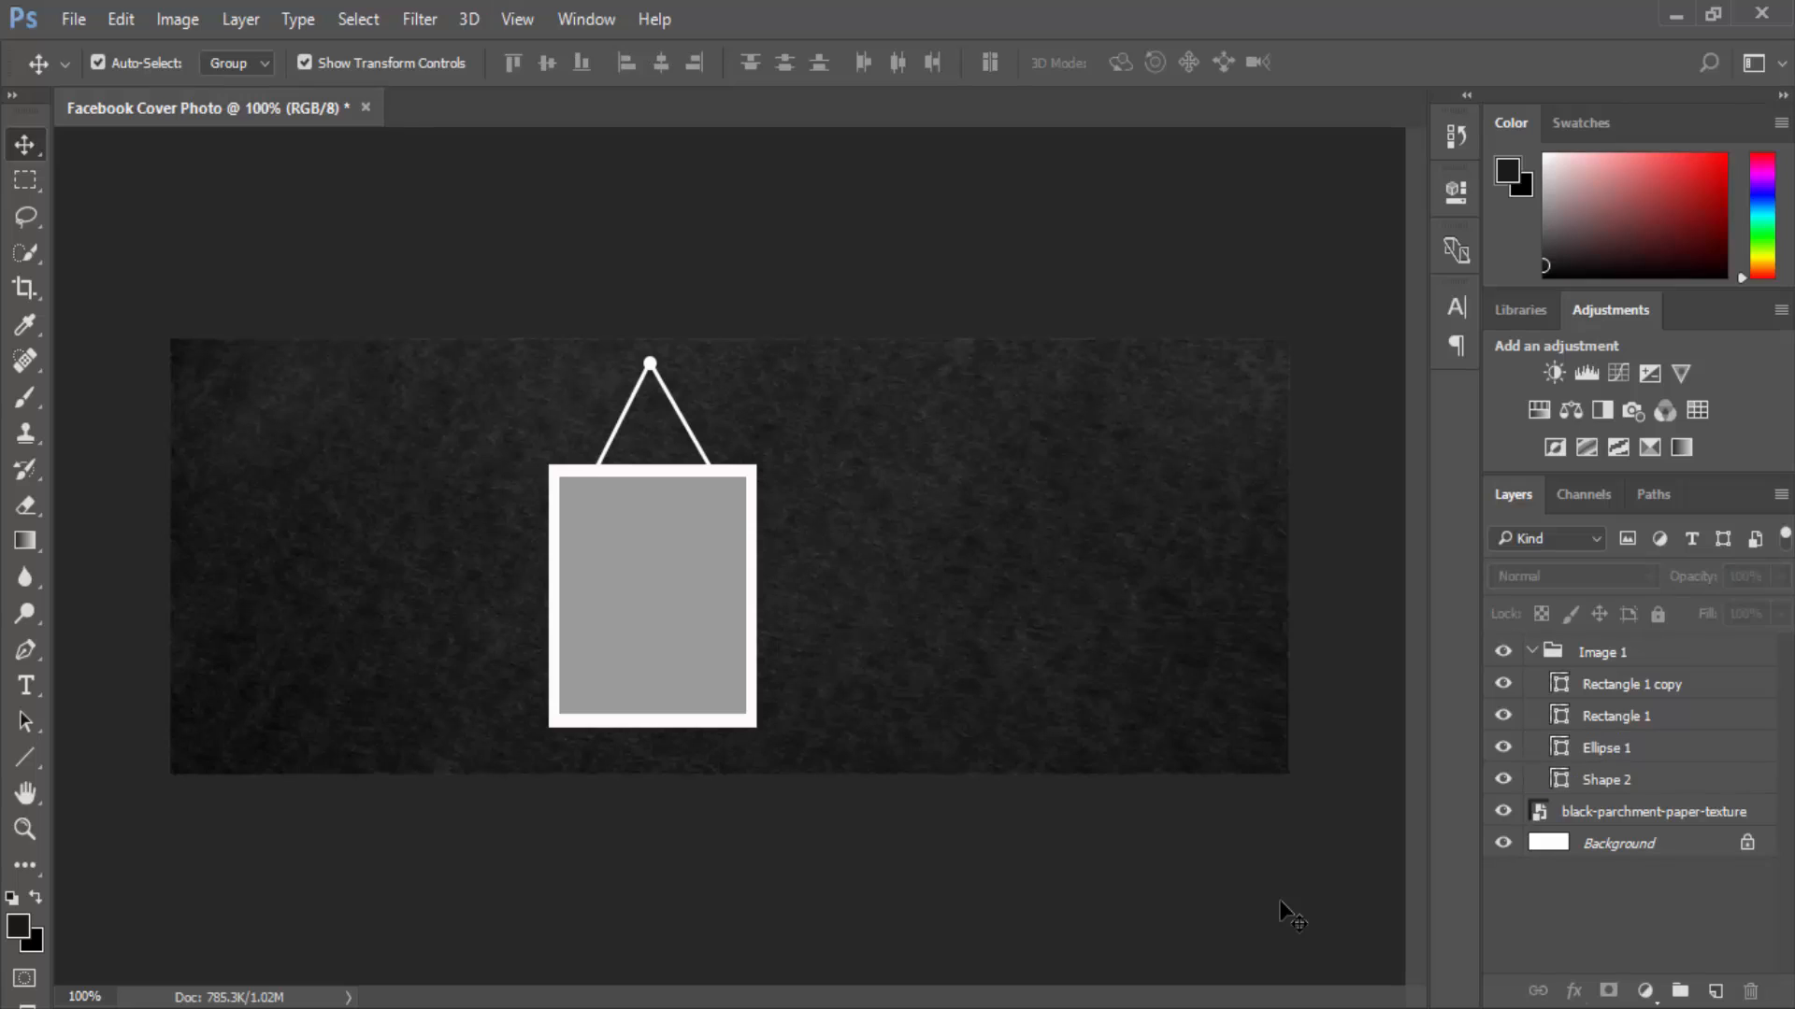
Nudge the pin and string one more pixel left and zoom in to check.
{"action": "left_click", "coordinate": [1633, 748]}
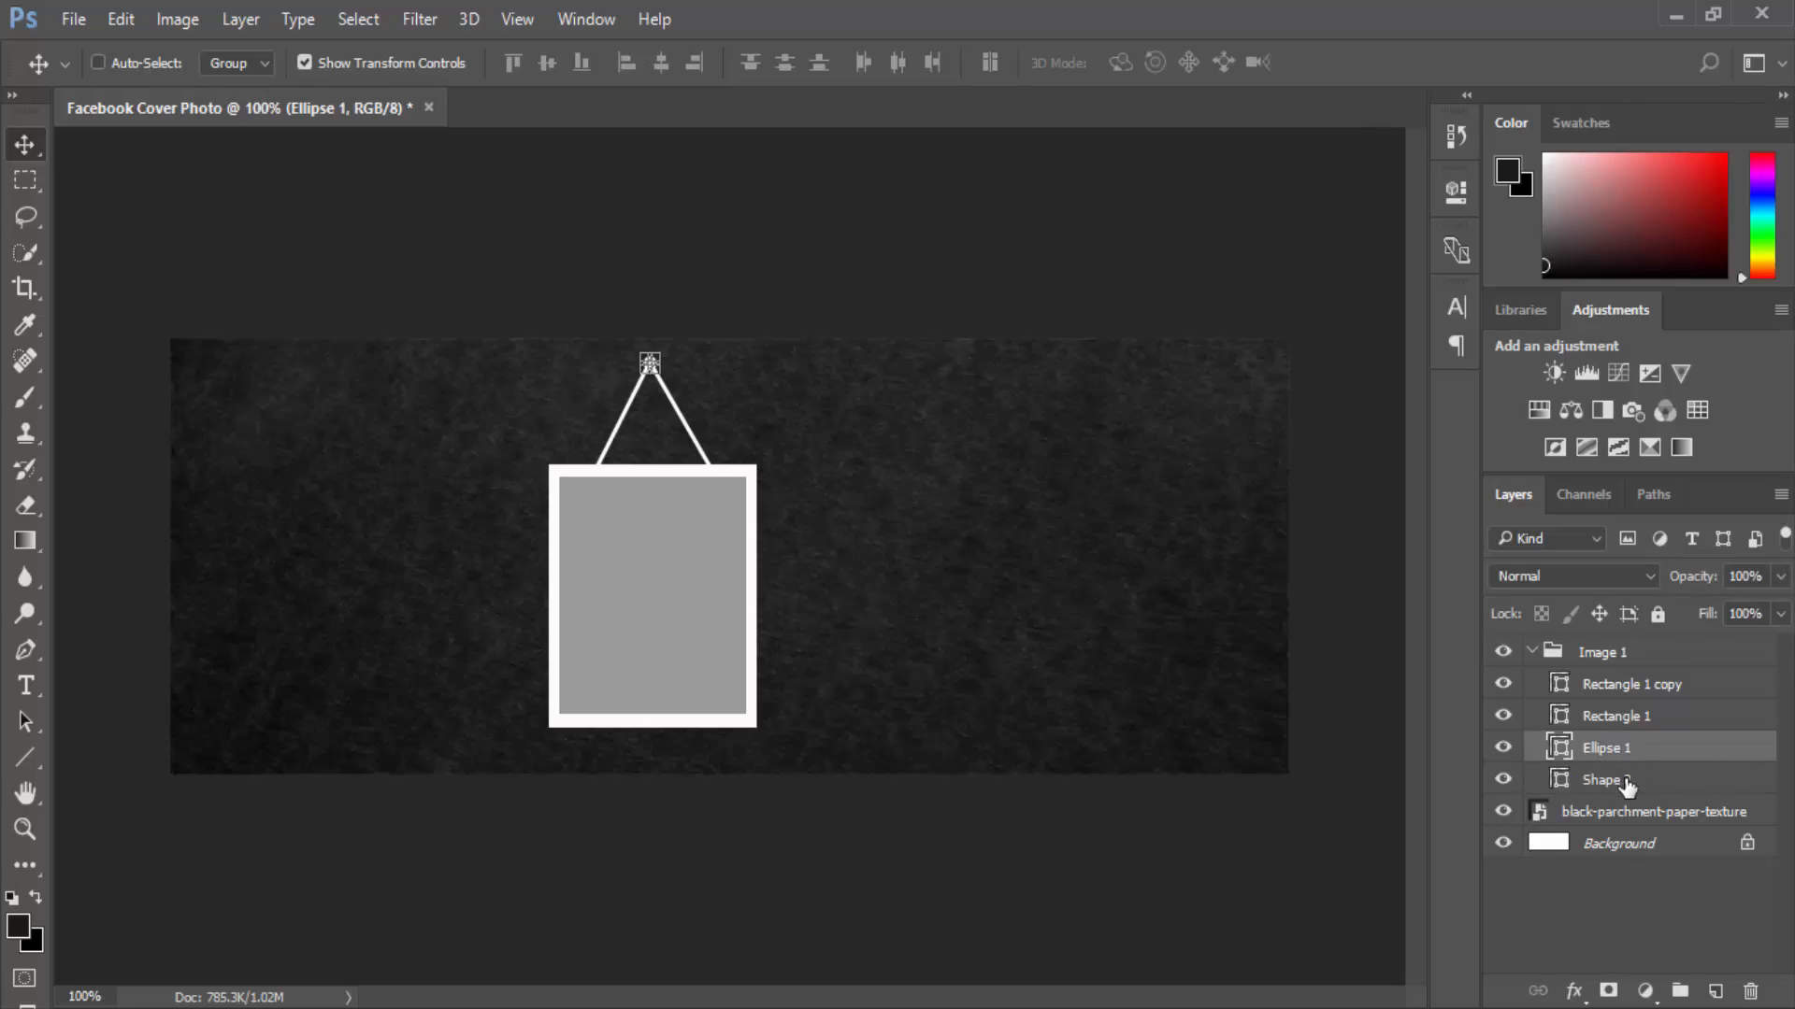
{"action": "left_click", "coordinate": [1626, 785], "text": "ctrl"}
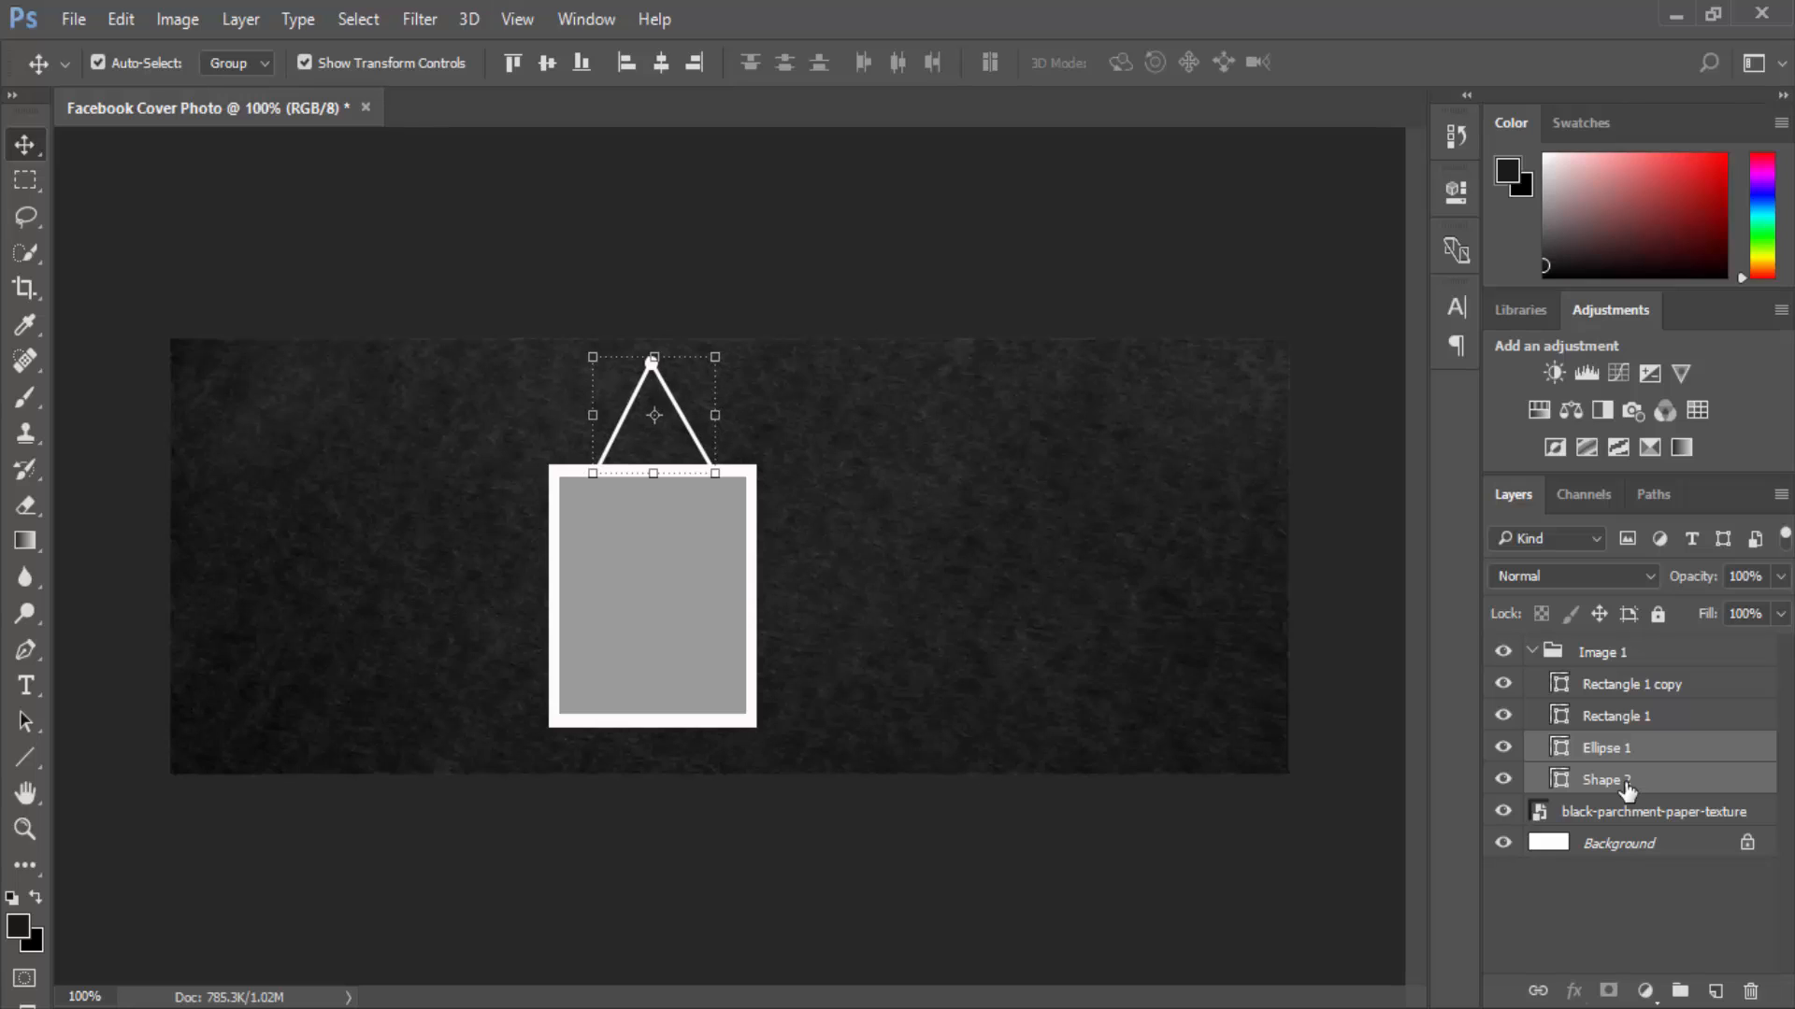
{"action": "key", "text": "Left"}
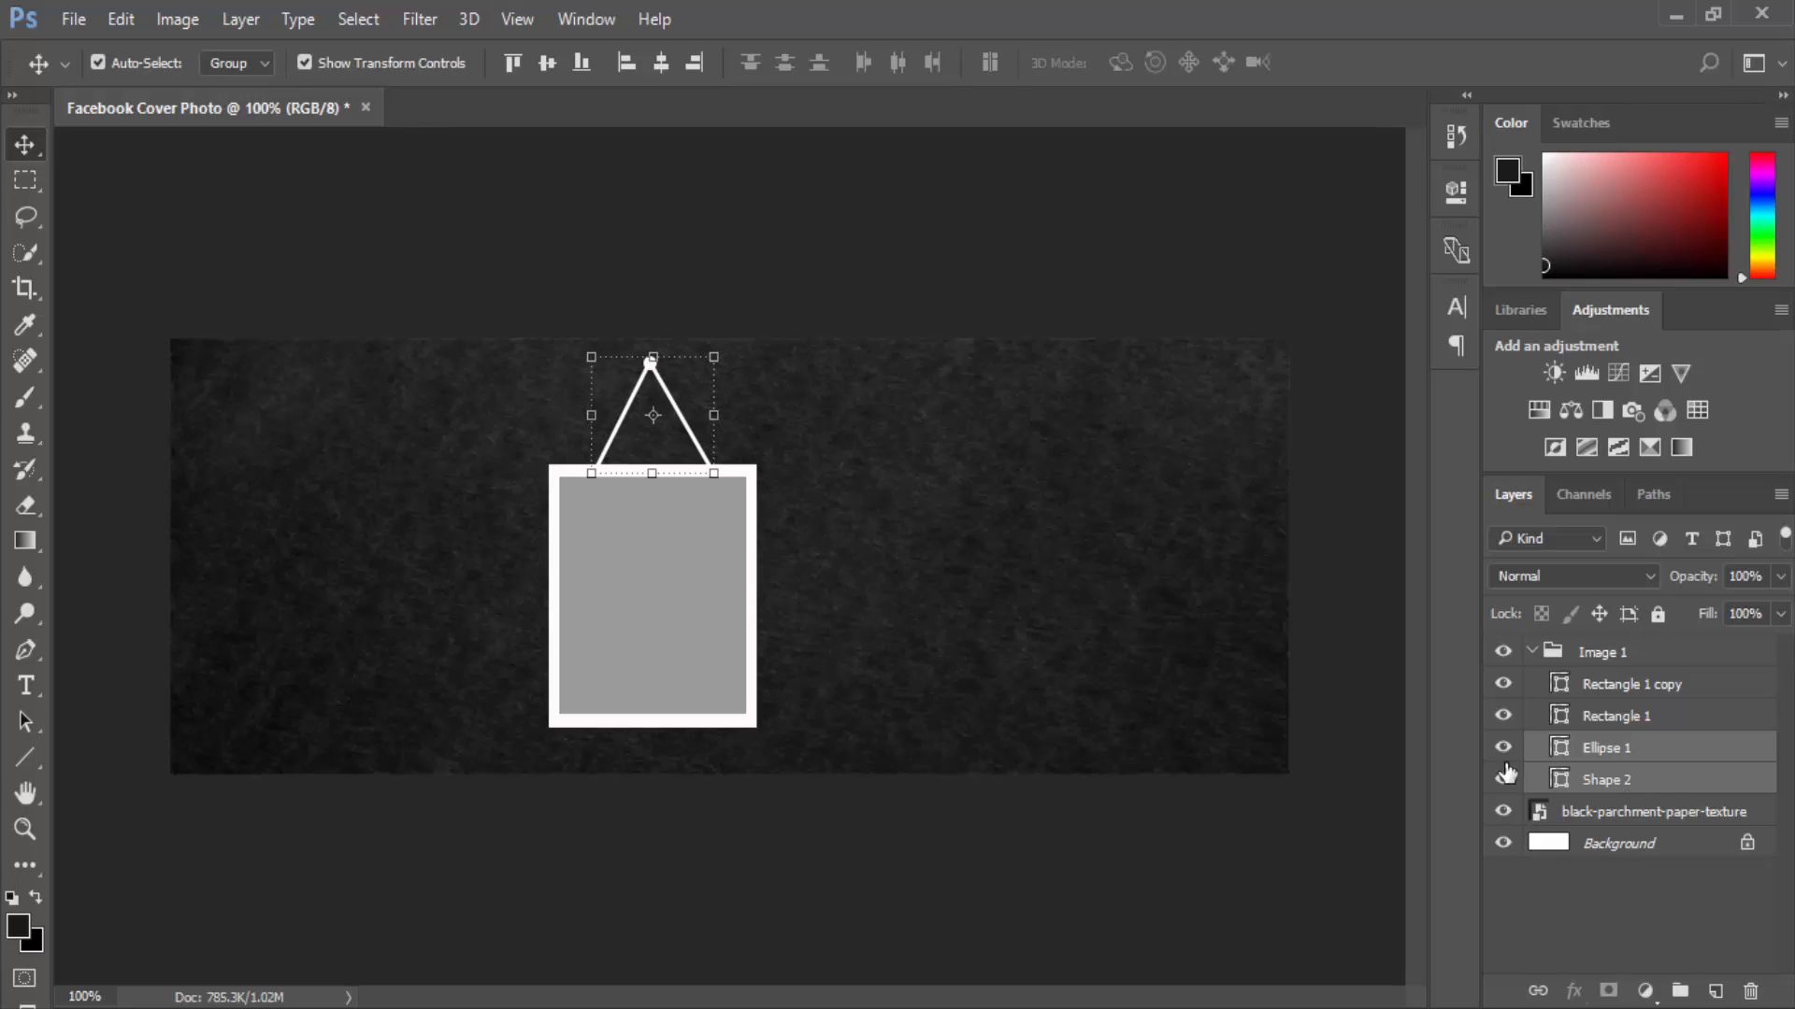
{"action": "left_click", "coordinate": [1343, 277]}
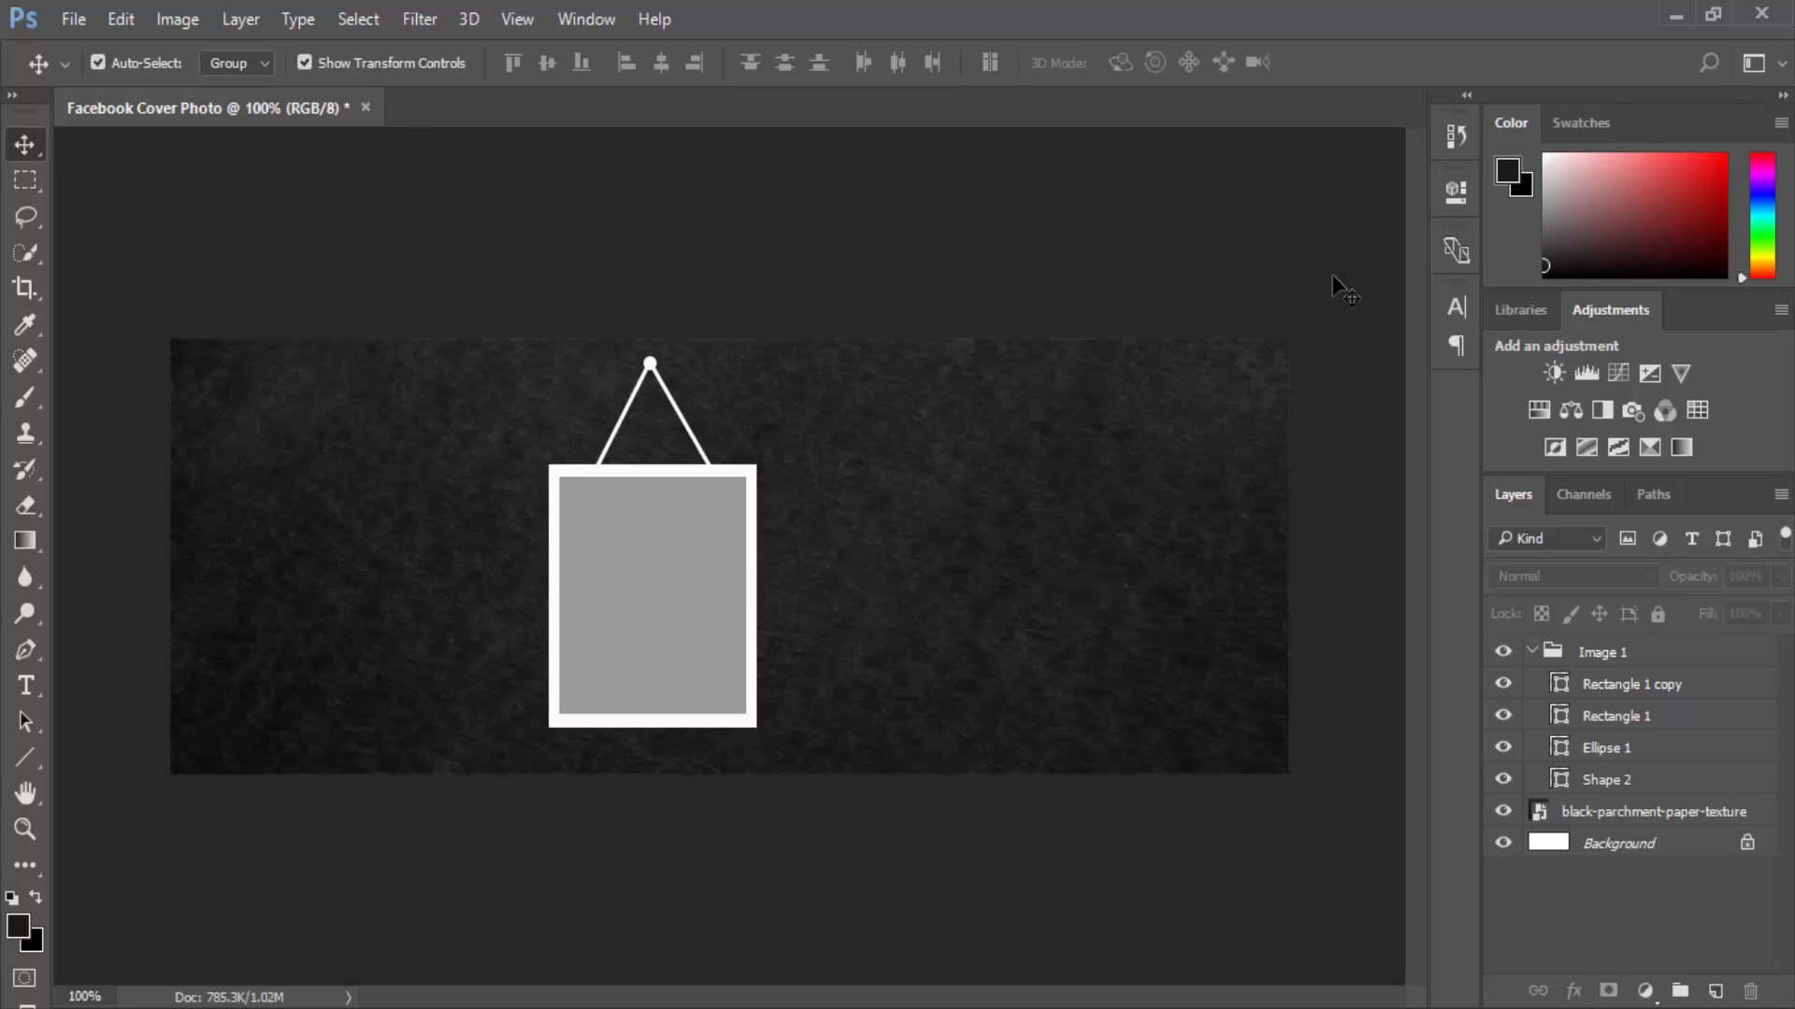
{"action": "key", "text": "ctrl+plus"}
{"action": "key", "text": "ctrl+plus"}
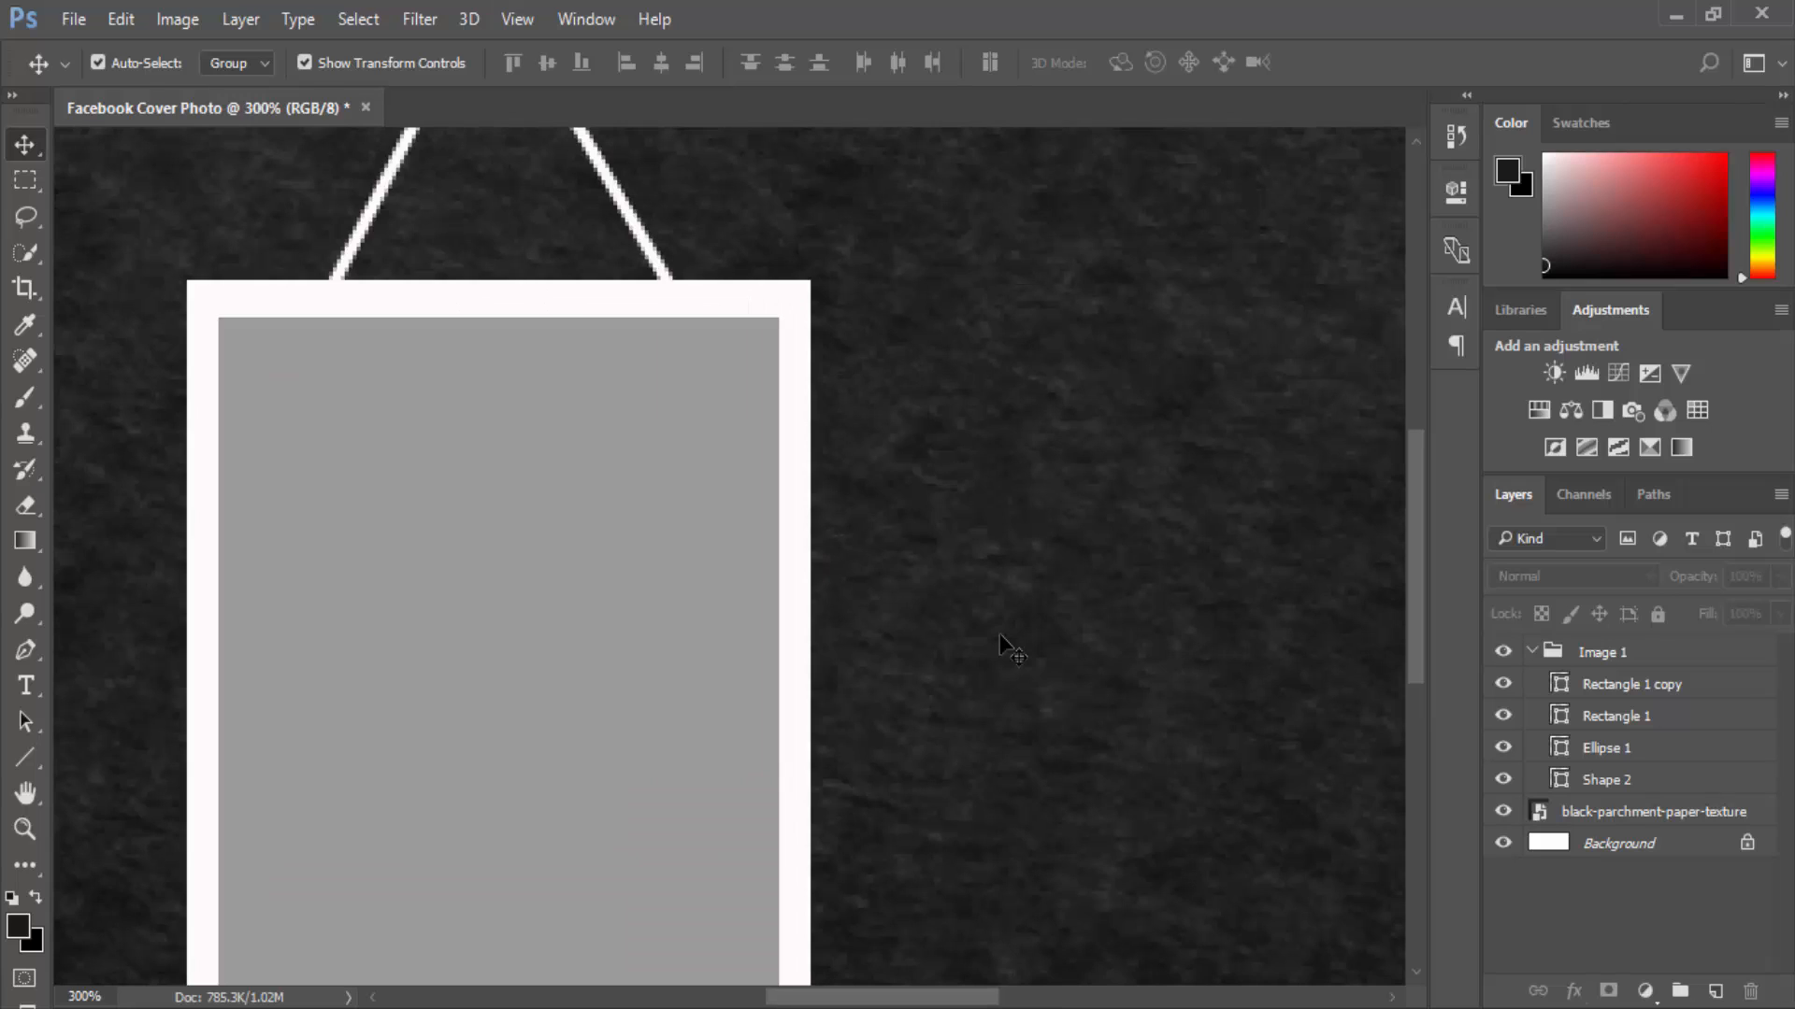
Recolour the Shape 2 string light grey (about #bbbbbb), leaving the Ellipse 1 pin white.
{"action": "left_click_drag", "start_coordinate": [990, 393], "coordinate": [1053, 753]}
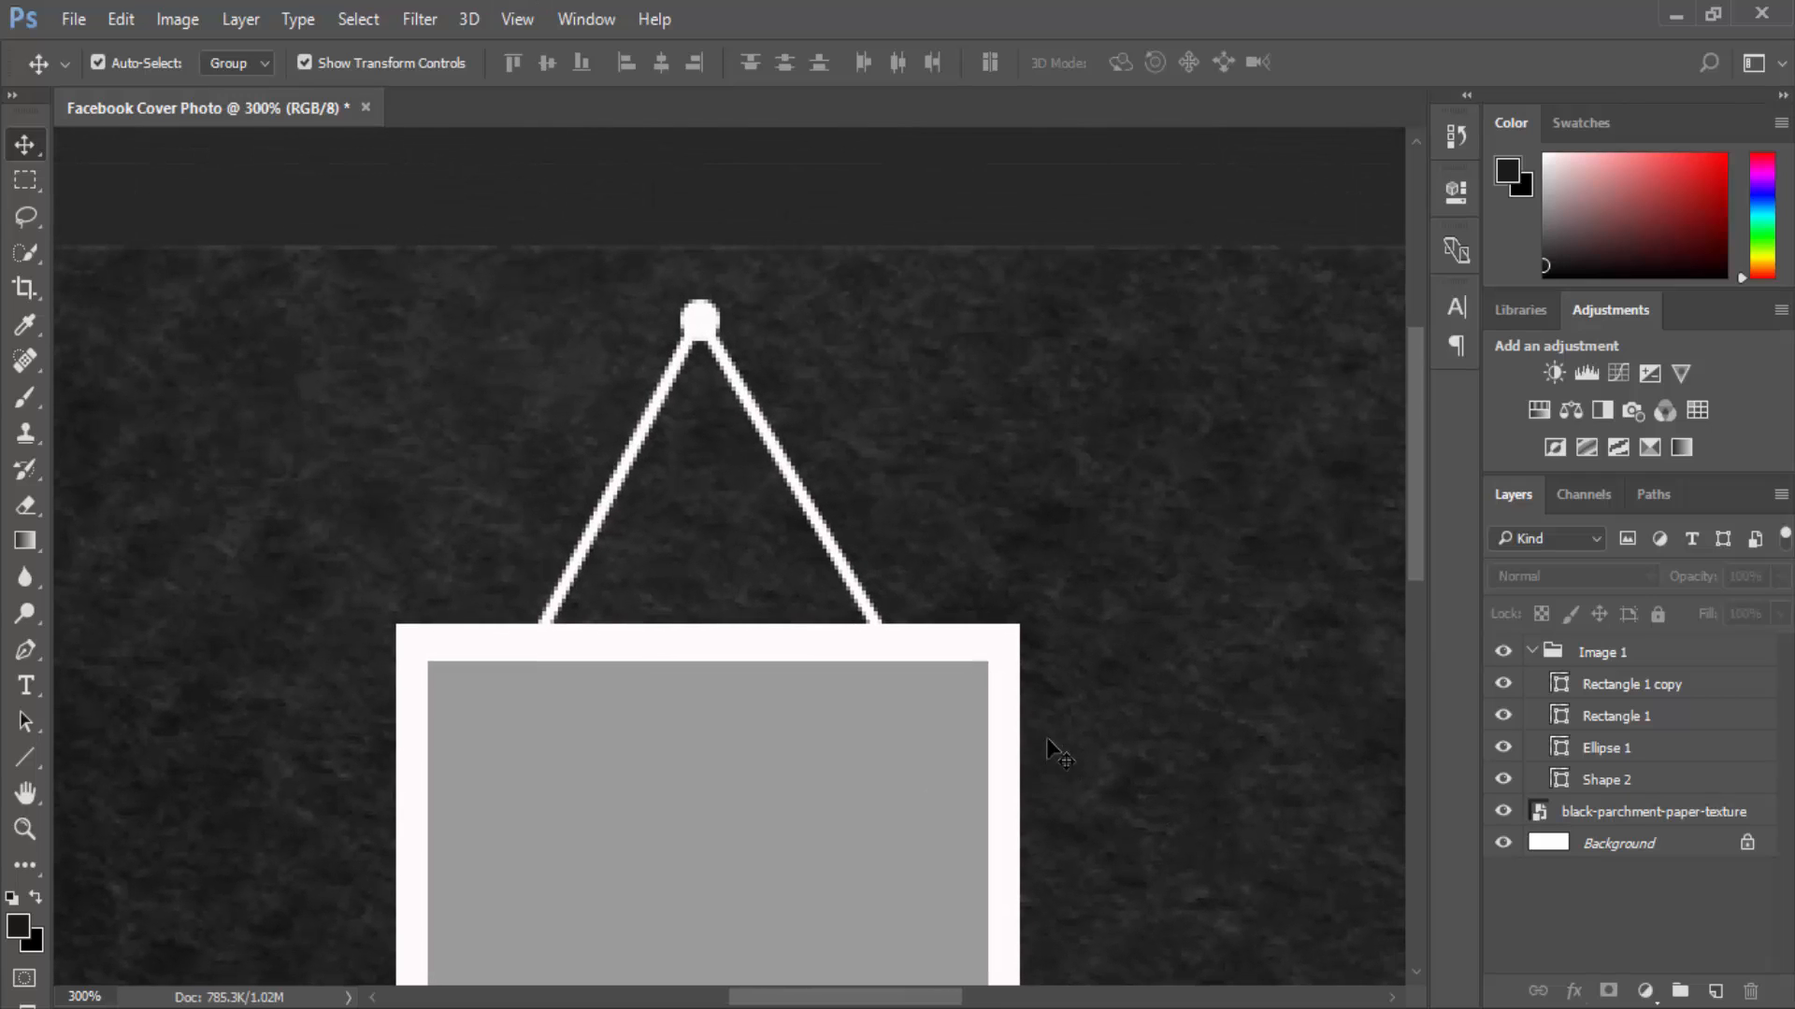
{"action": "key", "text": "ctrl"}
{"action": "left_click", "coordinate": [1591, 758], "text": "ctrl"}
{"action": "left_click", "coordinate": [1599, 781], "text": "ctrl"}
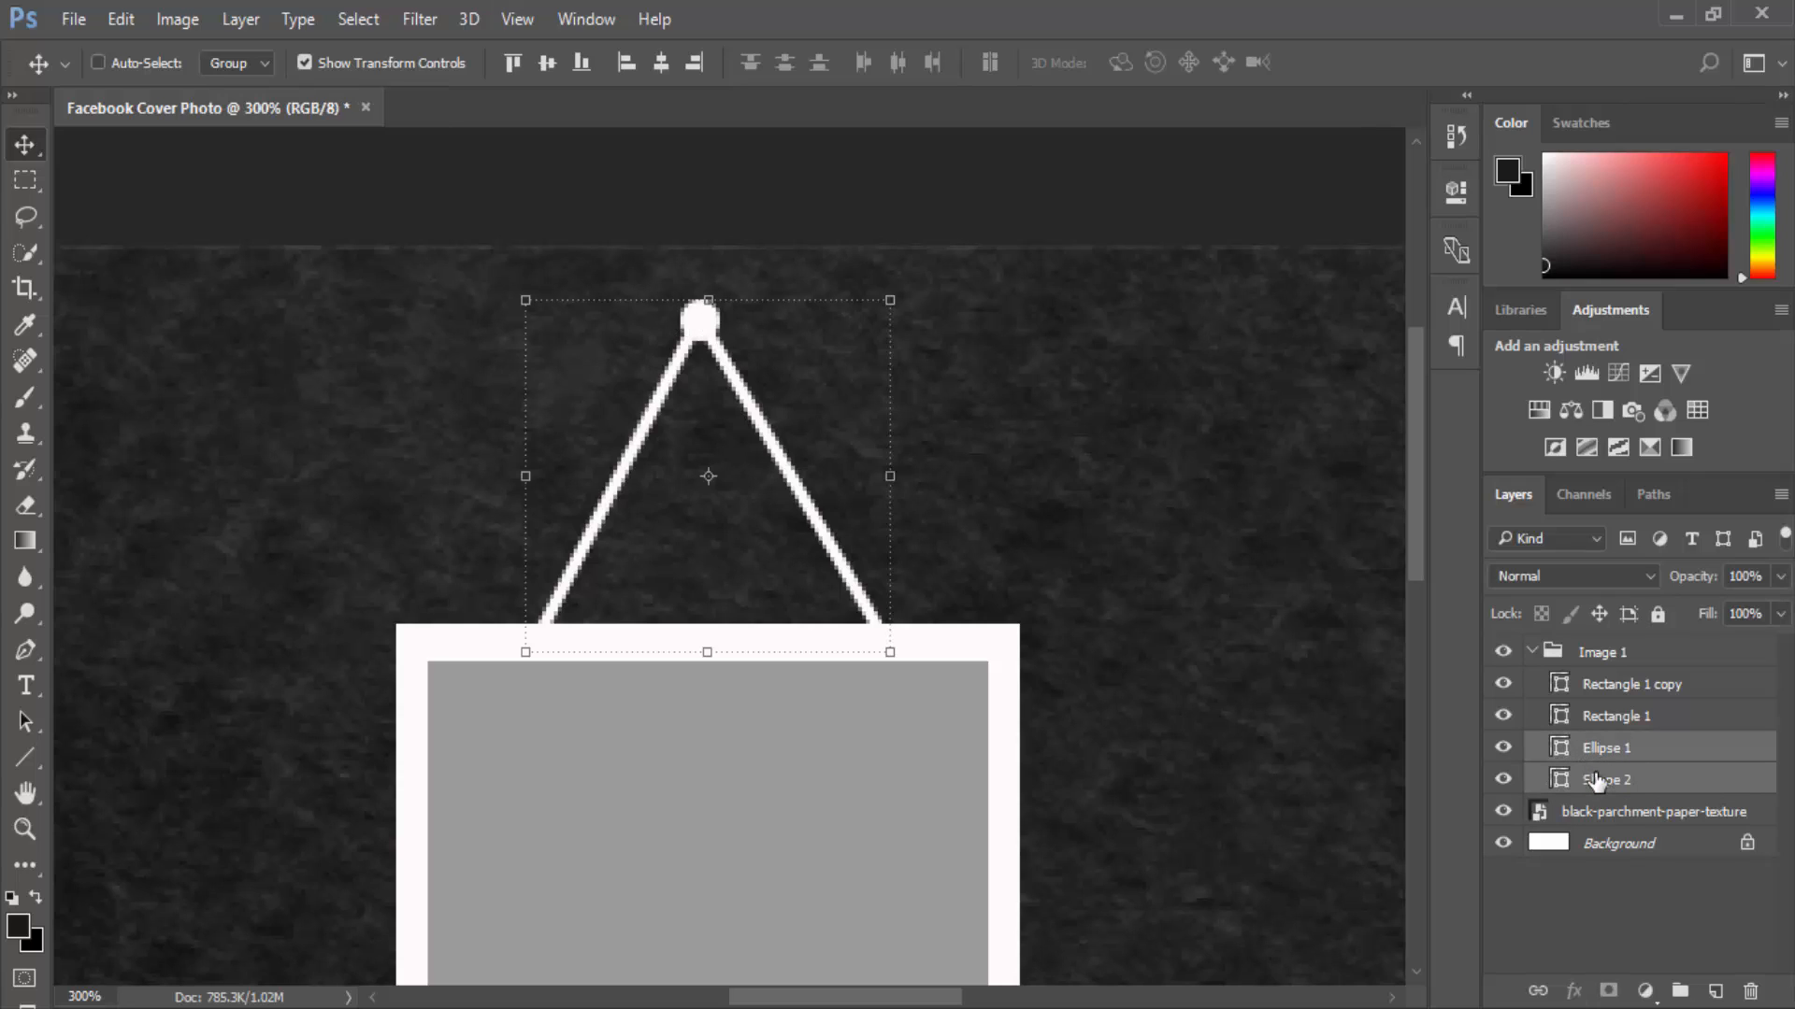
{"action": "left_click", "coordinate": [1584, 750], "text": "ctrl"}
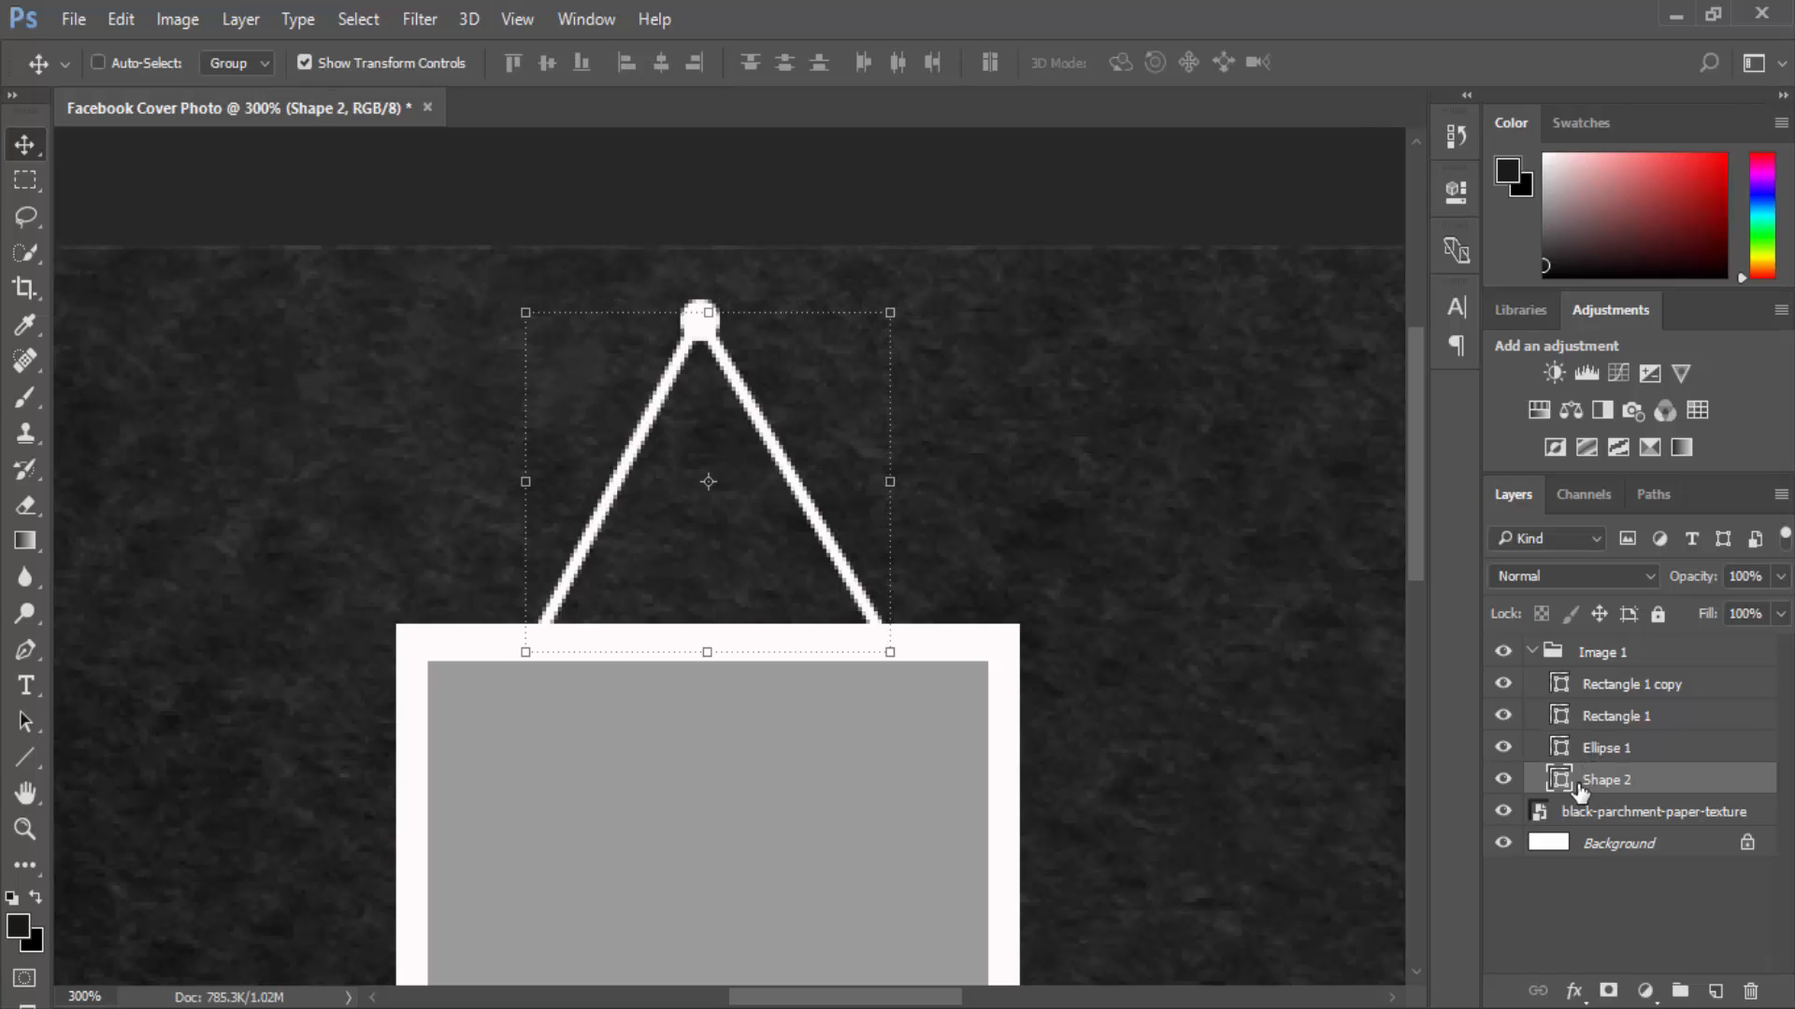
{"action": "double_click", "coordinate": [1561, 779]}
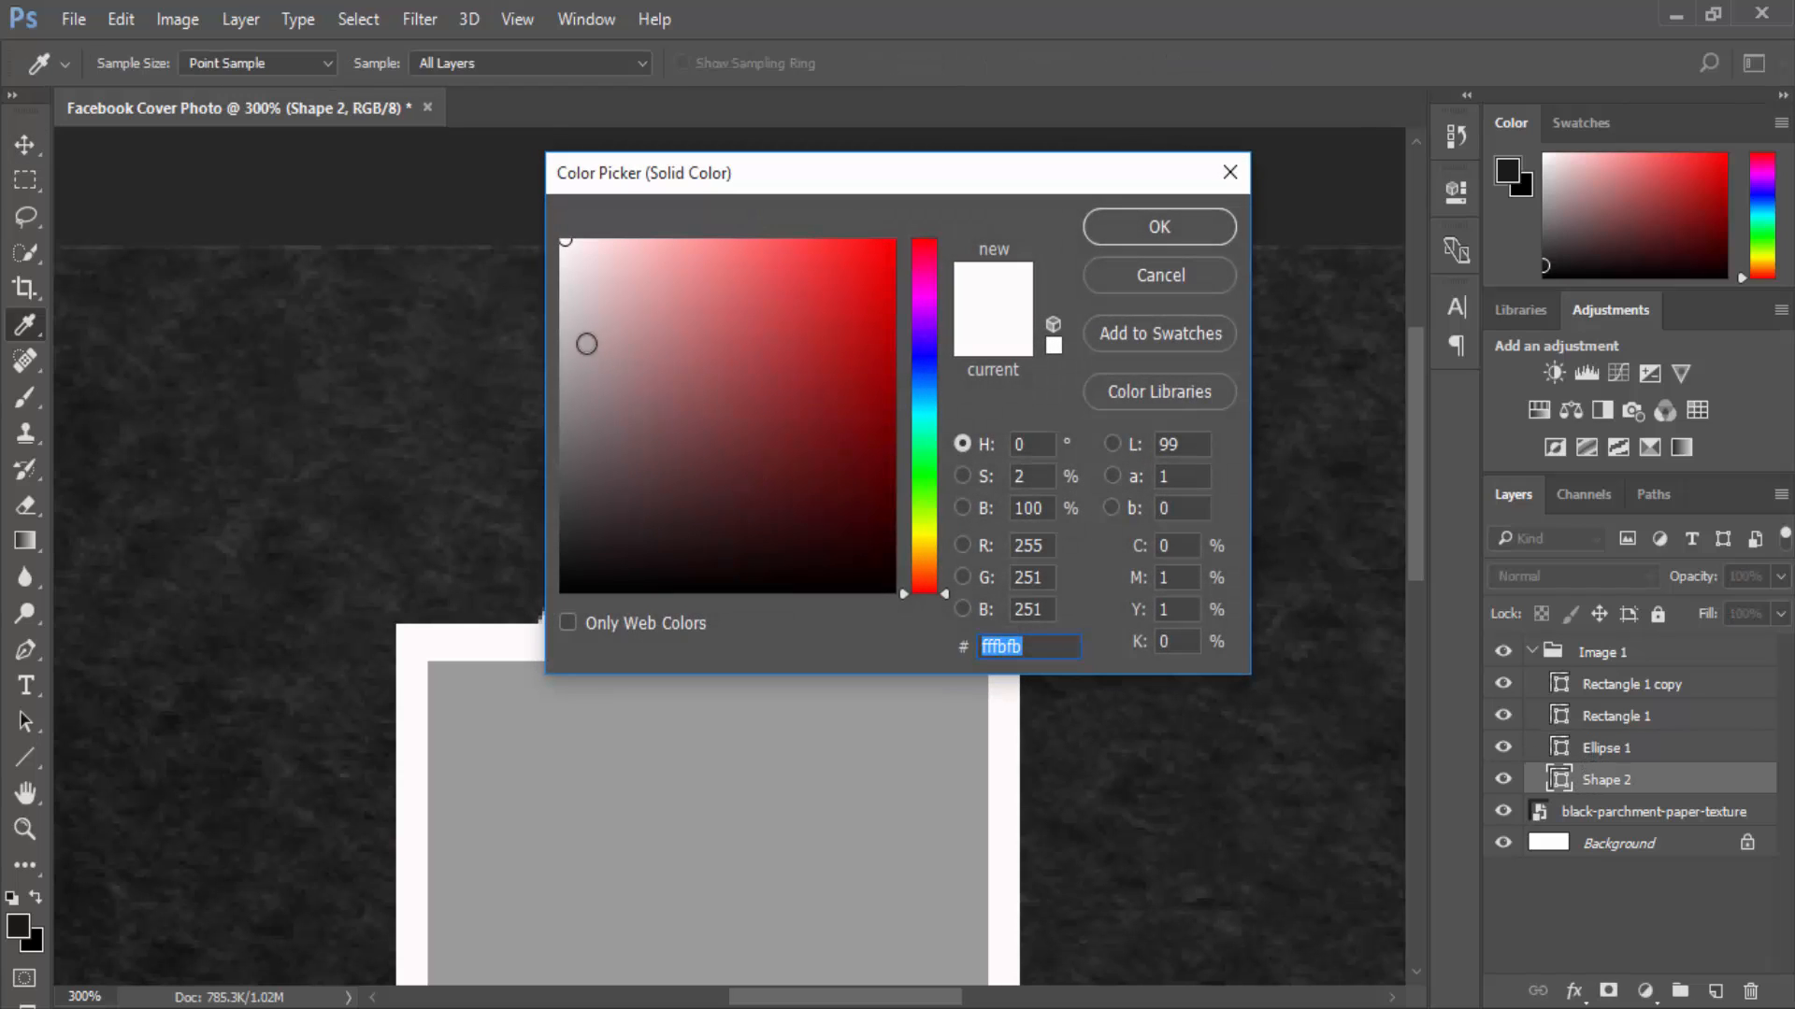
{"action": "mouse_move", "coordinate": [586, 344]}
{"action": "left_mouse_down"}
{"action": "mouse_move", "coordinate": [544, 331]}
{"action": "mouse_move", "coordinate": [559, 333]}
{"action": "left_mouse_up"}
{"action": "left_click", "coordinate": [1159, 227]}
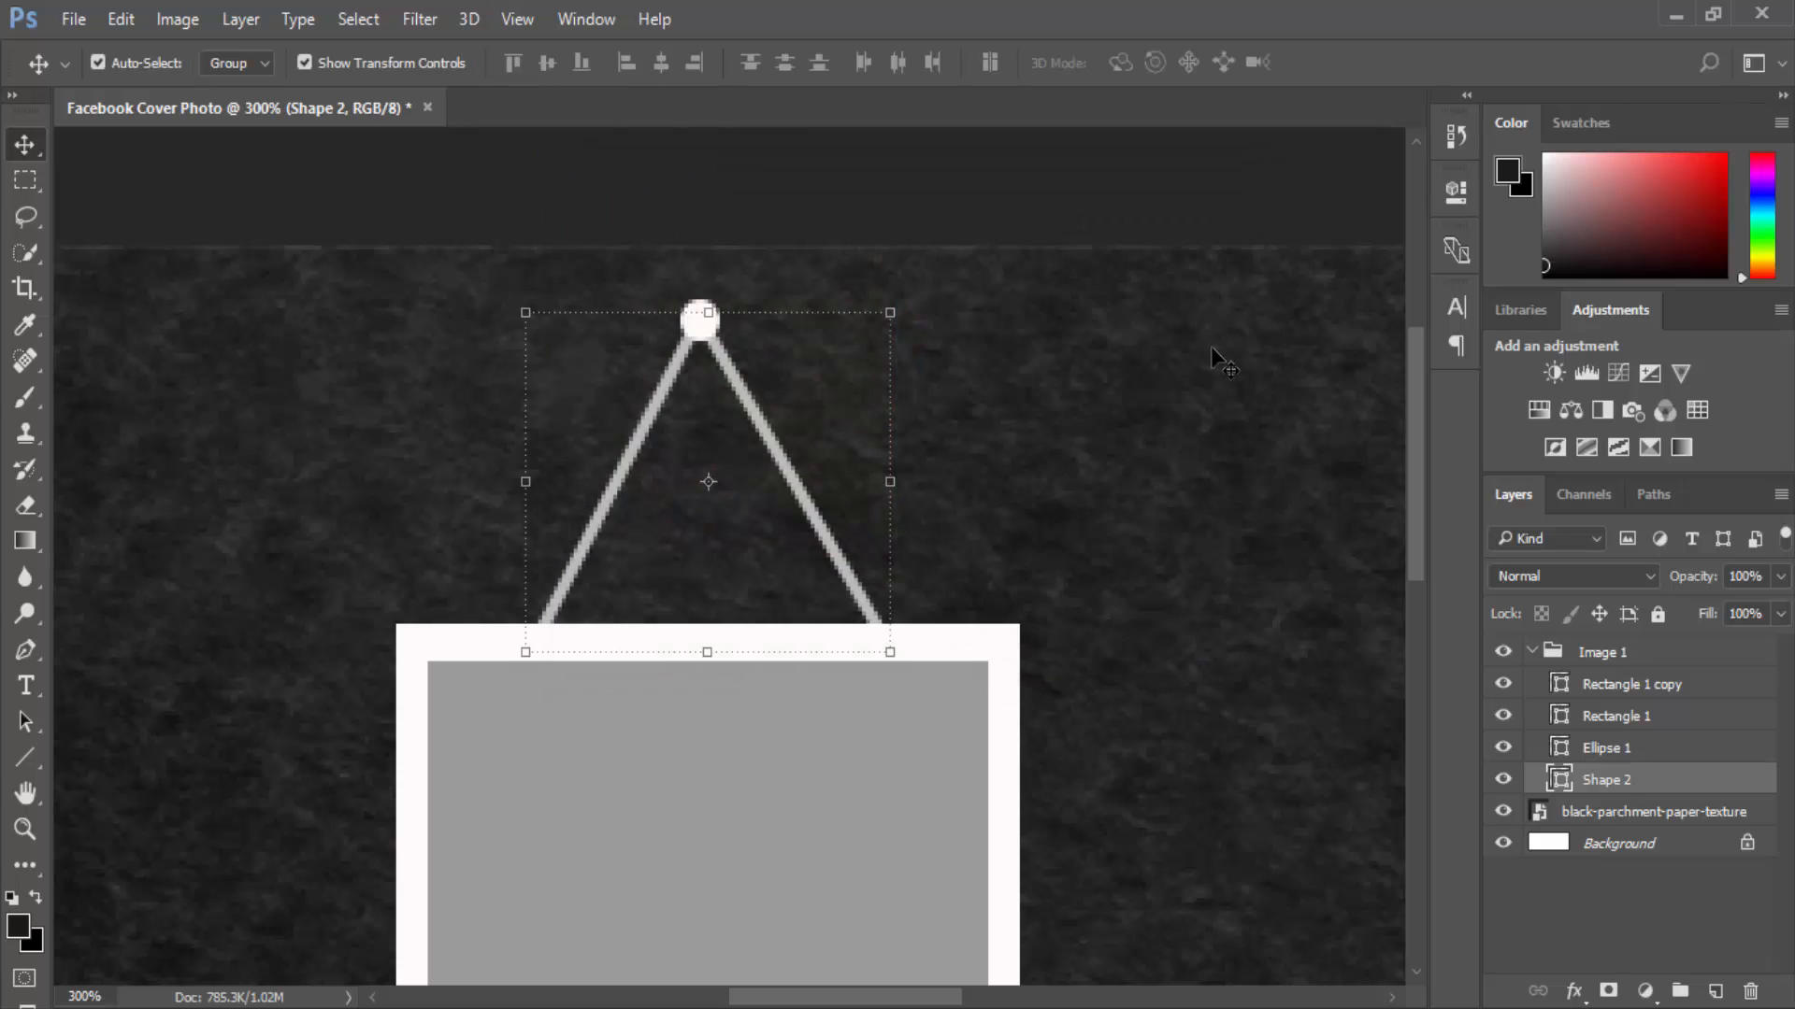
{"action": "left_click", "coordinate": [1210, 347]}
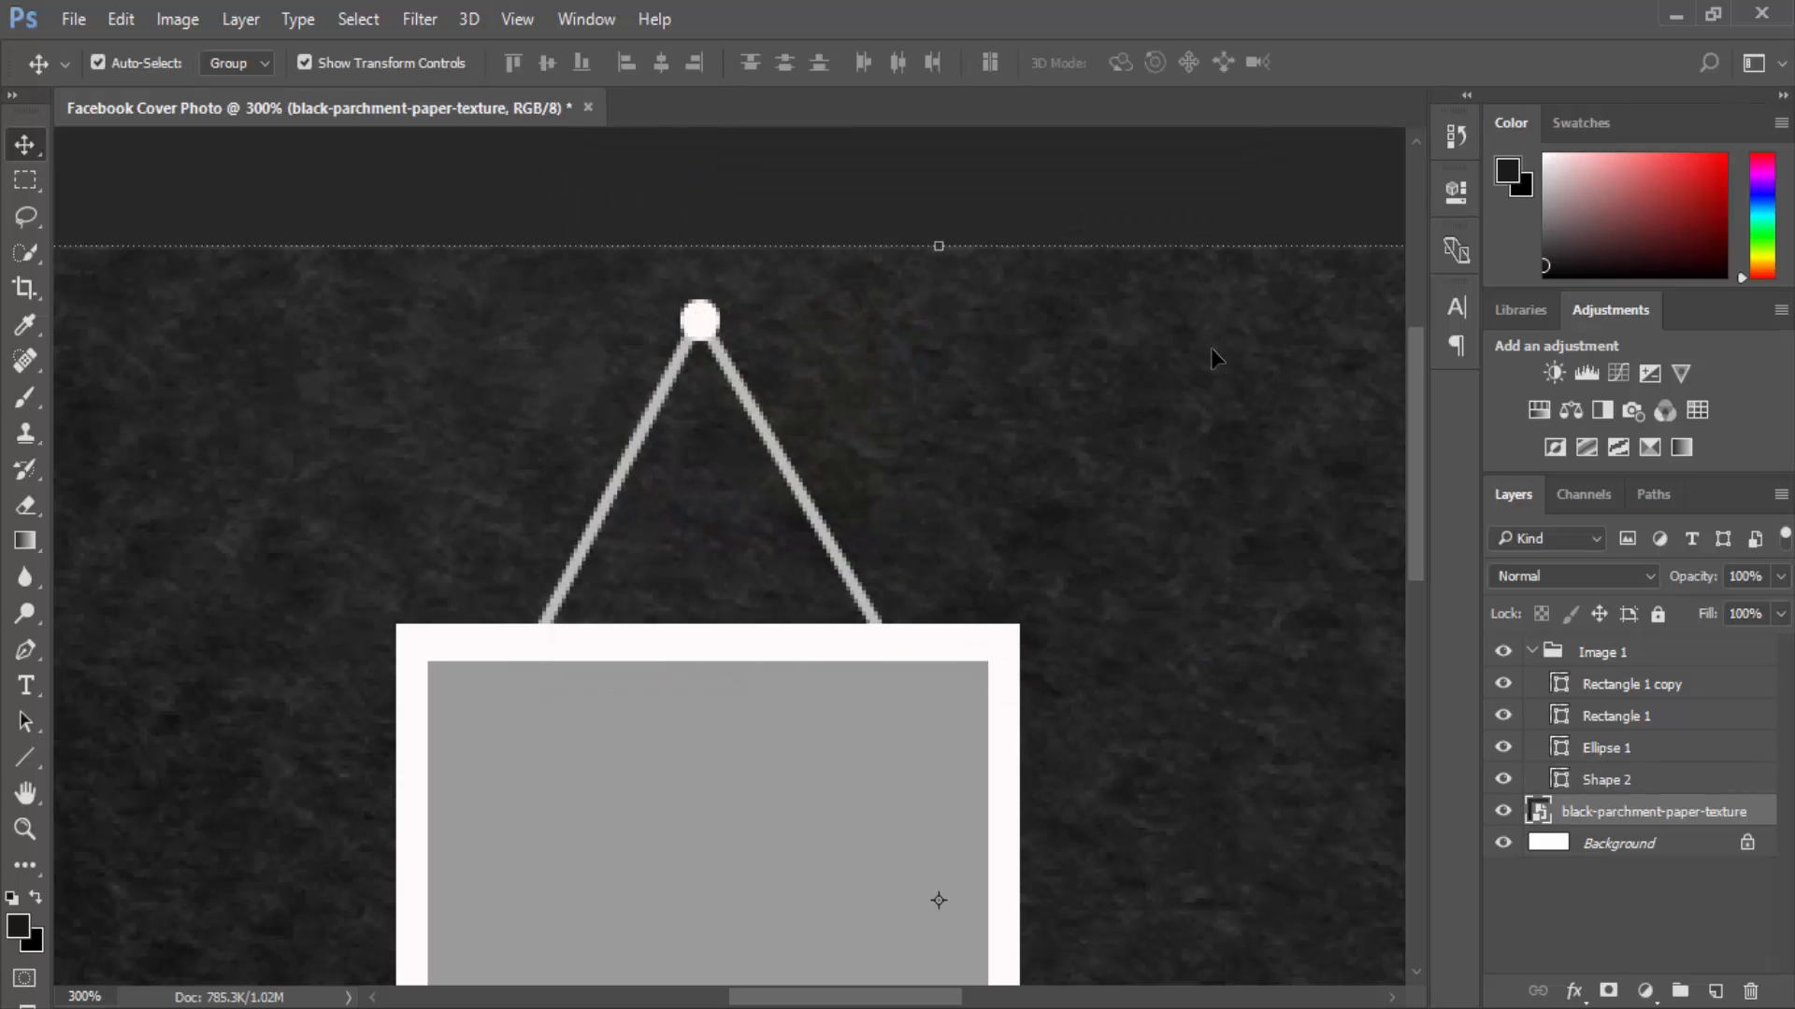
{"action": "key", "text": "ctrl+minus"}
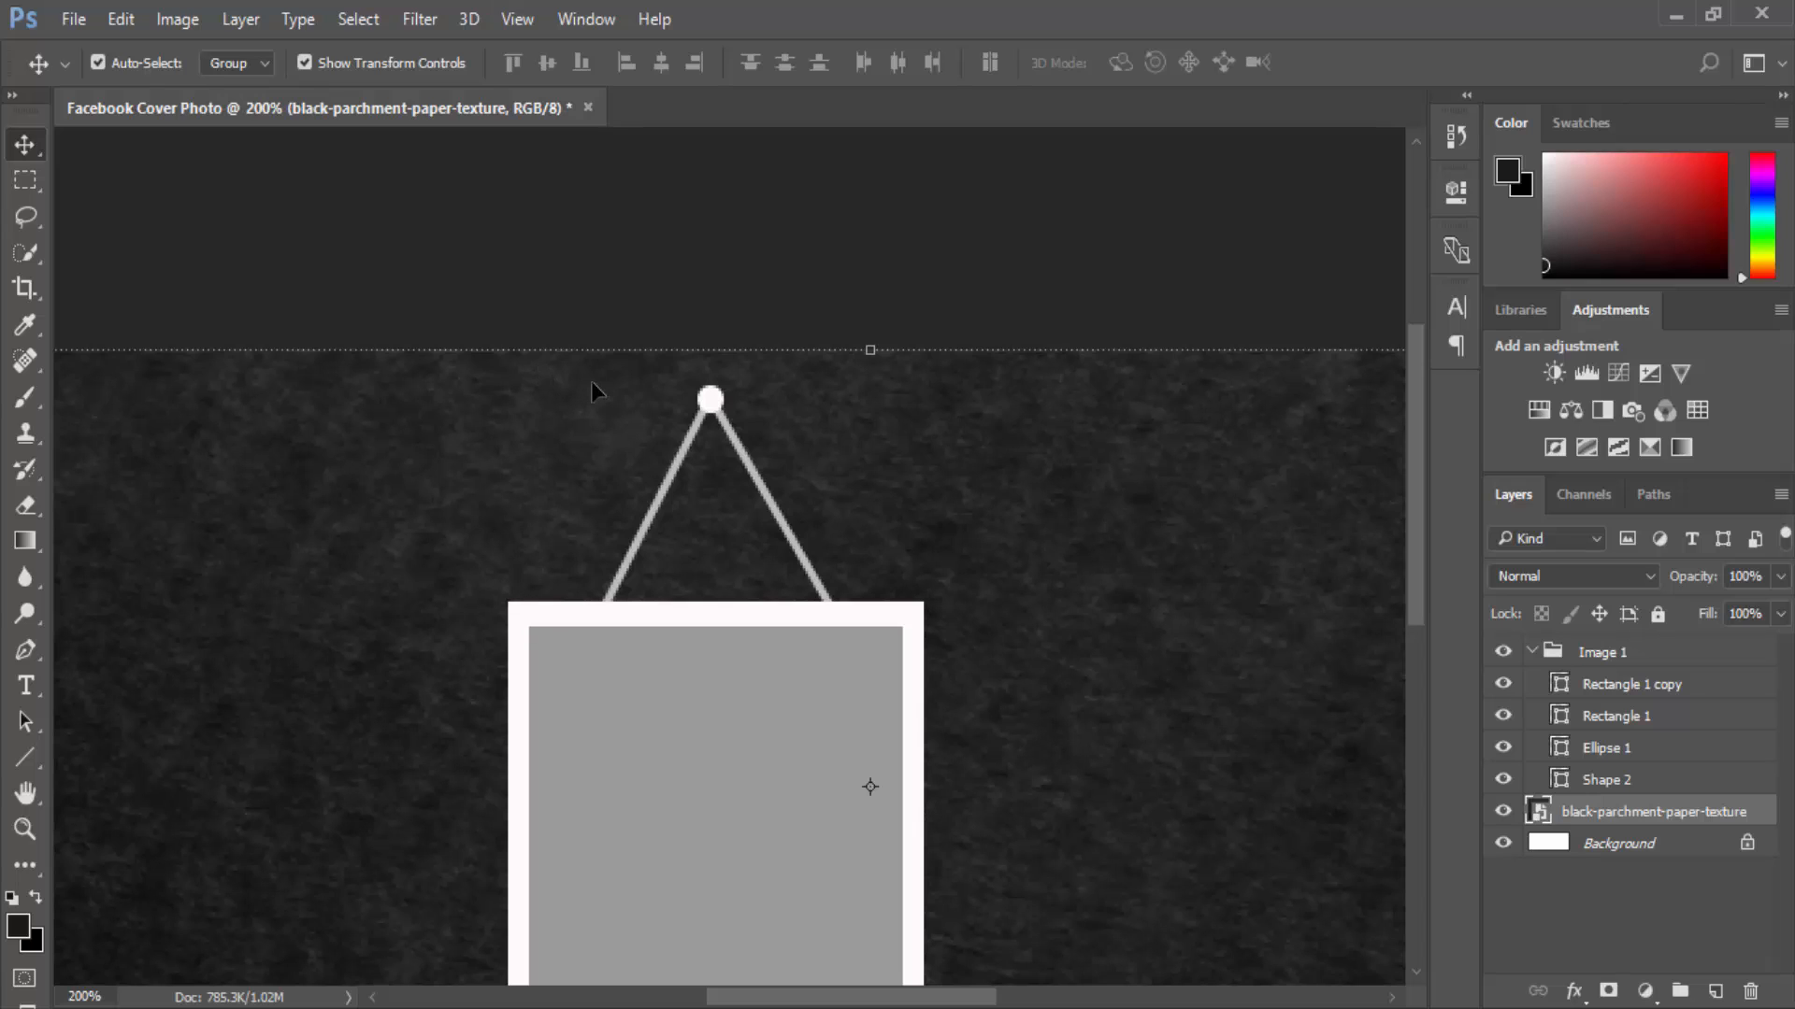
{"action": "key", "text": "ctrl+minus"}
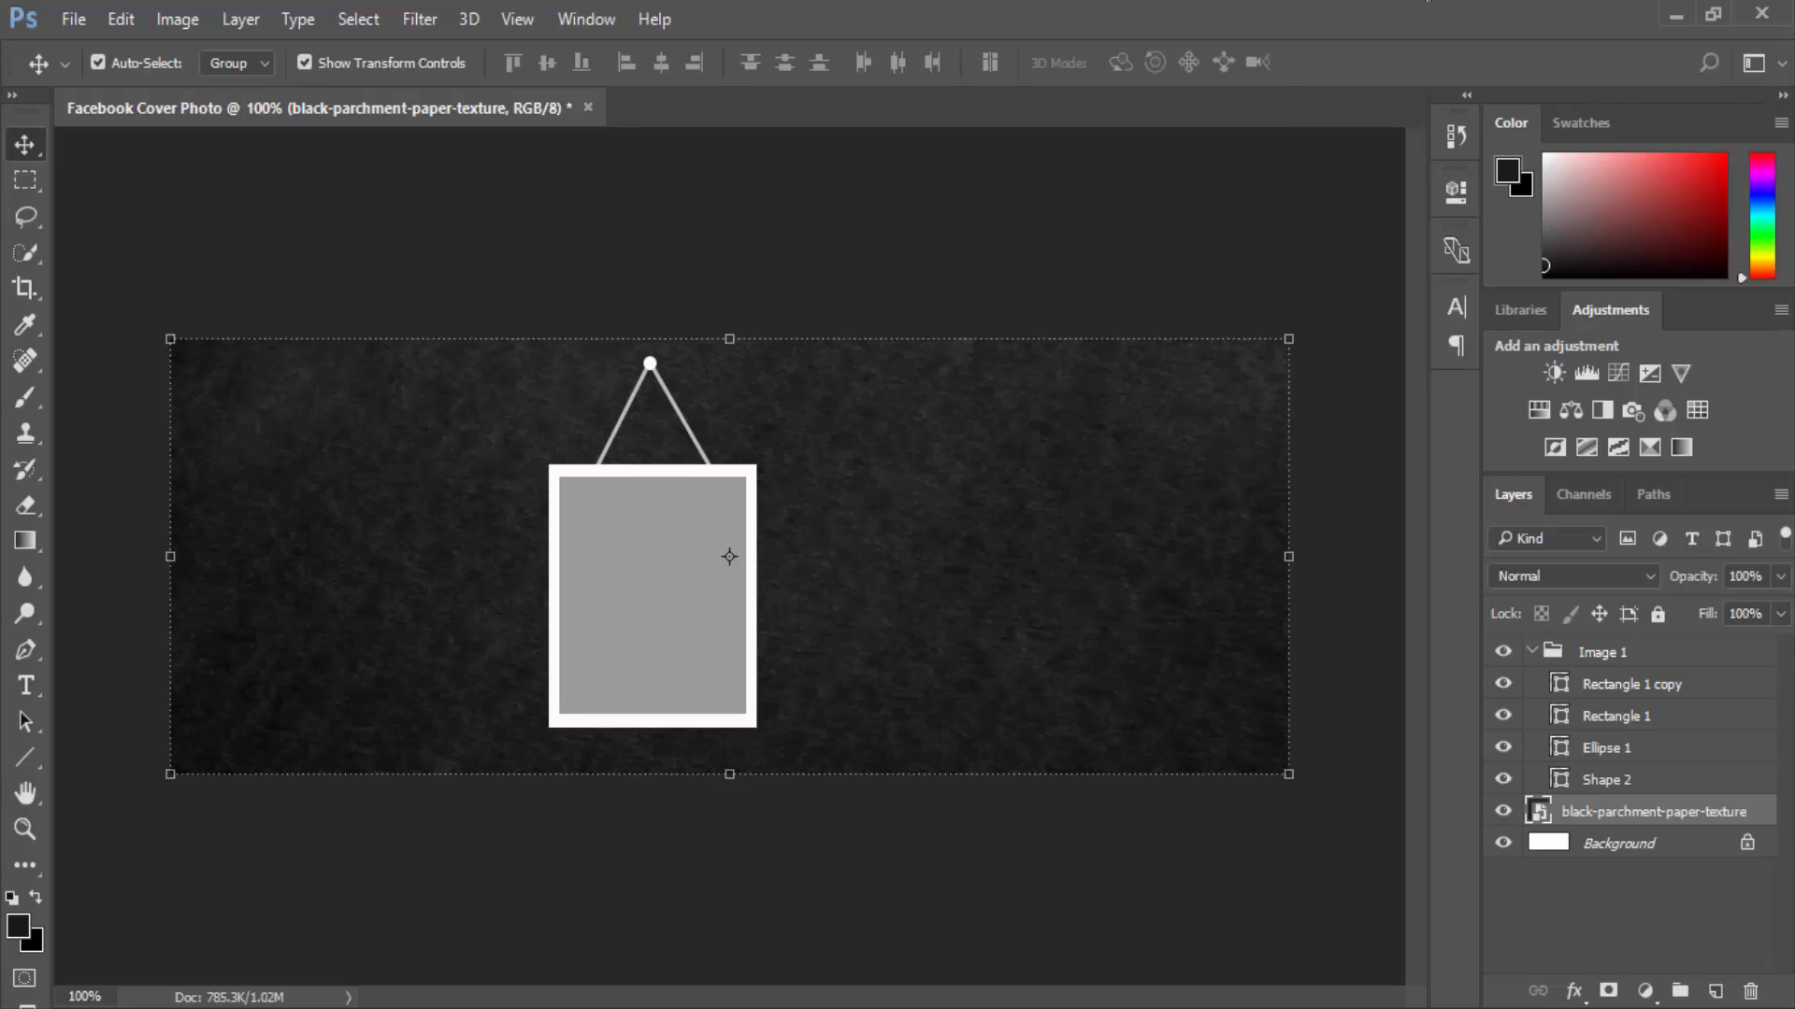
Rename the grey Rectangle 1 copy layer to 'Photo'.
{"action": "left_click", "coordinate": [1659, 696]}
{"action": "left_click", "coordinate": [1502, 685]}
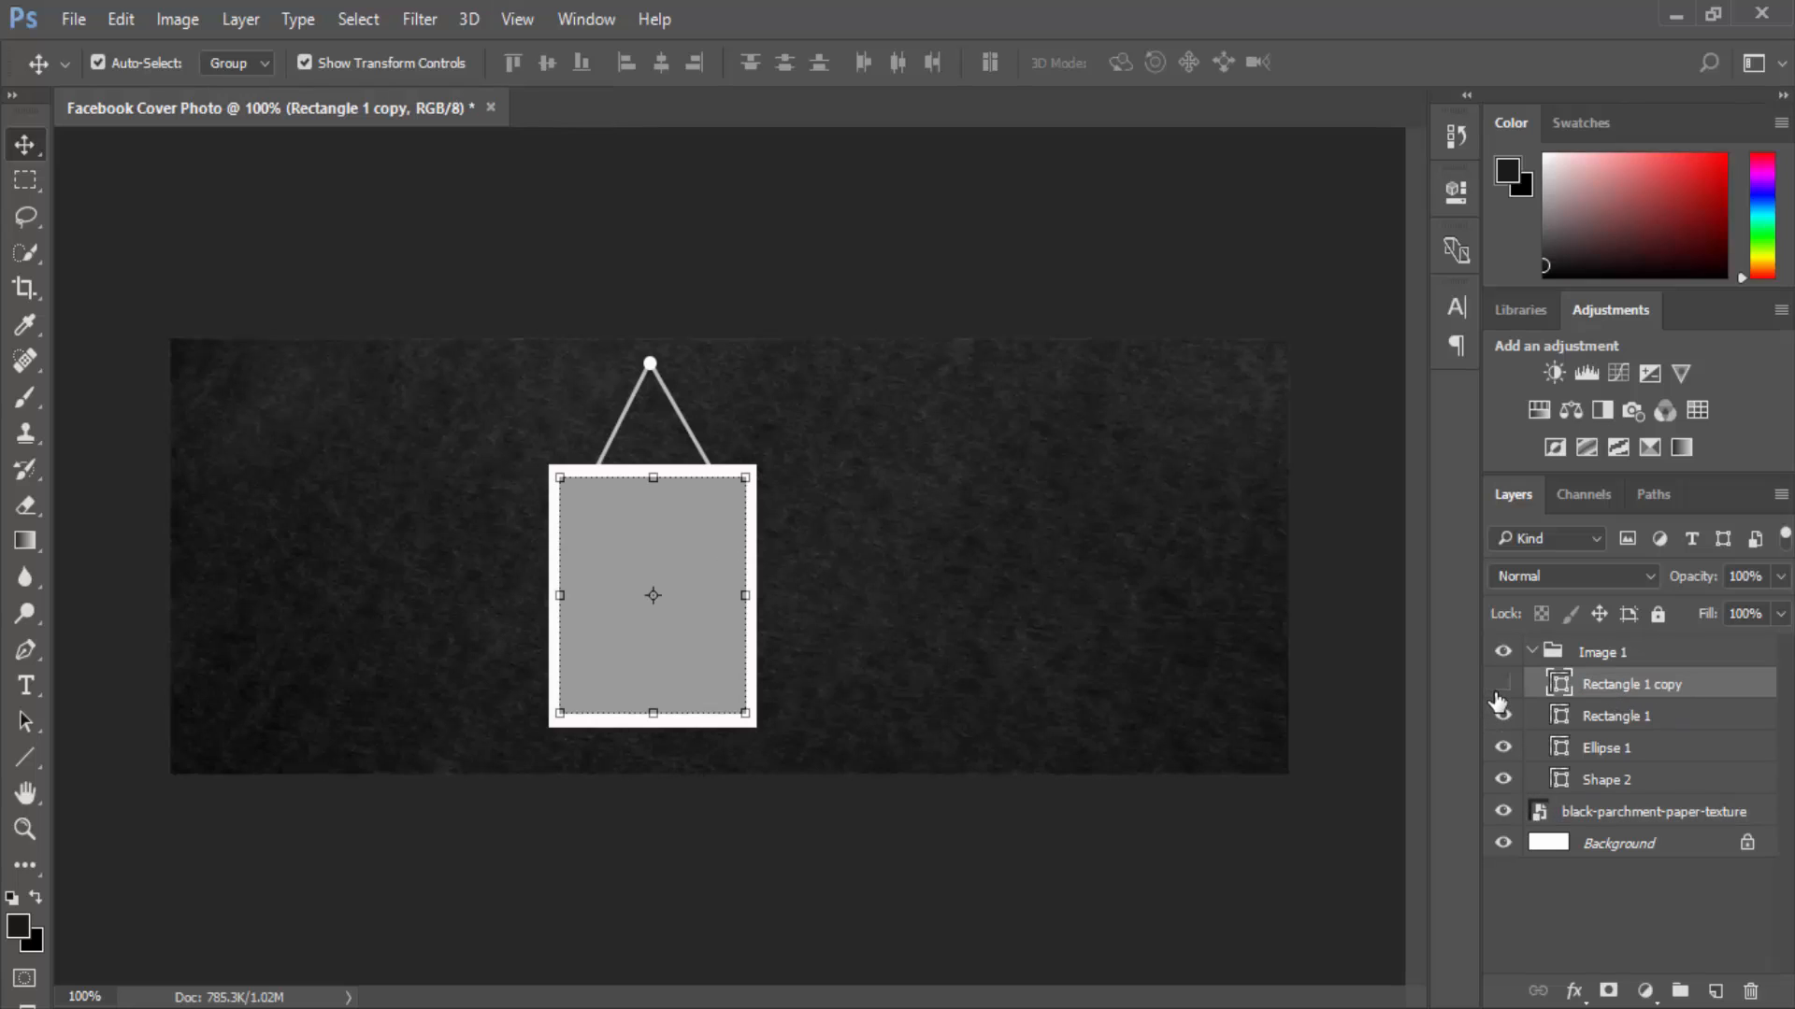
{"action": "left_click", "coordinate": [1500, 687]}
{"action": "left_click", "coordinate": [1502, 685]}
{"action": "left_click", "coordinate": [1503, 687]}
{"action": "double_click", "coordinate": [1668, 684]}
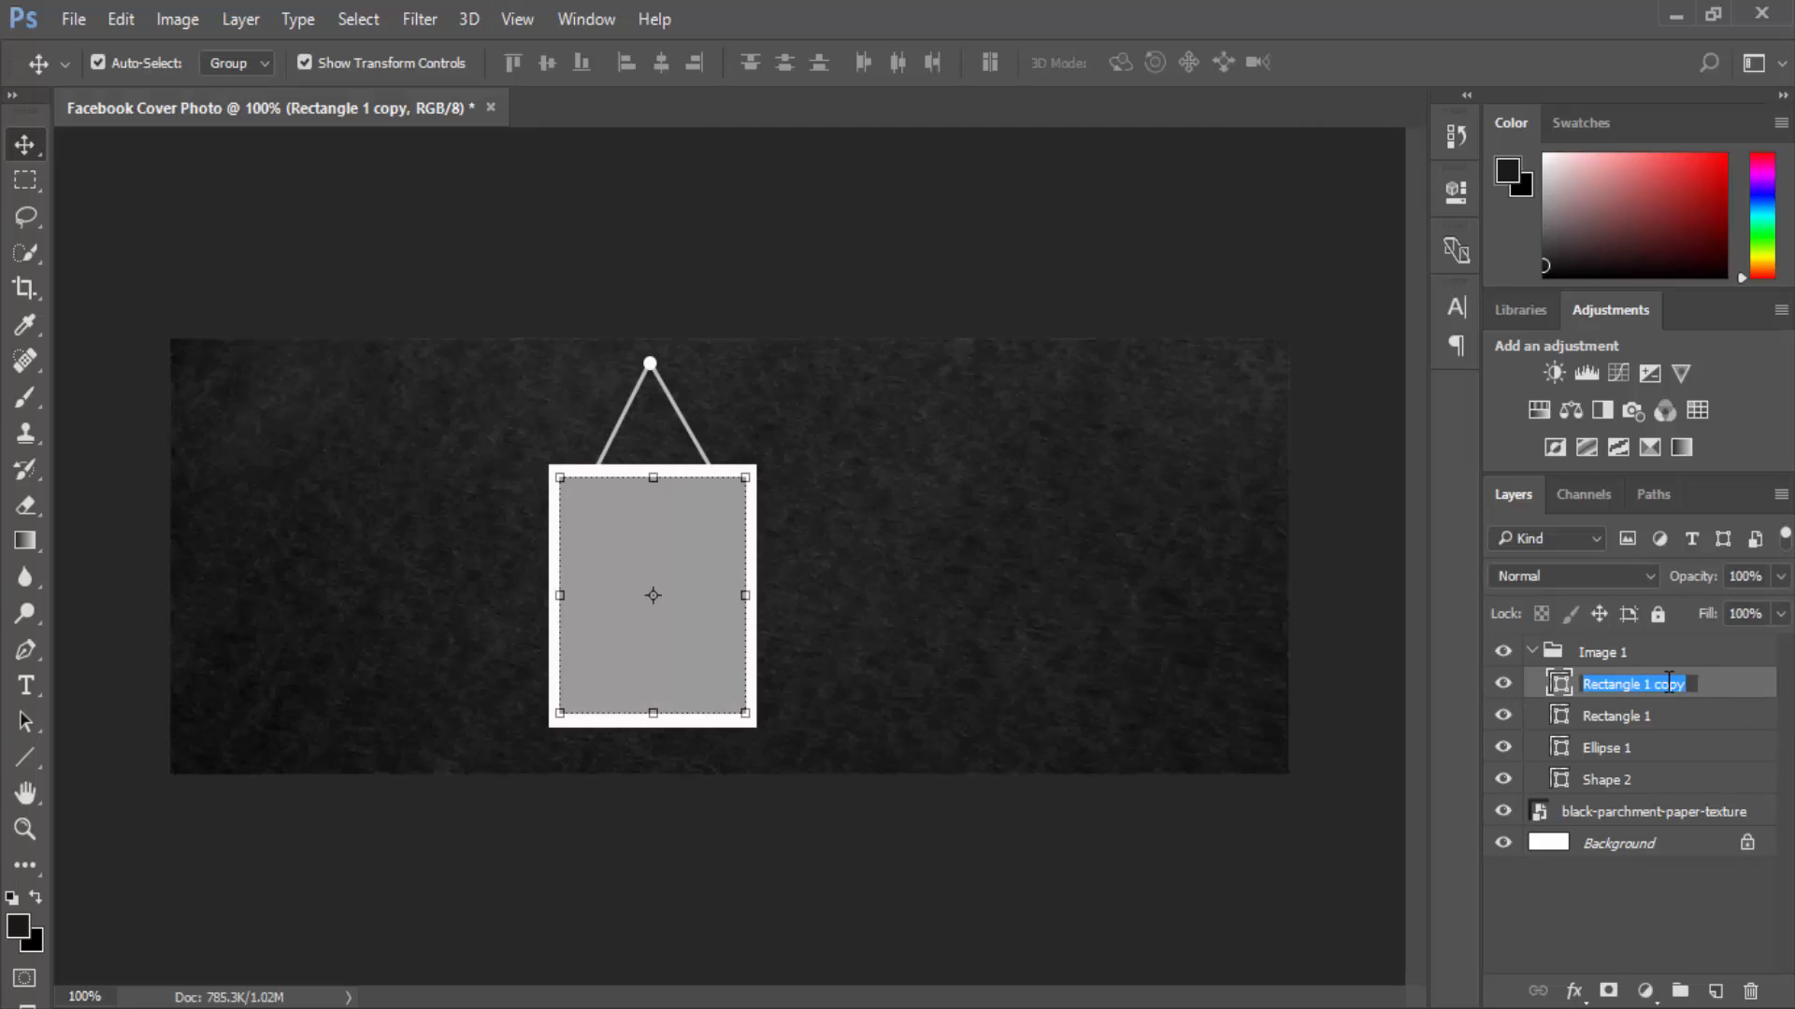
{"action": "type", "text": "Photo"}
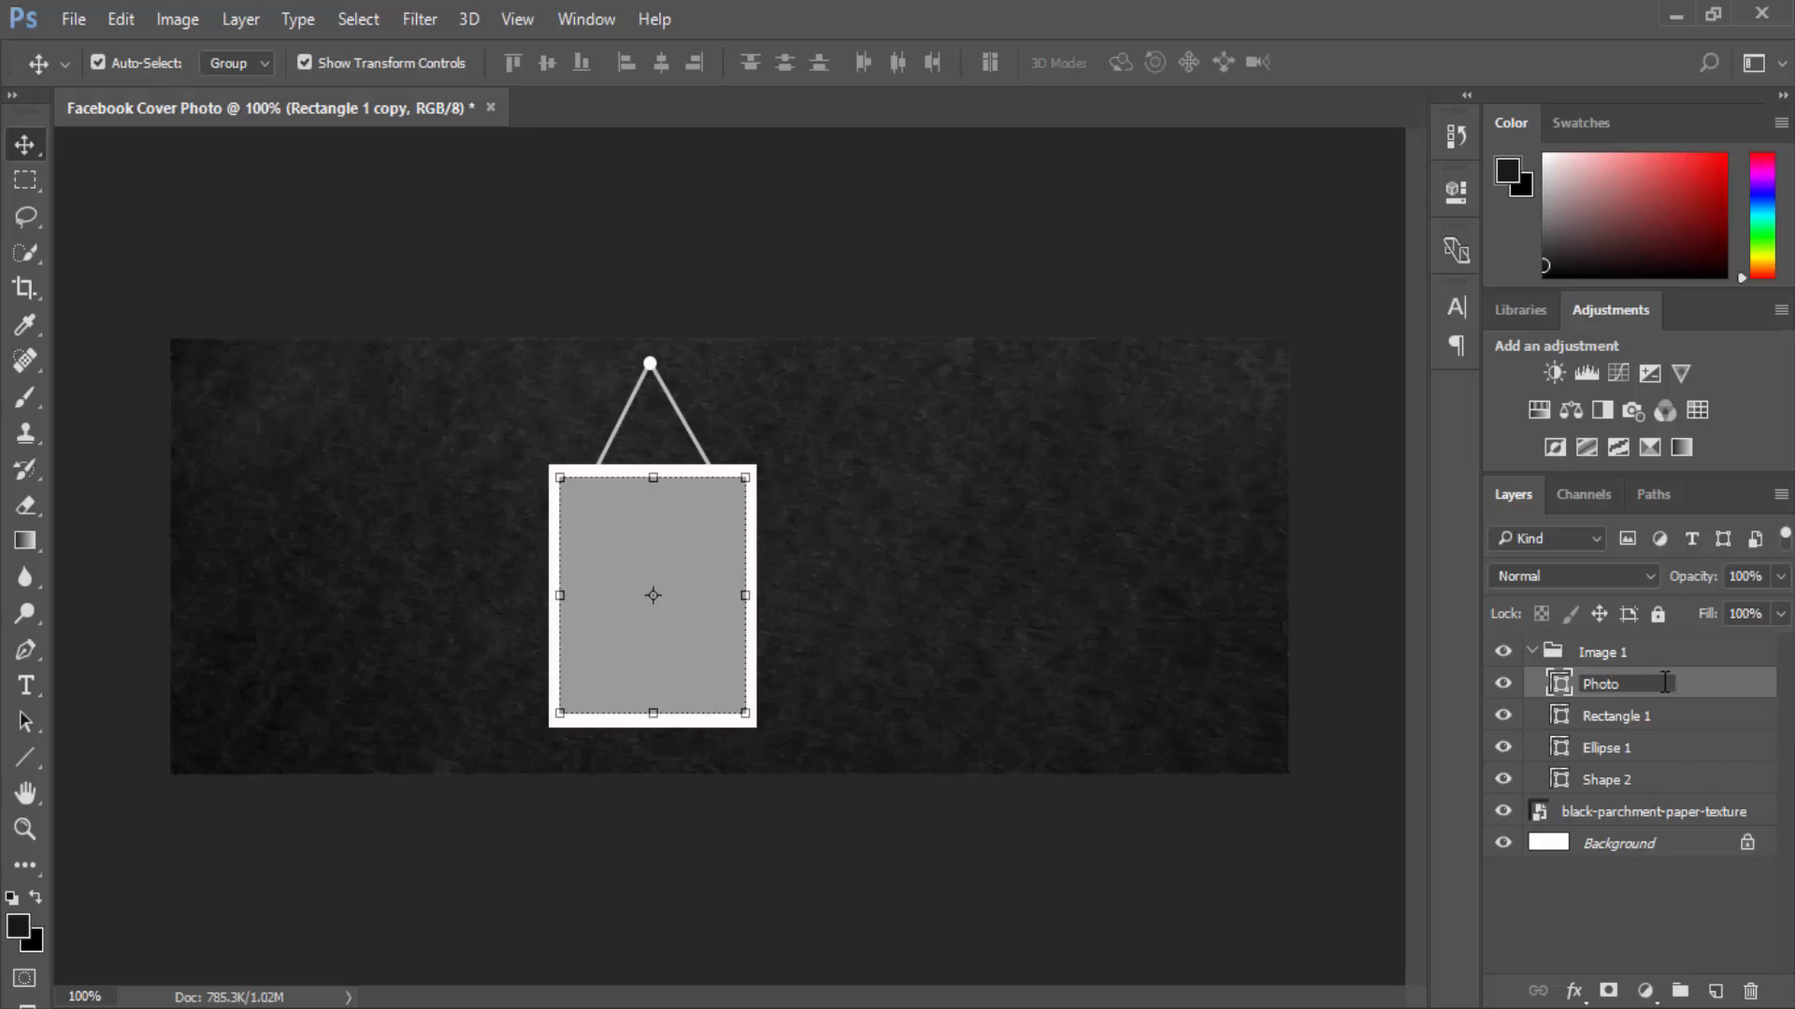
{"action": "left_click", "coordinate": [1631, 746]}
Group Rectangle 1, Ellipse 1 and Shape 2 as Group 1, then collapse Image 1.
{"action": "left_click", "coordinate": [1631, 718]}
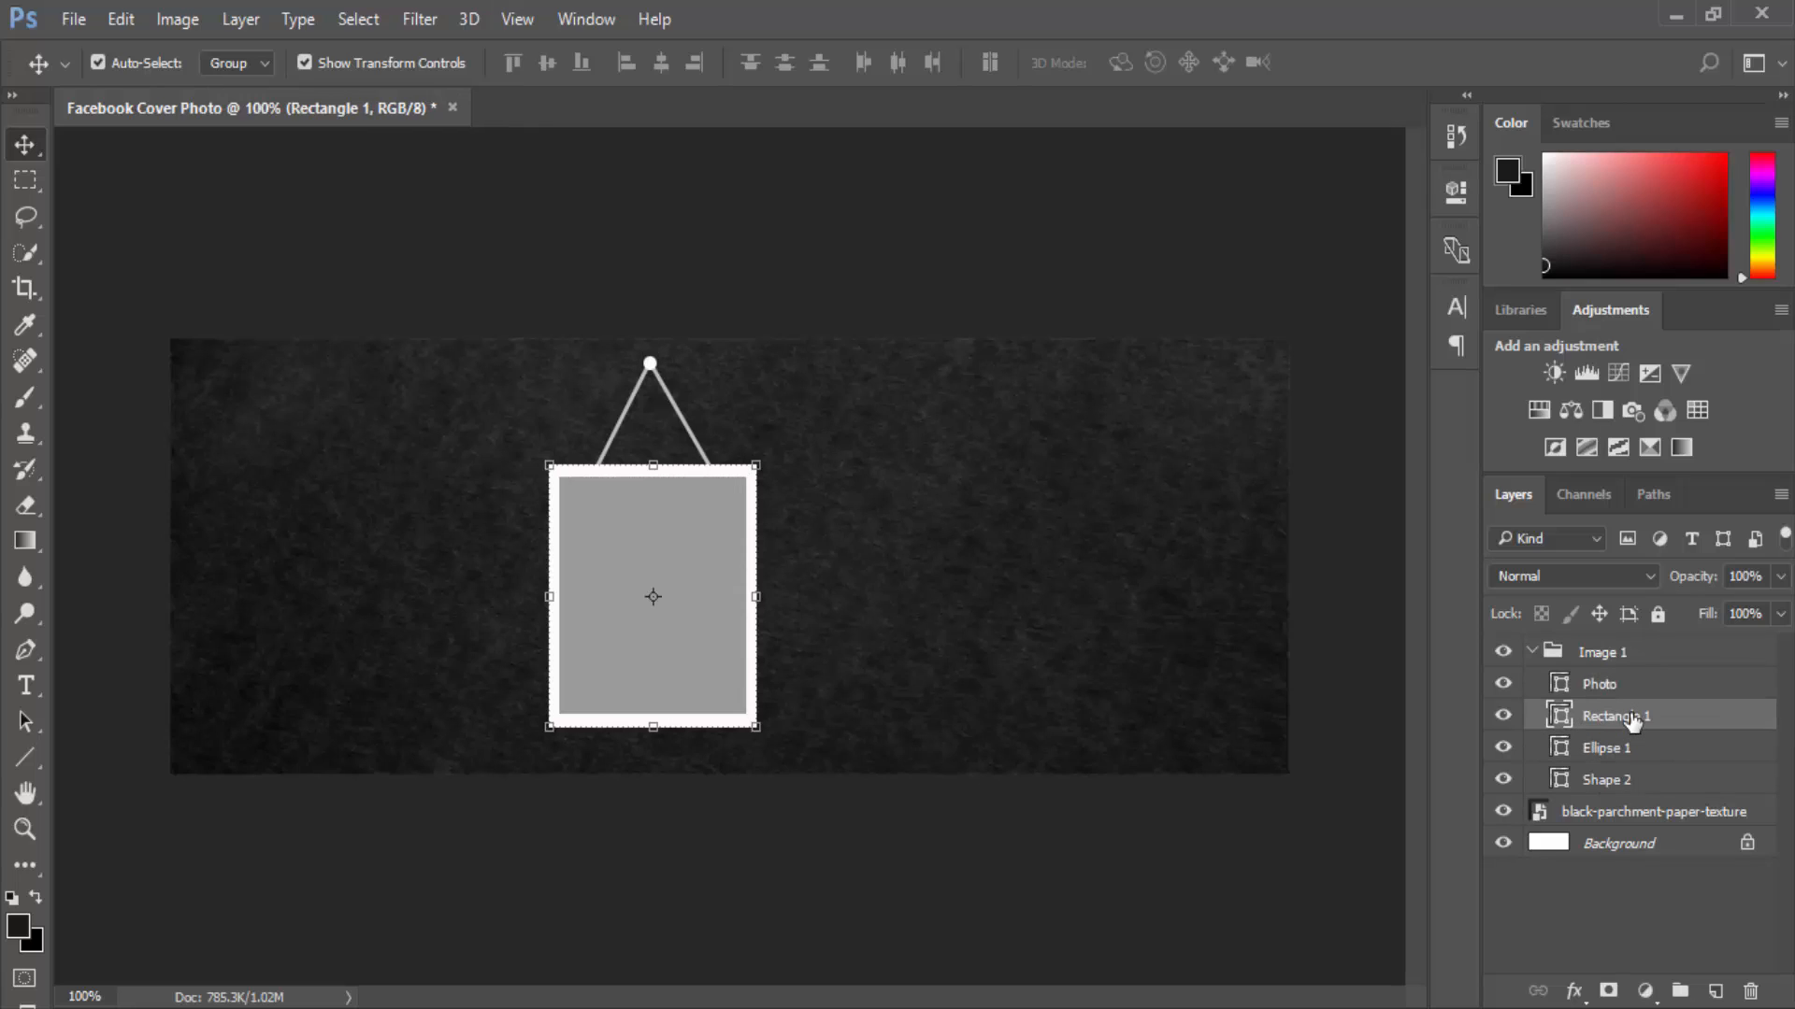
{"action": "left_click", "coordinate": [1630, 747], "text": "ctrl"}
{"action": "left_click", "coordinate": [1630, 781], "text": "ctrl"}
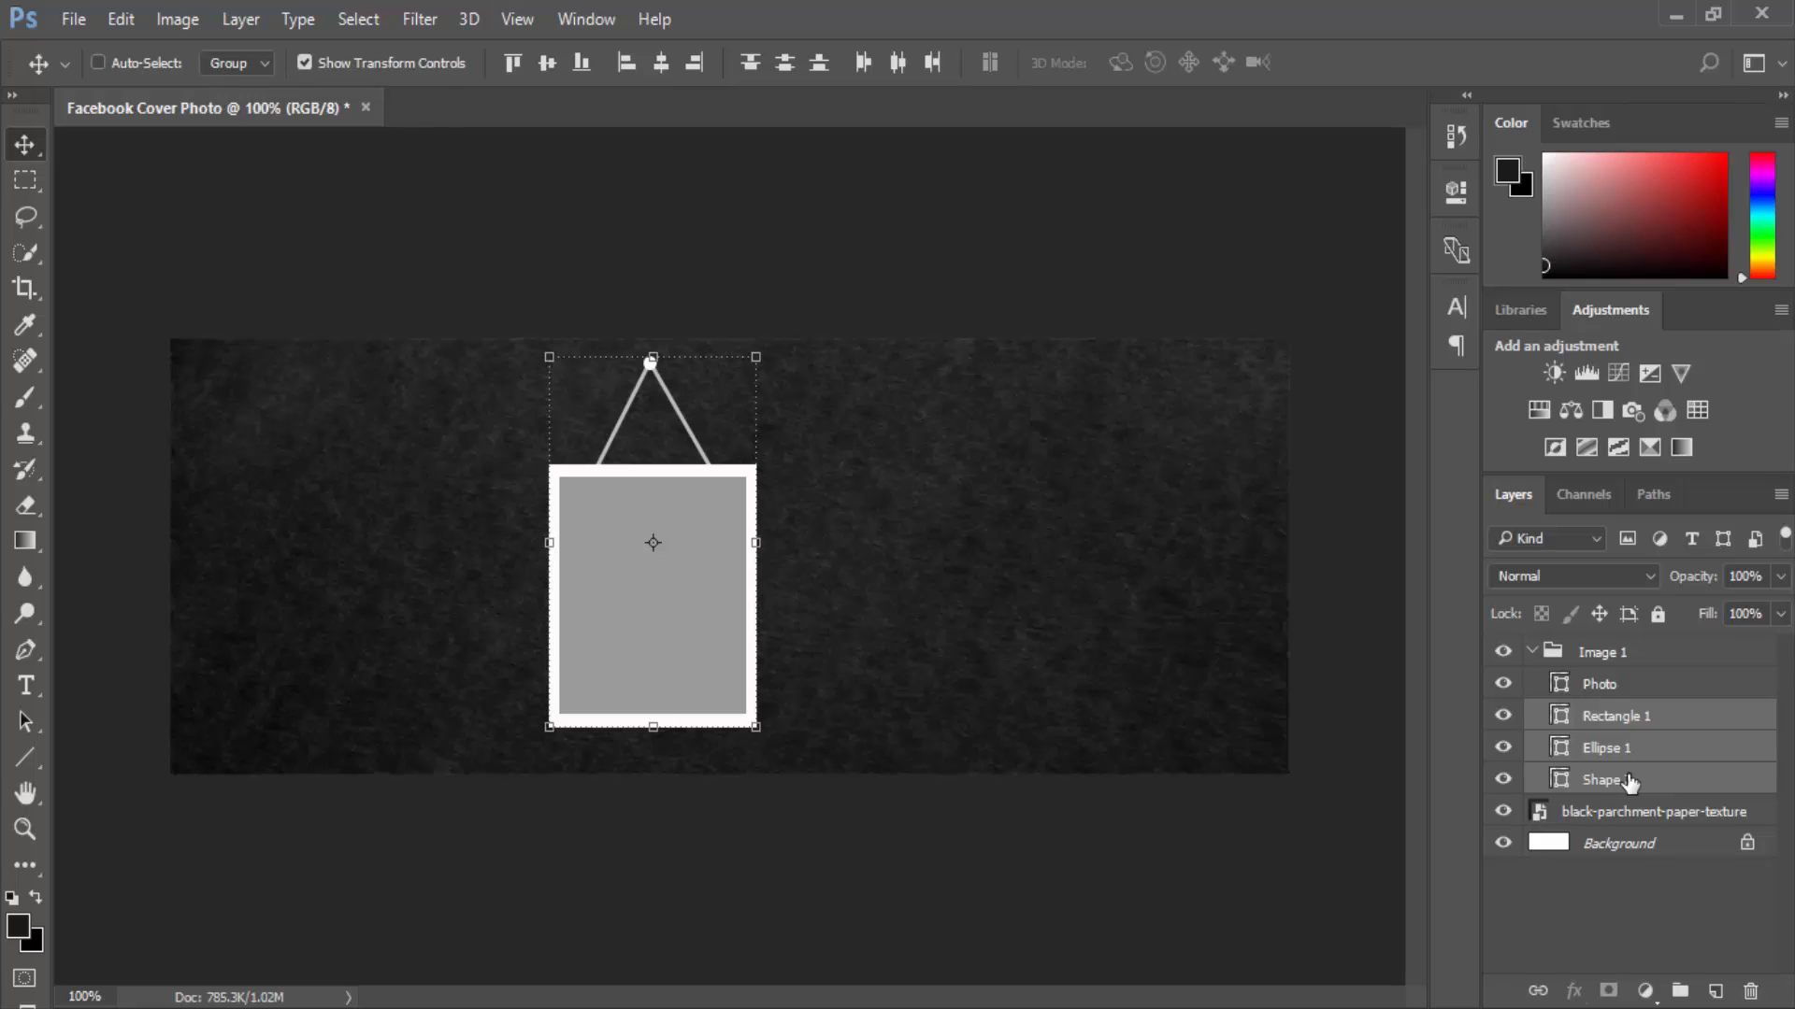
{"action": "key", "text": "ctrl+g"}
{"action": "left_click", "coordinate": [1610, 685]}
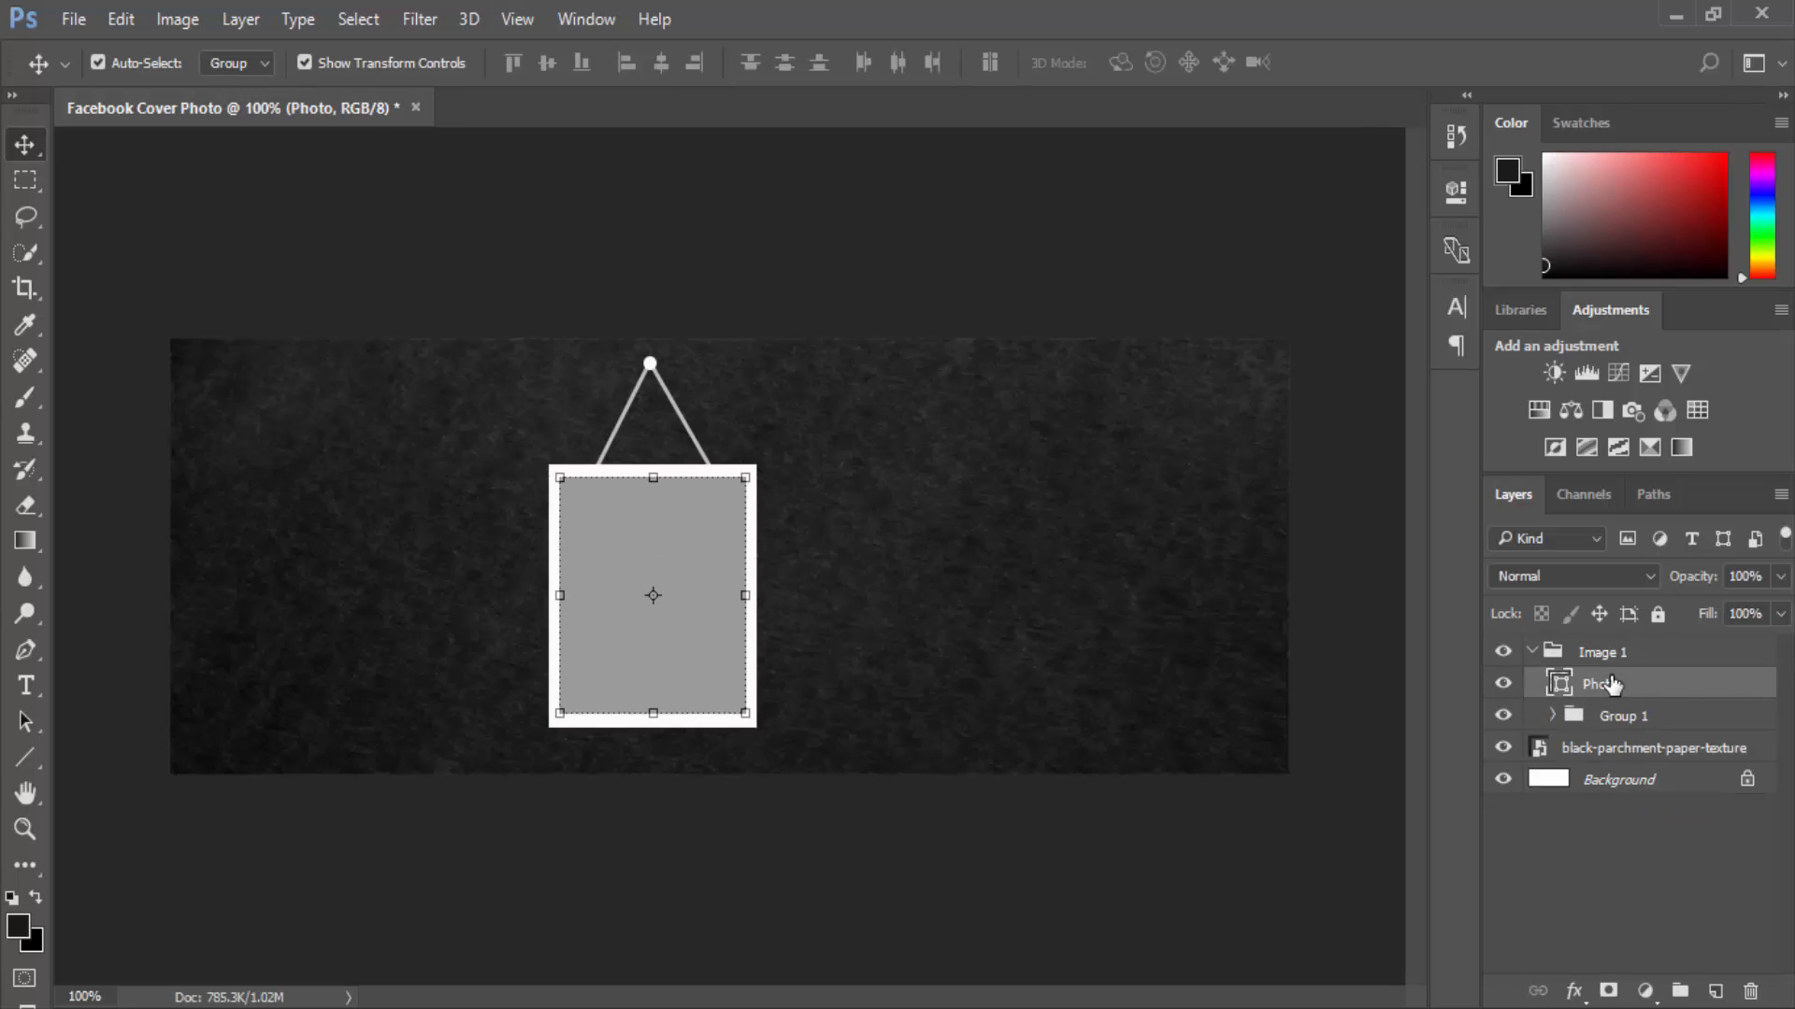
{"action": "left_click", "coordinate": [1552, 653]}
{"action": "left_click", "coordinate": [1531, 651]}
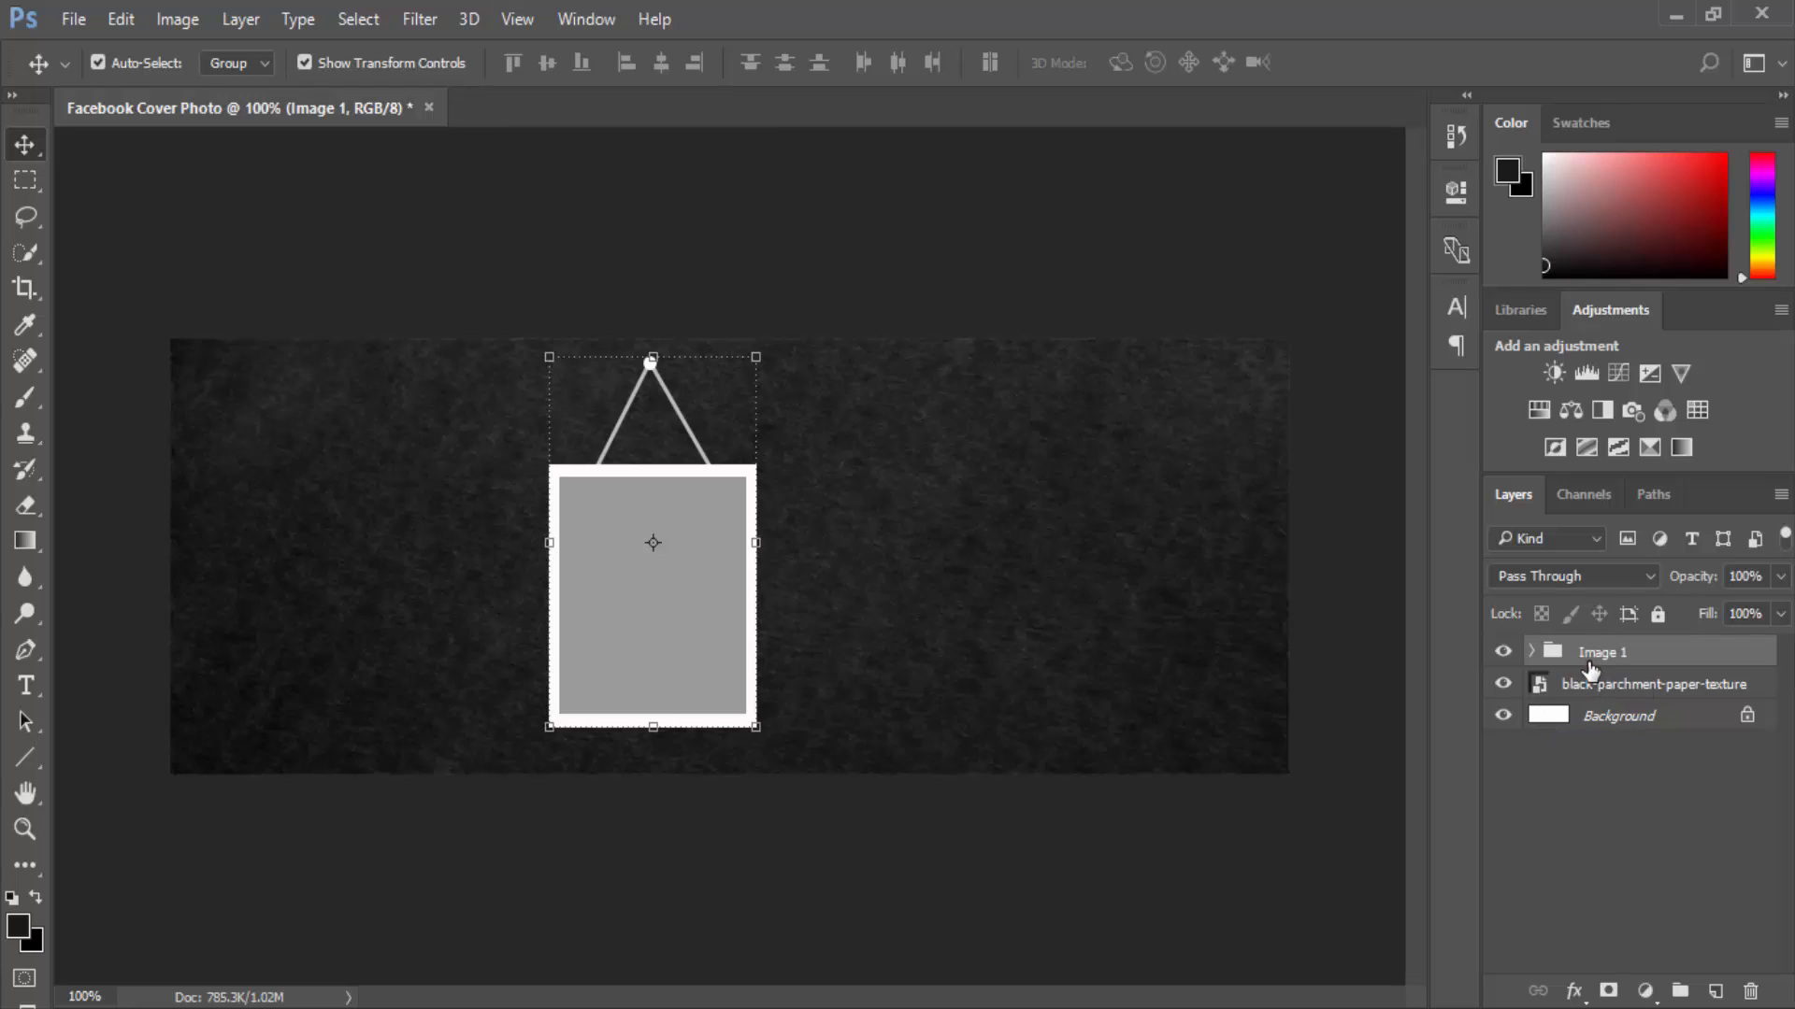
Expand the Image 1 group to list its Photo layer and the collapsed Group 1.
{"action": "right_click", "coordinate": [1589, 665]}
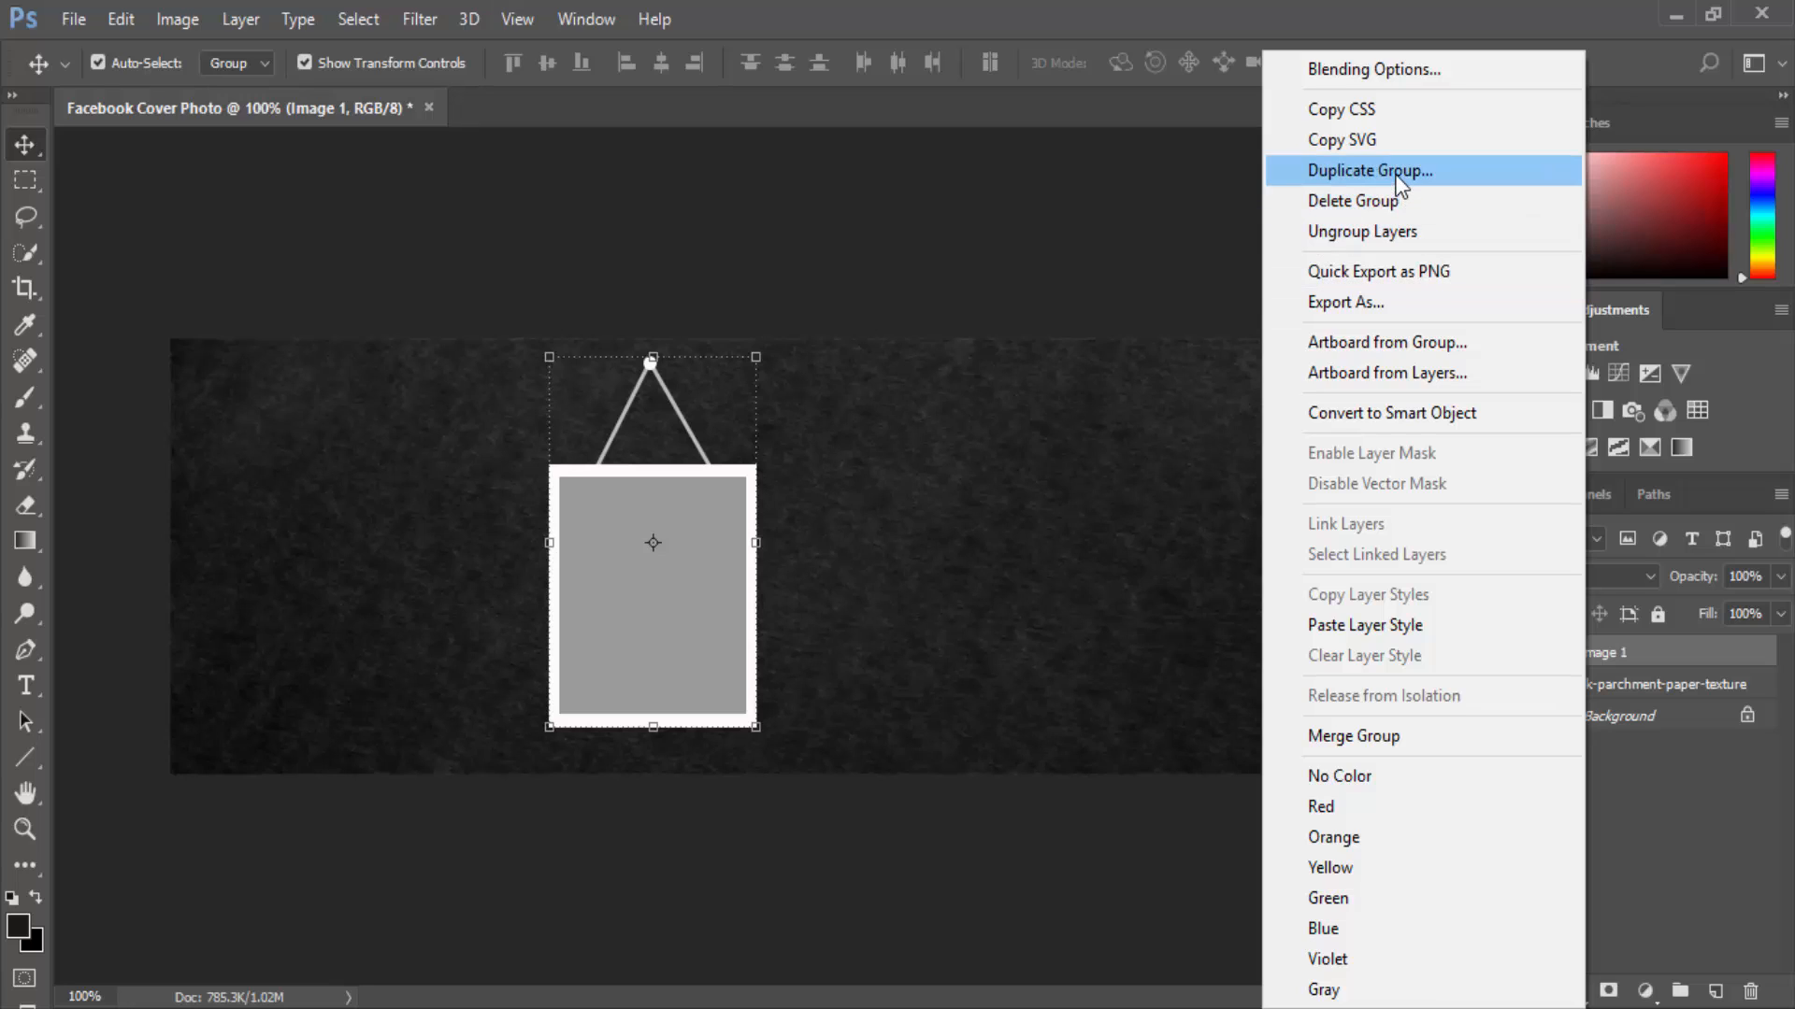
{"action": "left_click", "coordinate": [1606, 432]}
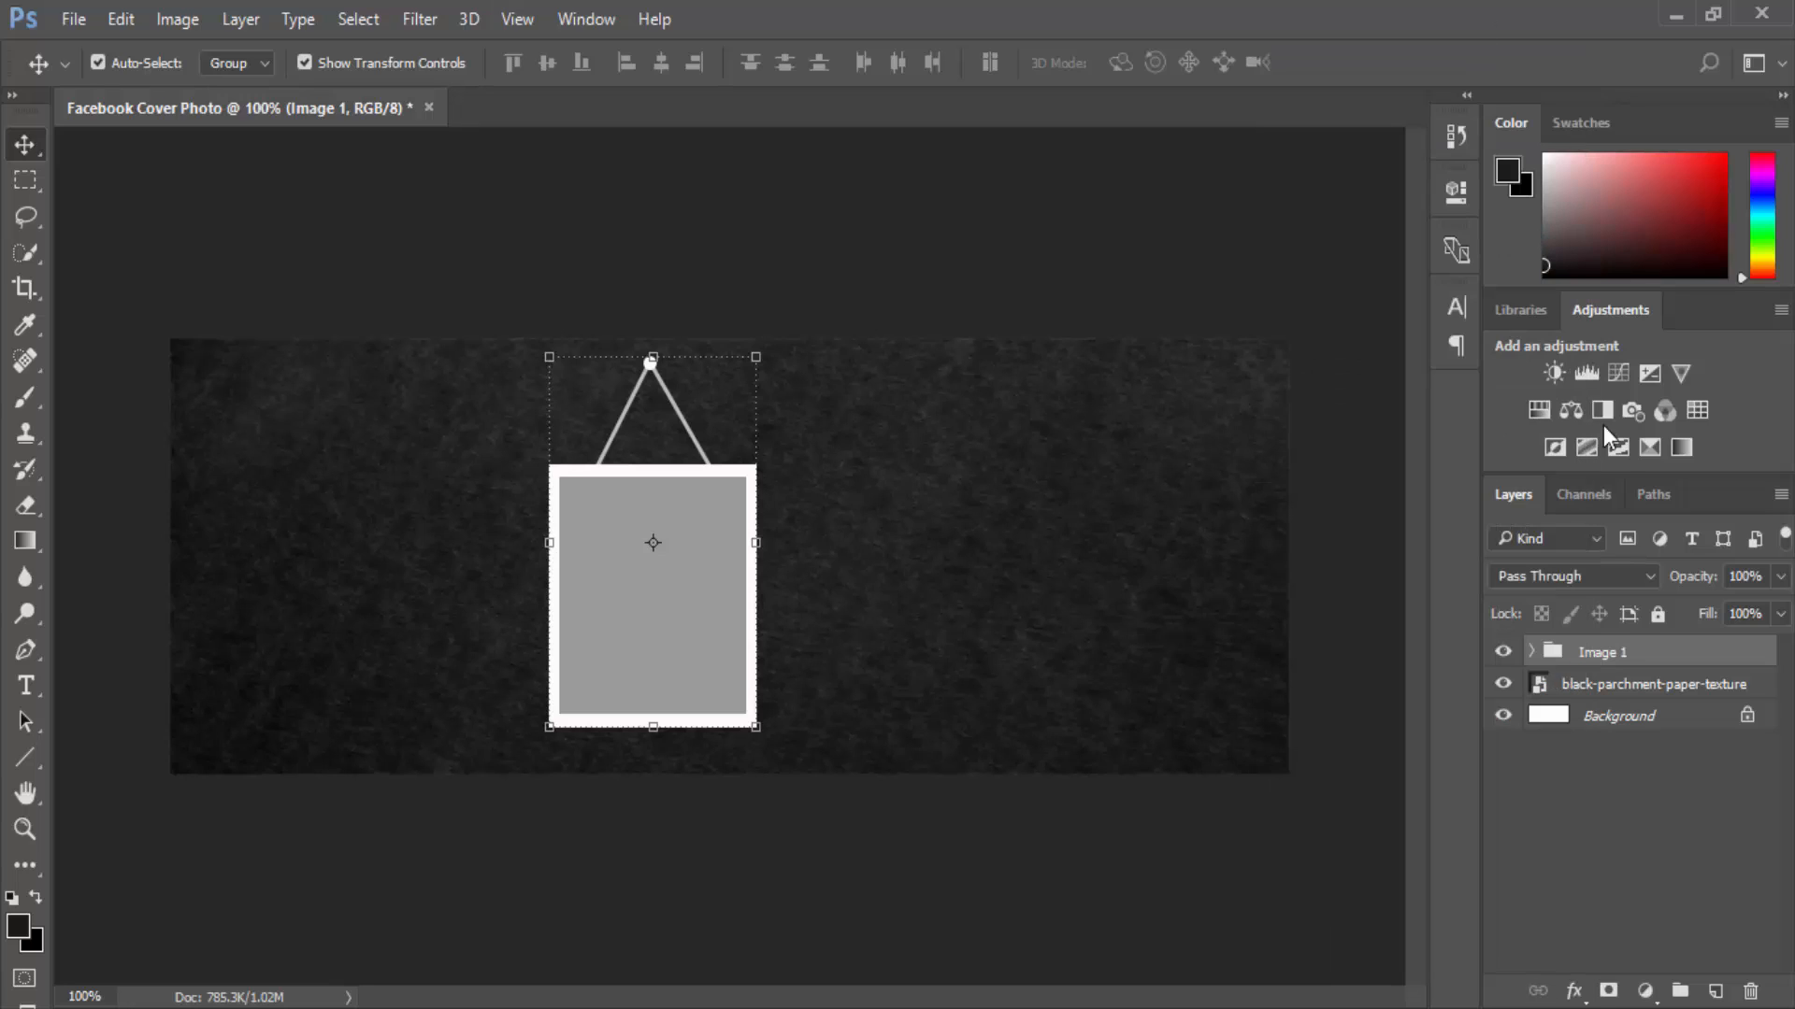
{"action": "right_click", "coordinate": [1541, 659]}
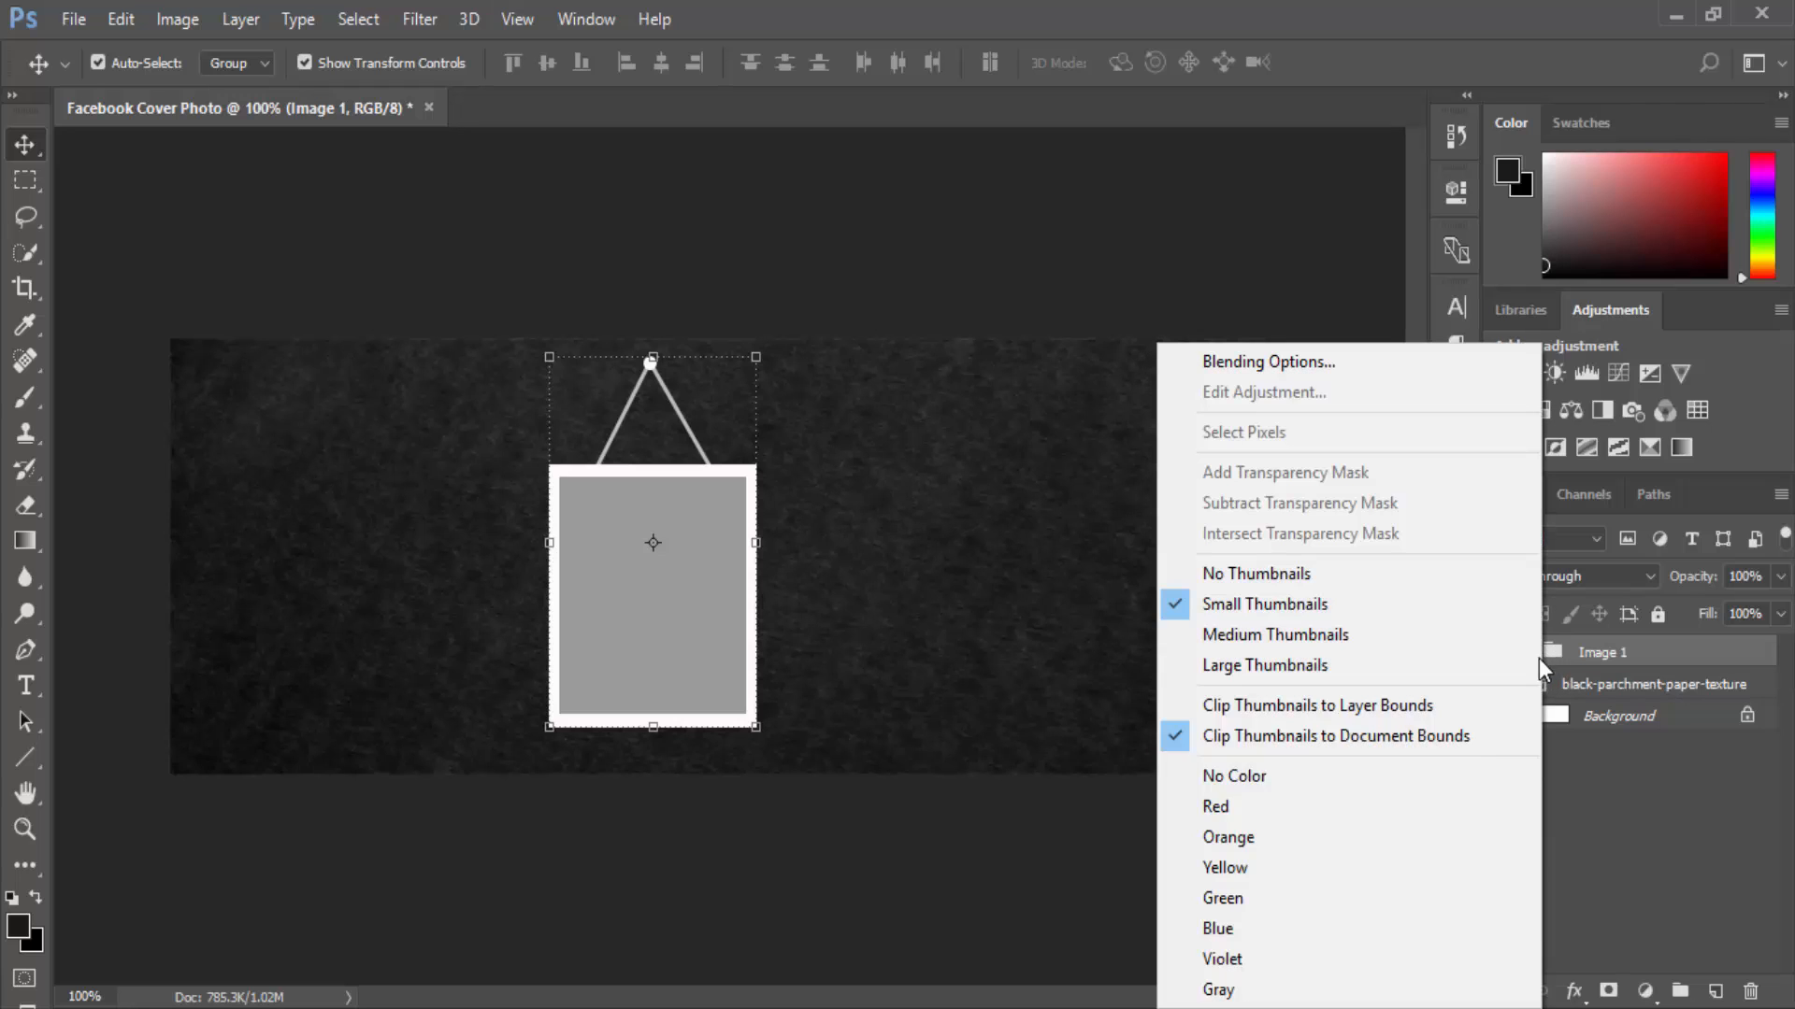
{"action": "right_click", "coordinate": [1595, 654]}
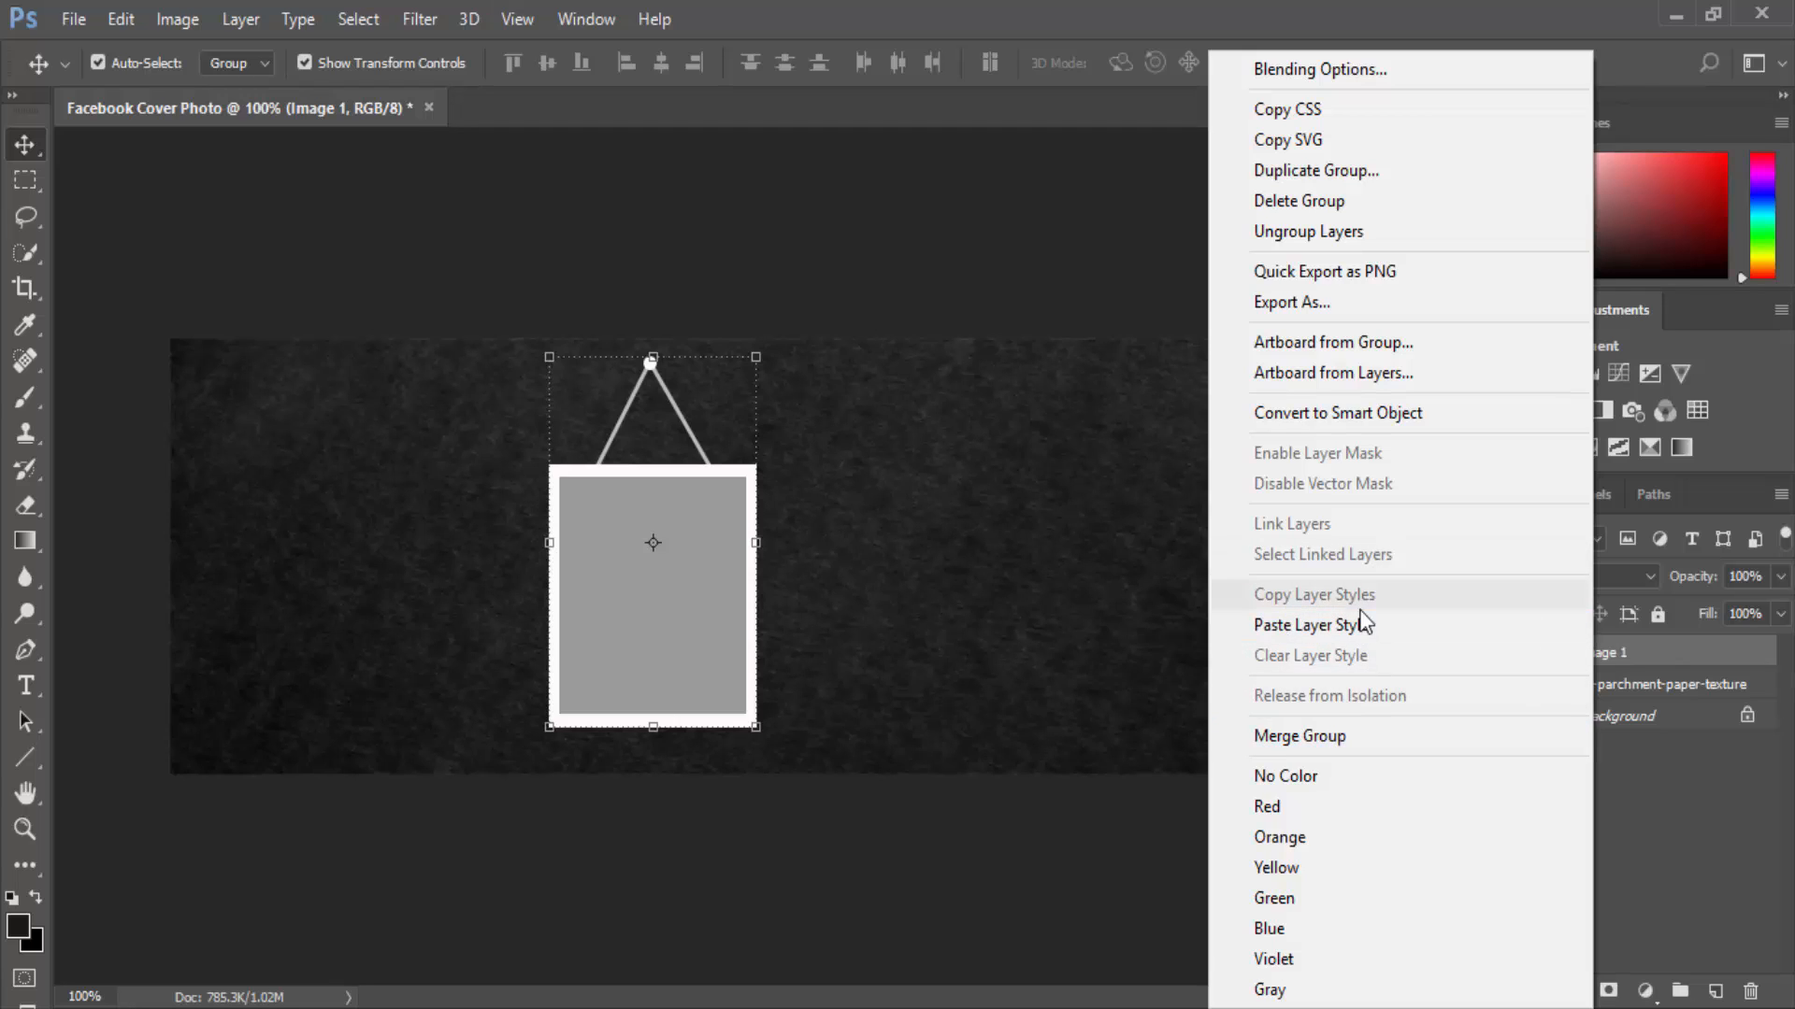
{"action": "left_click", "coordinate": [1646, 681]}
{"action": "left_click", "coordinate": [1529, 652]}
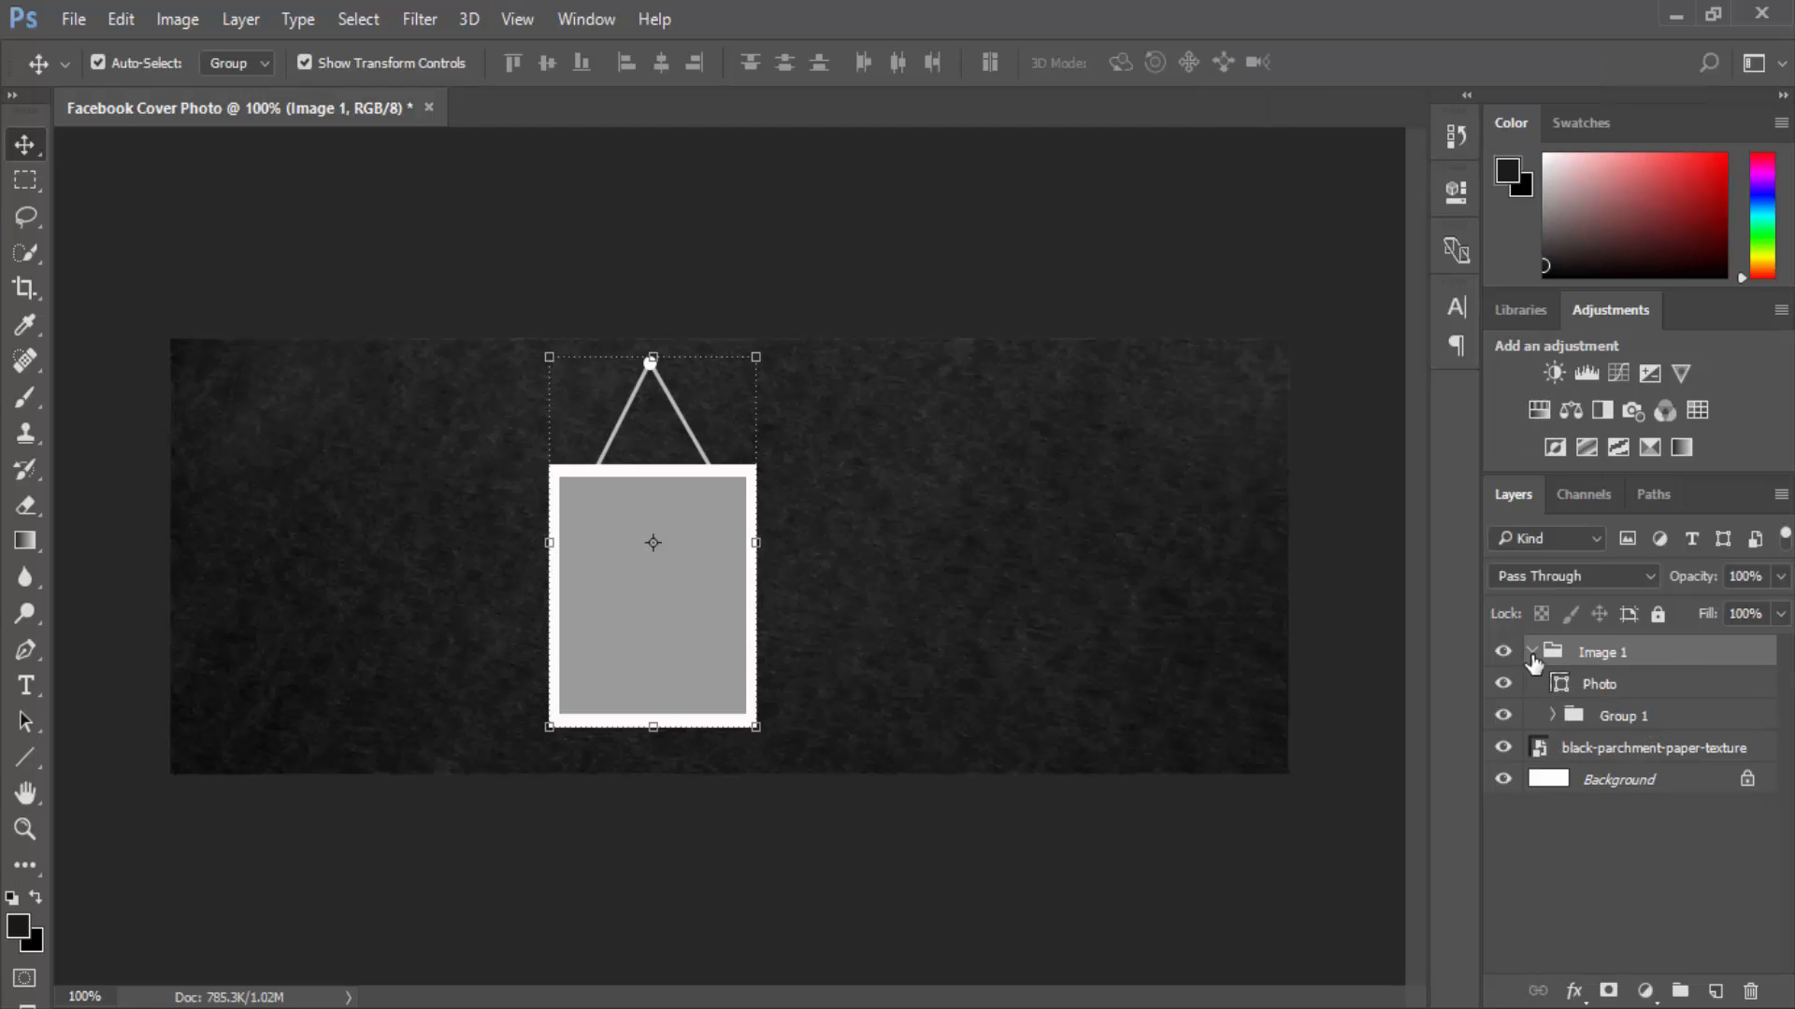
{"action": "right_click", "coordinate": [1628, 725]}
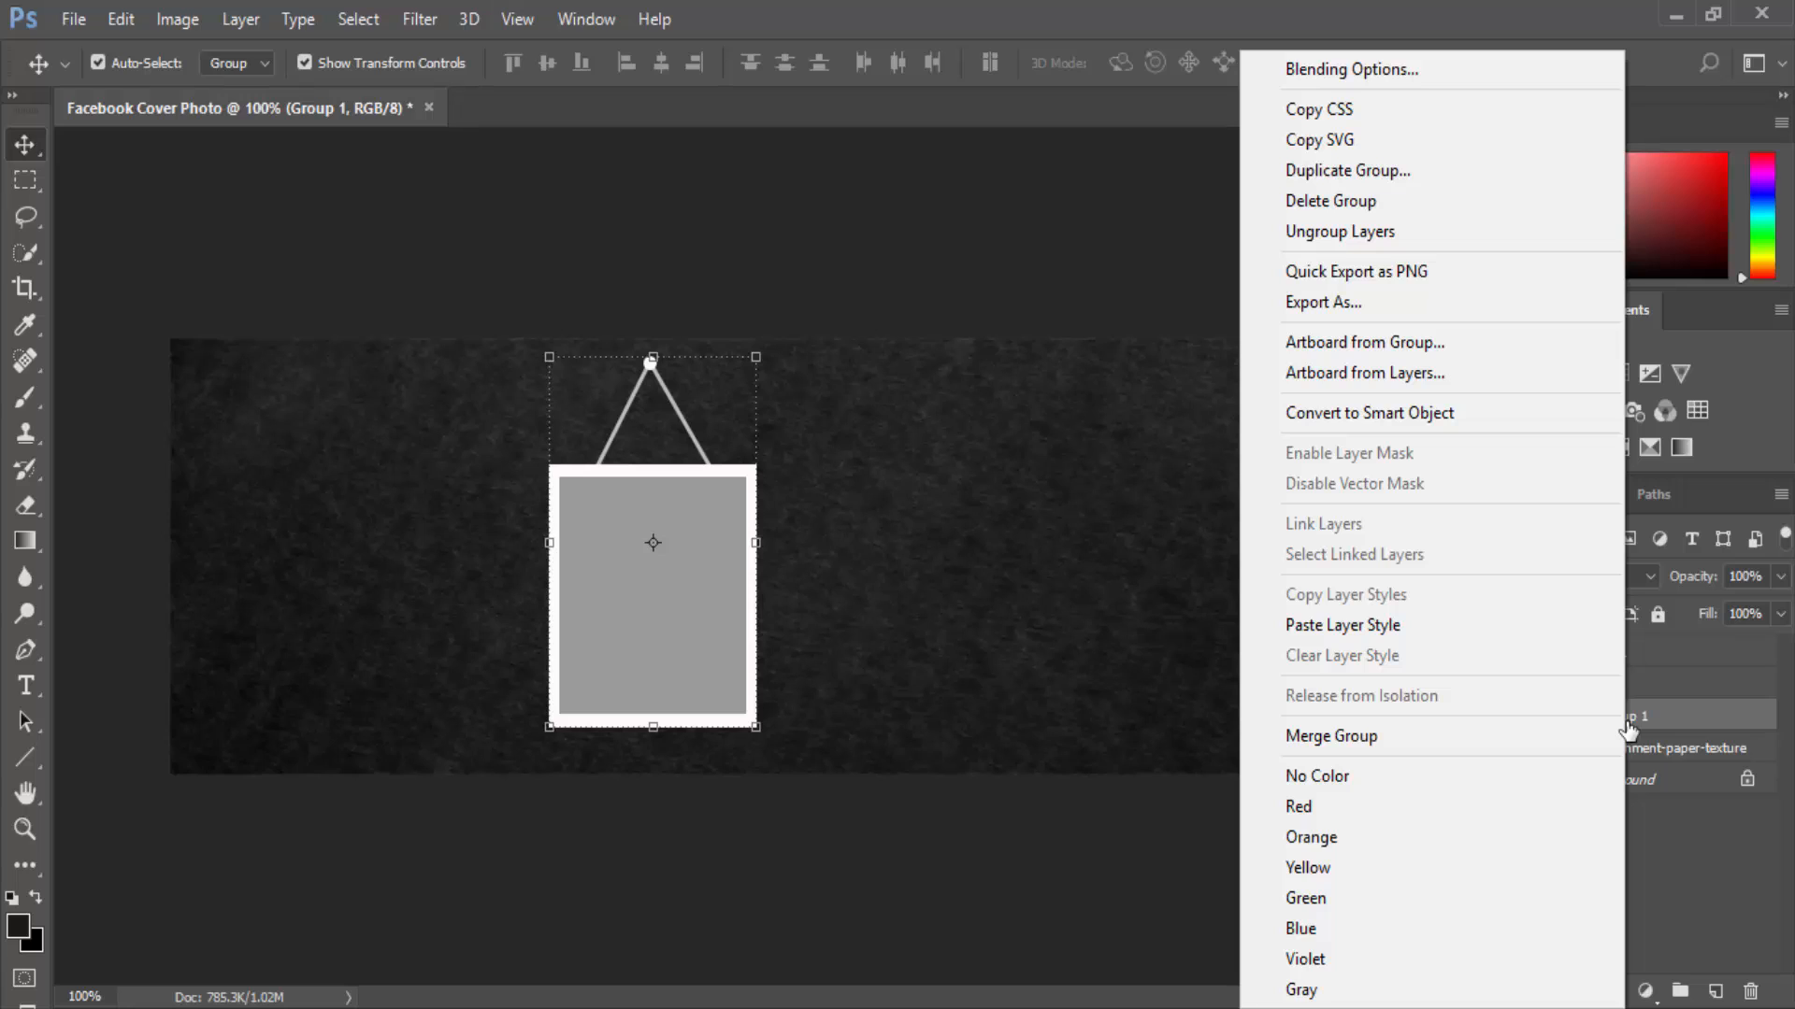
{"action": "left_click", "coordinate": [1665, 712]}
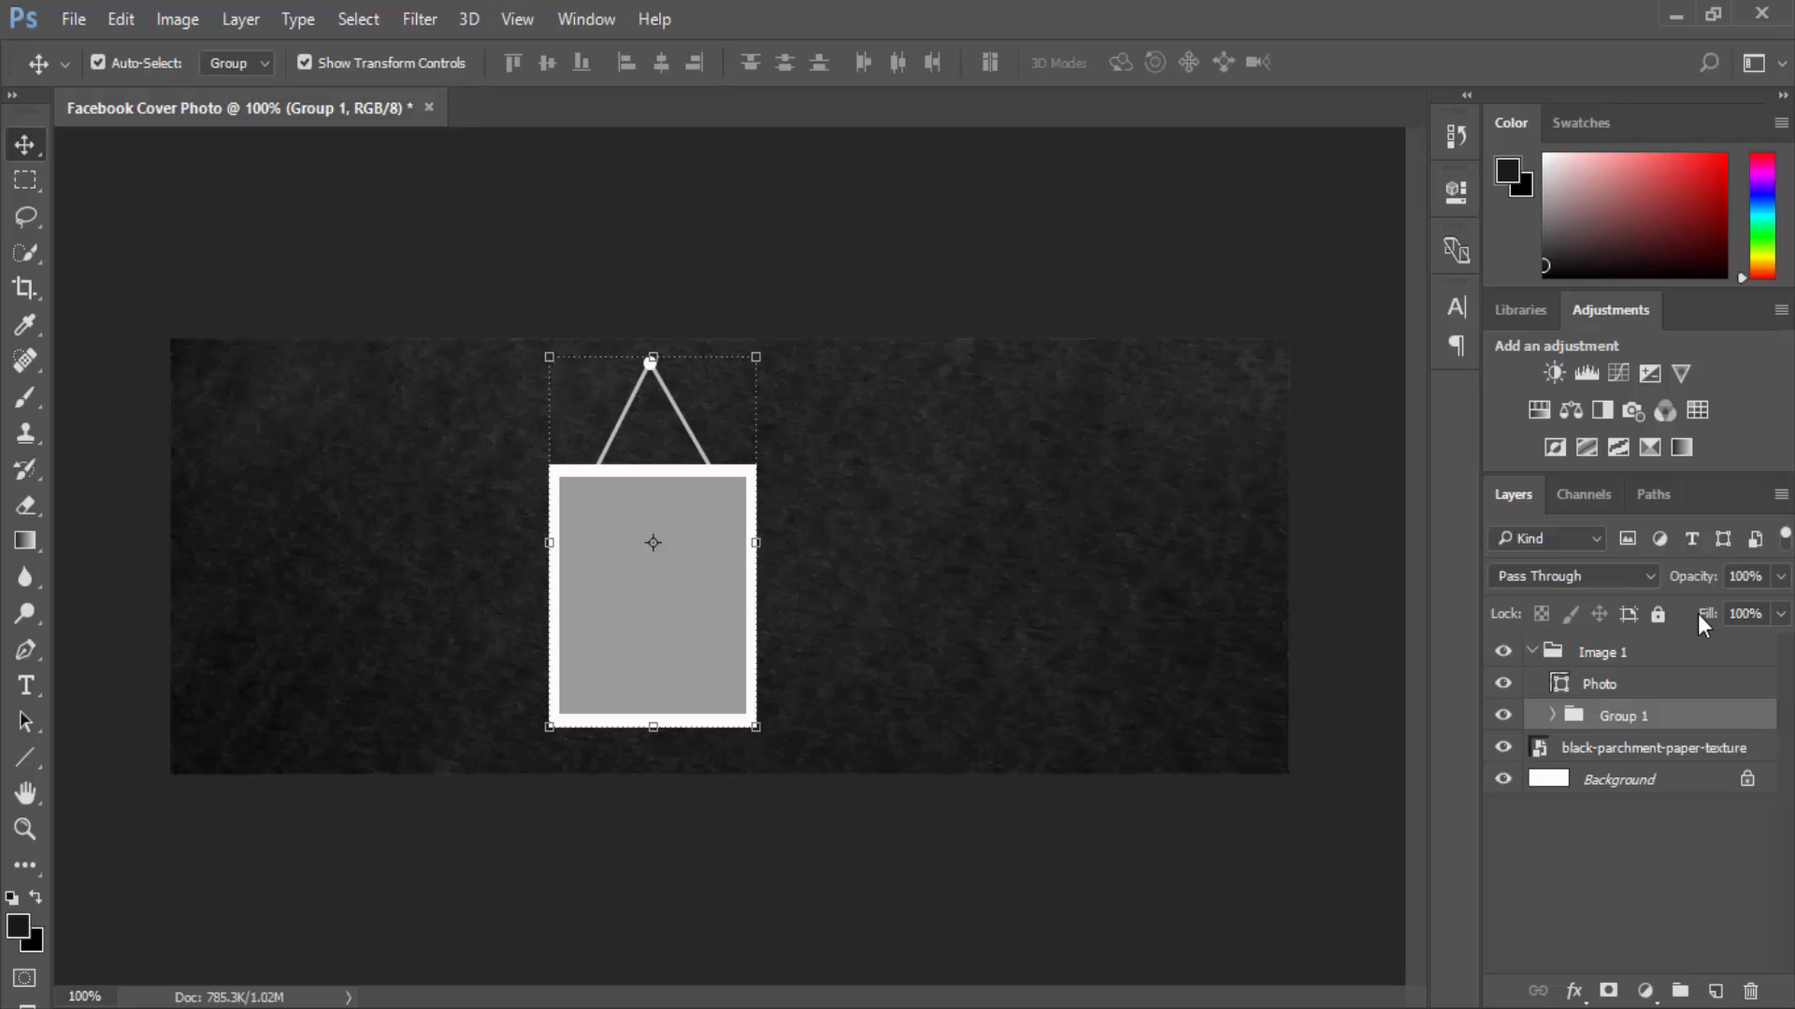
Shrink the Image 1 frame group to about 93% width, 91% height, and place a copy to the right.
{"action": "left_click", "coordinate": [1540, 651]}
{"action": "left_click", "coordinate": [1533, 652]}
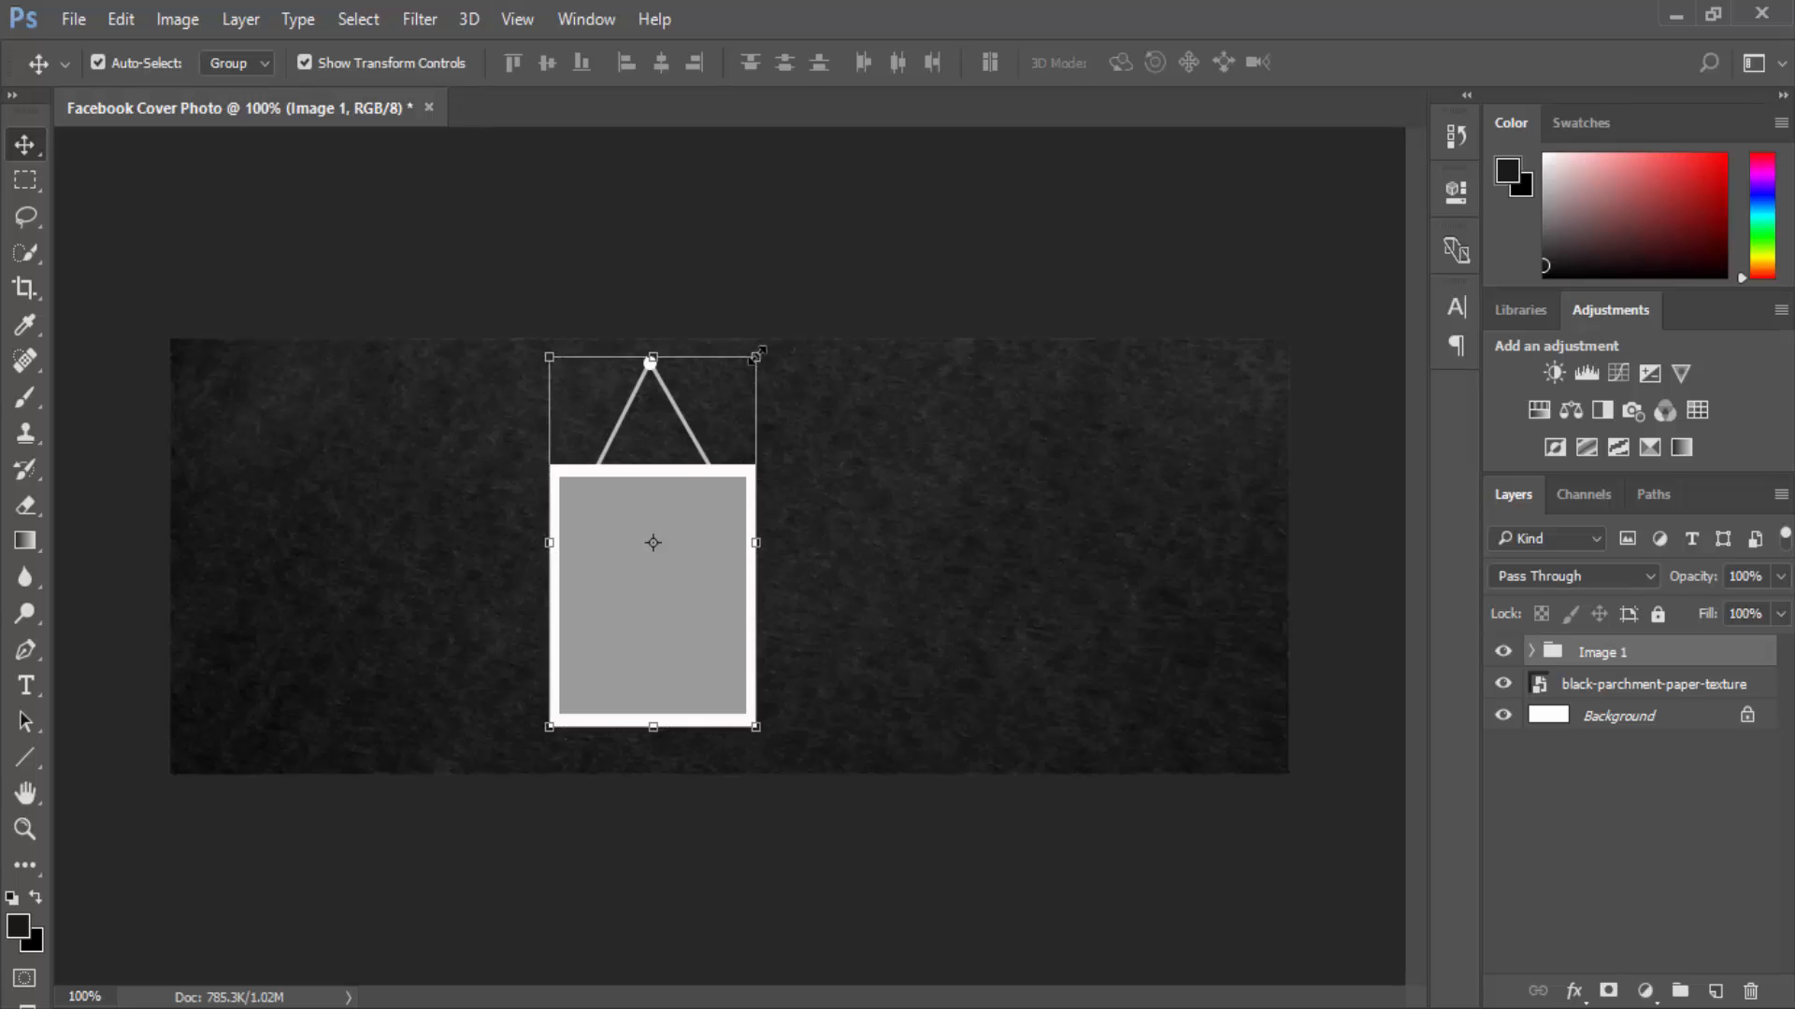
{"action": "left_click_drag", "start_coordinate": [754, 357], "coordinate": [745, 384]}
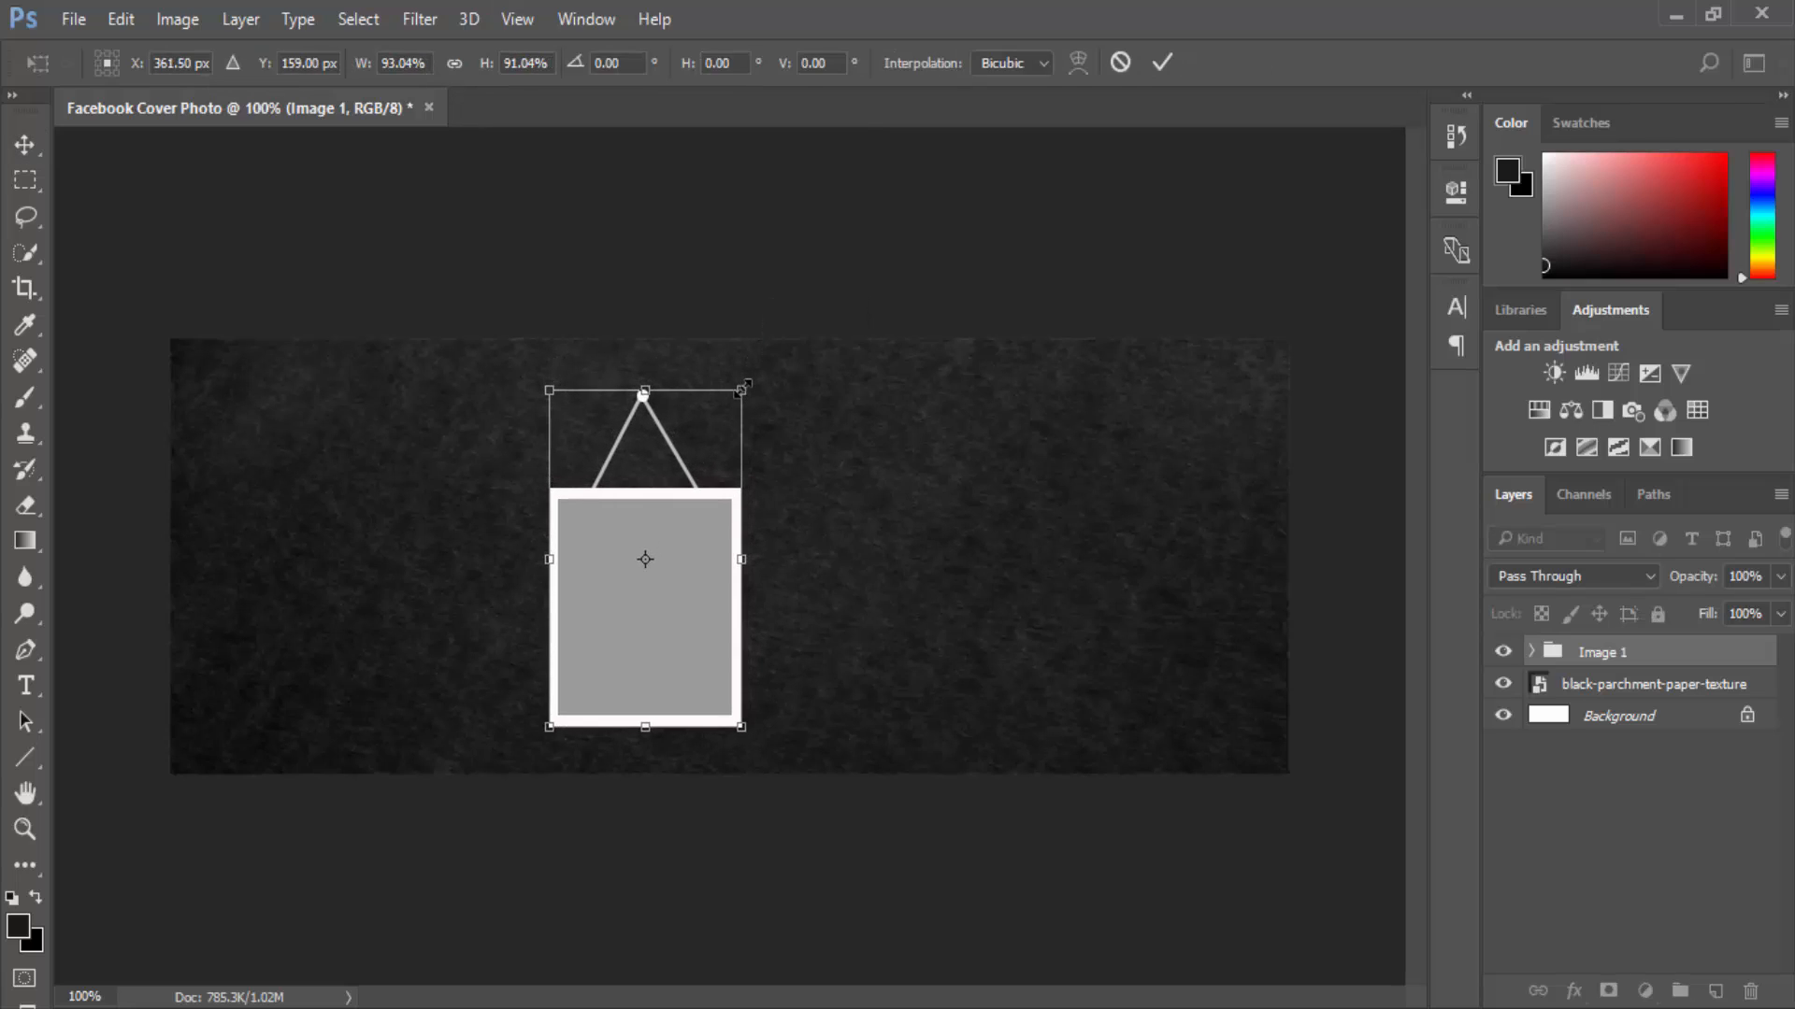
{"action": "left_click", "coordinate": [25, 143]}
{"action": "left_click", "coordinate": [805, 397]}
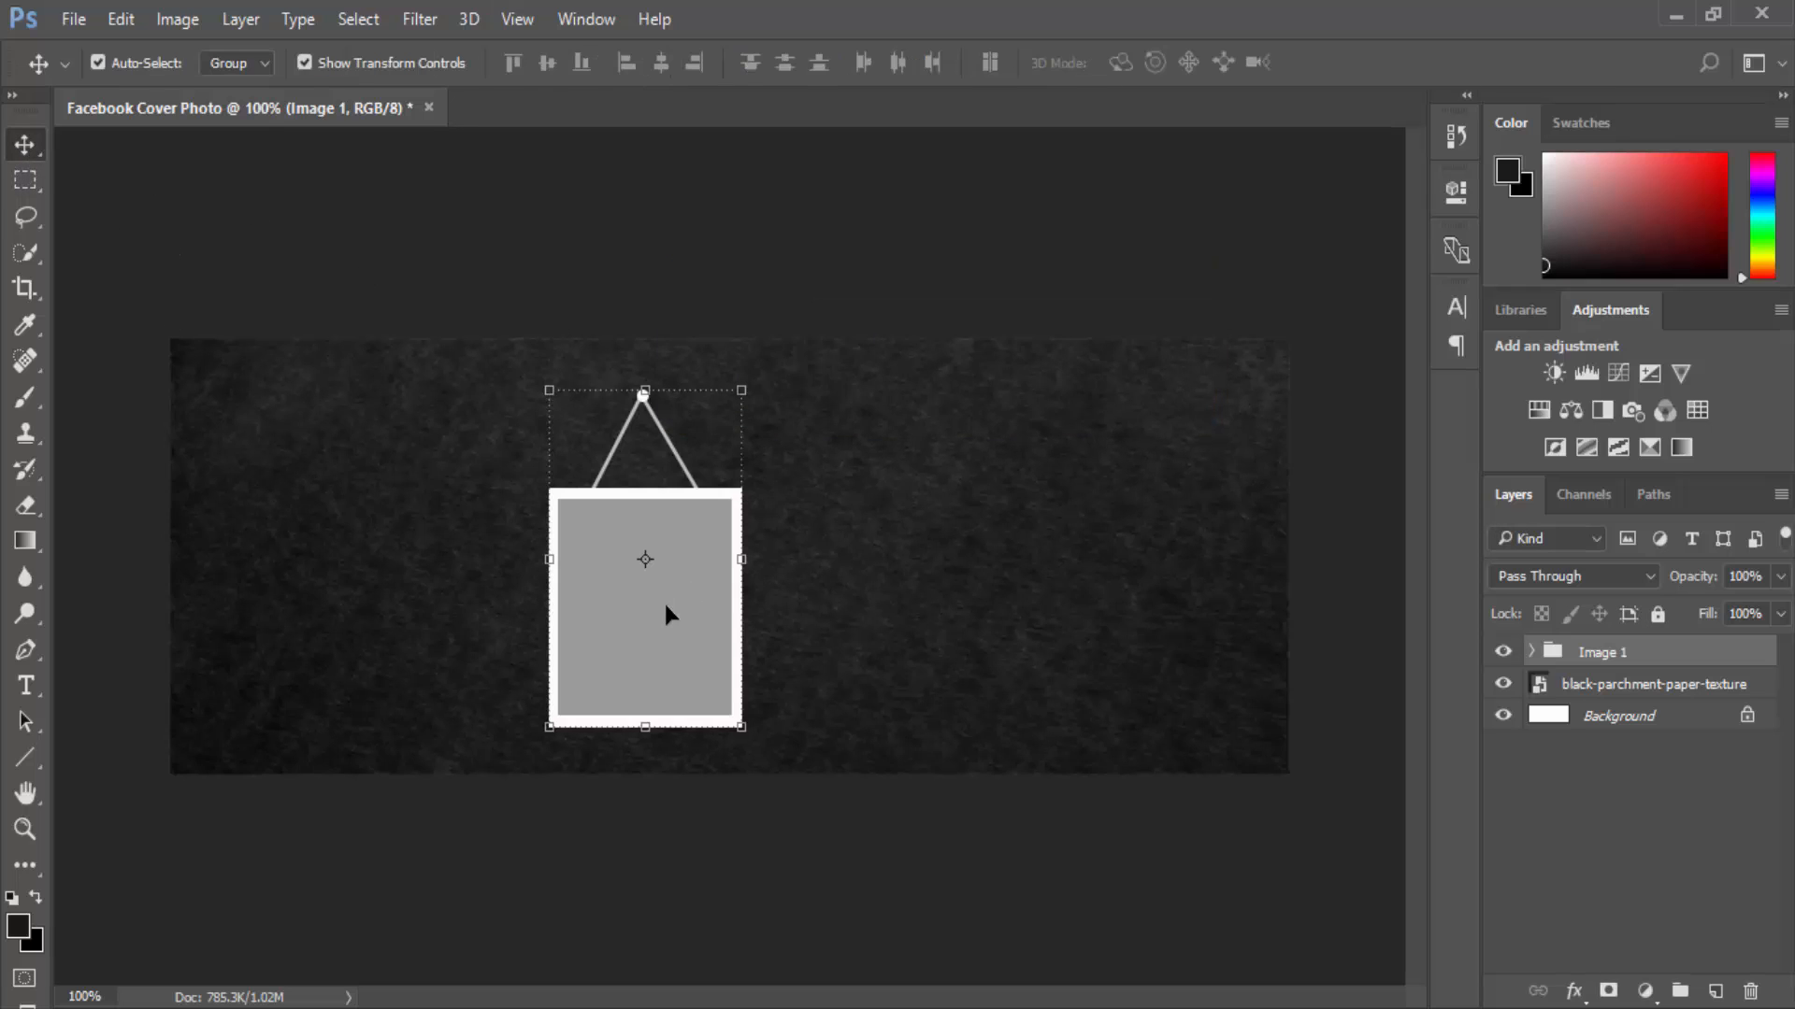
{"action": "left_click_drag", "start_coordinate": [665, 606], "coordinate": [1154, 580]}
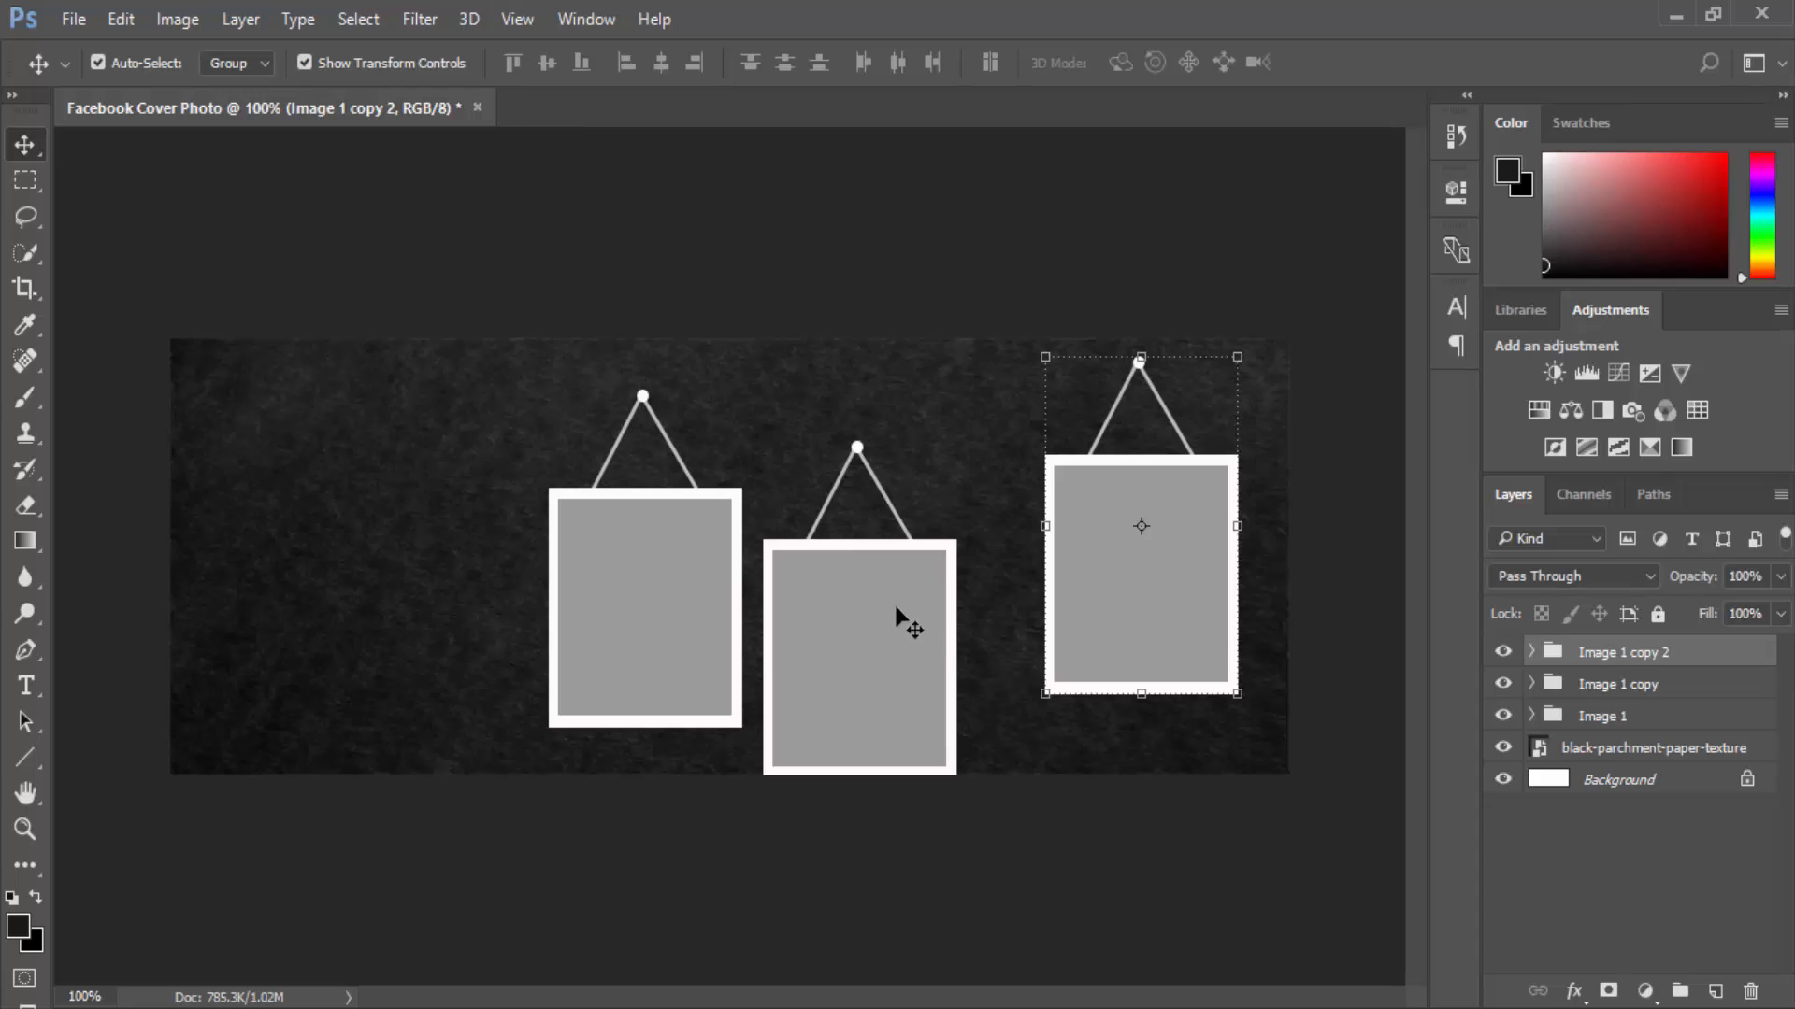
Stagger the frames by nudging the middle frame right and the left frame up.
{"action": "left_click_drag", "start_coordinate": [905, 621], "coordinate": [961, 573]}
{"action": "left_click_drag", "start_coordinate": [692, 589], "coordinate": [752, 543]}
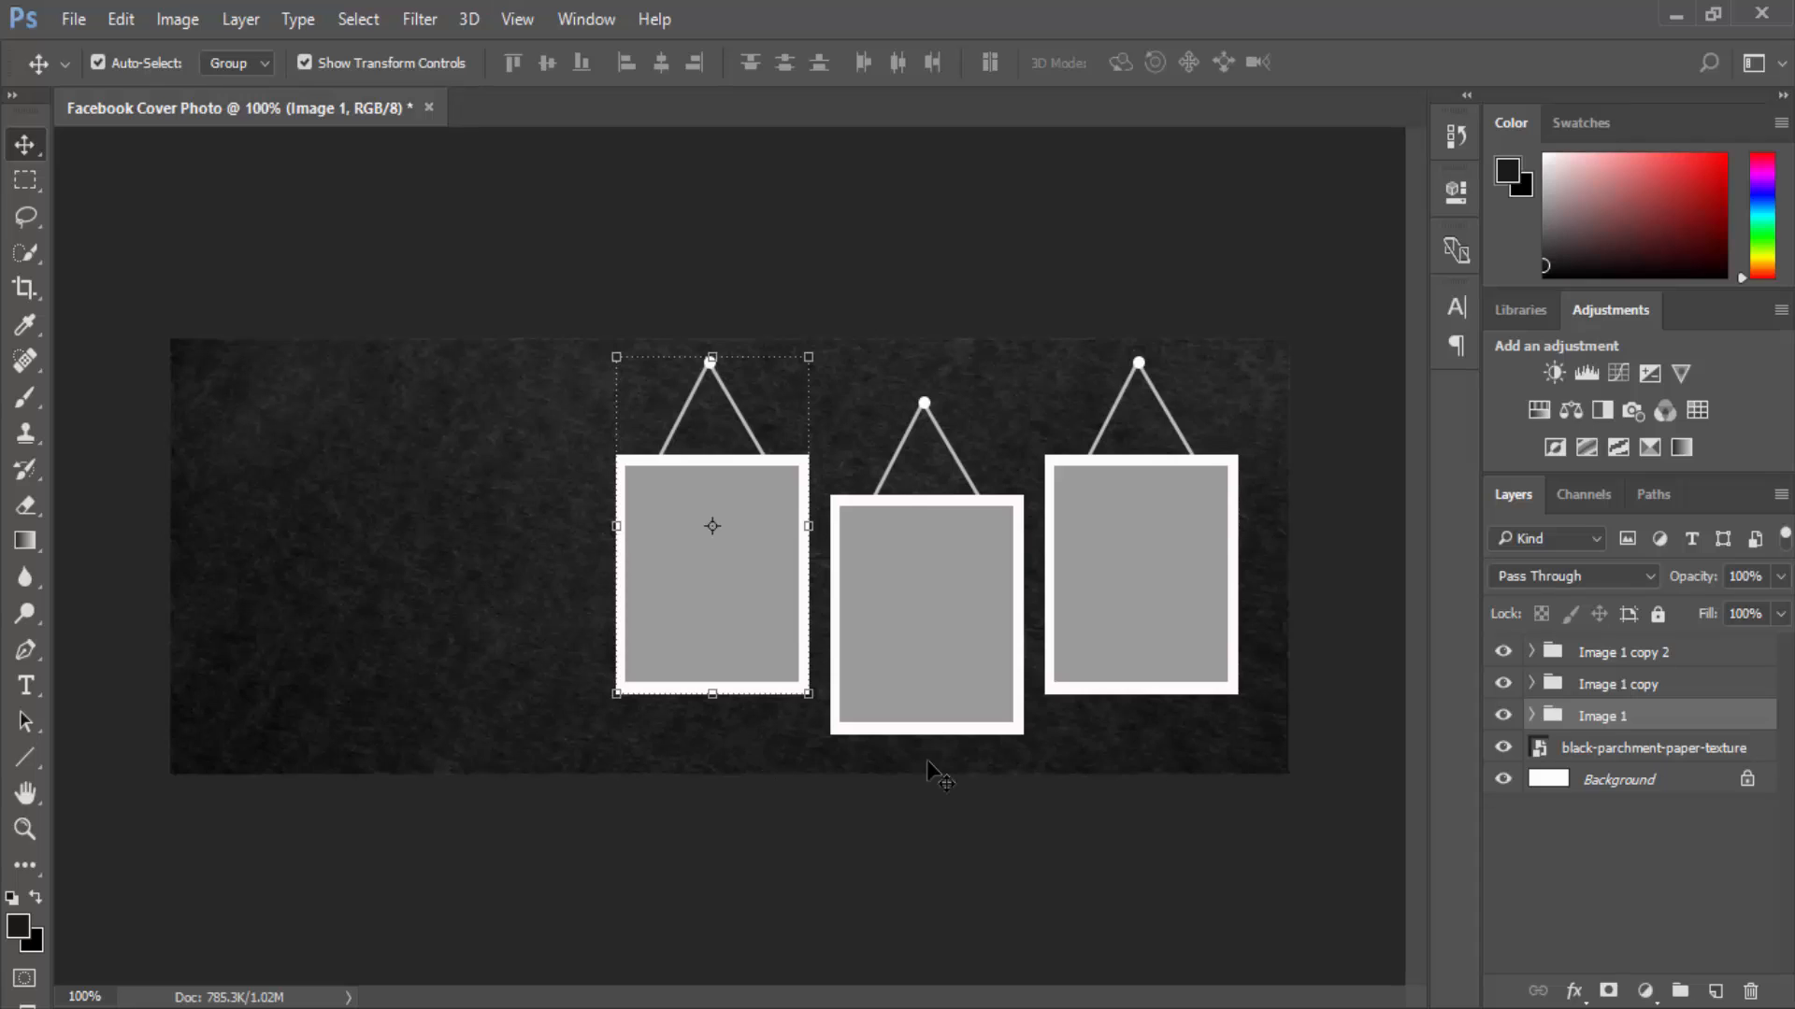
{"action": "left_click", "coordinate": [1195, 743]}
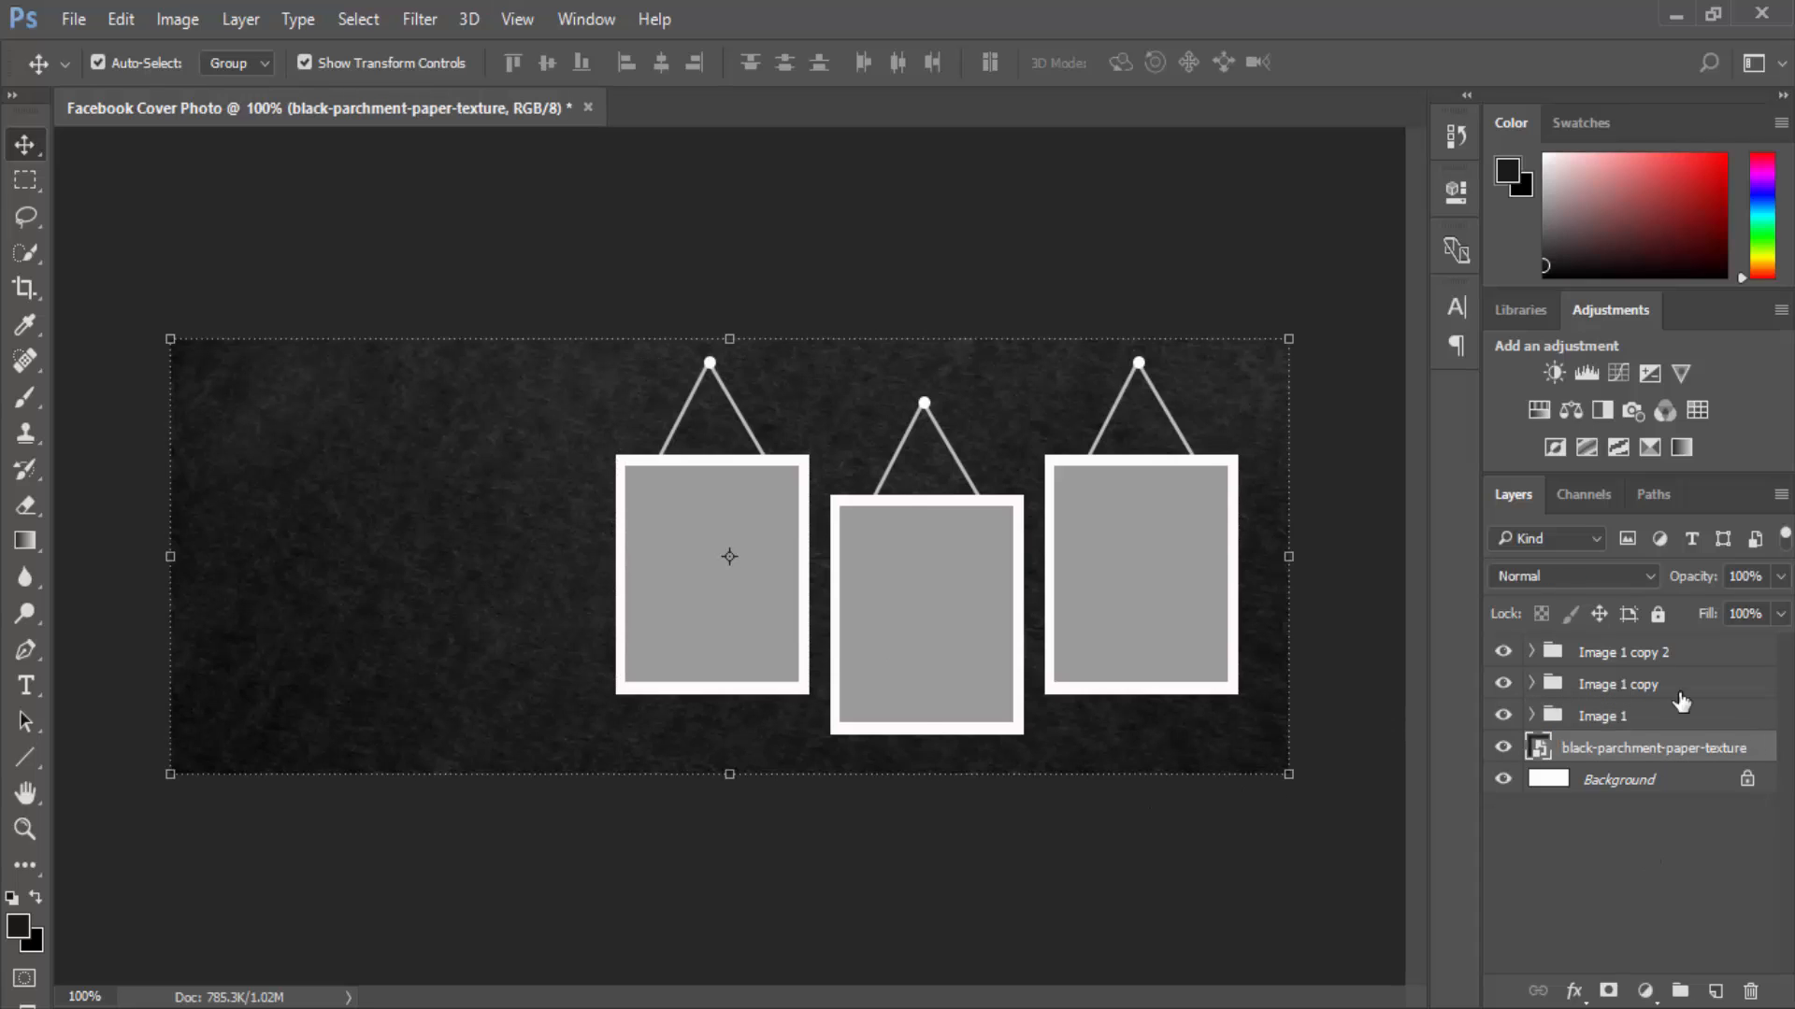
Rename the copied groups Image 2 and Image 3, then expand Image 1.
{"action": "double_click", "coordinate": [1649, 684]}
{"action": "left_click", "coordinate": [1644, 679]}
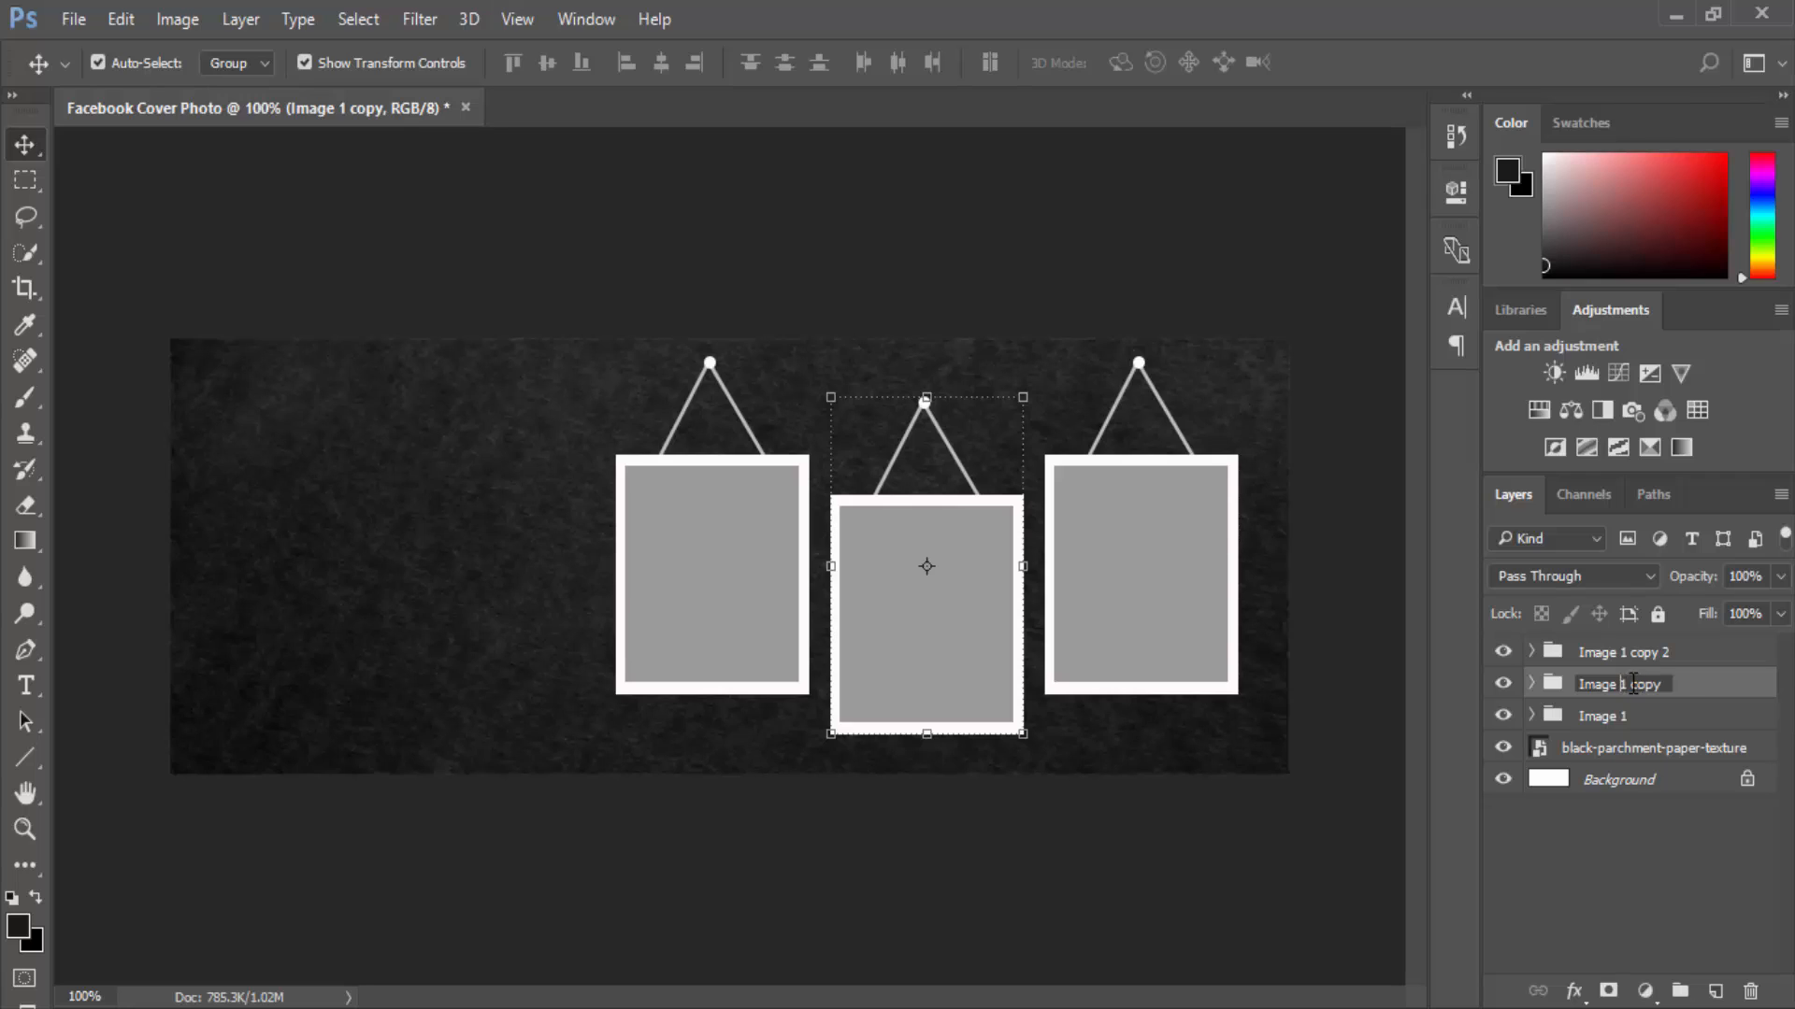
{"action": "left_click_drag", "start_coordinate": [1621, 684], "coordinate": [1687, 688]}
{"action": "type", "text": "2"}
{"action": "double_click", "coordinate": [1652, 657]}
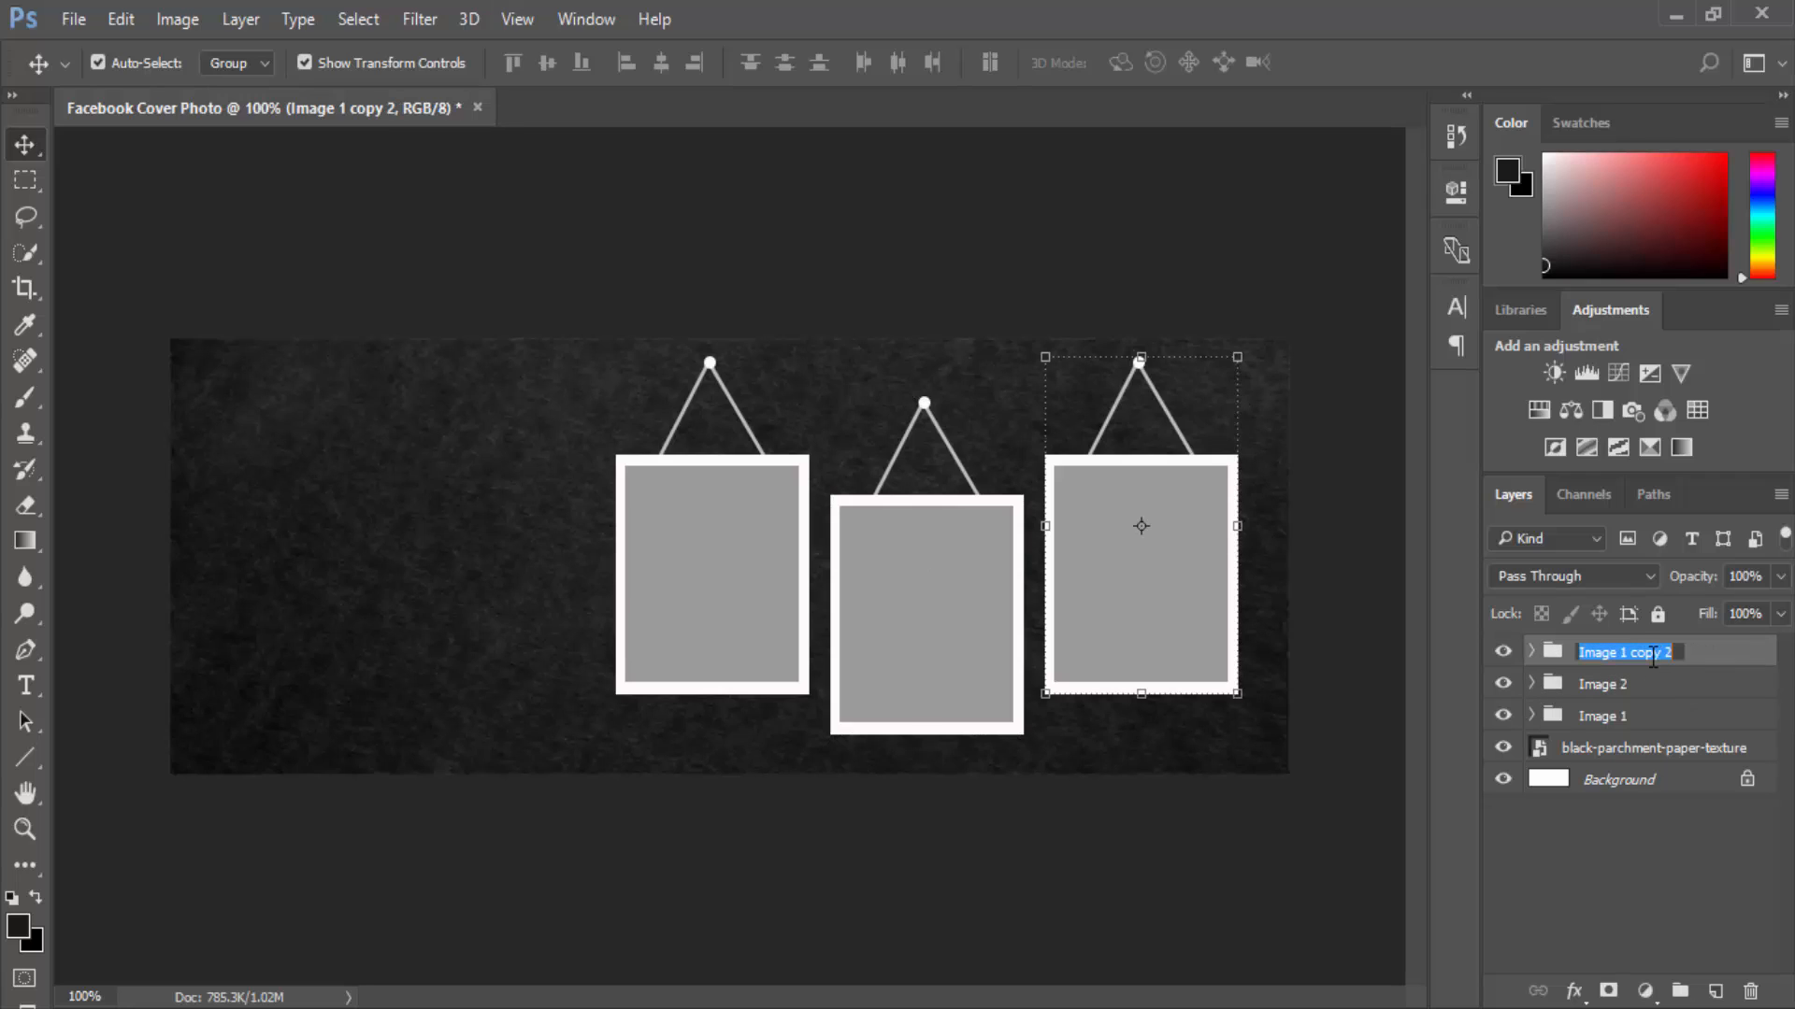
{"action": "type", "text": "Image 3"}
{"action": "key", "text": "Return"}
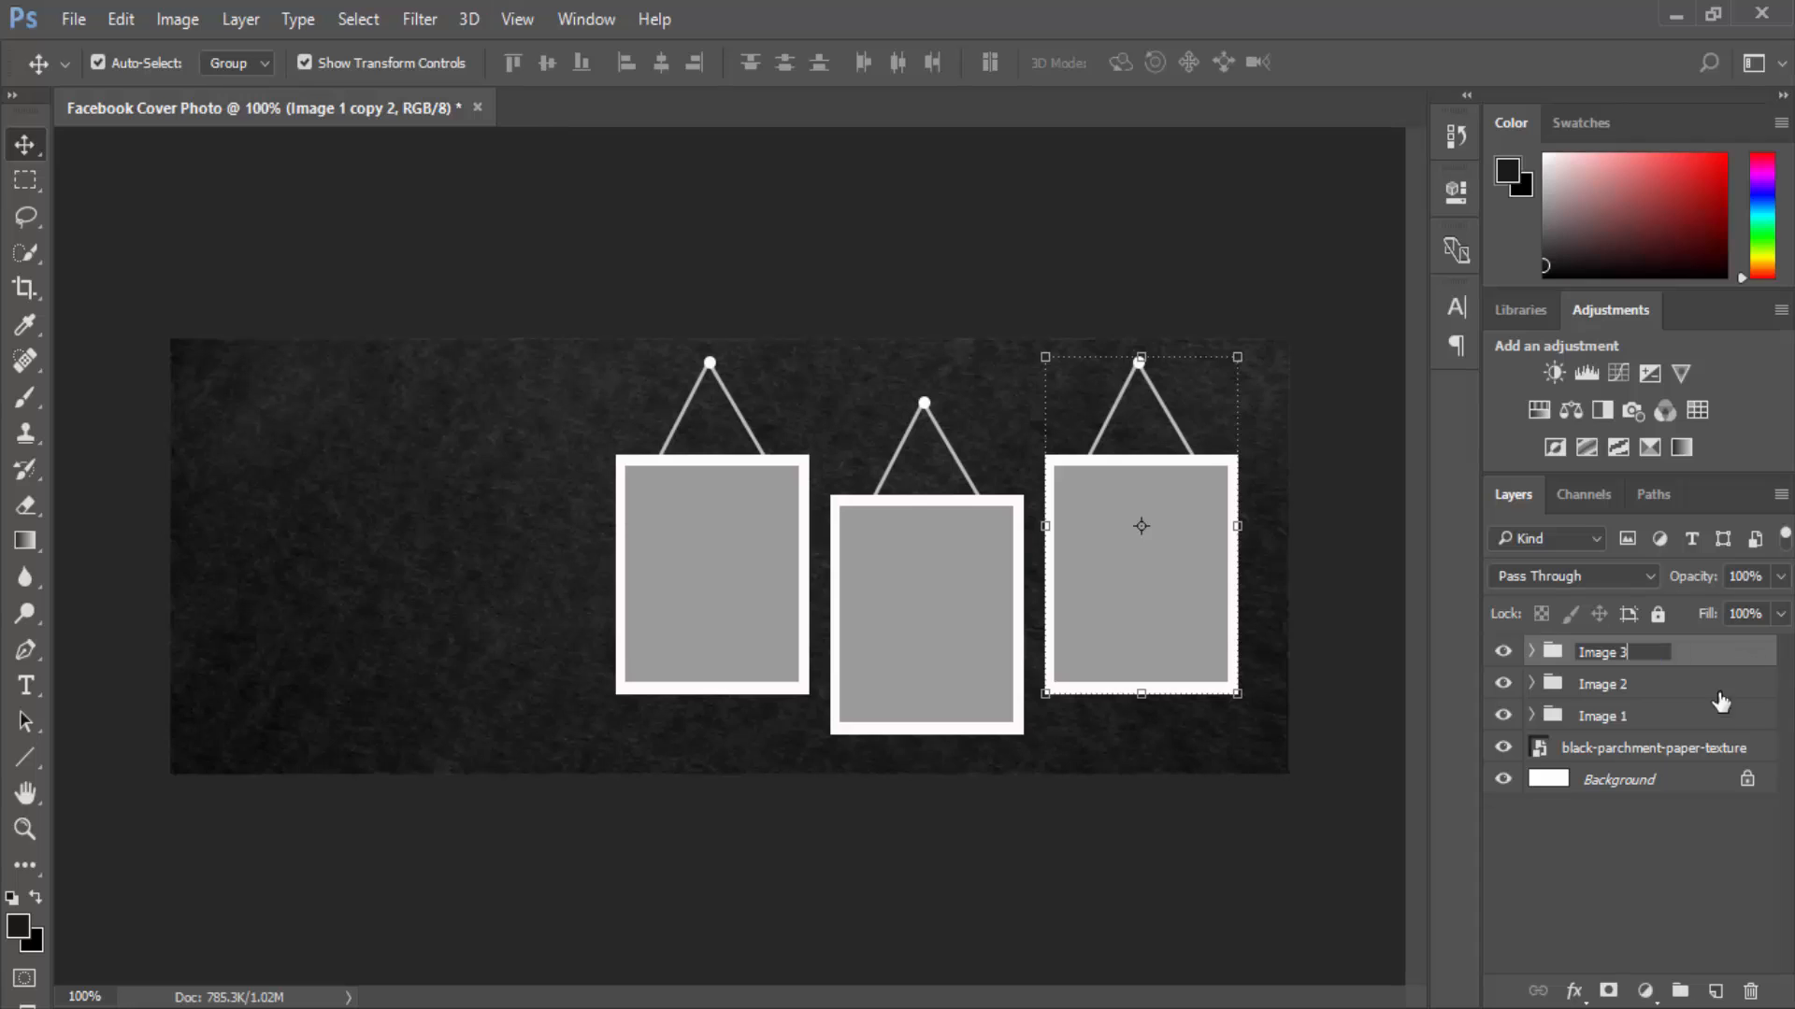
{"action": "left_click", "coordinate": [1701, 718]}
{"action": "left_click", "coordinate": [1533, 716]}
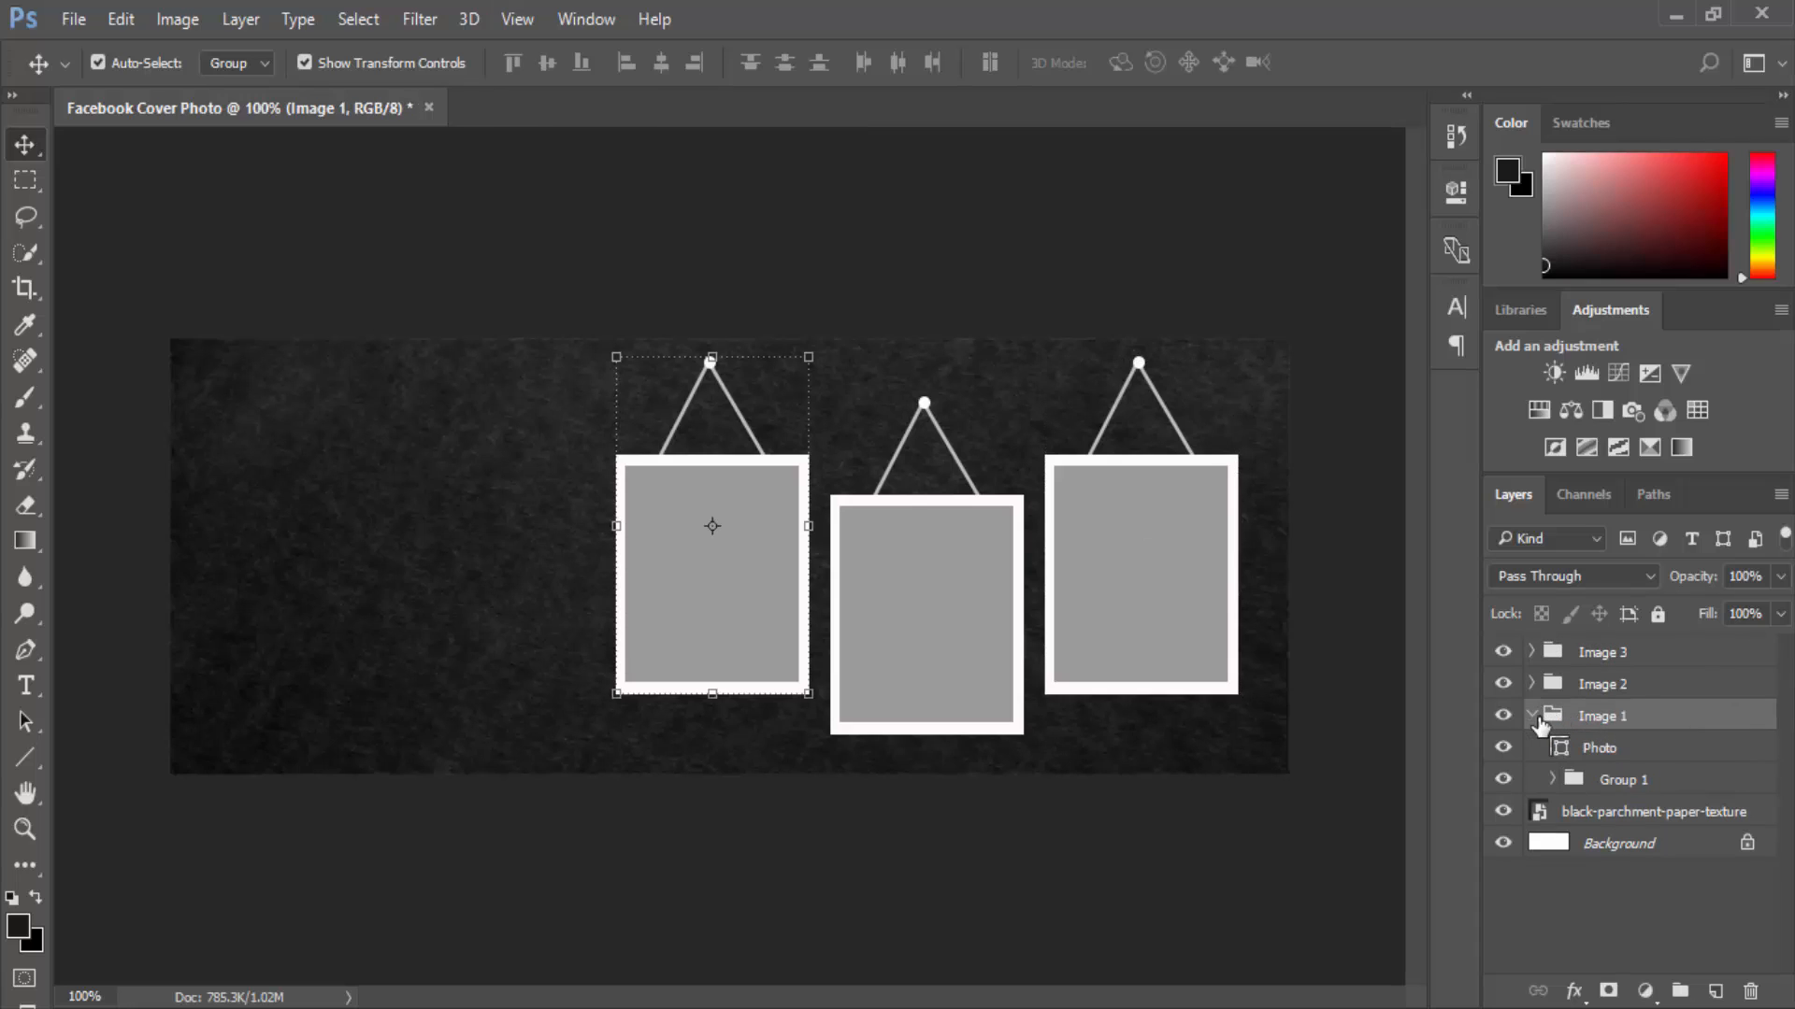
{"action": "left_click", "coordinate": [1587, 755]}
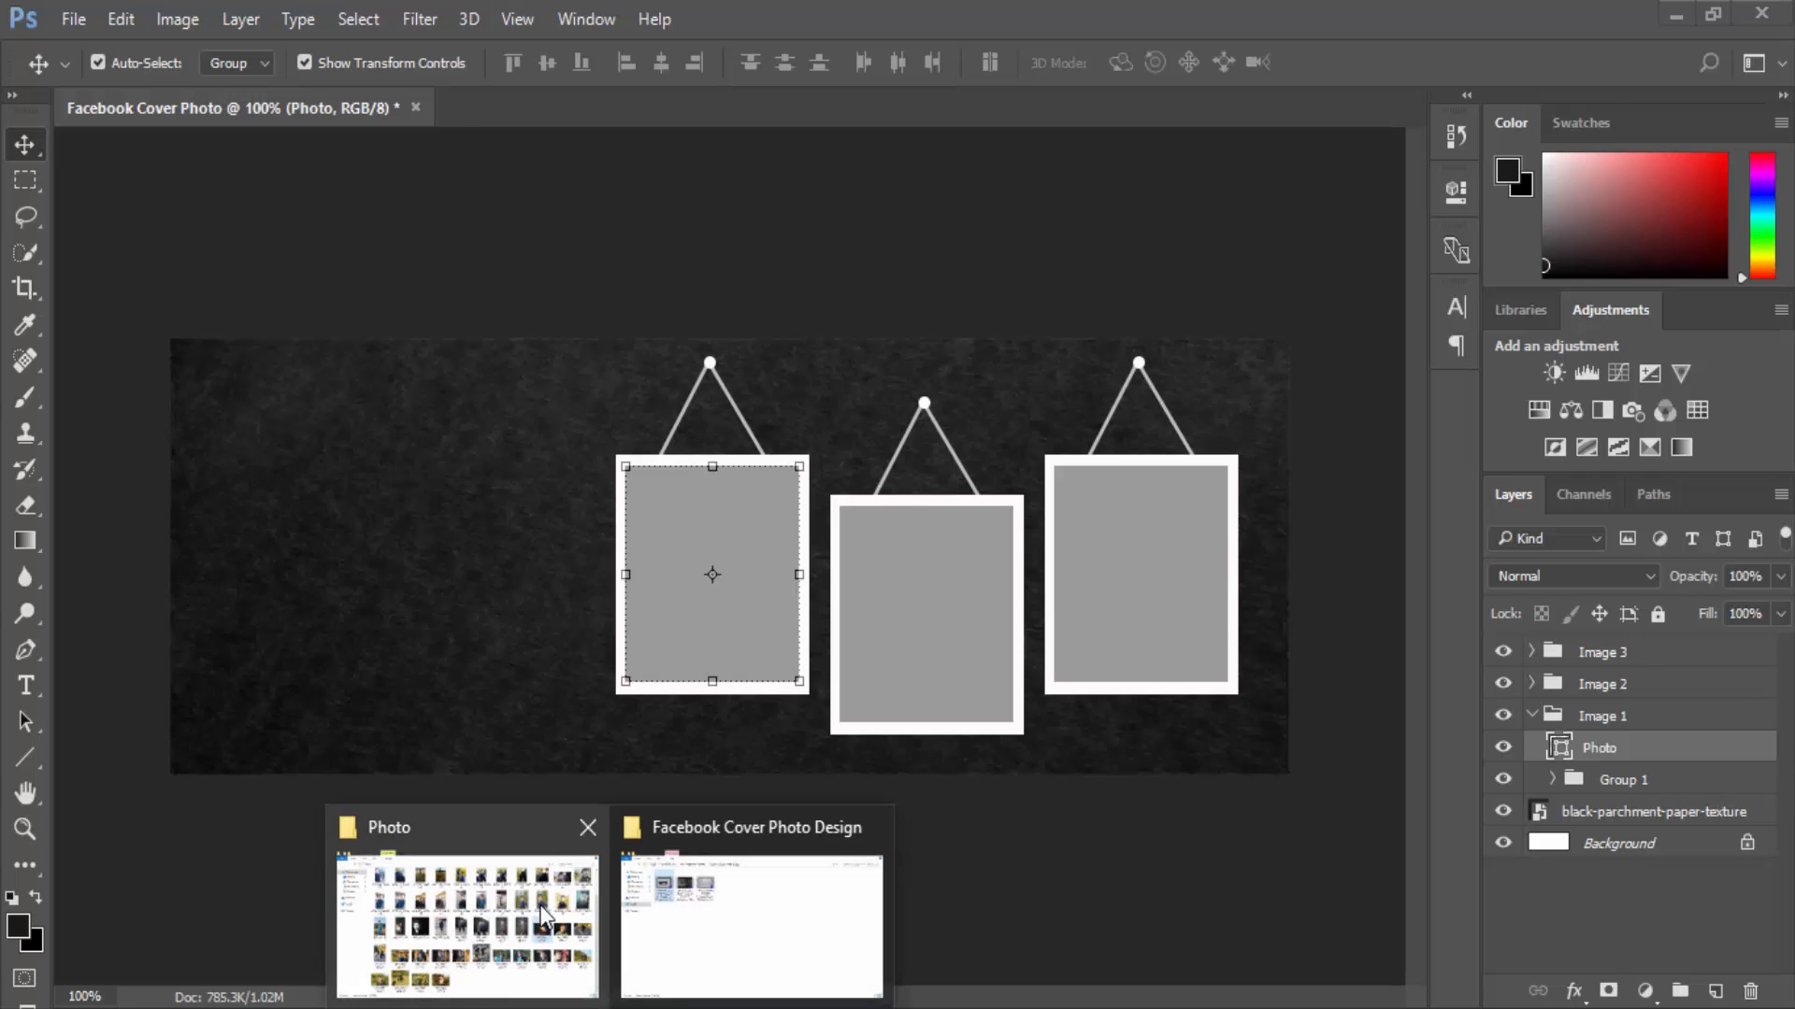
{"action": "left_click", "coordinate": [467, 897]}
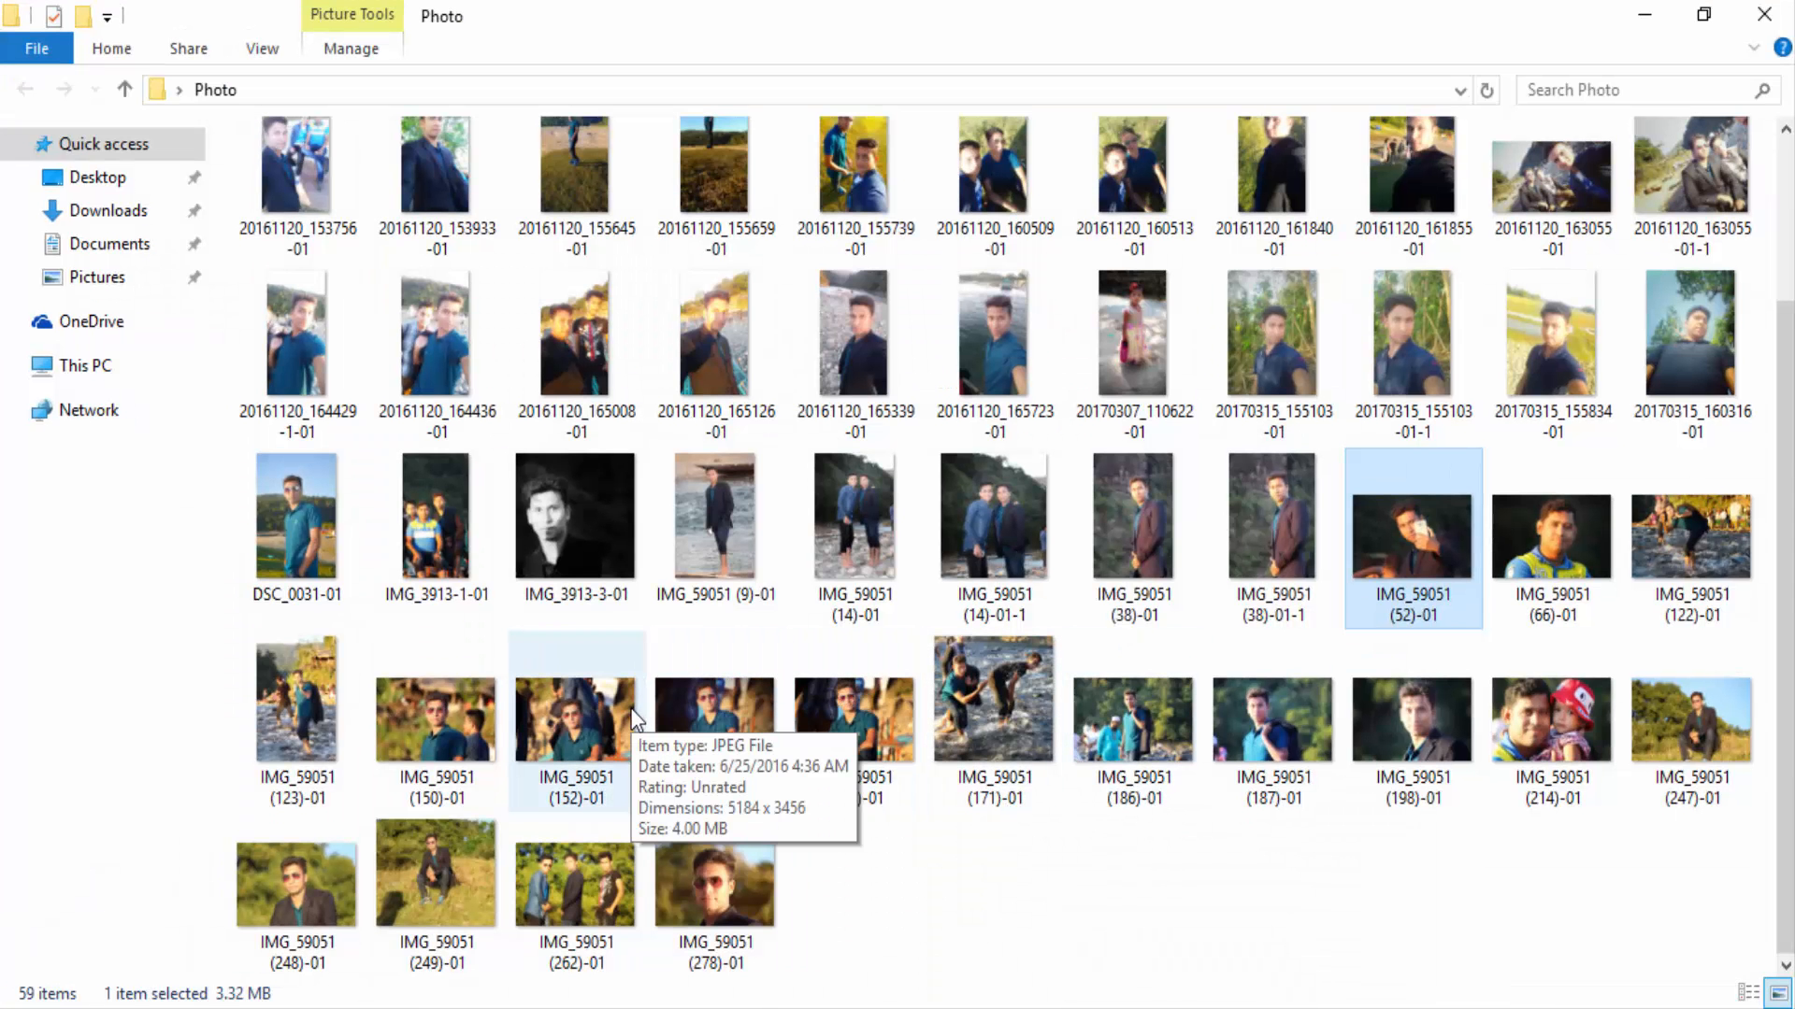
{"action": "double_click", "coordinate": [341, 871]}
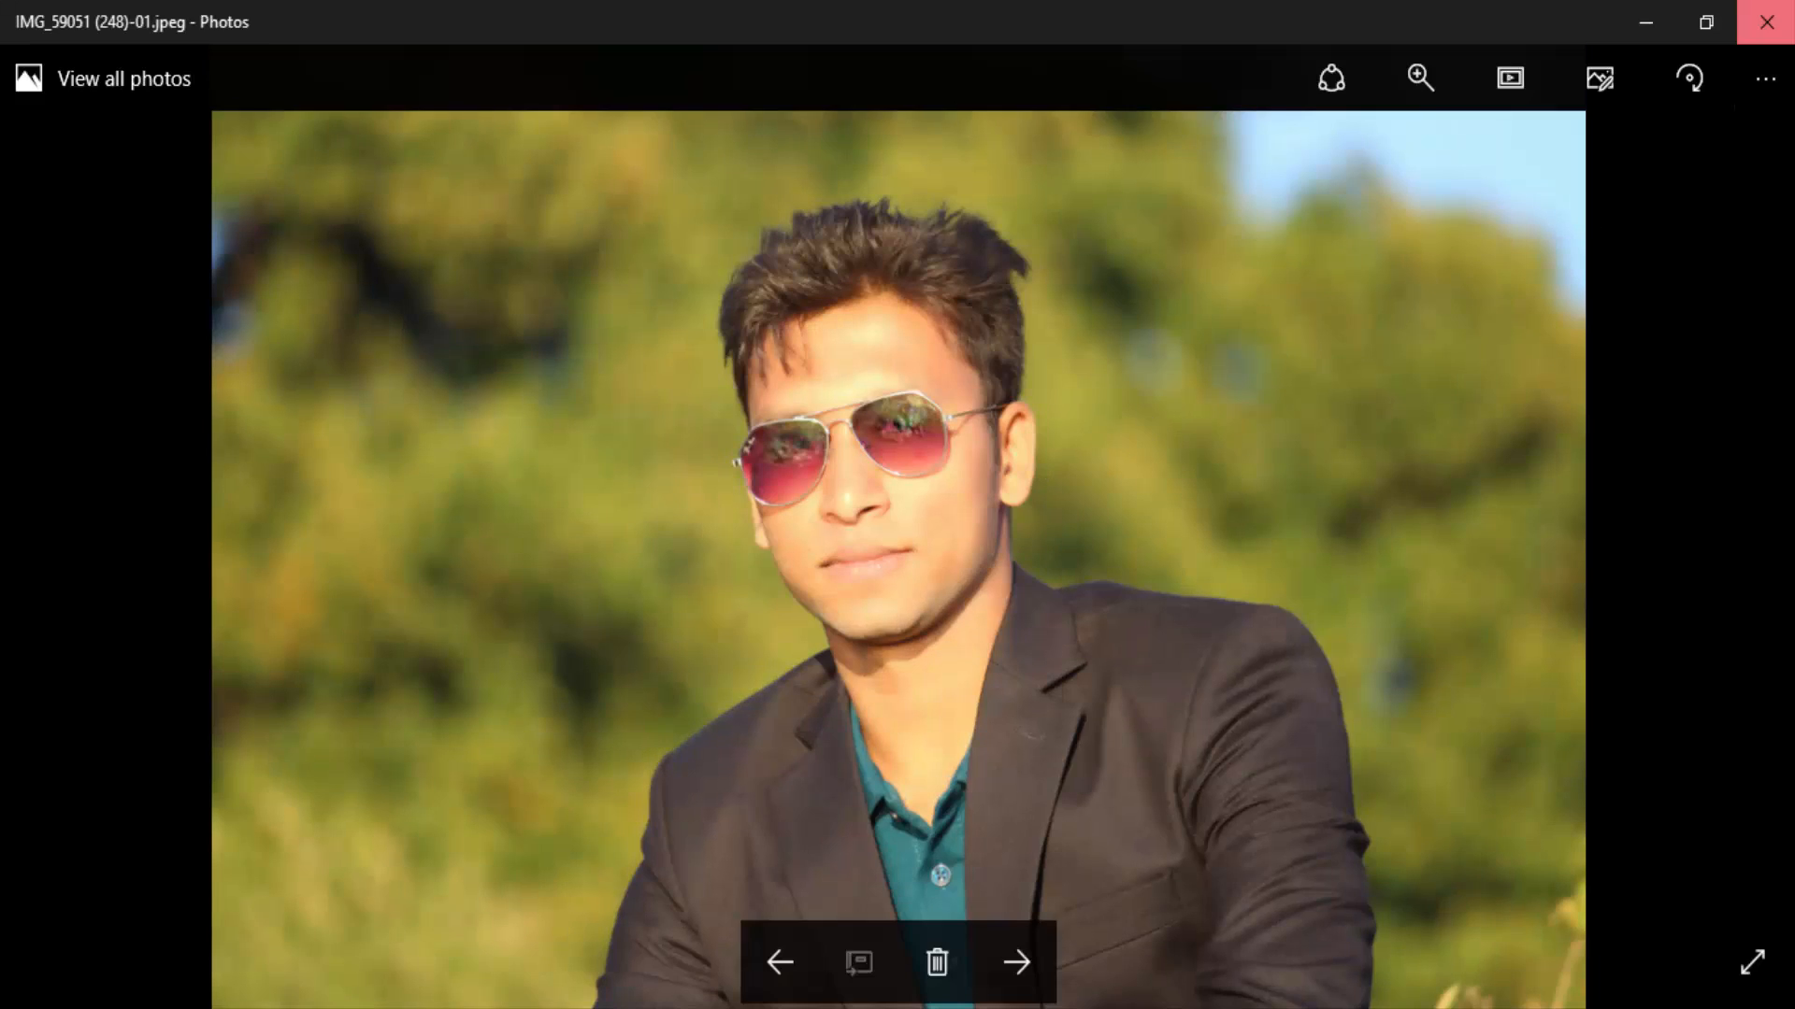
{"action": "left_click", "coordinate": [1766, 20]}
{"action": "left_click_drag", "start_coordinate": [333, 906], "coordinate": [687, 613]}
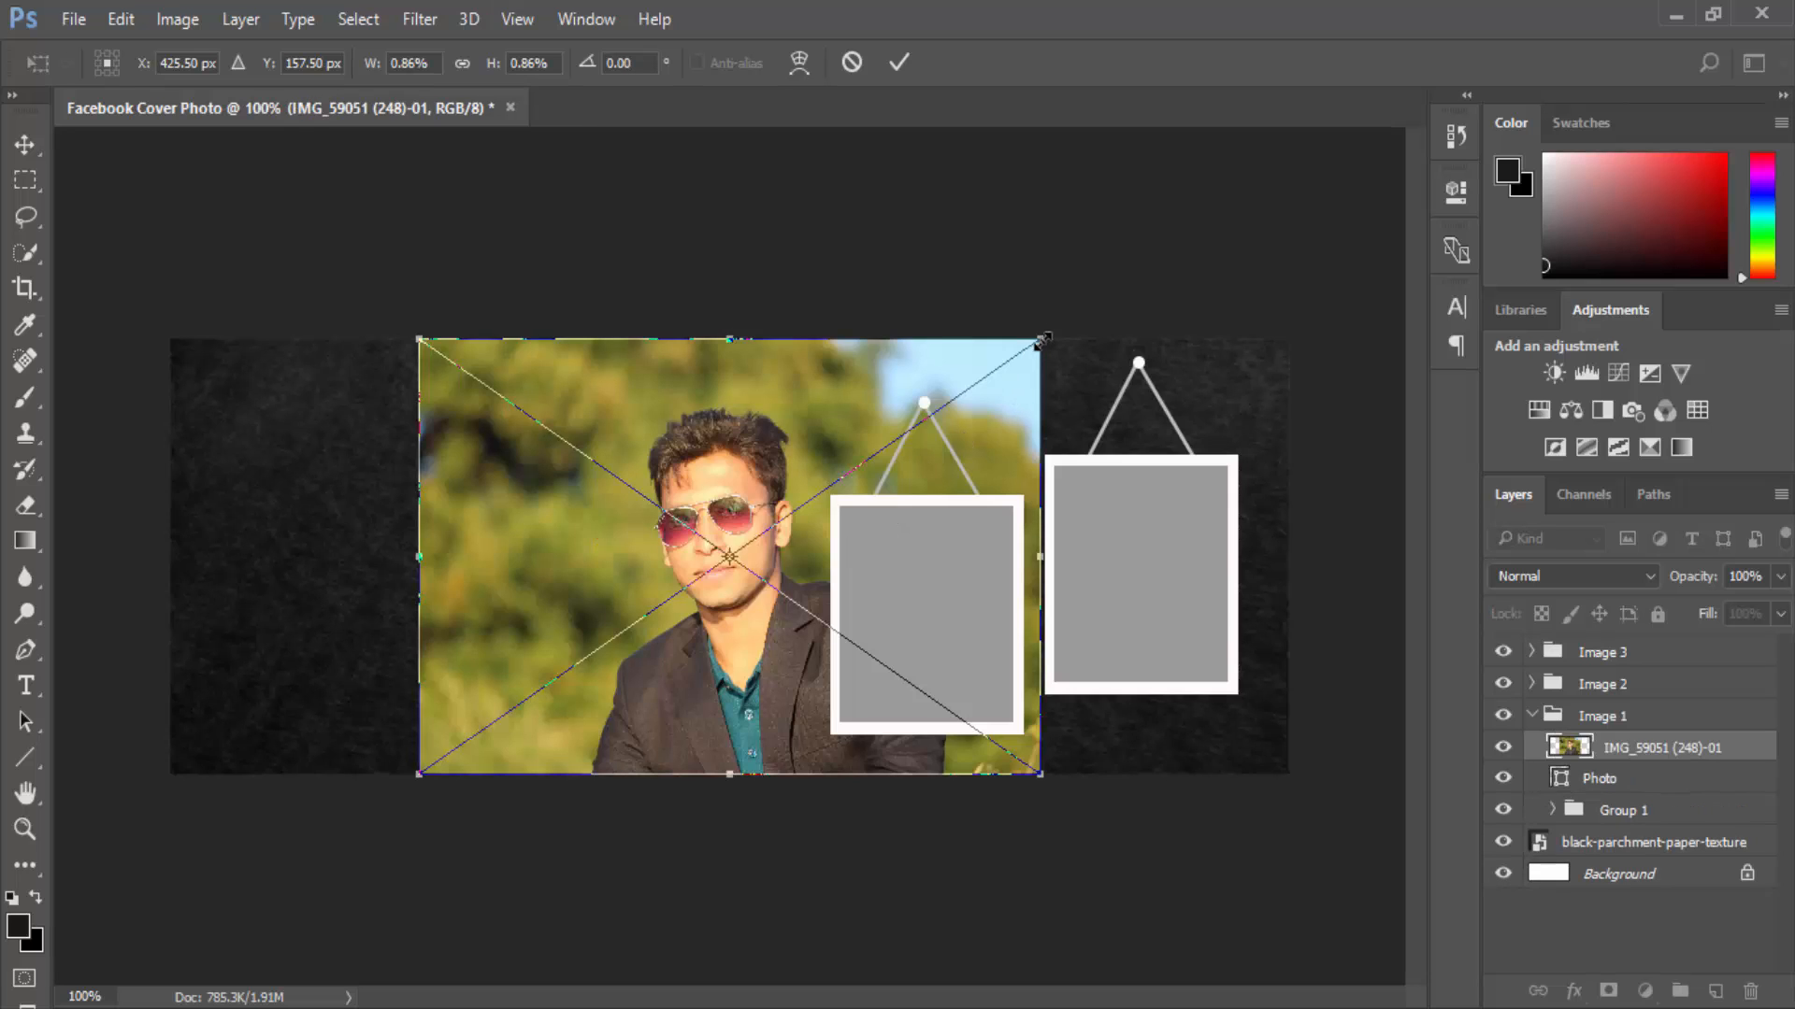
{"action": "left_click_drag", "start_coordinate": [1042, 342], "coordinate": [691, 496]}
{"action": "left_click_drag", "start_coordinate": [588, 553], "coordinate": [734, 506]}
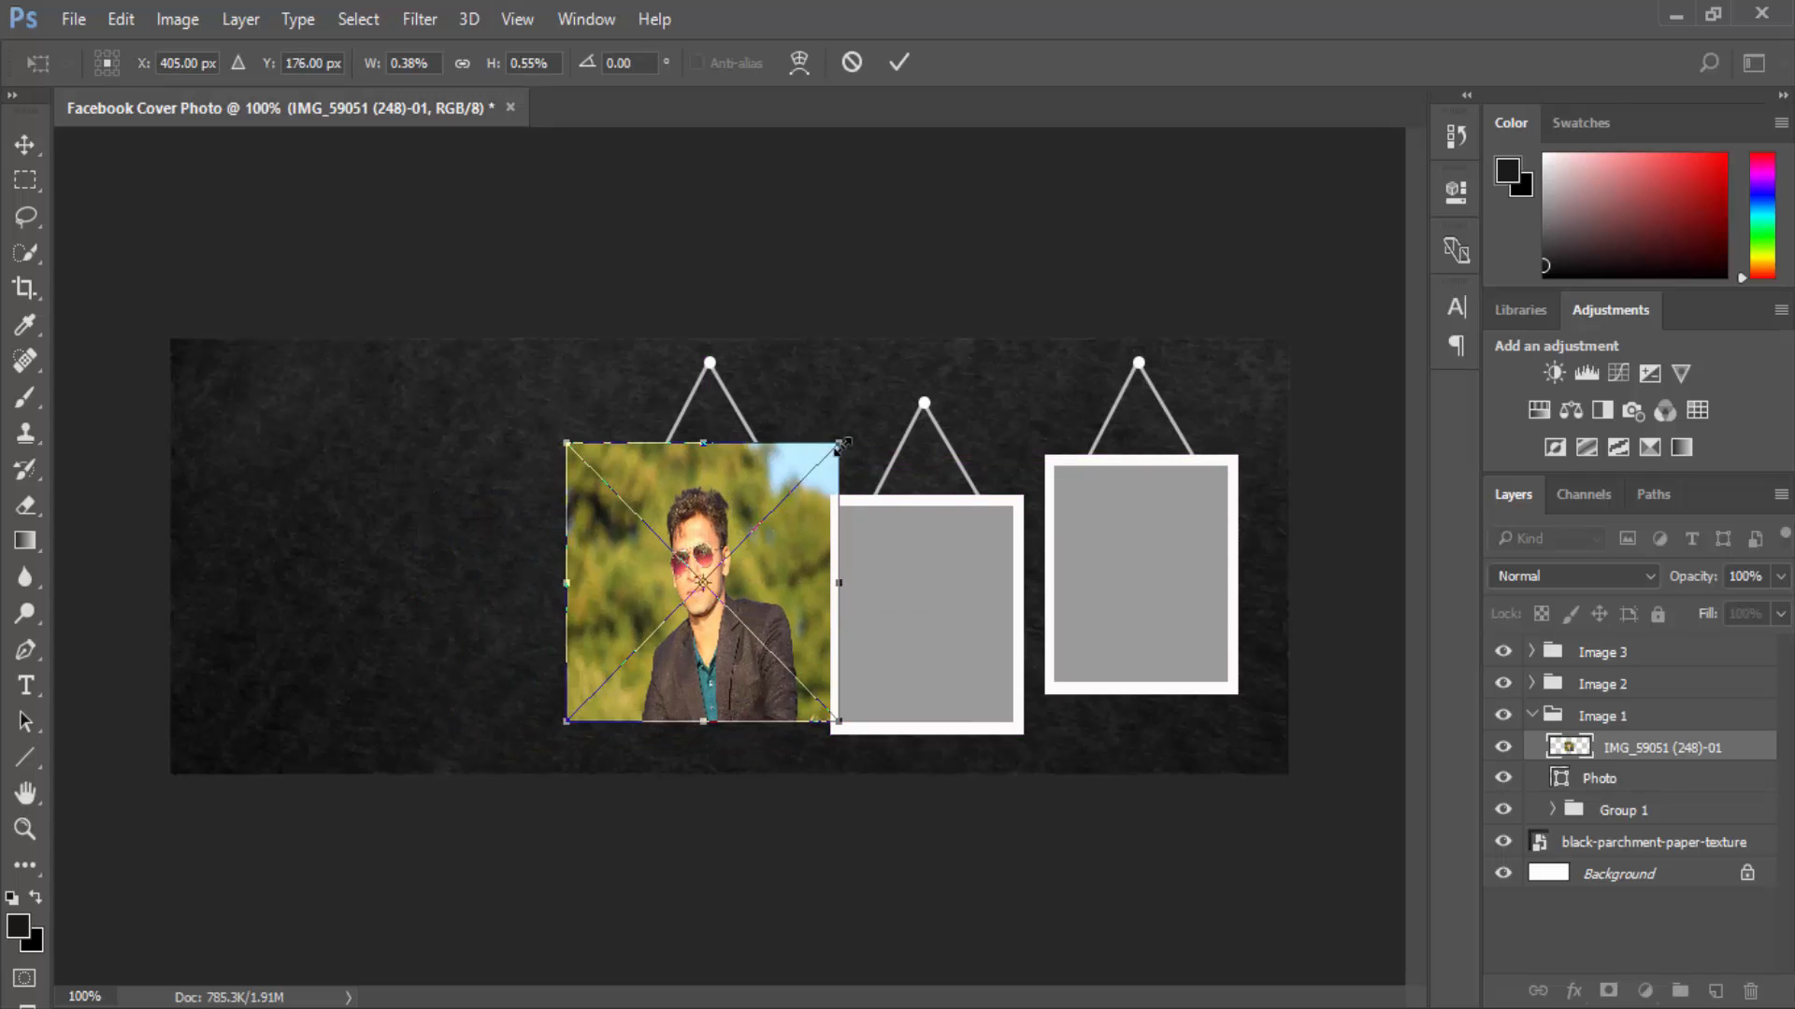
{"action": "mouse_move", "coordinate": [838, 443]}
{"action": "left_mouse_down"}
{"action": "mouse_move", "coordinate": [809, 461]}
{"action": "mouse_move", "coordinate": [825, 455]}
{"action": "left_mouse_up"}
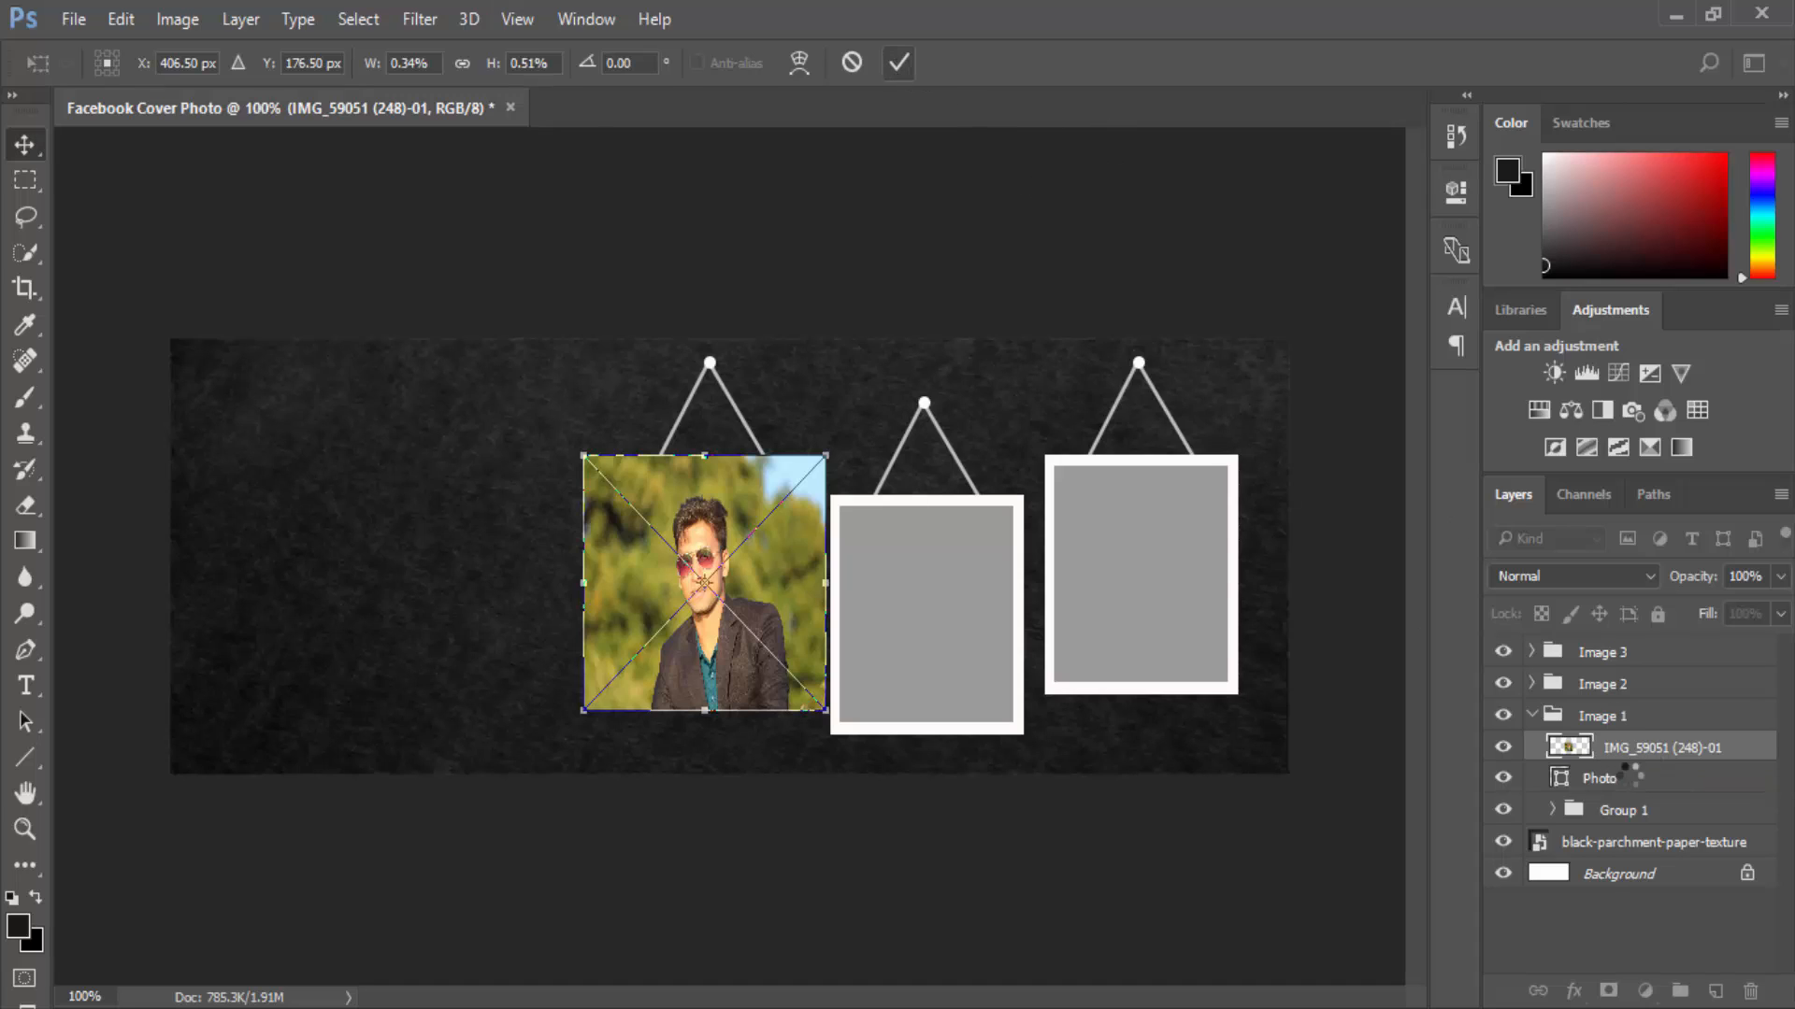
{"action": "key", "text": "Return"}
Clip the portrait to the frame's Photo layer and resize it to fill the frame.
{"action": "right_click", "coordinate": [1631, 749]}
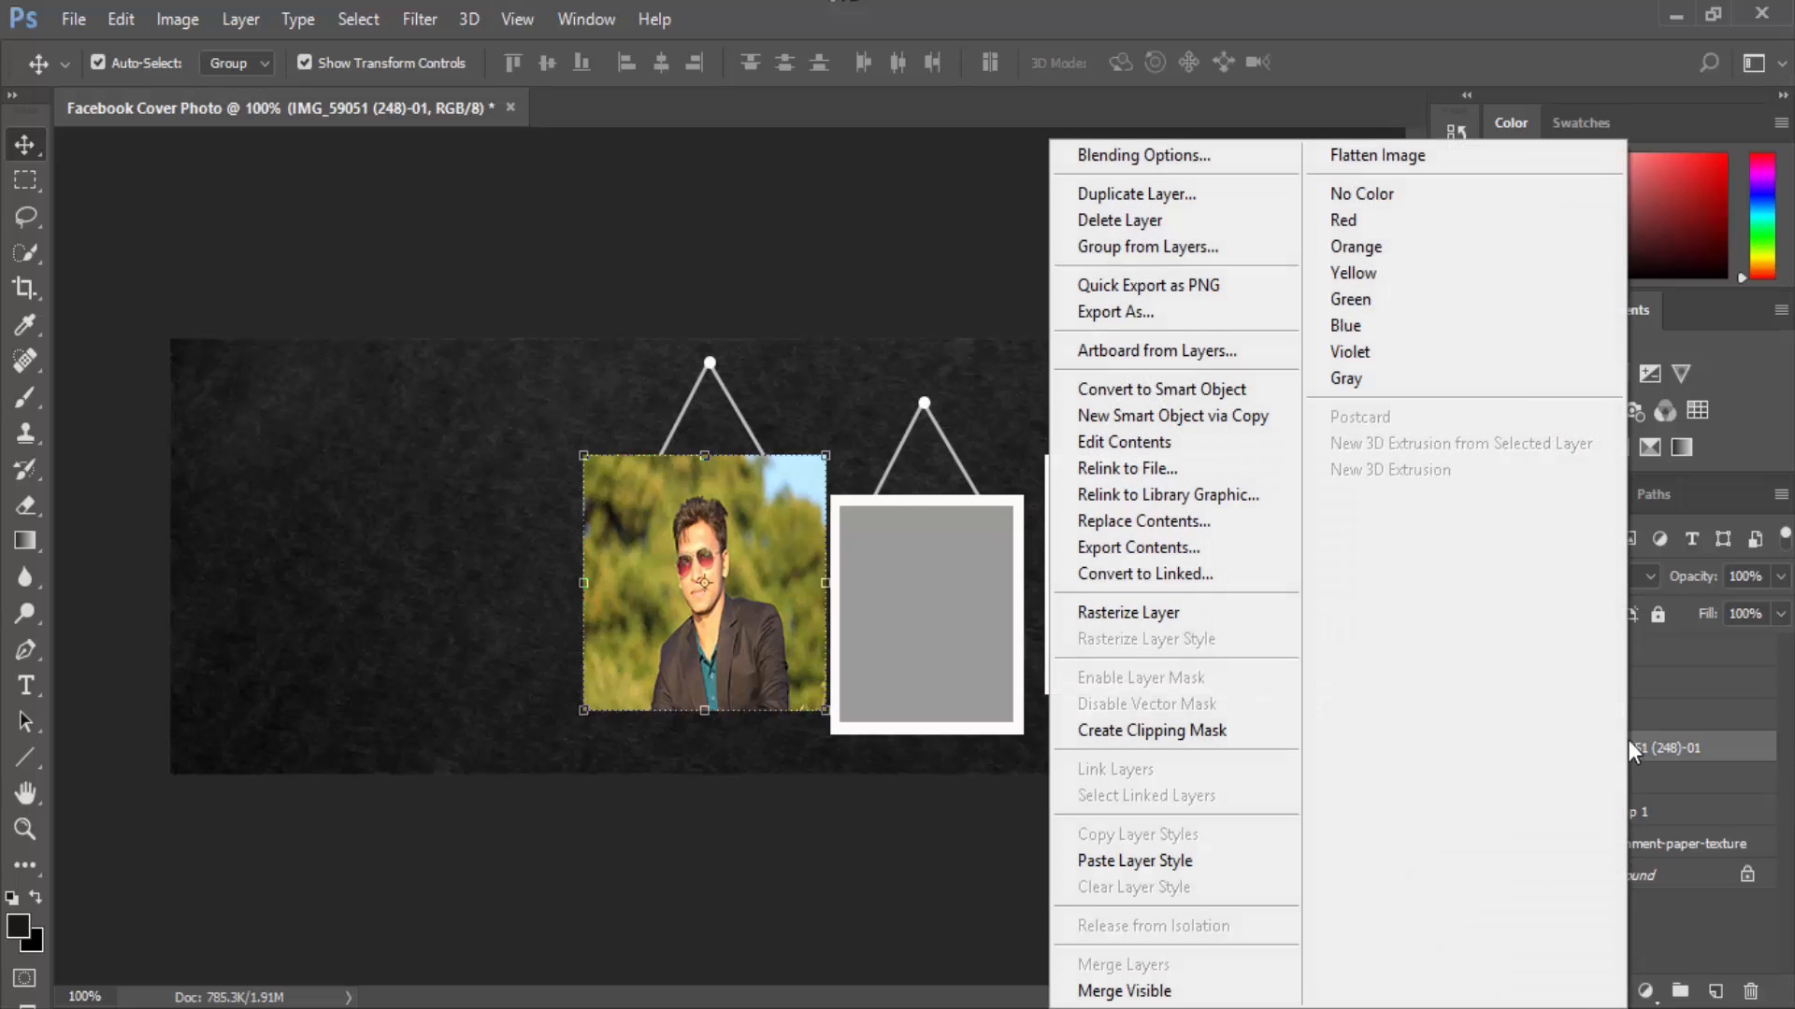
{"action": "left_click", "coordinate": [1227, 733]}
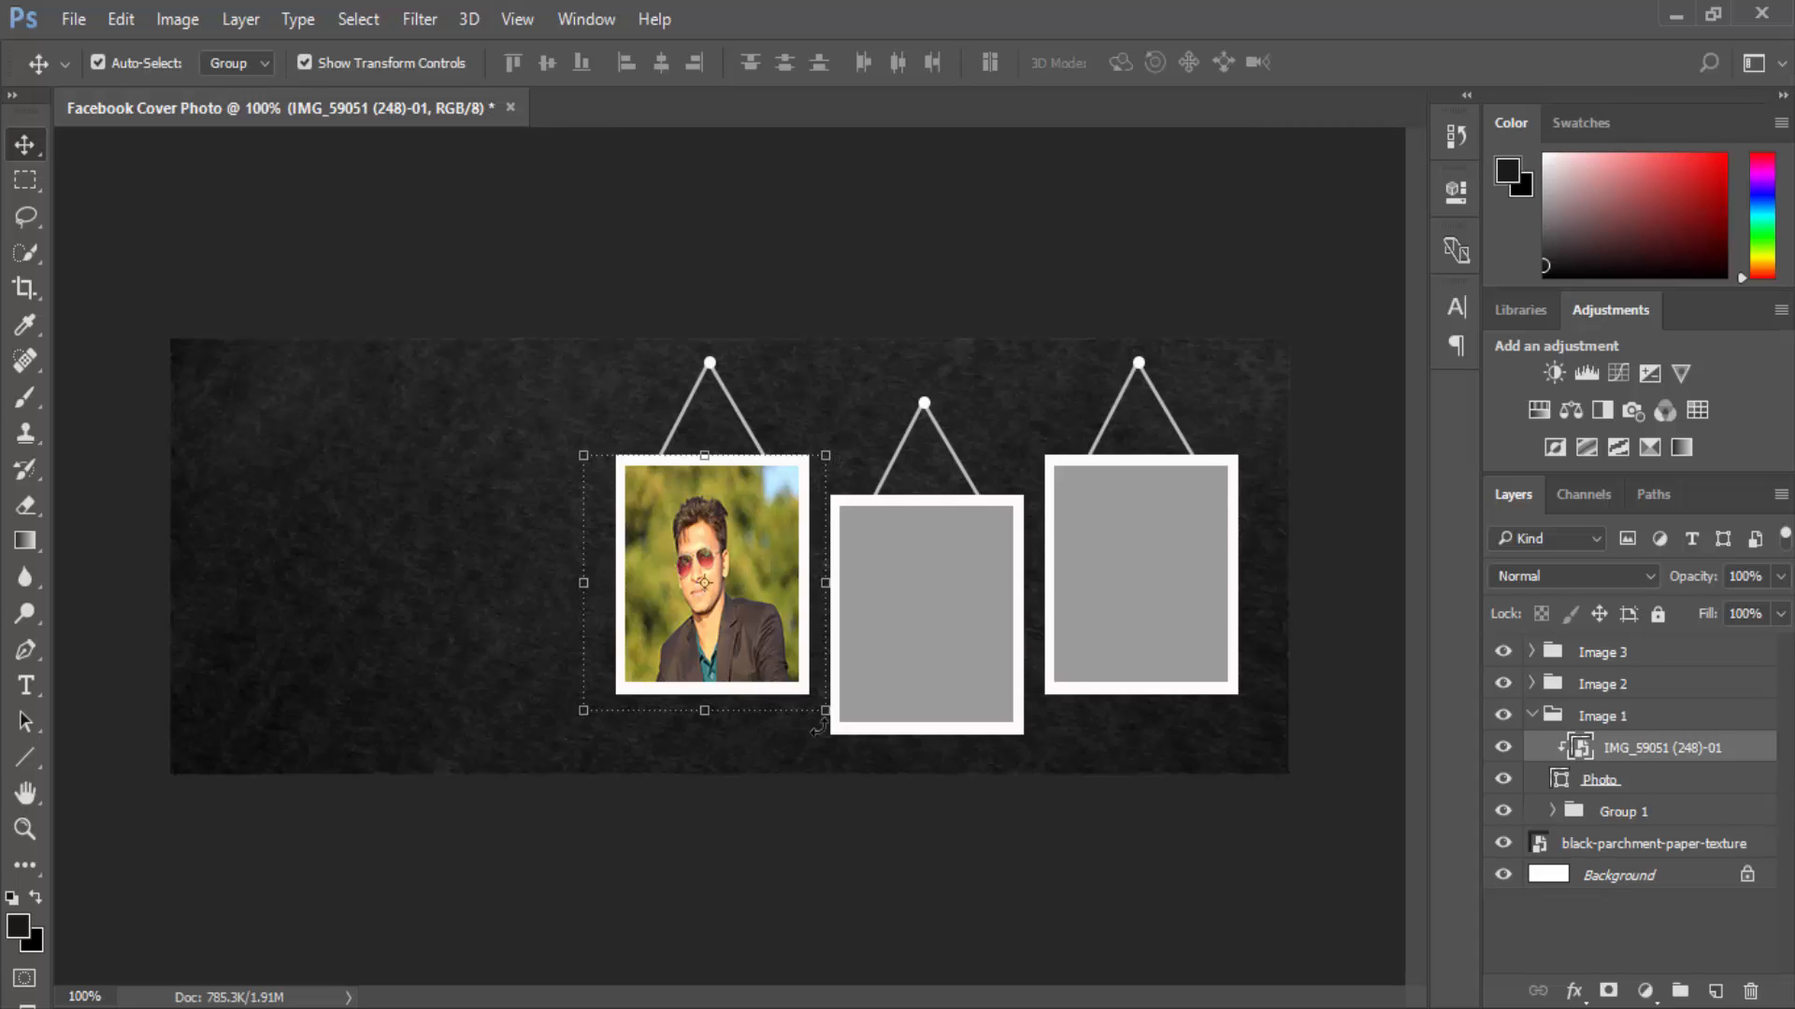
{"action": "left_click_drag", "start_coordinate": [824, 711], "coordinate": [826, 697]}
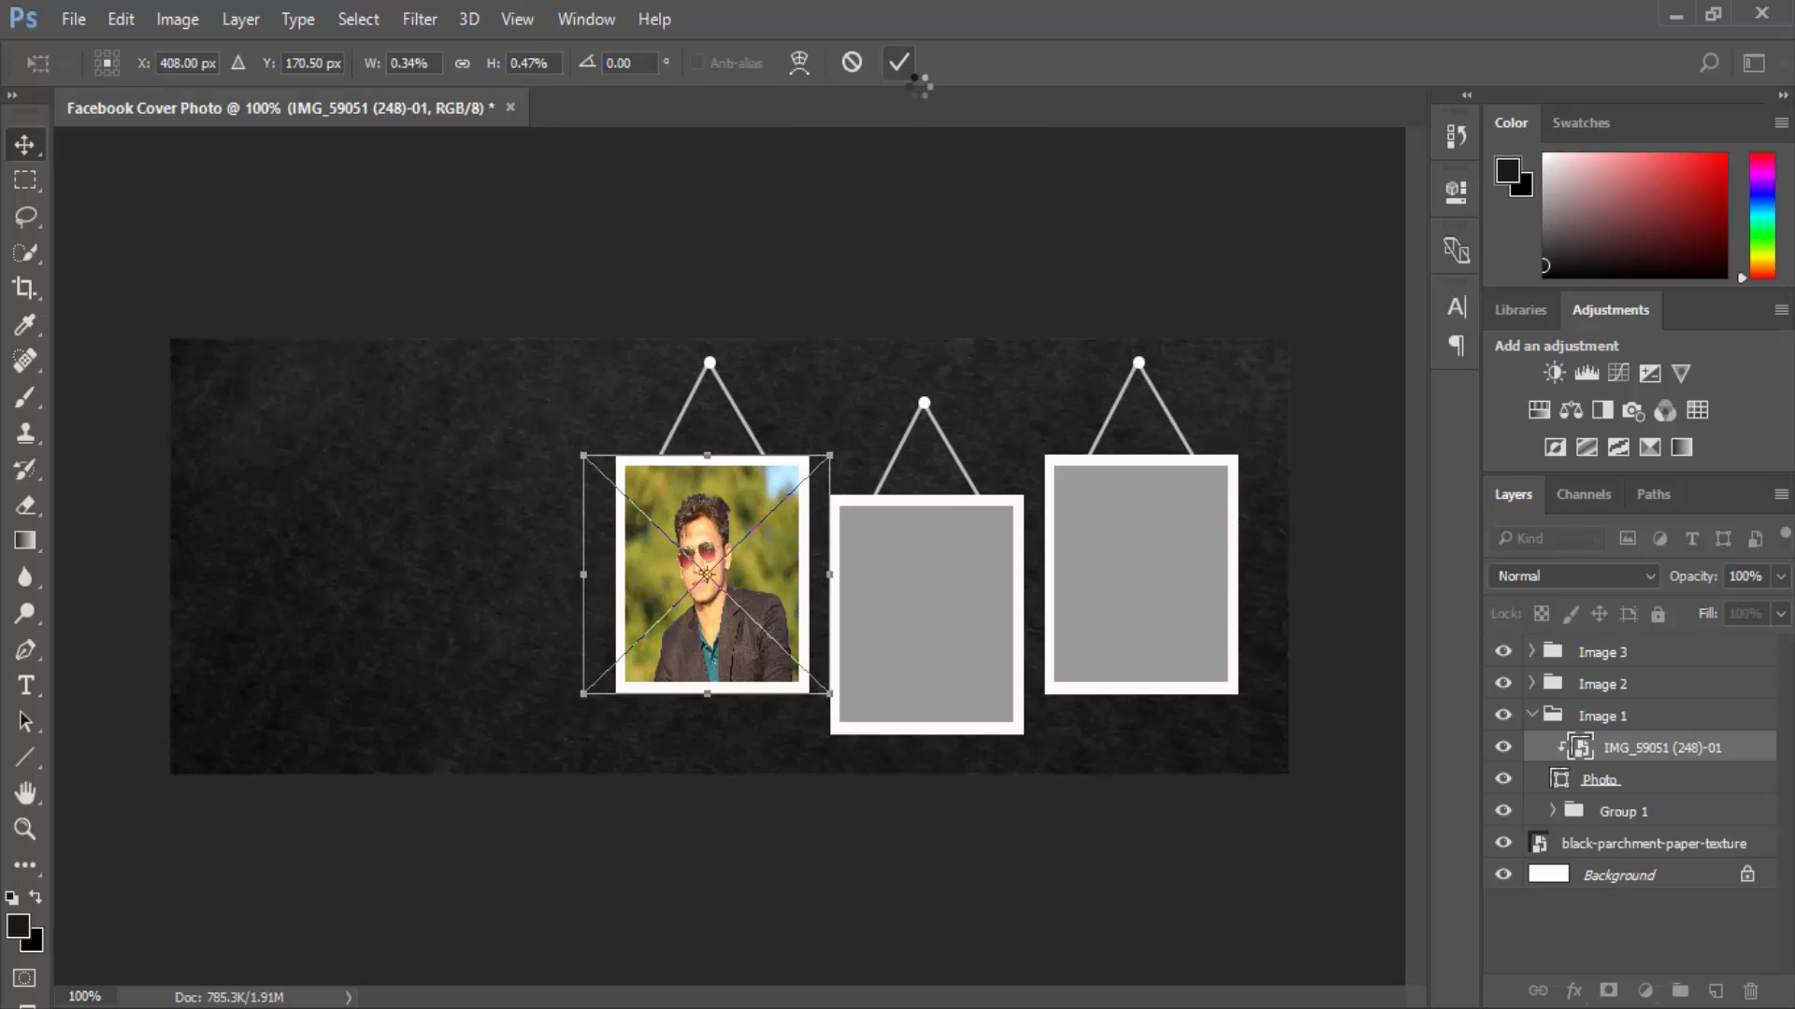
{"action": "left_click", "coordinate": [899, 63]}
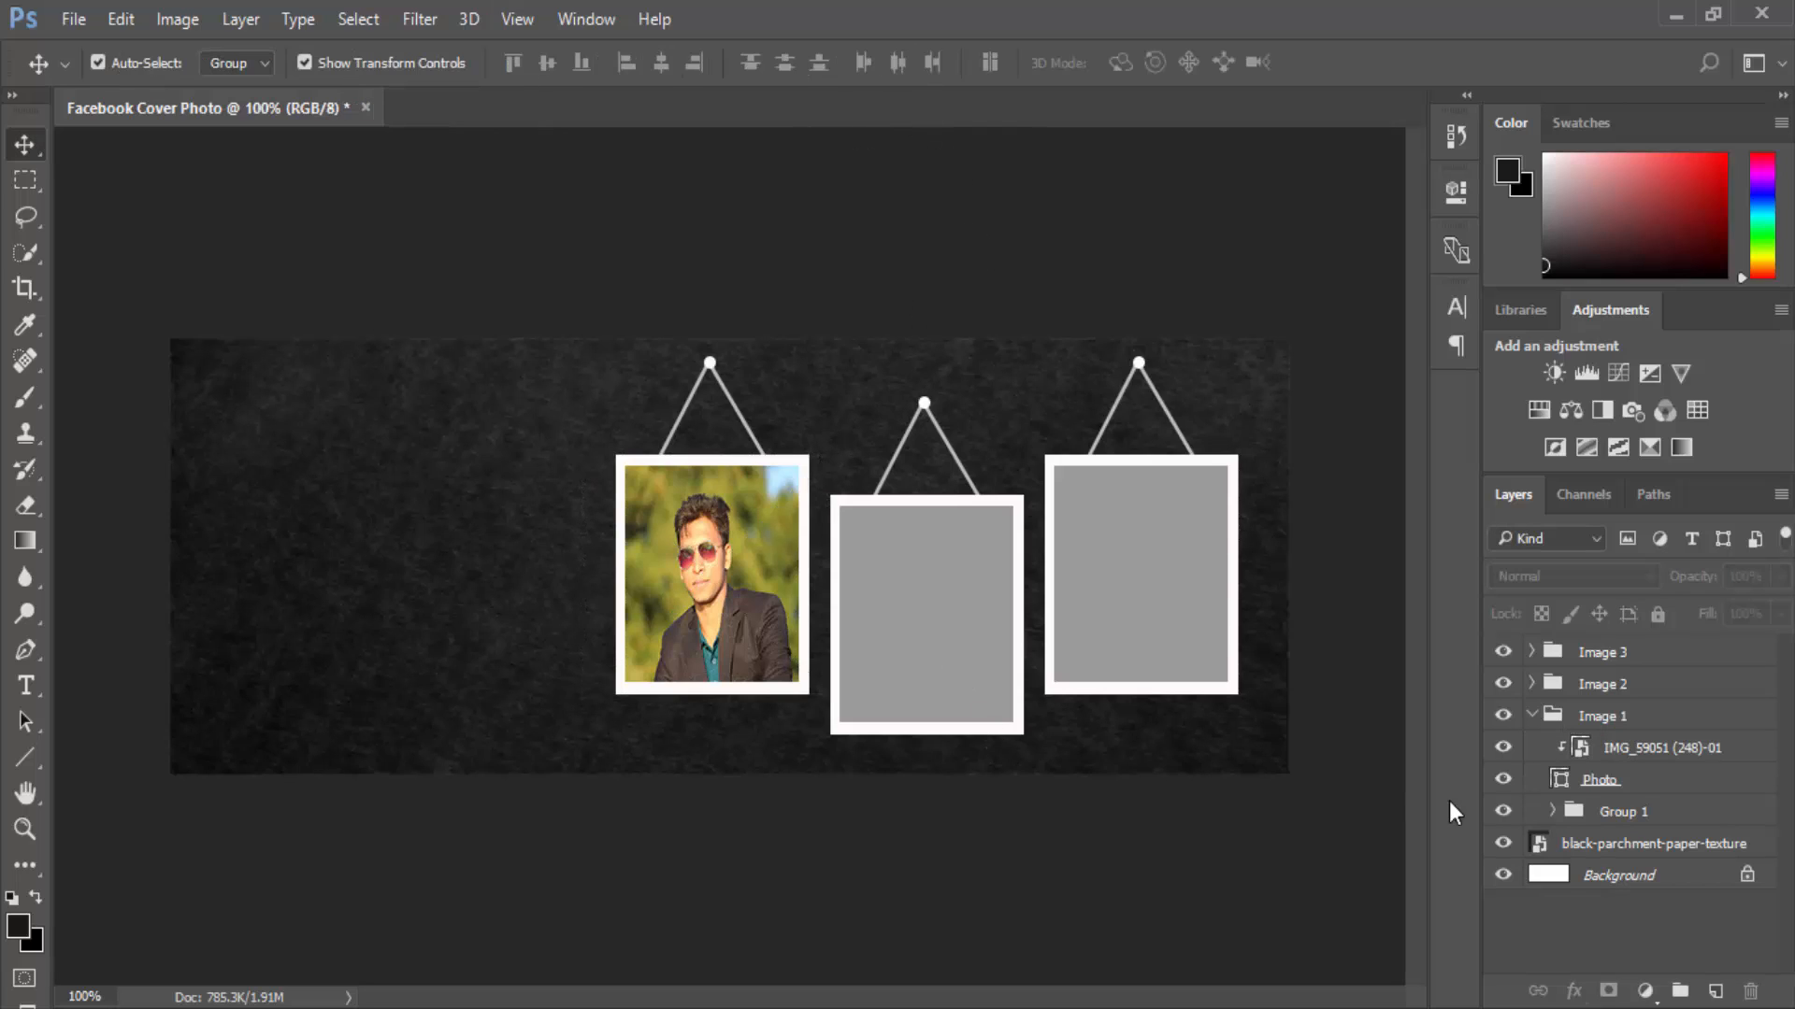
Select the Photo placeholder inside the Image 2 group and bring up the Photo folder.
{"action": "left_click", "coordinate": [1535, 716]}
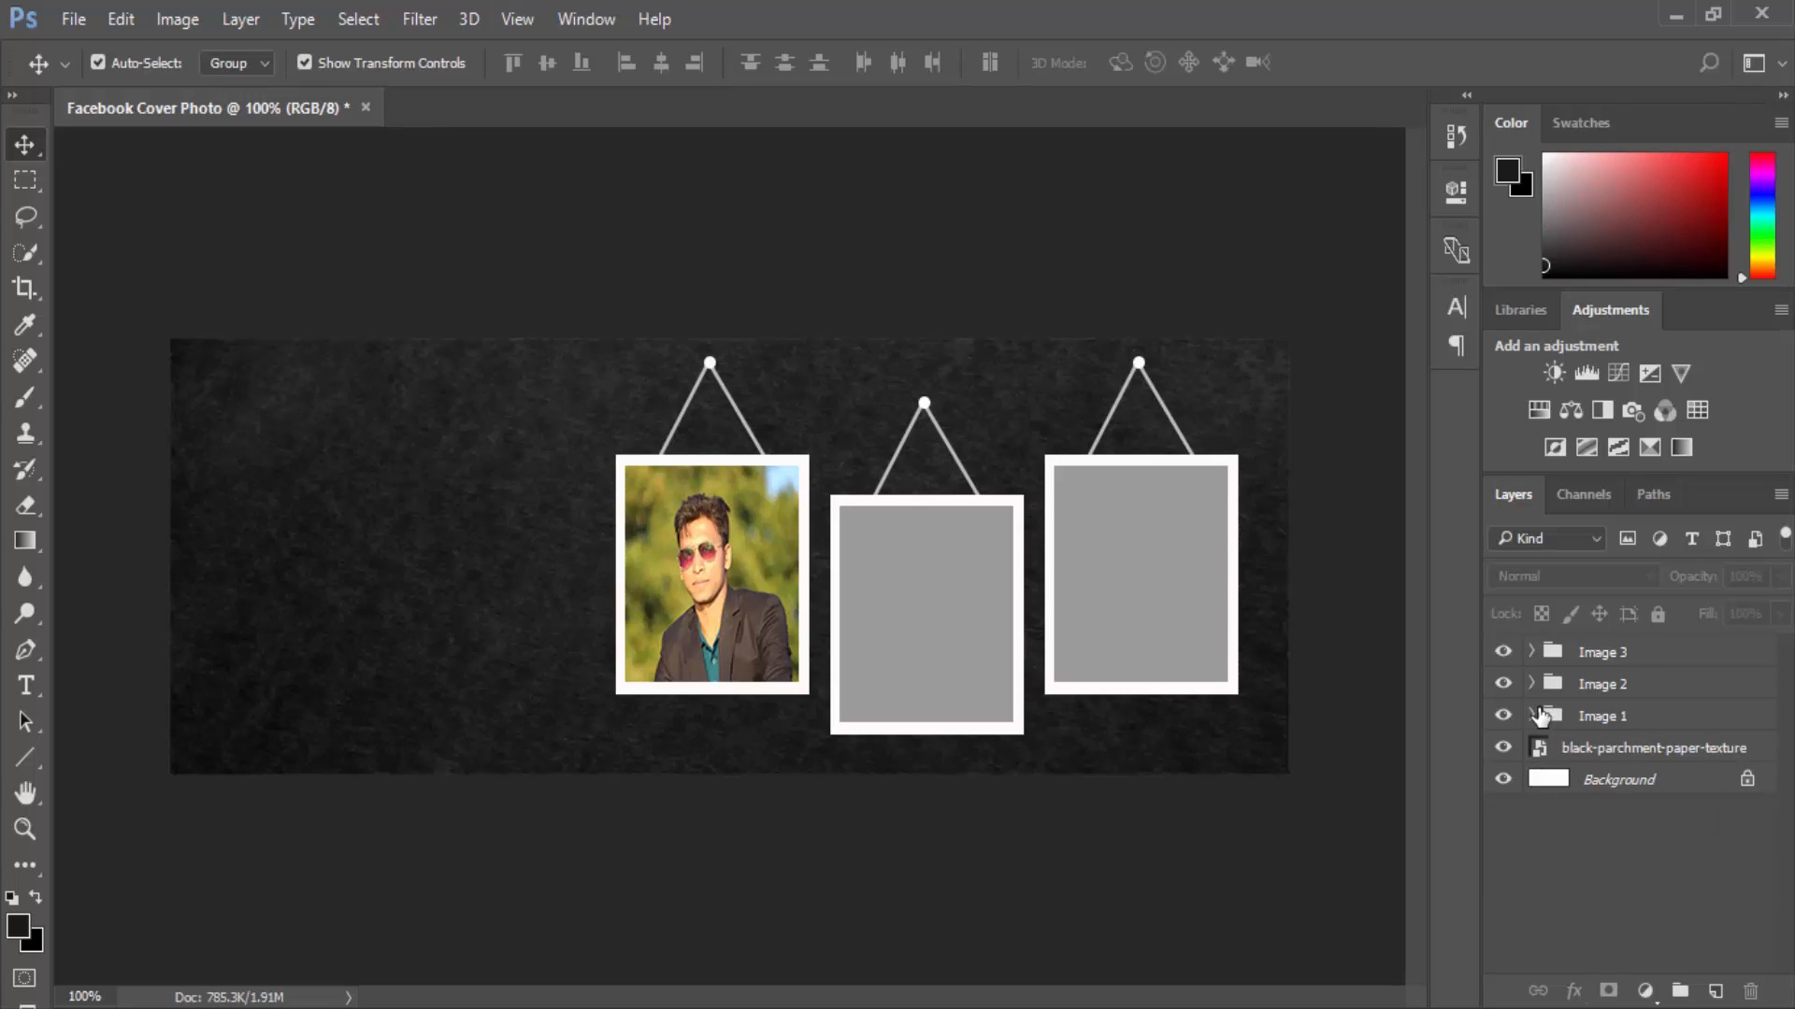
{"action": "left_click", "coordinate": [1531, 684]}
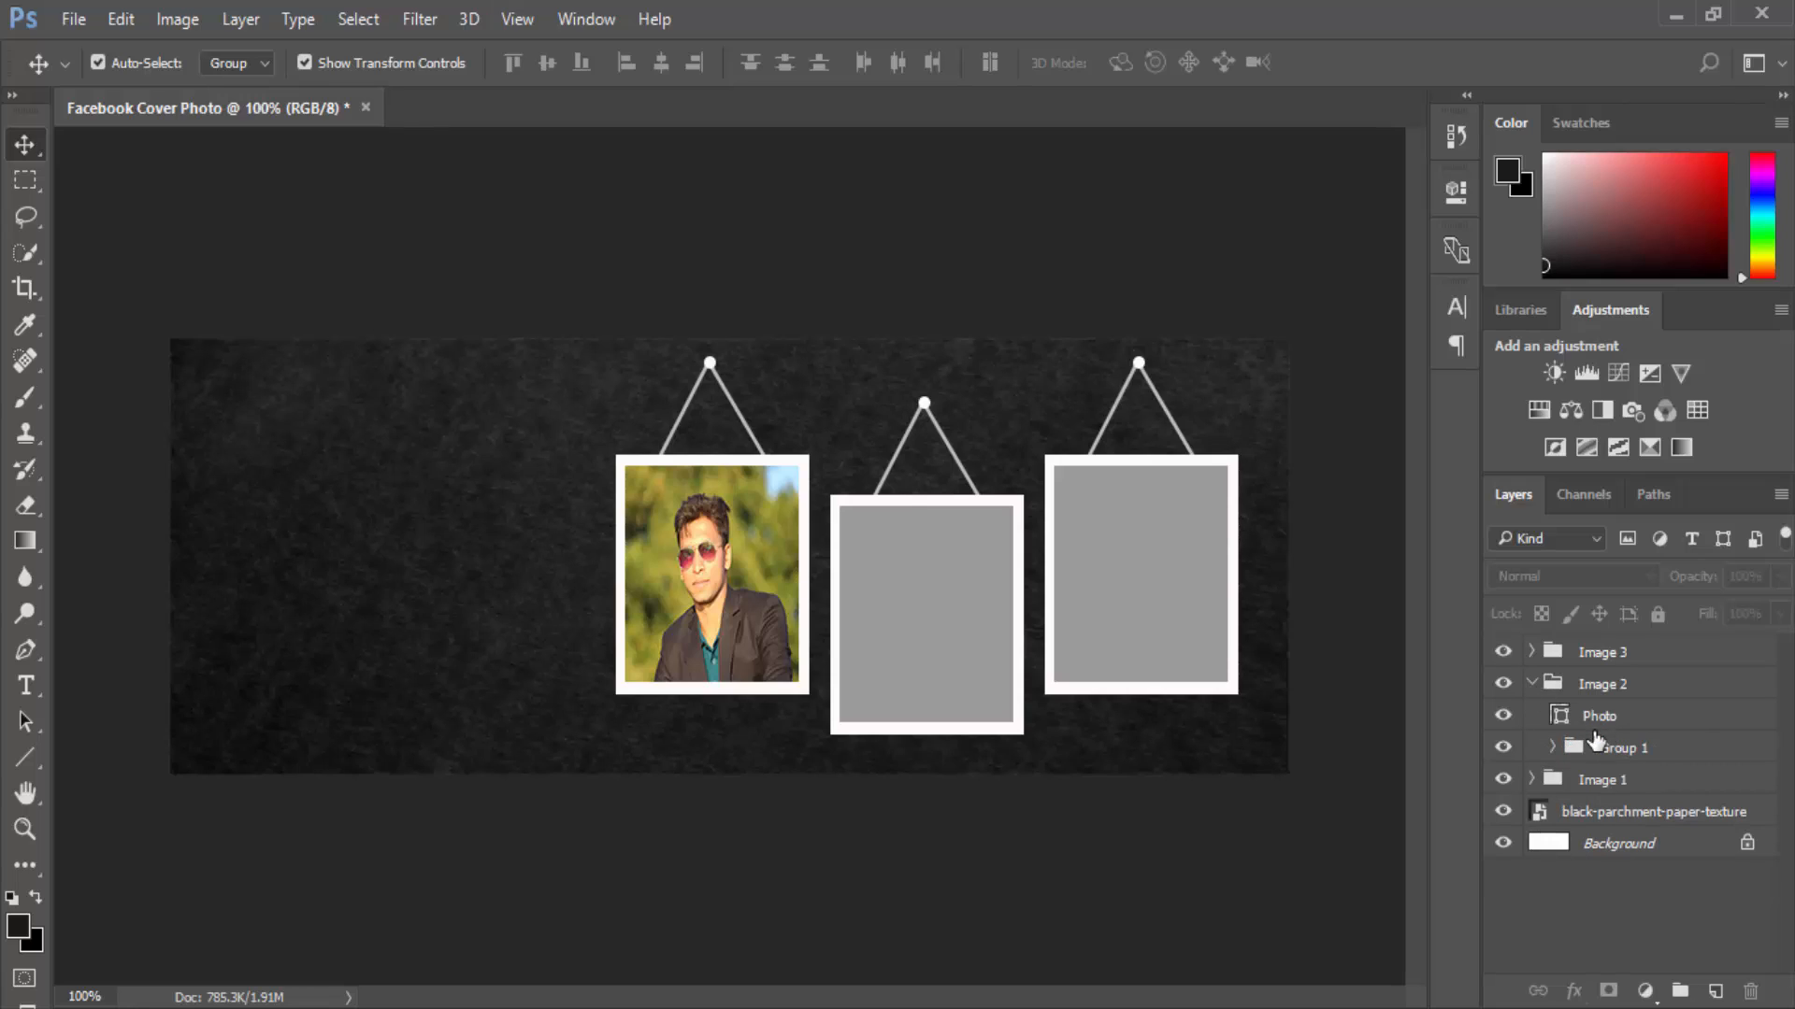
{"action": "left_click", "coordinate": [1601, 728]}
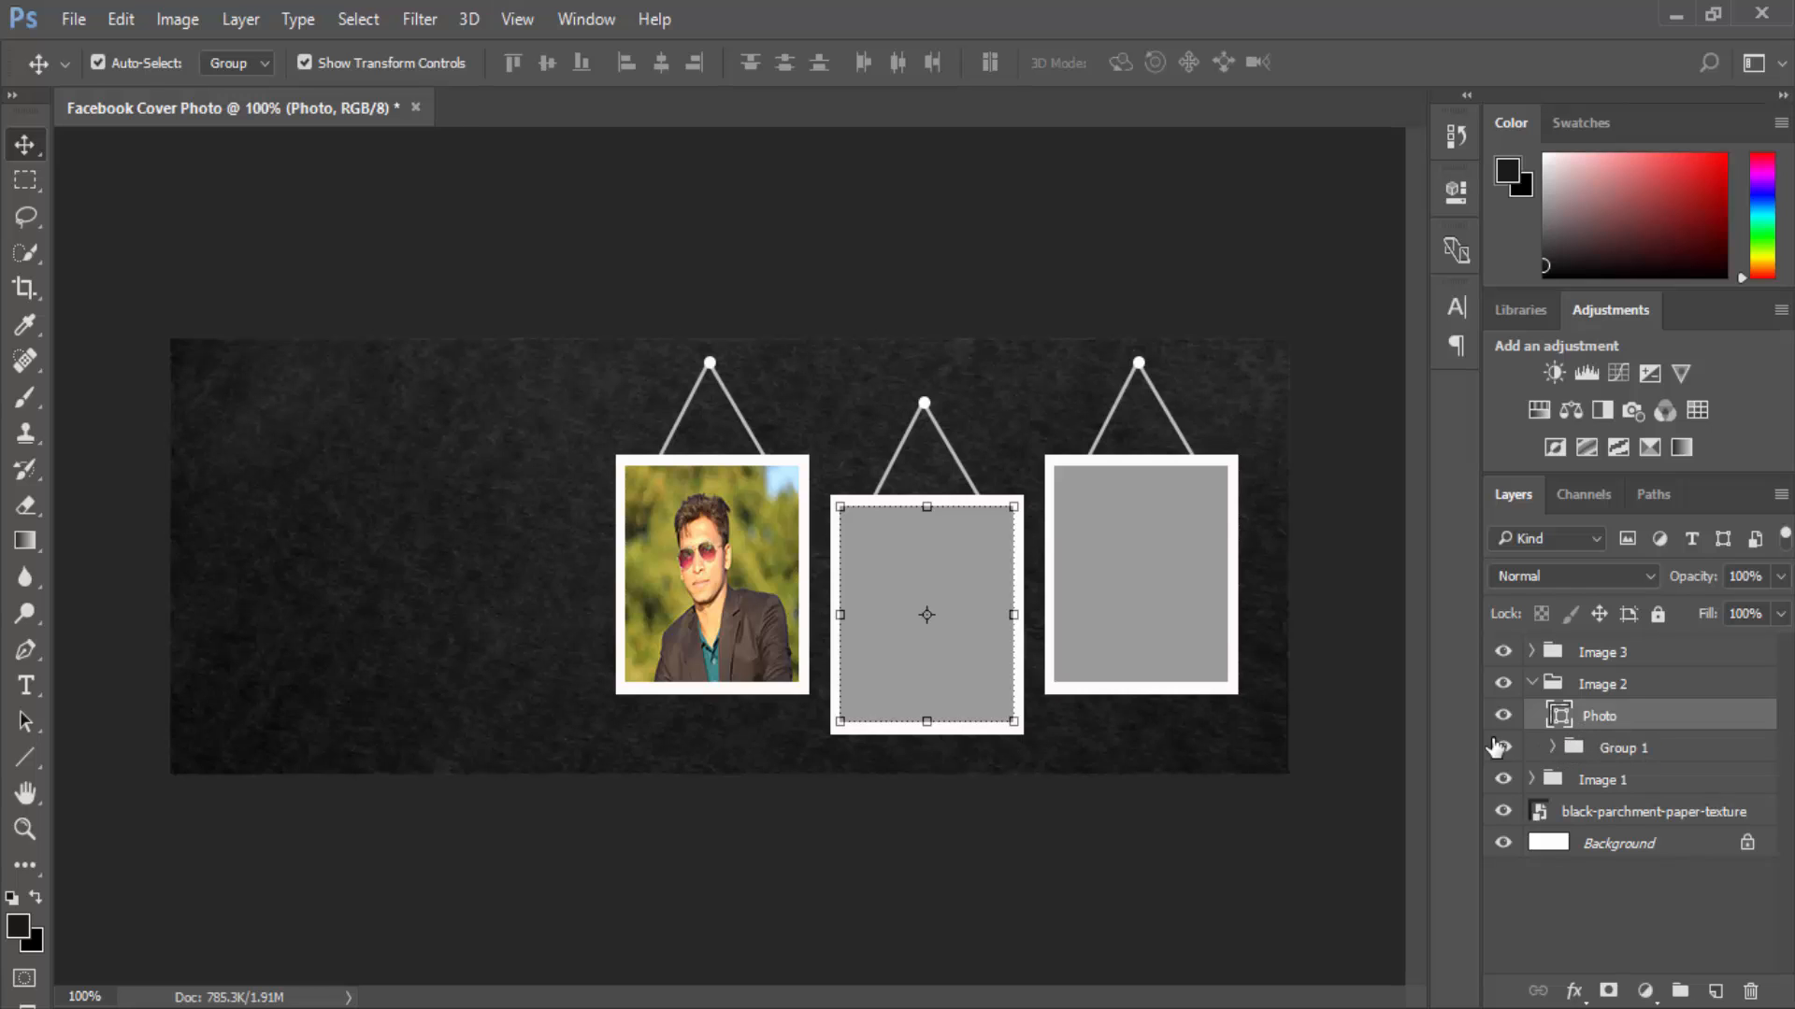
{"action": "mouse_move", "coordinate": [617, 993]}
{"action": "left_click", "coordinate": [461, 916]}
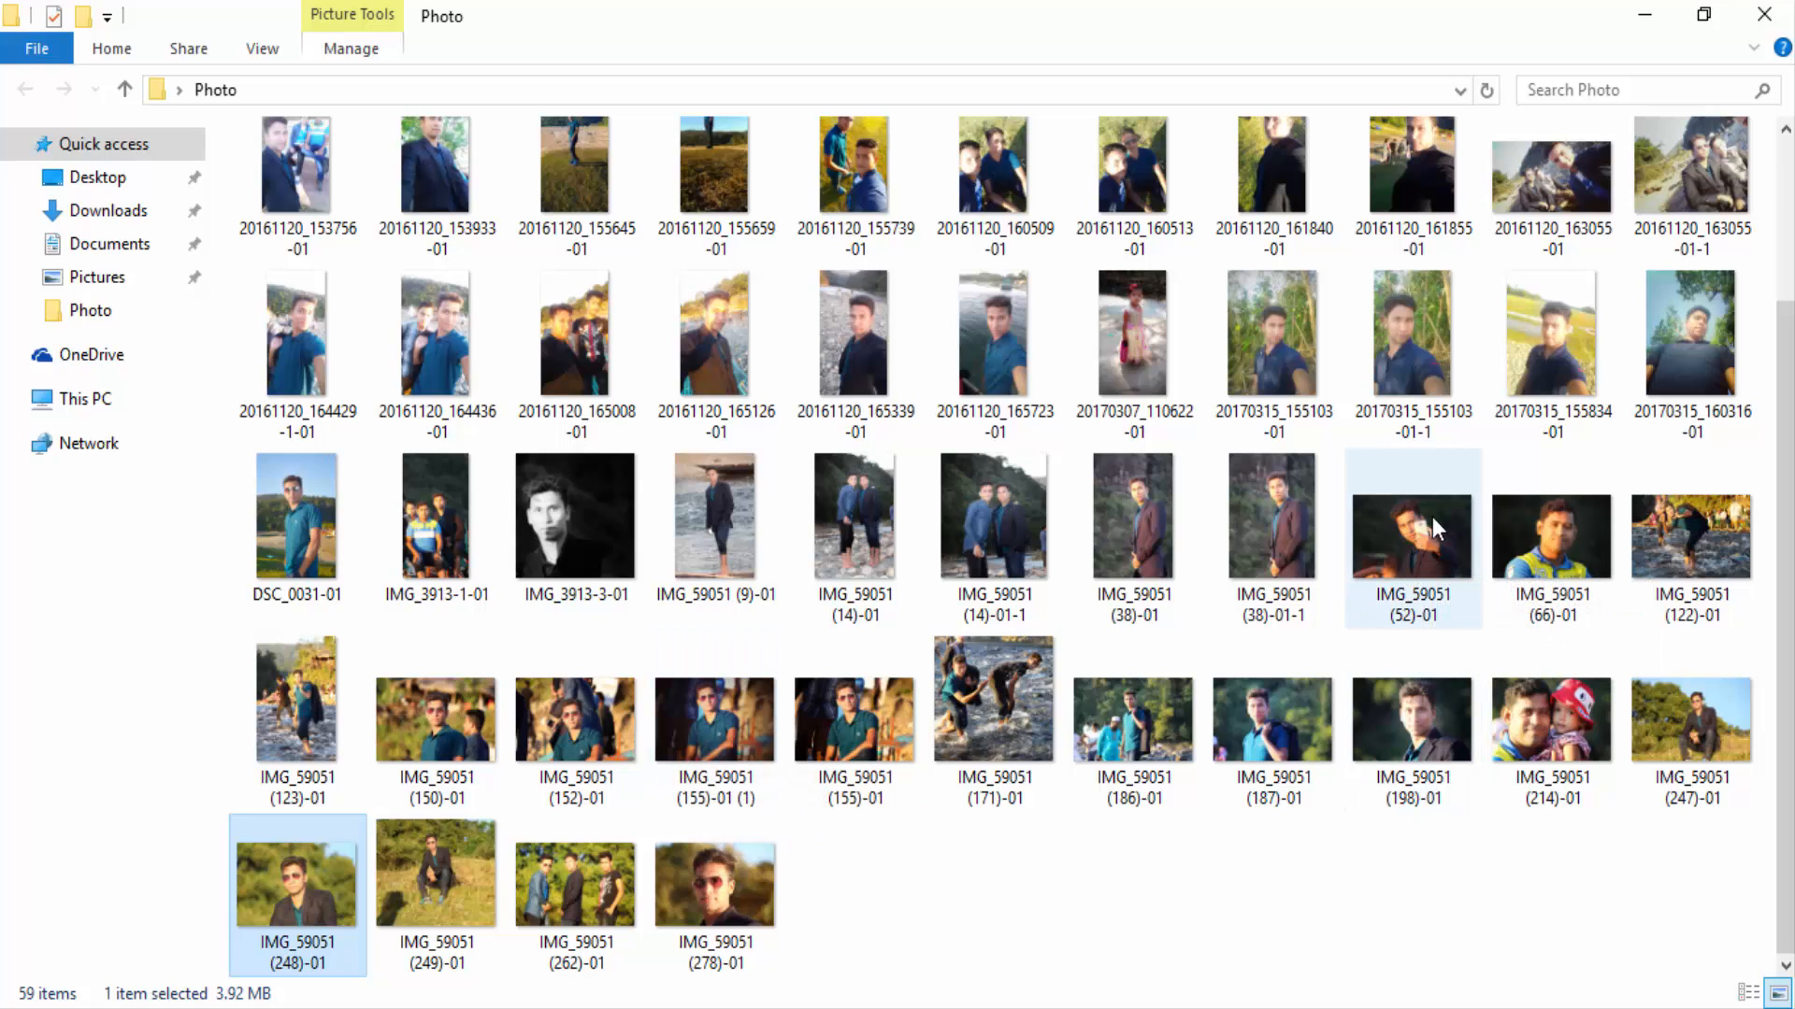
Place the IMG_59051 (52)-01 selfie over the middle frame, scaled down.
{"action": "left_click_drag", "start_coordinate": [1426, 529], "coordinate": [944, 673]}
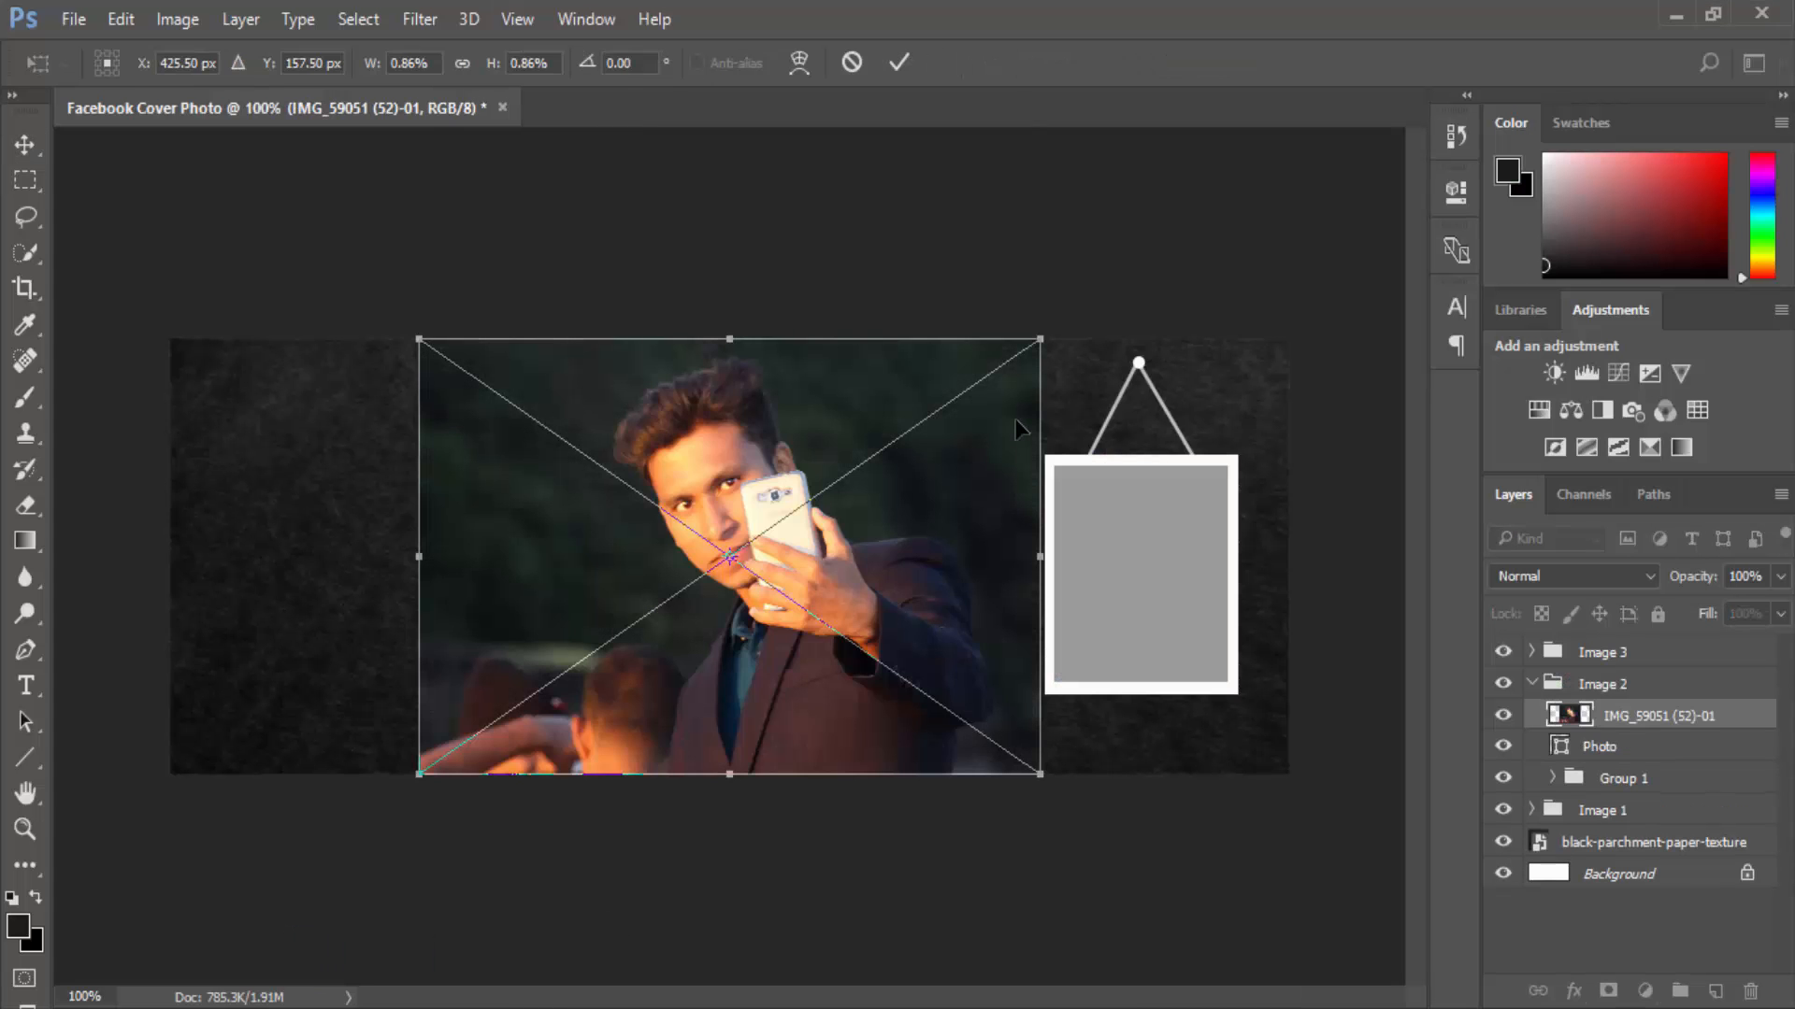
{"action": "left_click_drag", "start_coordinate": [1039, 340], "coordinate": [825, 449]}
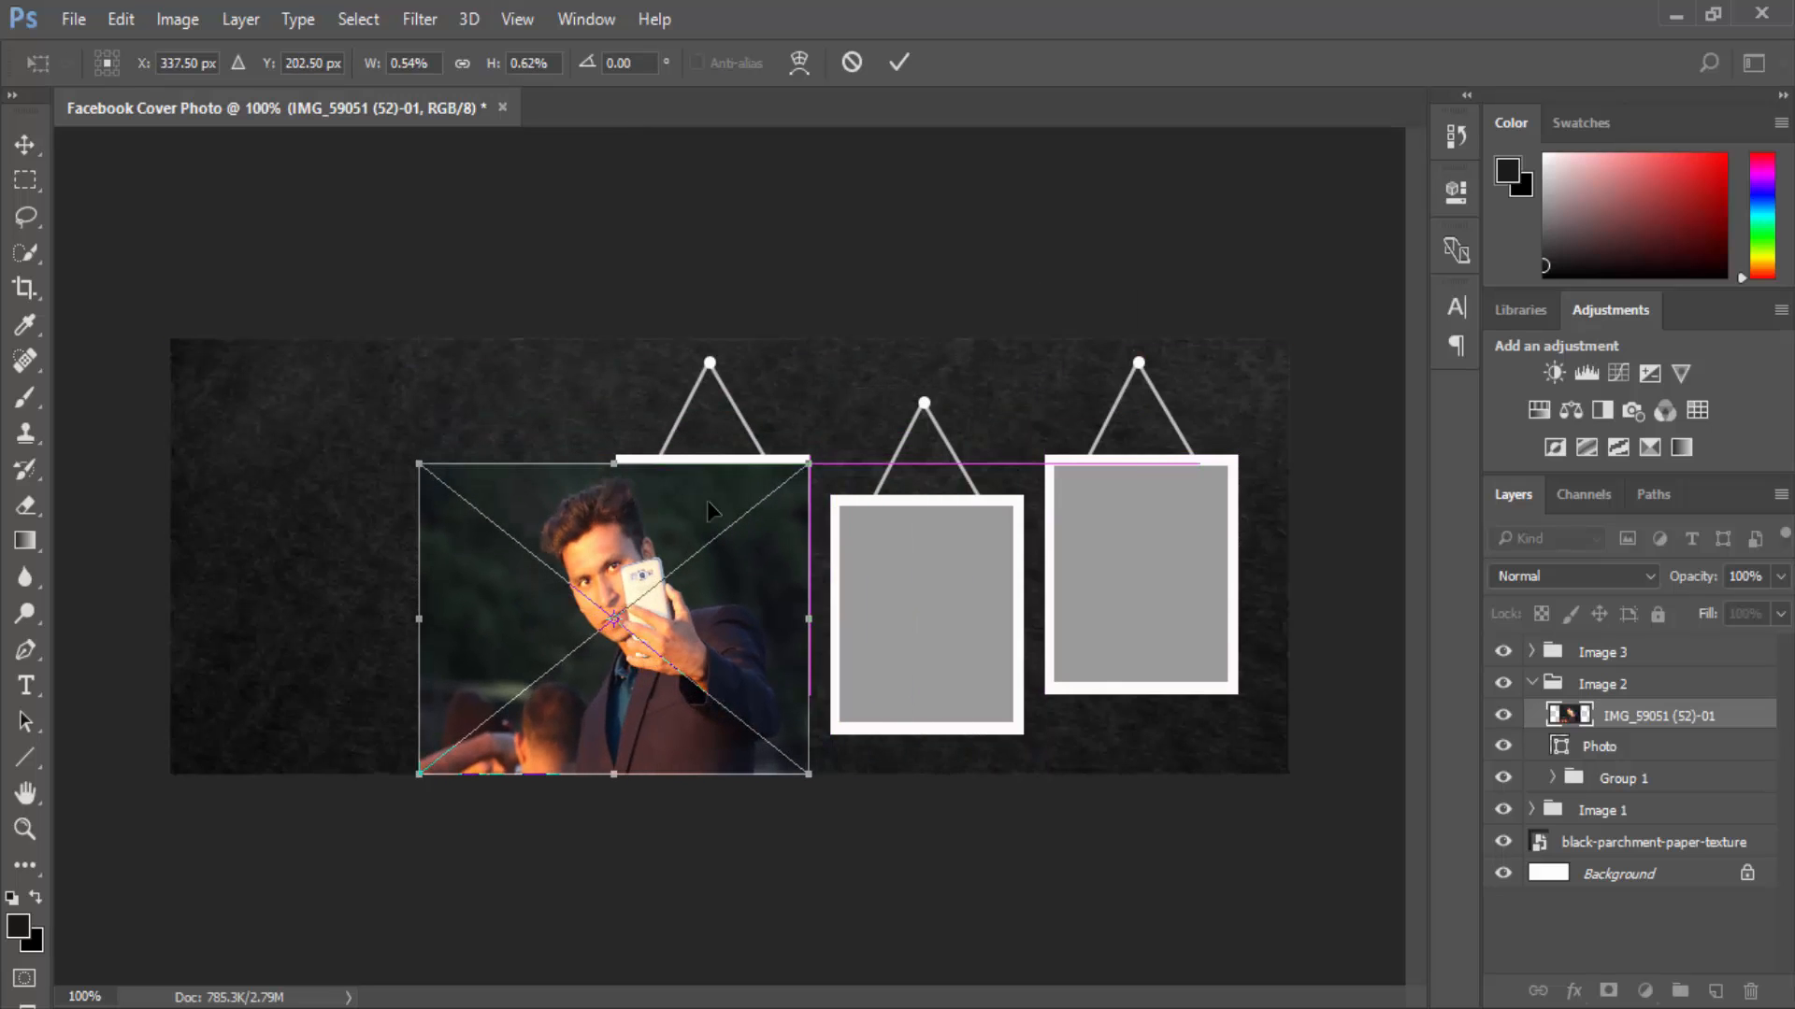
{"action": "left_click_drag", "start_coordinate": [630, 516], "coordinate": [999, 524]}
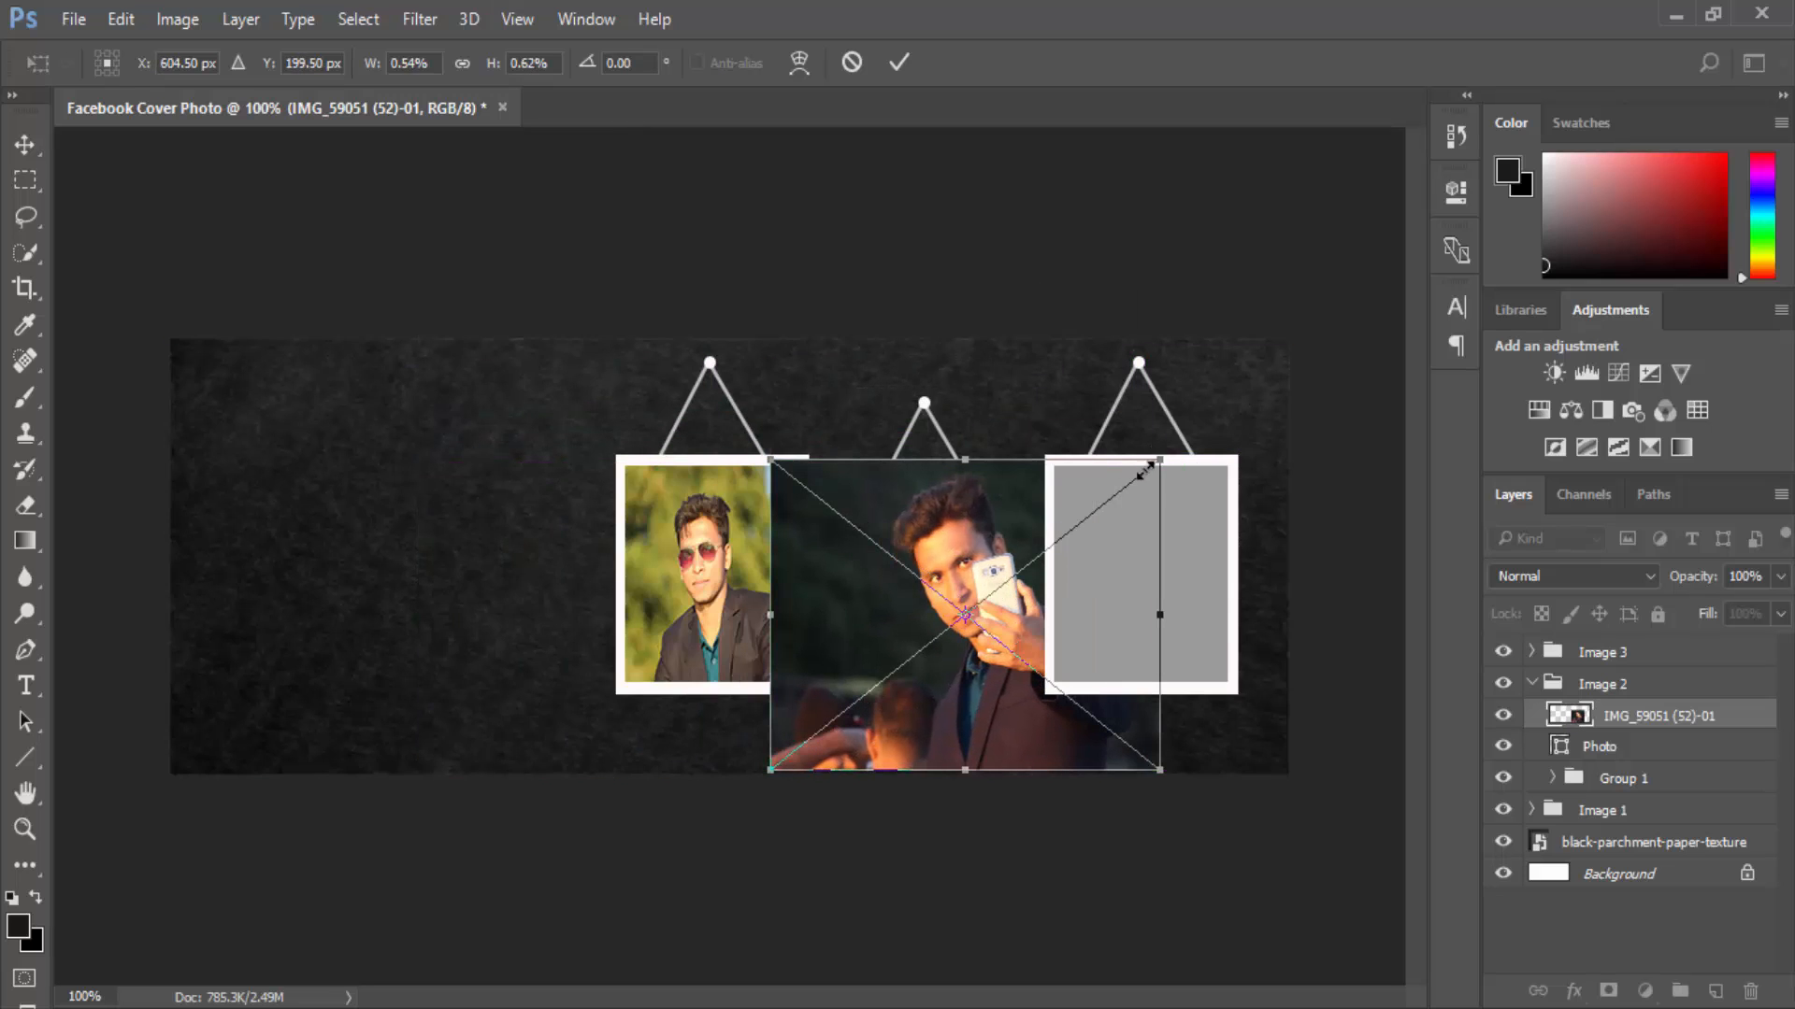
{"action": "left_click_drag", "start_coordinate": [1145, 471], "coordinate": [1019, 531]}
{"action": "left_click_drag", "start_coordinate": [930, 577], "coordinate": [959, 539]}
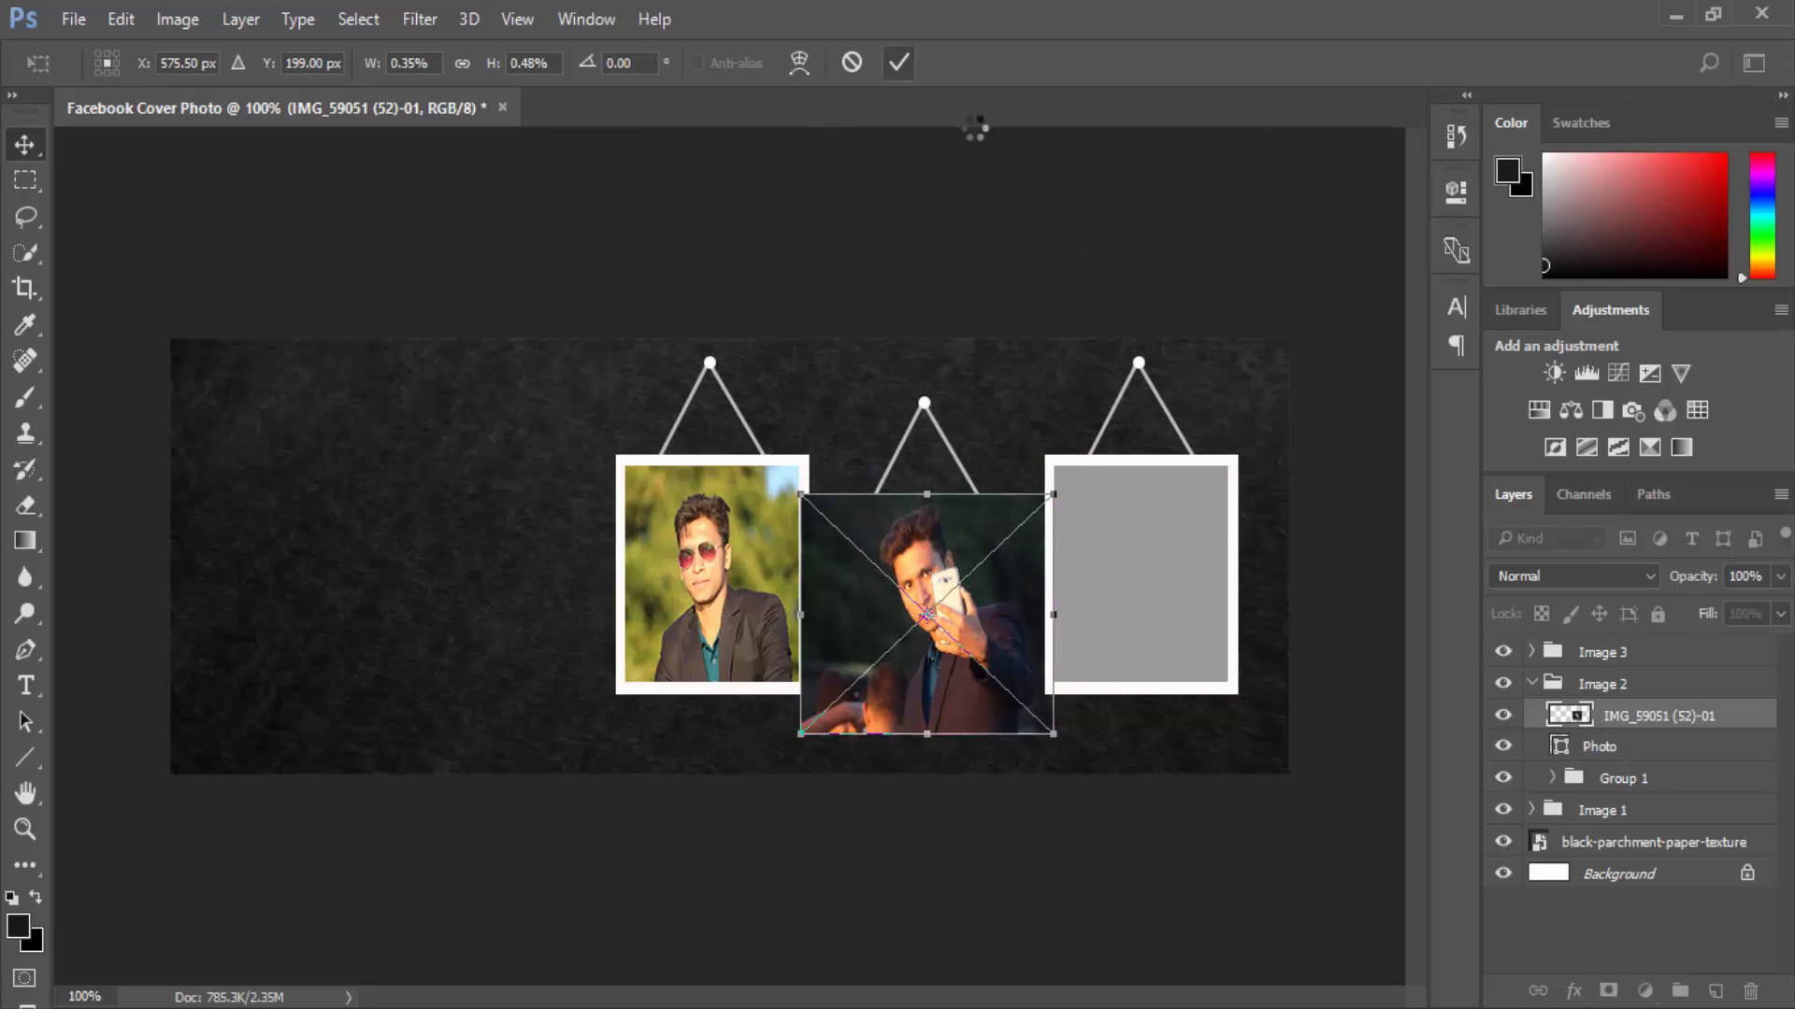
{"action": "key", "text": "Return"}
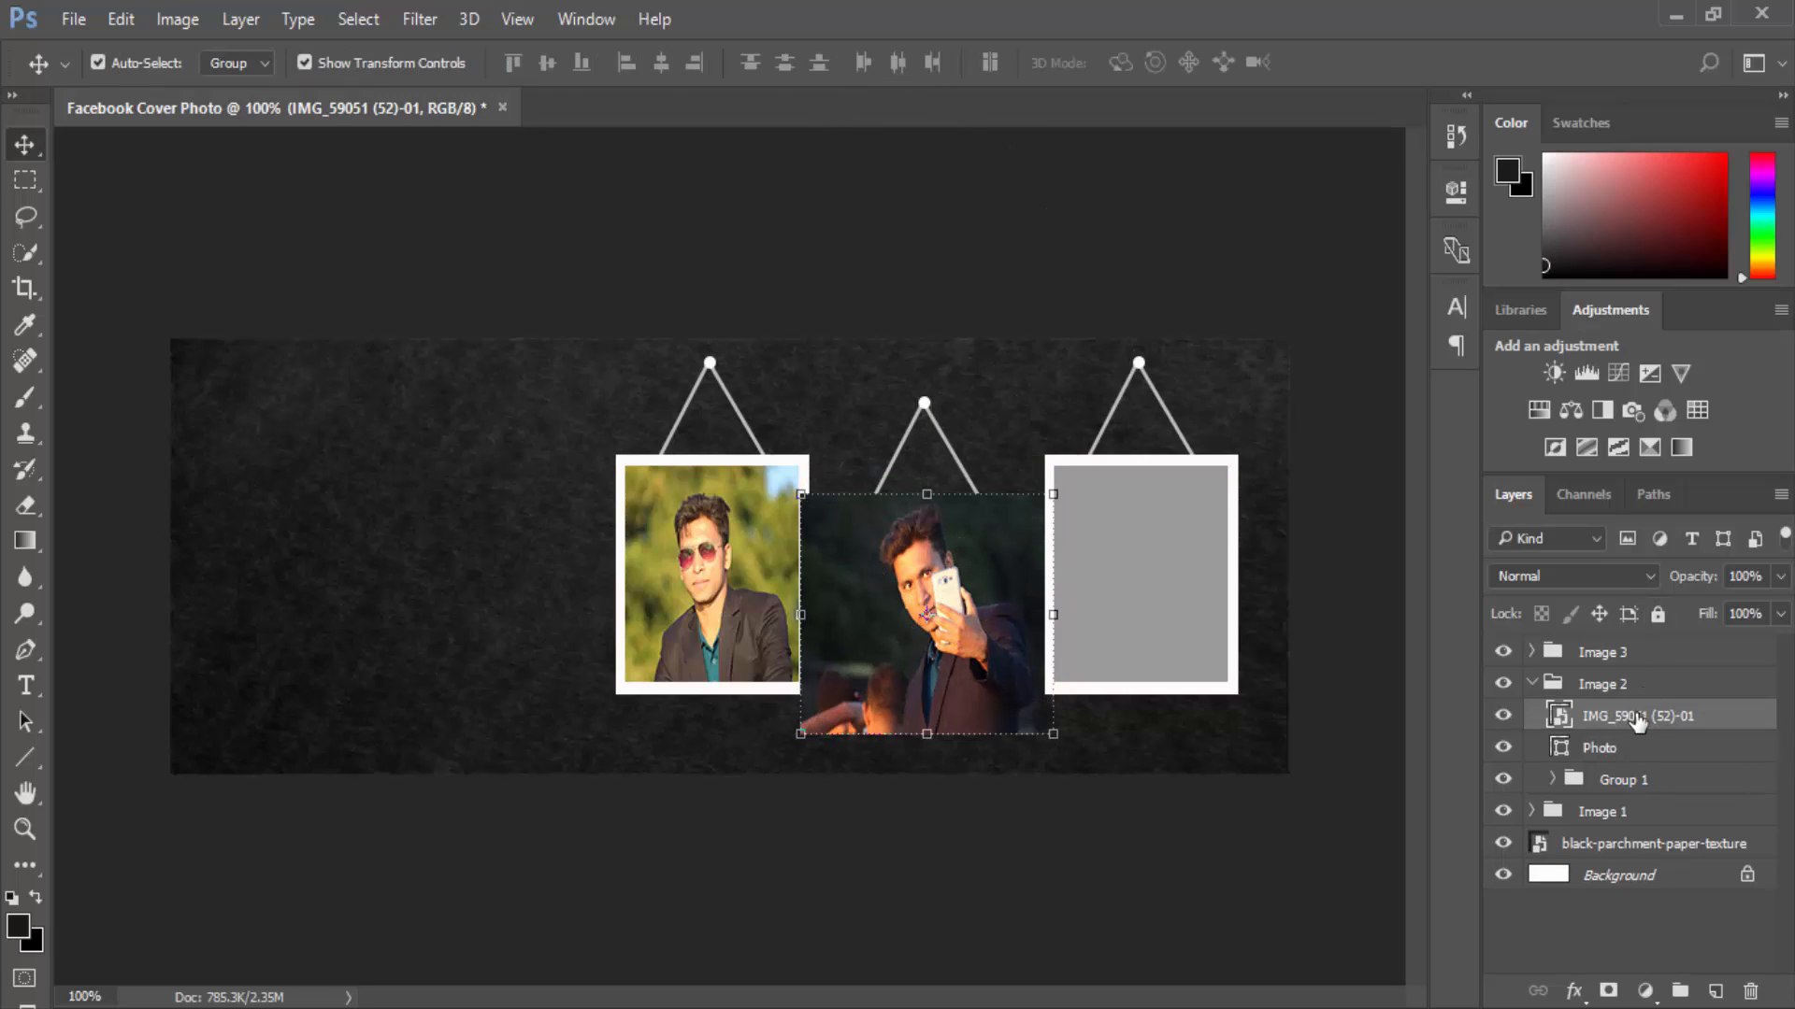
Clip the selfie to Image 2's Photo layer and resize it to fit the middle frame.
{"action": "right_click", "coordinate": [1638, 727]}
{"action": "left_click", "coordinate": [1131, 732]}
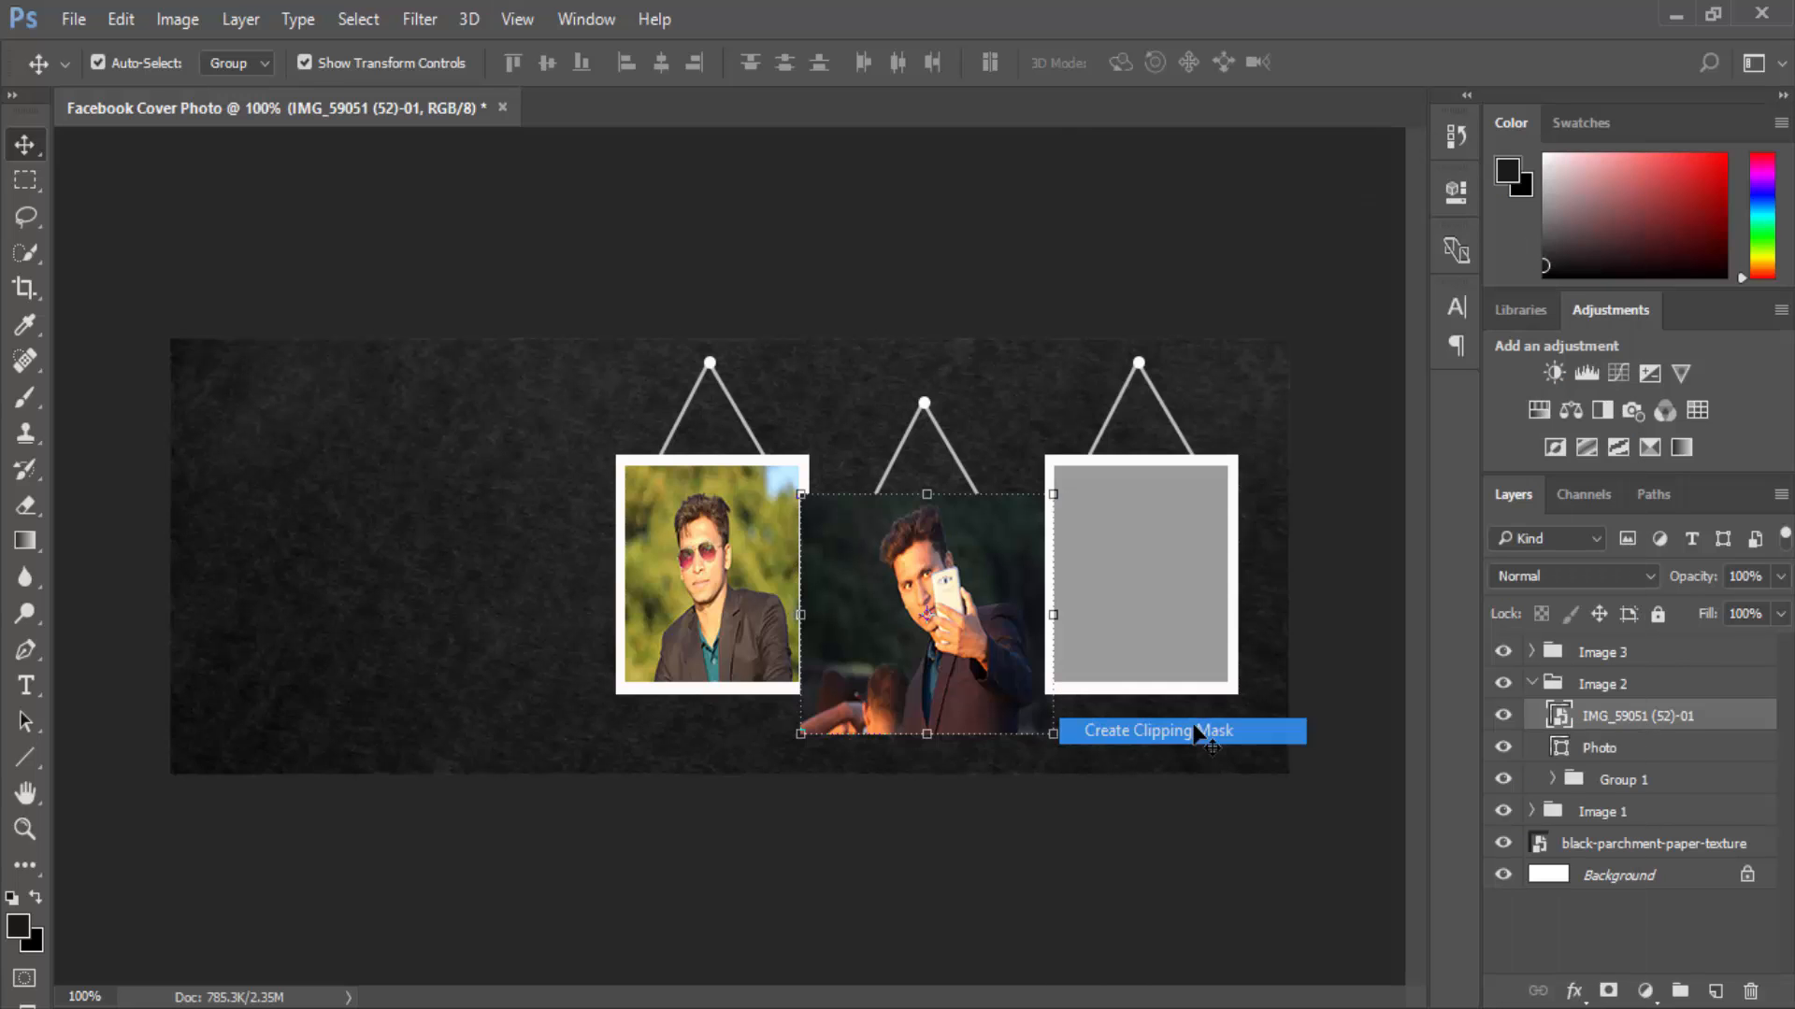
{"action": "left_click_drag", "start_coordinate": [1044, 503], "coordinate": [1045, 534]}
{"action": "left_click_drag", "start_coordinate": [1053, 736], "coordinate": [1044, 722]}
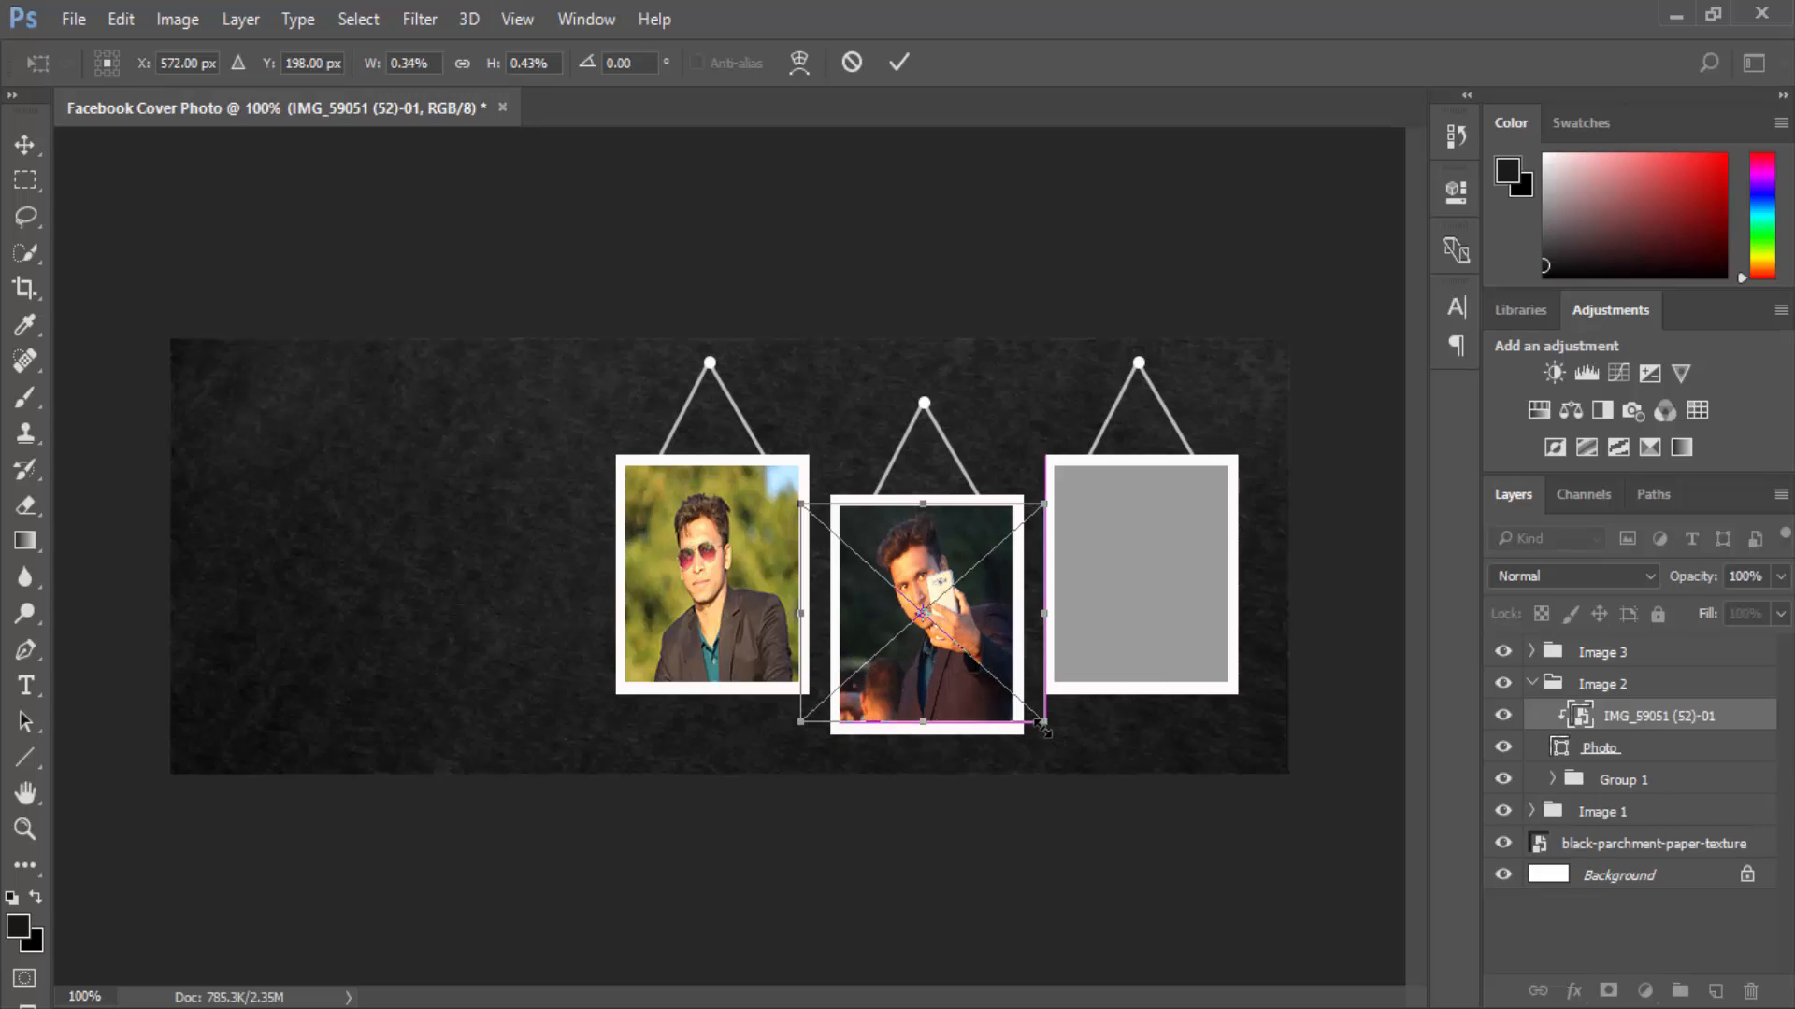
{"action": "left_click", "coordinate": [899, 62]}
{"action": "left_click", "coordinate": [1040, 256]}
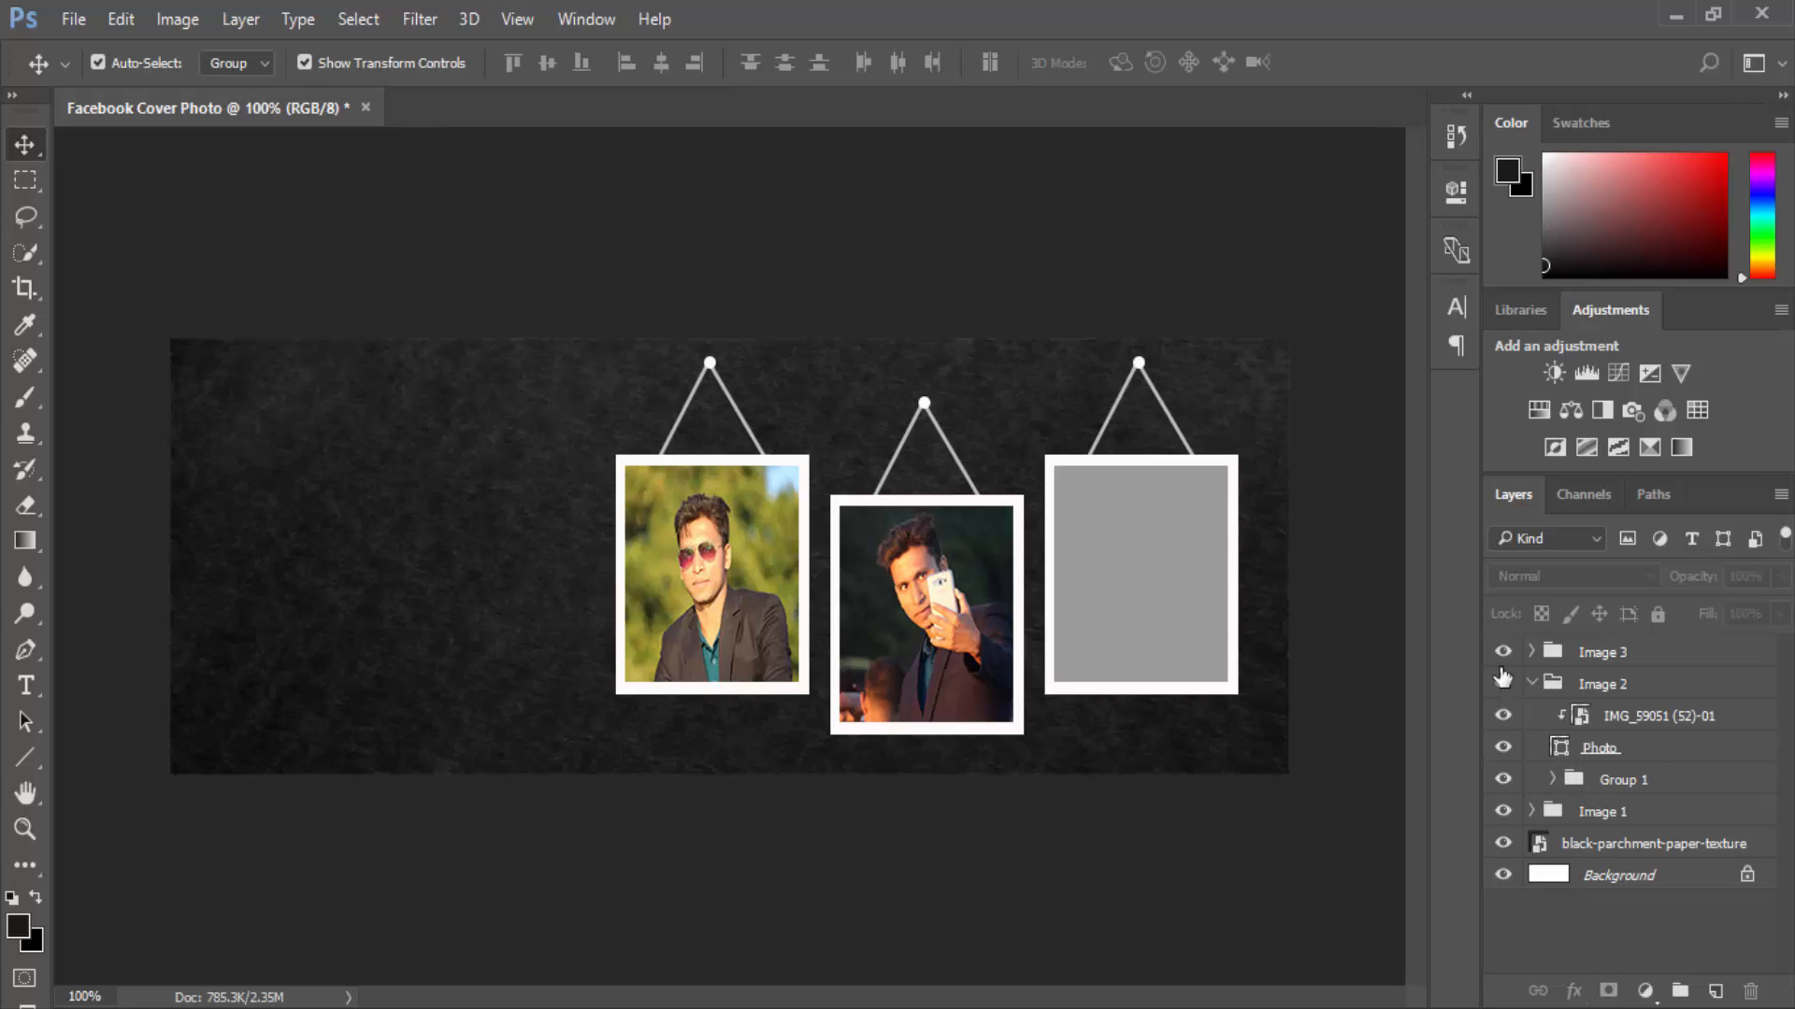
Narrow the selfie slightly to match the middle frame's width.
{"action": "left_click", "coordinate": [944, 675]}
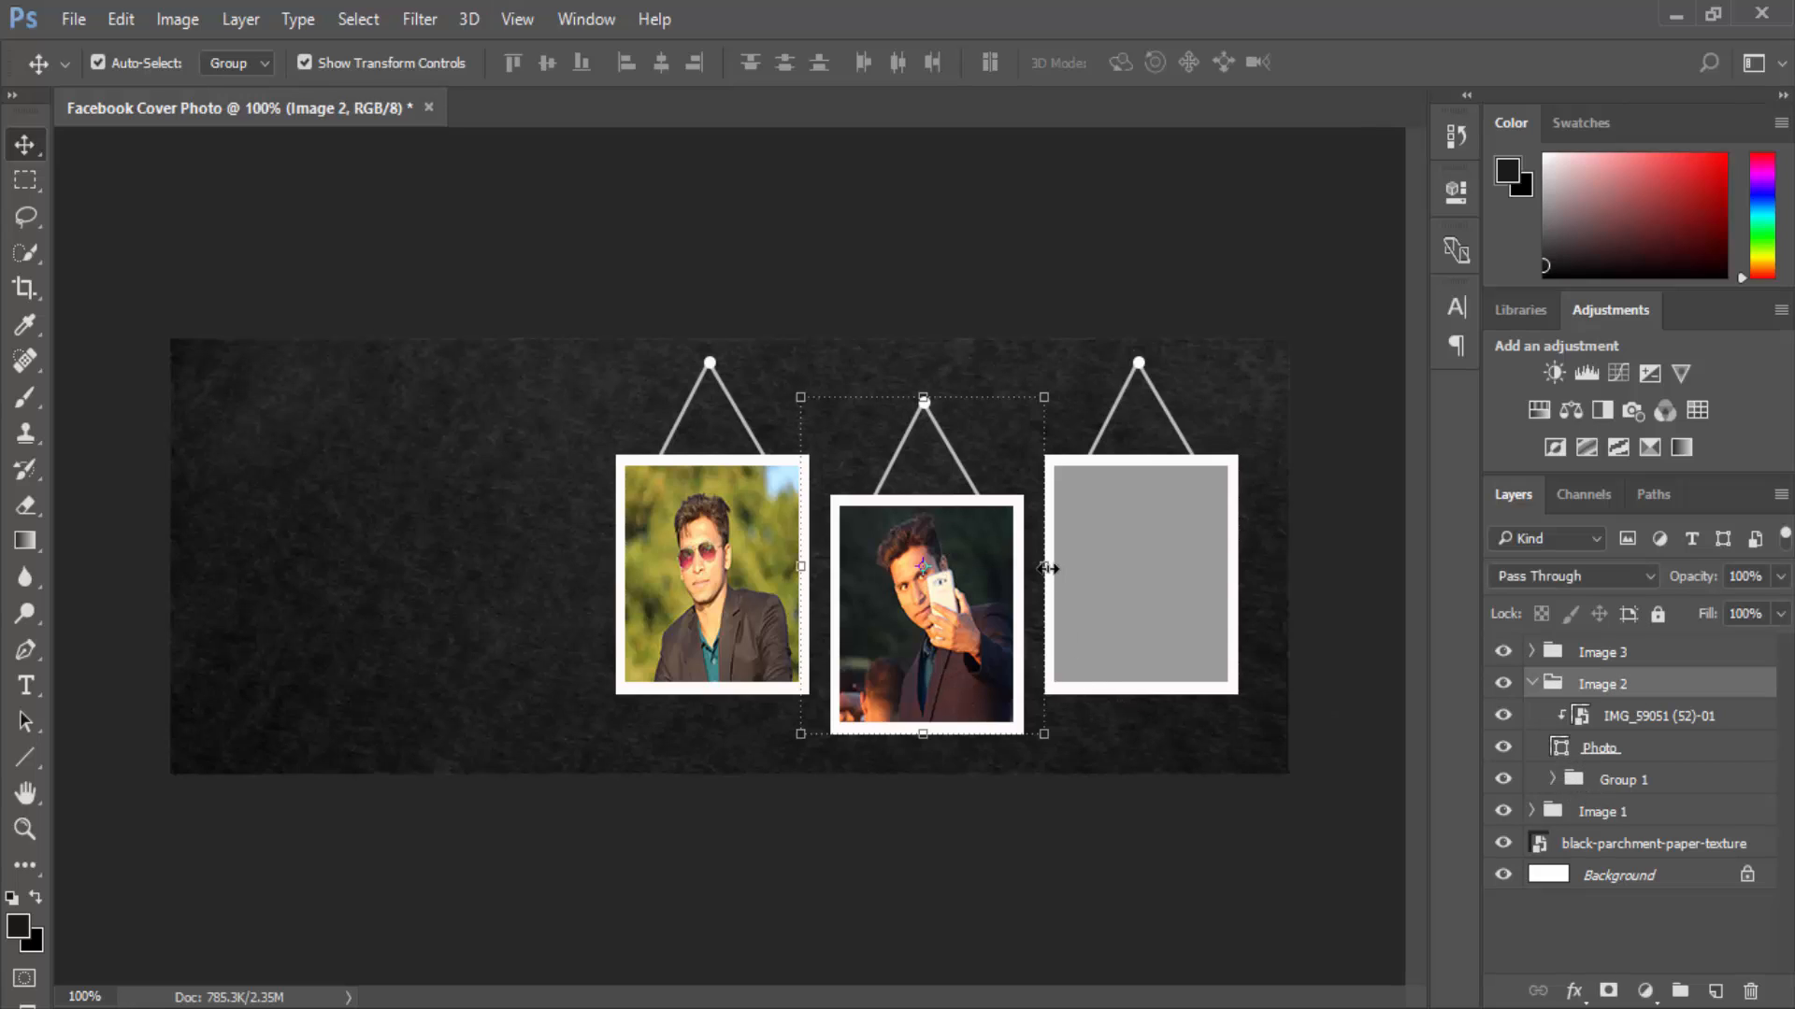
{"action": "left_click", "coordinate": [1625, 720]}
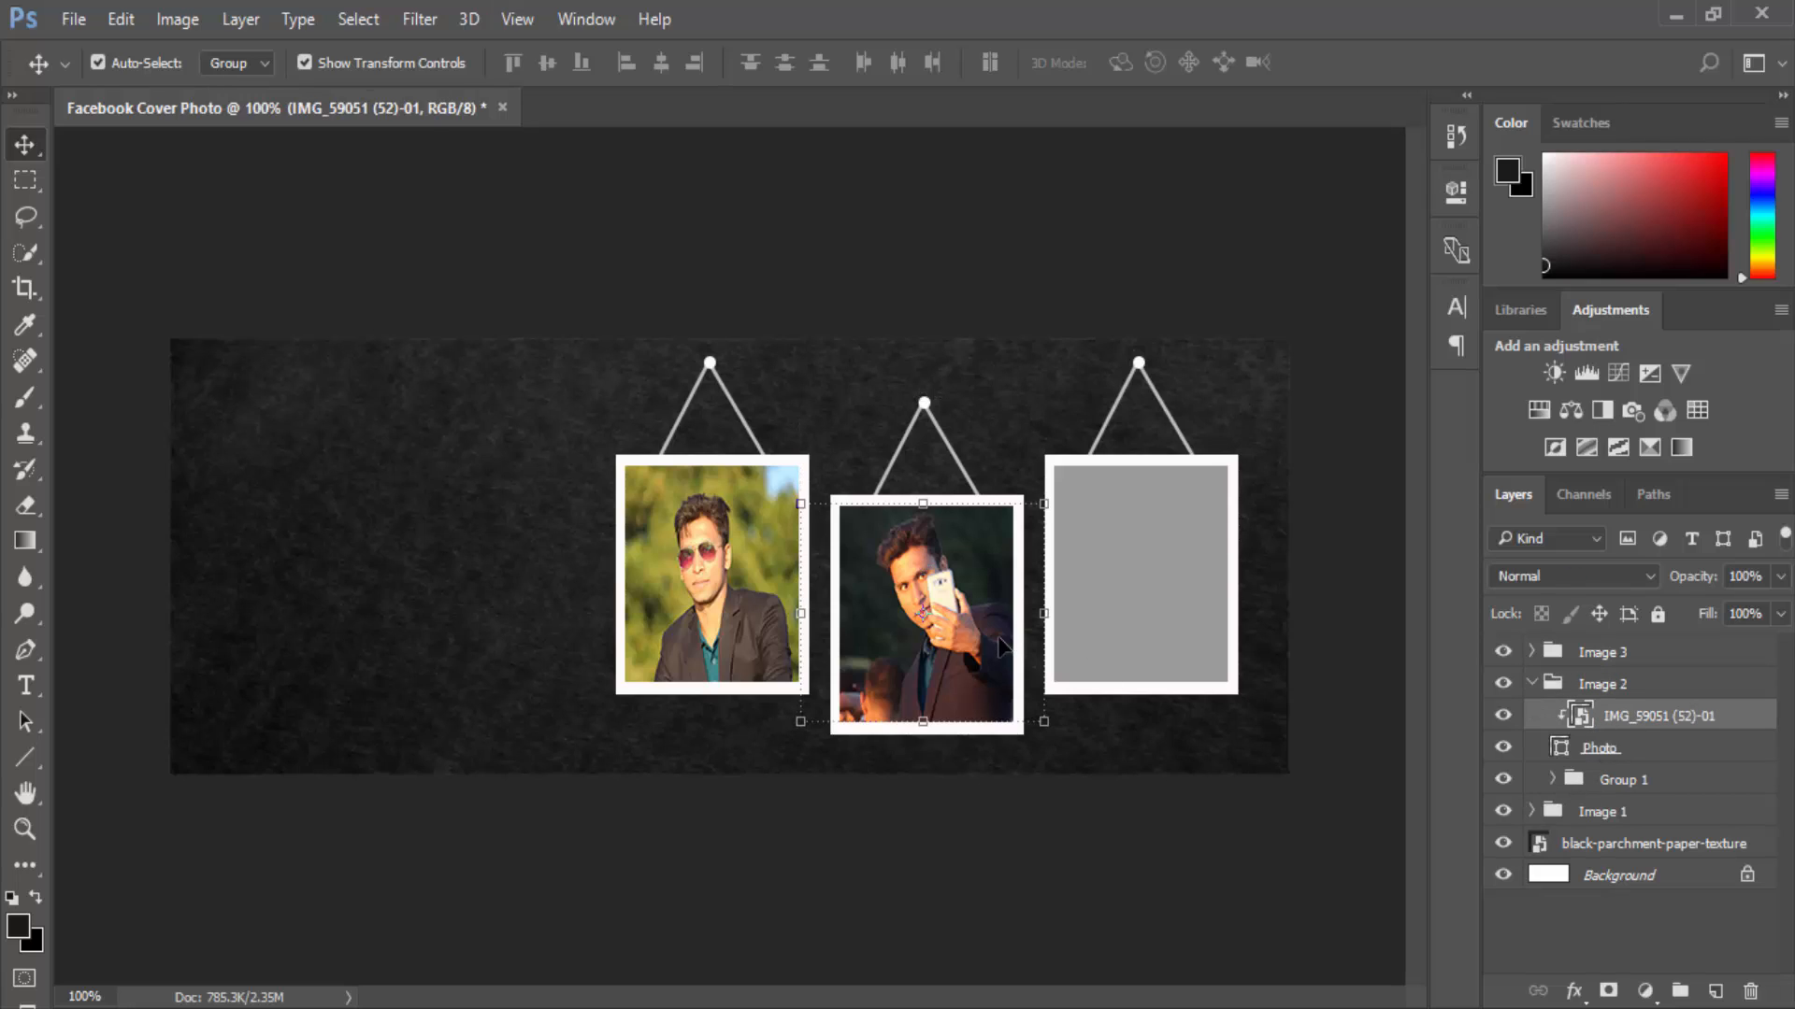
{"action": "left_click_drag", "start_coordinate": [1042, 616], "coordinate": [1026, 614]}
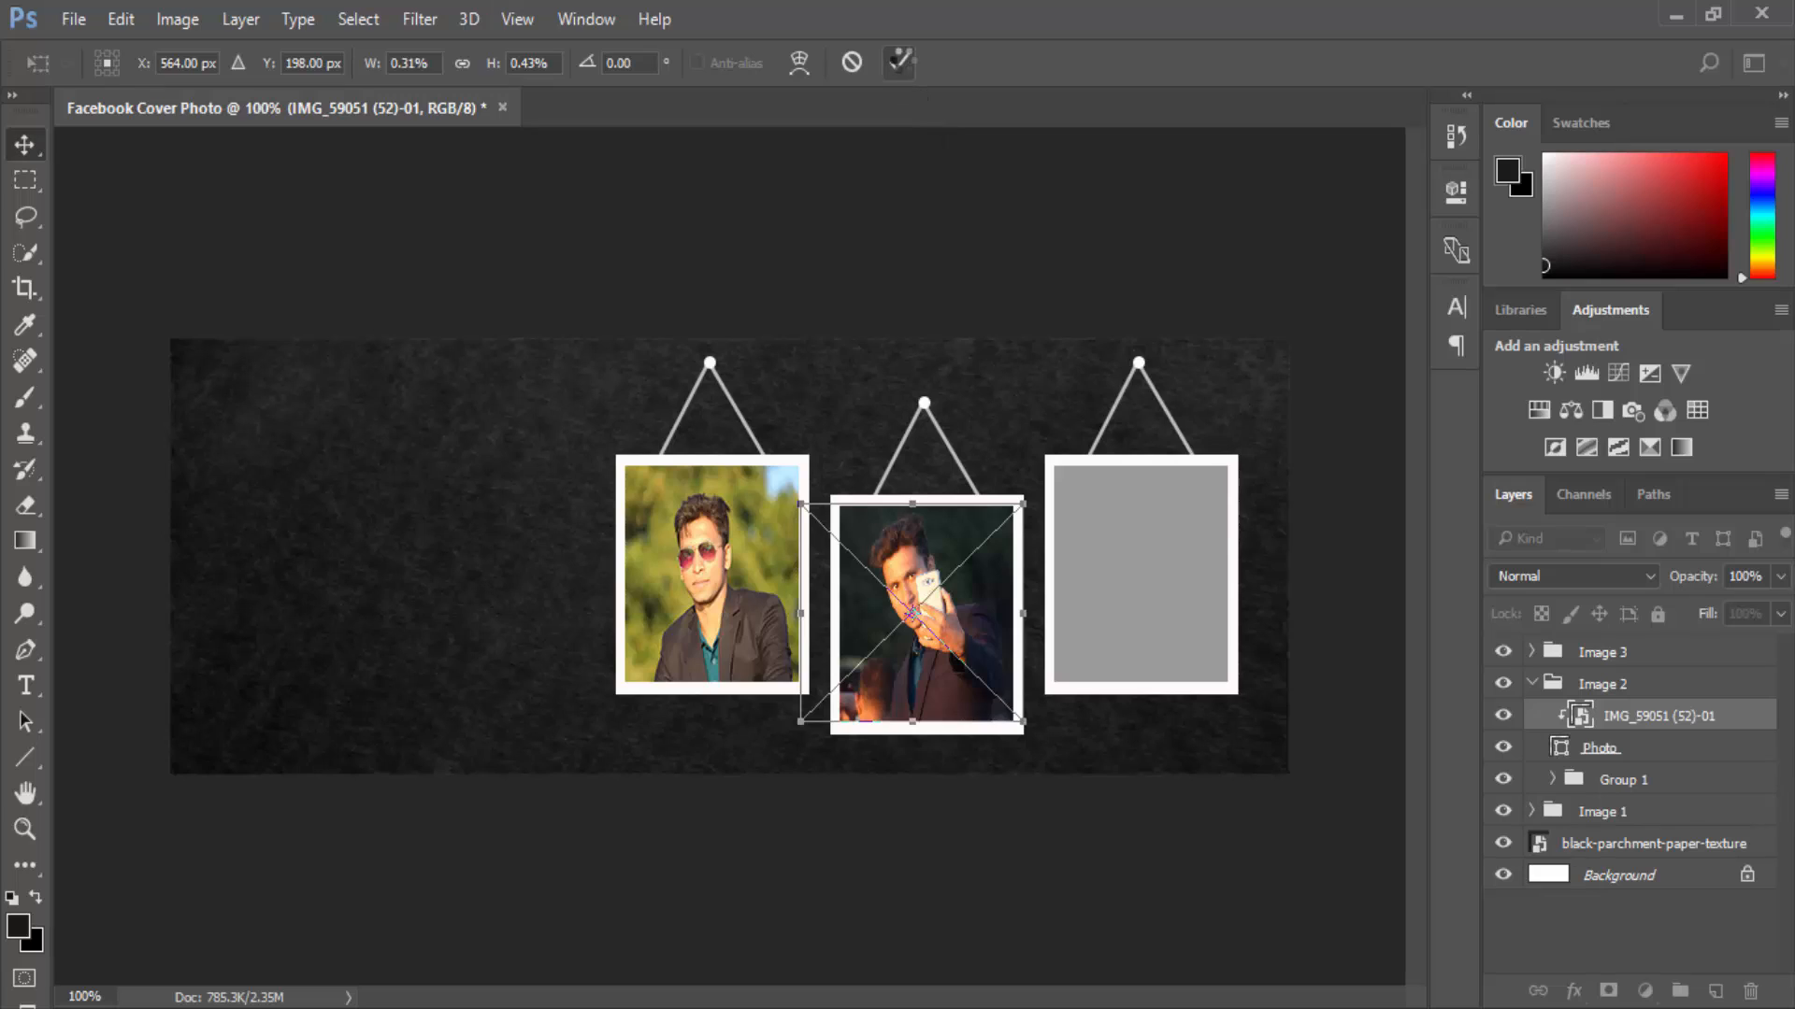
{"action": "left_click", "coordinate": [899, 62]}
Collapse Image 2 and select the Photo placeholder inside the Image 3 group.
{"action": "left_click", "coordinate": [1533, 684]}
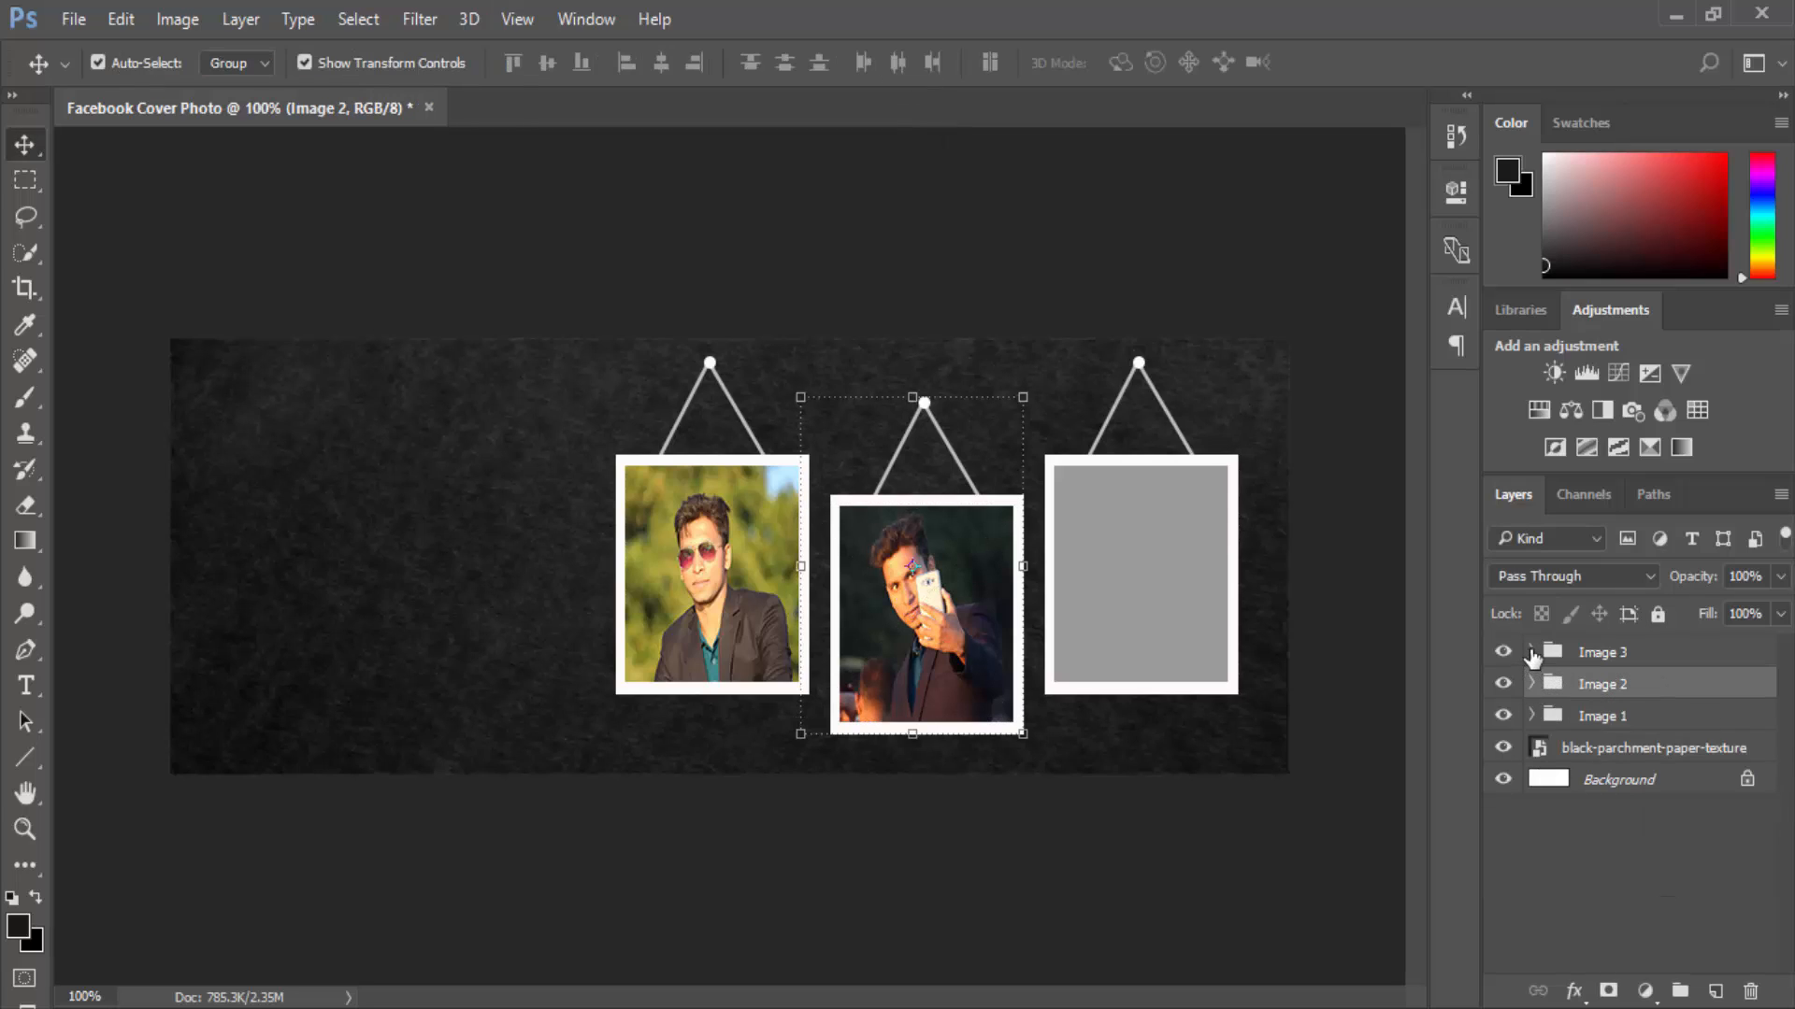
{"action": "left_click", "coordinate": [1531, 652]}
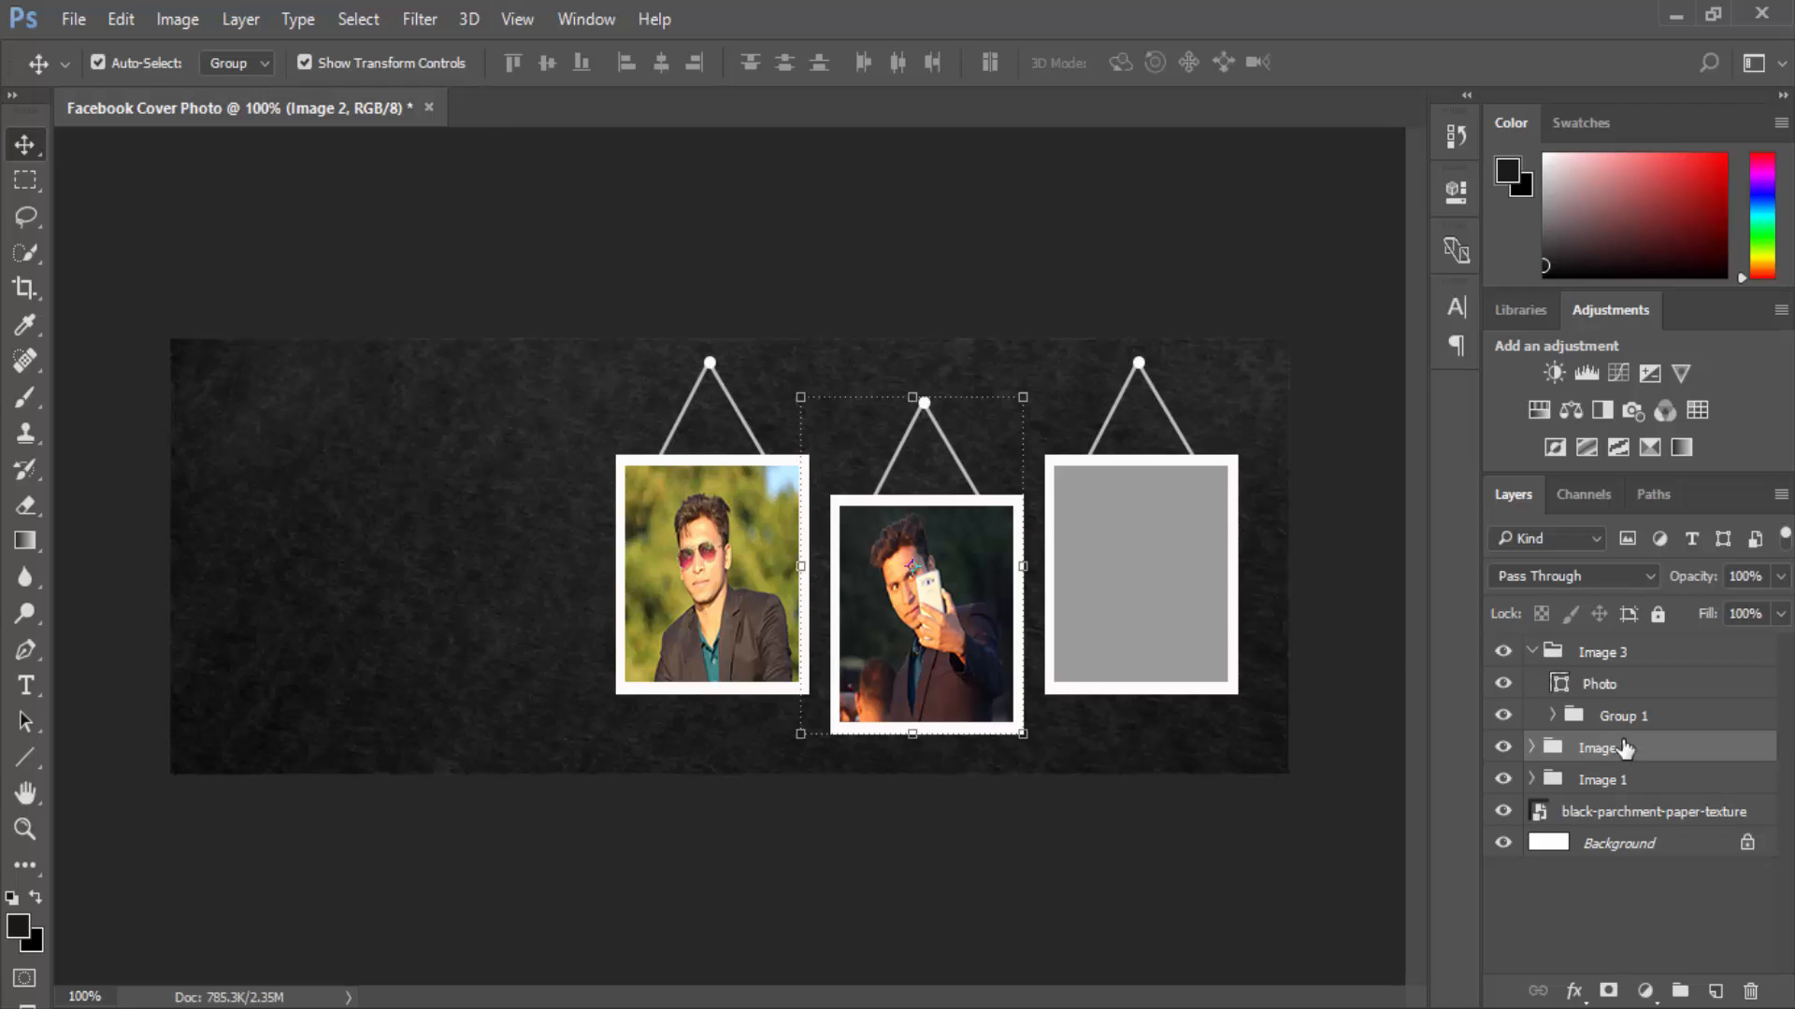
{"action": "left_click", "coordinate": [1611, 695]}
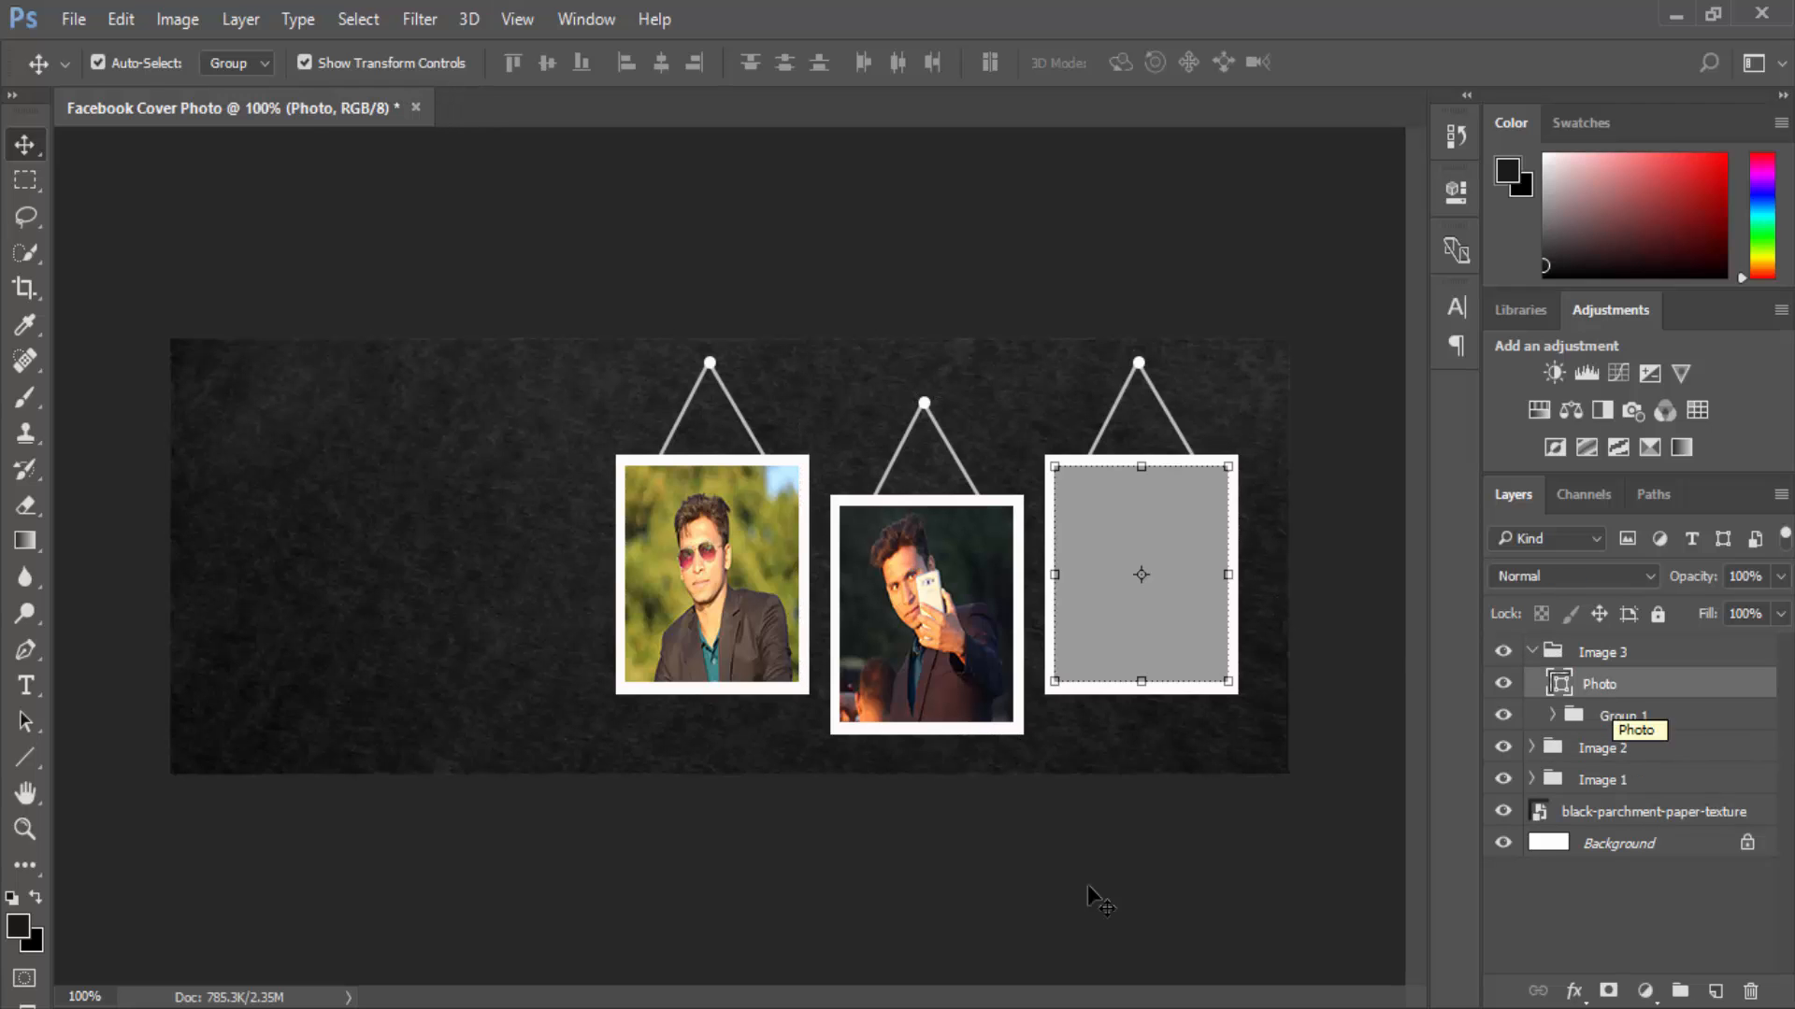
{"action": "mouse_move", "coordinate": [503, 982]}
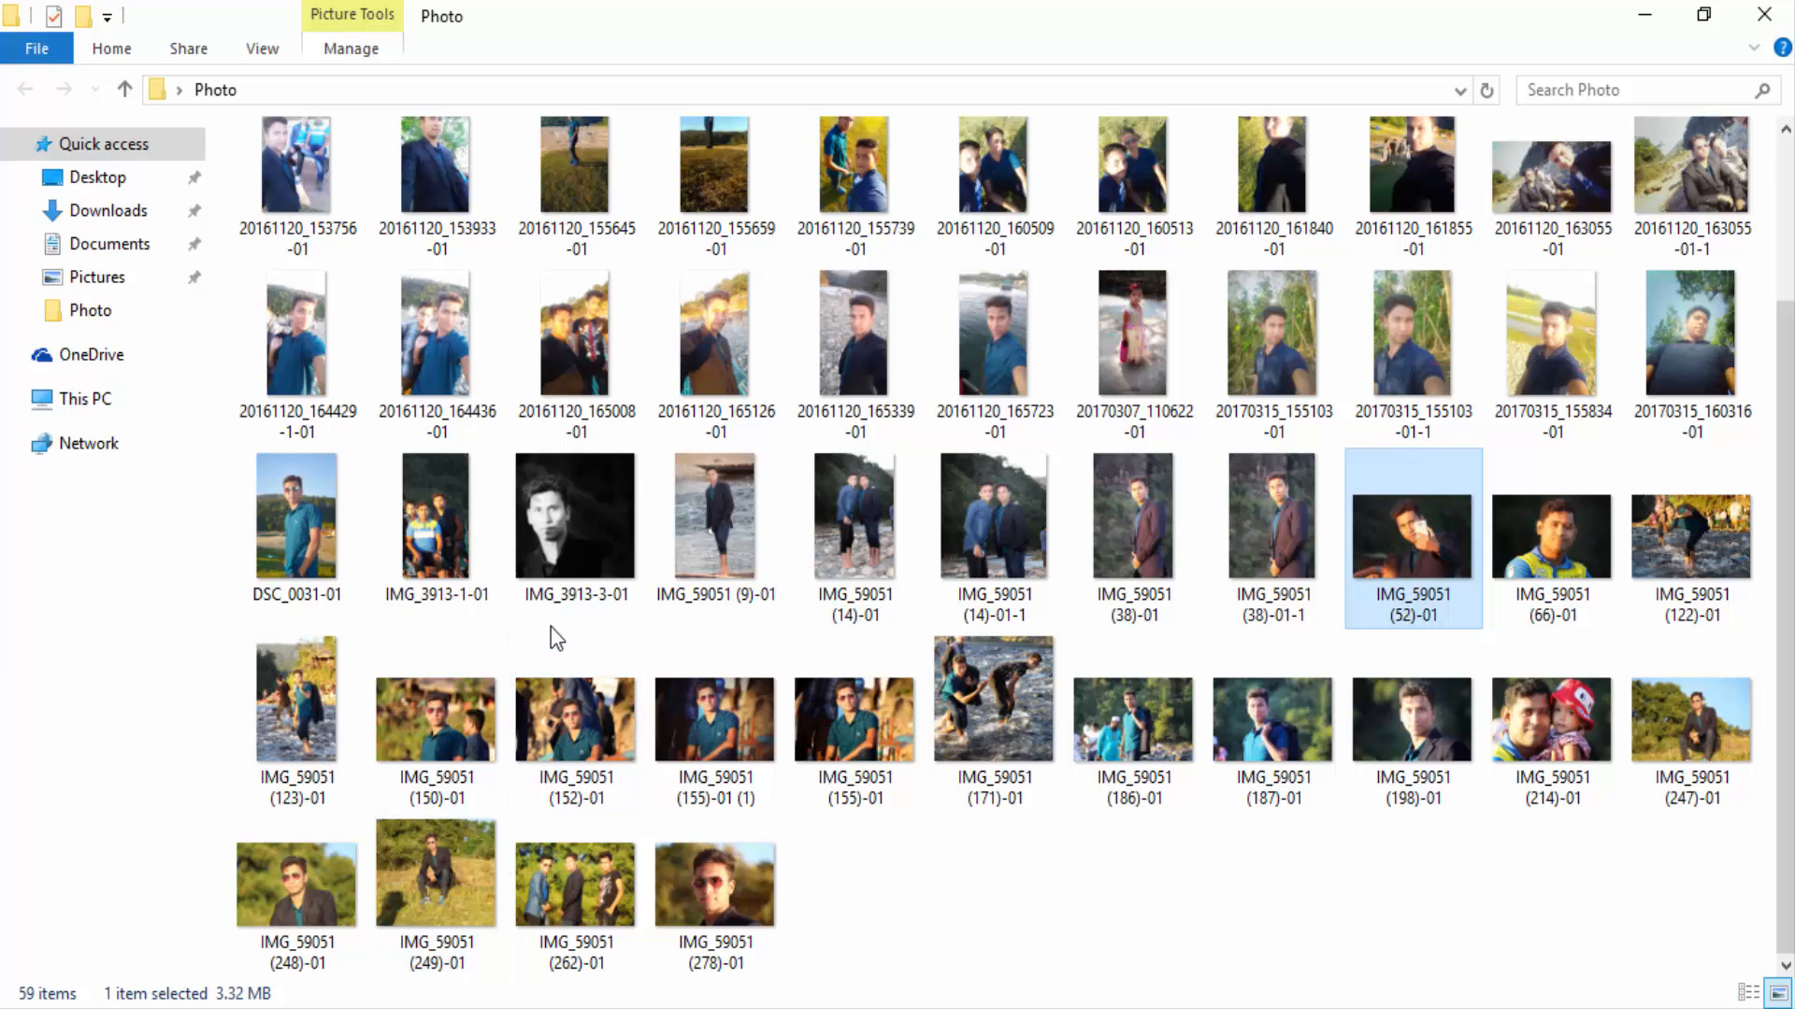
{"action": "mouse_move", "coordinate": [556, 676]}
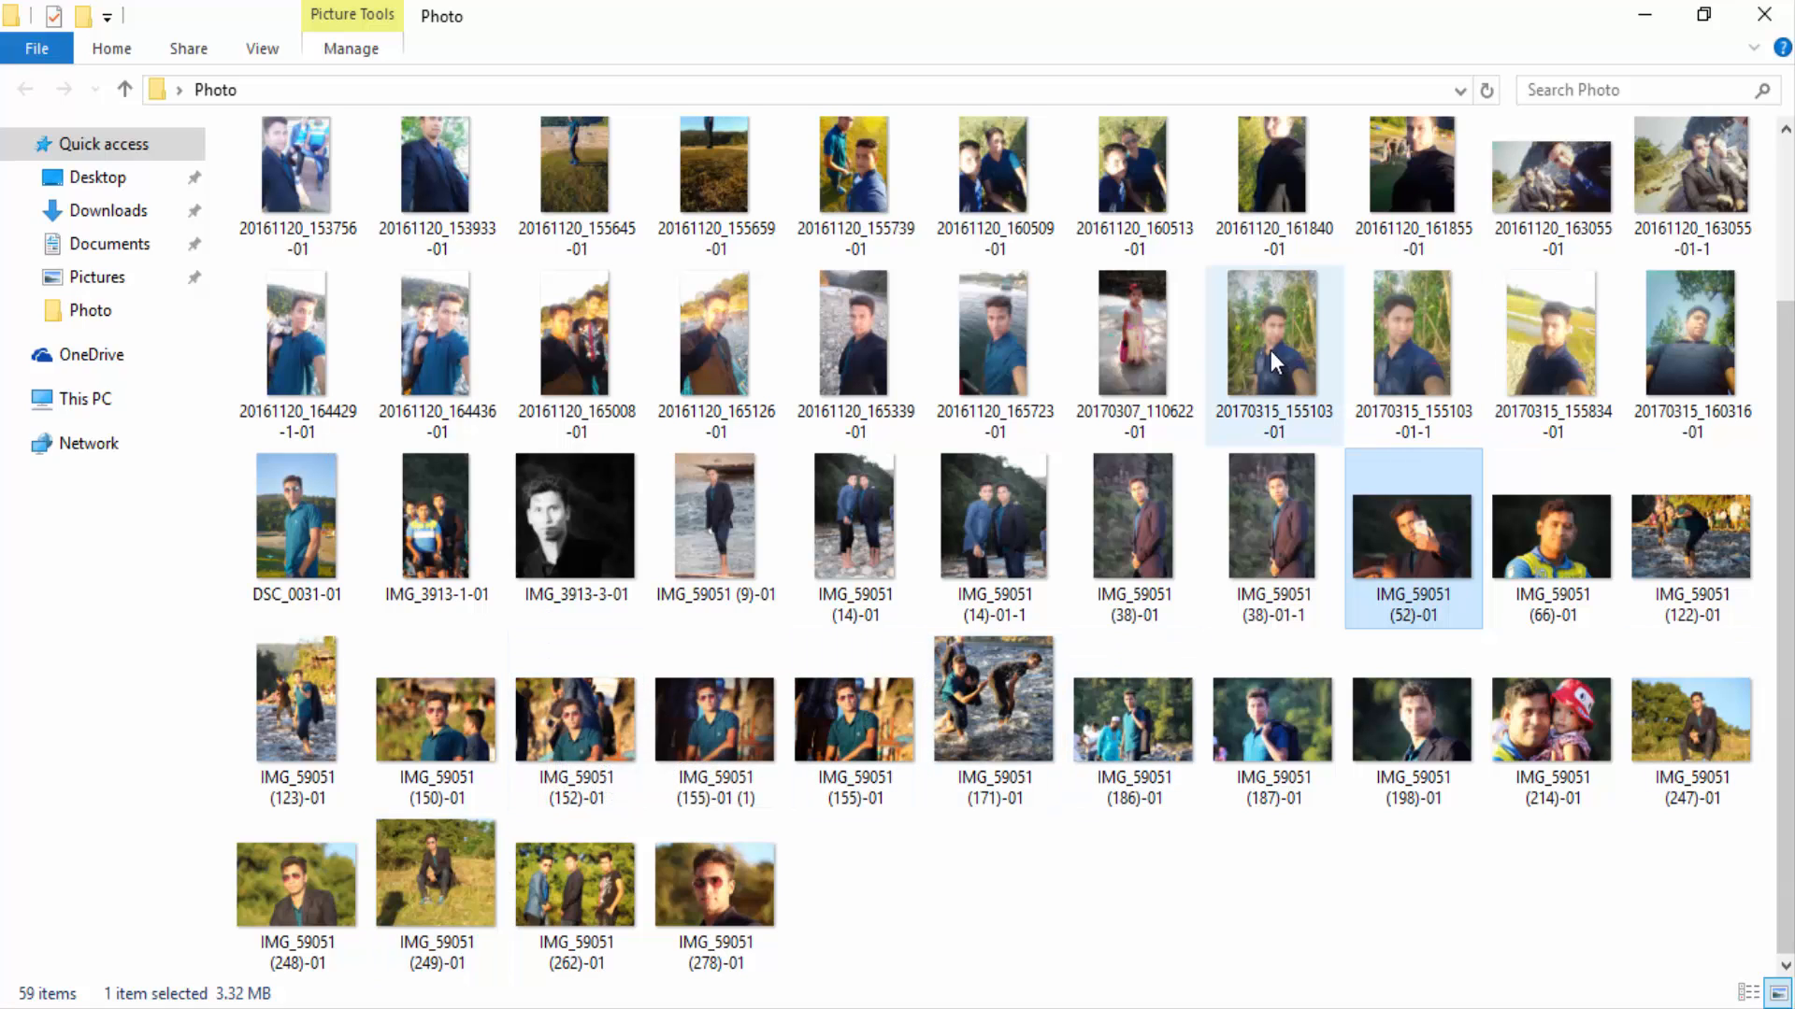
{"action": "double_click", "coordinate": [613, 721]}
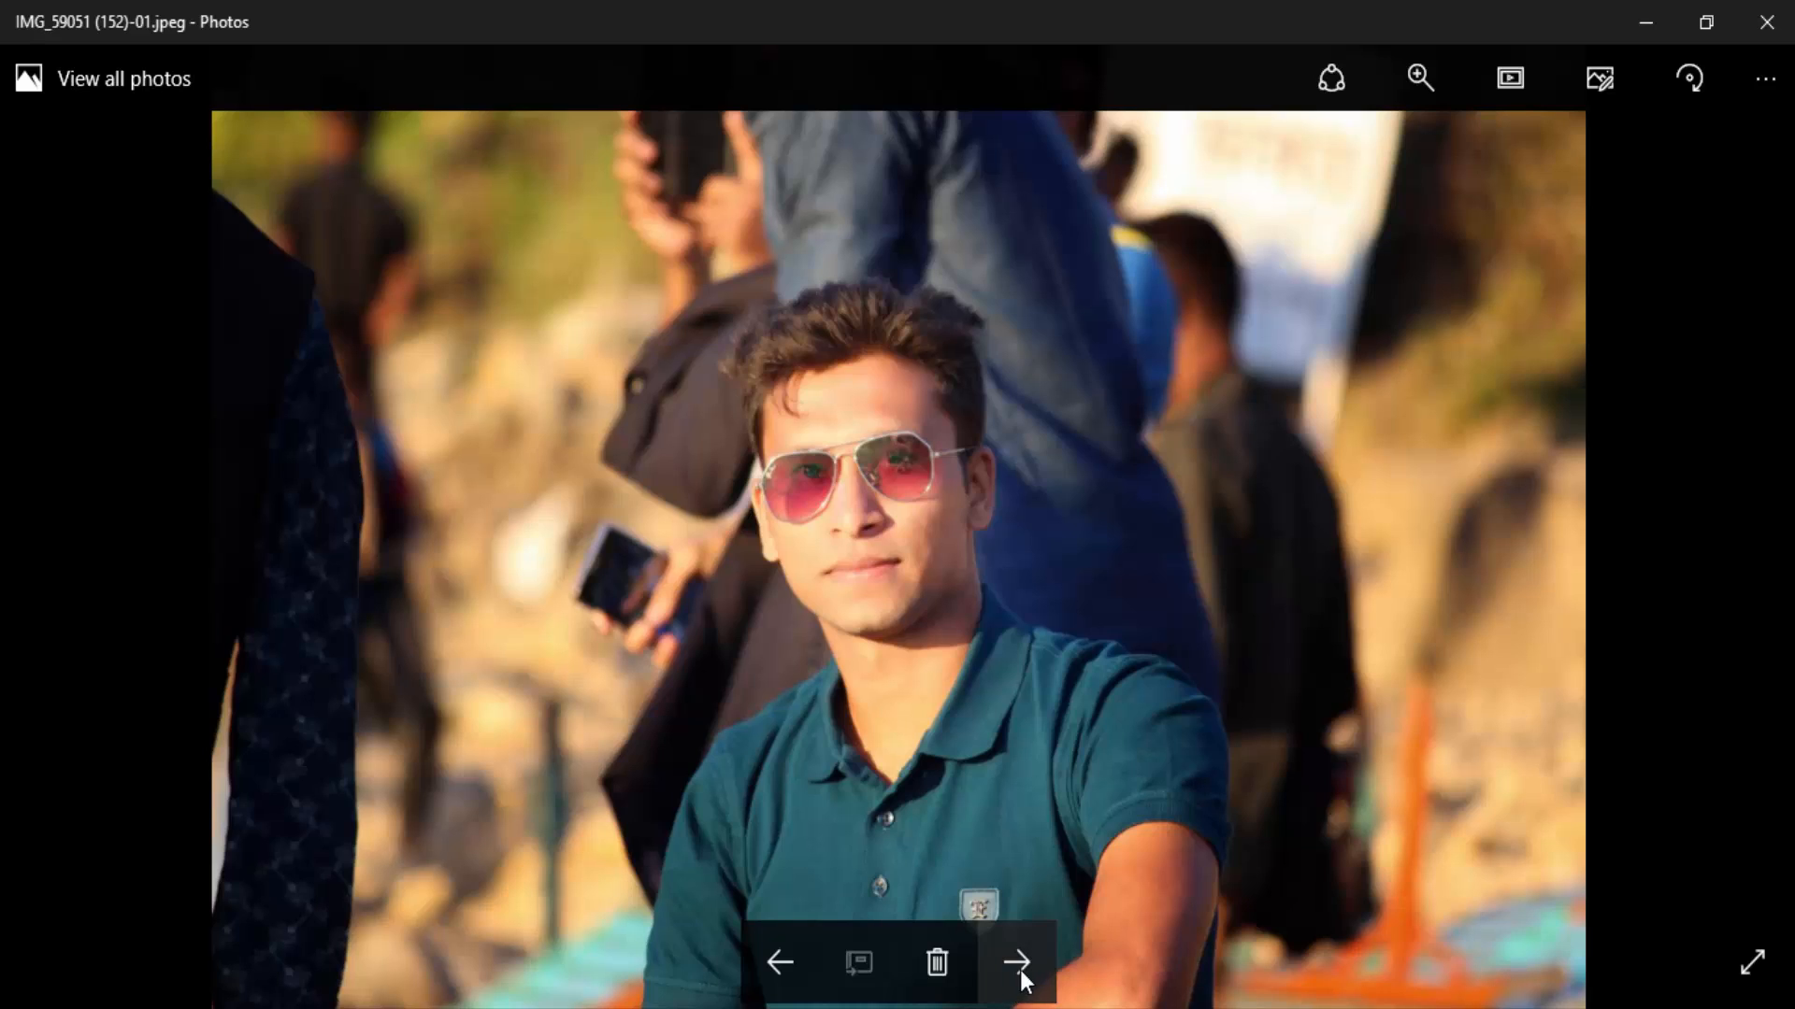
{"action": "left_click", "coordinate": [1017, 964]}
{"action": "left_click", "coordinate": [1023, 972]}
{"action": "left_click", "coordinate": [1022, 960]}
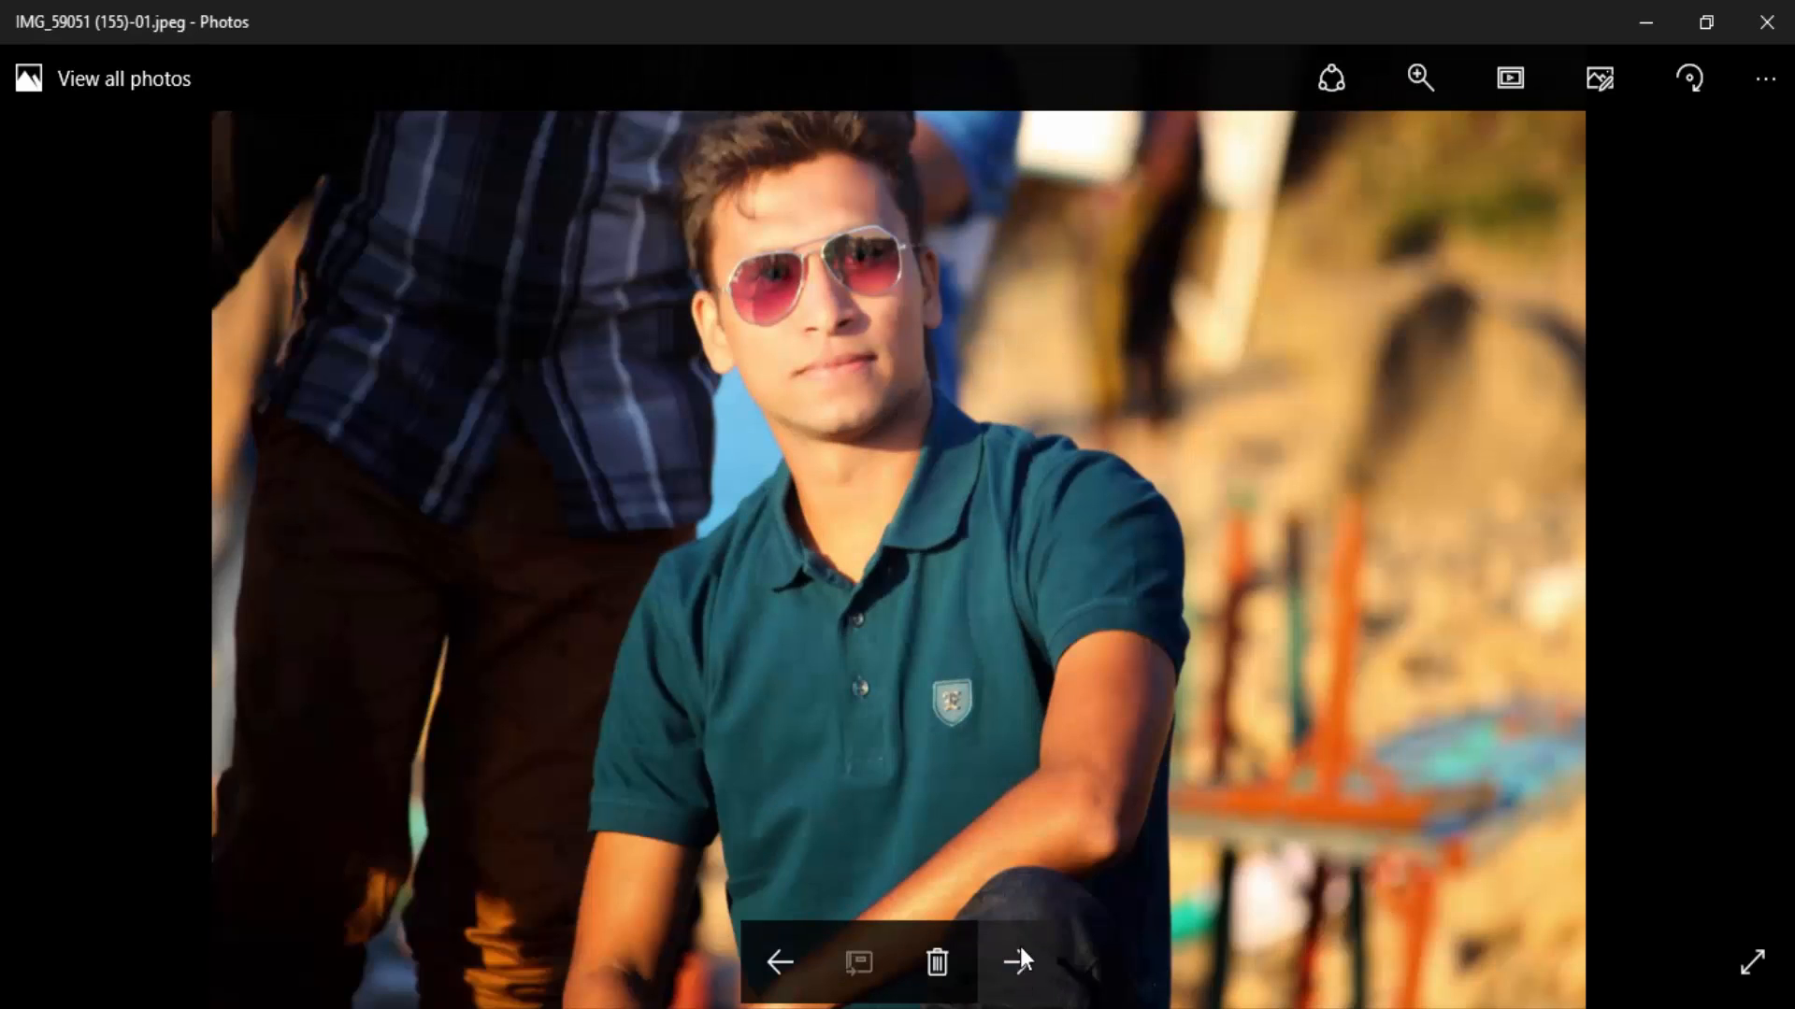
{"action": "left_click", "coordinate": [766, 961]}
{"action": "left_click", "coordinate": [1767, 22]}
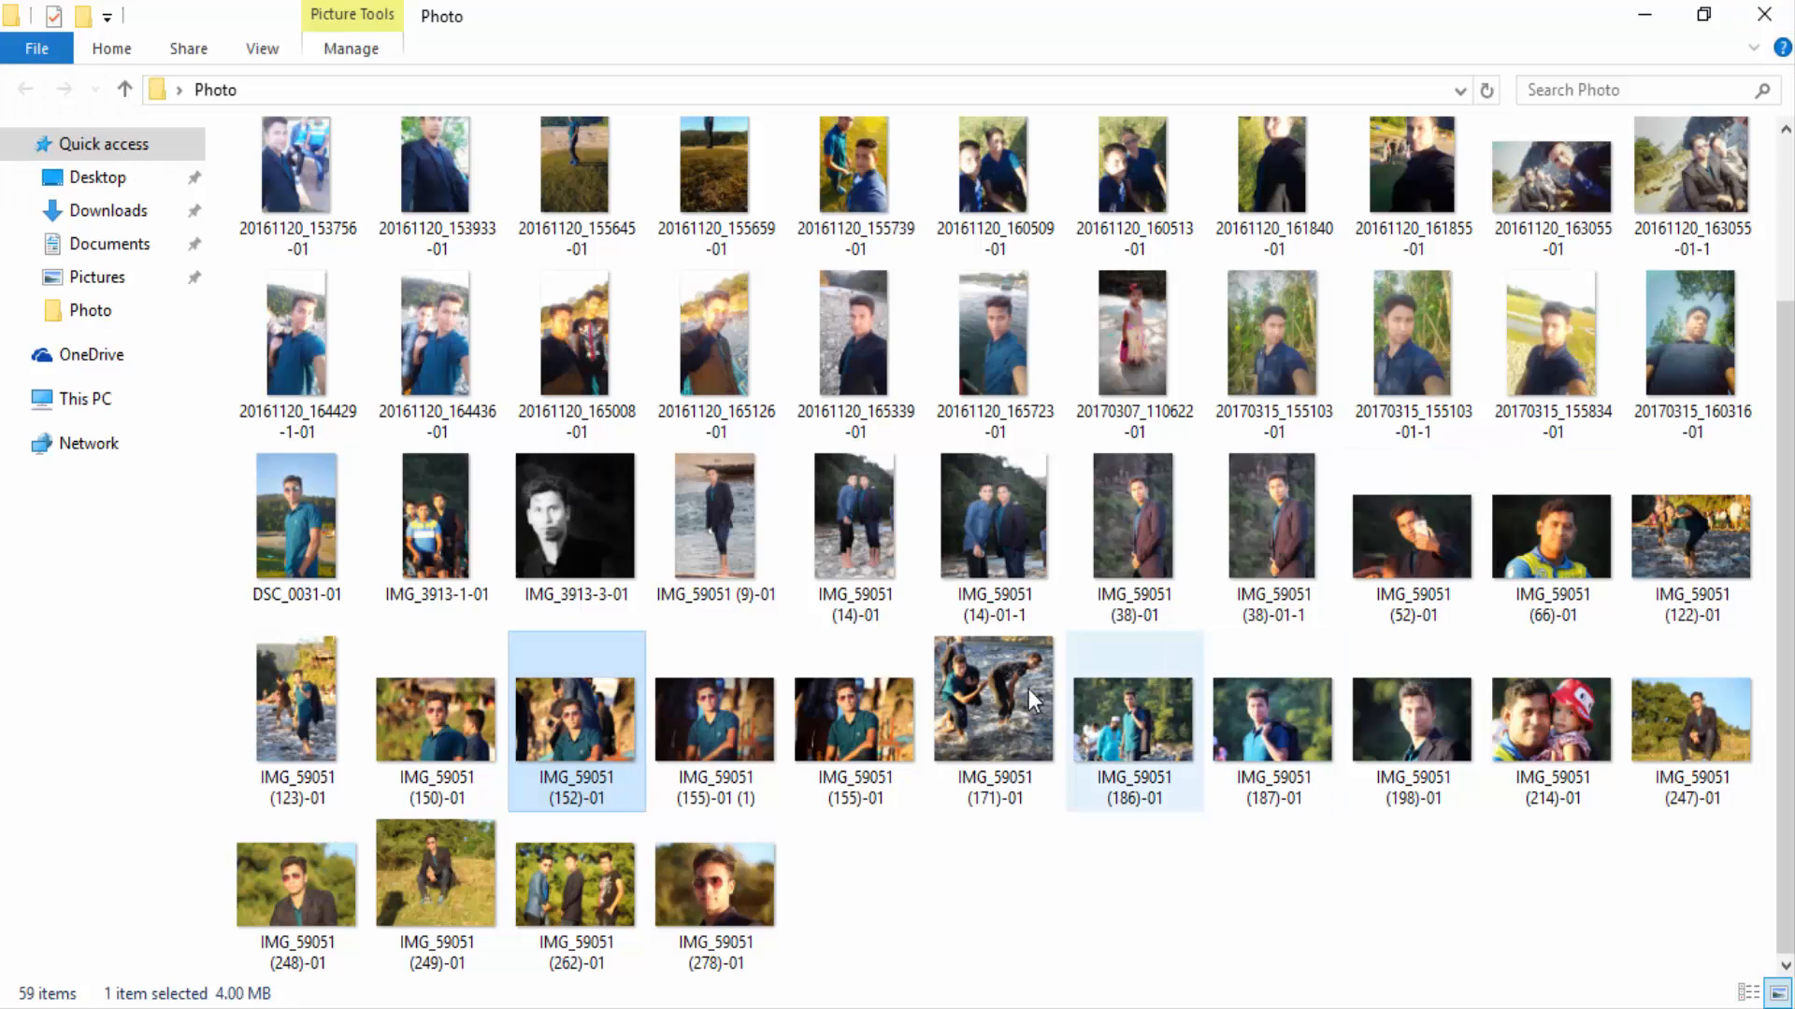
{"action": "left_click_drag", "start_coordinate": [715, 719], "coordinate": [958, 671]}
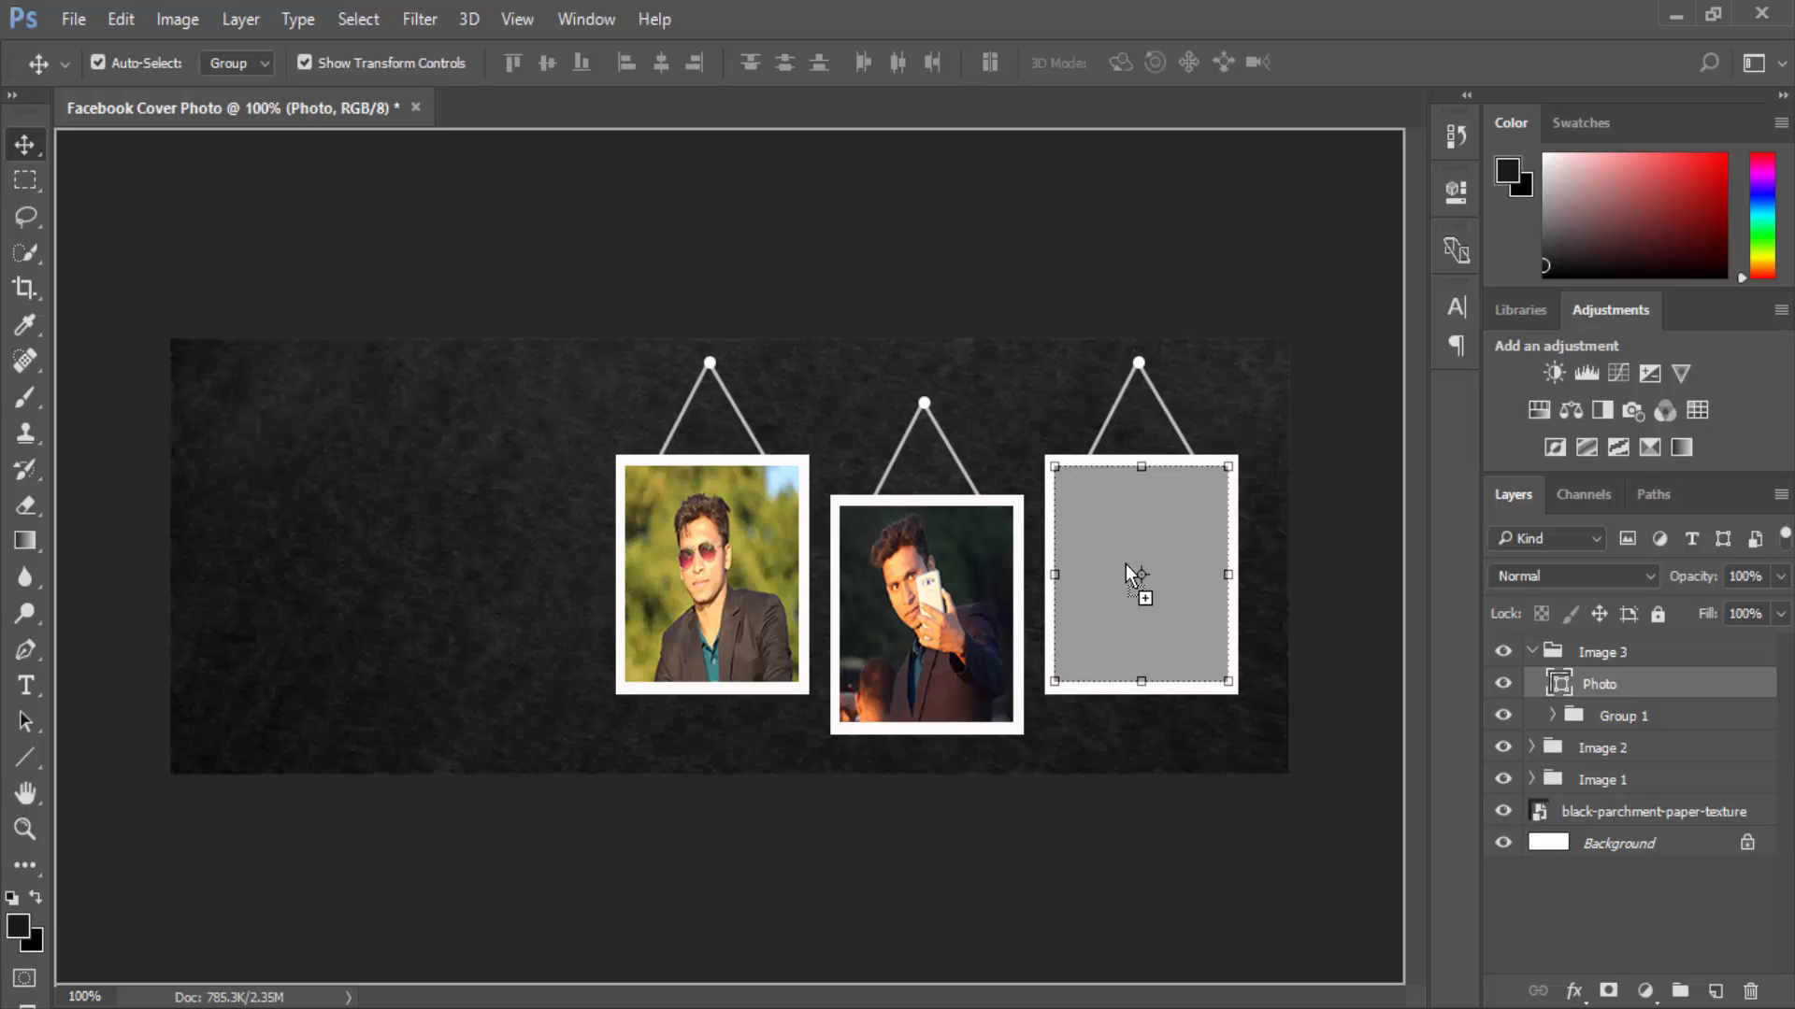
{"action": "left_click_drag", "start_coordinate": [1126, 564], "coordinate": [1125, 564]}
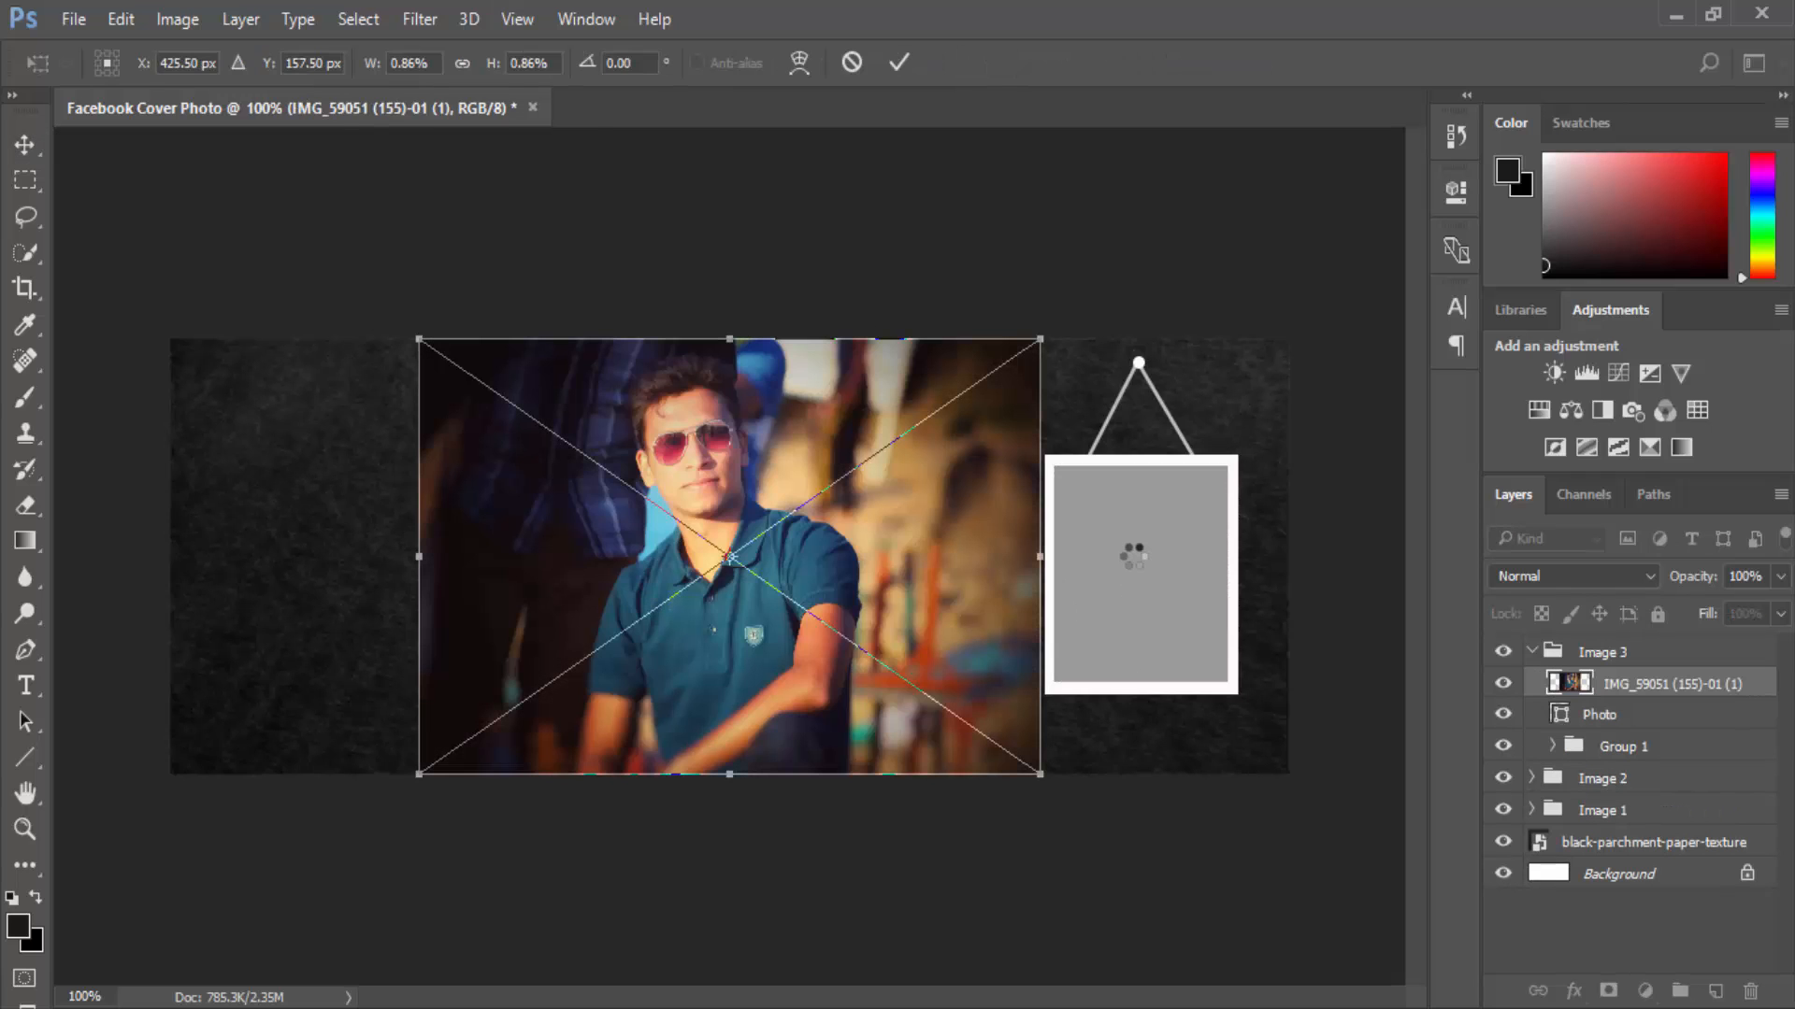
{"action": "left_click_drag", "start_coordinate": [1042, 340], "coordinate": [729, 482]}
{"action": "left_click_drag", "start_coordinate": [584, 572], "coordinate": [1180, 520]}
{"action": "left_click_drag", "start_coordinate": [1324, 428], "coordinate": [1238, 464]}
{"action": "left_click_drag", "start_coordinate": [1143, 524], "coordinate": [1173, 513]}
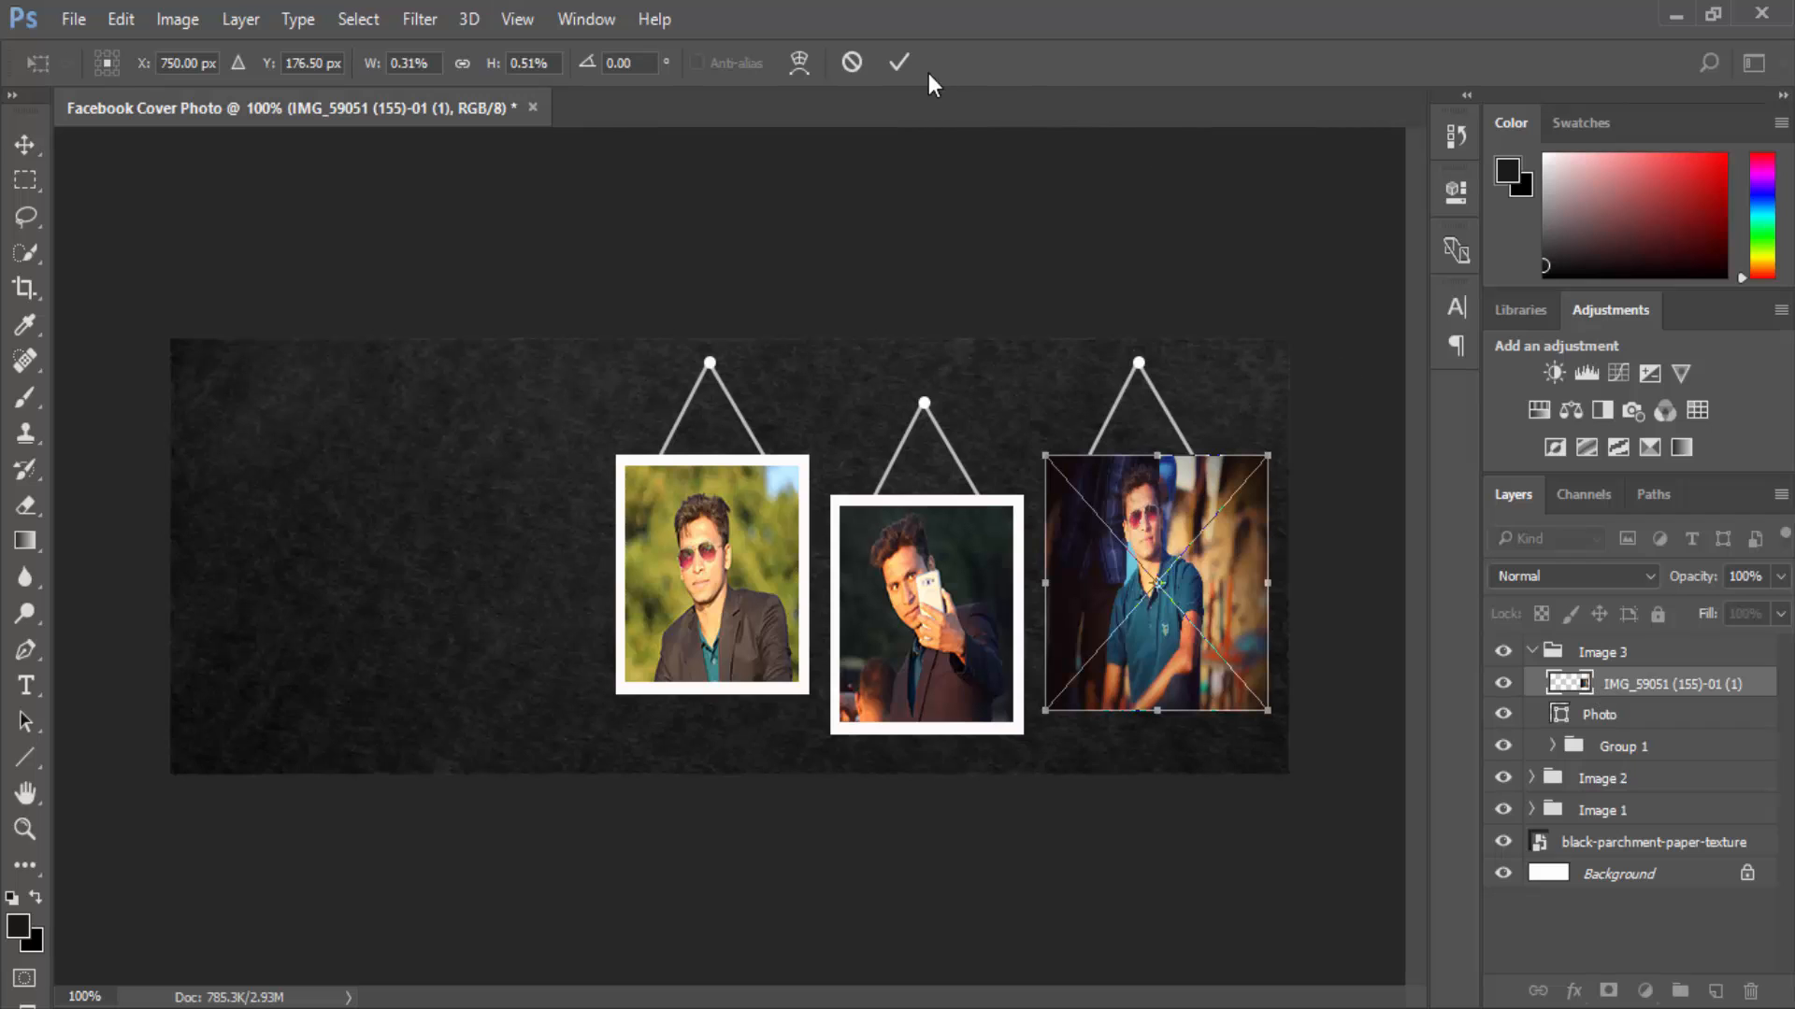
{"action": "left_click", "coordinate": [899, 61]}
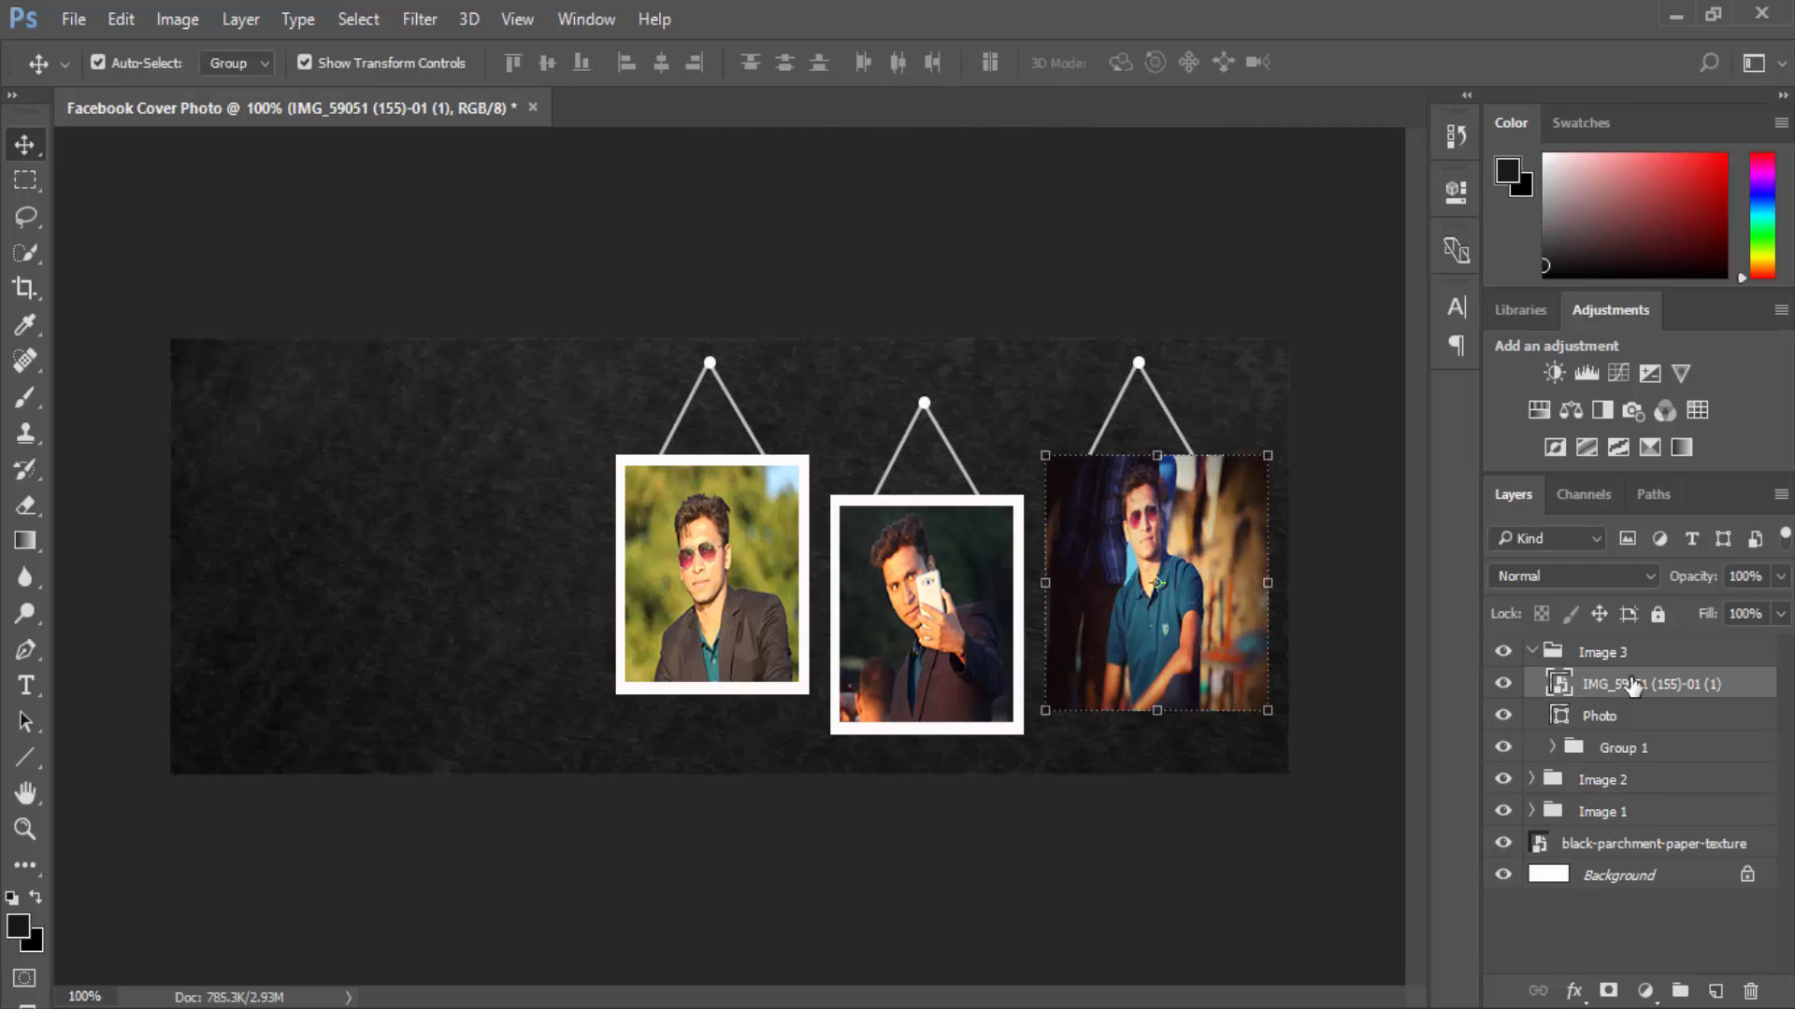
Clip the portrait to Image 3's Photo layer and resize it to fit the frame.
{"action": "right_click", "coordinate": [1631, 687]}
{"action": "left_click", "coordinate": [1234, 737]}
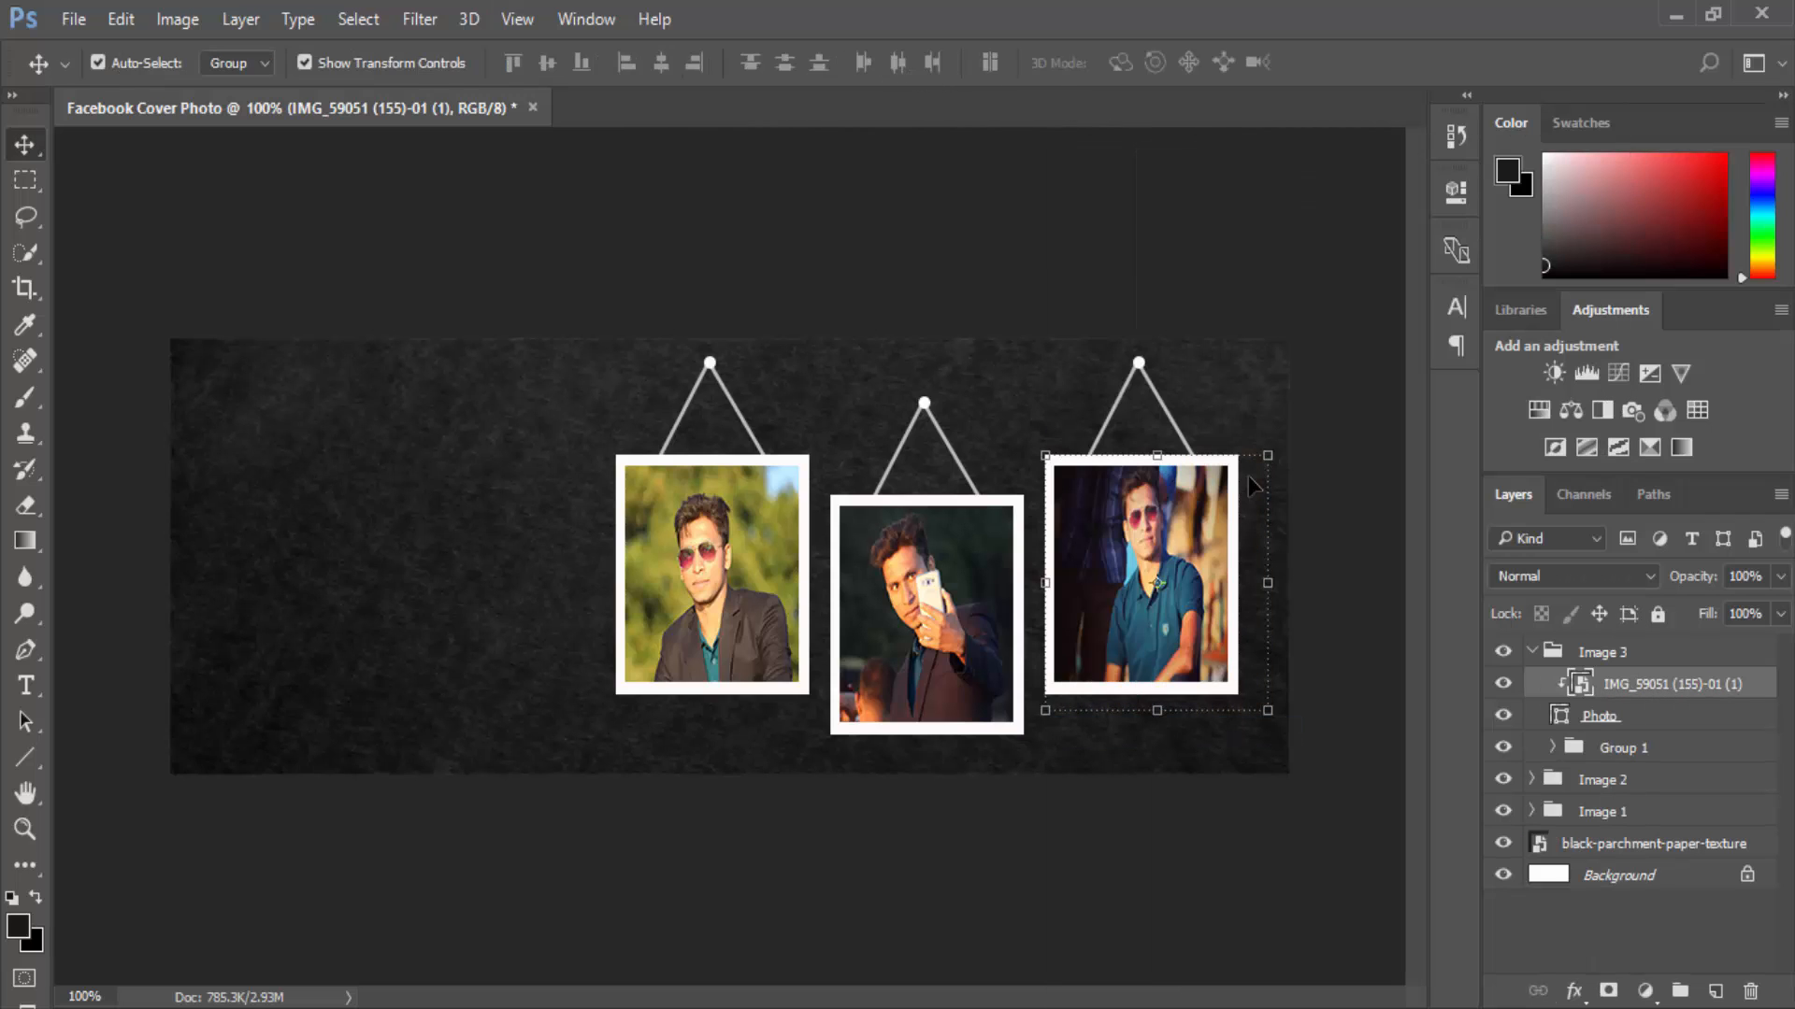
{"action": "left_click_drag", "start_coordinate": [1268, 458], "coordinate": [1253, 466]}
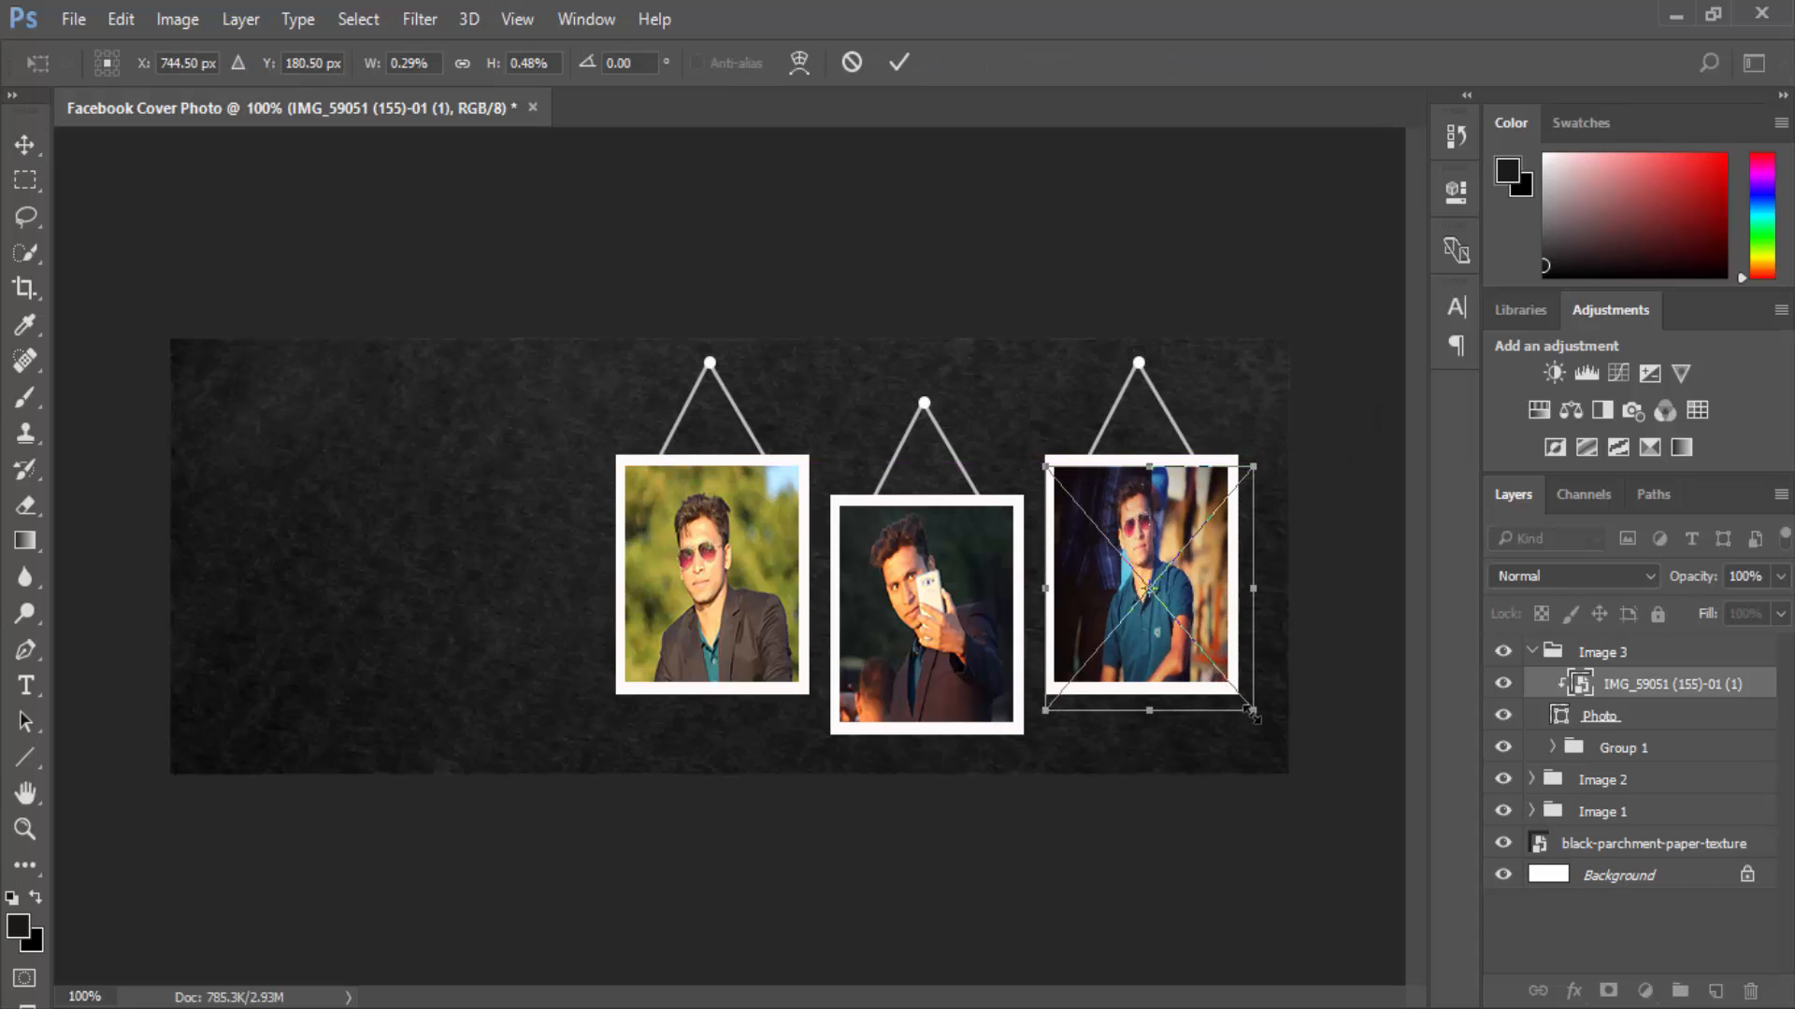
{"action": "left_click_drag", "start_coordinate": [1252, 714], "coordinate": [1238, 680]}
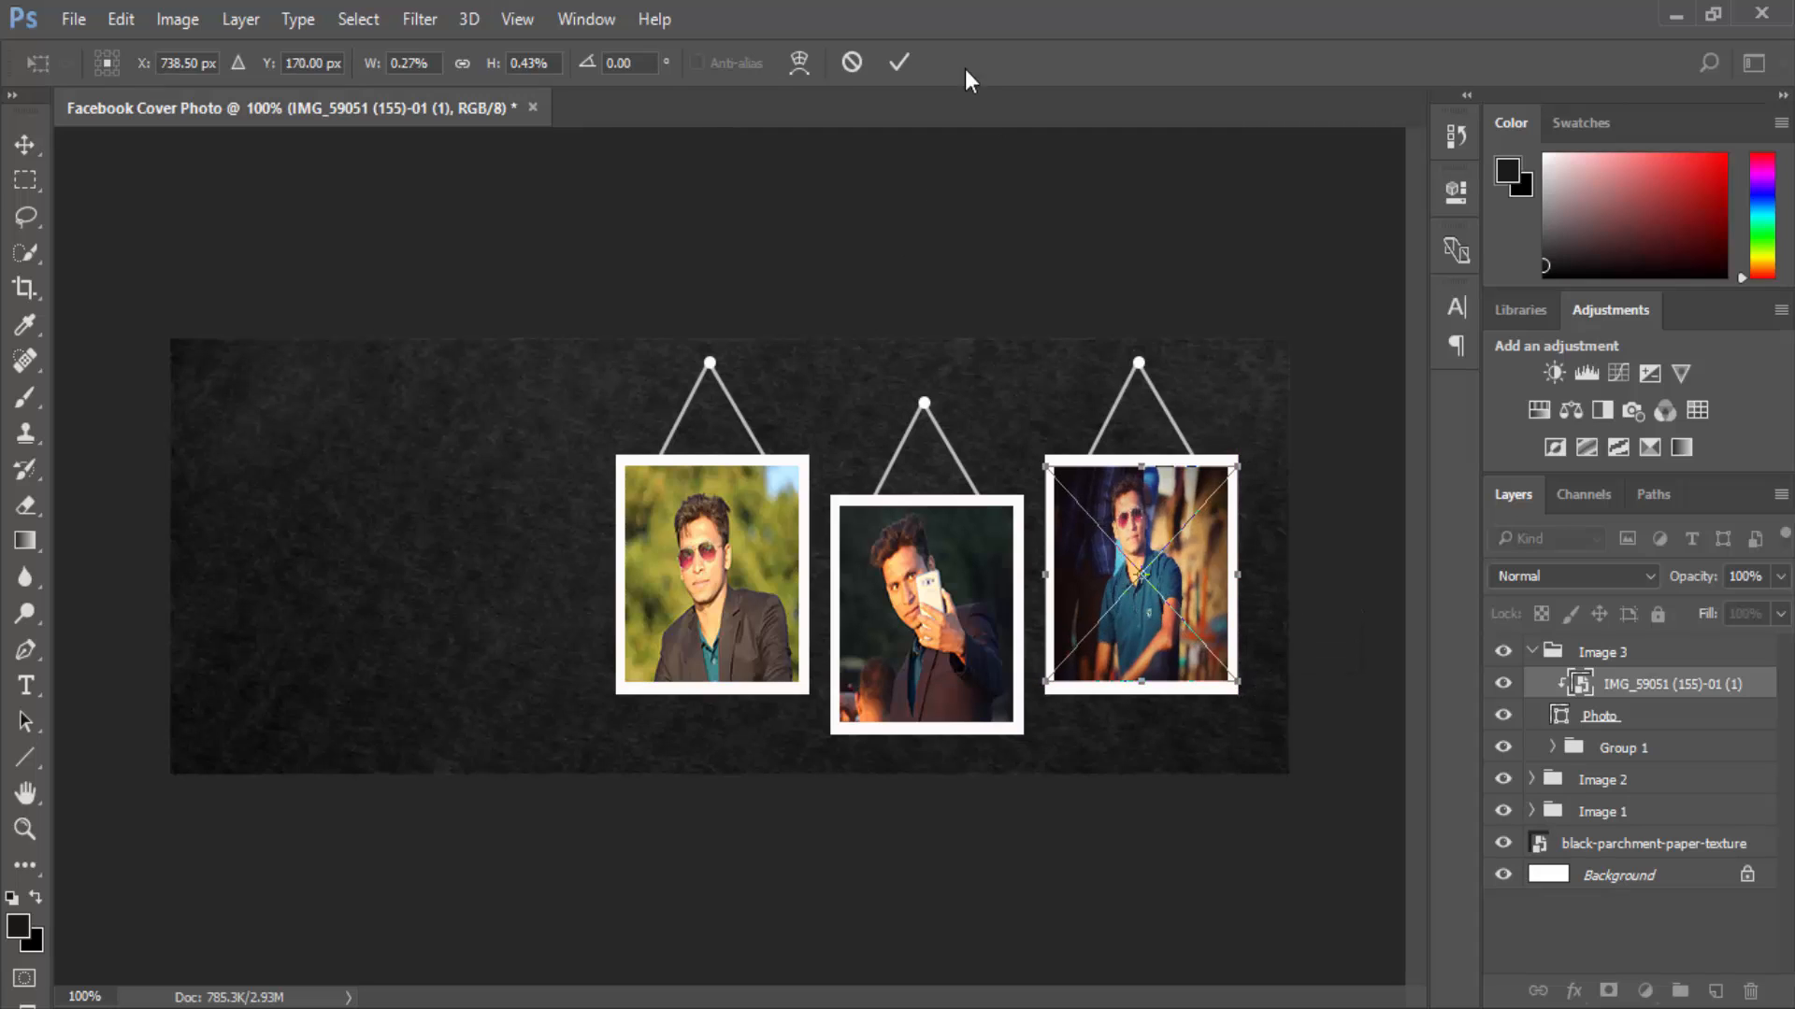
{"action": "left_click", "coordinate": [916, 52]}
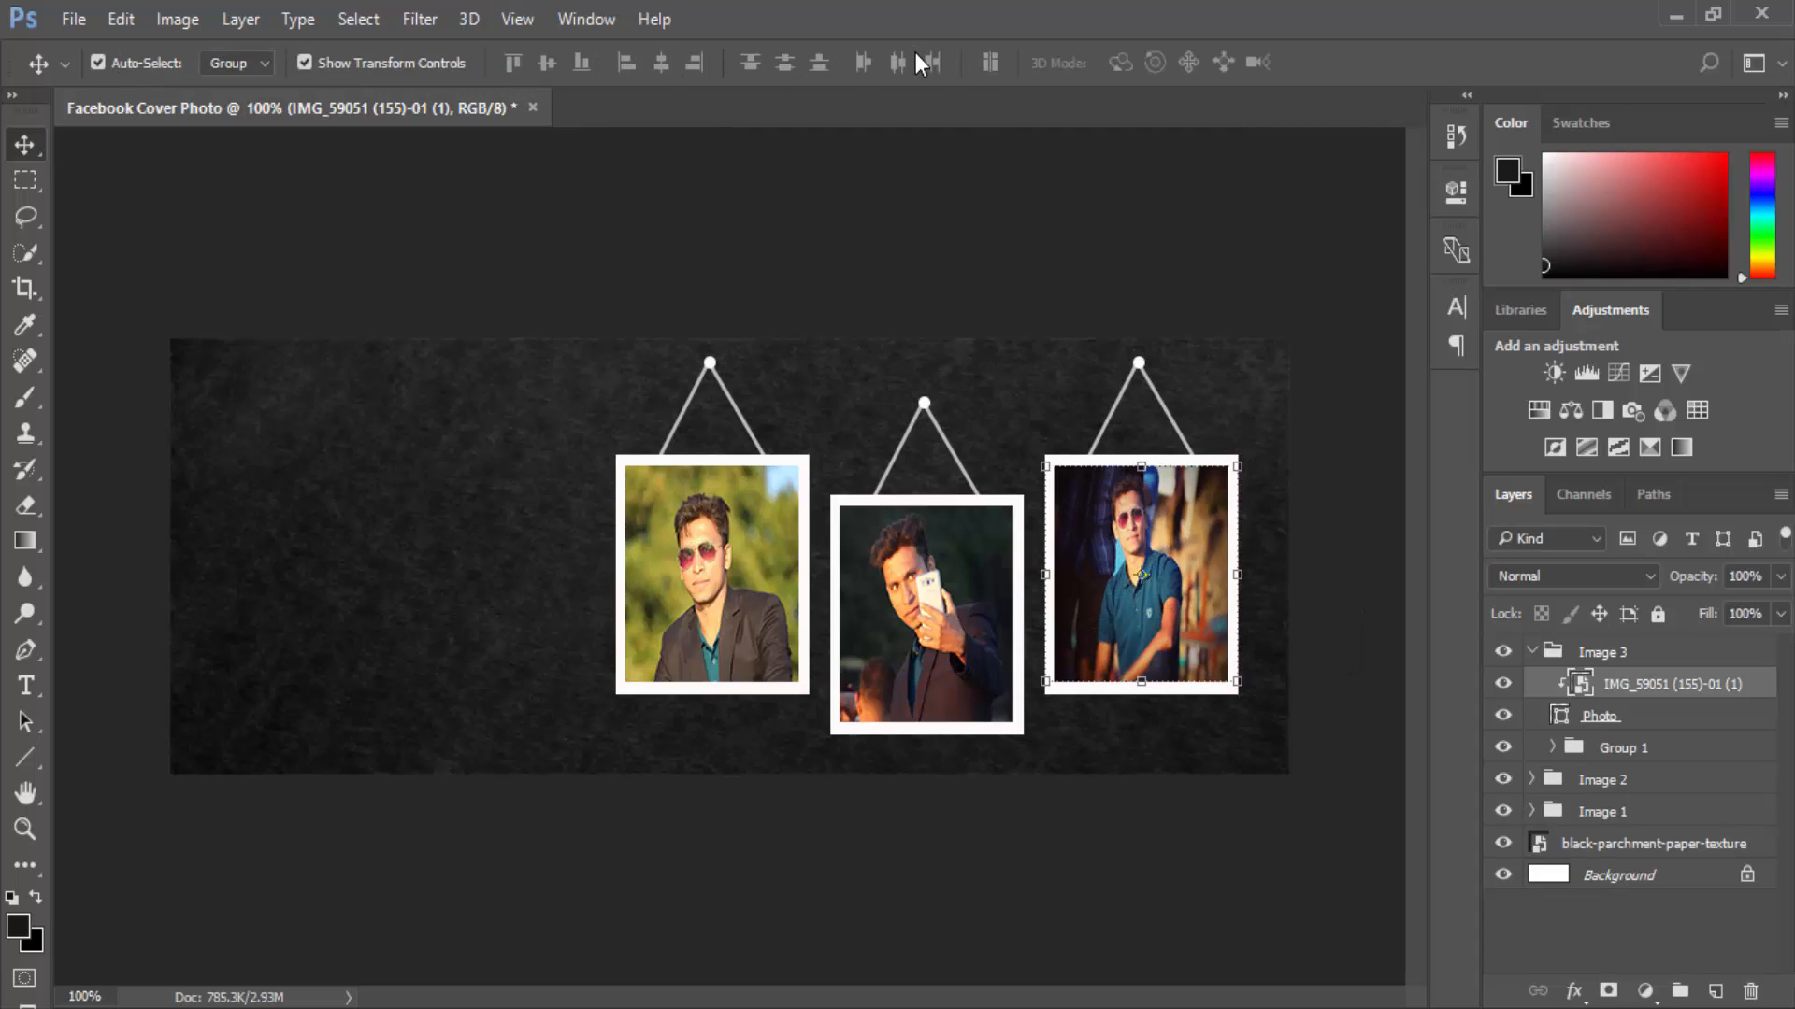
{"action": "left_click", "coordinate": [1087, 194]}
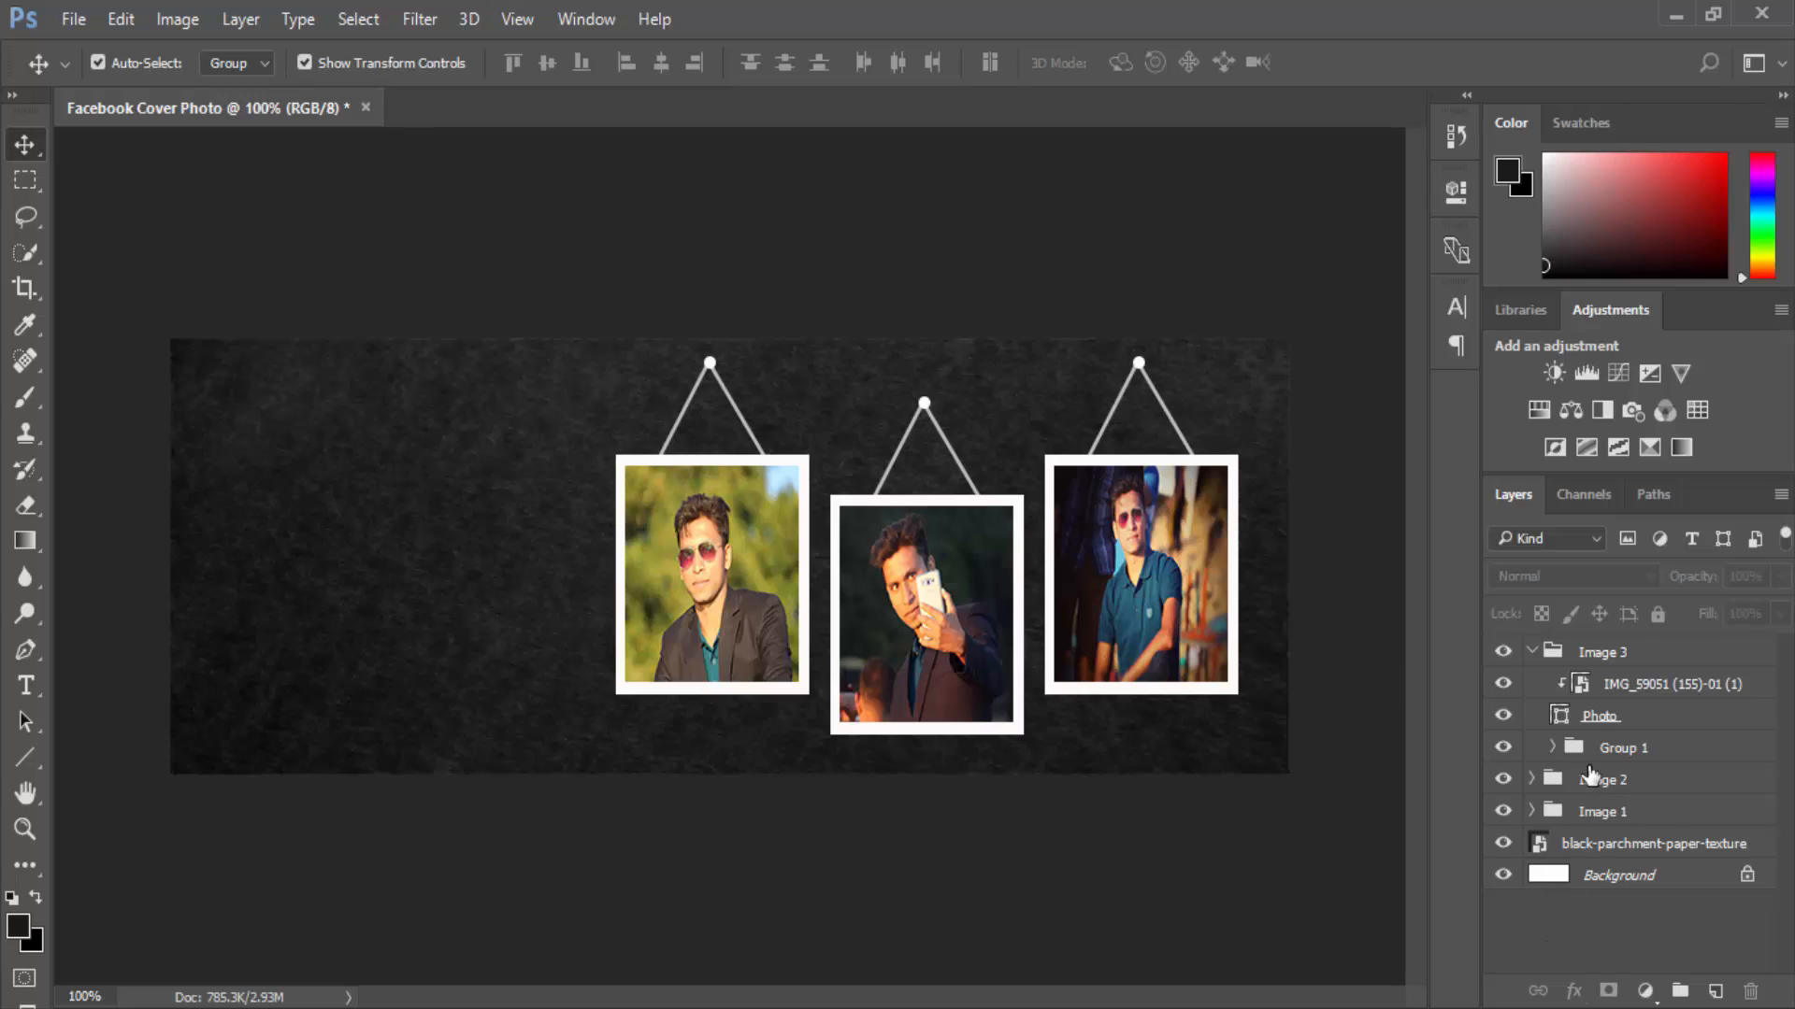
Add a black drop shadow to the Image 1 group, raising its opacity to about 52%.
{"action": "left_click", "coordinate": [1532, 652]}
{"action": "right_click", "coordinate": [1595, 718]}
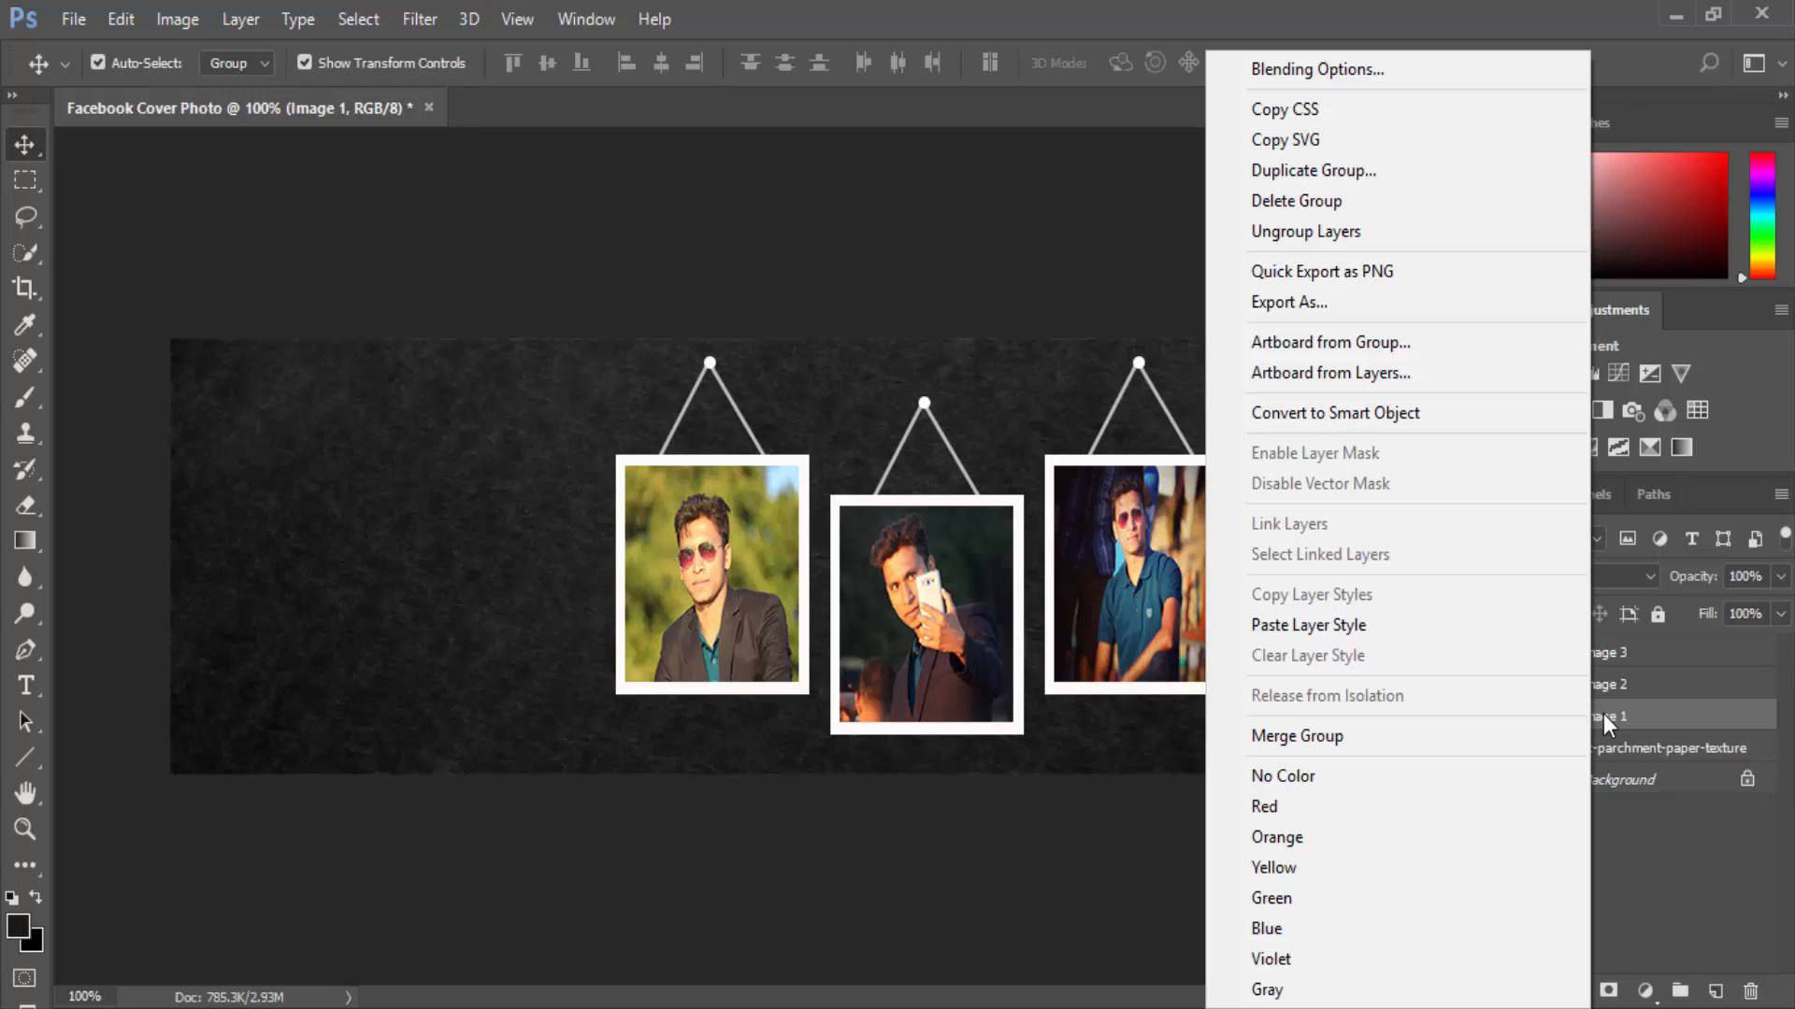
{"action": "left_click", "coordinate": [1612, 714]}
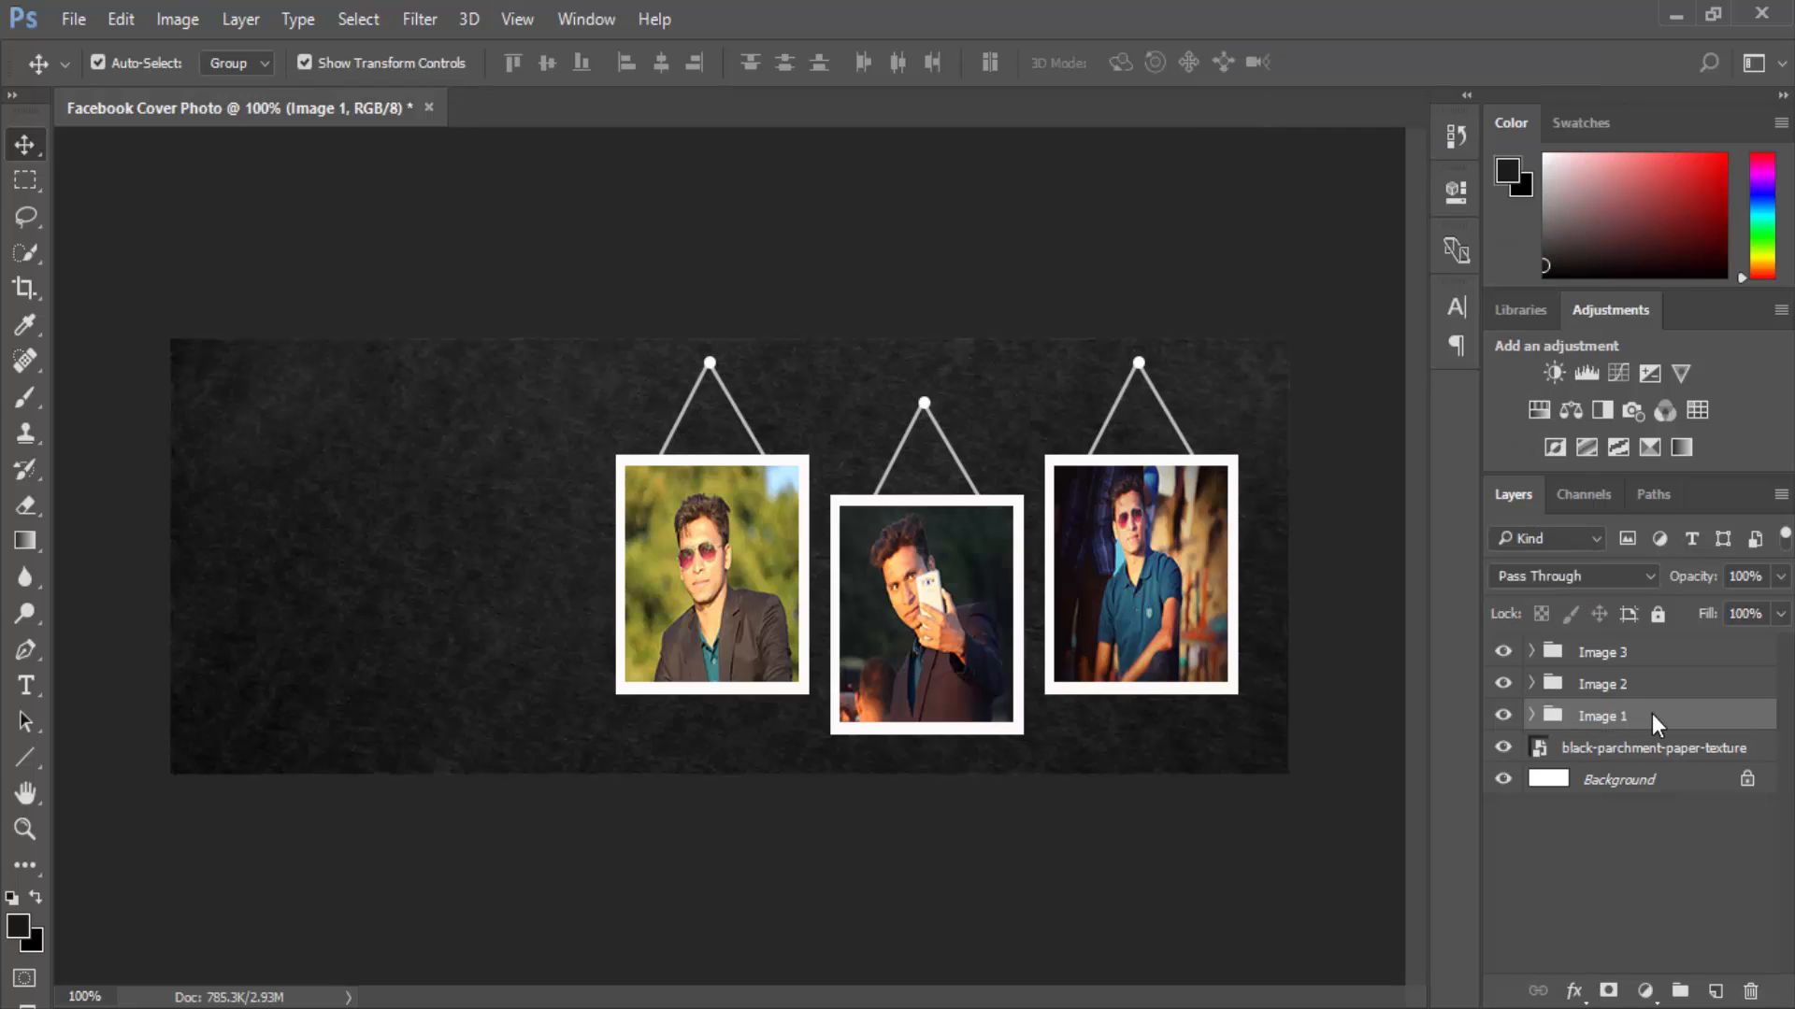
{"action": "right_click", "coordinate": [1552, 723]}
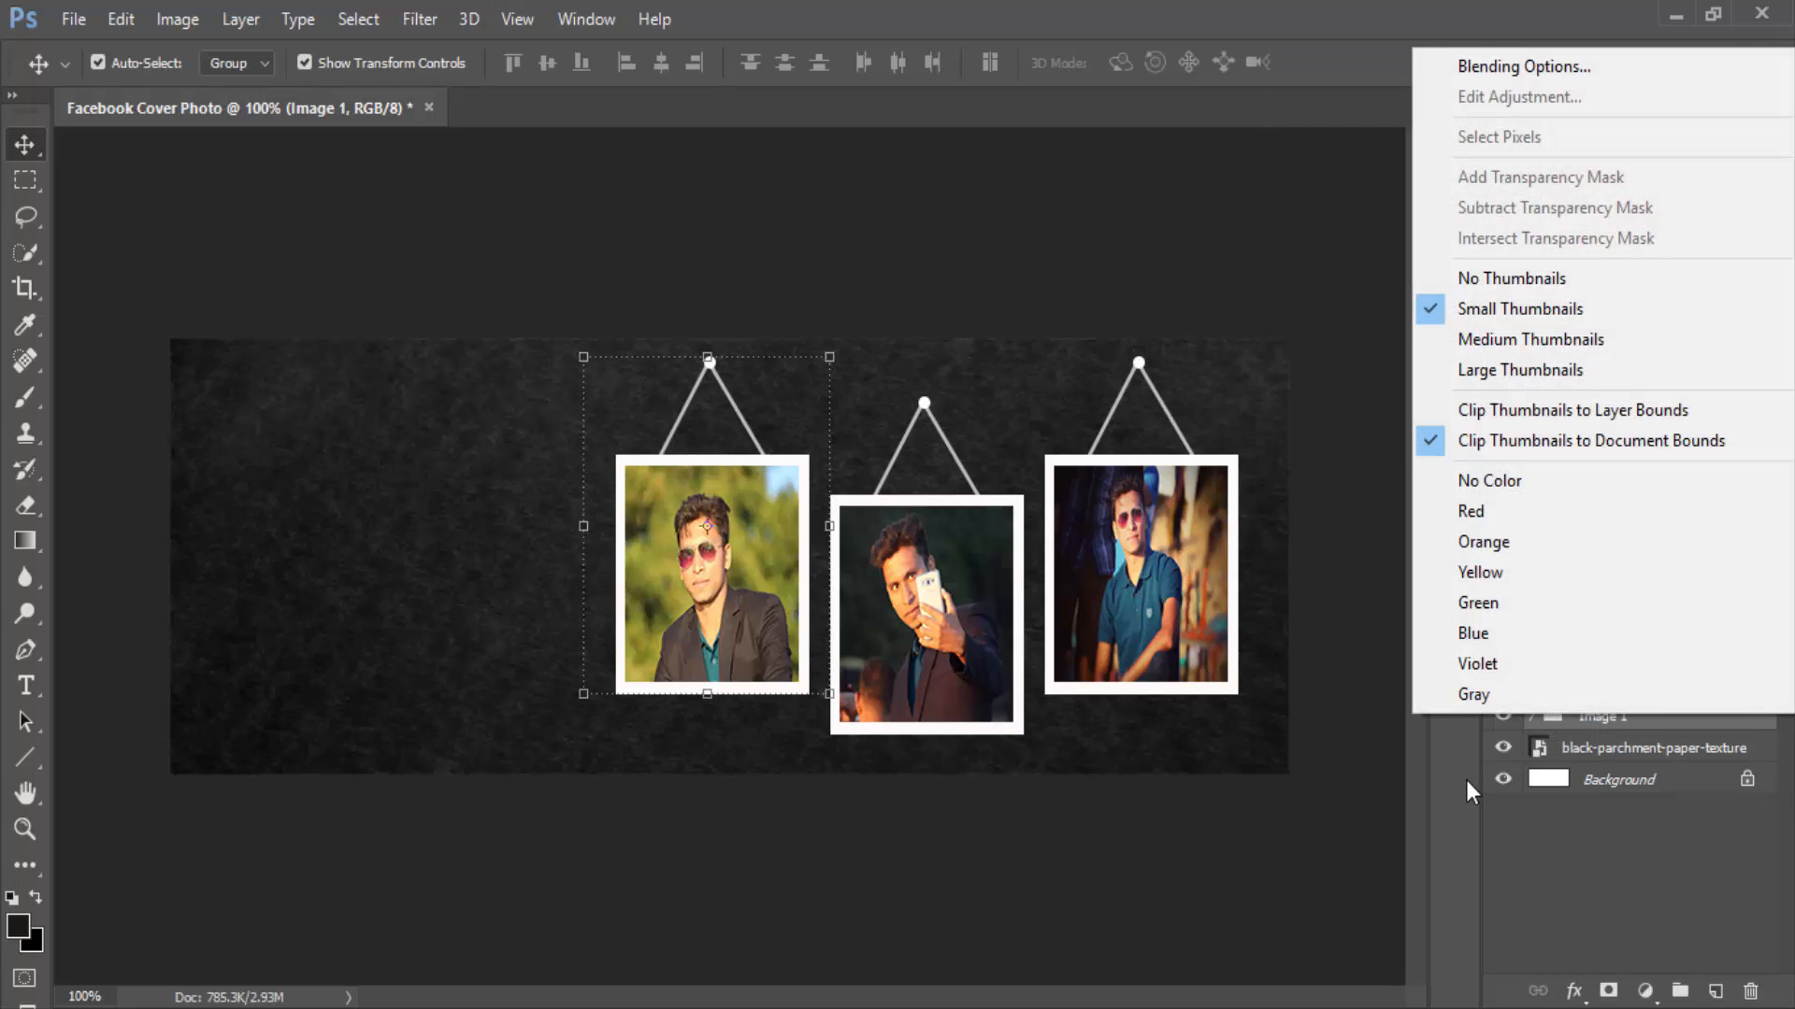
{"action": "left_click", "coordinate": [1398, 820]}
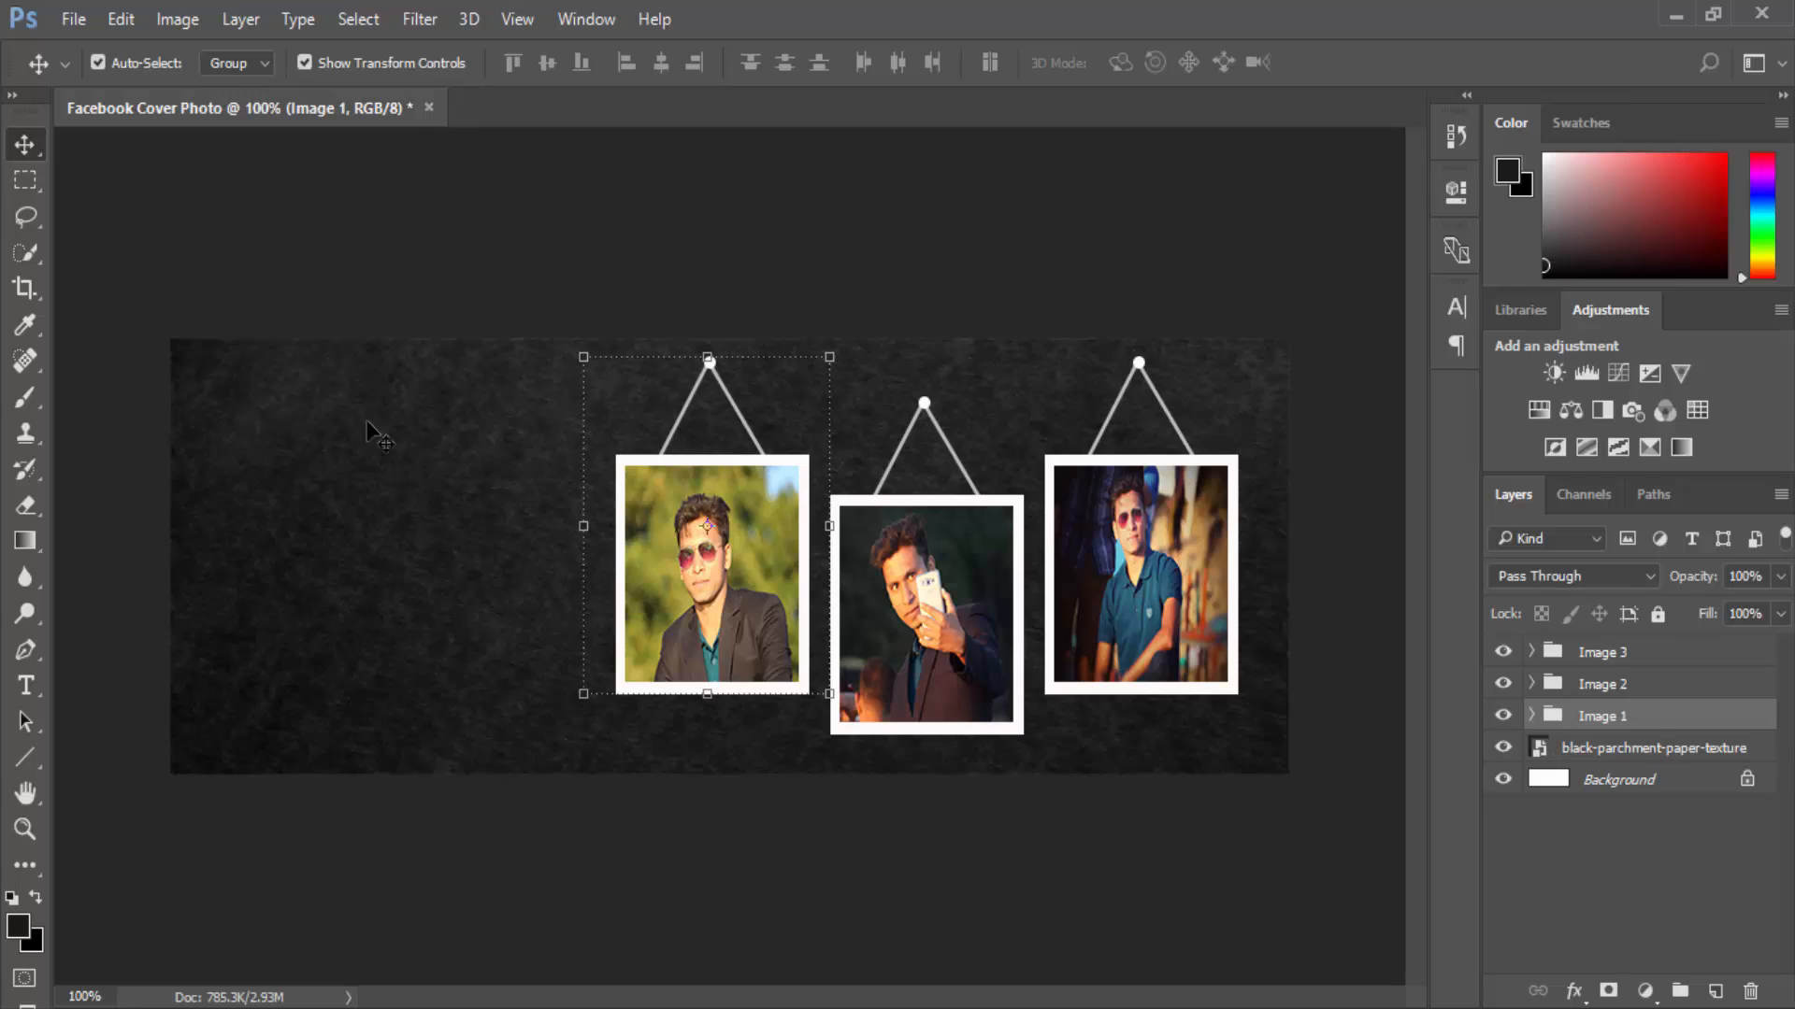
{"action": "double_click", "coordinate": [1547, 717]}
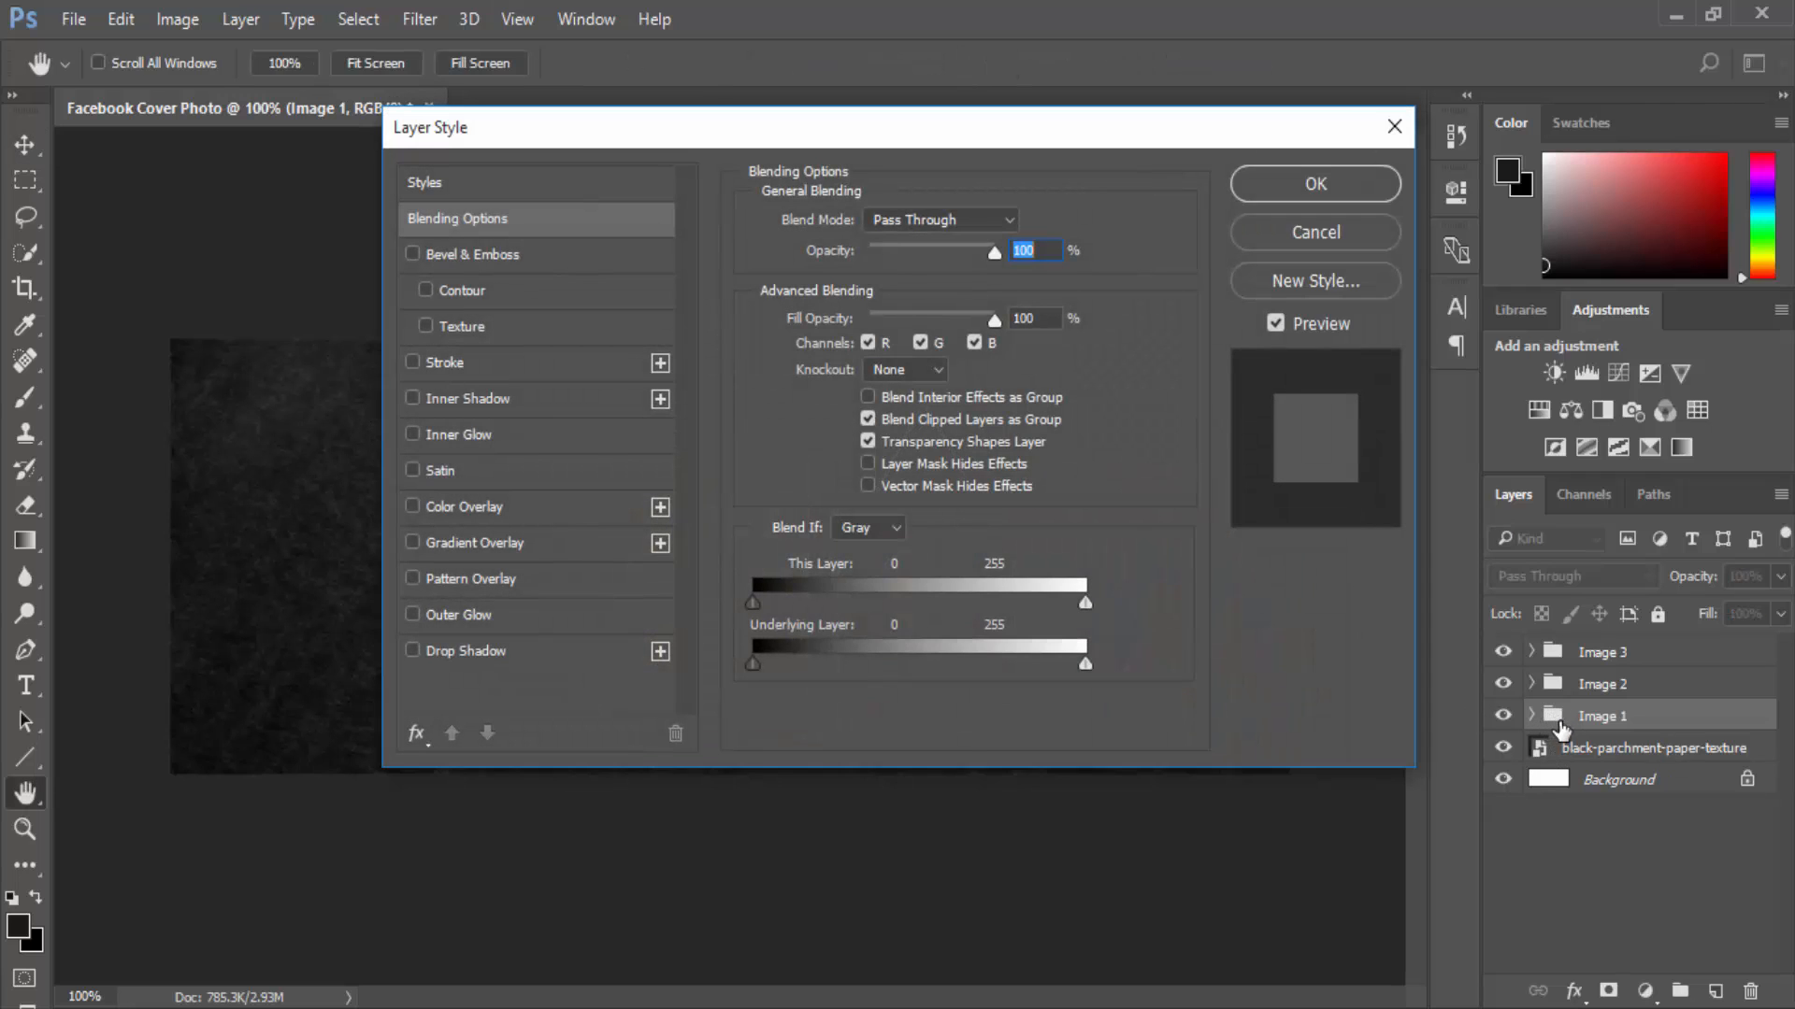
{"action": "left_click", "coordinate": [435, 652]}
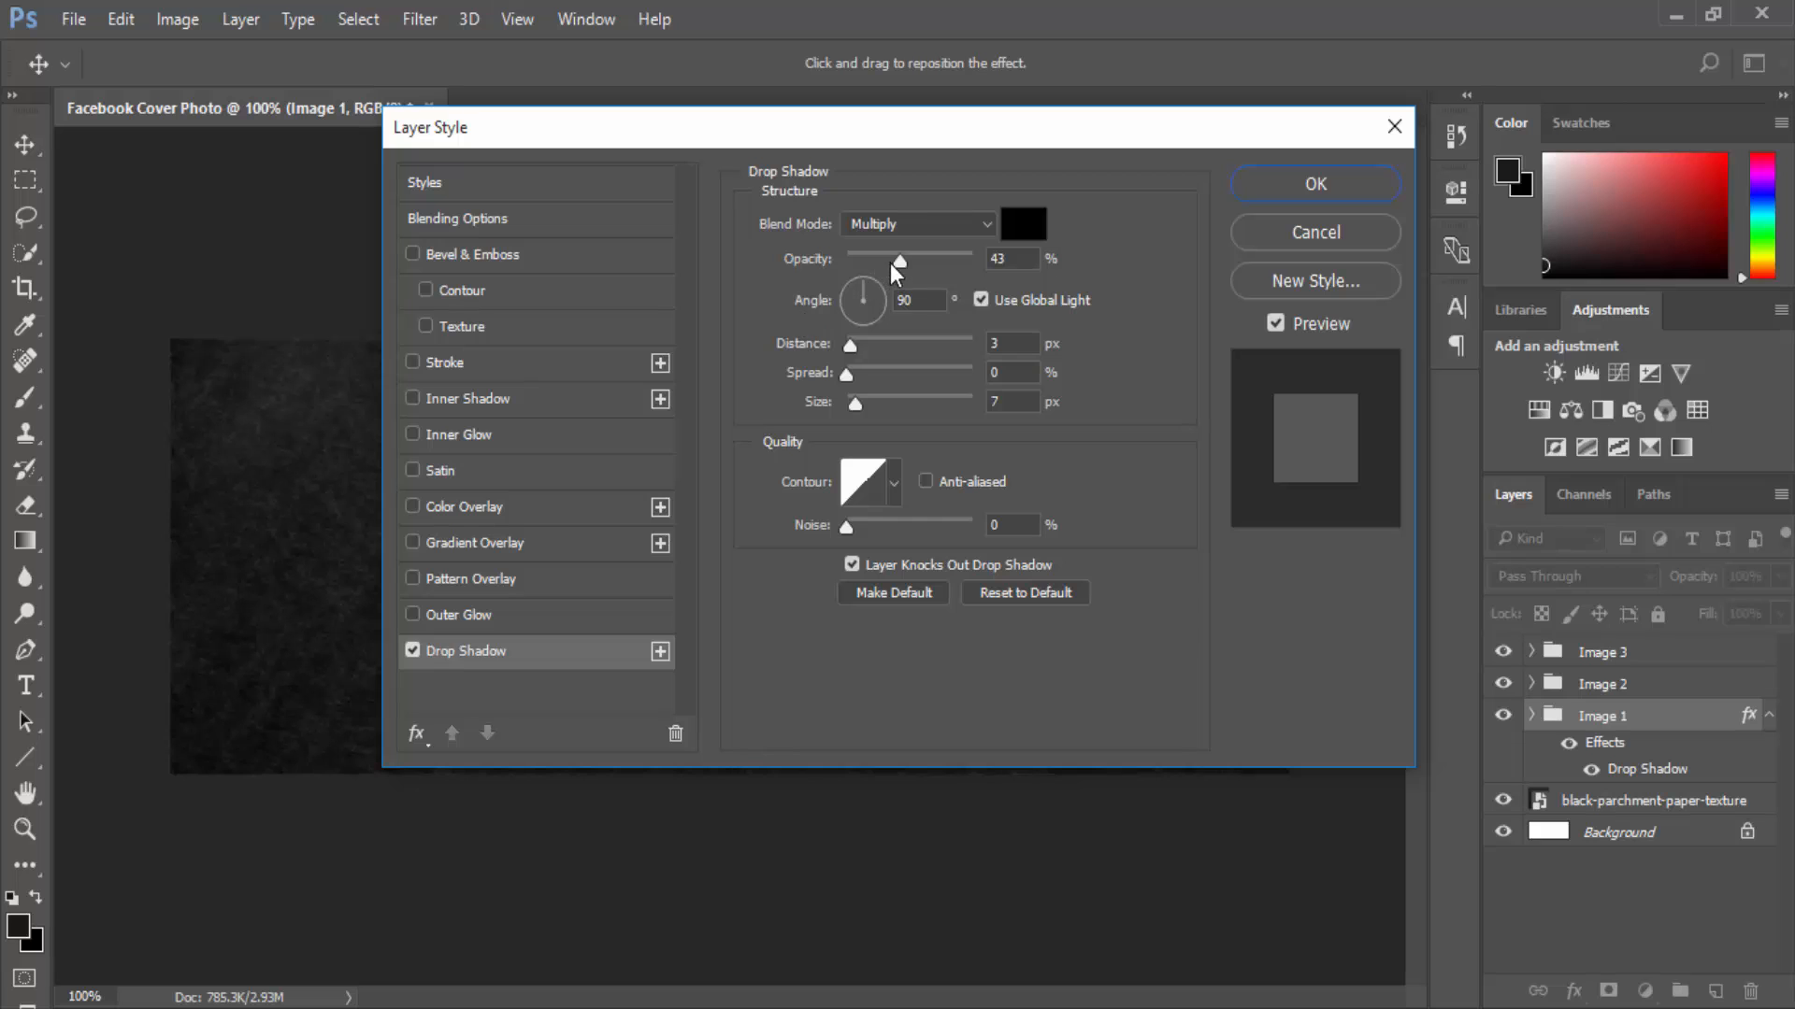
{"action": "left_click_drag", "start_coordinate": [899, 256], "coordinate": [907, 254]}
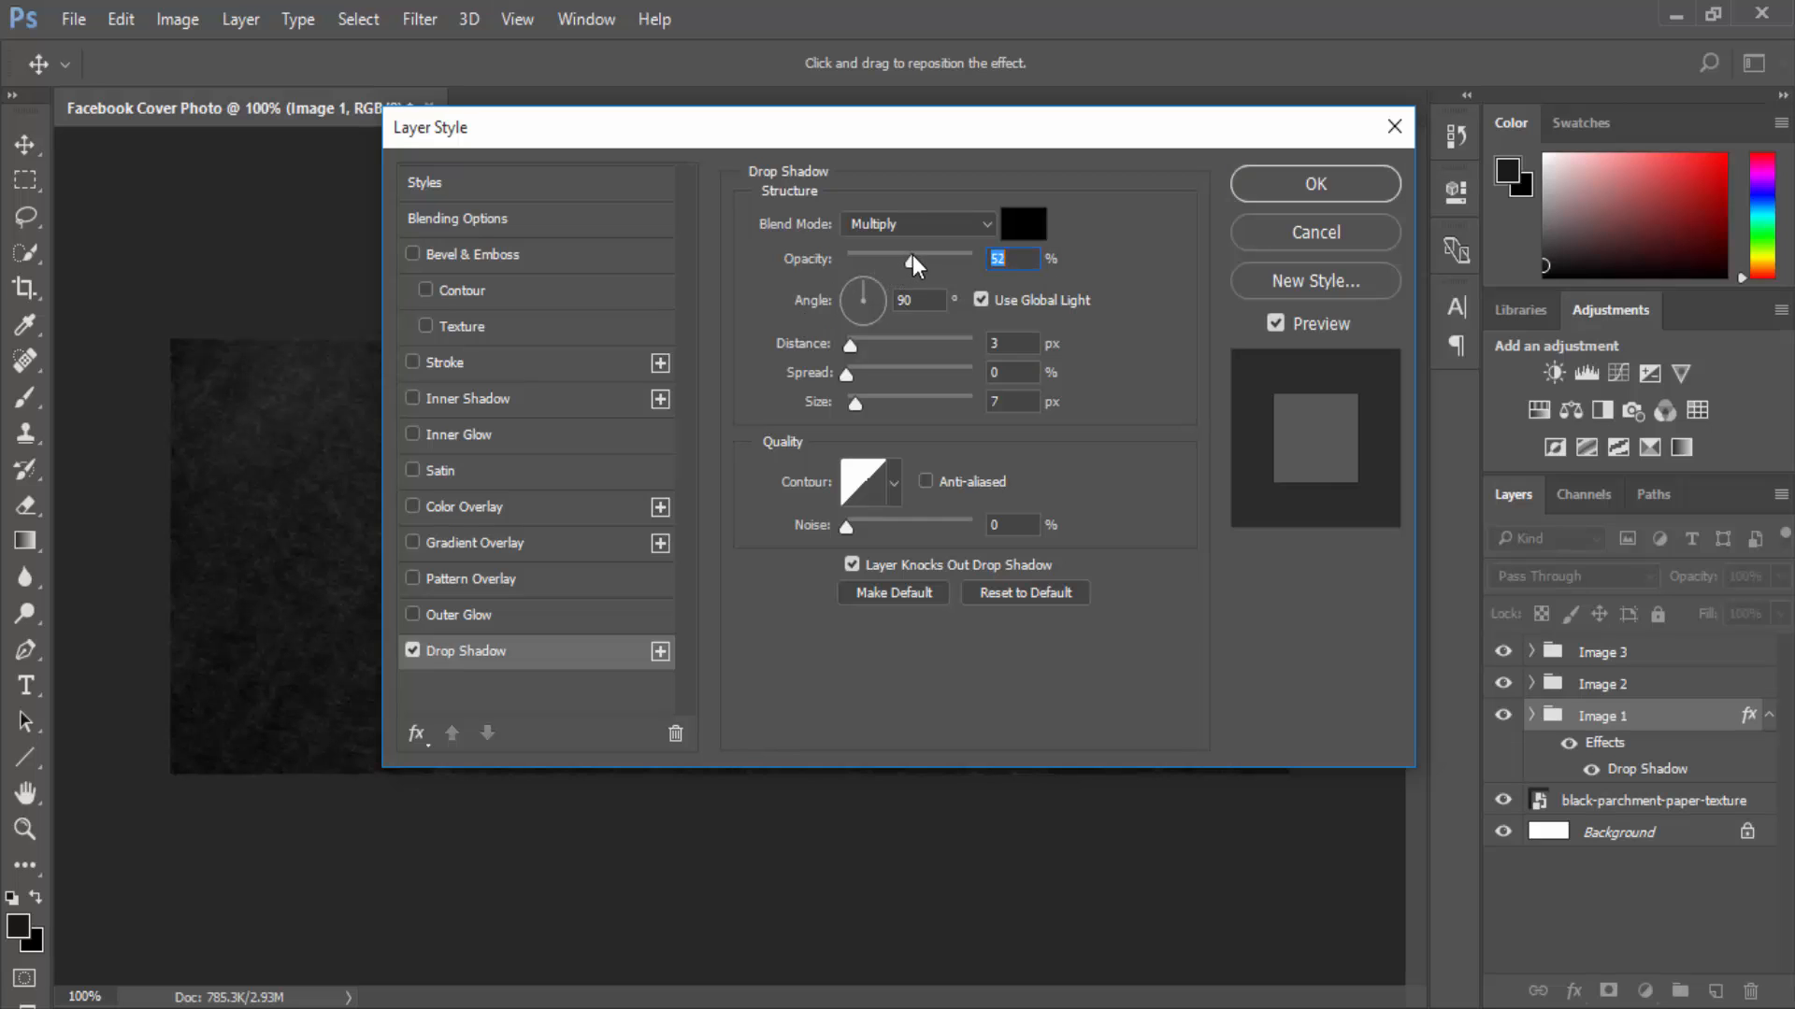
Confirm the Image 1 drop shadow and copy its layer style.
{"action": "left_click", "coordinate": [1307, 189]}
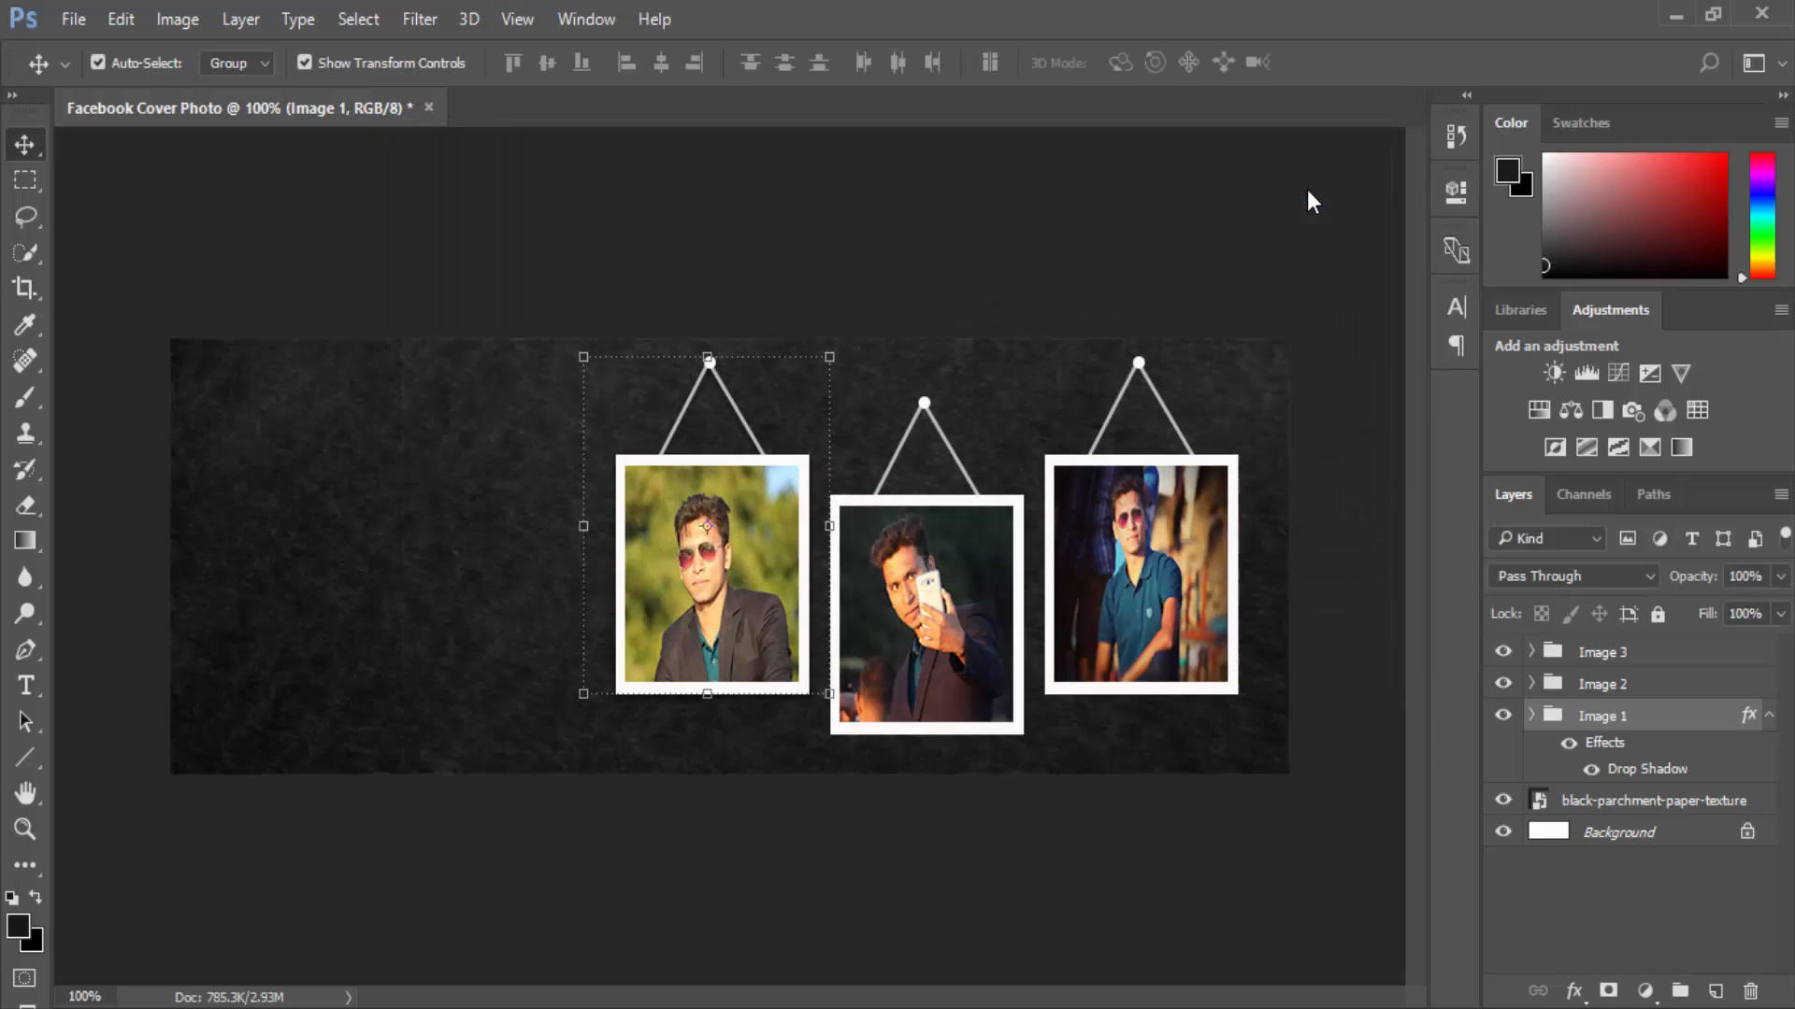
{"action": "right_click", "coordinate": [1595, 718]}
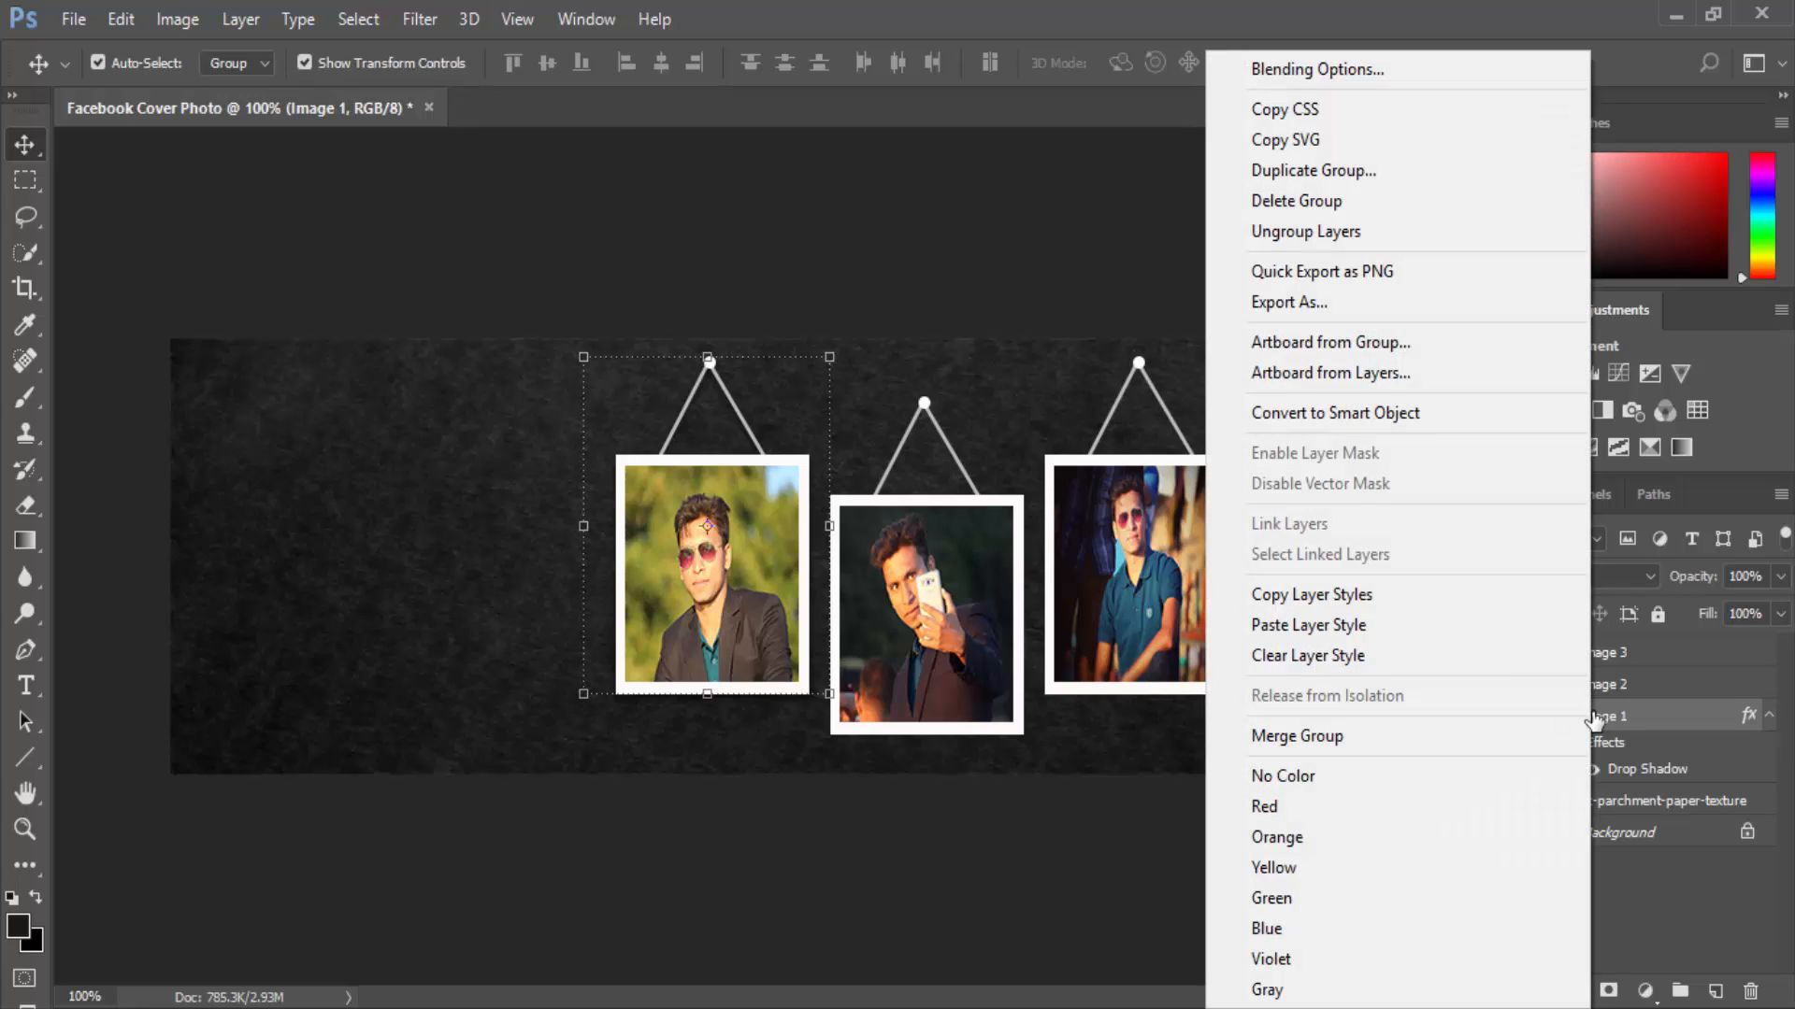
{"action": "left_click", "coordinate": [1396, 603]}
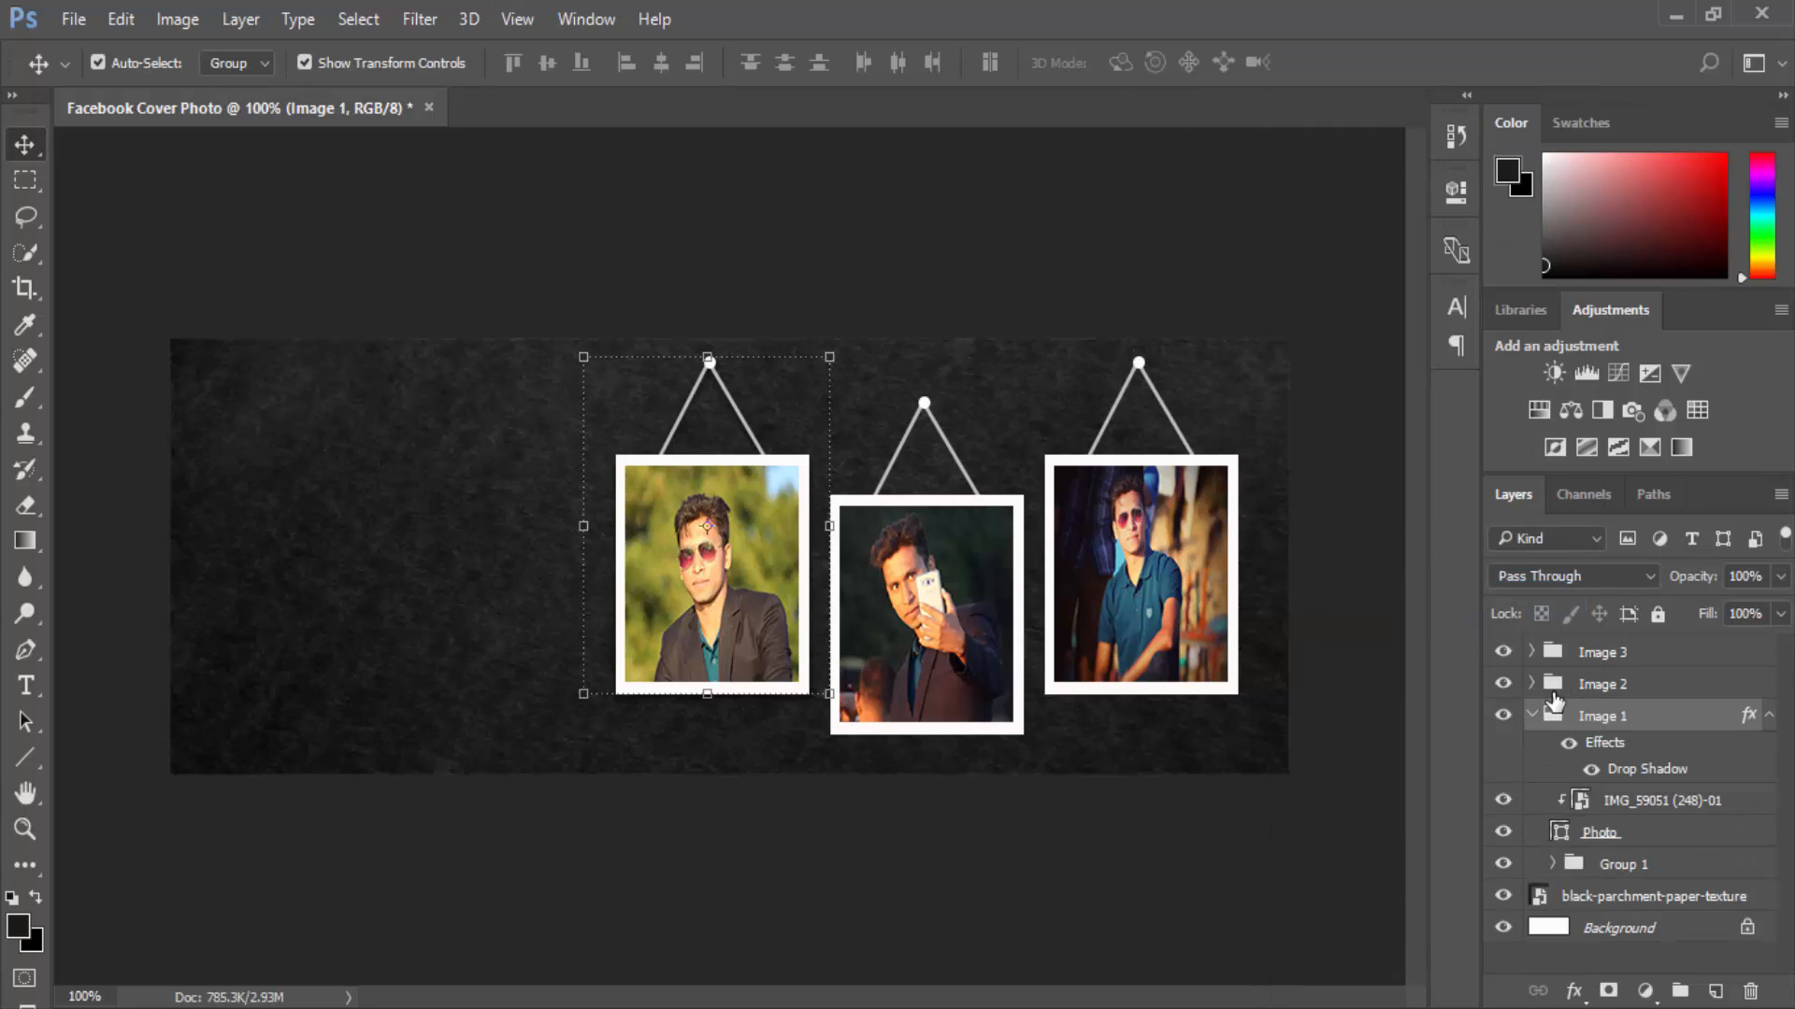
Paste the drop shadow style onto the Image 2 and Image 3 groups.
{"action": "left_click", "coordinate": [1531, 716]}
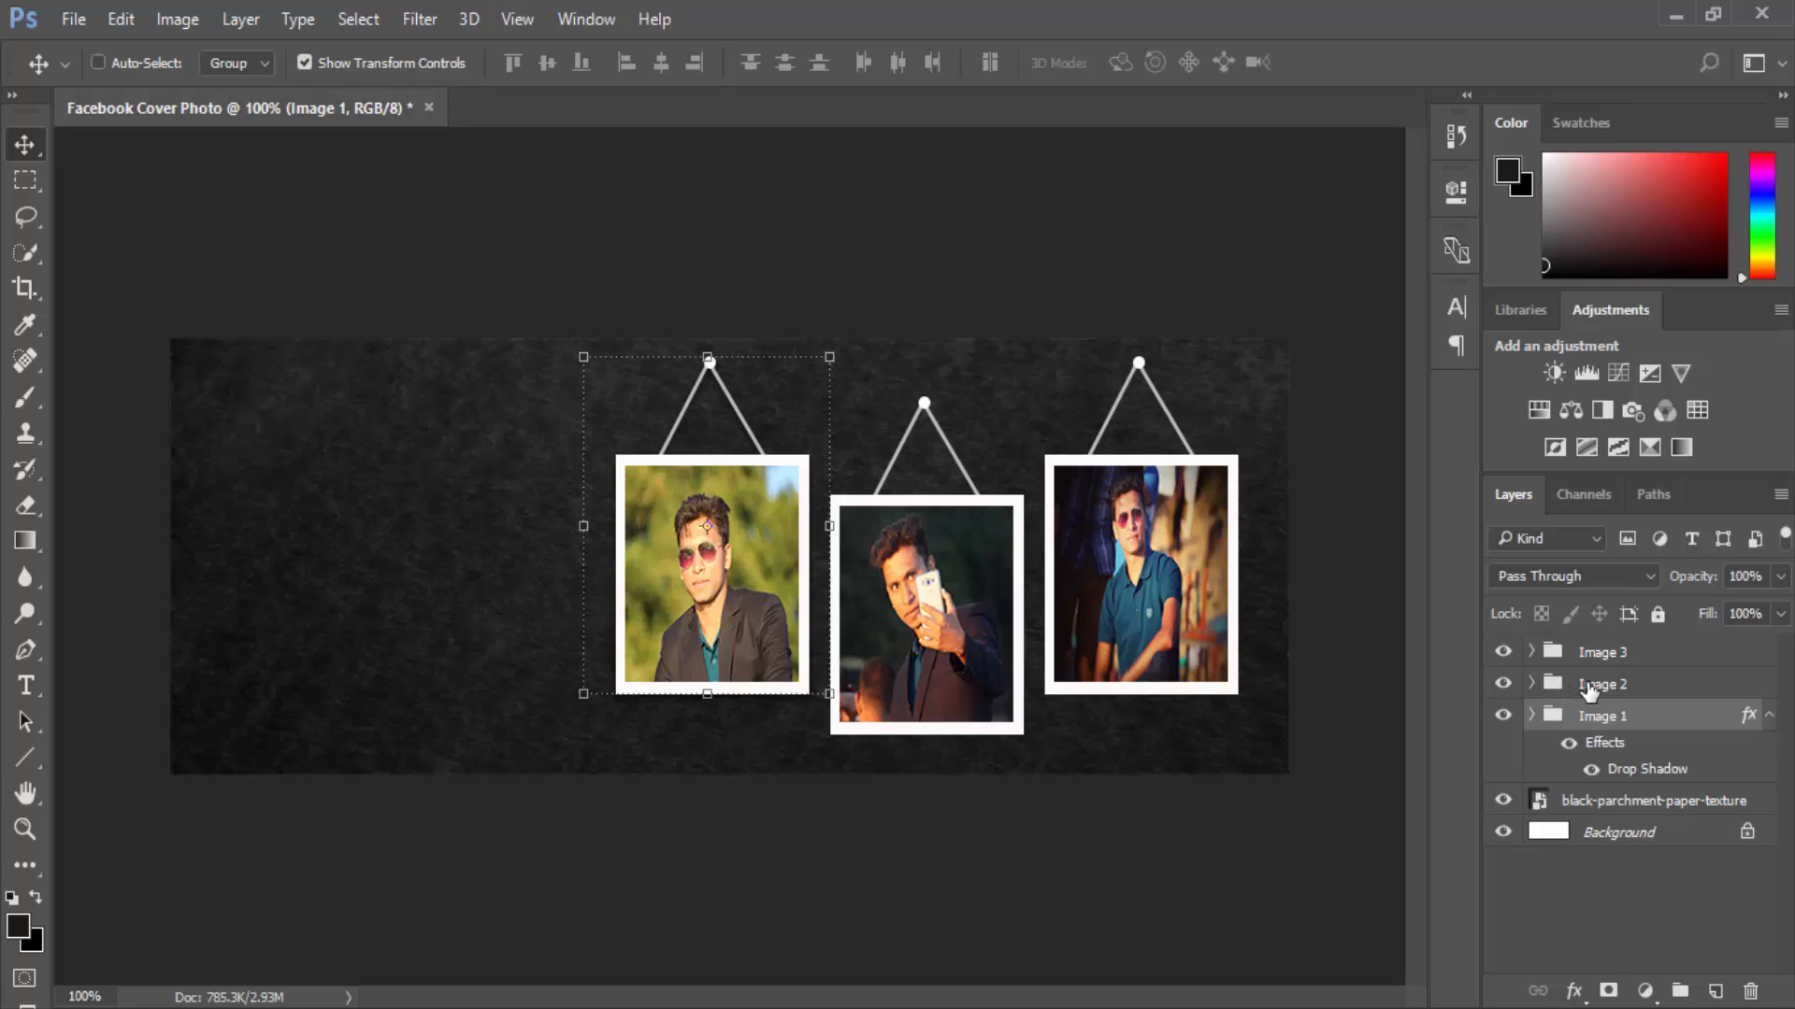
{"action": "left_click", "coordinate": [1589, 685], "text": "ctrl"}
{"action": "left_click", "coordinate": [1595, 653], "text": "ctrl"}
{"action": "right_click", "coordinate": [1596, 661]}
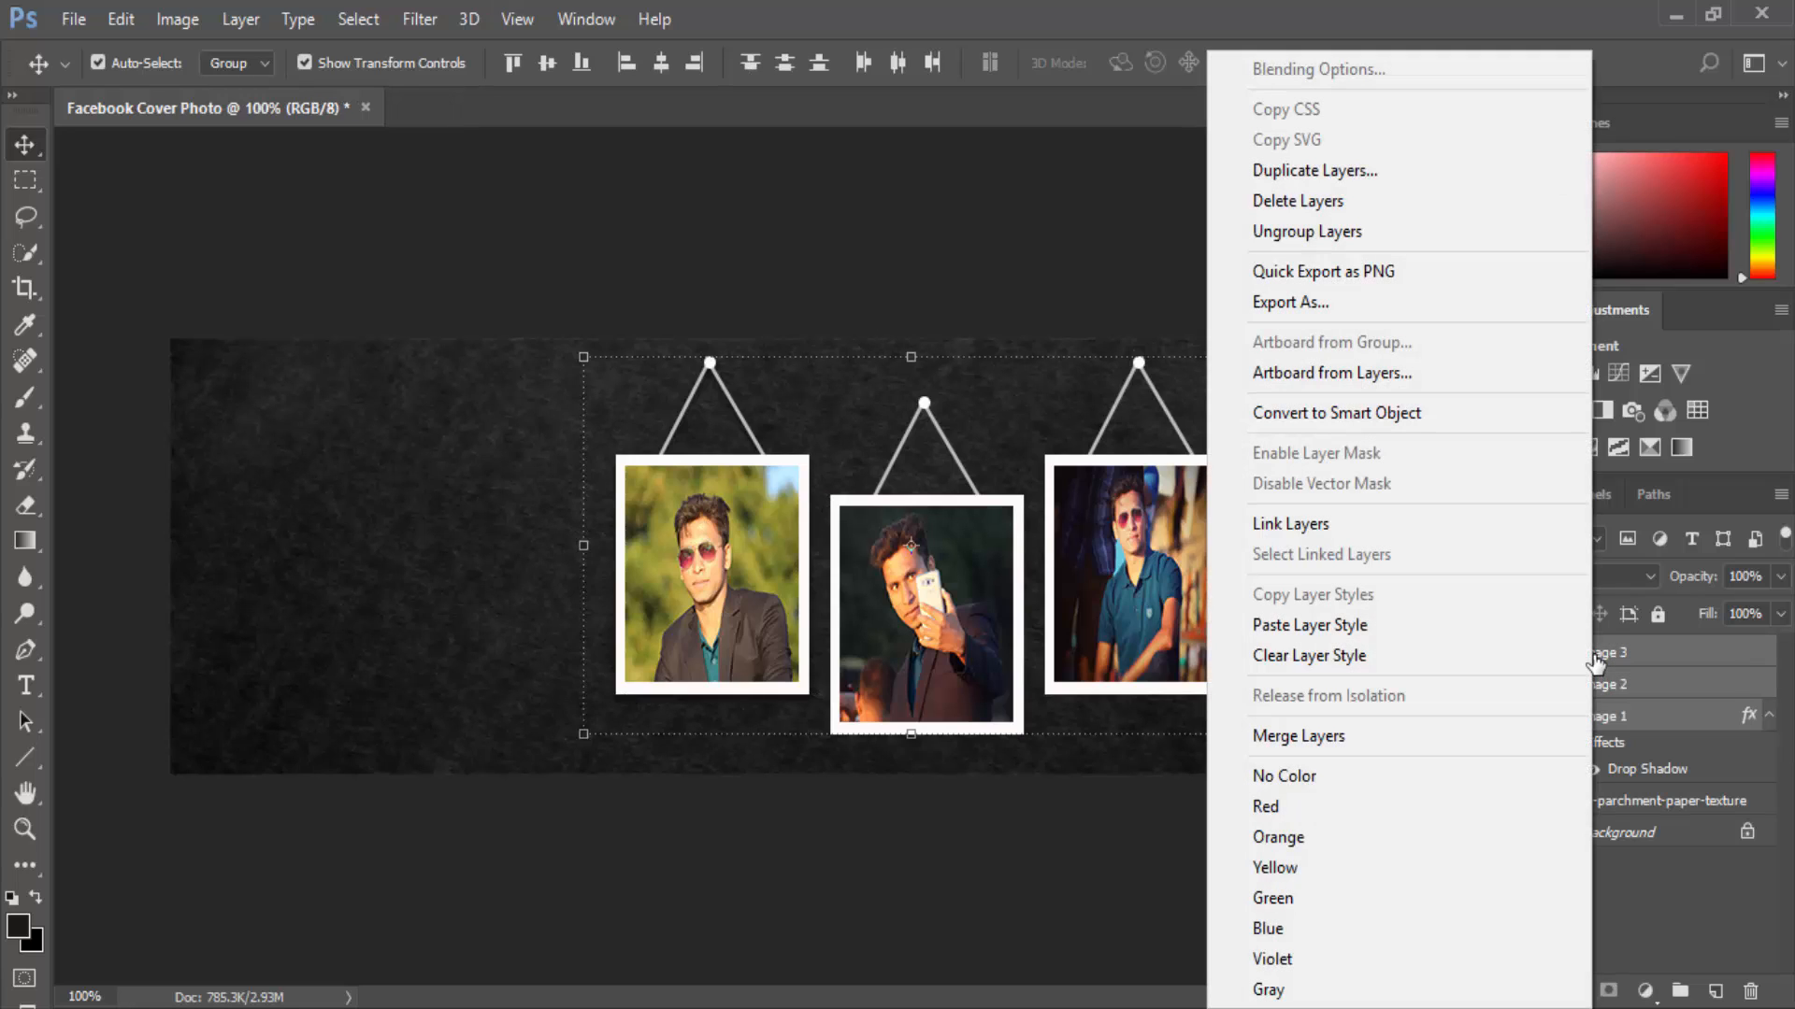
{"action": "left_click", "coordinate": [1416, 630]}
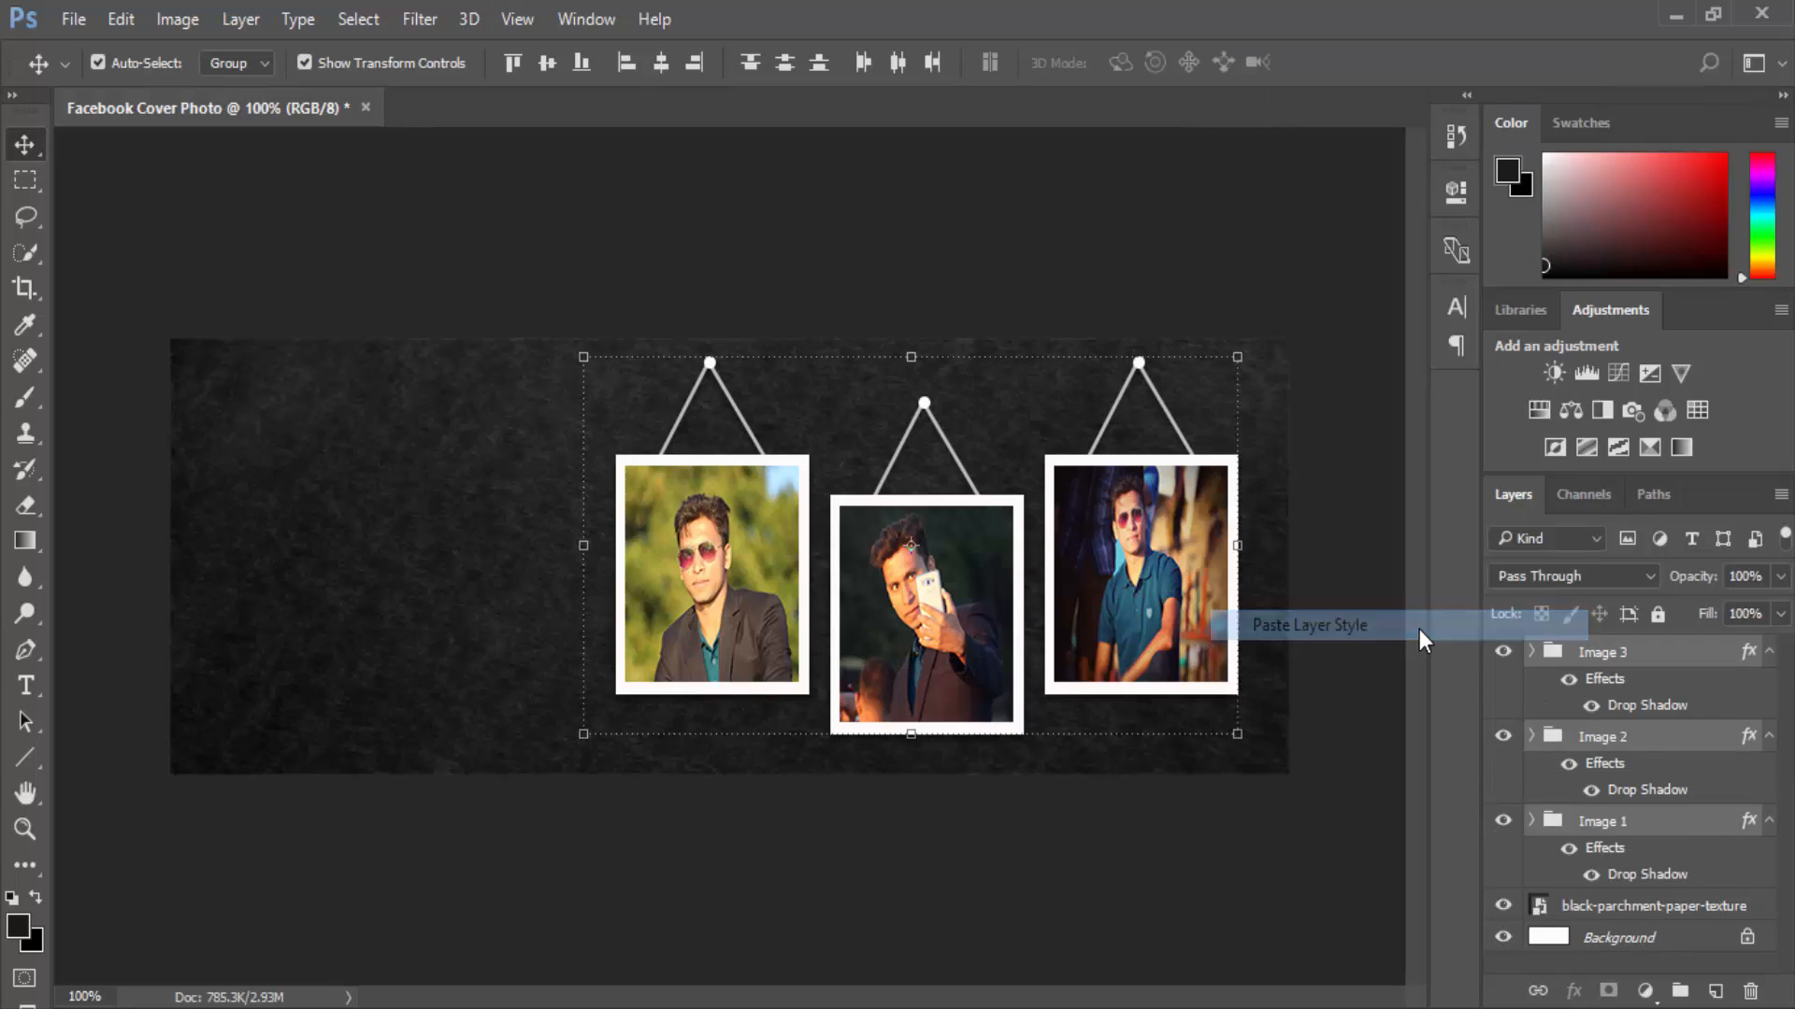
{"action": "left_click", "coordinate": [1367, 619]}
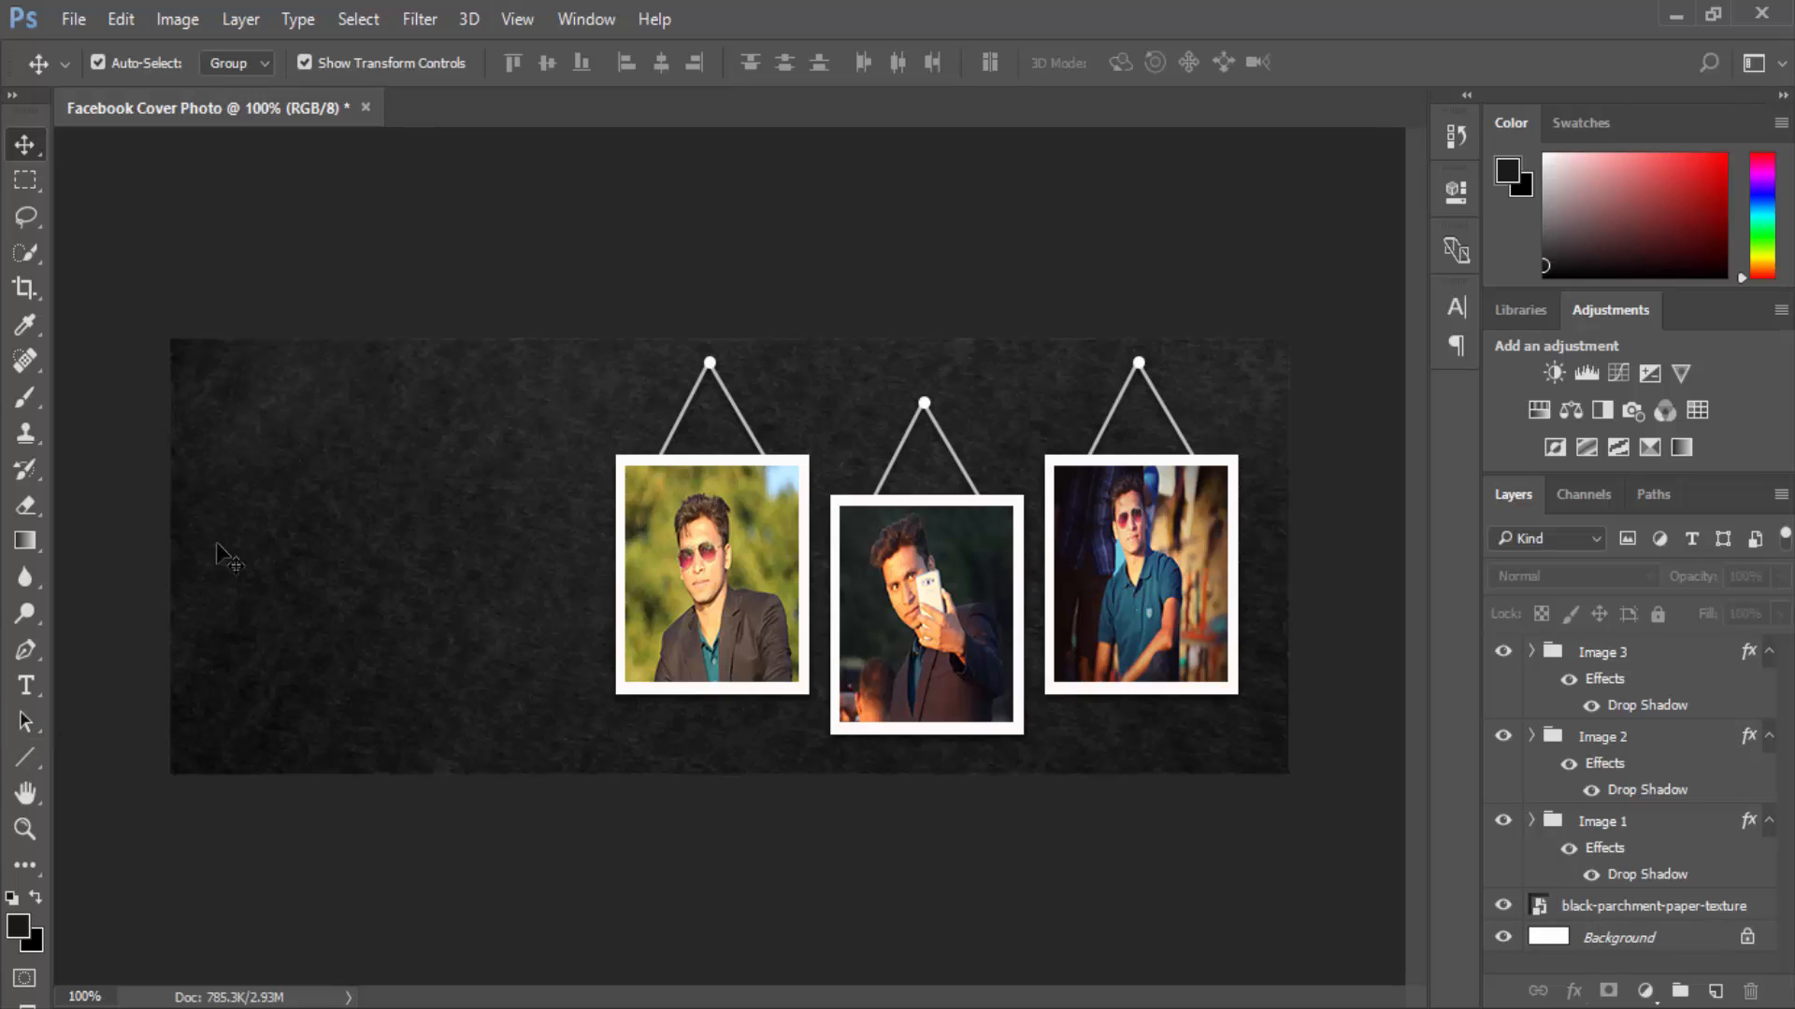
Draw a white 123 × 53 px rounded rectangle at the cover's upper left with 8 px corner radii.
{"action": "left_click_drag", "start_coordinate": [30, 751], "coordinate": [116, 778]}
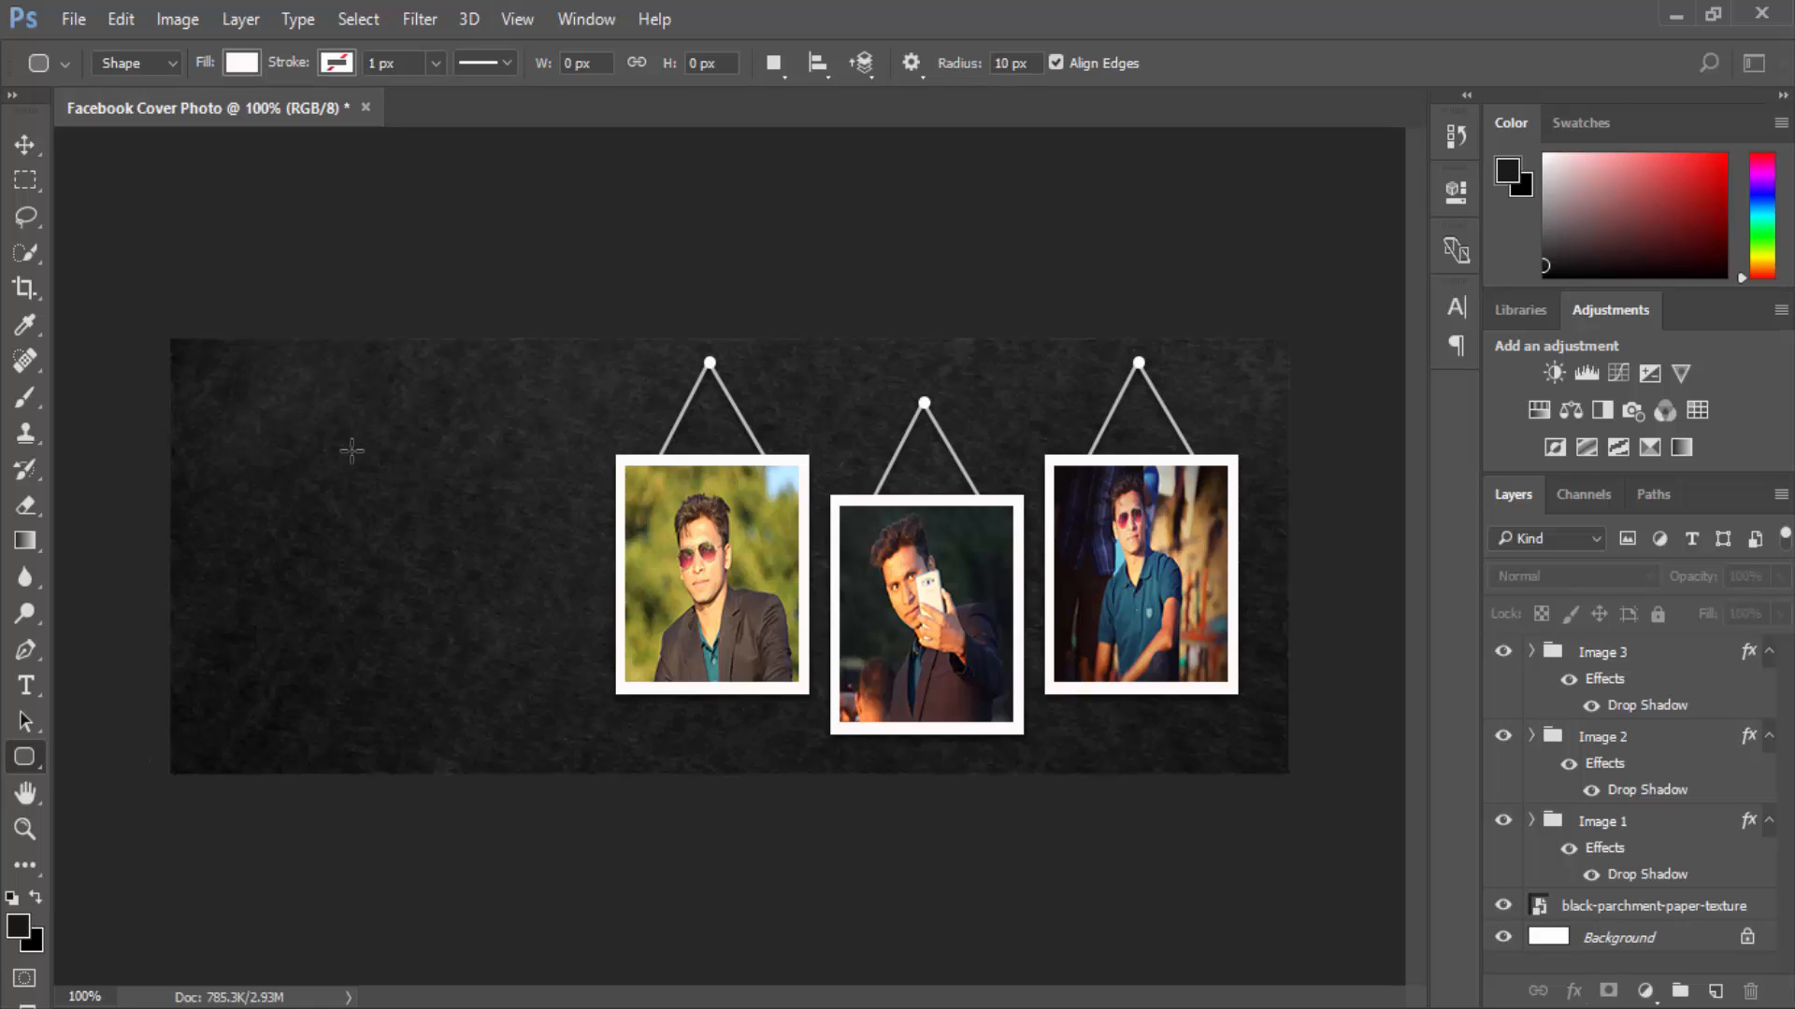
{"action": "left_click_drag", "start_coordinate": [247, 389], "coordinate": [409, 462]}
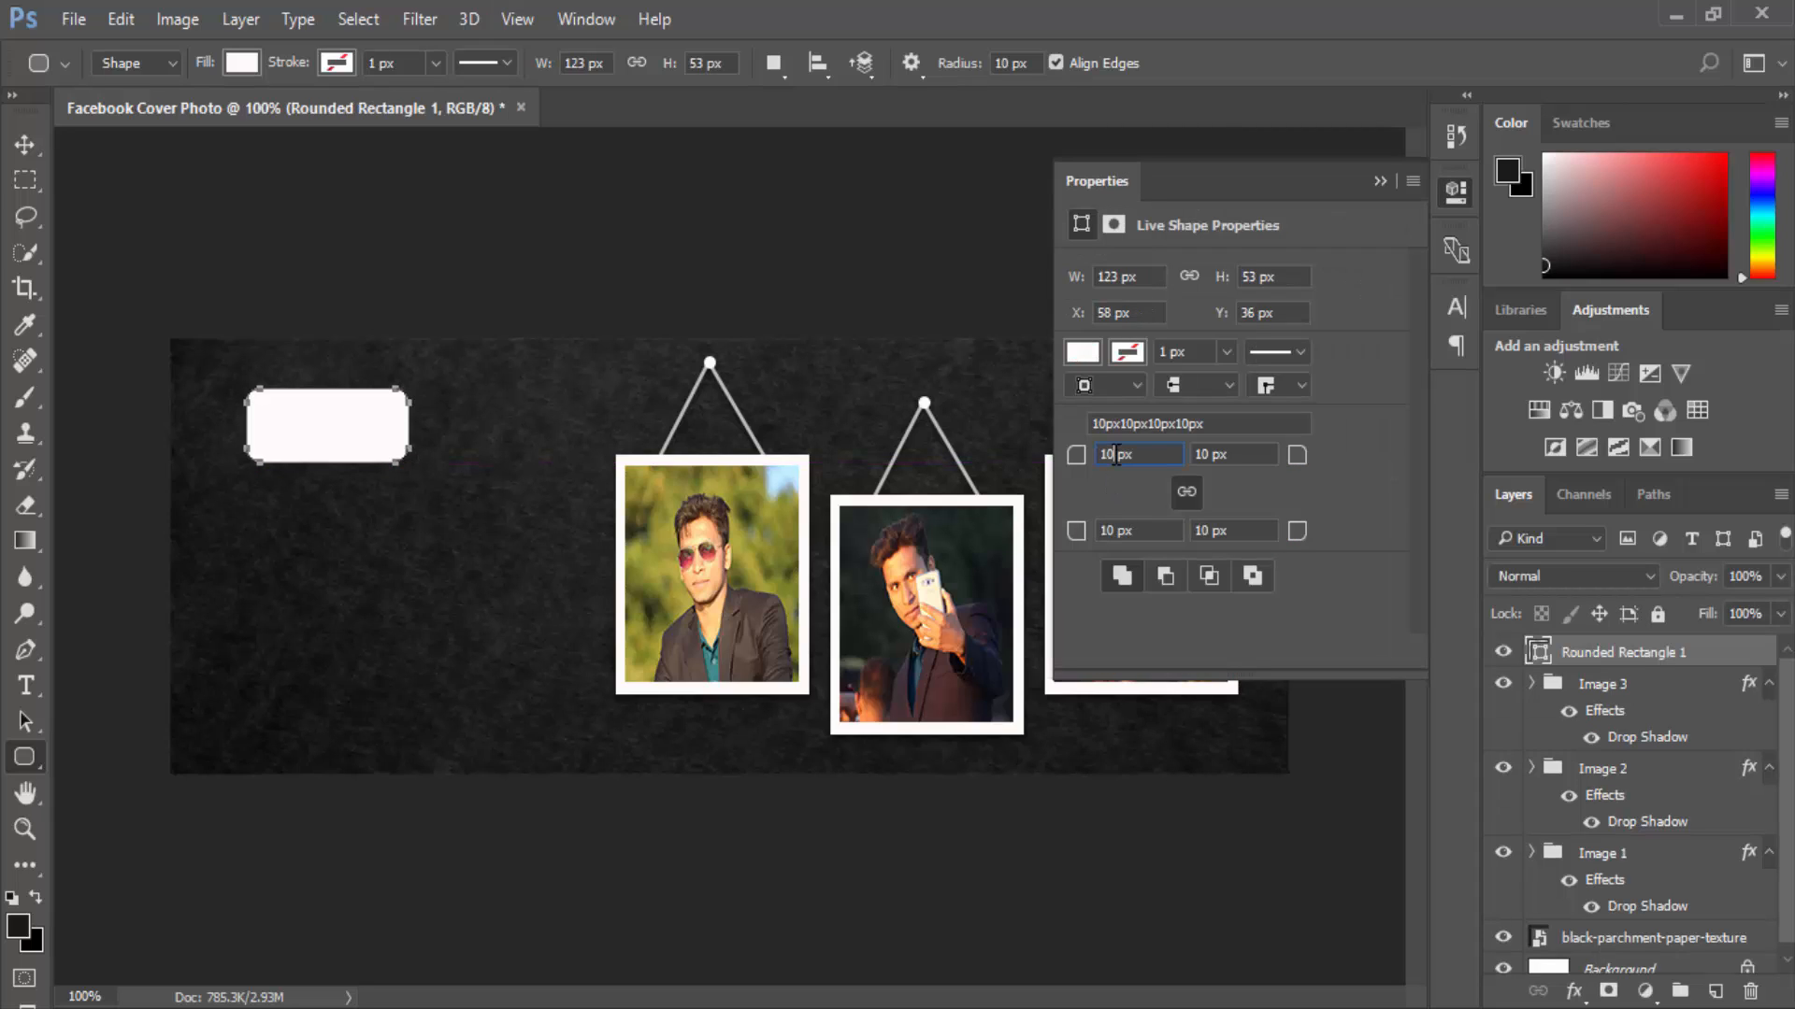
{"action": "left_click", "coordinate": [1072, 455]}
{"action": "type", "text": "8"}
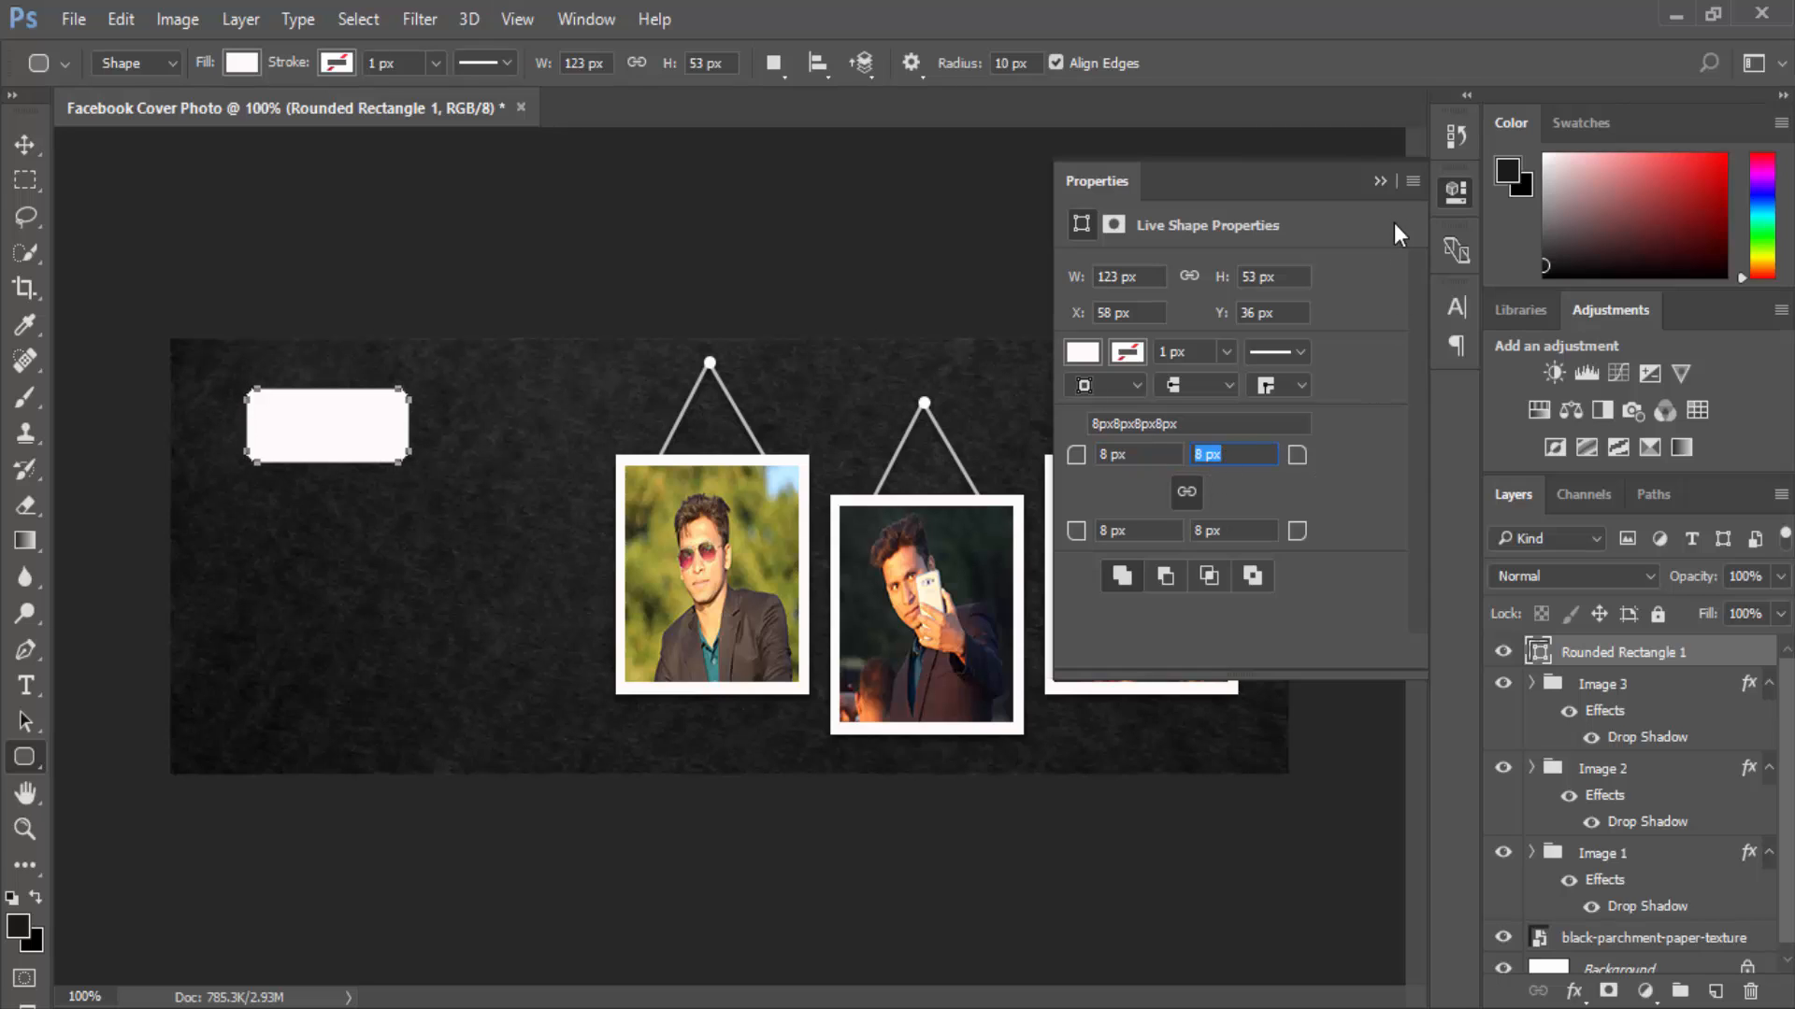
{"action": "left_click", "coordinate": [1380, 180]}
{"action": "left_click", "coordinate": [812, 344]}
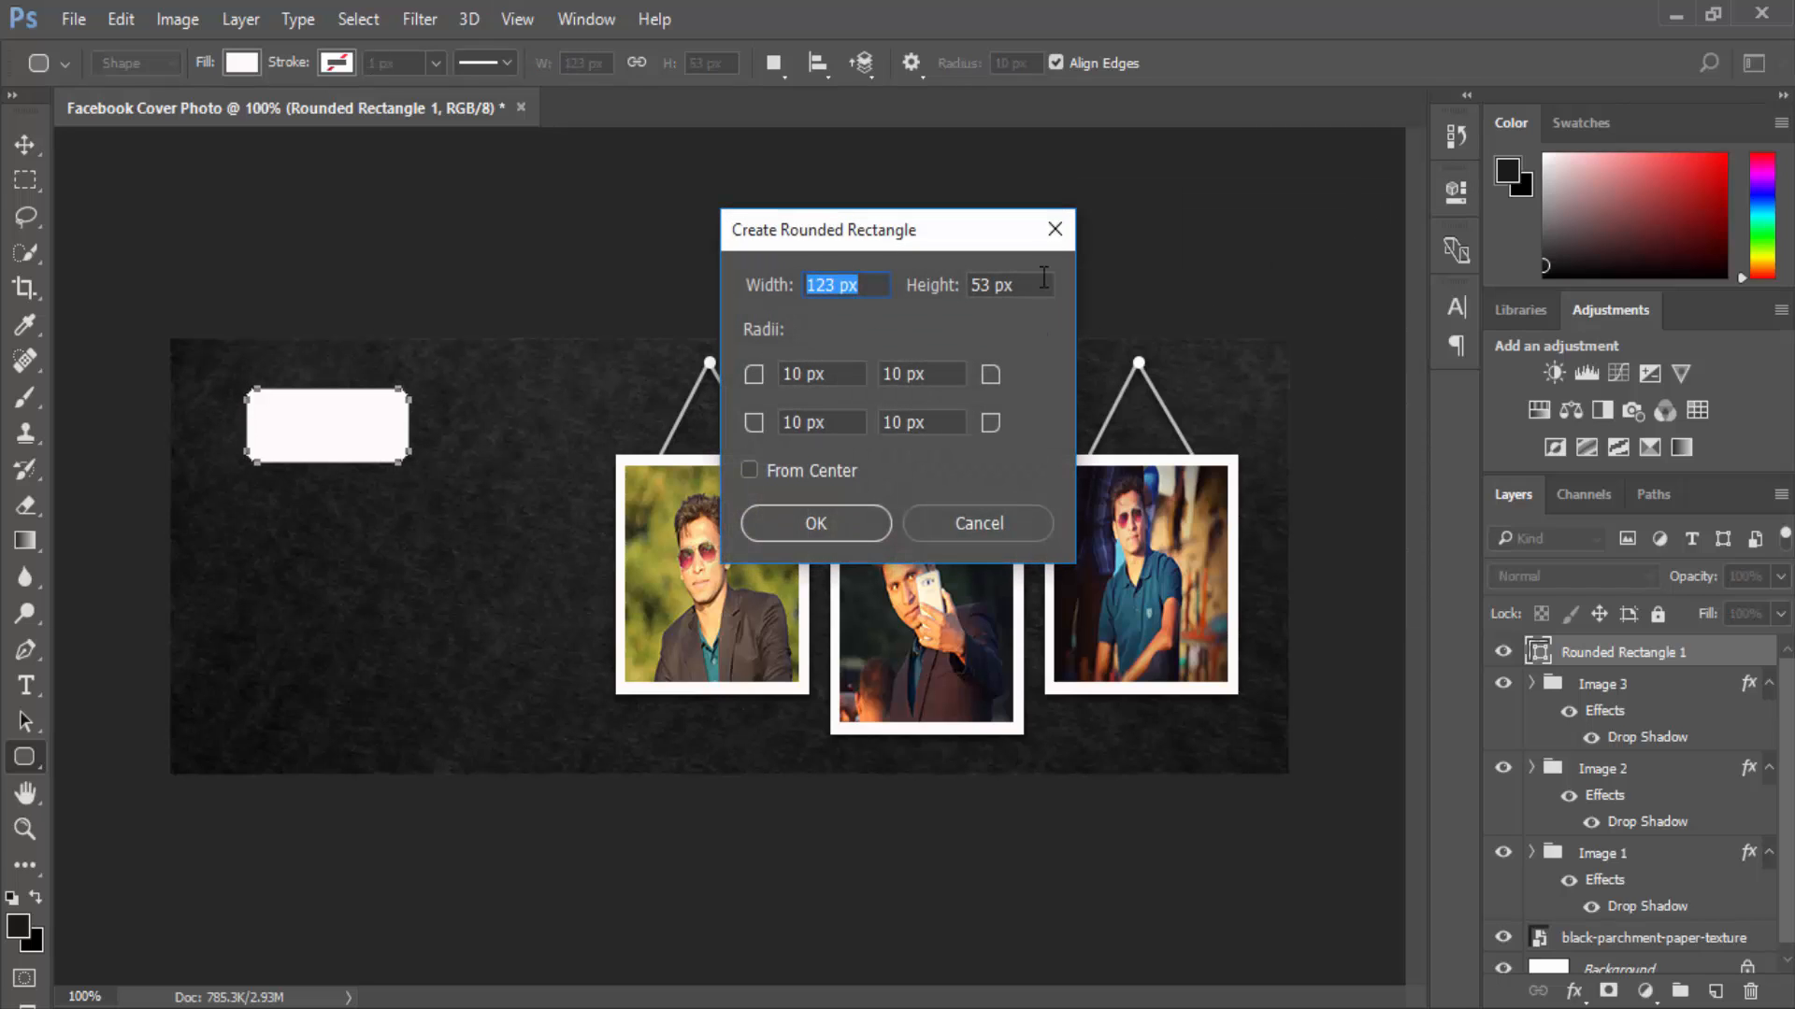
{"action": "left_click", "coordinate": [1050, 228]}
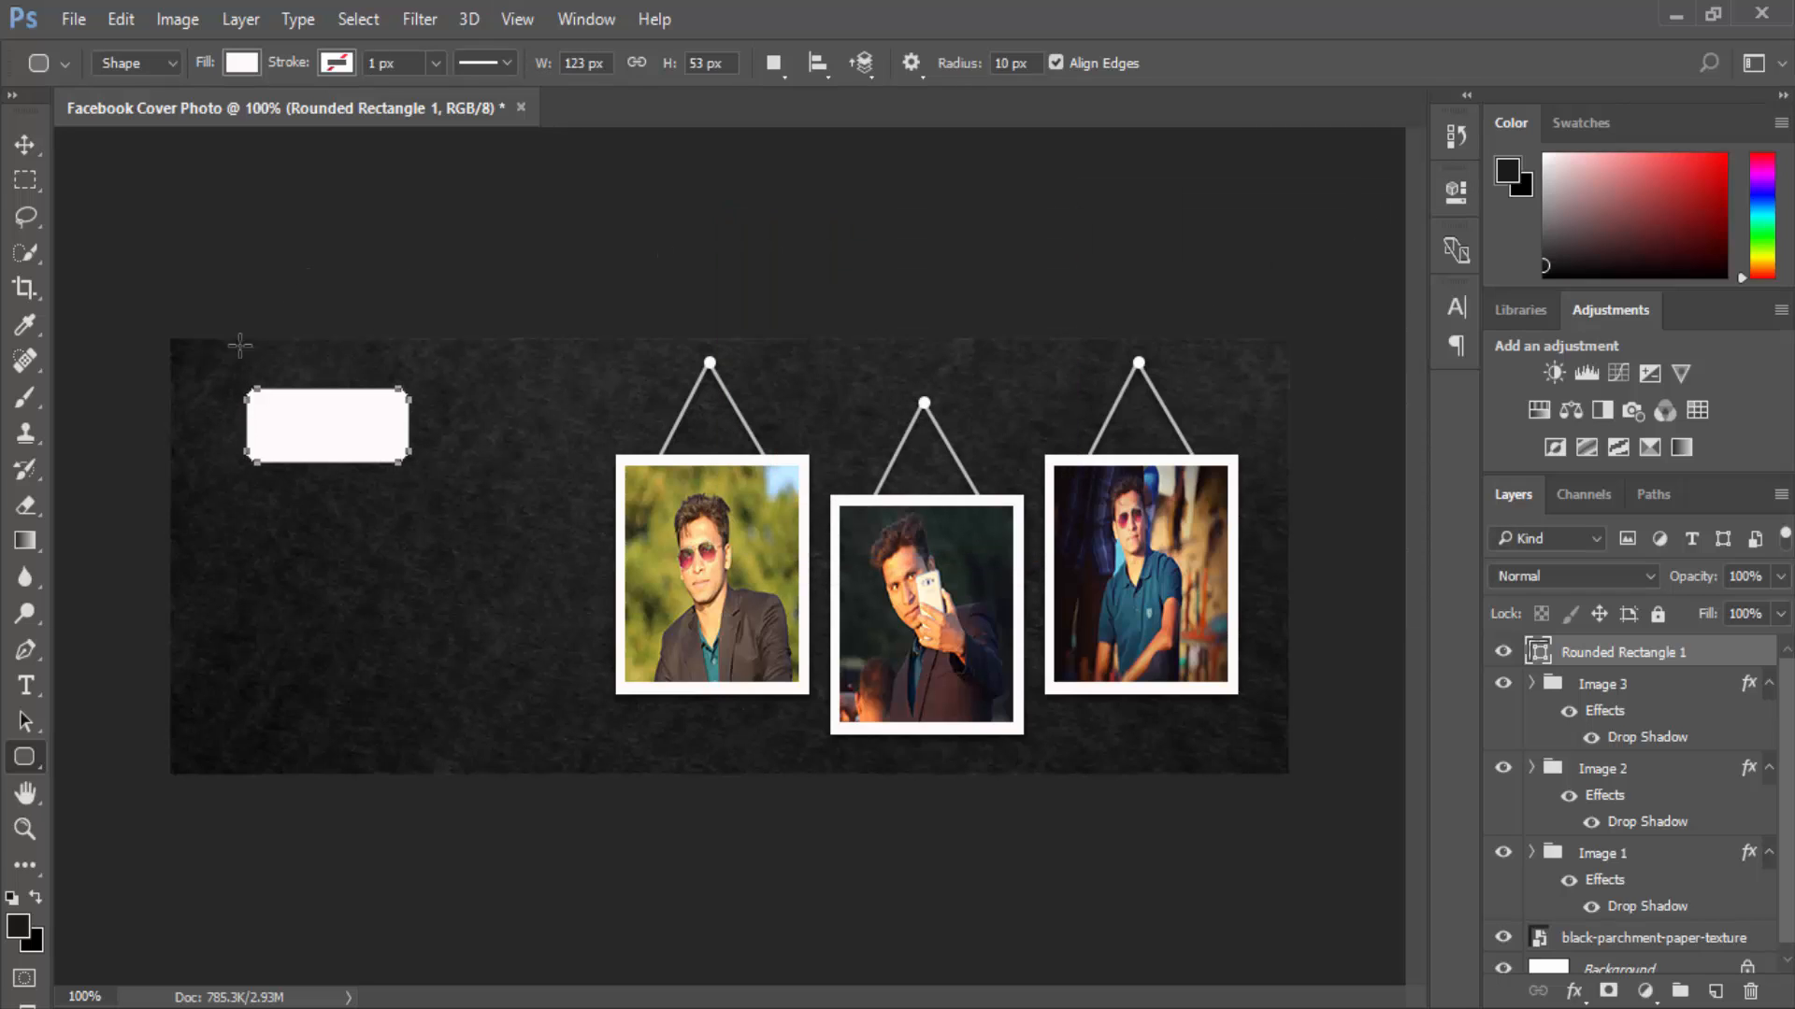
{"action": "left_click", "coordinate": [24, 145]}
{"action": "left_click", "coordinate": [207, 232]}
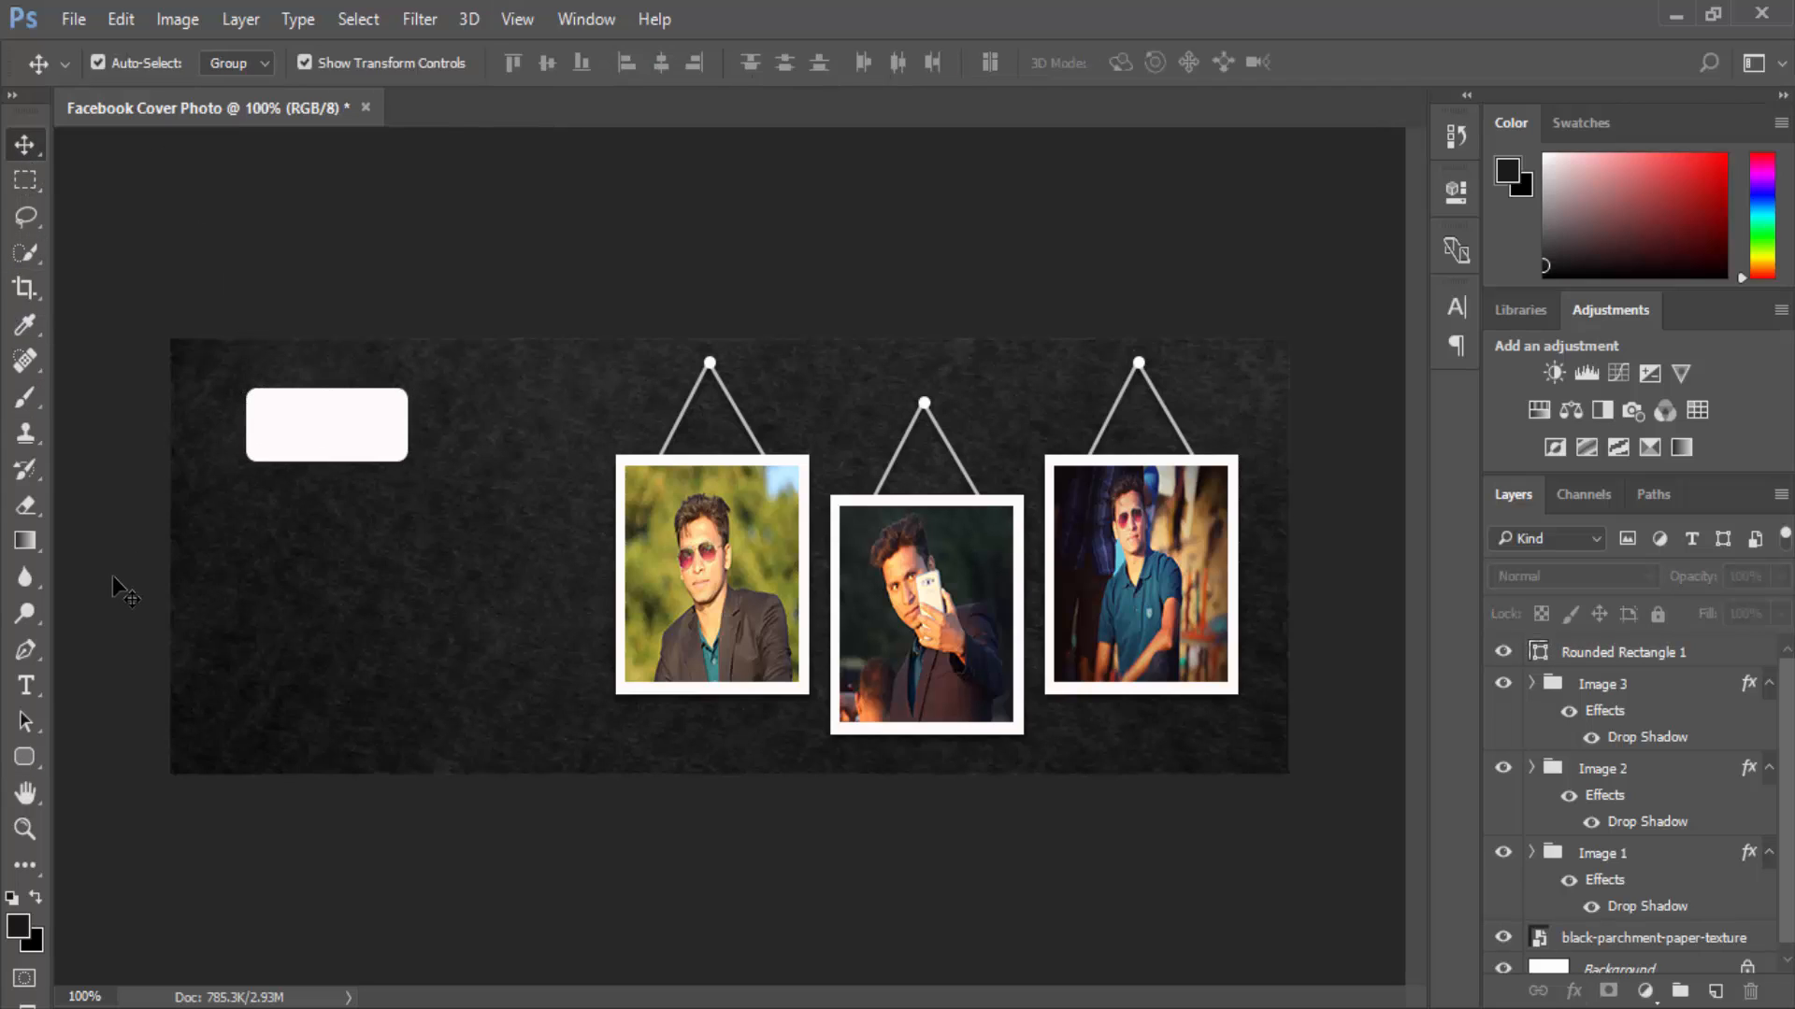
Type the word 'Hello' in Magneto on the left of the cover.
{"action": "left_click", "coordinate": [26, 686]}
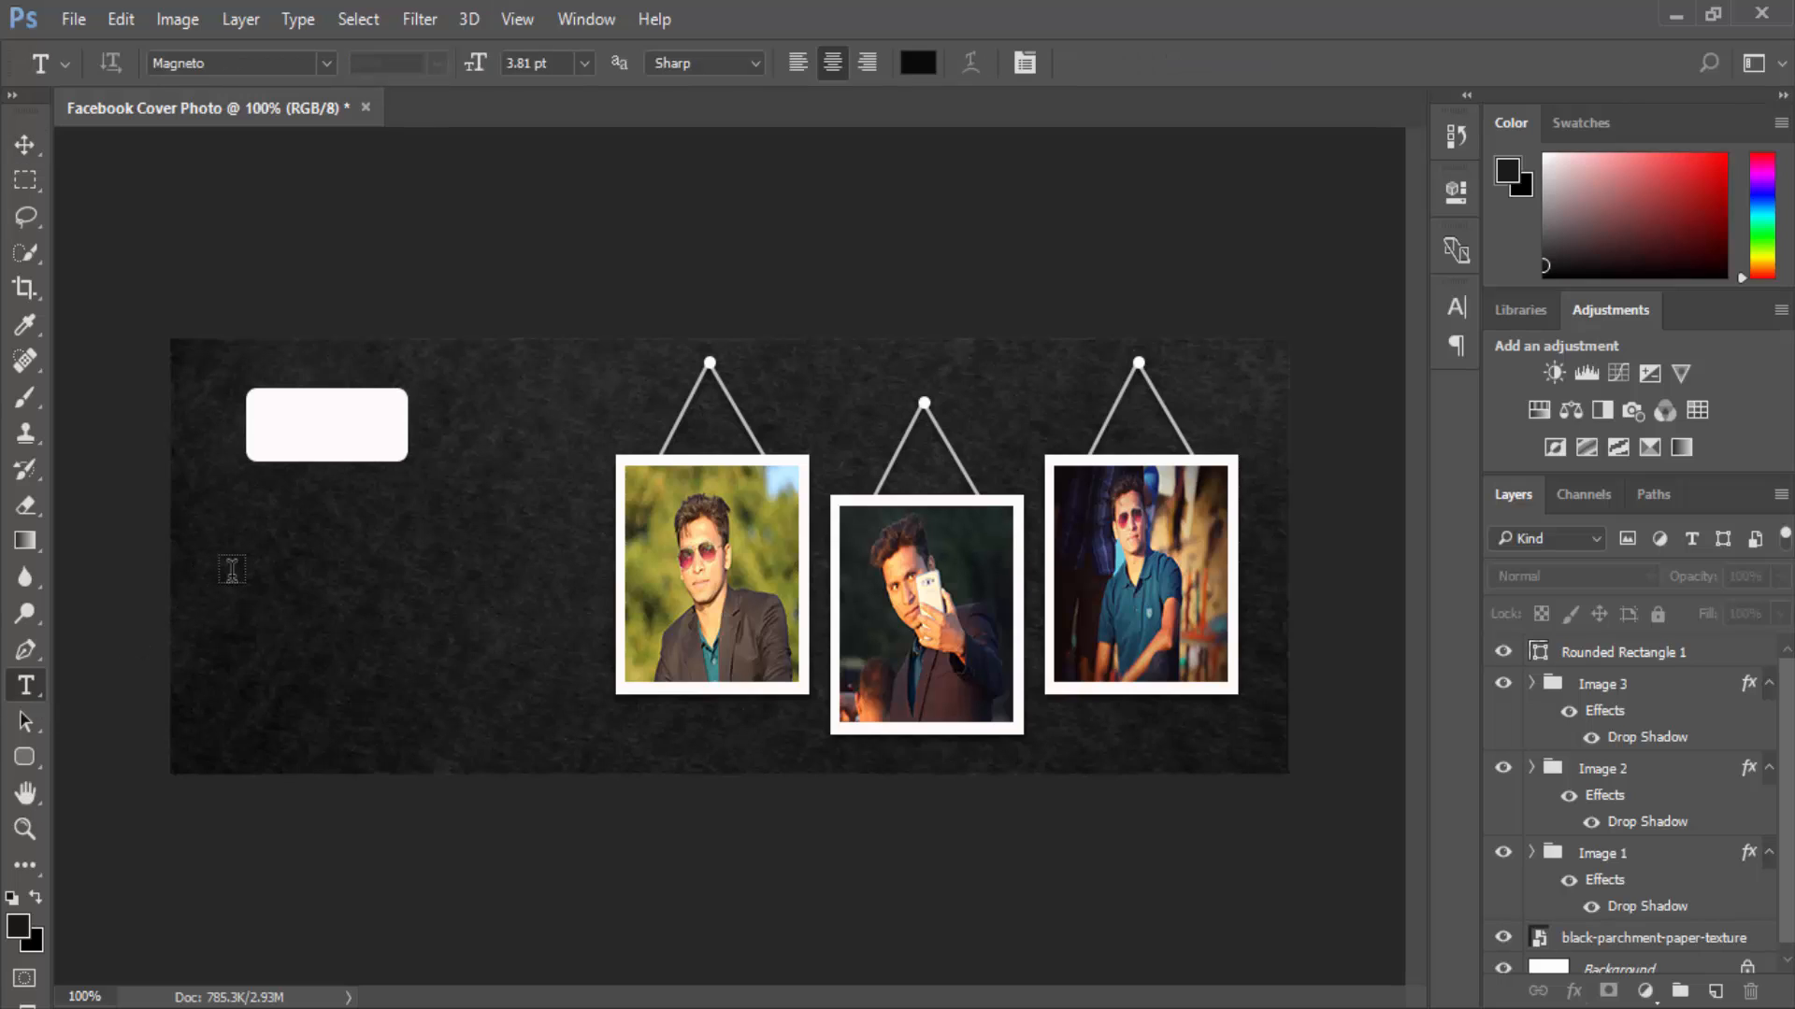
{"action": "left_click", "coordinate": [232, 570]}
{"action": "type", "text": "H"}
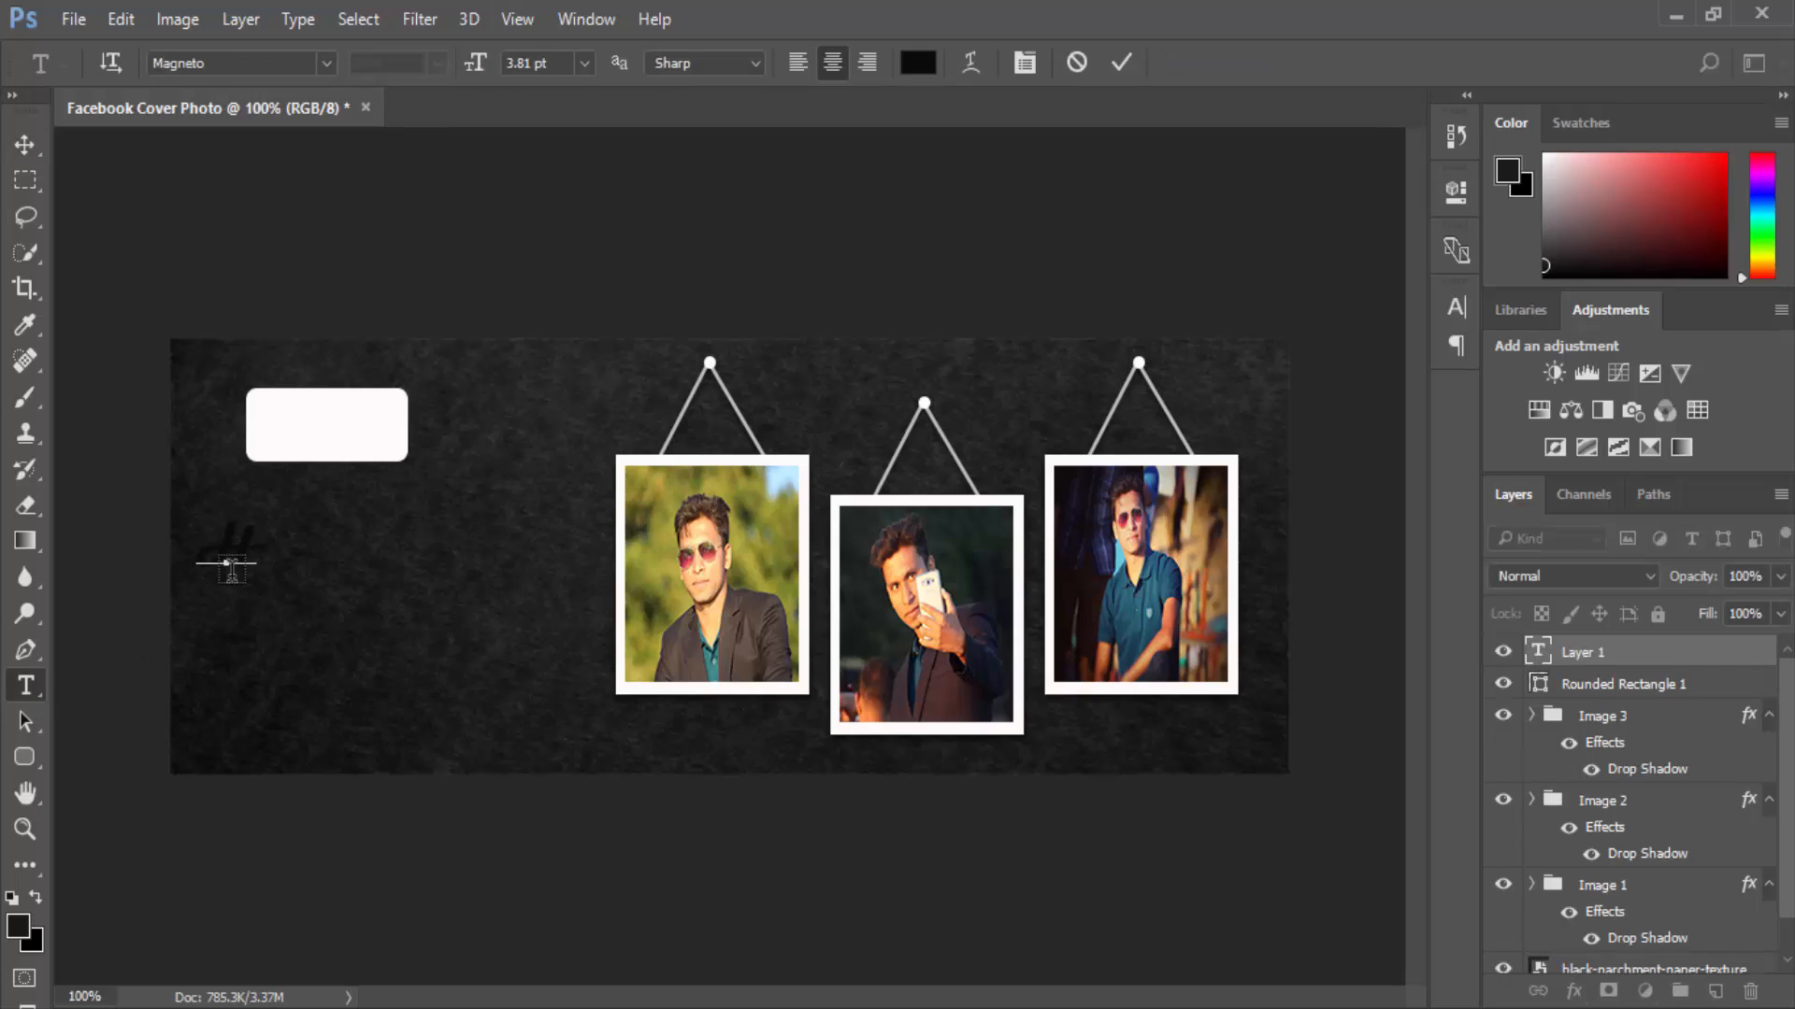
{"action": "type", "text": "ello"}
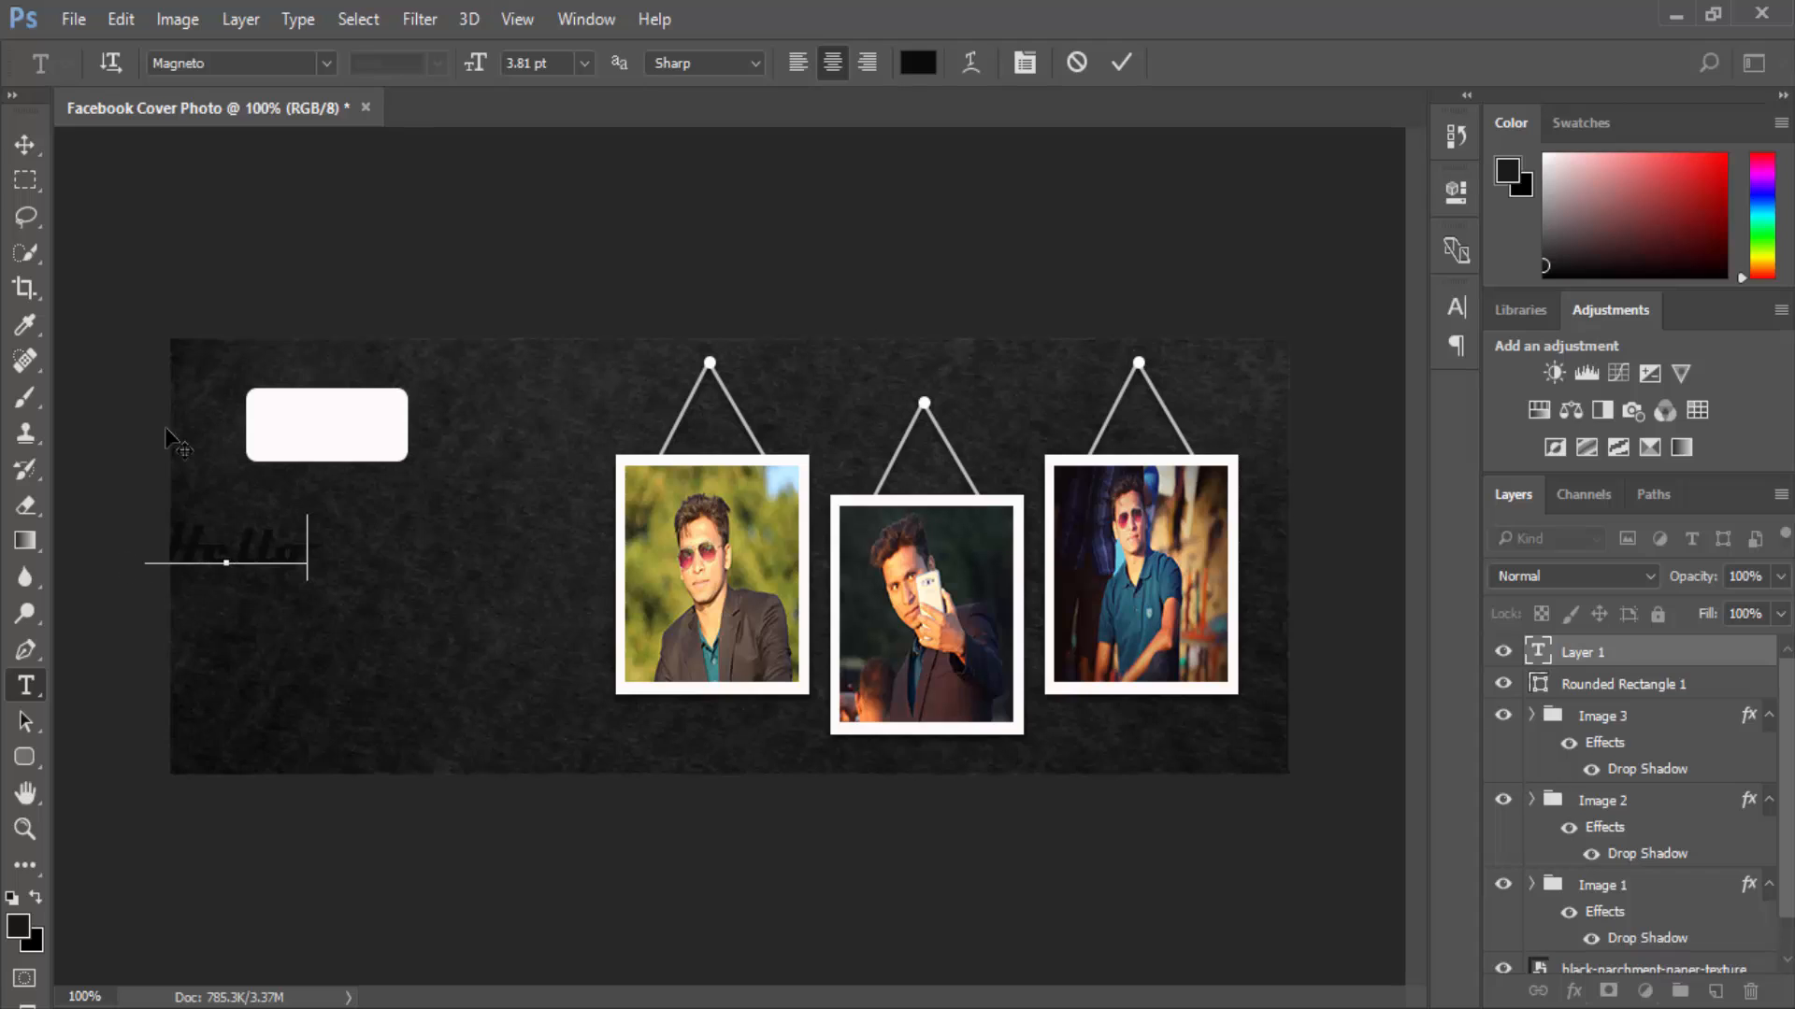
{"action": "left_click", "coordinate": [30, 131]}
Move 'Hello' onto the white rounded box and scale it to fit inside.
{"action": "left_click_drag", "start_coordinate": [240, 546], "coordinate": [385, 449]}
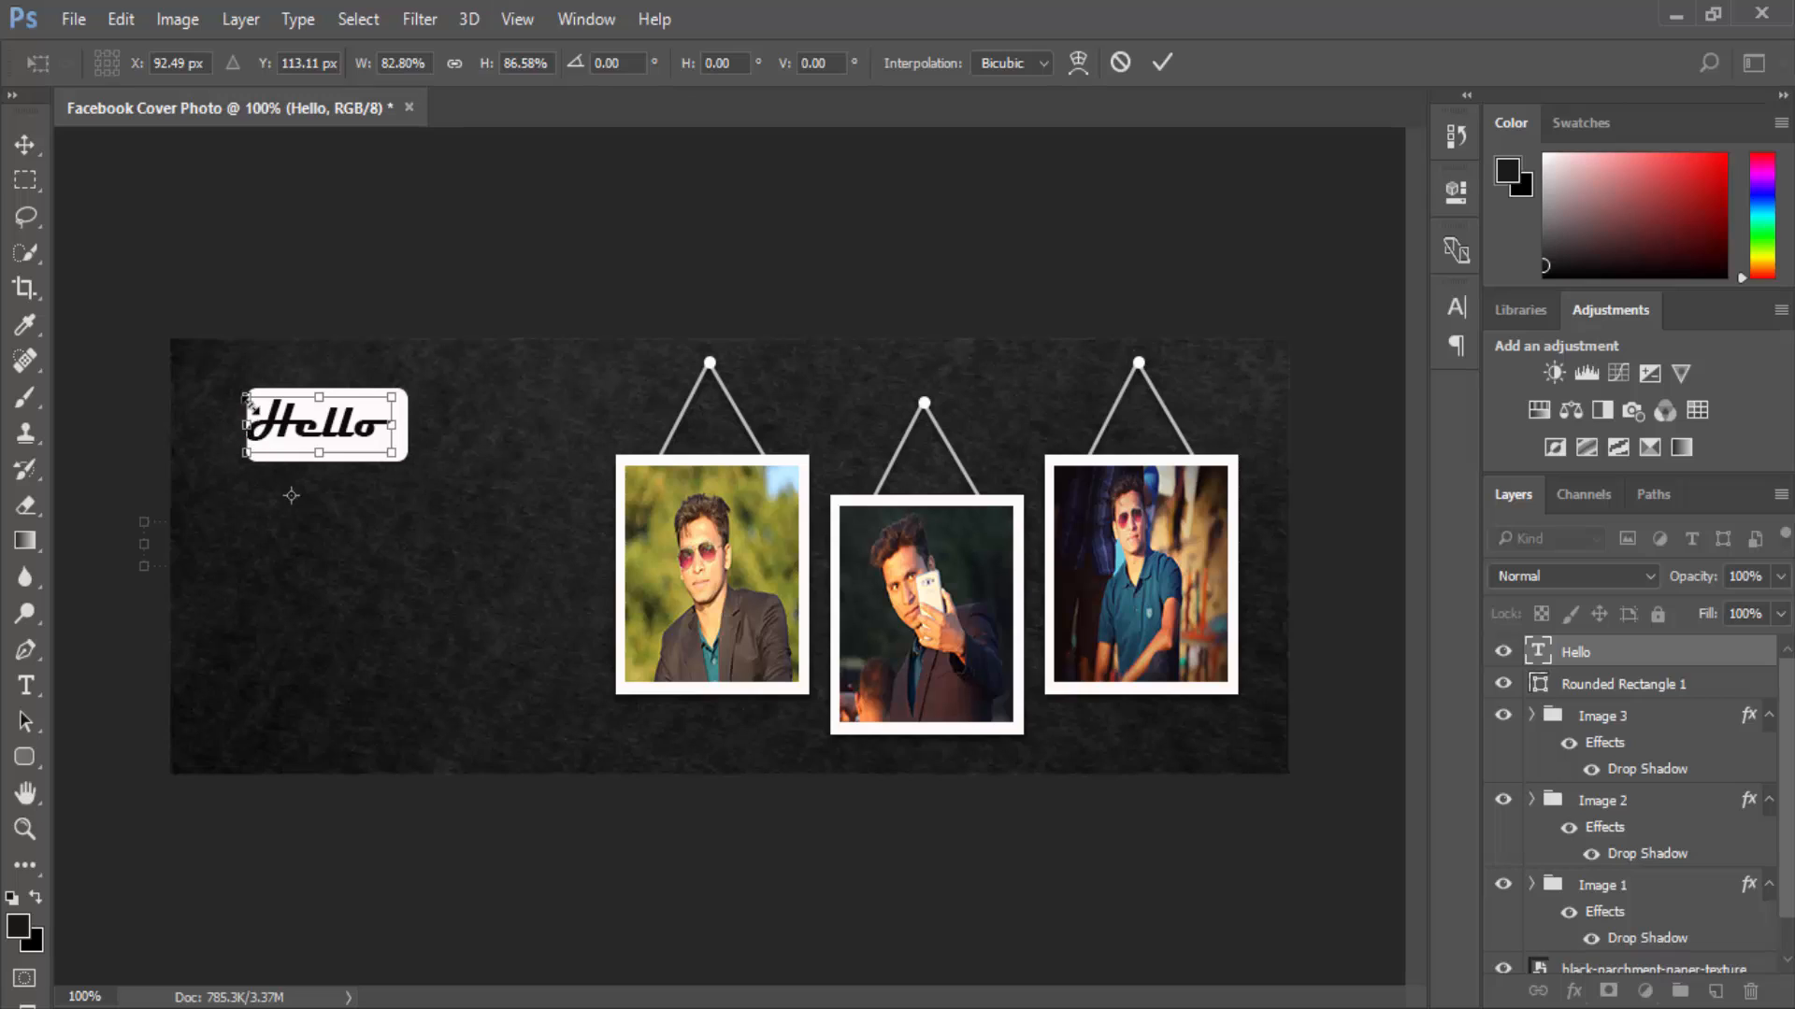
{"action": "left_click_drag", "start_coordinate": [248, 395], "coordinate": [259, 389]}
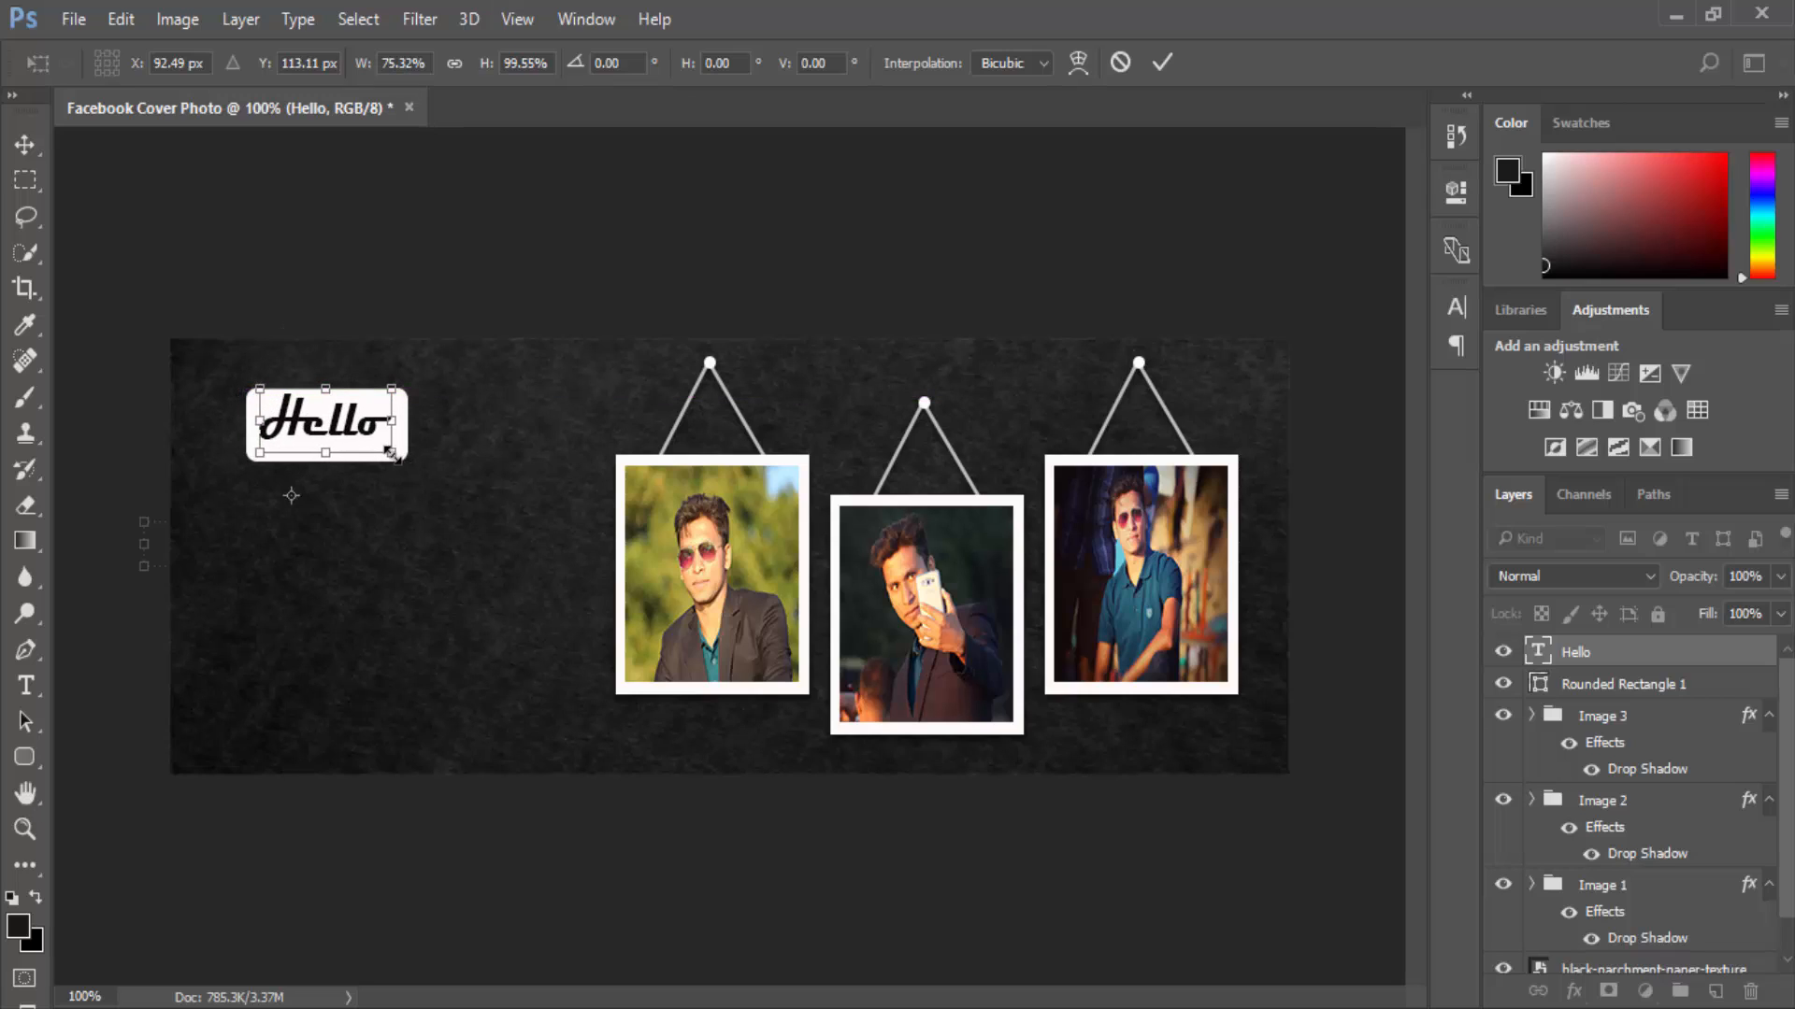
{"action": "left_click_drag", "start_coordinate": [392, 454], "coordinate": [397, 456]}
{"action": "left_click_drag", "start_coordinate": [405, 389], "coordinate": [398, 397]}
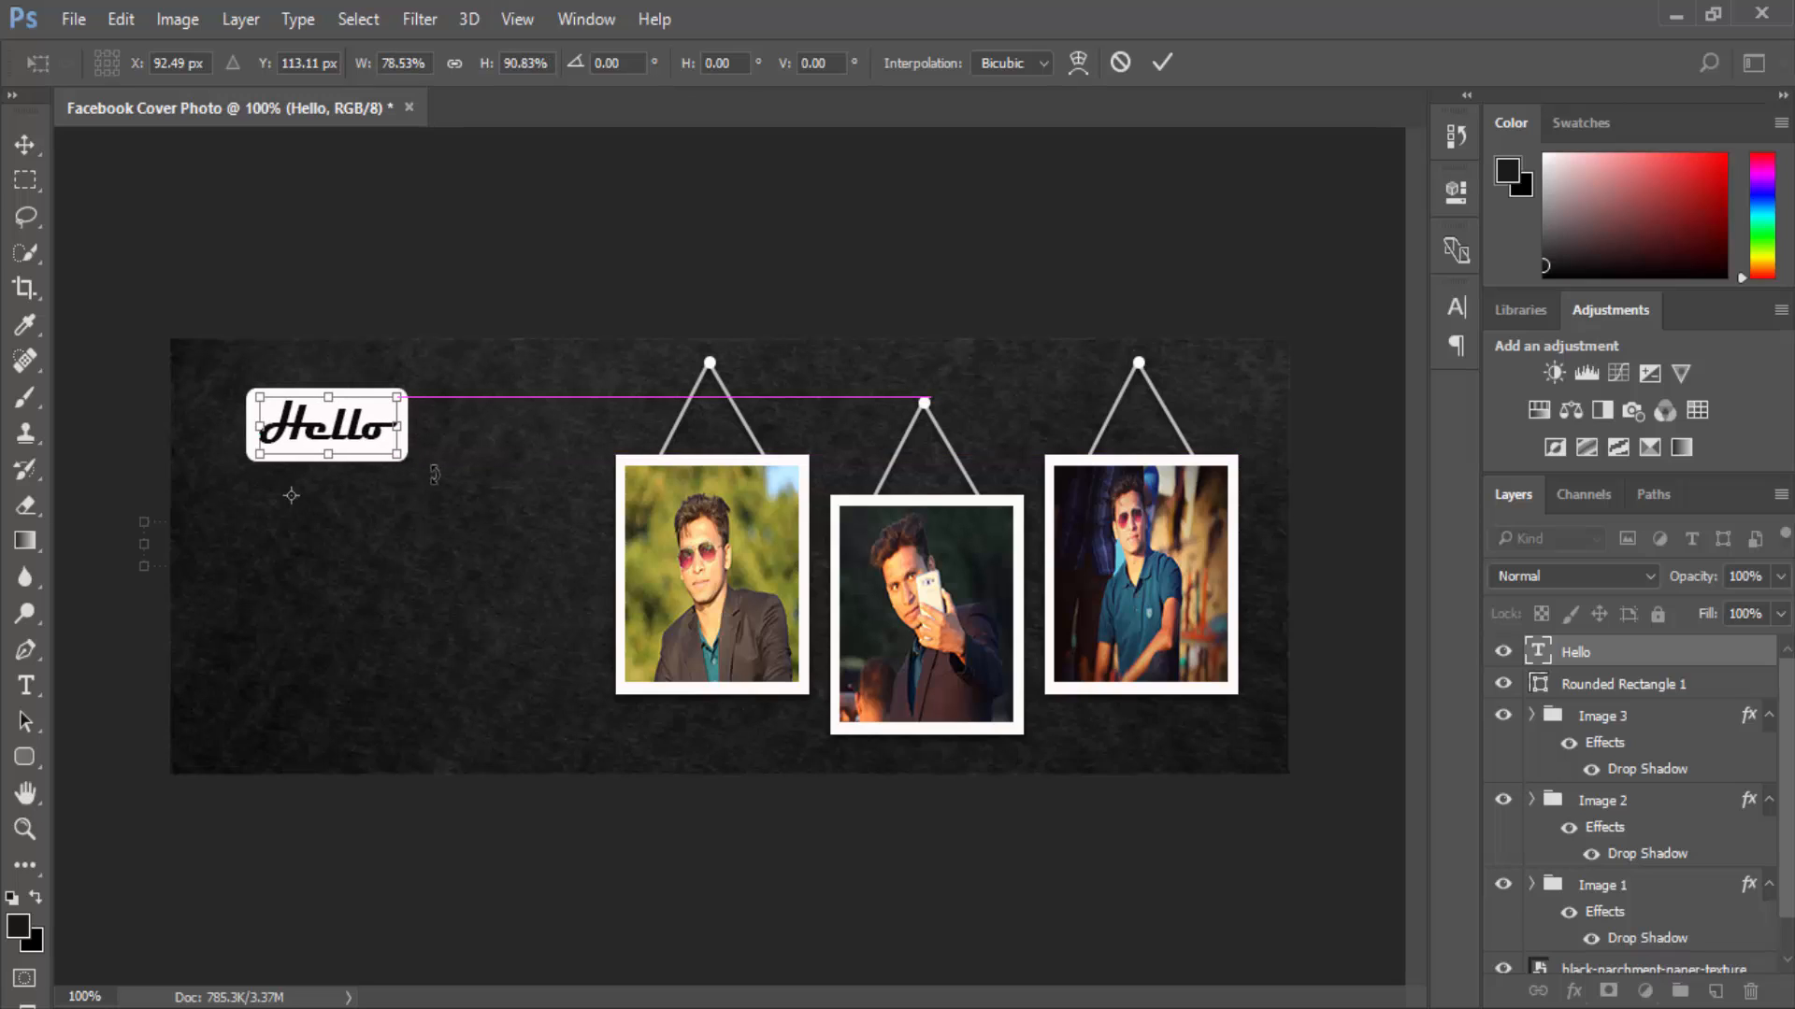
{"action": "left_click", "coordinate": [31, 145]}
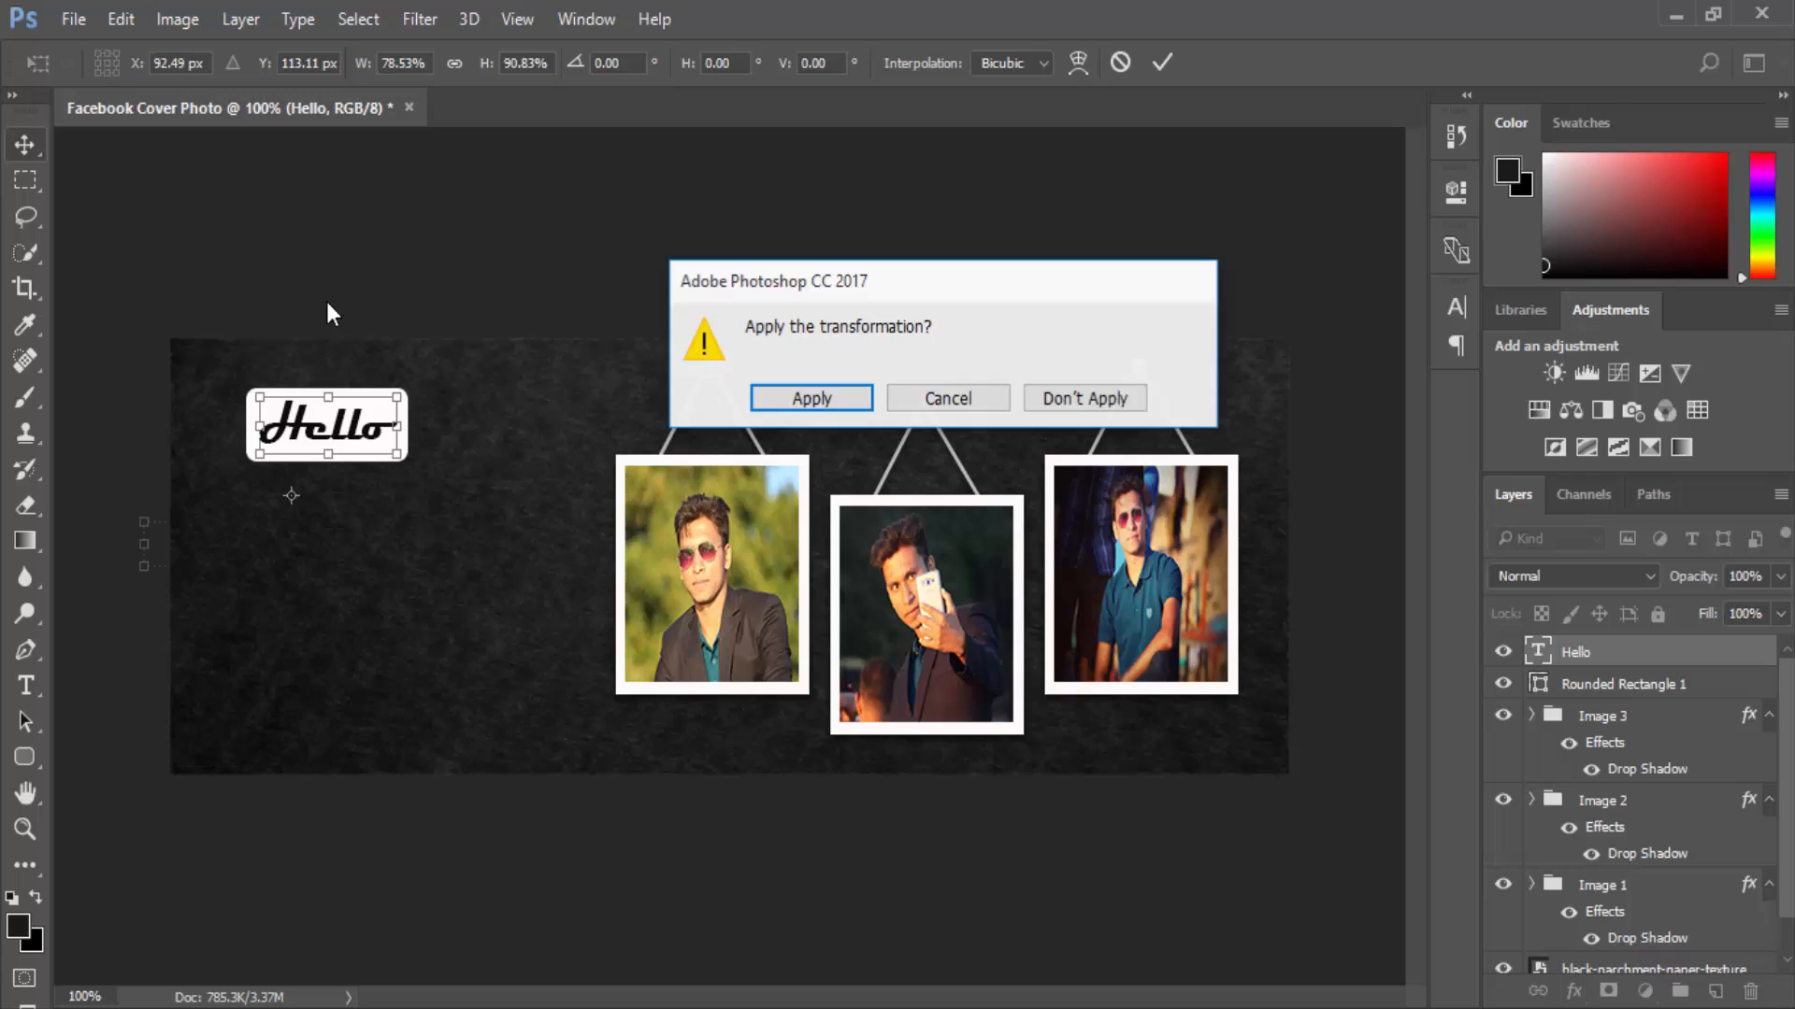
{"action": "left_click", "coordinate": [835, 387]}
{"action": "left_click", "coordinate": [372, 431]}
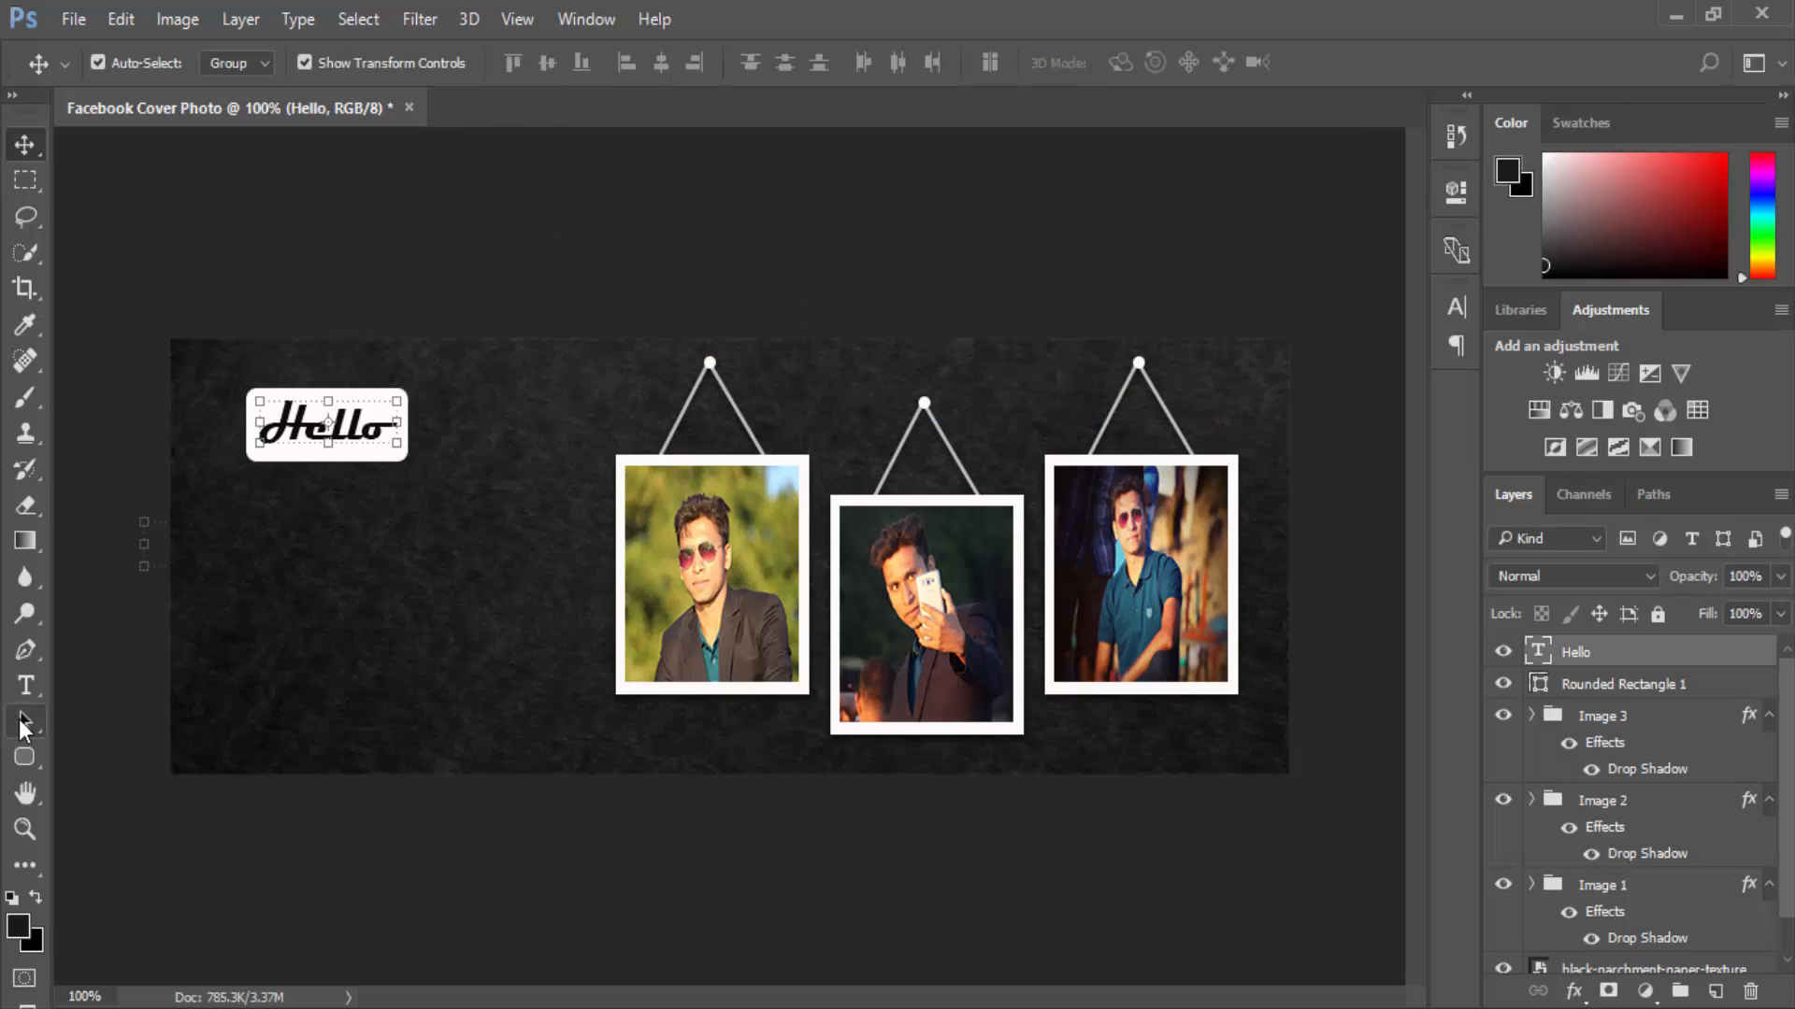
{"action": "left_click", "coordinate": [48, 694]}
Keep the Hello text centre-aligned at 3.46 pt and commit the edit.
{"action": "left_click_drag", "start_coordinate": [258, 425], "coordinate": [414, 417]}
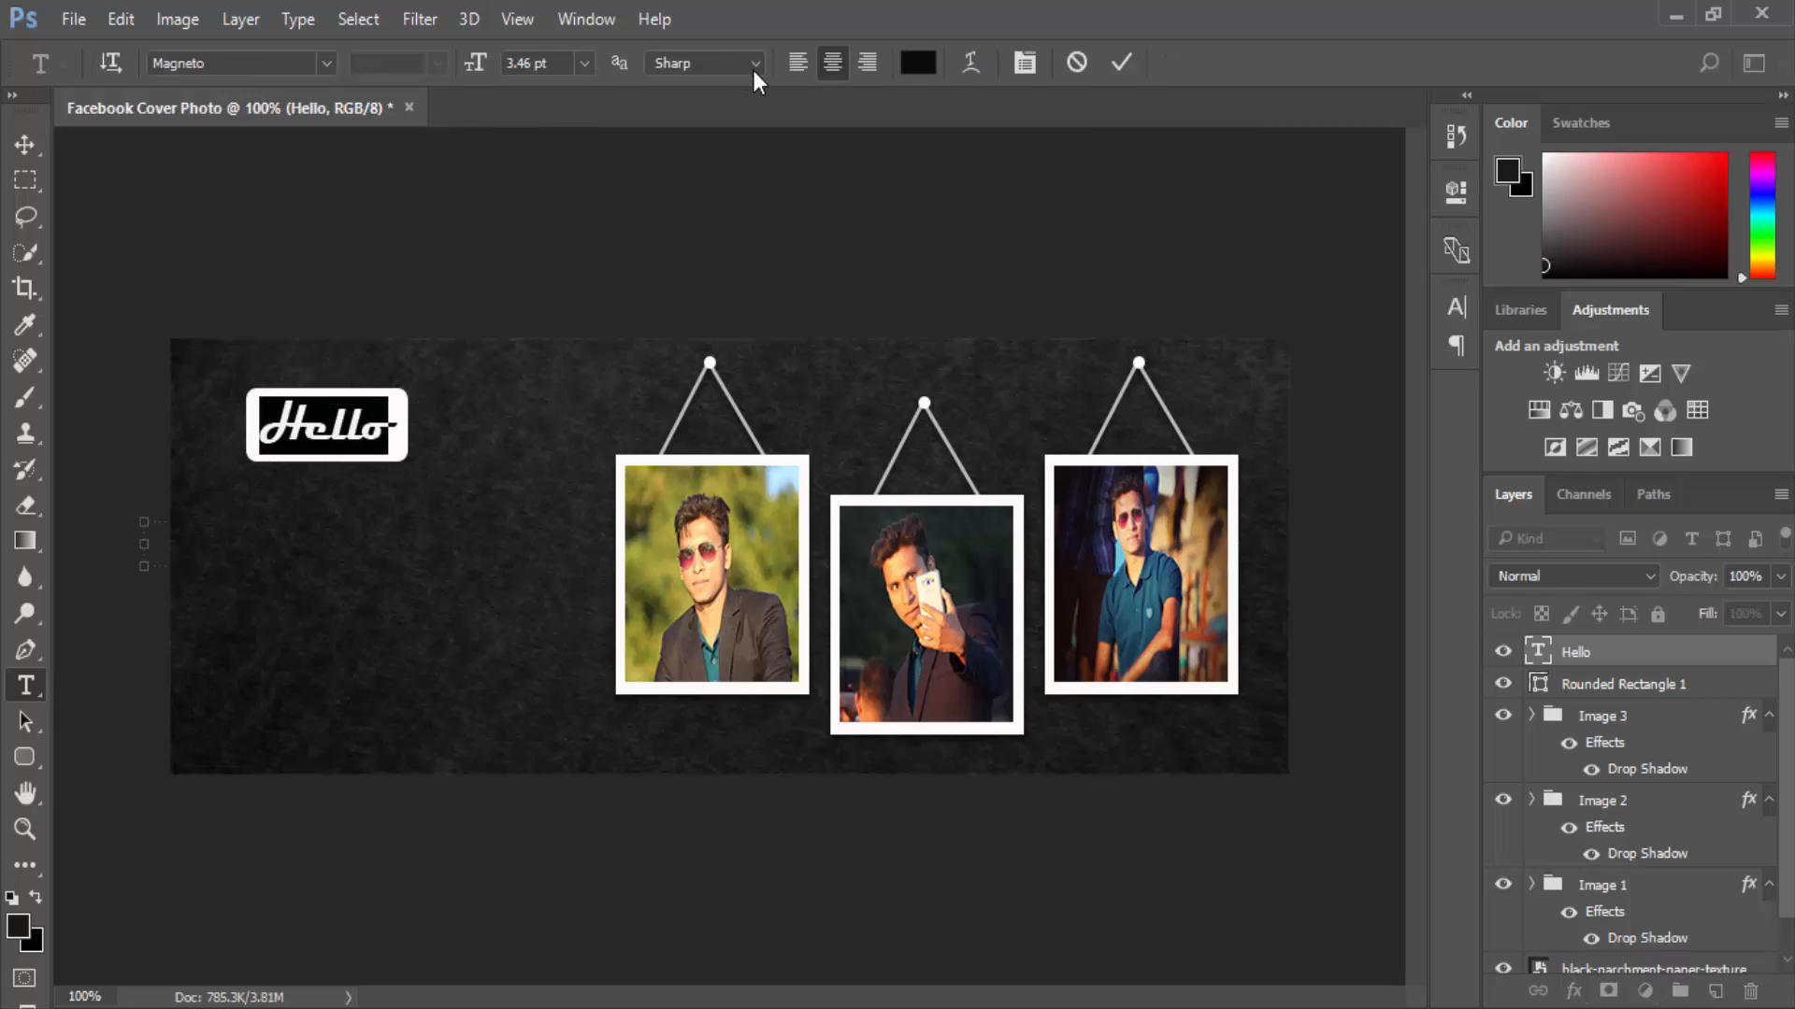
{"action": "left_click", "coordinate": [867, 64]}
{"action": "left_click", "coordinate": [832, 62]}
{"action": "left_click", "coordinate": [583, 68]}
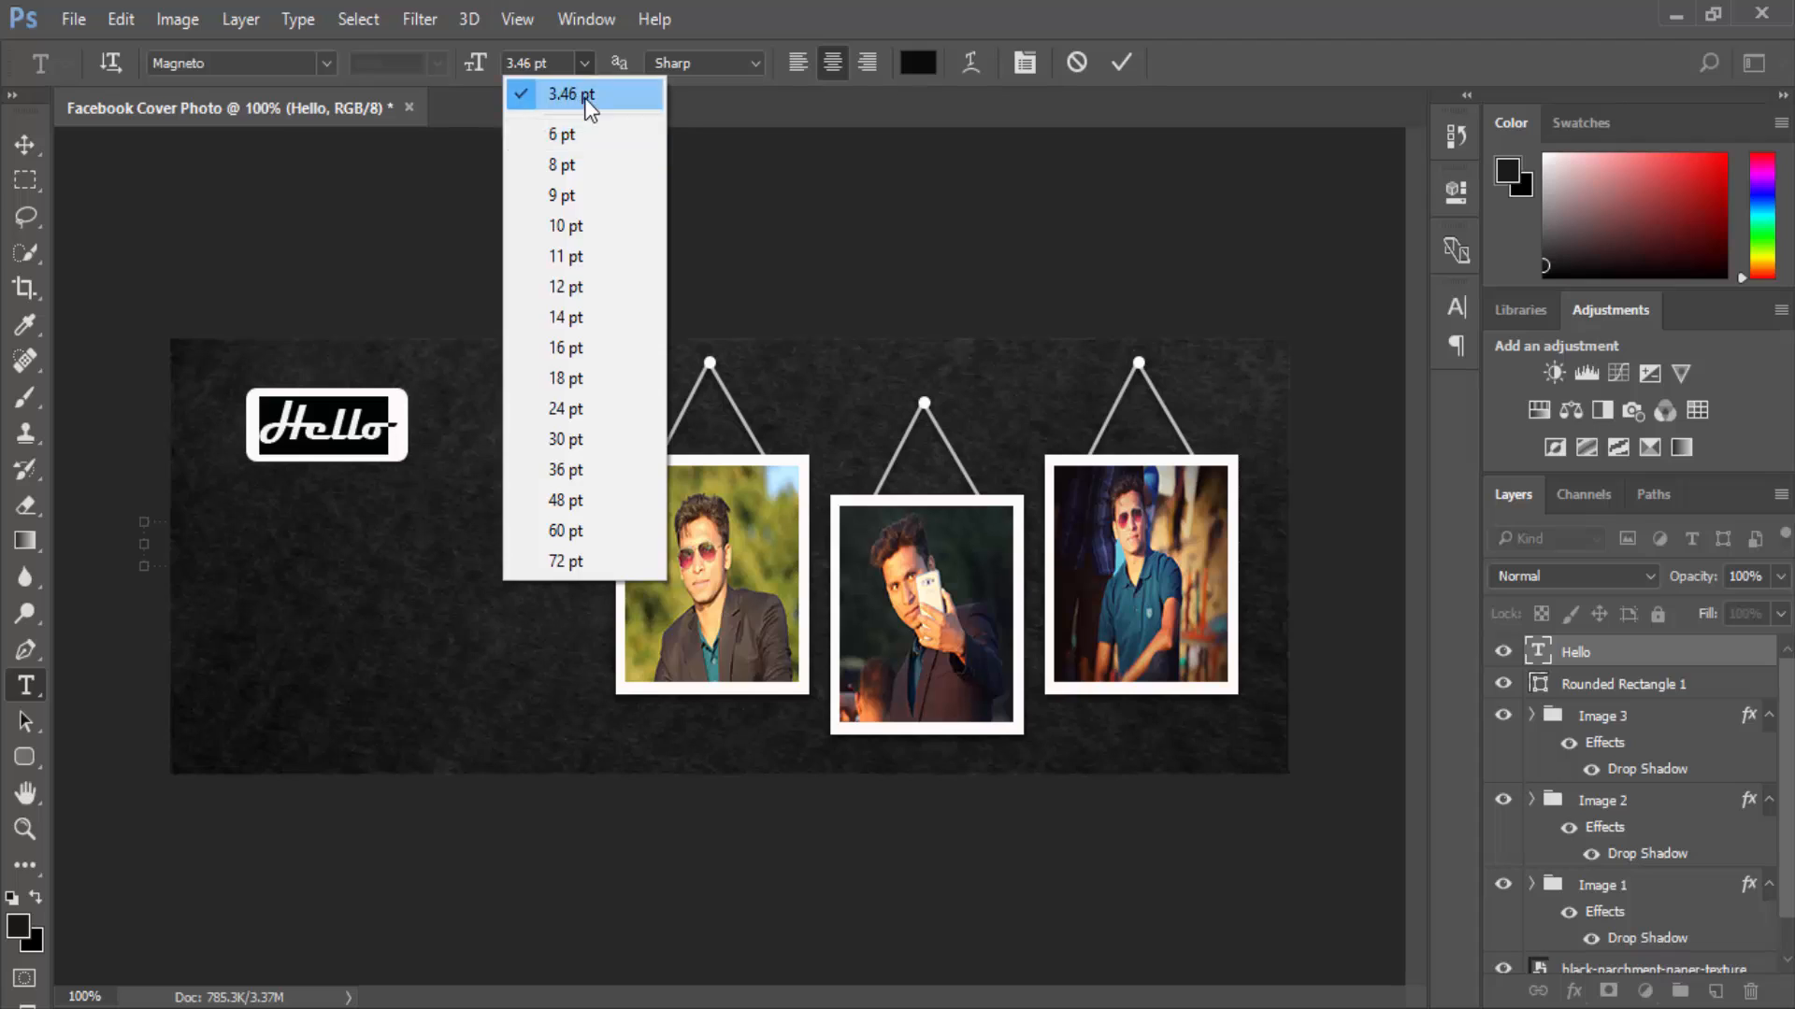
{"action": "left_click", "coordinate": [583, 95]}
{"action": "left_click", "coordinate": [348, 426]}
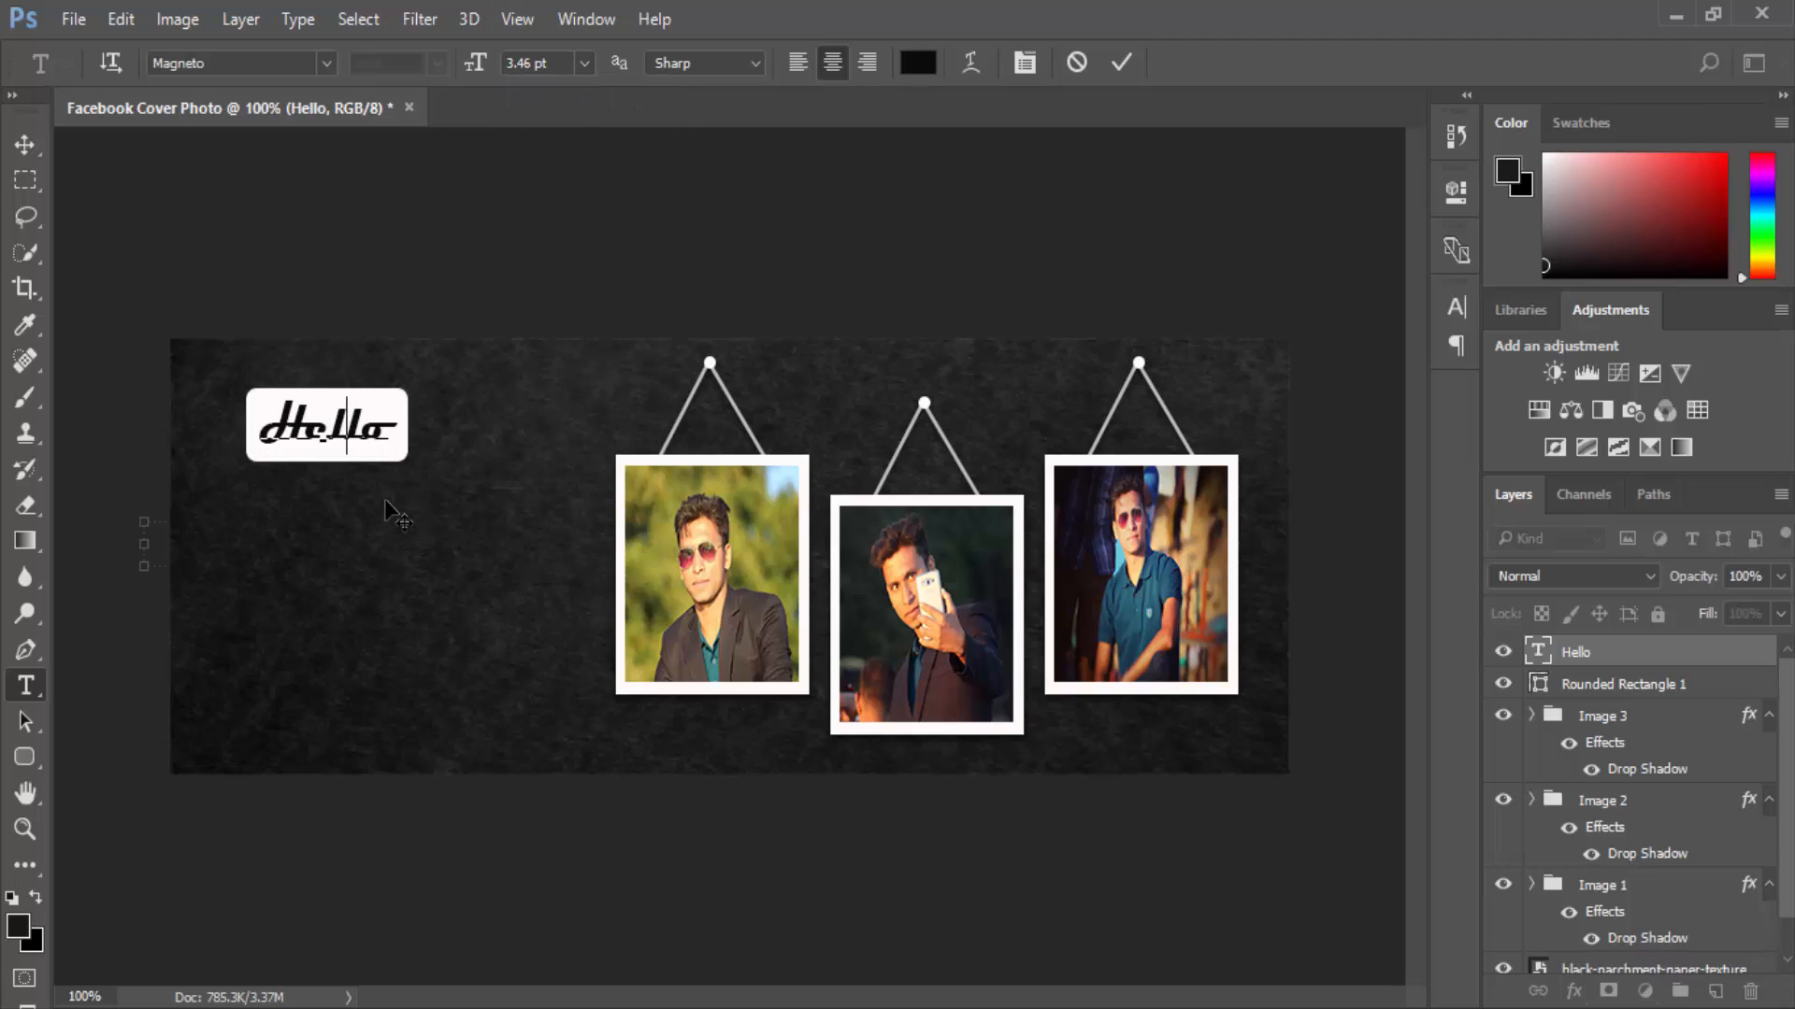
{"action": "left_click", "coordinate": [26, 145]}
Select the Hello and background layers, then zoom out to check the cover and return to 100%.
{"action": "left_click", "coordinate": [355, 622]}
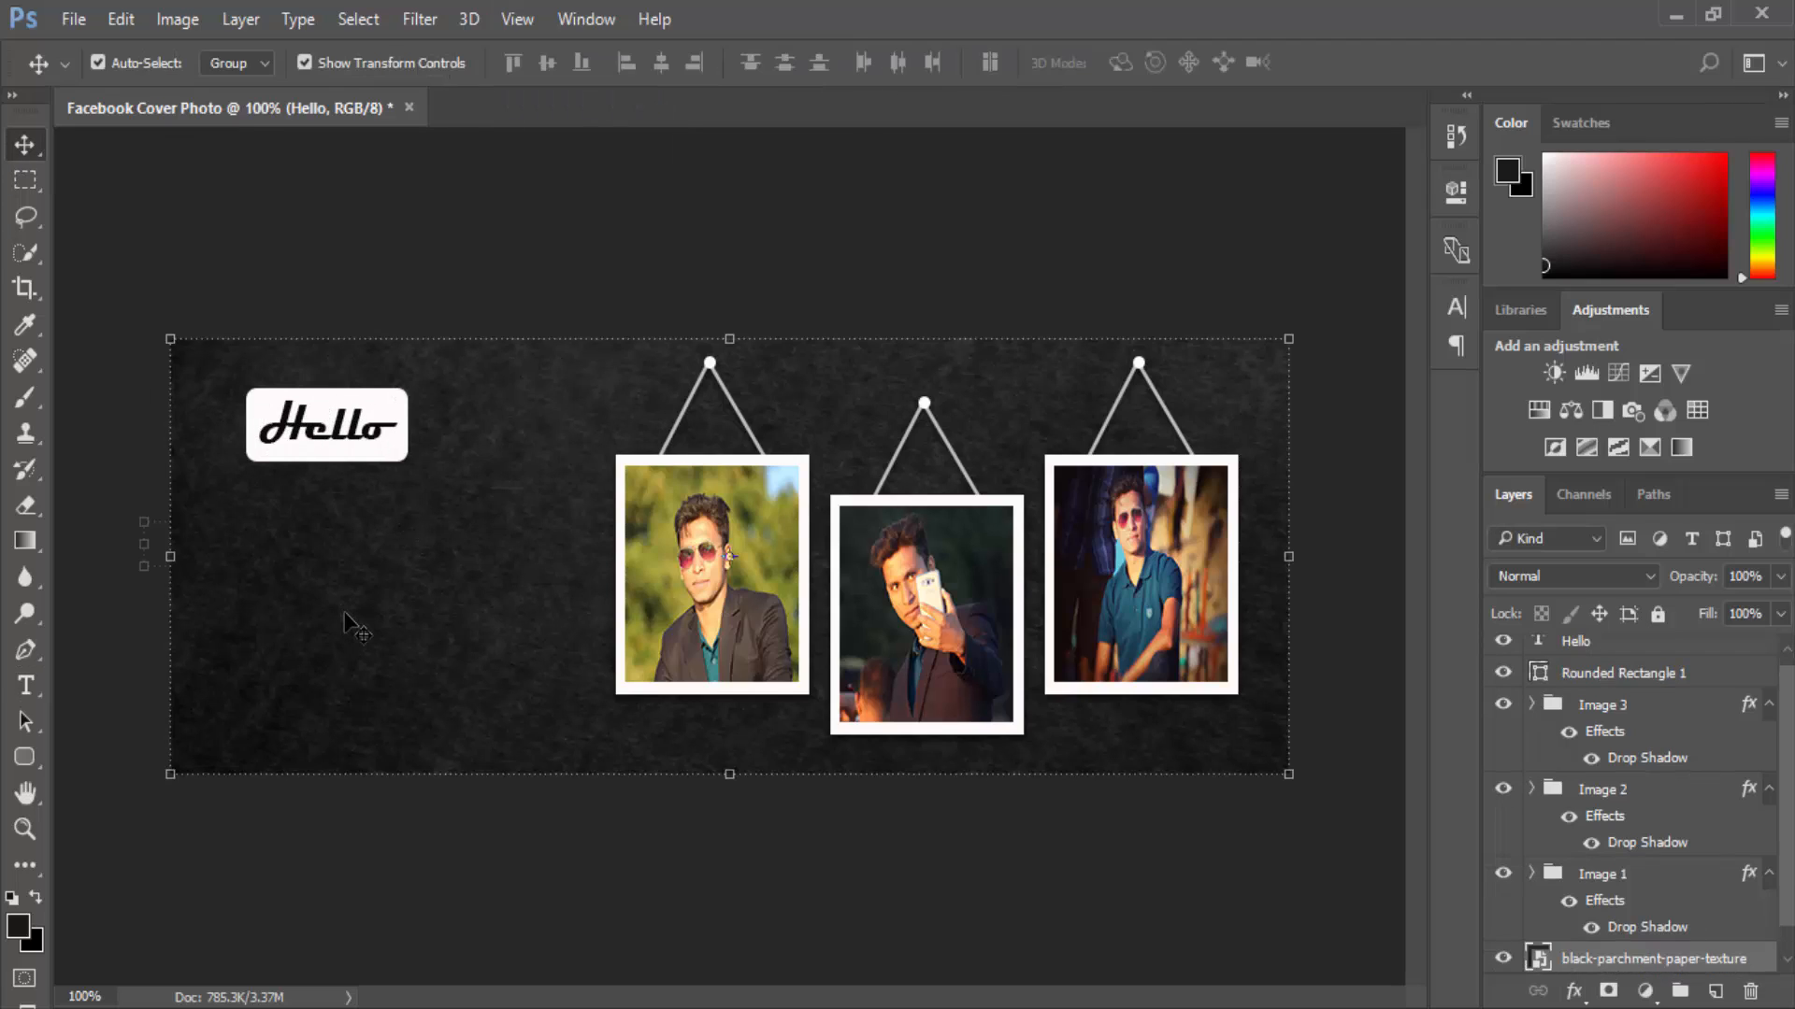
{"action": "left_click", "coordinate": [331, 425]}
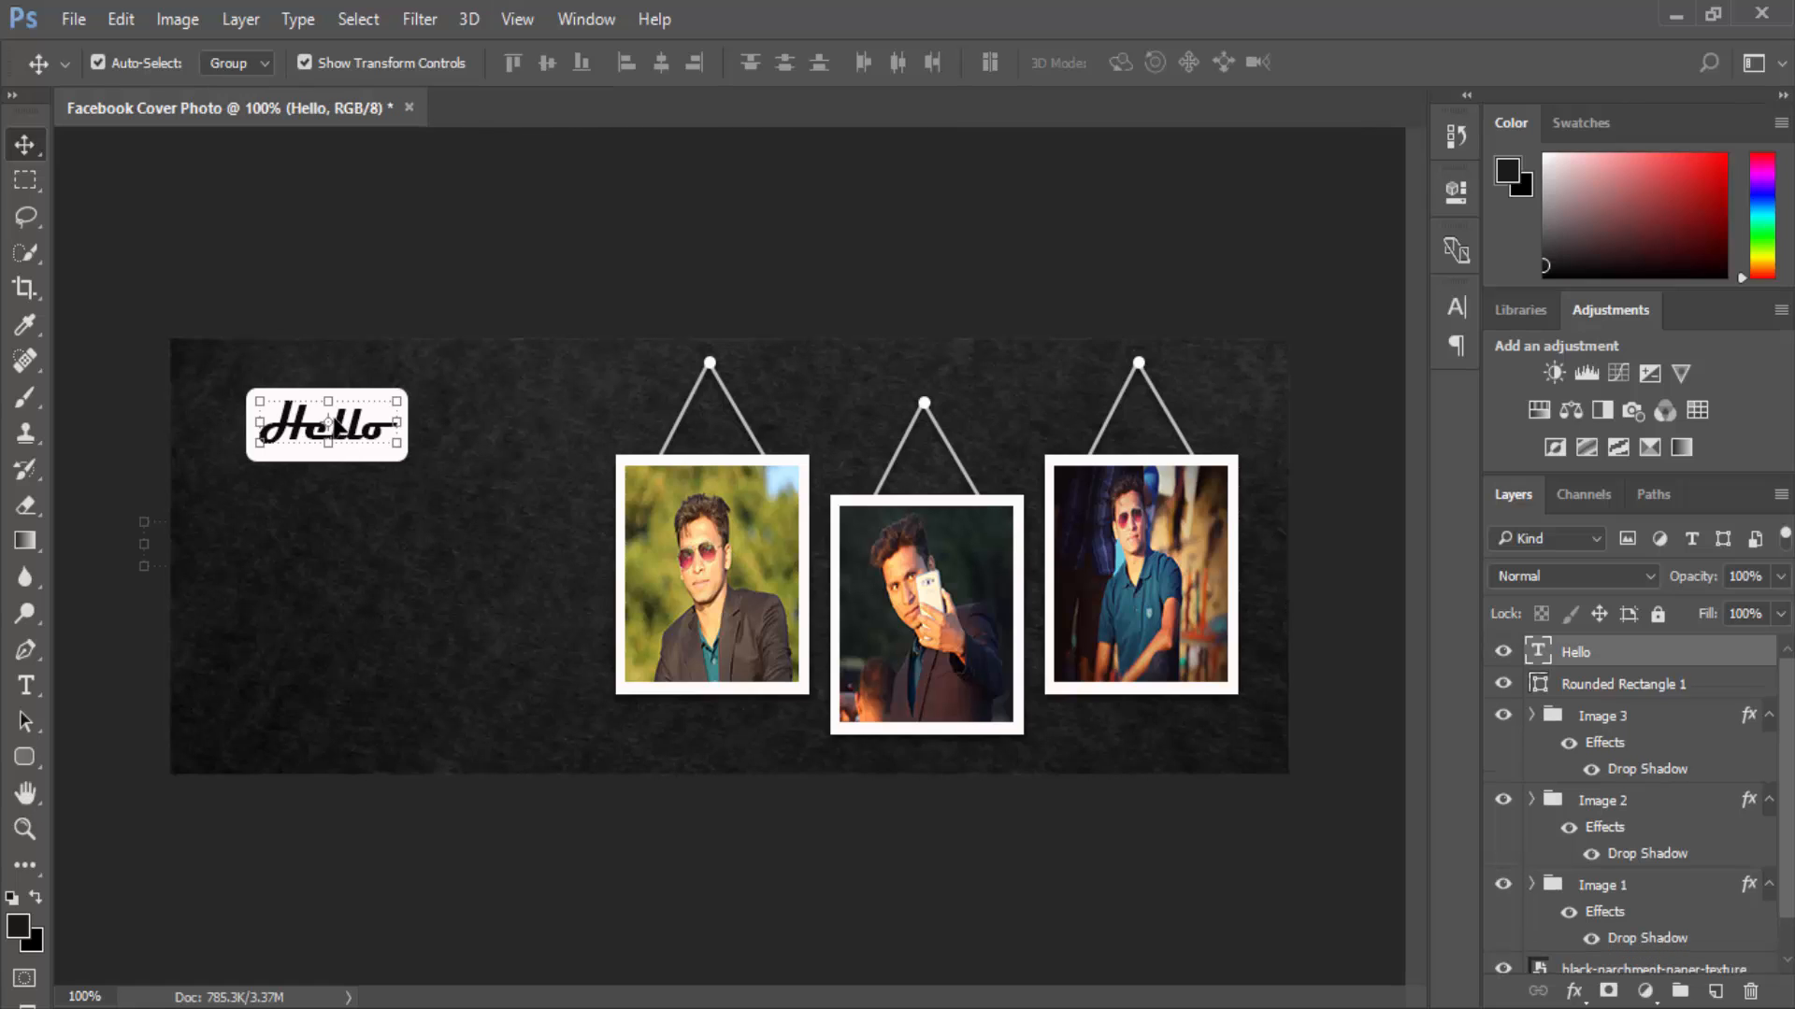
{"action": "left_click", "coordinate": [353, 520]}
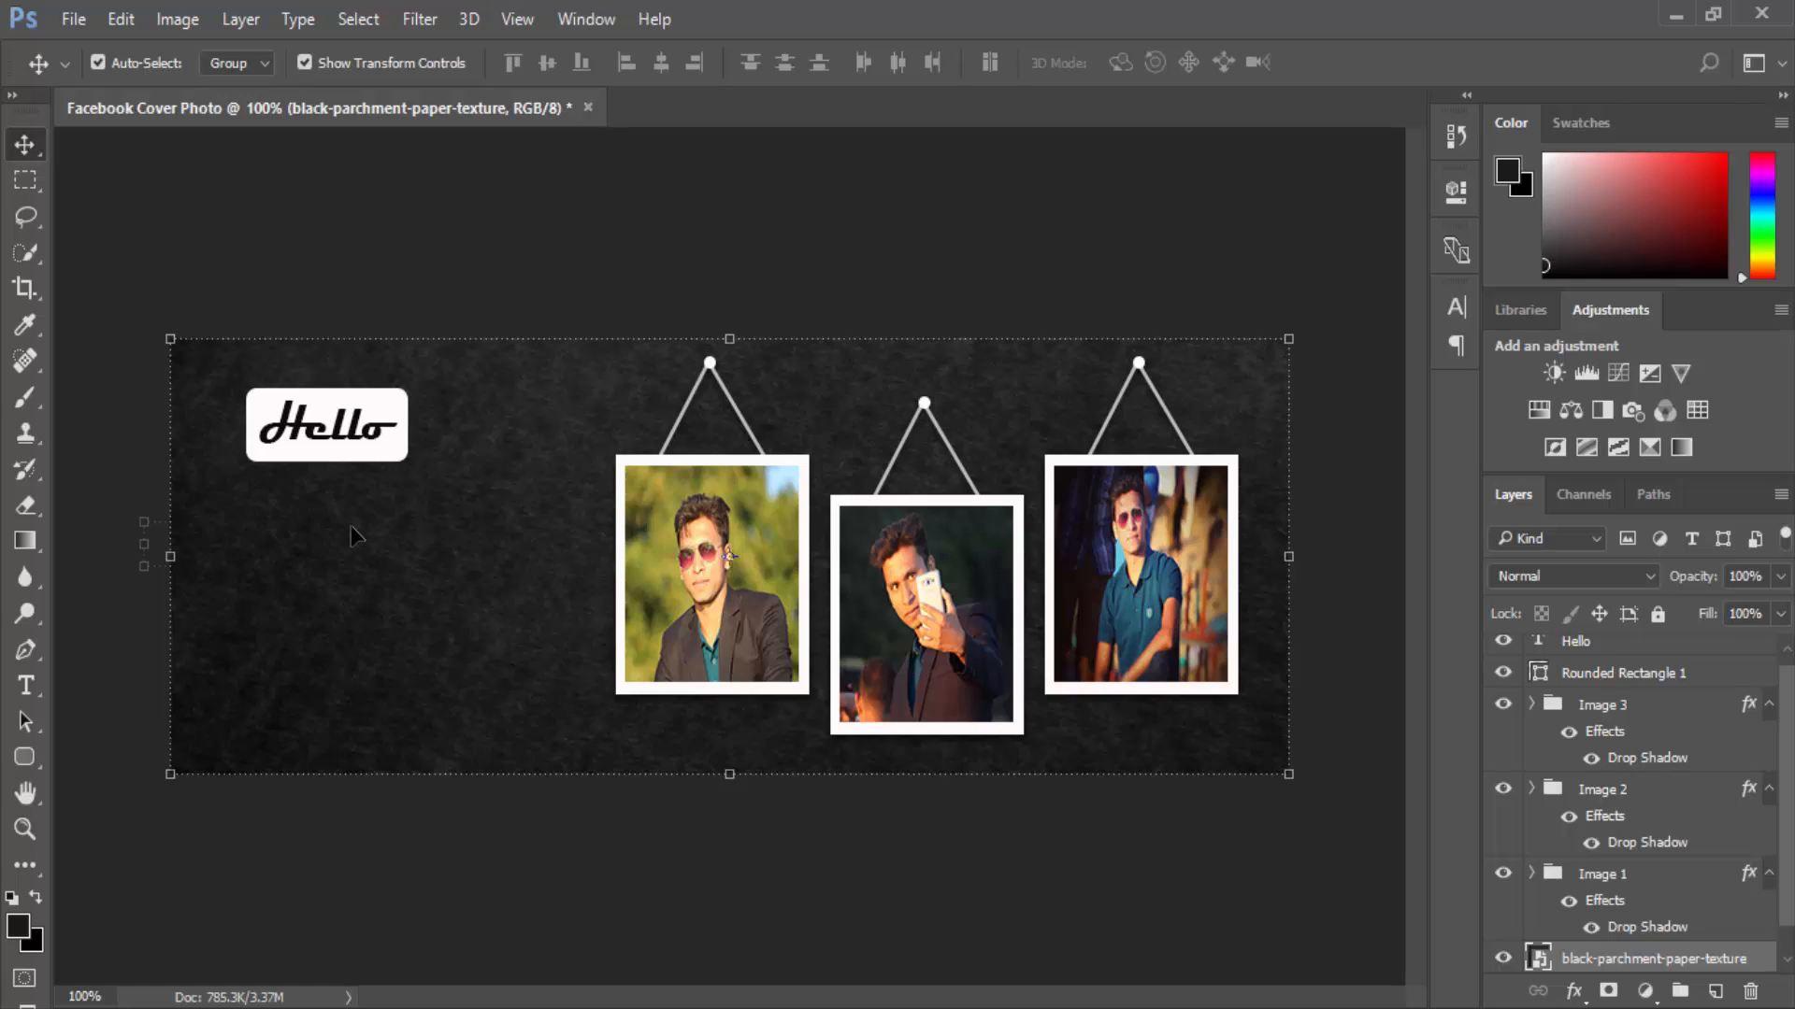
{"action": "left_click", "coordinate": [357, 271]}
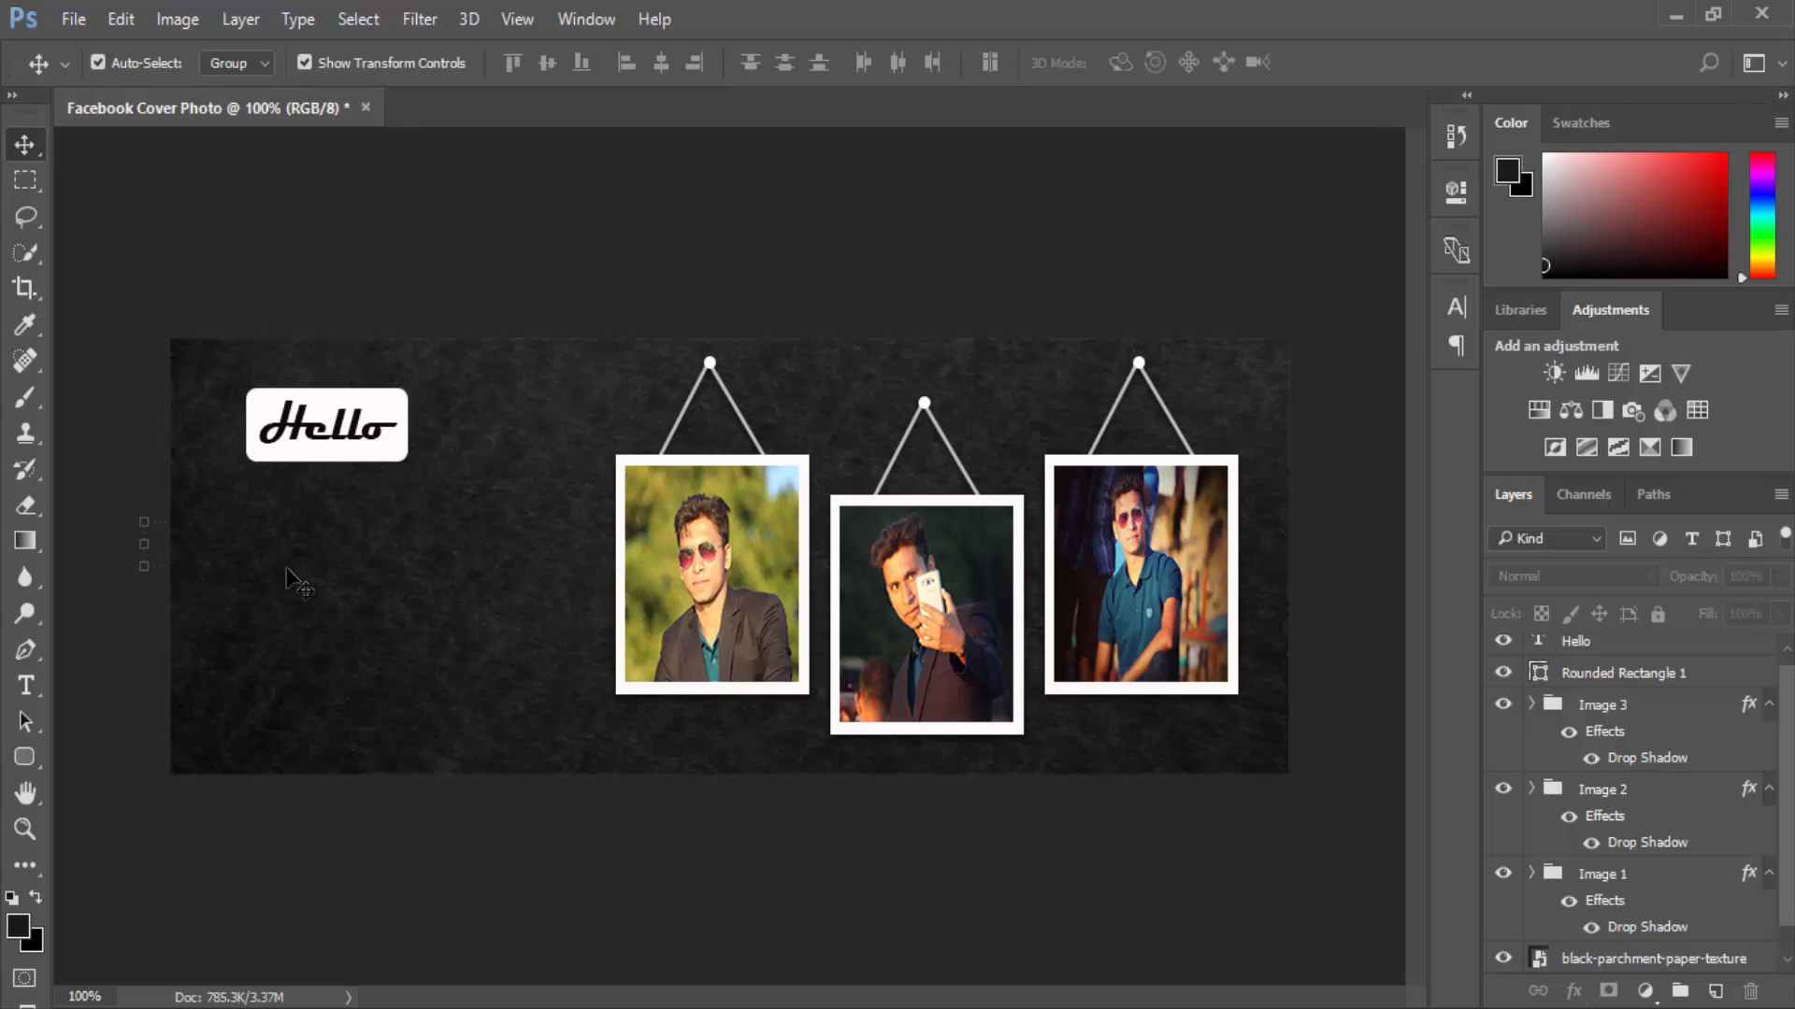
{"action": "key", "text": "ctrl+minus"}
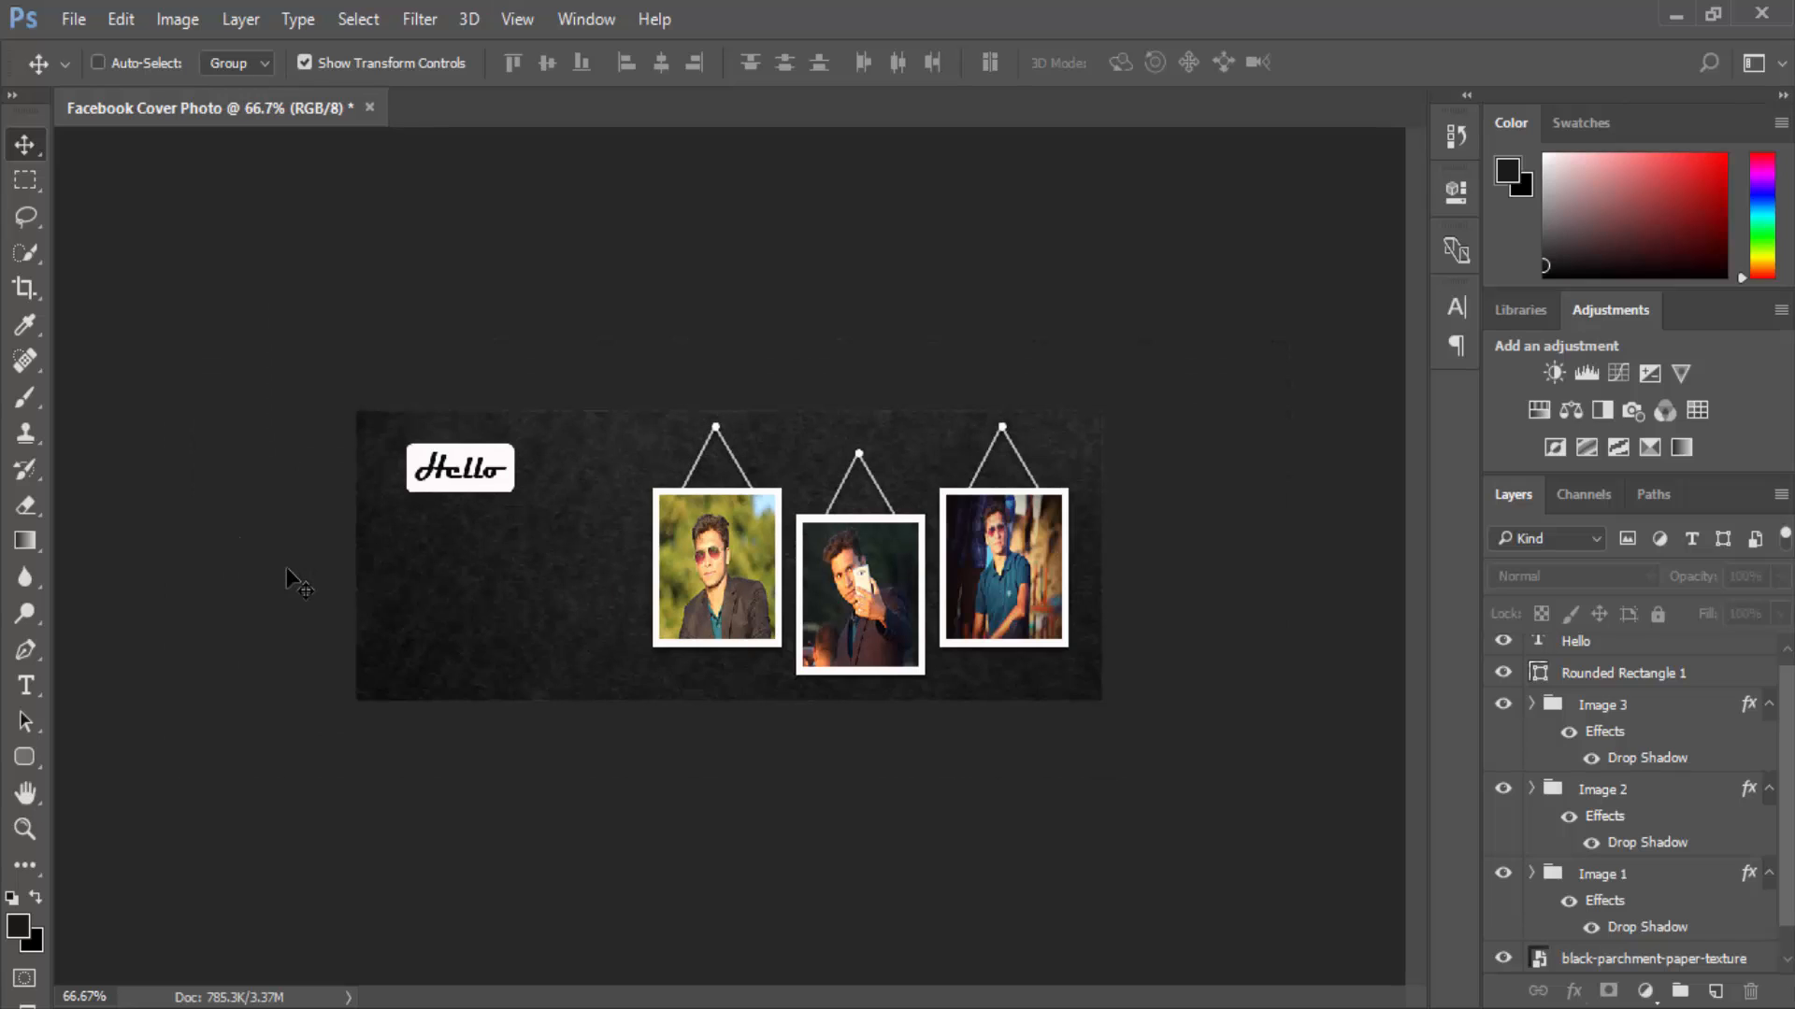
{"action": "key", "text": "ctrl+plus"}
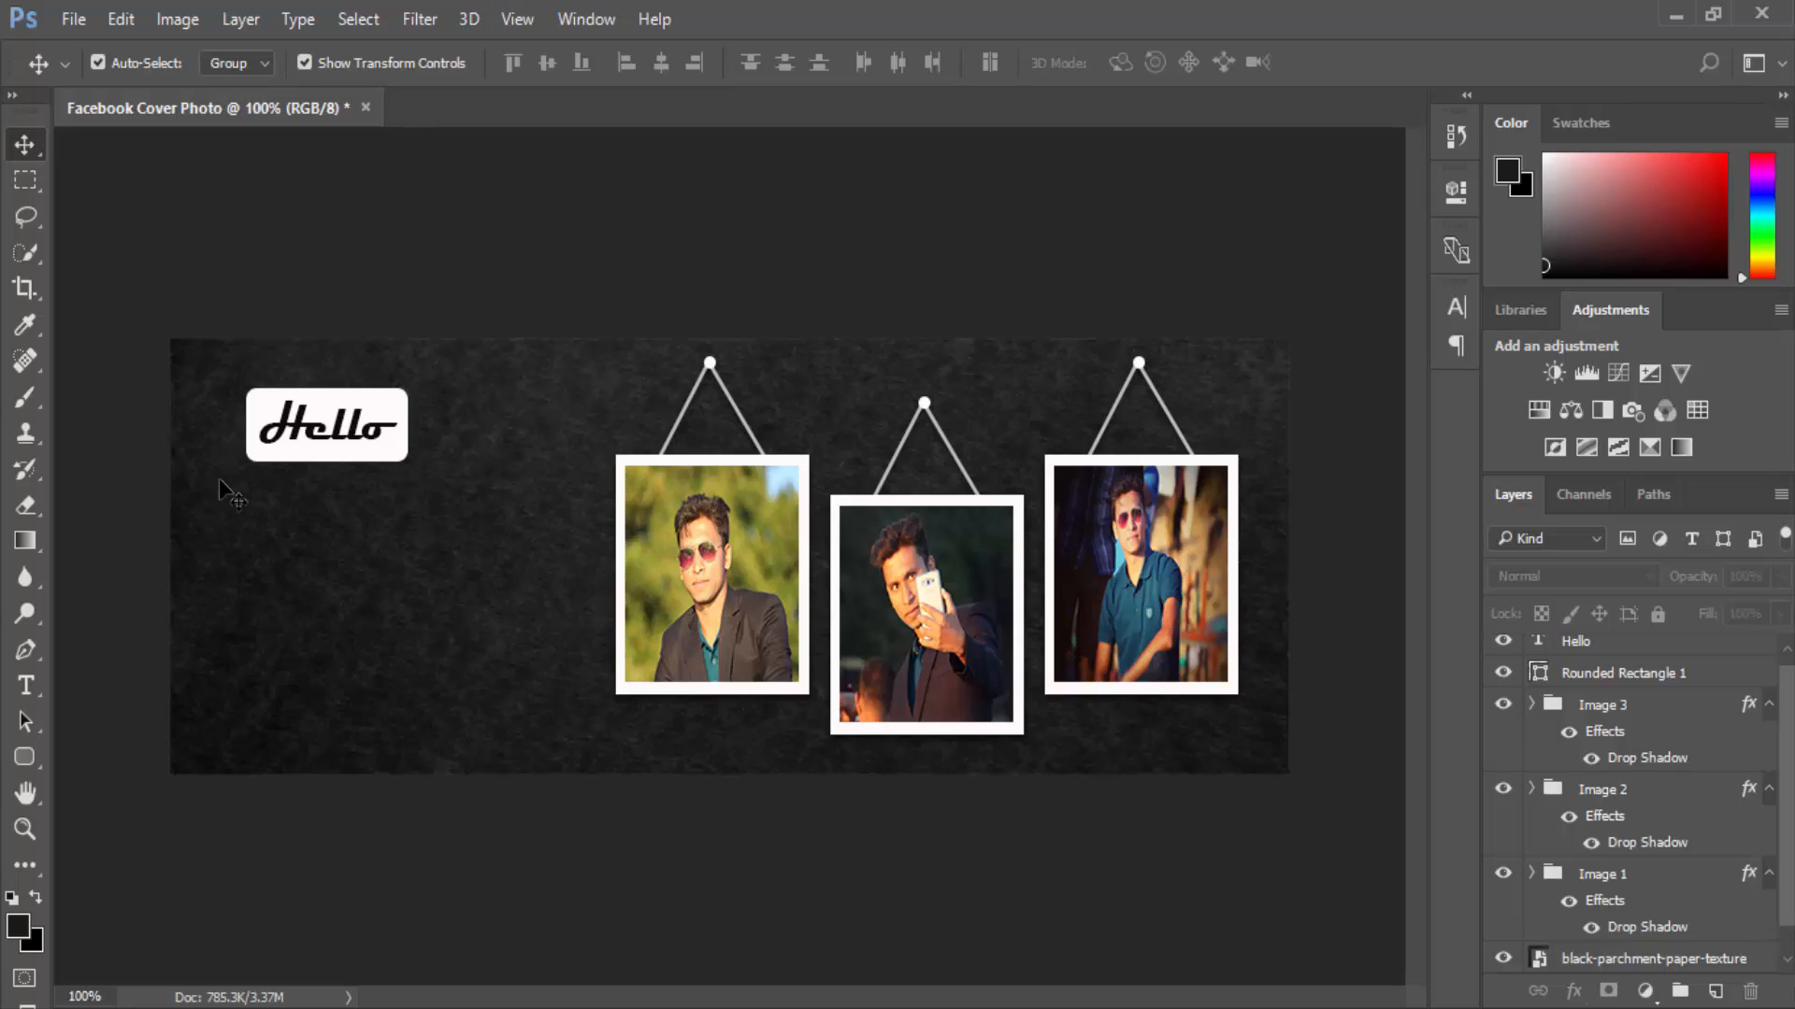
Below the Hello box, type the person's name line, then 'I am a Graphics Designer' on a second line.
{"action": "left_click", "coordinate": [26, 687]}
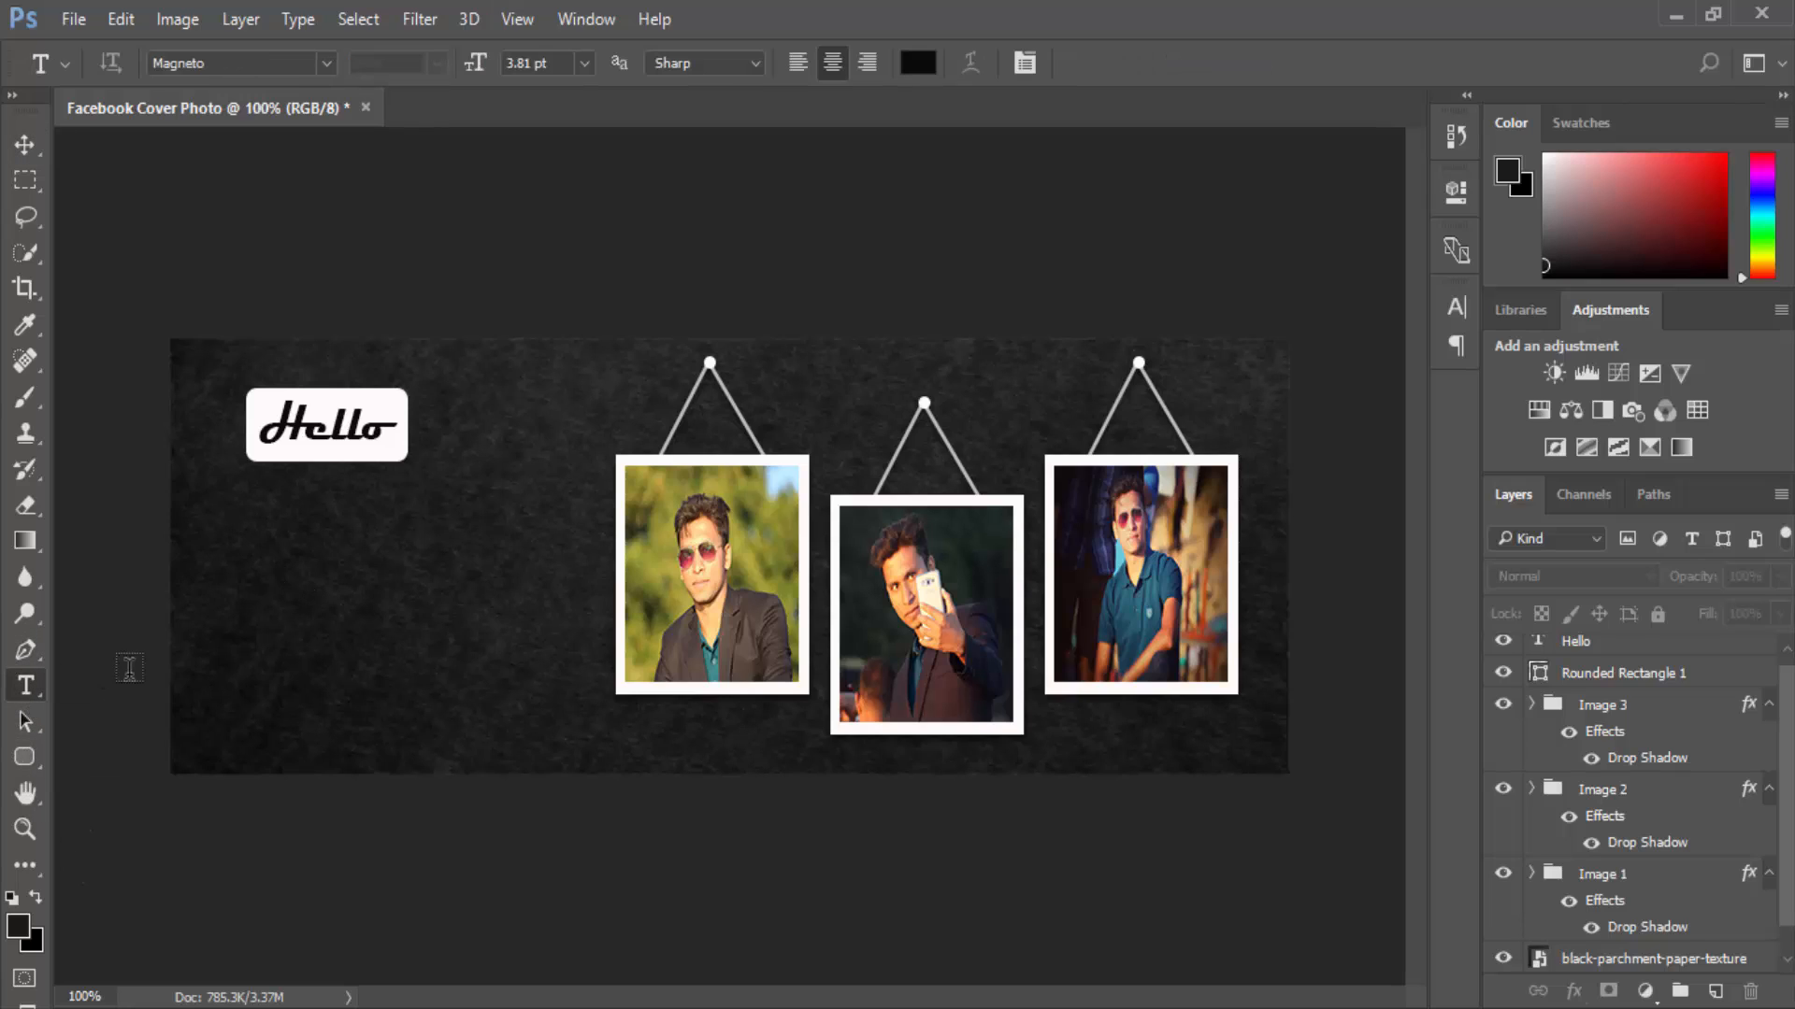
{"action": "left_click", "coordinate": [254, 534]}
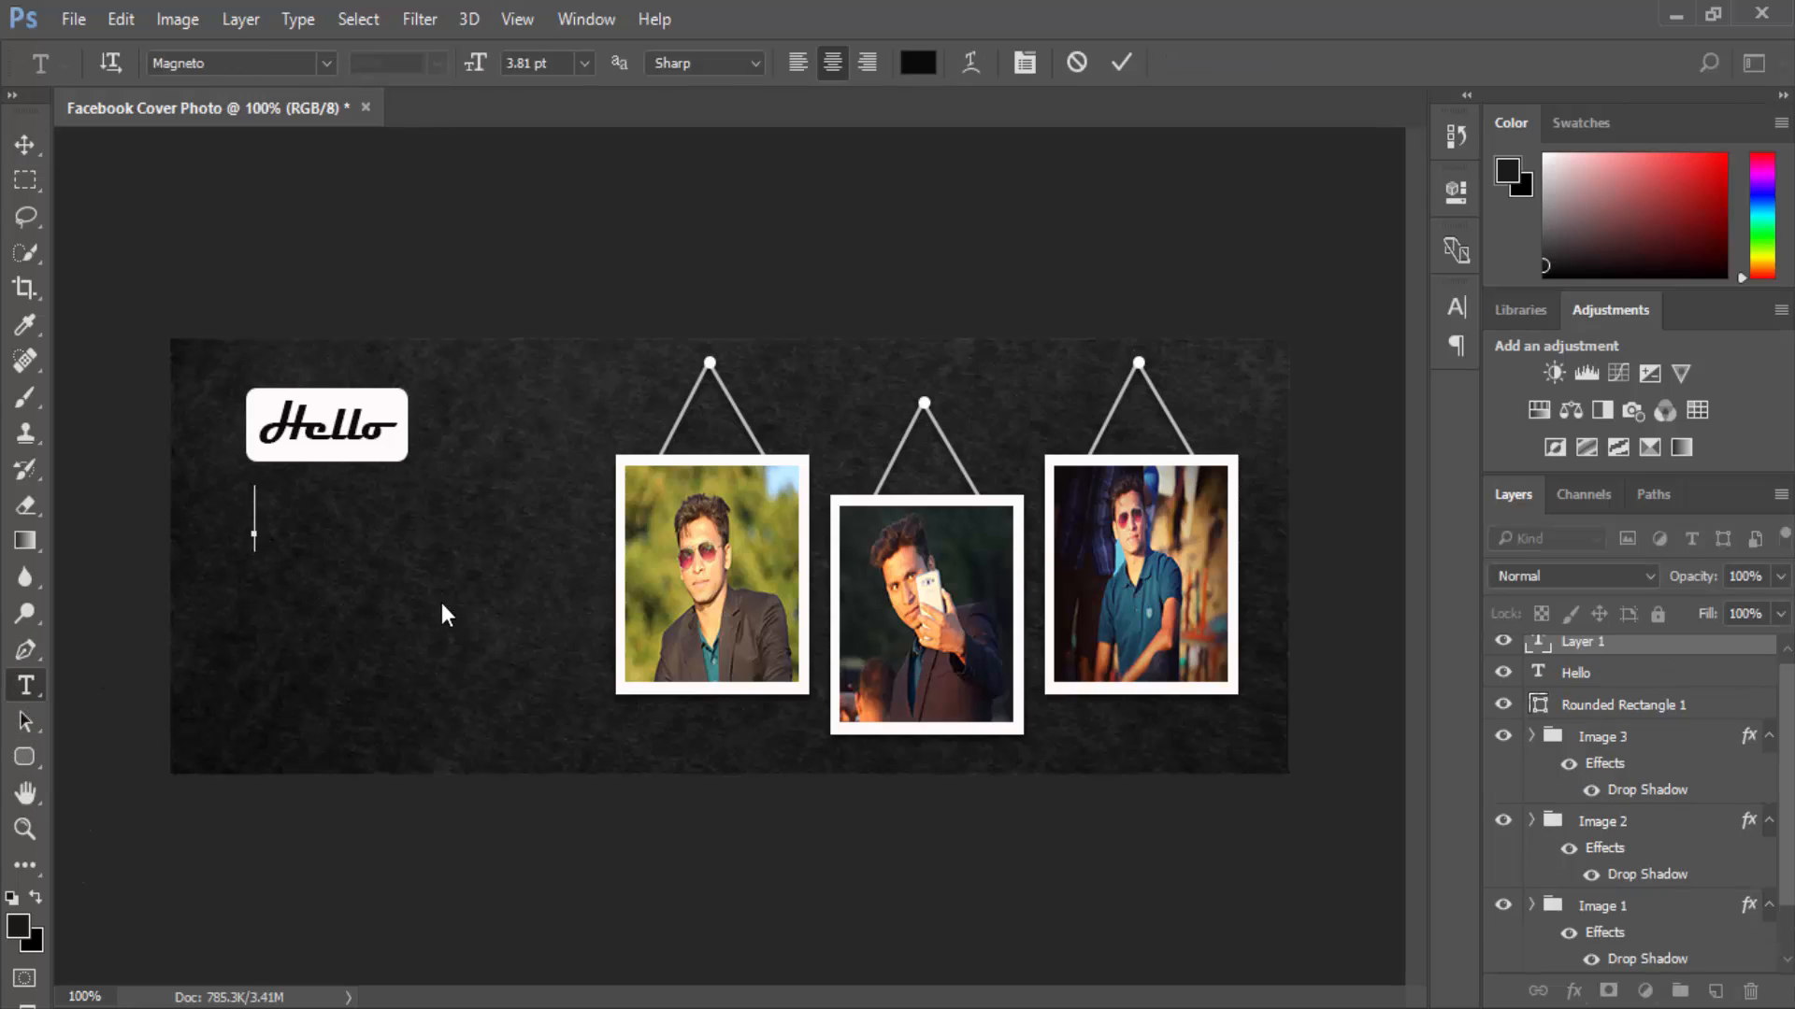
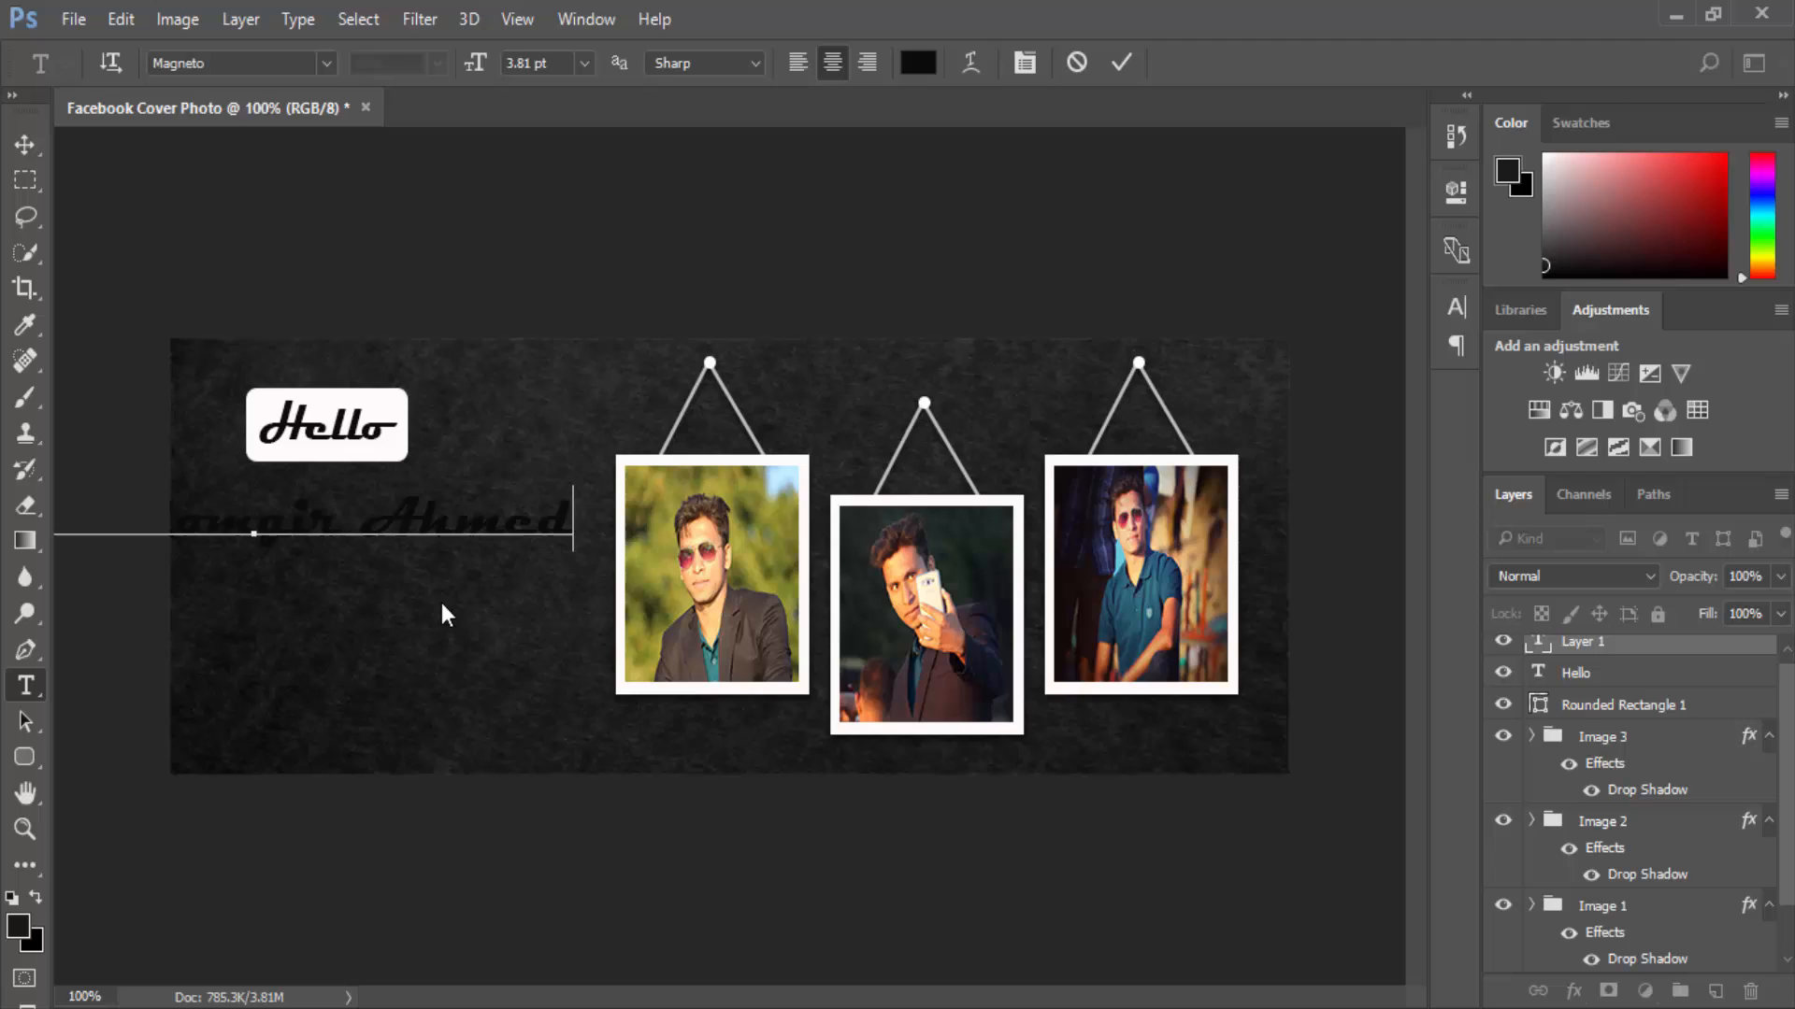
{"action": "key", "text": "Return"}
{"action": "type", "text": "I am "}
{"action": "type", "text": "a G"}
{"action": "type", "text": "ra"}
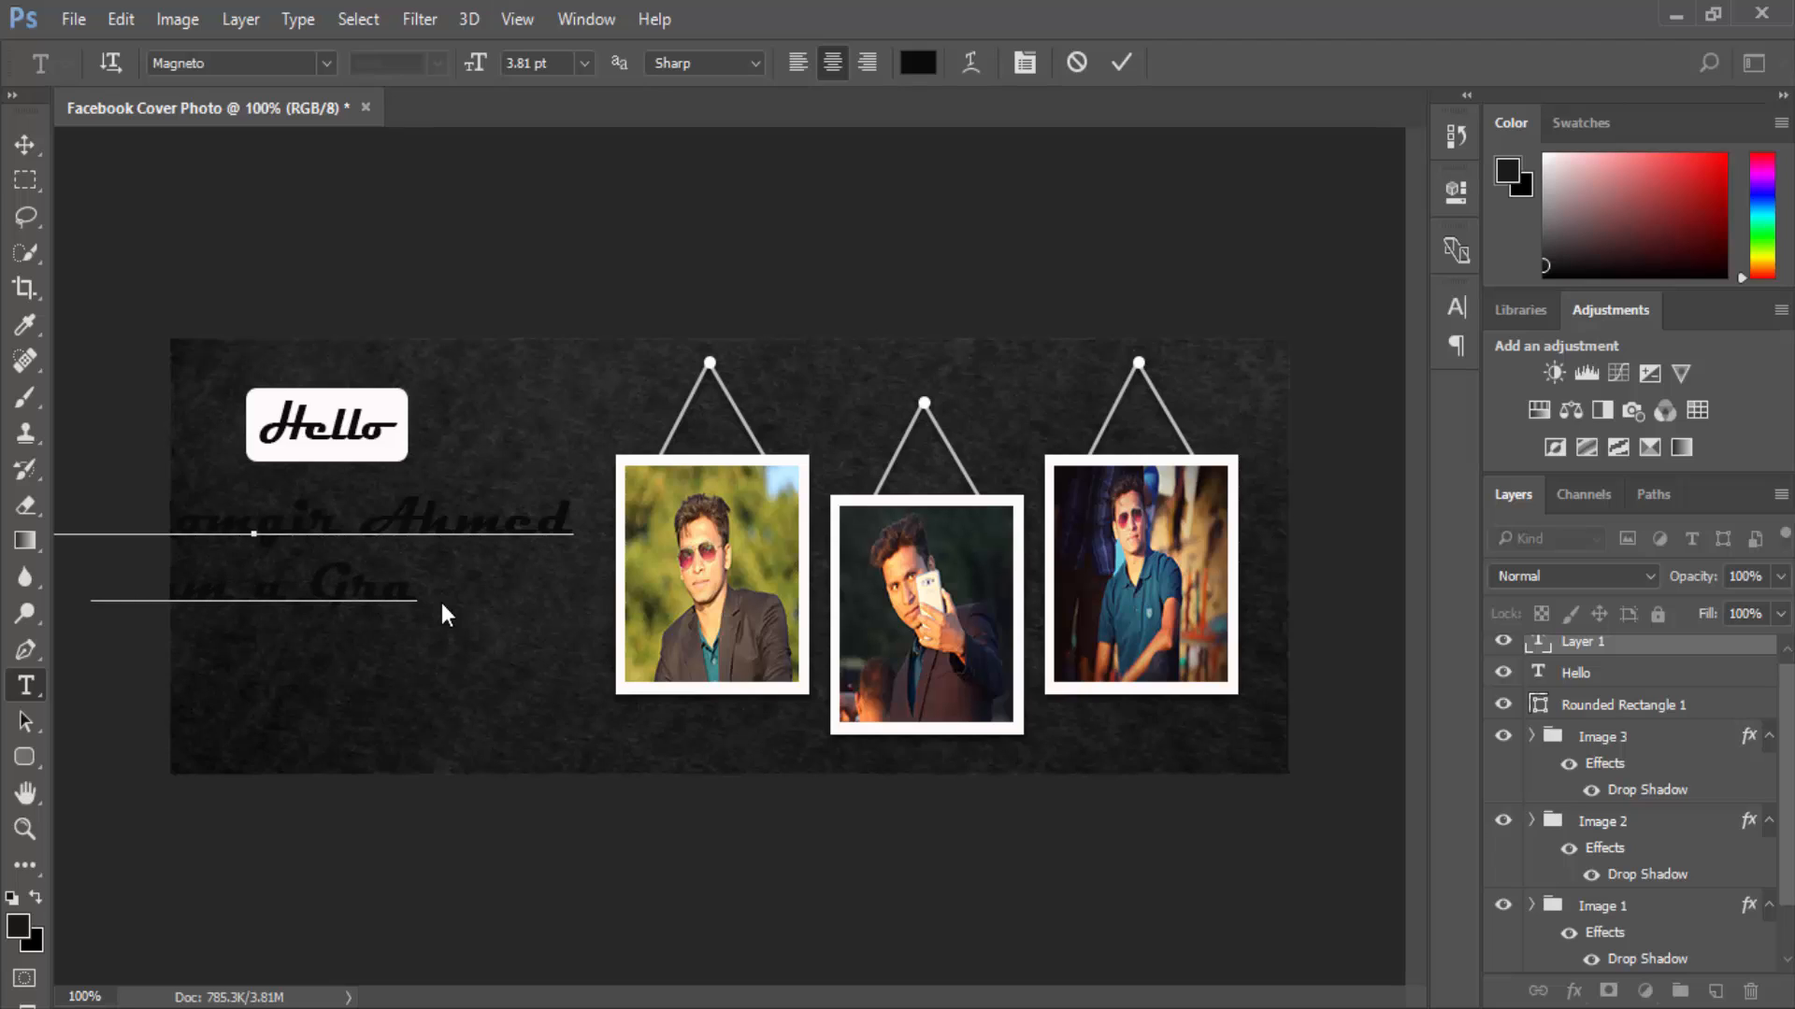
{"action": "type", "text": "phics"}
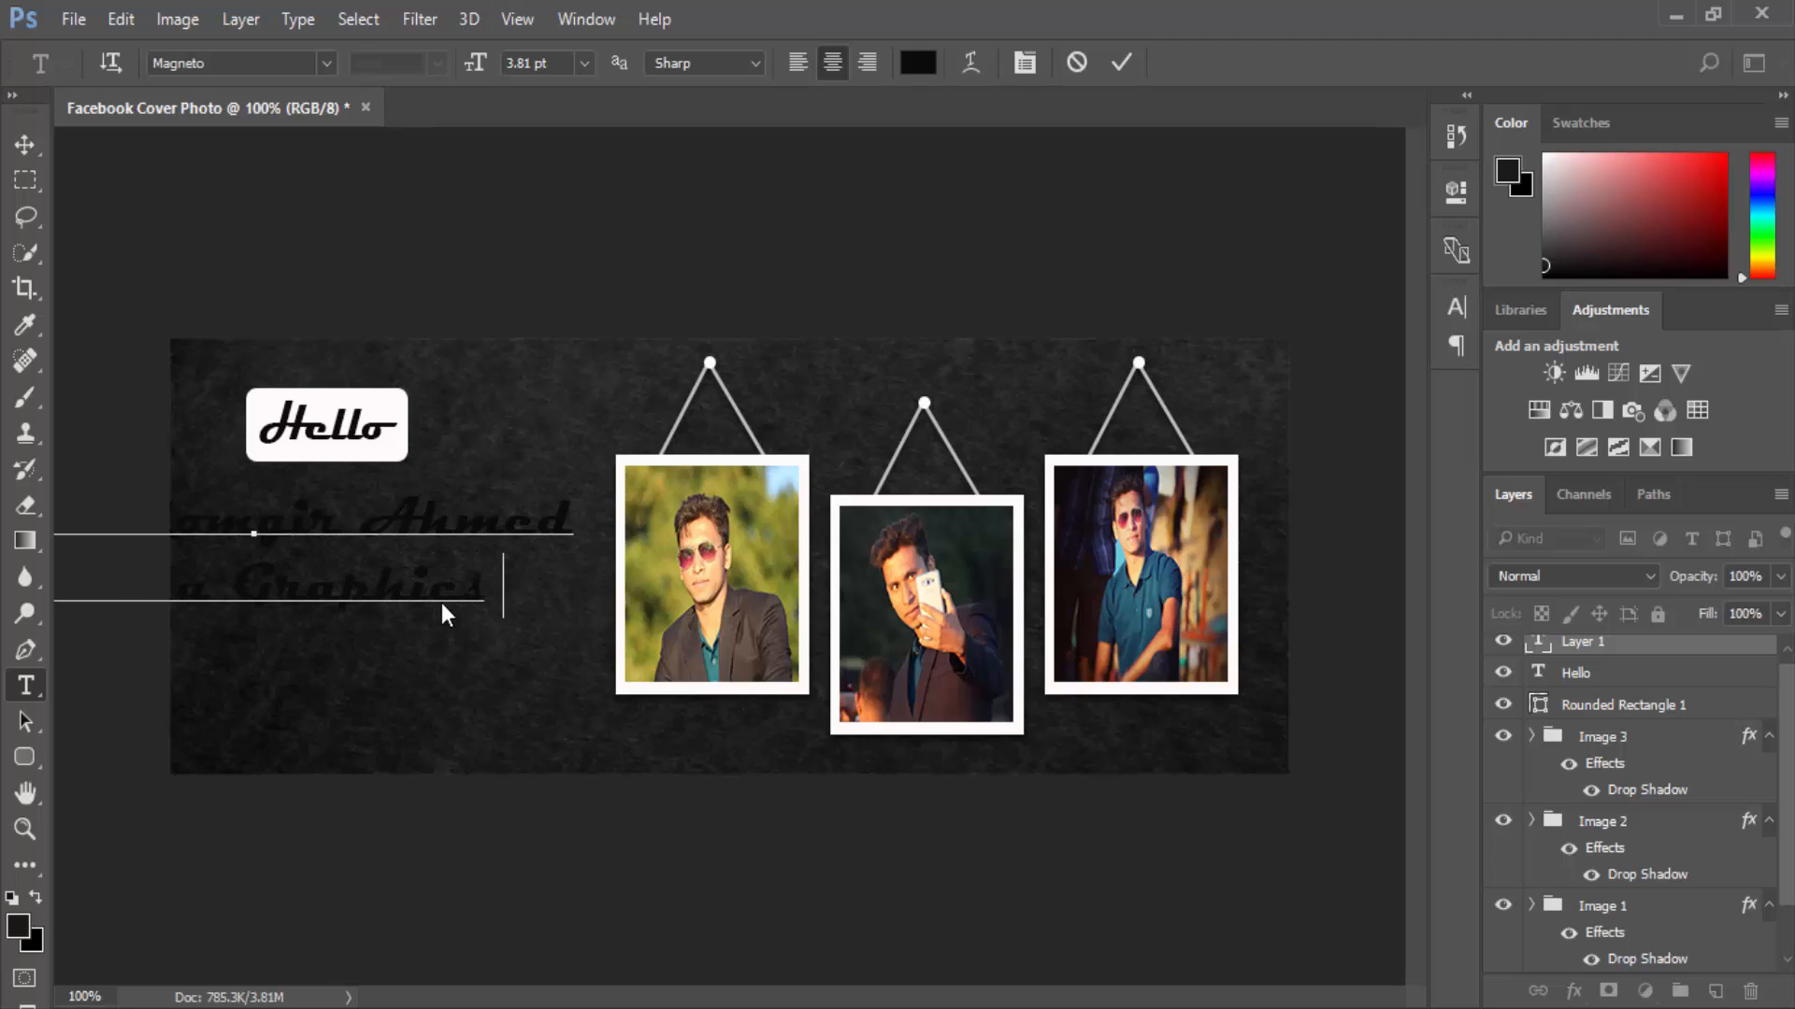
{"action": "type", "text": " Desi"}
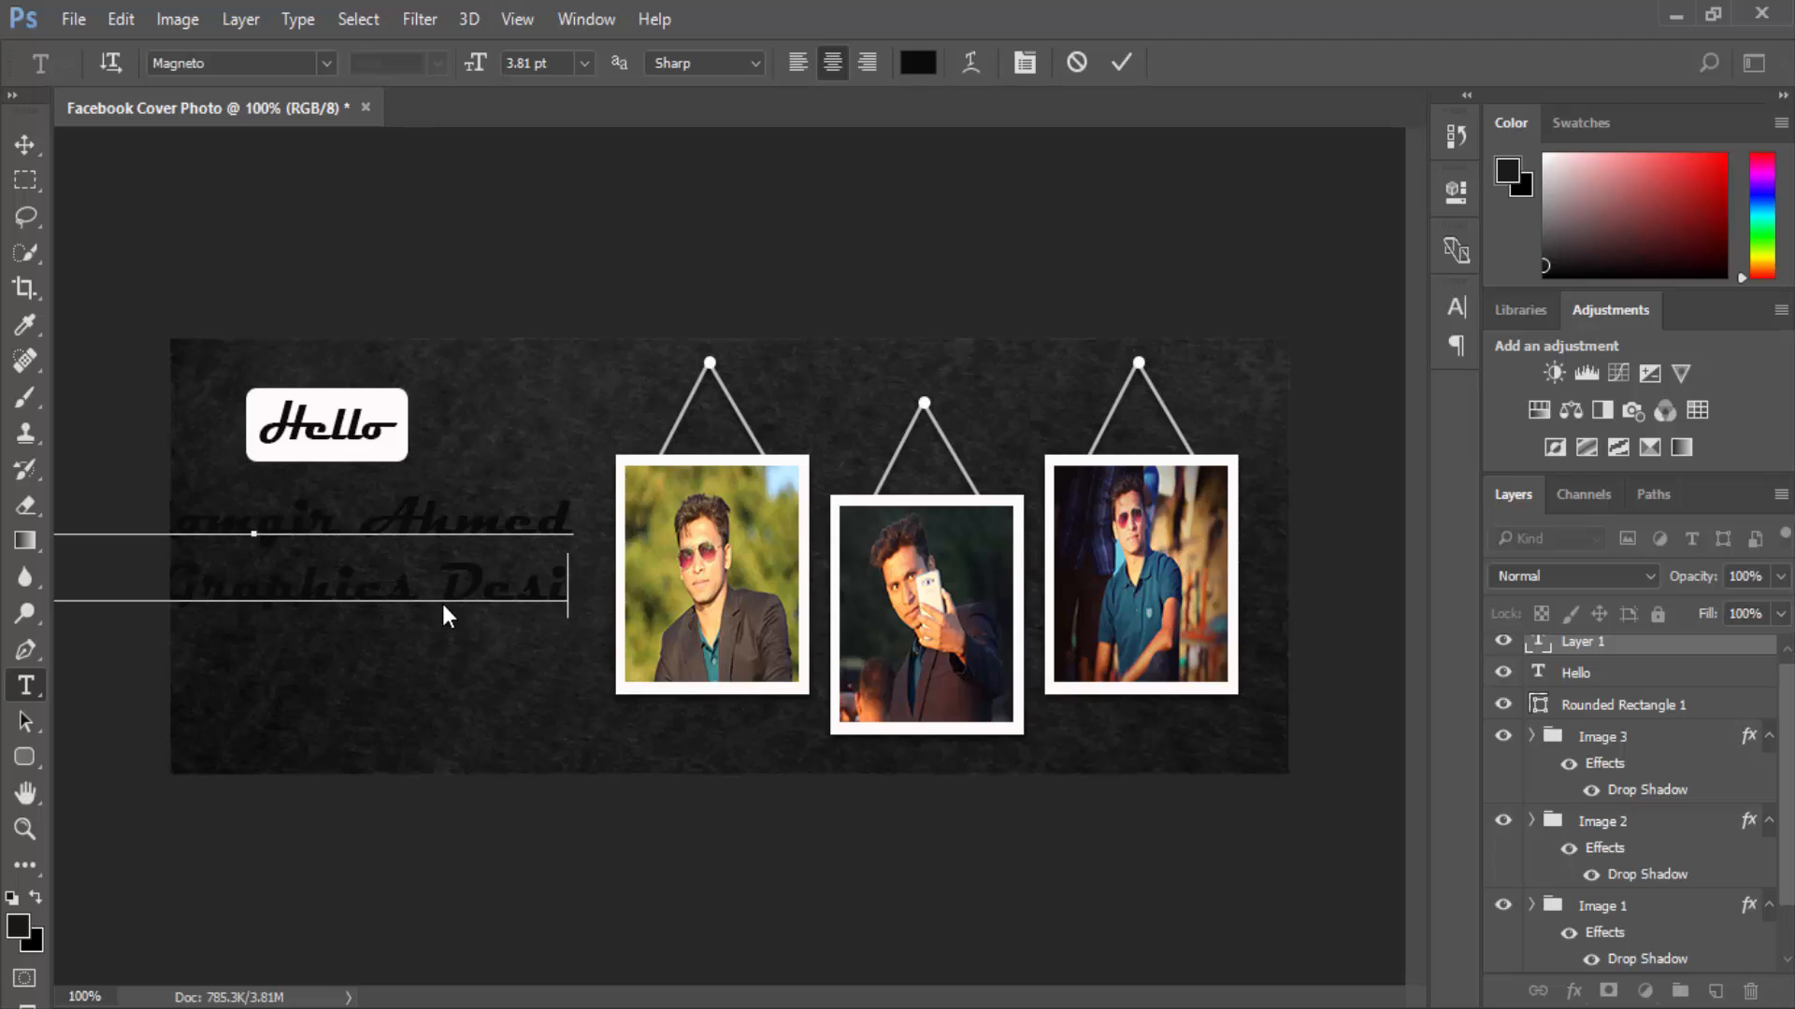
{"action": "type", "text": "gner"}
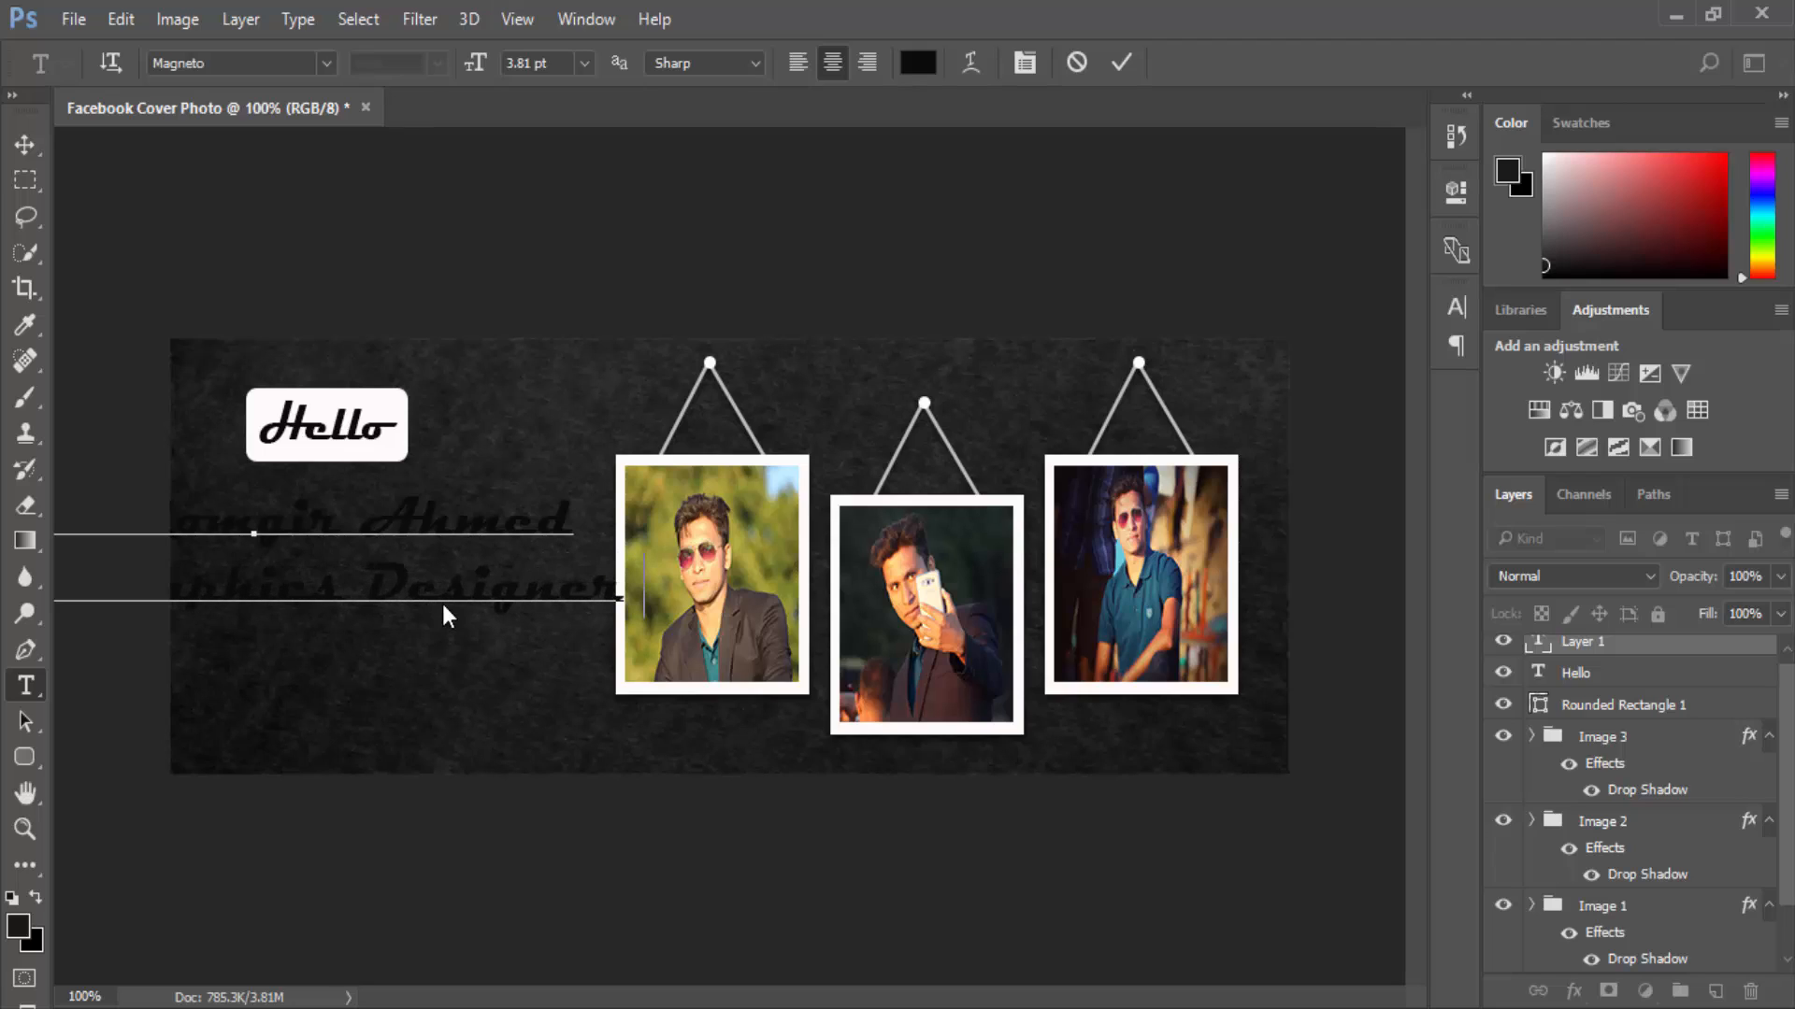
Scale the two-line text block down and move it up just beneath the Hello box.
{"action": "left_click", "coordinate": [31, 142]}
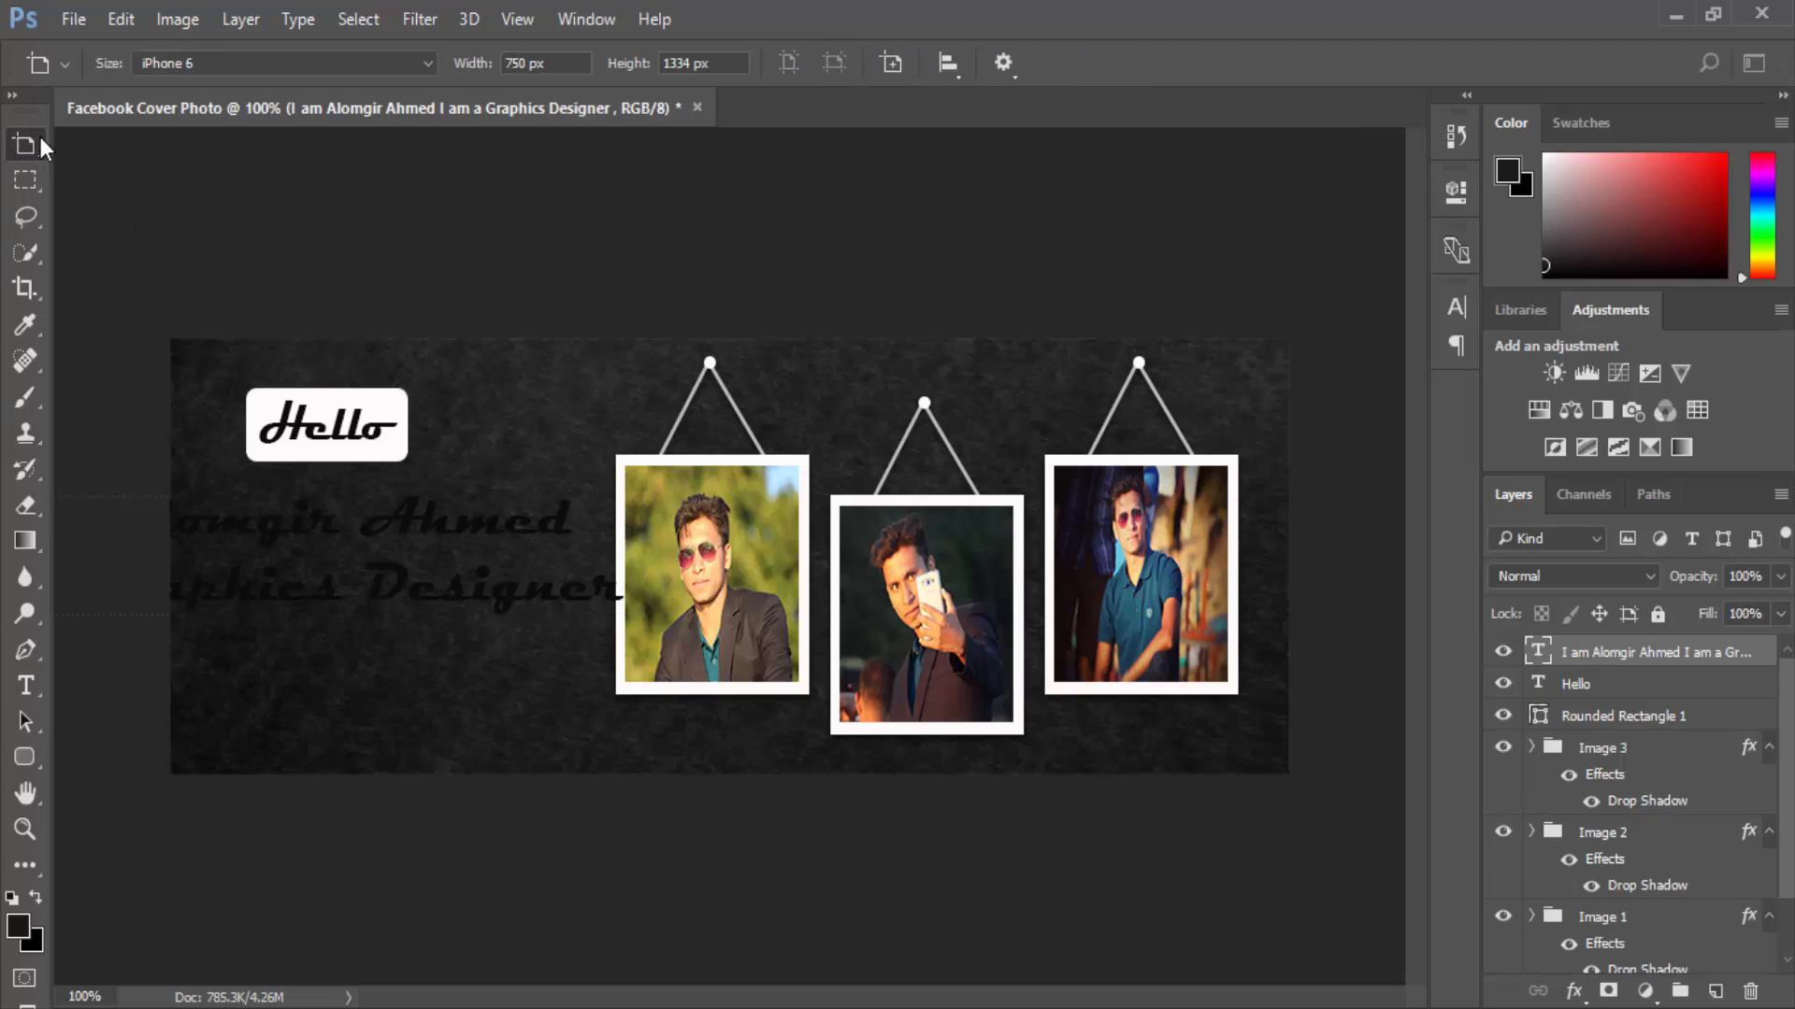
{"action": "left_click_drag", "start_coordinate": [35, 137], "coordinate": [76, 144]}
{"action": "left_click_drag", "start_coordinate": [636, 493], "coordinate": [559, 576]}
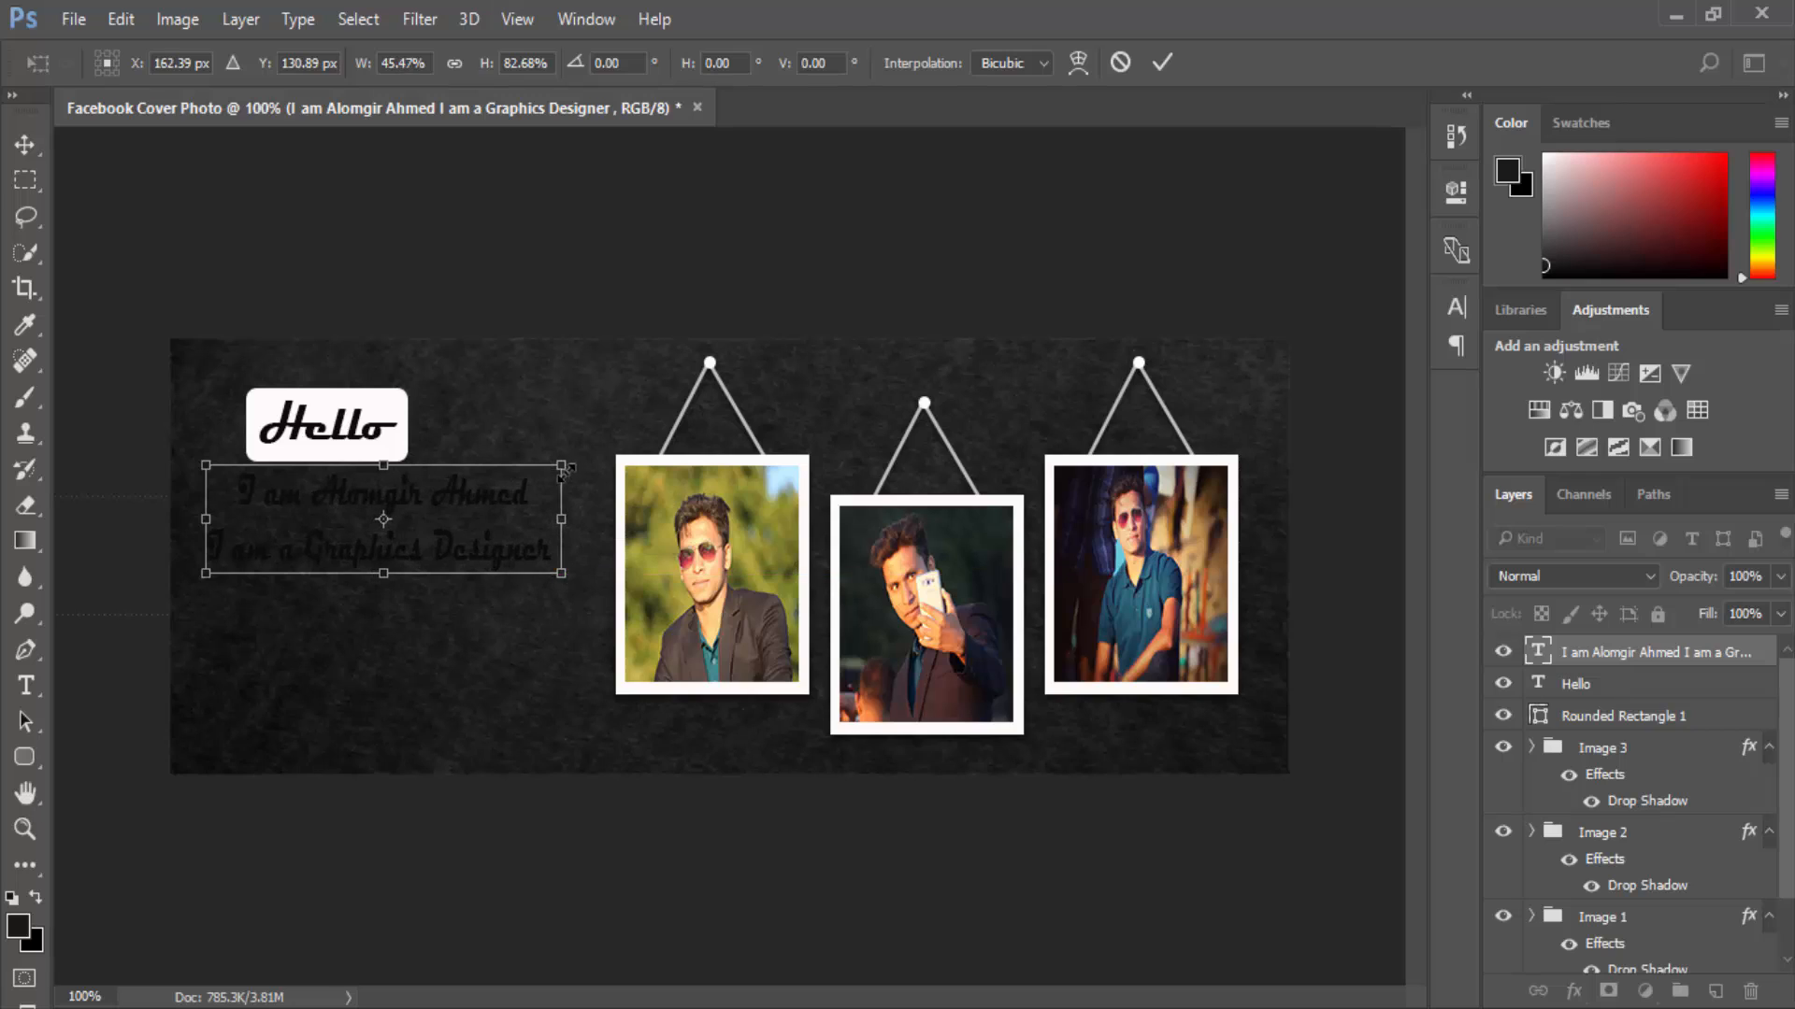
{"action": "left_click_drag", "start_coordinate": [562, 472], "coordinate": [534, 496]}
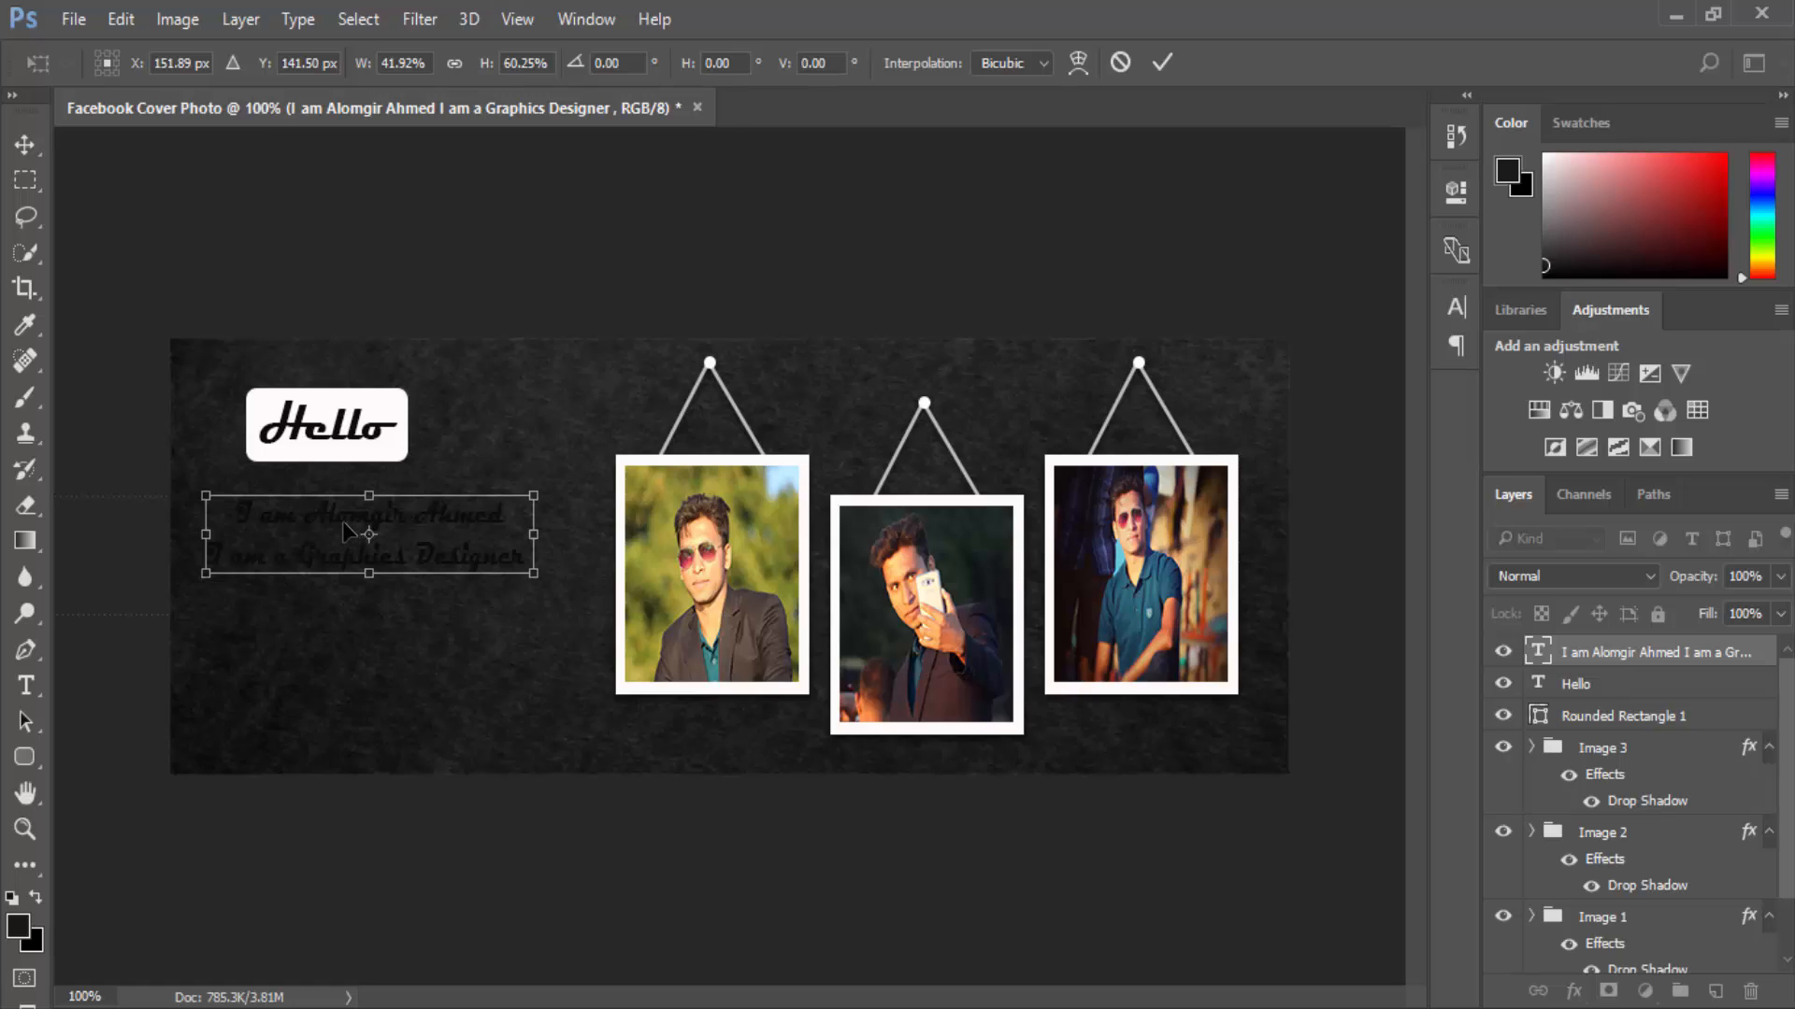
{"action": "left_click_drag", "start_coordinate": [346, 533], "coordinate": [344, 516]}
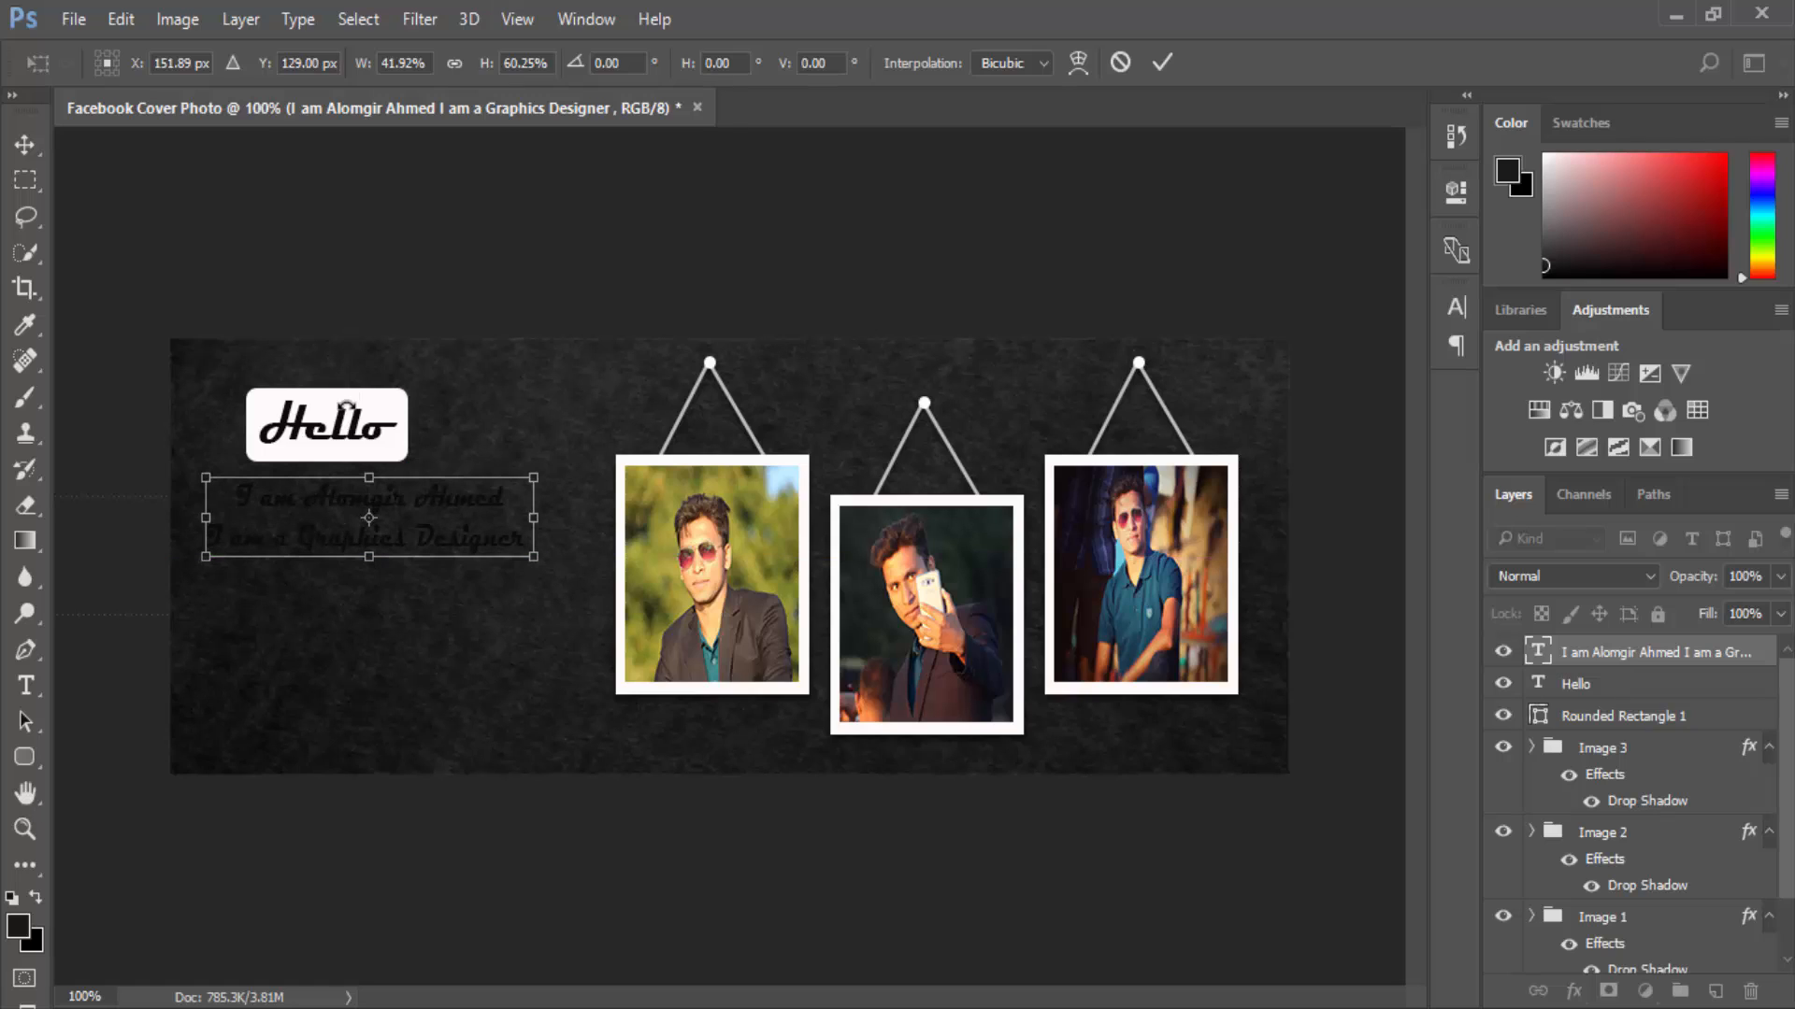
{"action": "left_click", "coordinate": [22, 148]}
{"action": "left_click", "coordinate": [754, 385]}
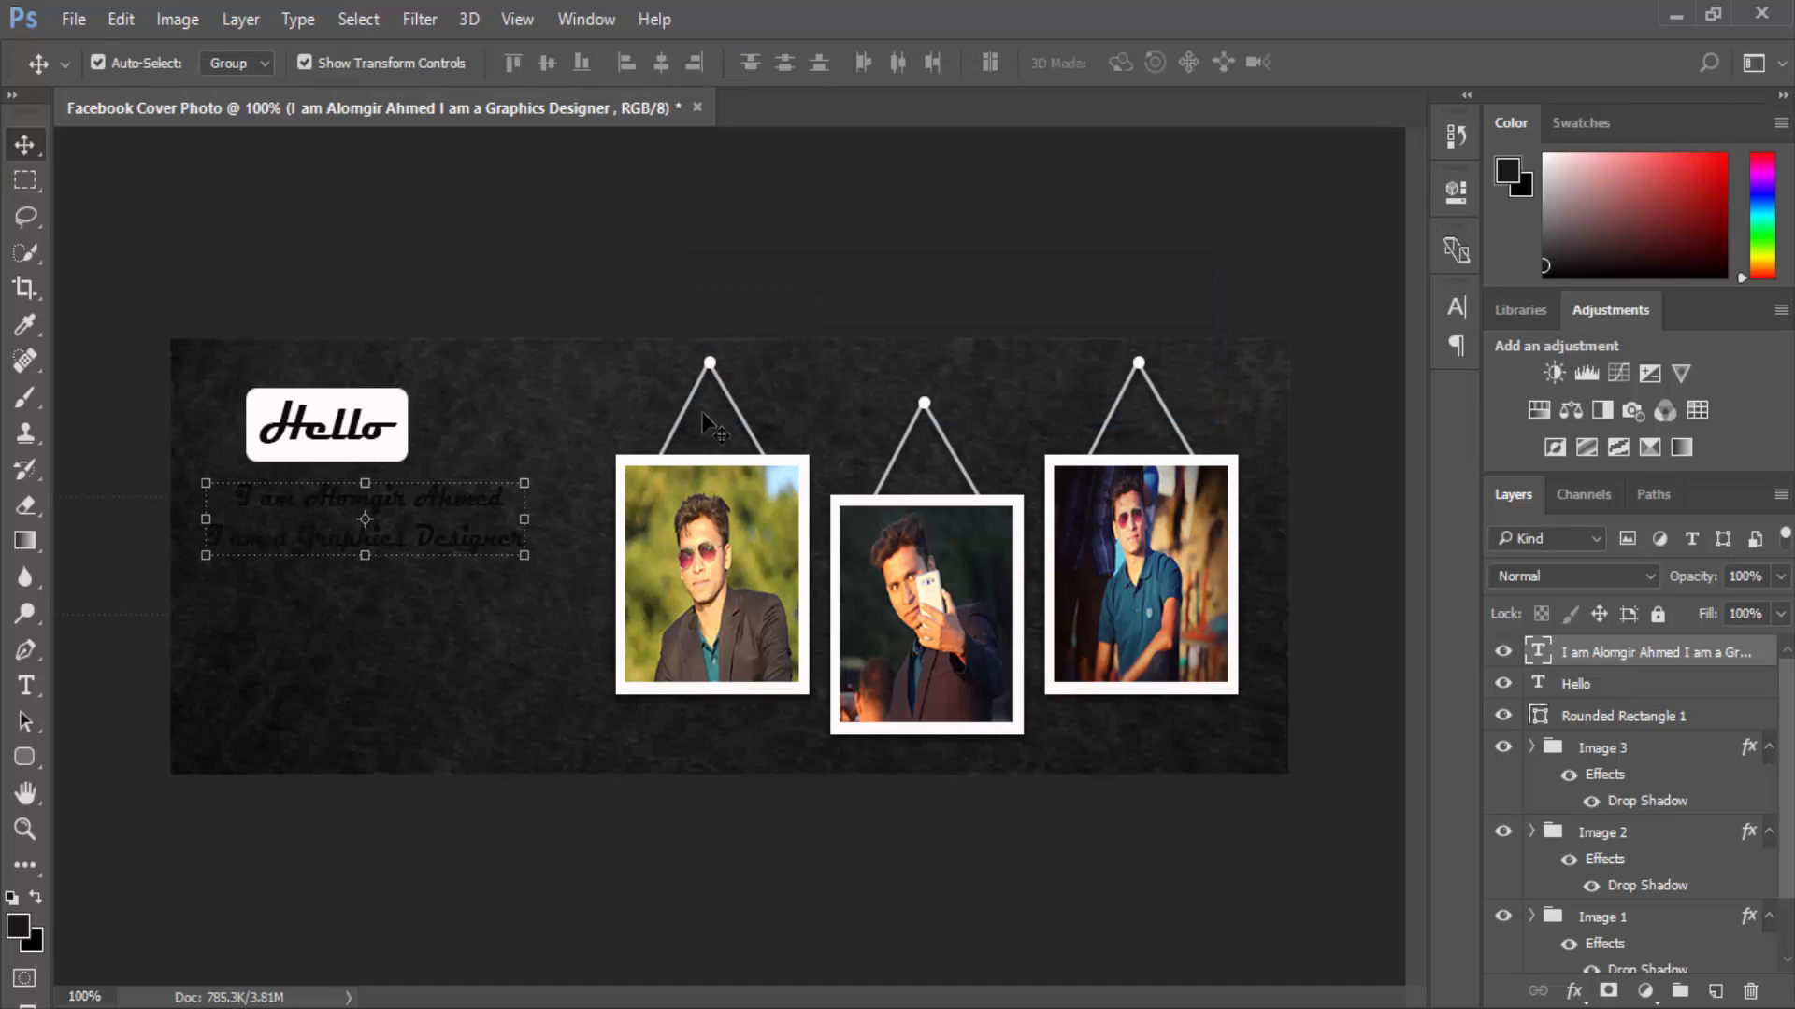
Select the Hello text with Rounded Rectangle 1 and nudge both up three steps.
{"action": "left_click", "coordinate": [337, 437]}
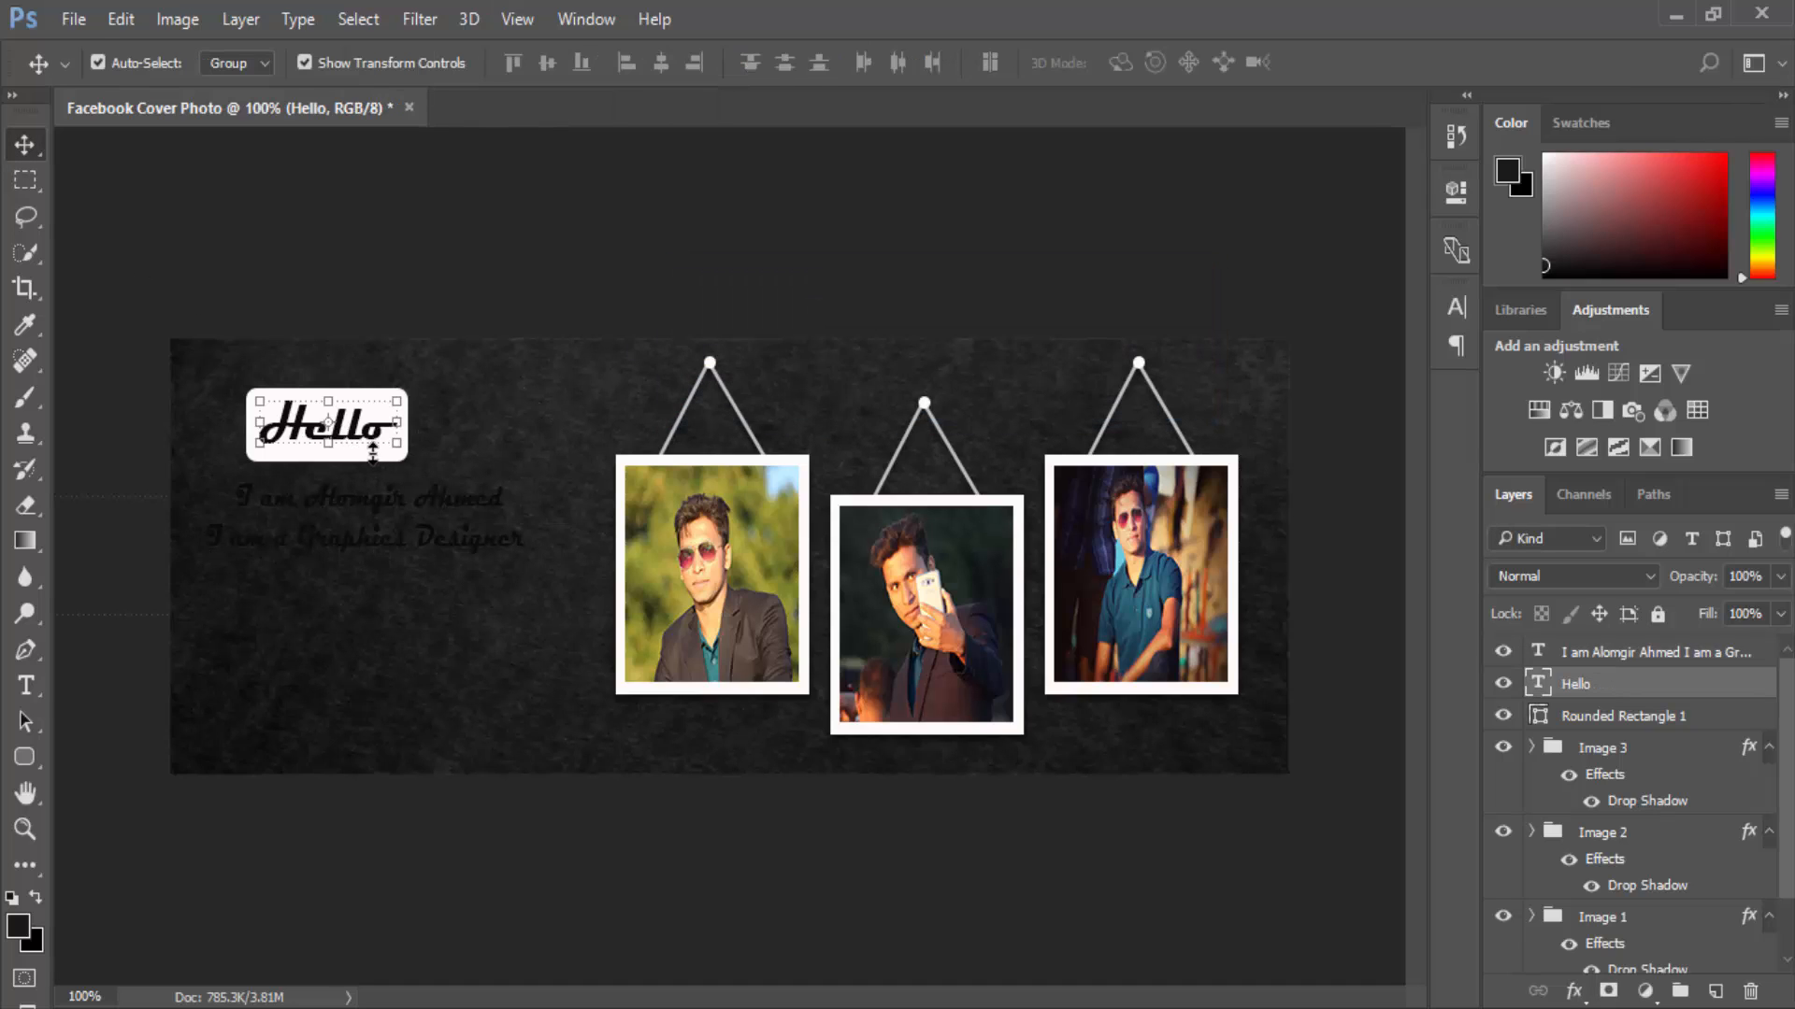
{"action": "left_click", "coordinate": [1590, 717]}
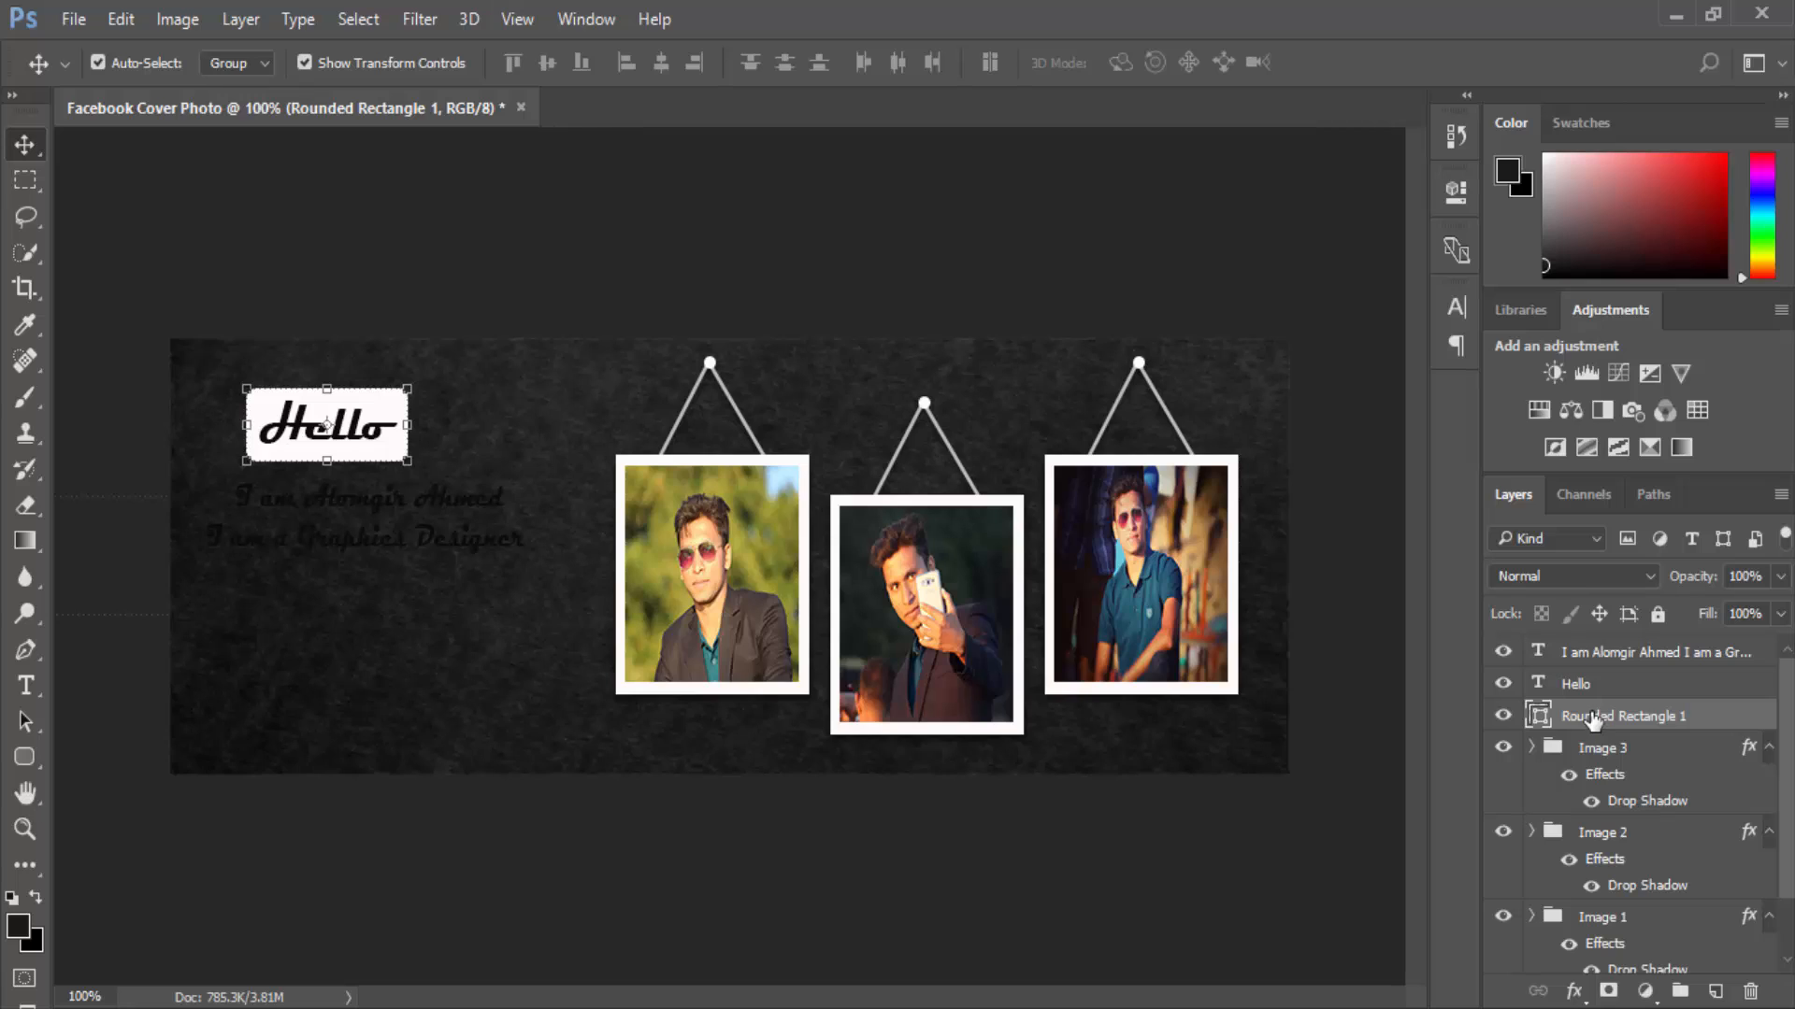
{"action": "left_click", "coordinate": [1578, 685], "text": "shift"}
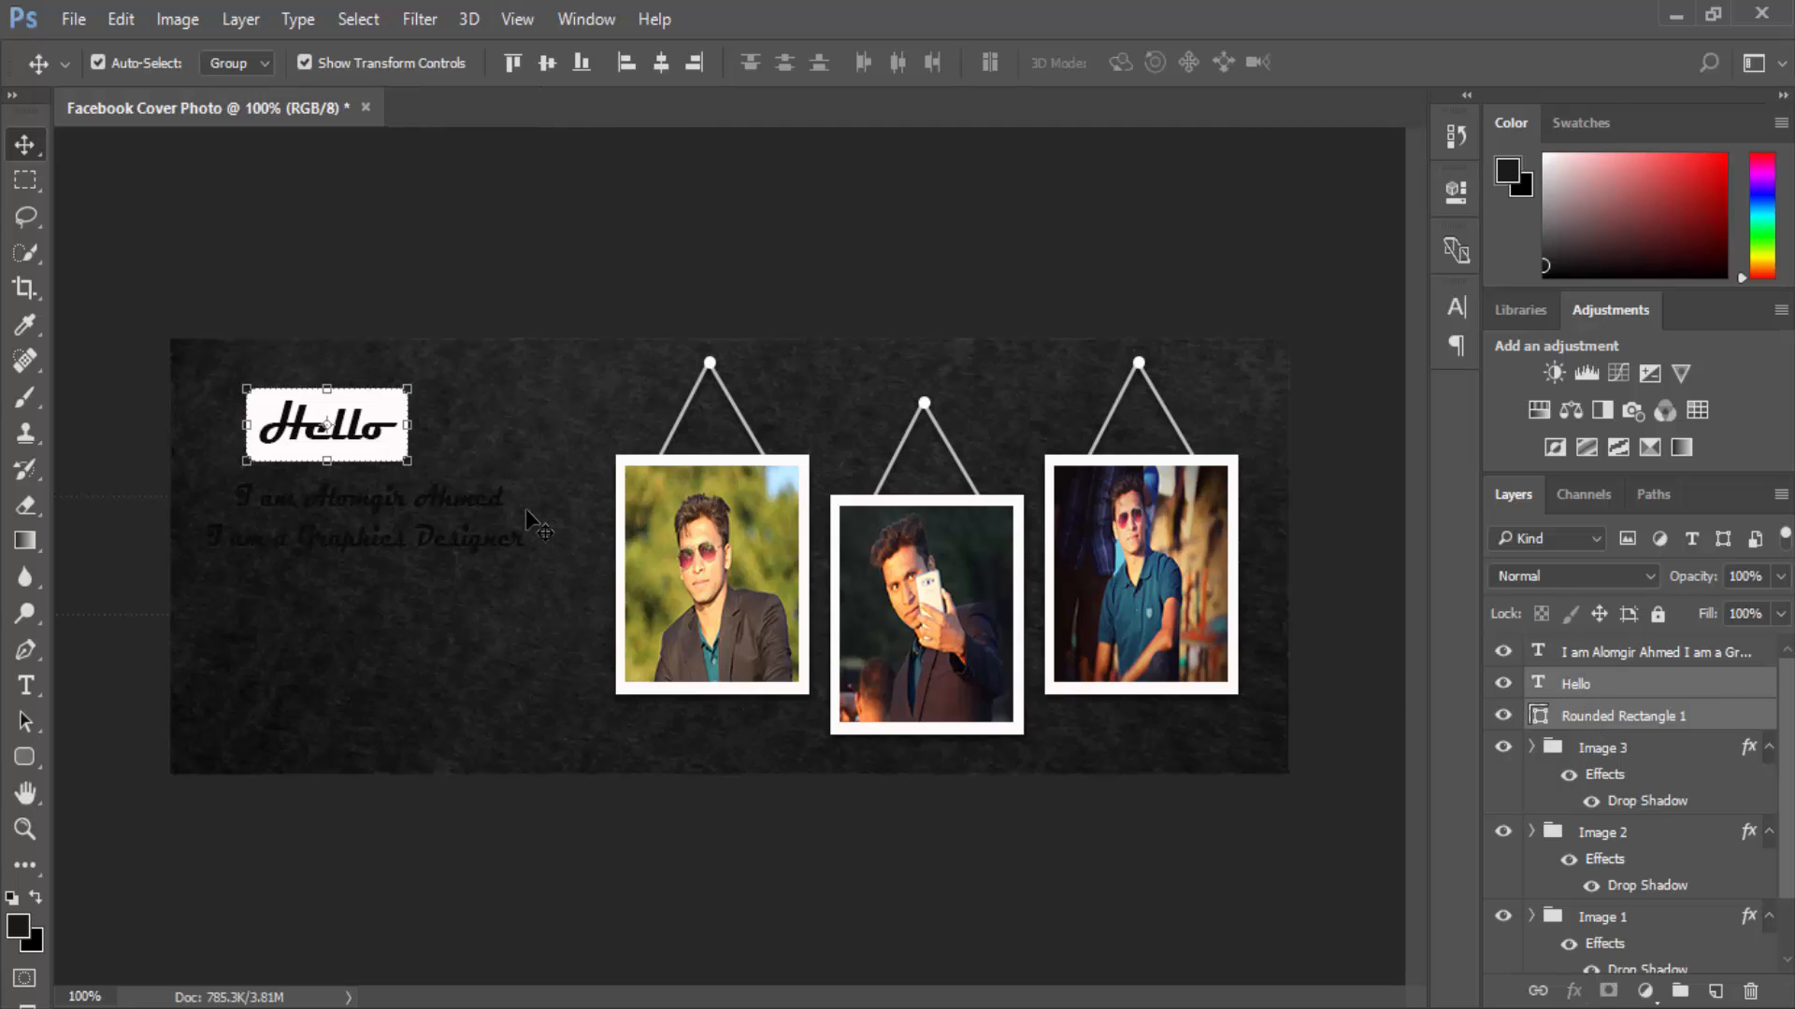
{"action": "key", "text": "Up"}
{"action": "key", "text": "Up"}
{"action": "key", "text": "Up"}
{"action": "key", "text": "Up"}
{"action": "key", "text": "Up"}
{"action": "key", "text": "Up"}
{"action": "key", "text": "Up"}
{"action": "key", "text": "Up"}
{"action": "key", "text": "Up"}
{"action": "key", "text": "Up"}
{"action": "key", "text": "Up"}
{"action": "key", "text": "Up"}
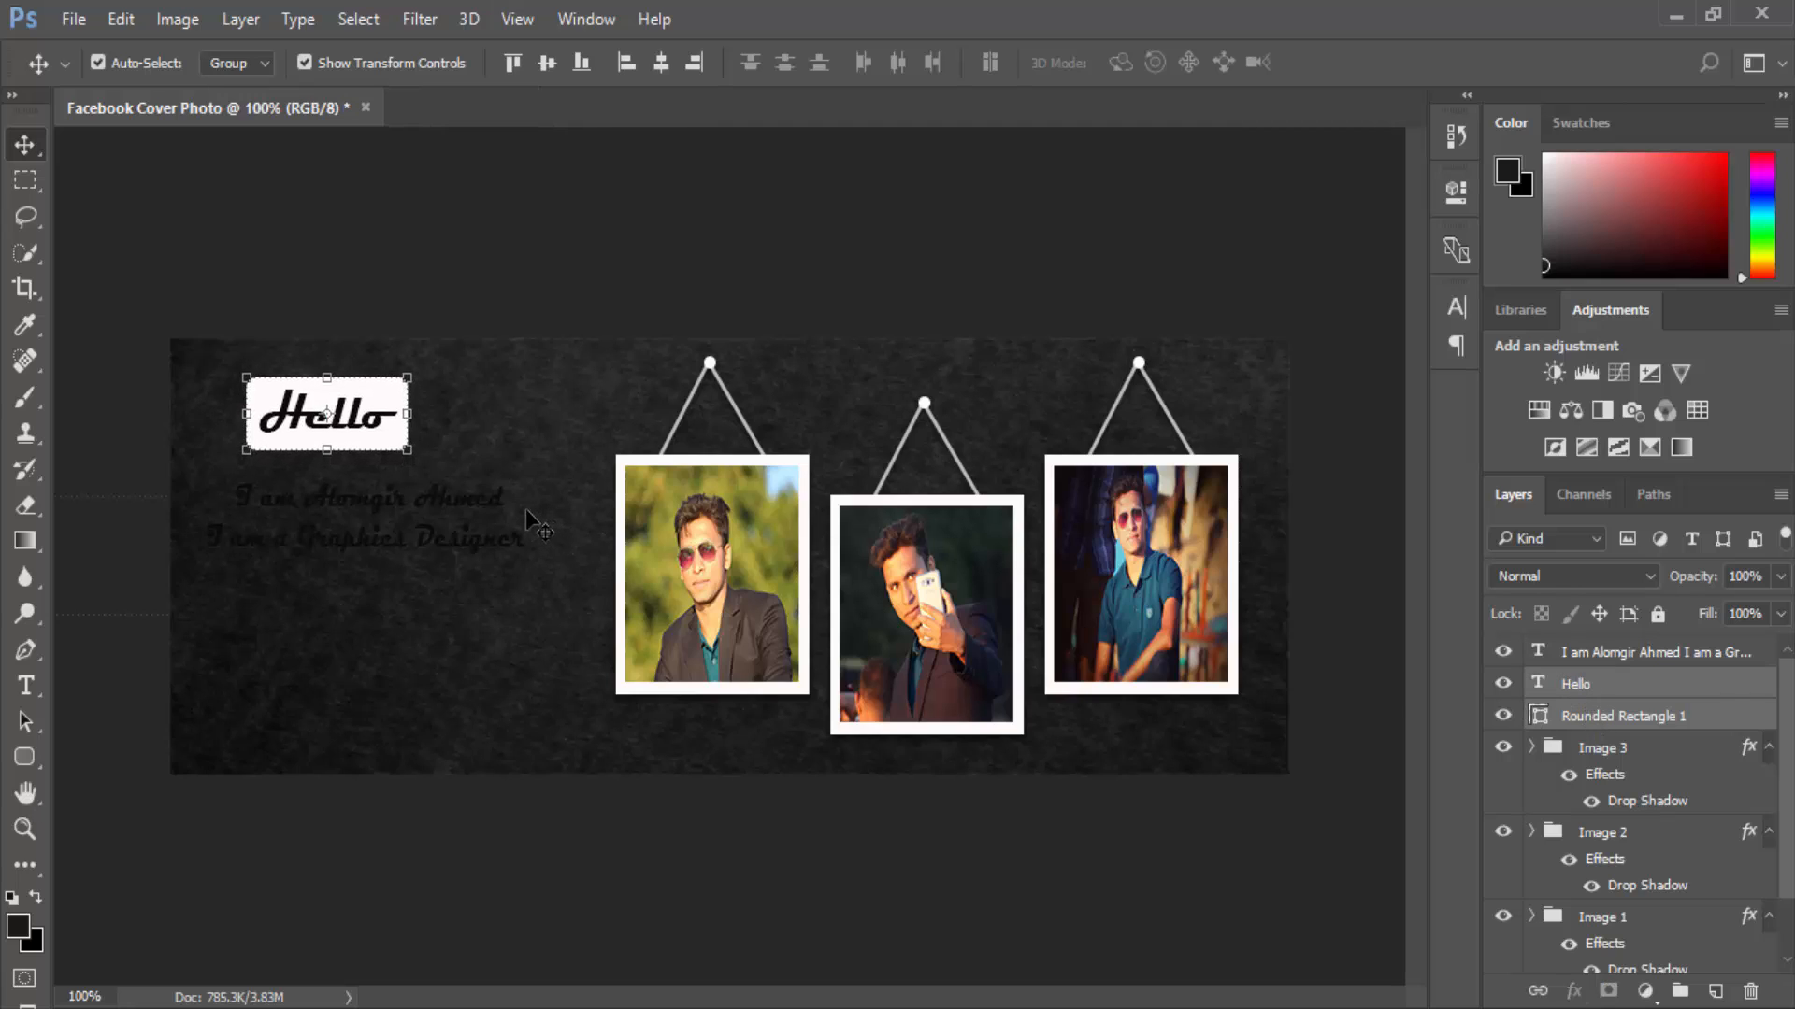
{"action": "key", "text": "Up"}
{"action": "key", "text": "Up"}
{"action": "key", "text": "Up"}
{"action": "key", "text": "Up"}
{"action": "key", "text": "Up"}
{"action": "key", "text": "Up"}
{"action": "key", "text": "Up"}
{"action": "key", "text": "Up"}
{"action": "key", "text": "Up"}
{"action": "key", "text": "Up"}
{"action": "key", "text": "Up"}
{"action": "key", "text": "Up"}
{"action": "key", "text": "Up"}
{"action": "key", "text": "Up"}
{"action": "key", "text": "Up"}
{"action": "key", "text": "Up"}
{"action": "key", "text": "Up"}
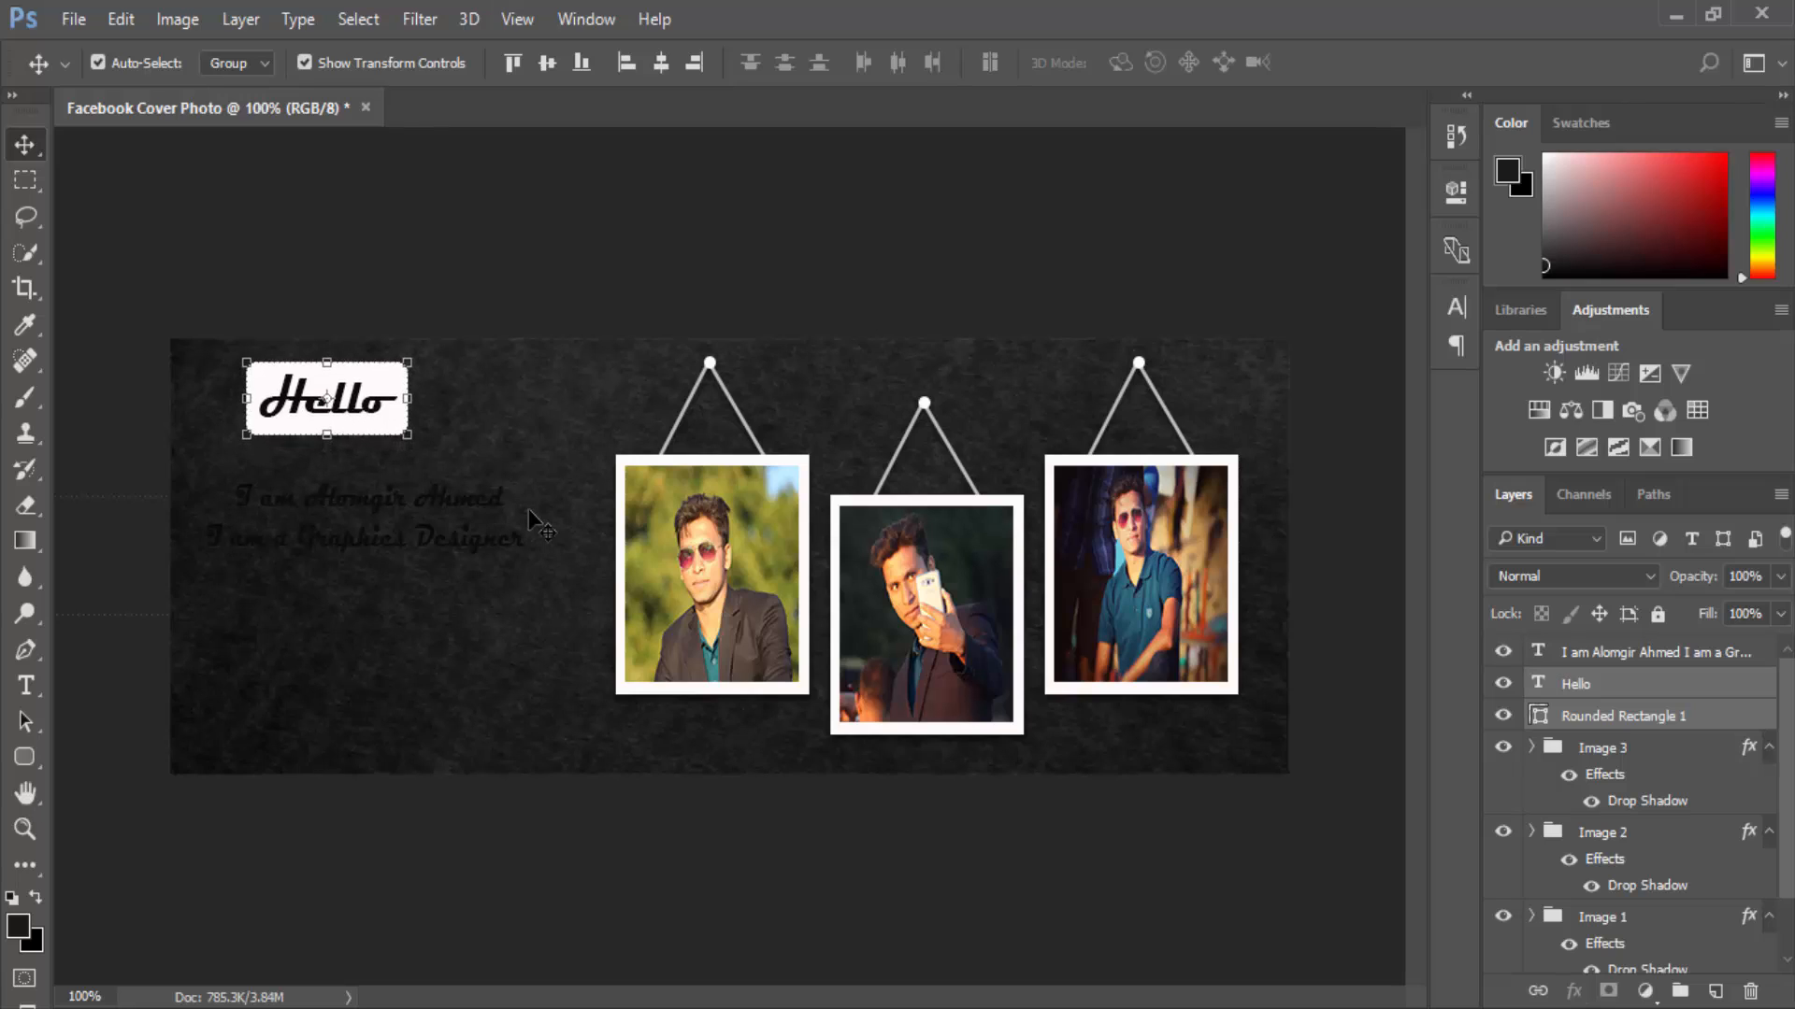
{"action": "key", "text": "Up"}
{"action": "key", "text": "Up"}
{"action": "key", "text": "Up"}
{"action": "key", "text": "Up"}
{"action": "key", "text": "Up"}
{"action": "key", "text": "Up"}
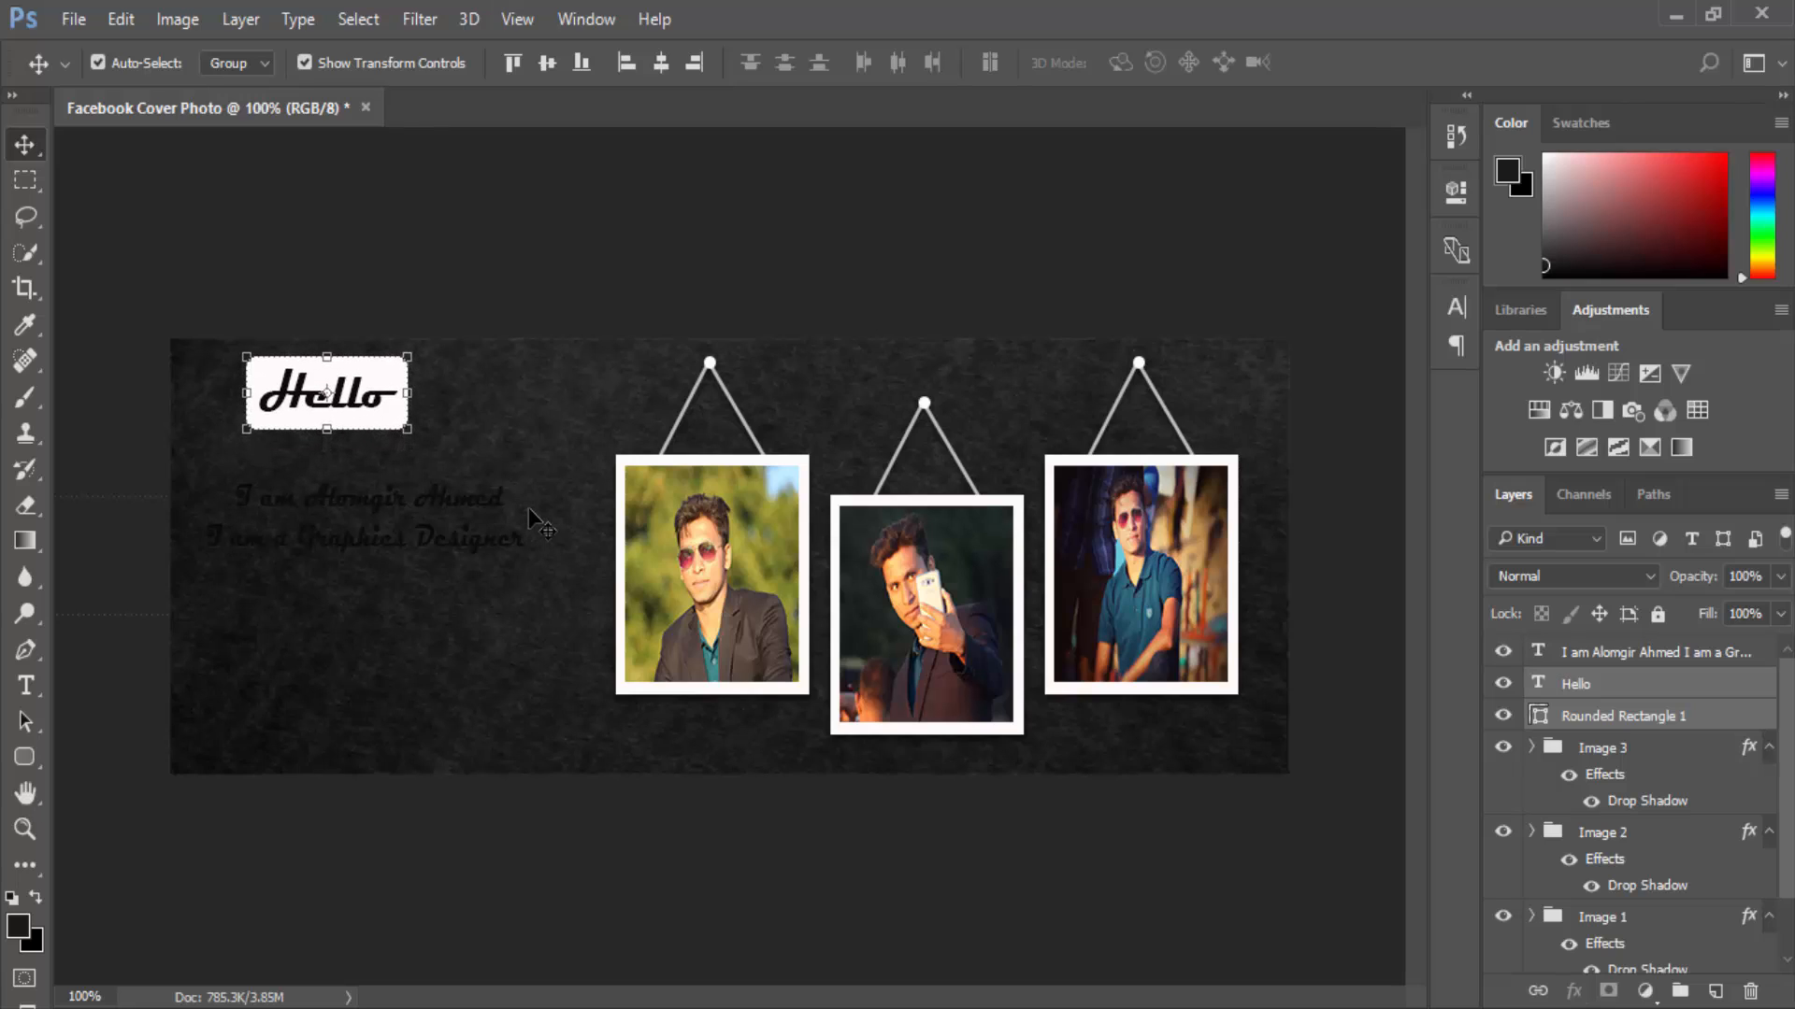
Nudge the two-line name and title text up three steps beneath the Hello box.
{"action": "left_click", "coordinate": [476, 424]}
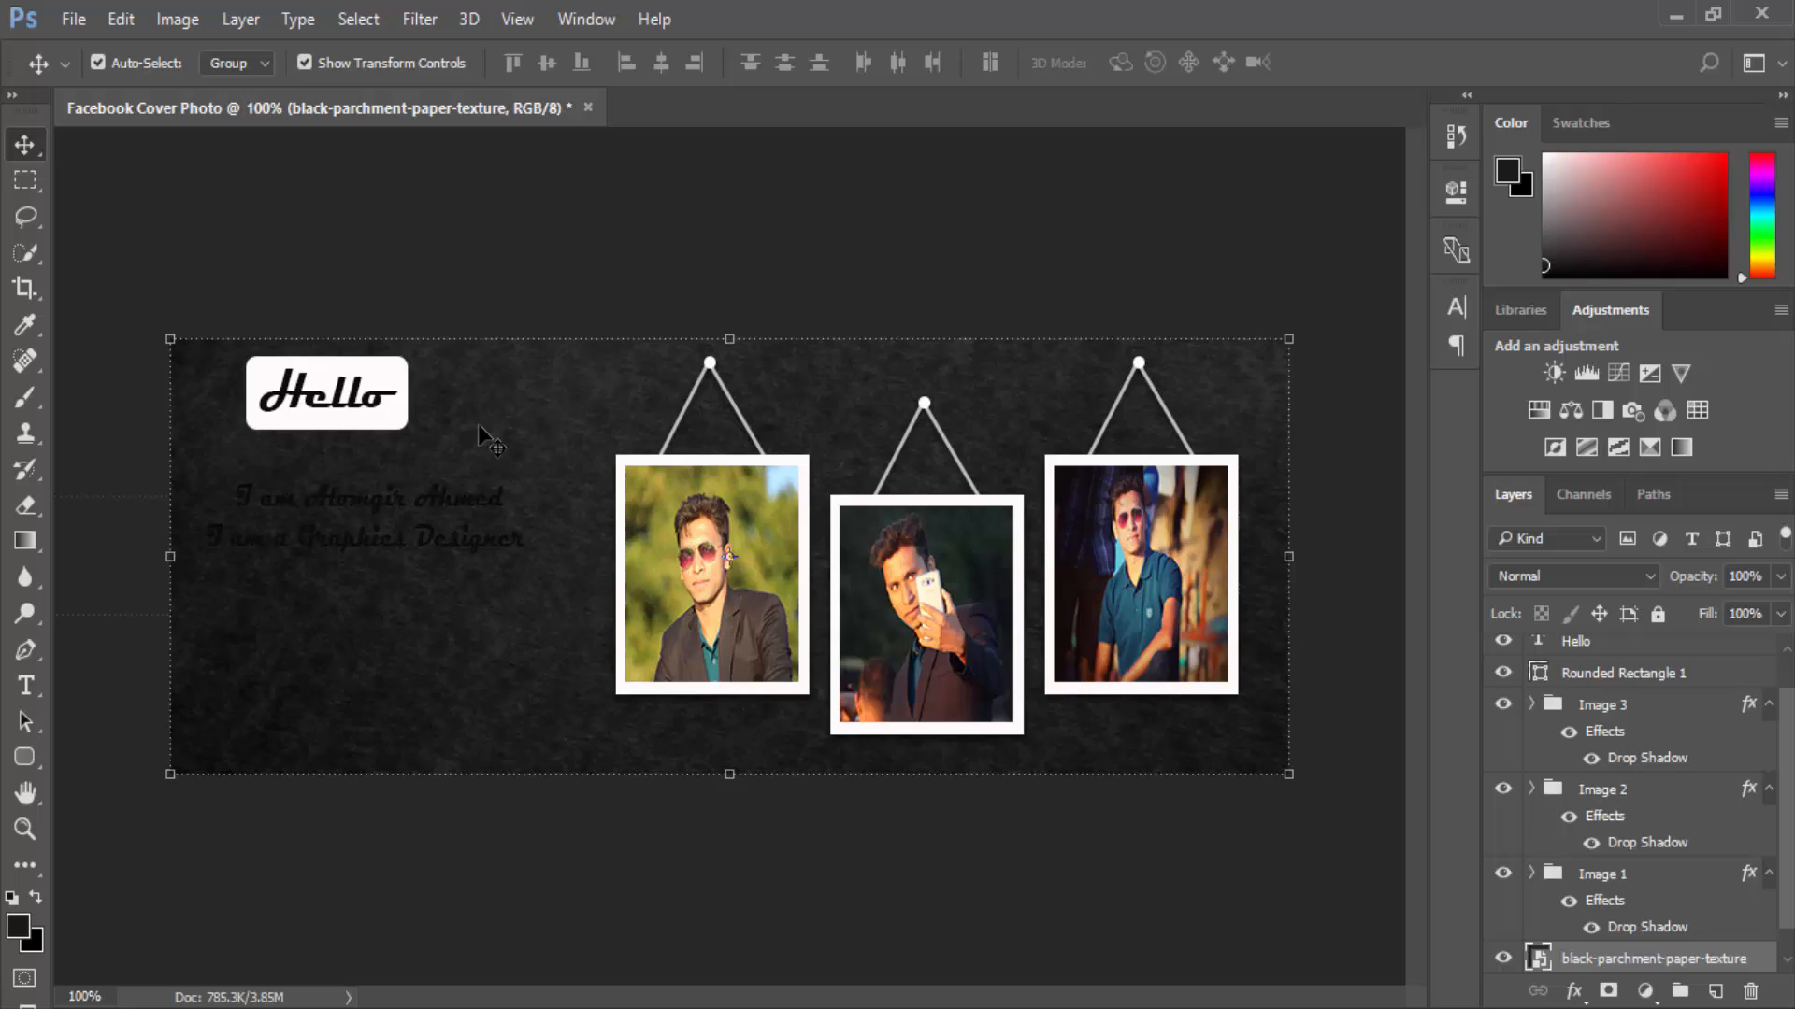
{"action": "left_click", "coordinate": [372, 506]}
{"action": "key", "text": "Up"}
{"action": "key", "text": "Up"}
{"action": "key", "text": "Up"}
{"action": "key", "text": "Up"}
{"action": "key", "text": "Up"}
{"action": "key", "text": "Up"}
{"action": "key", "text": "Up"}
{"action": "key", "text": "Up"}
{"action": "key", "text": "Up"}
{"action": "key", "text": "Up"}
{"action": "key", "text": "Up"}
{"action": "key", "text": "Up"}
{"action": "key", "text": "Up"}
{"action": "key", "text": "Up"}
{"action": "key", "text": "Up"}
{"action": "key", "text": "Up"}
{"action": "key", "text": "Up"}
{"action": "key", "text": "Up"}
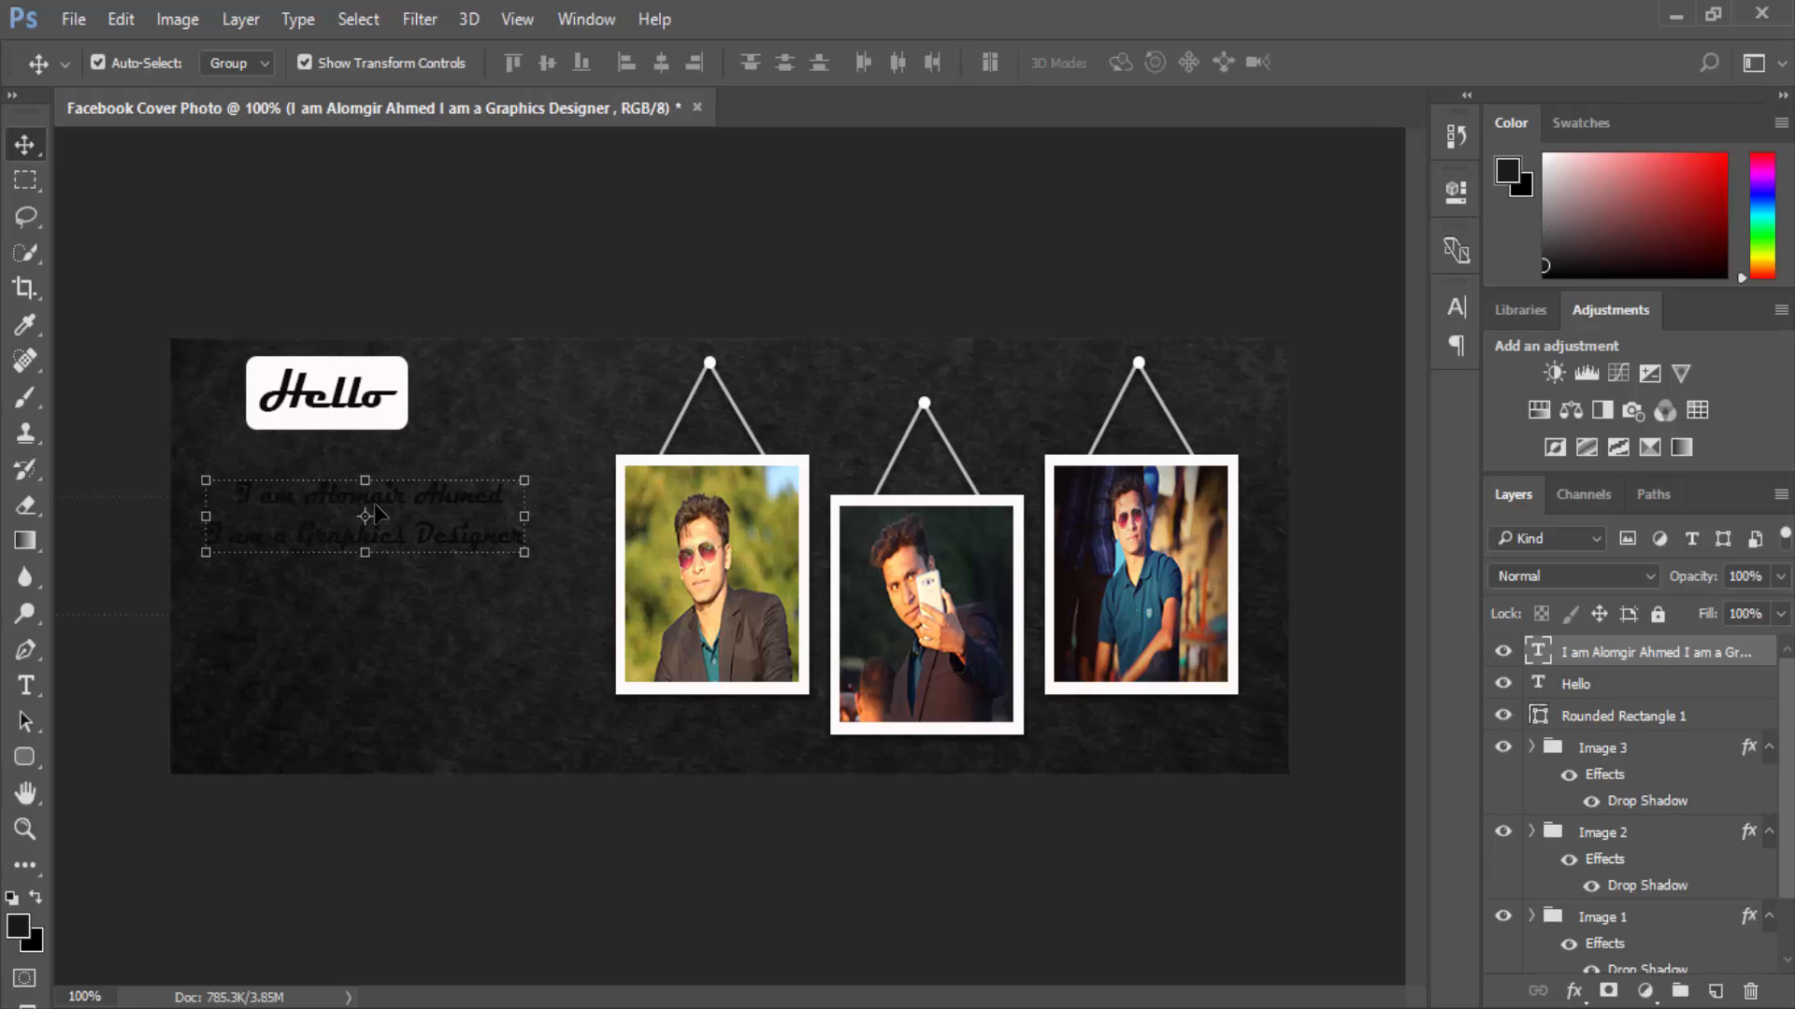
{"action": "key", "text": "Up"}
{"action": "key", "text": "Up"}
{"action": "key", "text": "Up"}
{"action": "key", "text": "Up"}
{"action": "key", "text": "Up"}
{"action": "key", "text": "Up"}
{"action": "key", "text": "Up"}
{"action": "key", "text": "Up"}
{"action": "key", "text": "Up"}
{"action": "key", "text": "Up"}
{"action": "key", "text": "Up"}
{"action": "key", "text": "Up"}
{"action": "key", "text": "Up"}
{"action": "key", "text": "Up"}
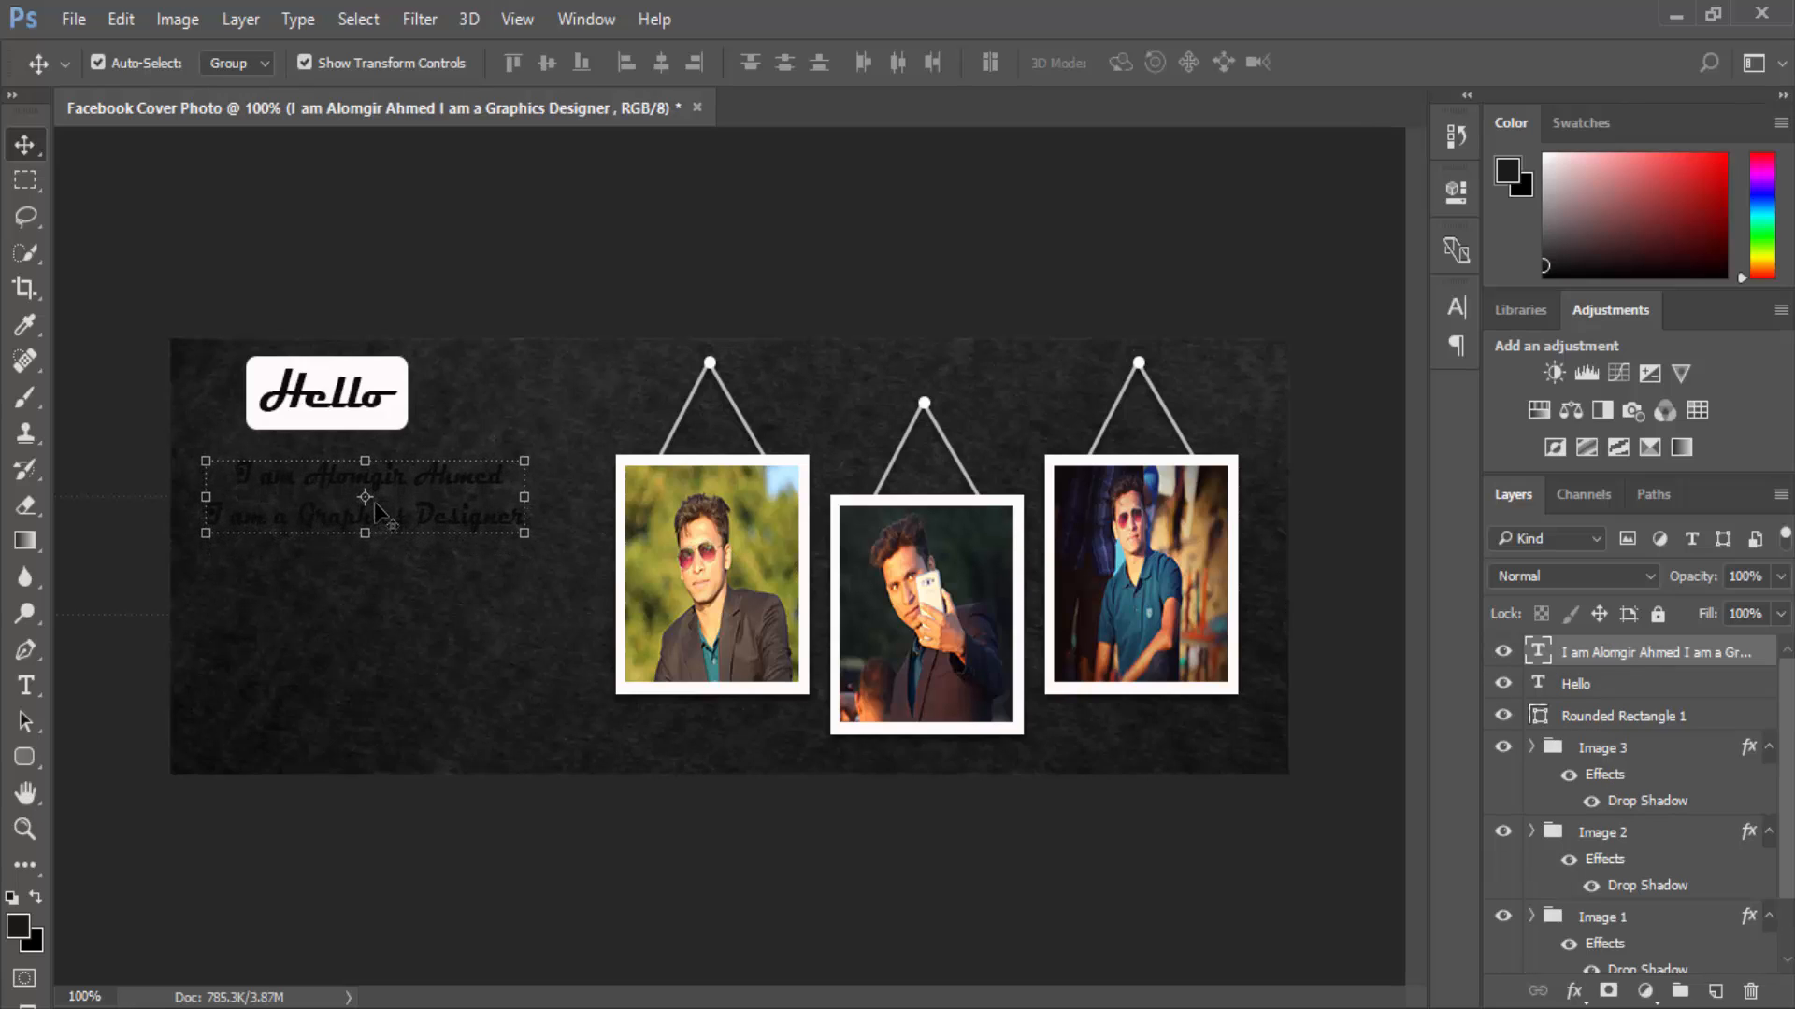
{"action": "key", "text": "Up"}
{"action": "key", "text": "Up"}
{"action": "key", "text": "Up"}
{"action": "key", "text": "Up"}
{"action": "key", "text": "Up"}
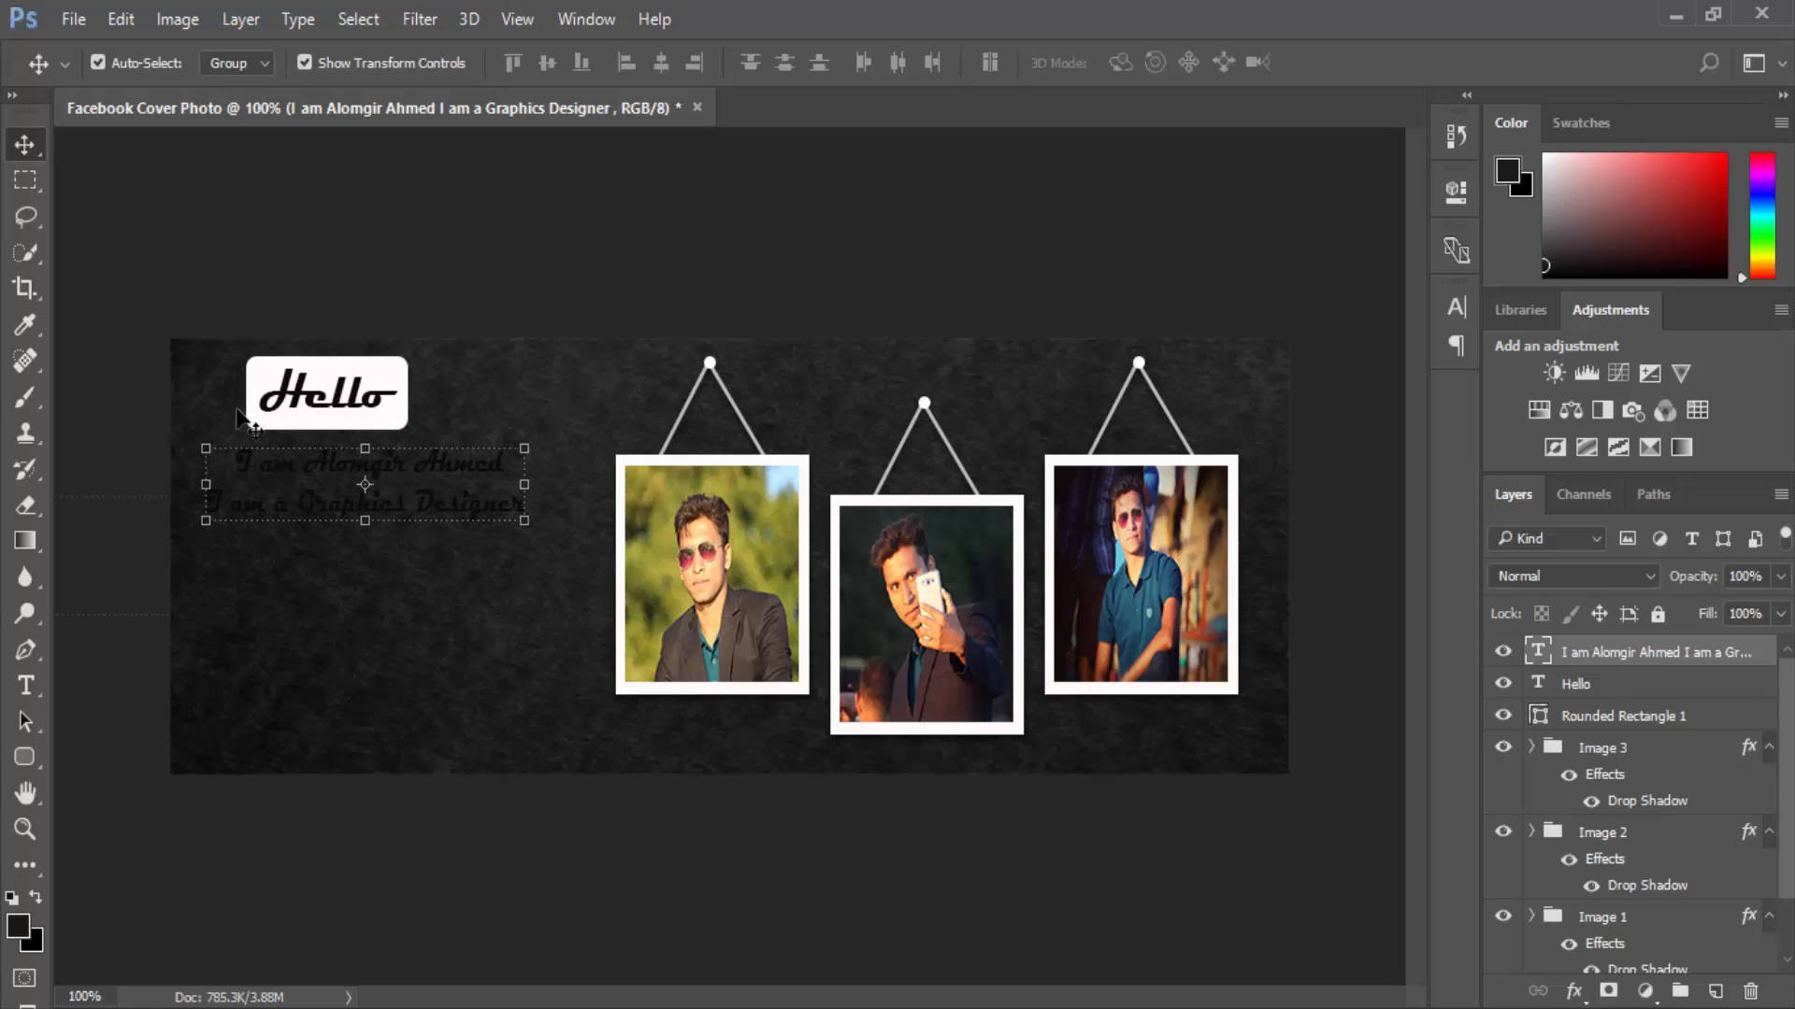
Set the type colour to white (f4f4f4).
{"action": "left_click", "coordinate": [27, 685]}
{"action": "left_click", "coordinate": [916, 62]}
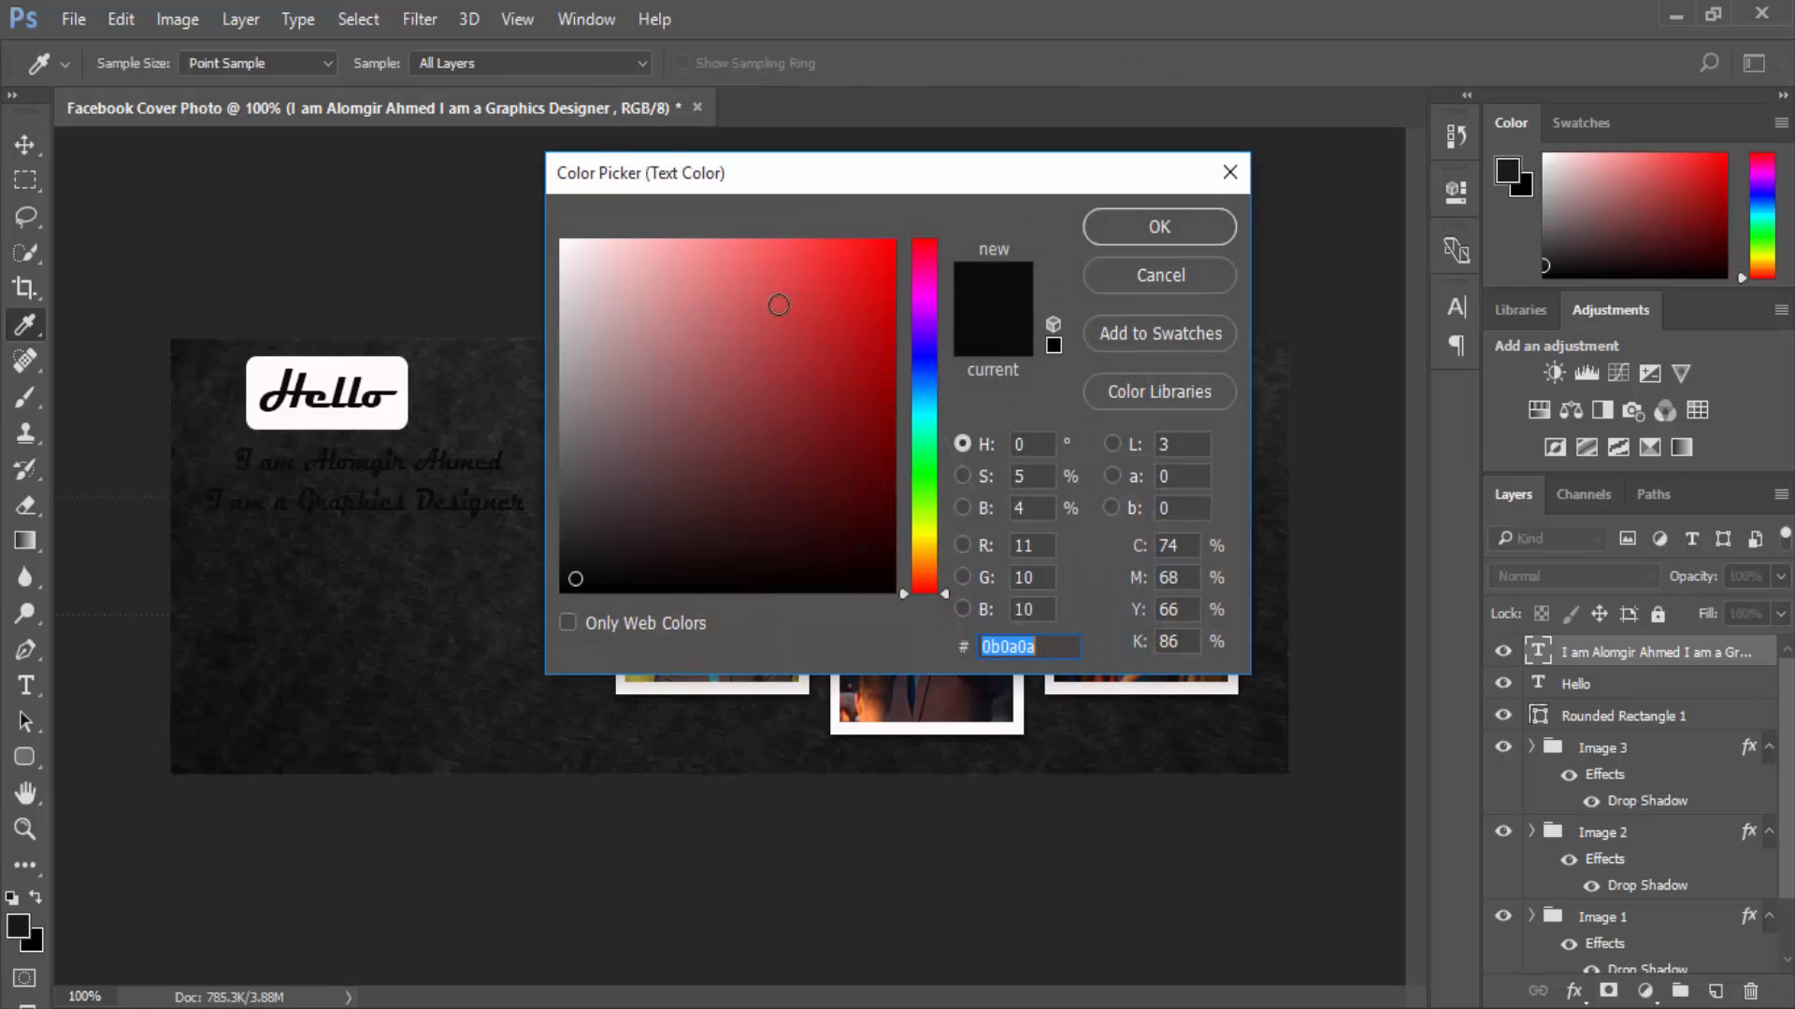
{"action": "left_click_drag", "start_coordinate": [570, 294], "coordinate": [562, 254]}
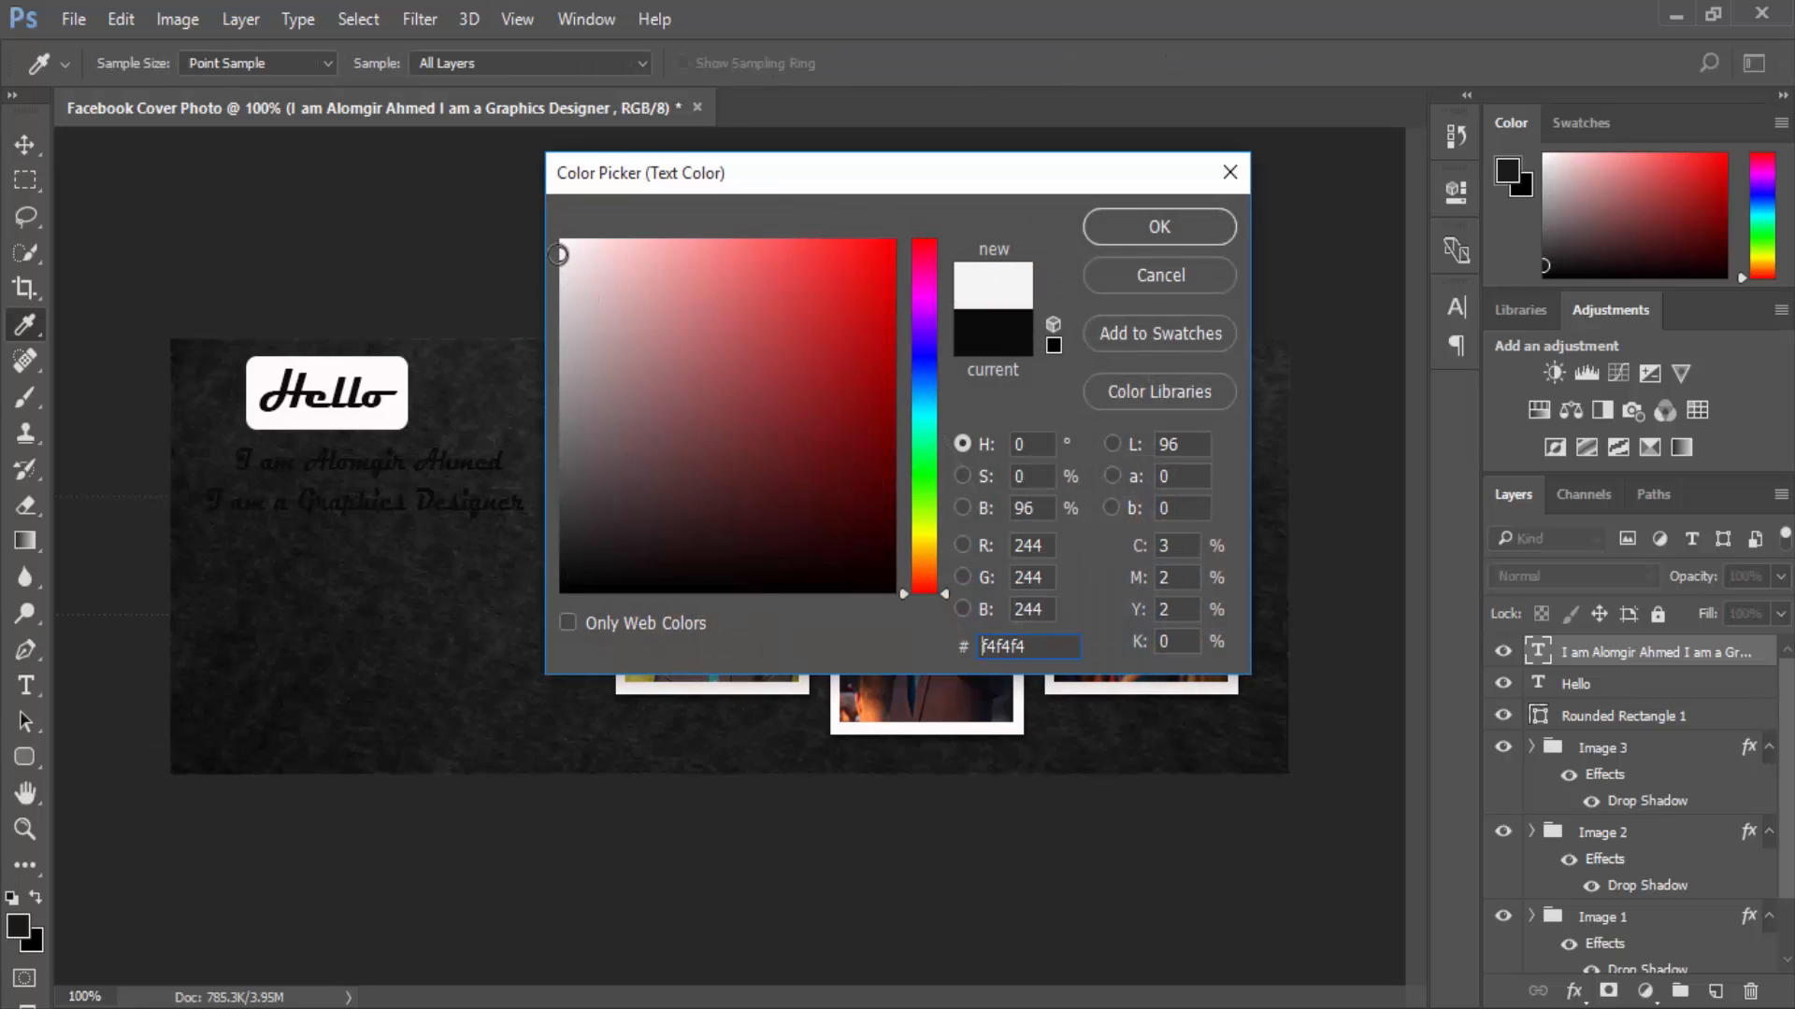
{"action": "left_click", "coordinate": [1148, 228]}
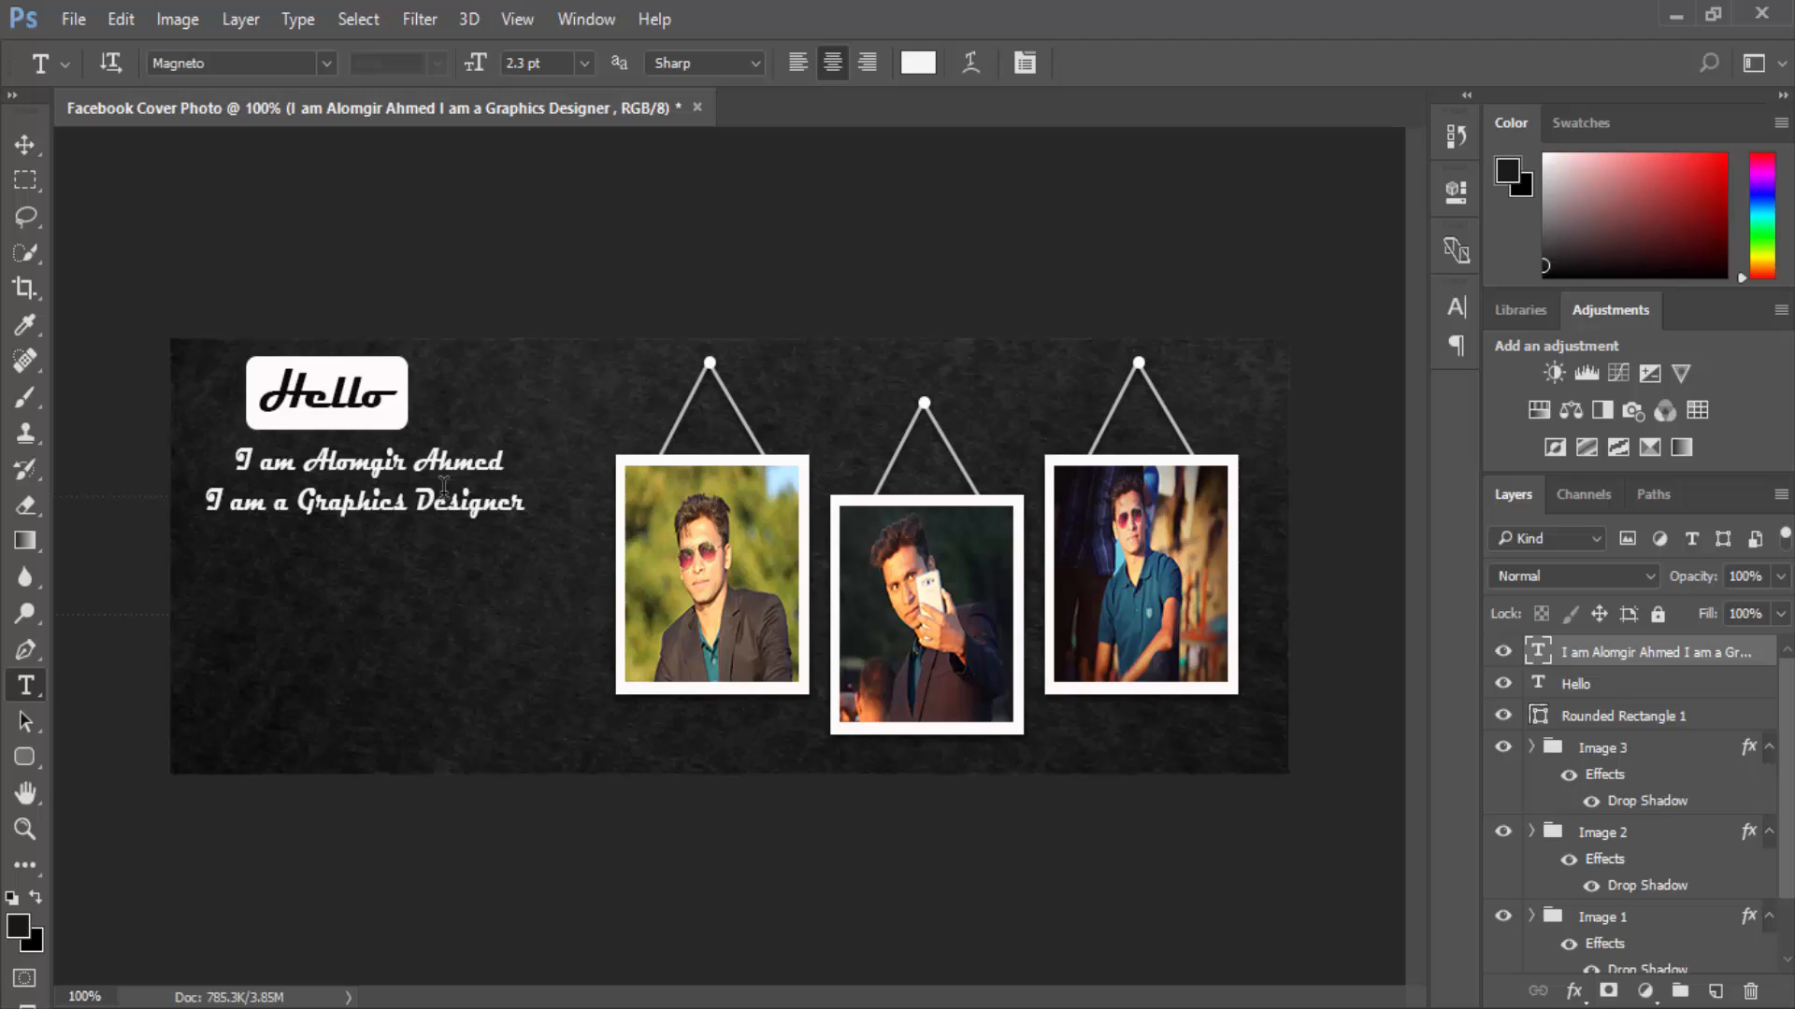
Set both lines of name and title text to 4 pt.
{"action": "left_click", "coordinate": [229, 458]}
{"action": "left_click_drag", "start_coordinate": [229, 458], "coordinate": [535, 559]}
{"action": "left_click", "coordinate": [584, 63]}
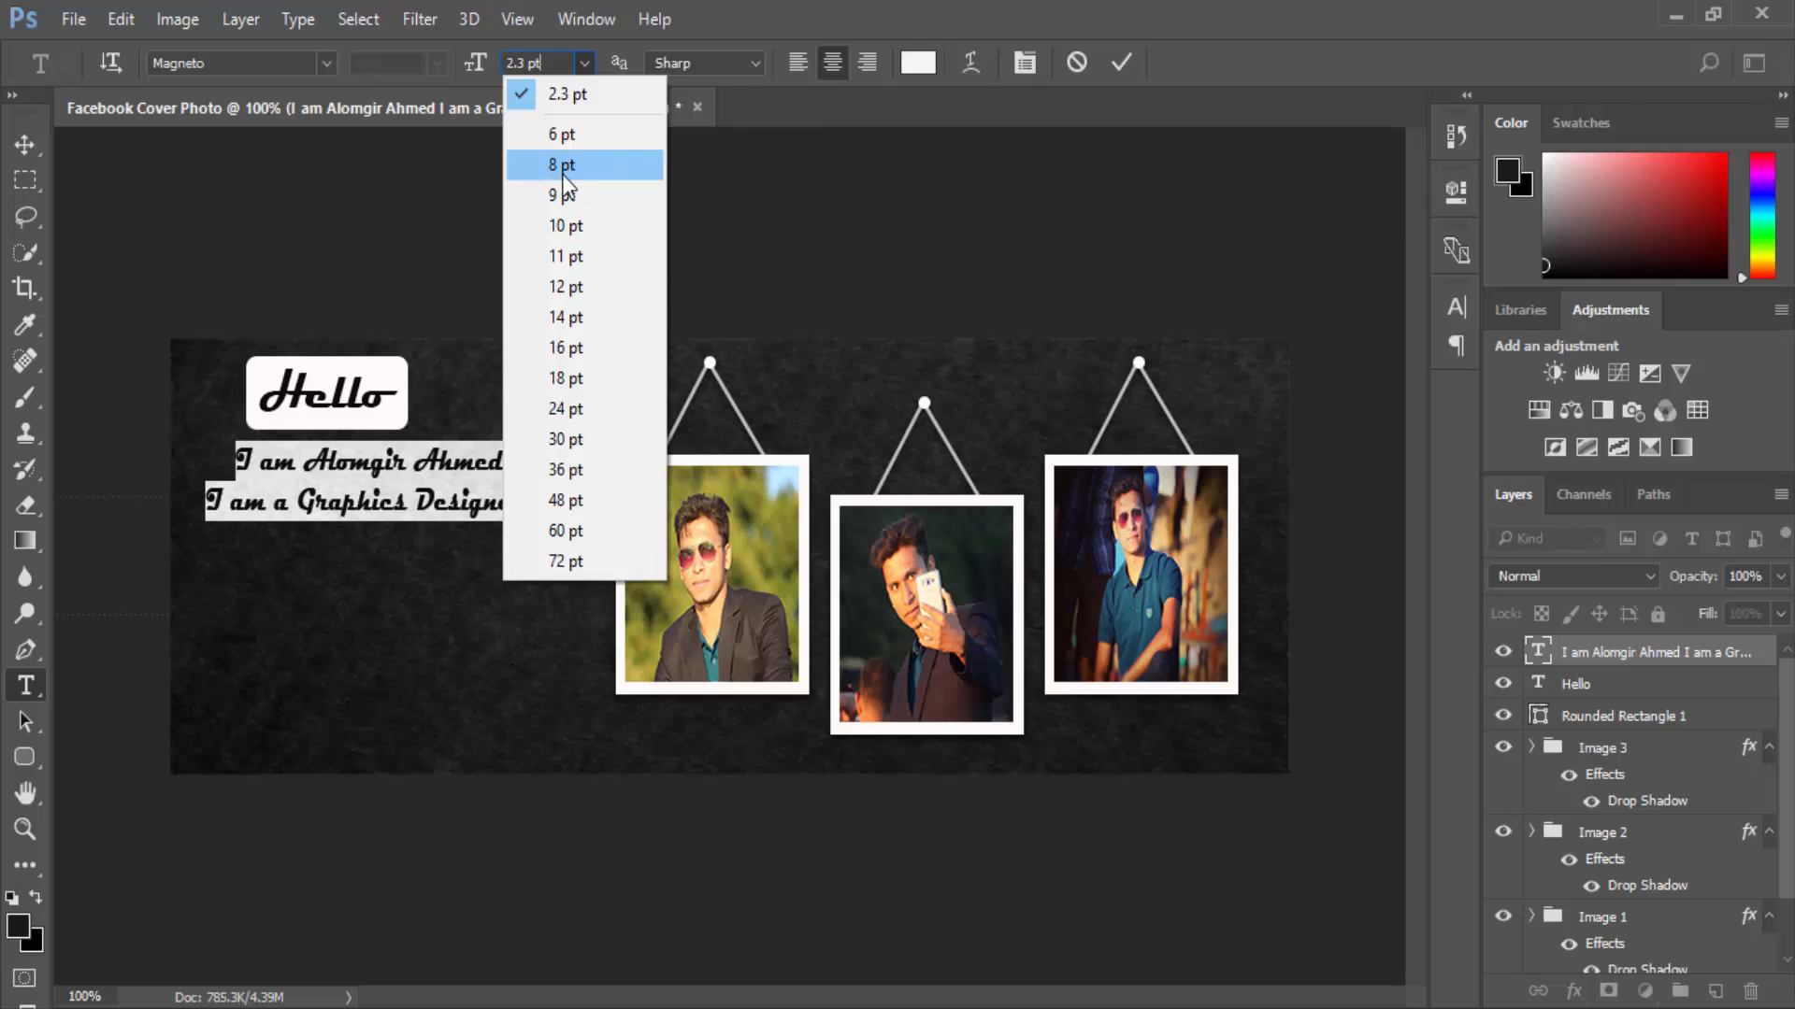
{"action": "left_click", "coordinate": [558, 138]}
{"action": "left_click", "coordinate": [584, 63]}
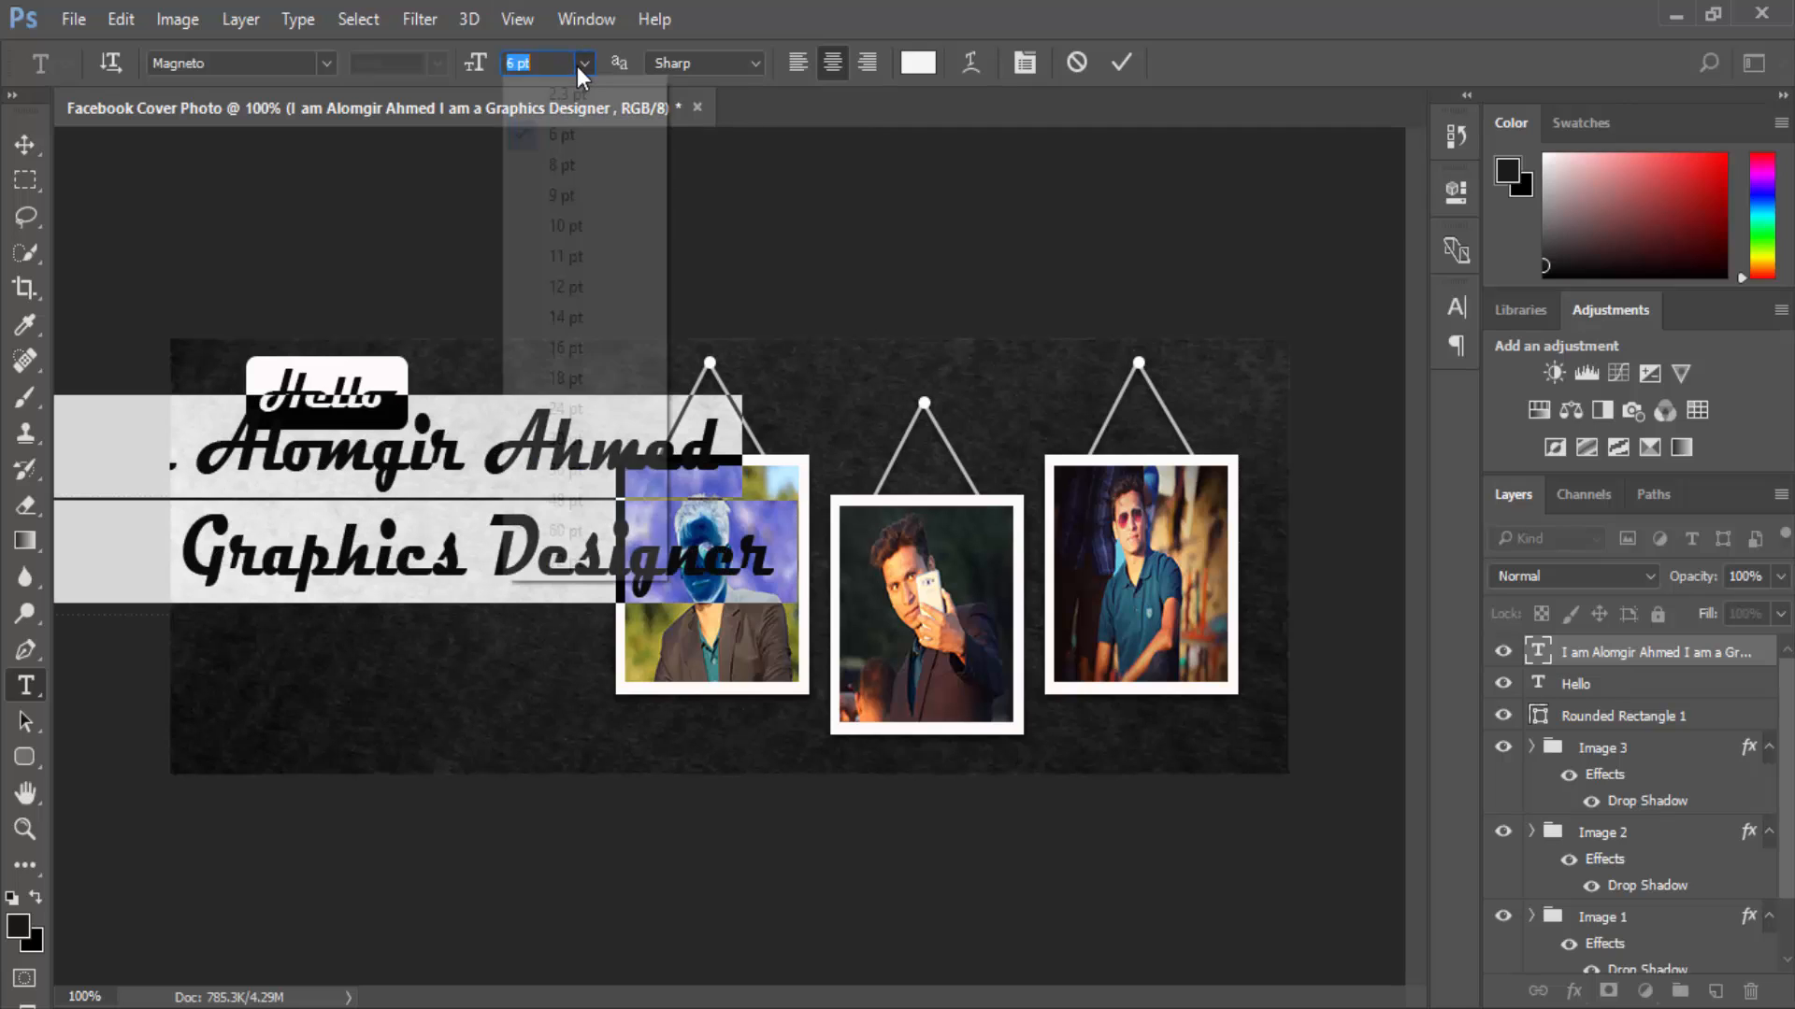
{"action": "left_click", "coordinate": [564, 166]}
{"action": "left_click", "coordinate": [578, 64]}
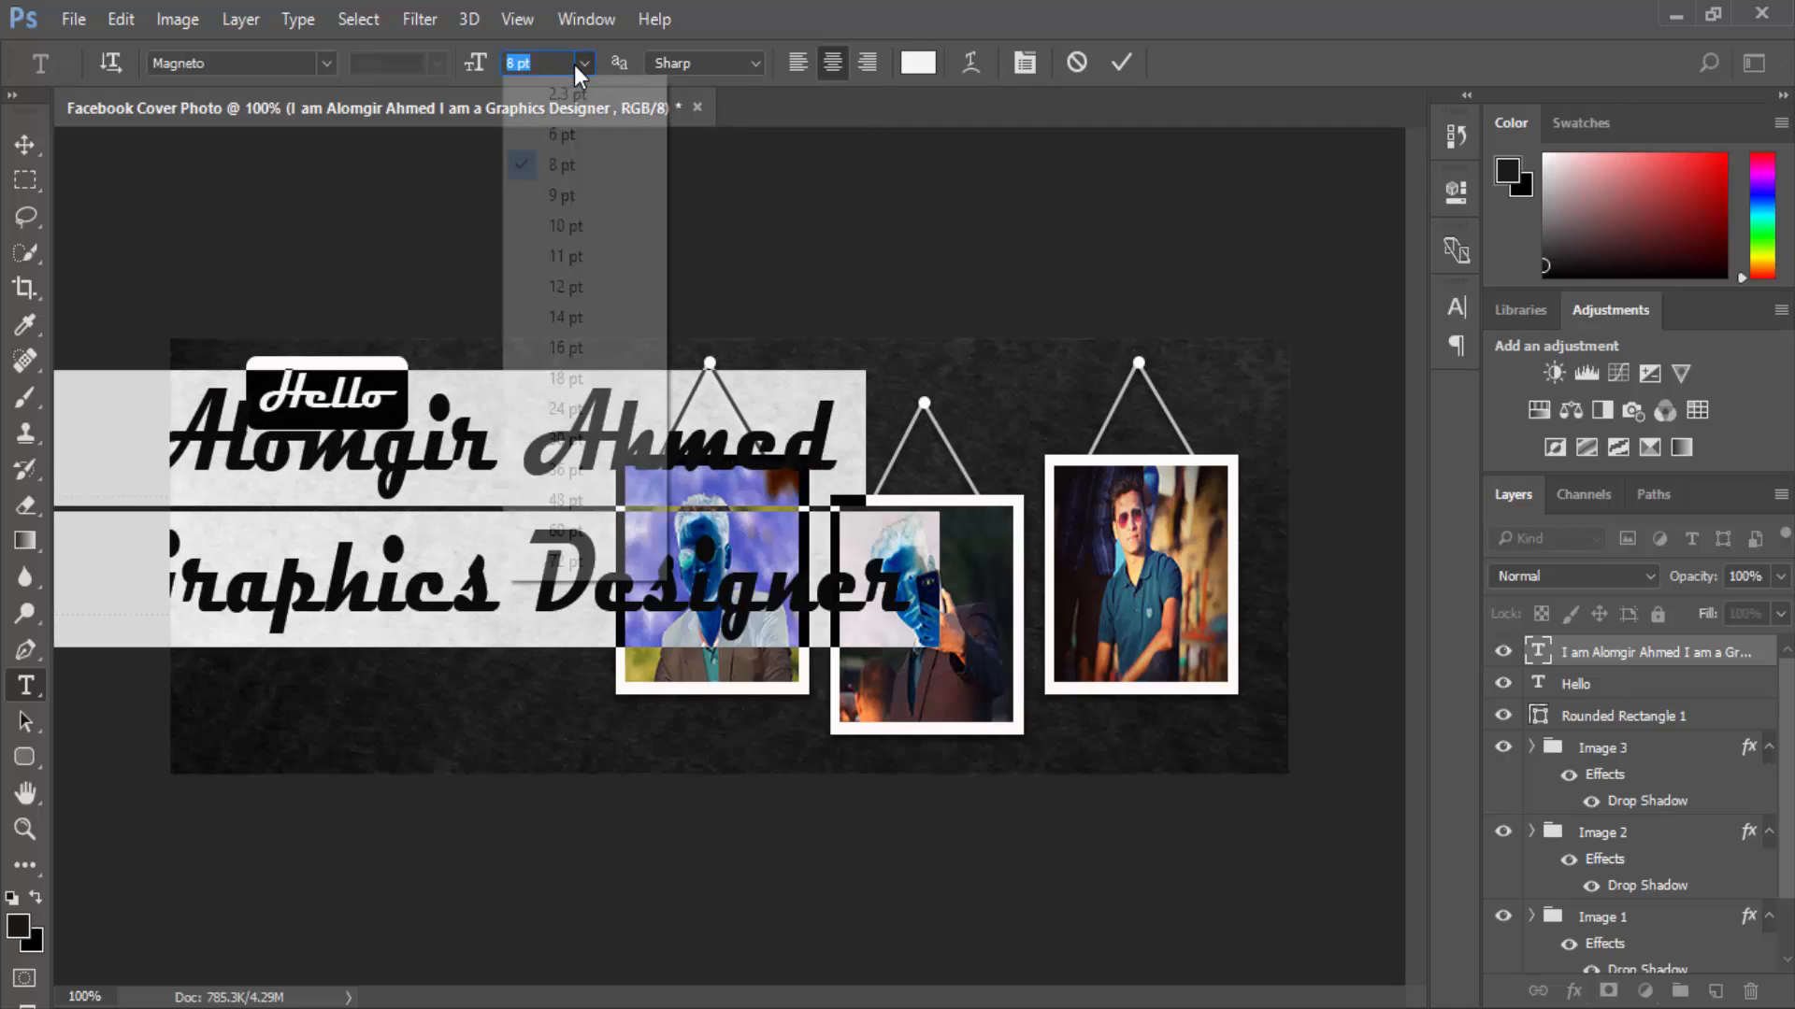
{"action": "left_click", "coordinate": [567, 137]}
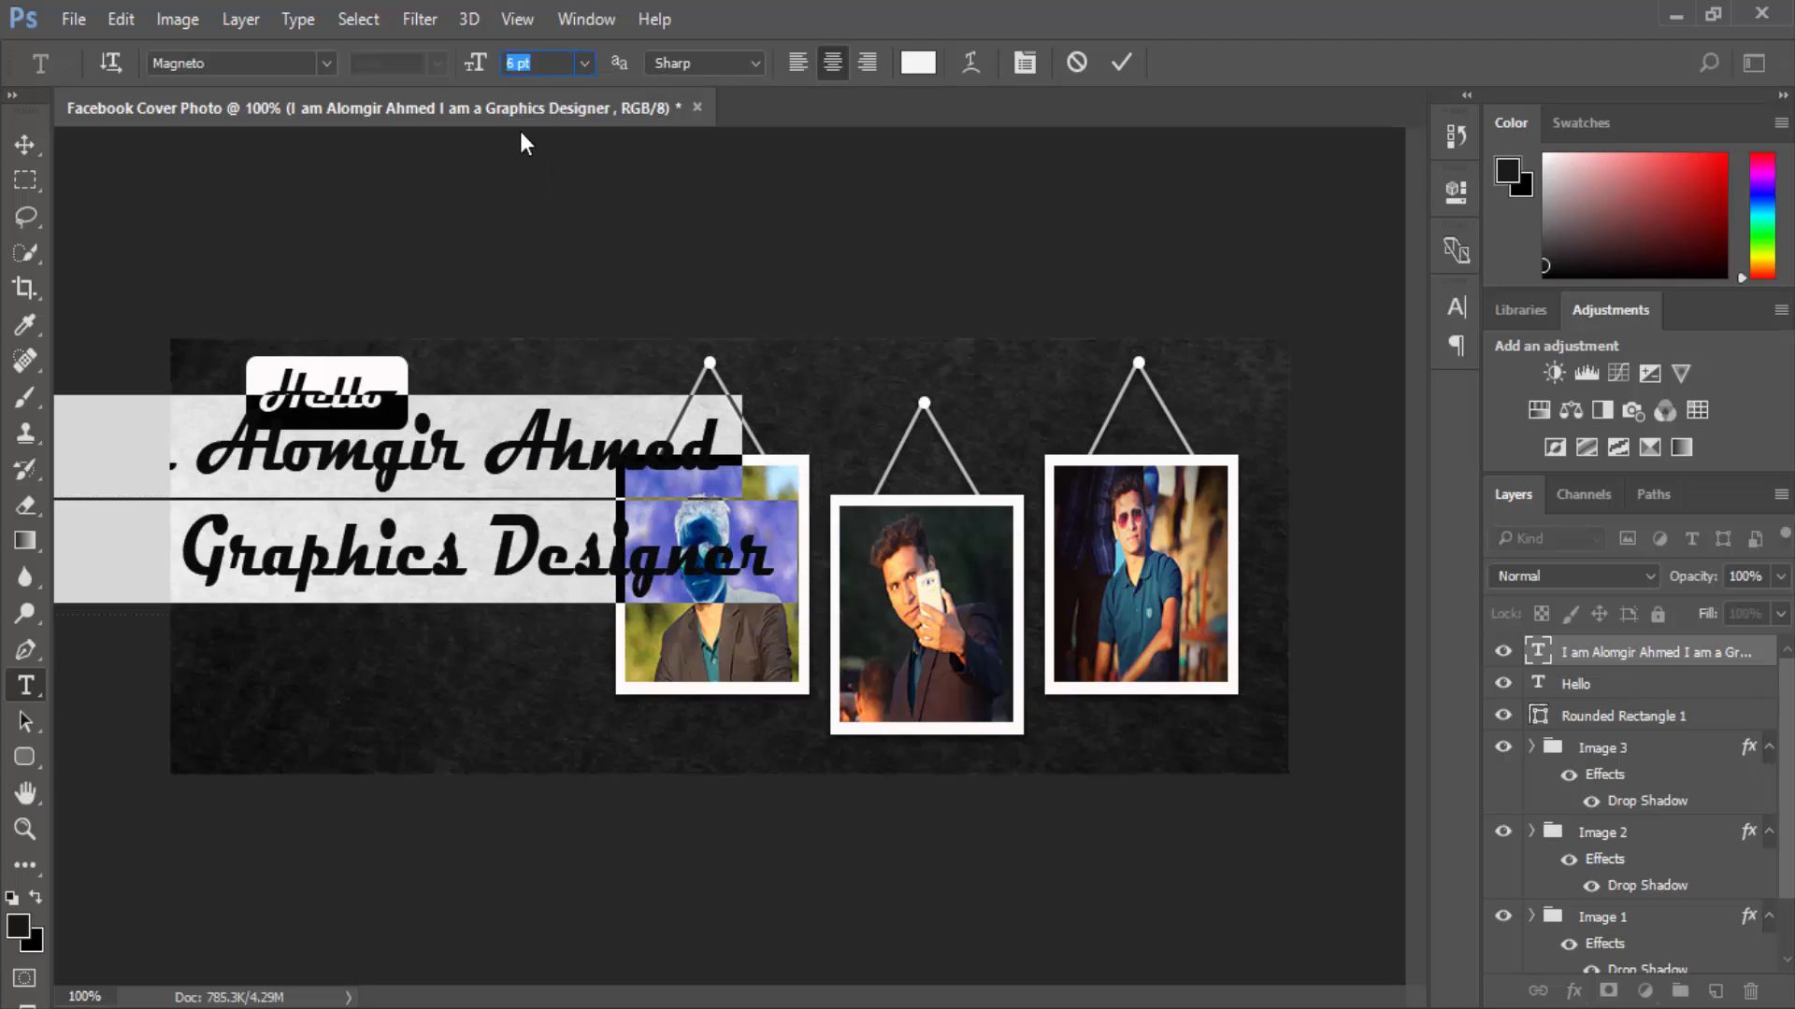
{"action": "left_click_drag", "start_coordinate": [520, 63], "coordinate": [482, 62]}
{"action": "type", "text": "4"}
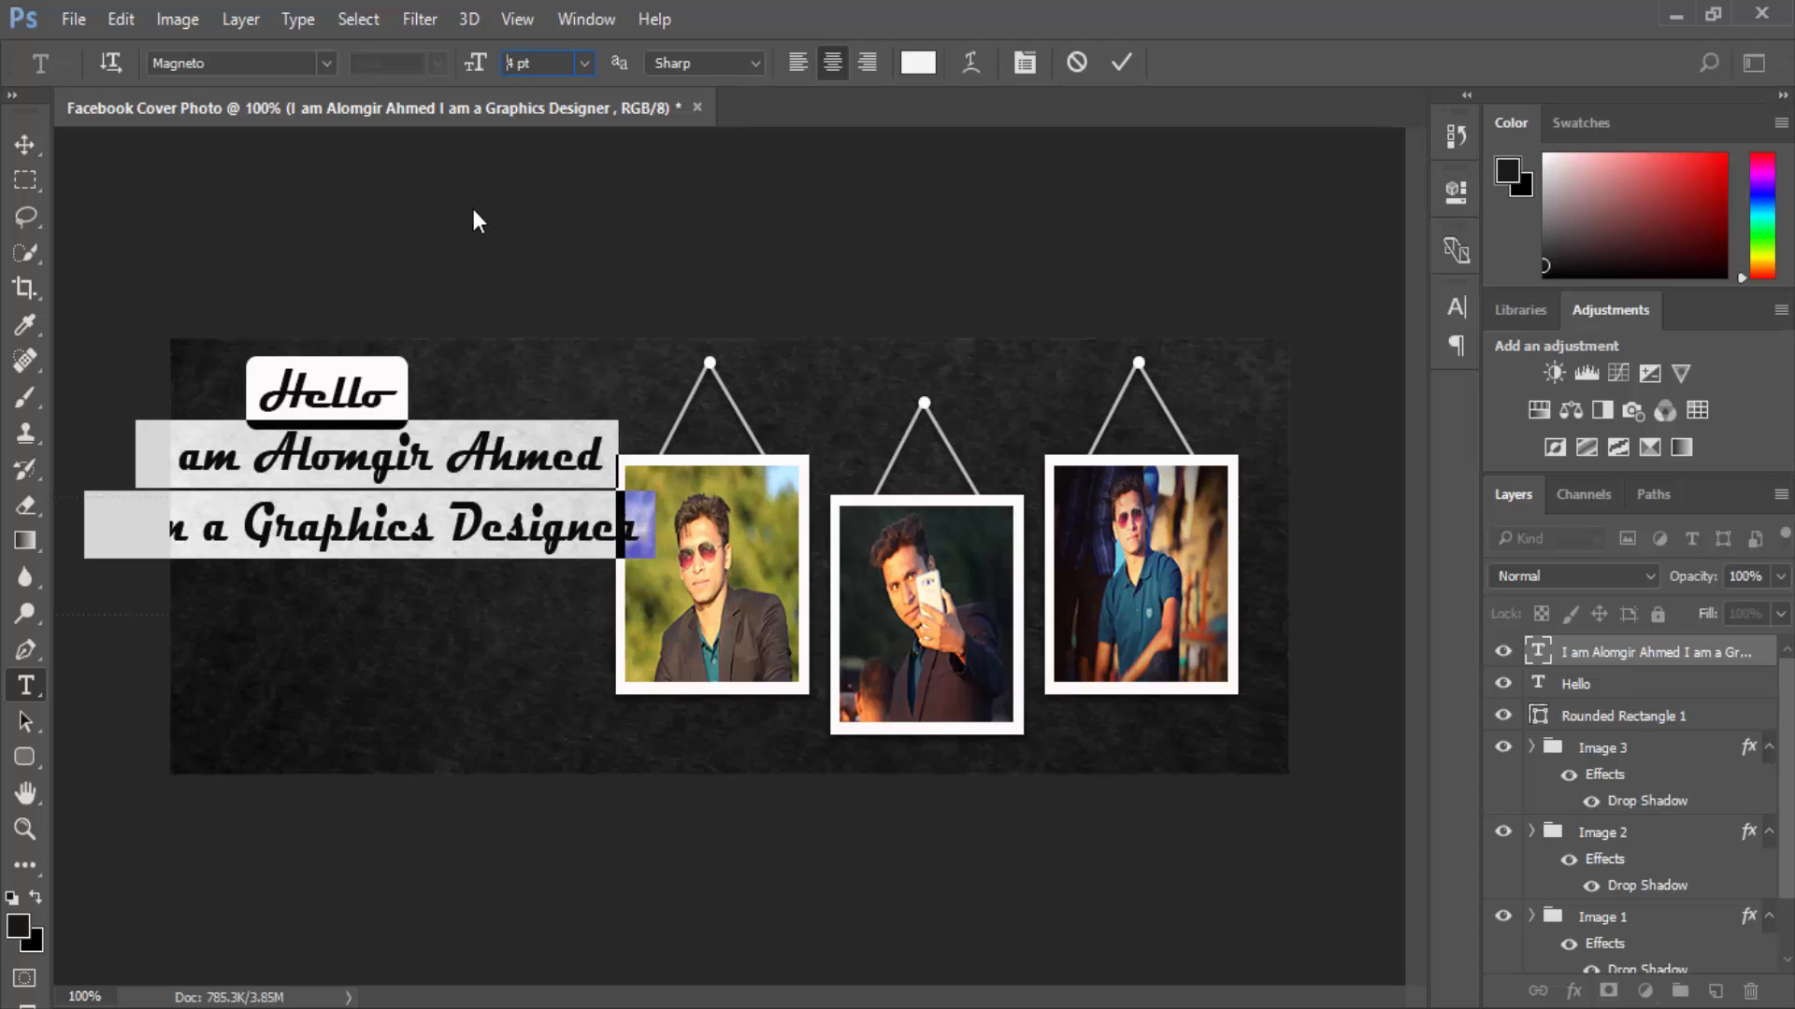
{"action": "left_click", "coordinate": [477, 221]}
Narrow the name and title text to about 70% width and recentre it under the Hello box.
{"action": "left_click", "coordinate": [26, 145]}
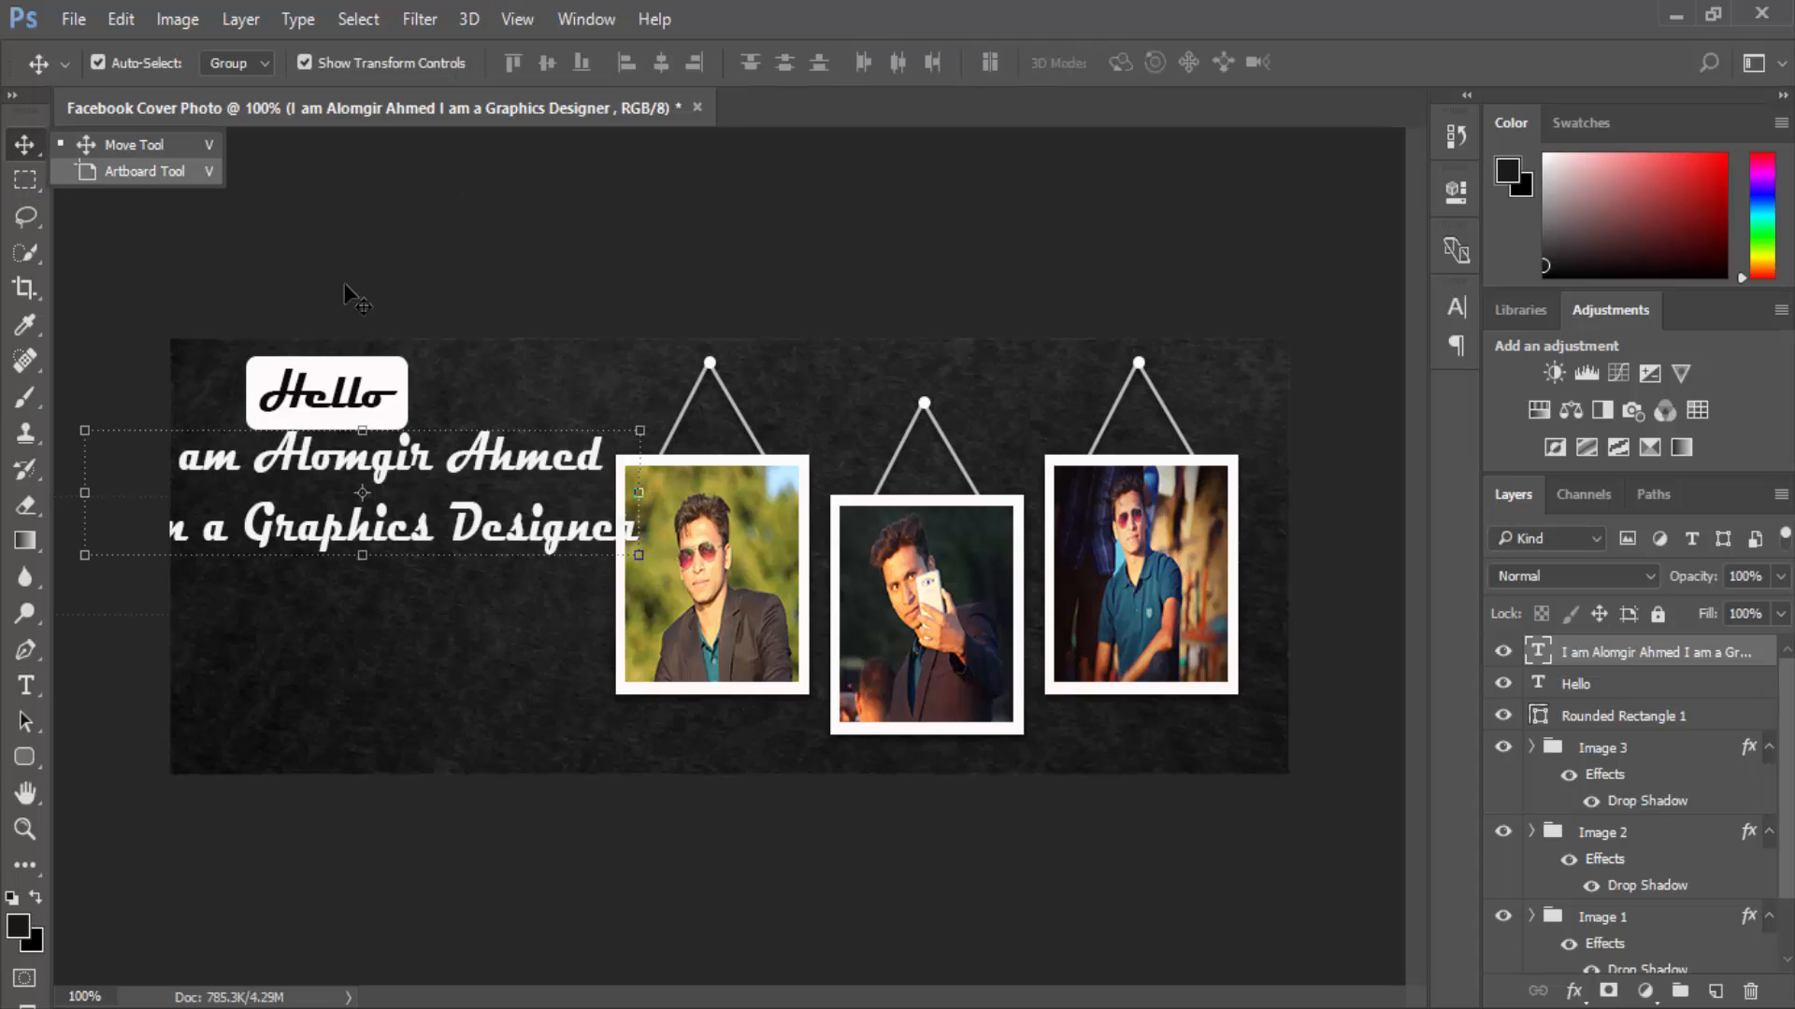
{"action": "left_click_drag", "start_coordinate": [605, 427], "coordinate": [529, 474]}
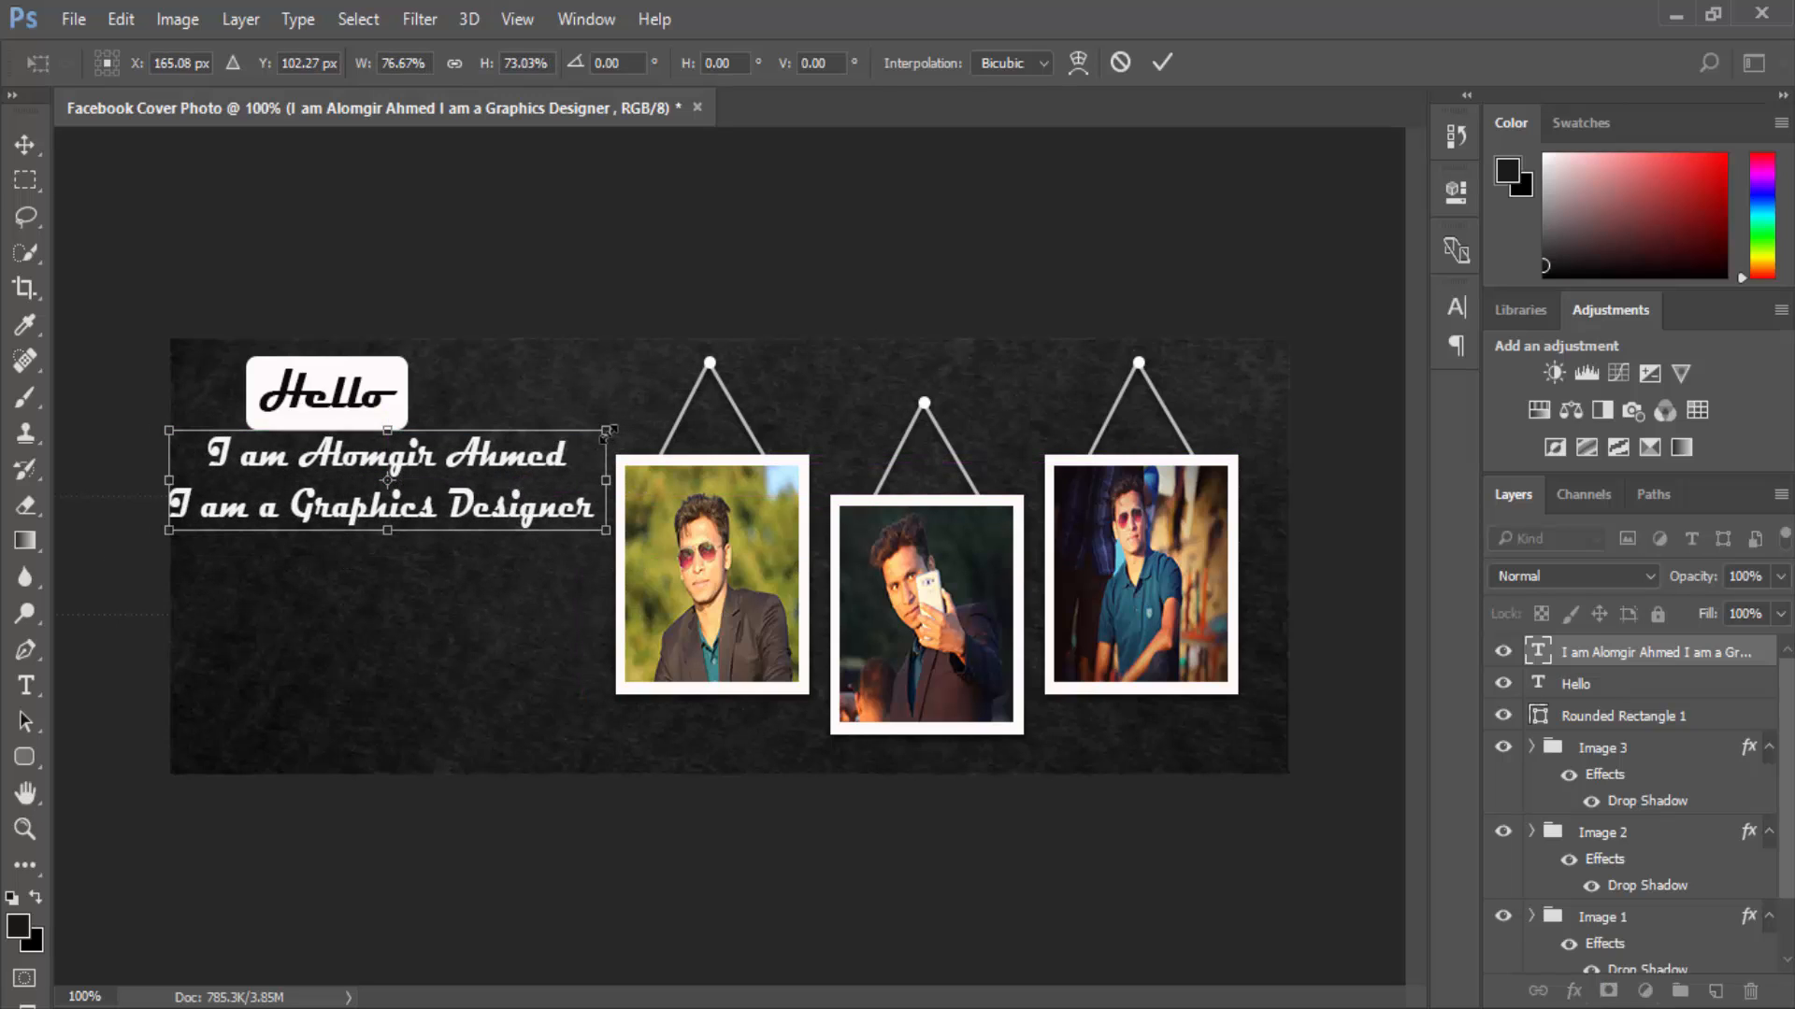
{"action": "left_click_drag", "start_coordinate": [609, 432], "coordinate": [566, 436]}
{"action": "mouse_move", "coordinate": [477, 482]}
{"action": "left_mouse_down"}
{"action": "mouse_move", "coordinate": [497, 481]}
{"action": "mouse_move", "coordinate": [478, 492]}
{"action": "left_mouse_up"}
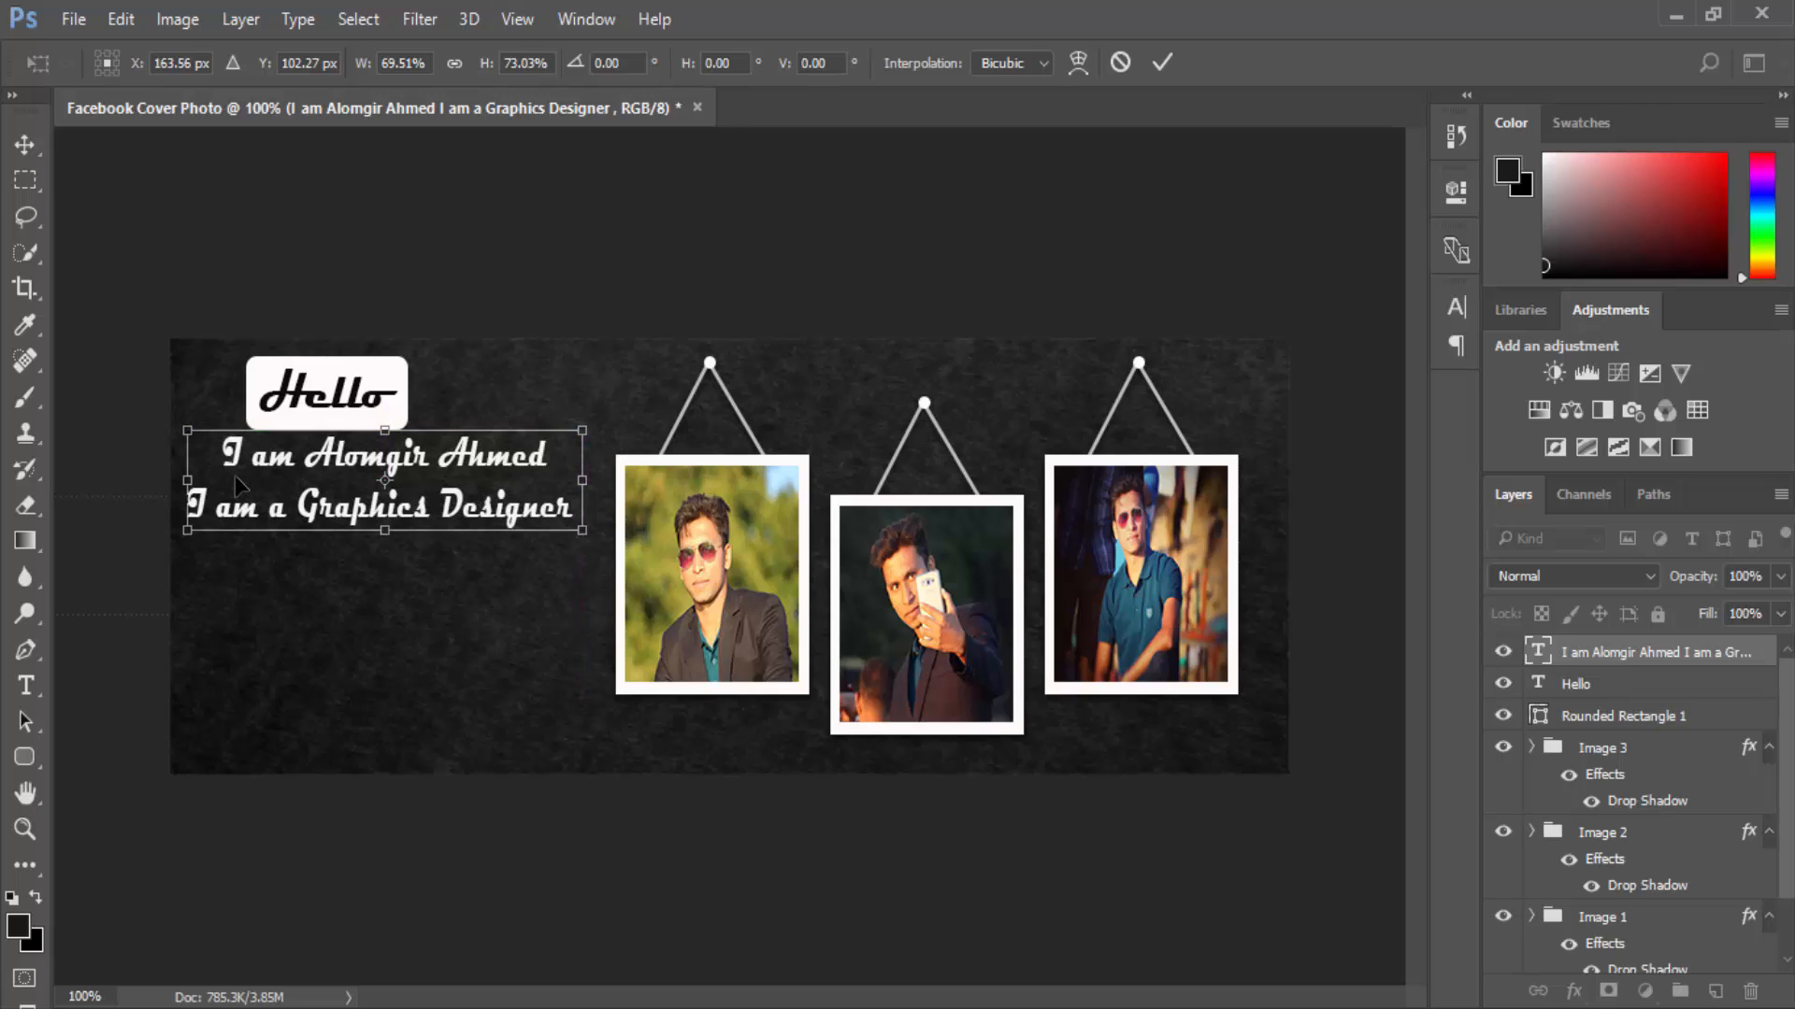
{"action": "left_click", "coordinate": [26, 144]}
{"action": "left_click", "coordinate": [810, 403]}
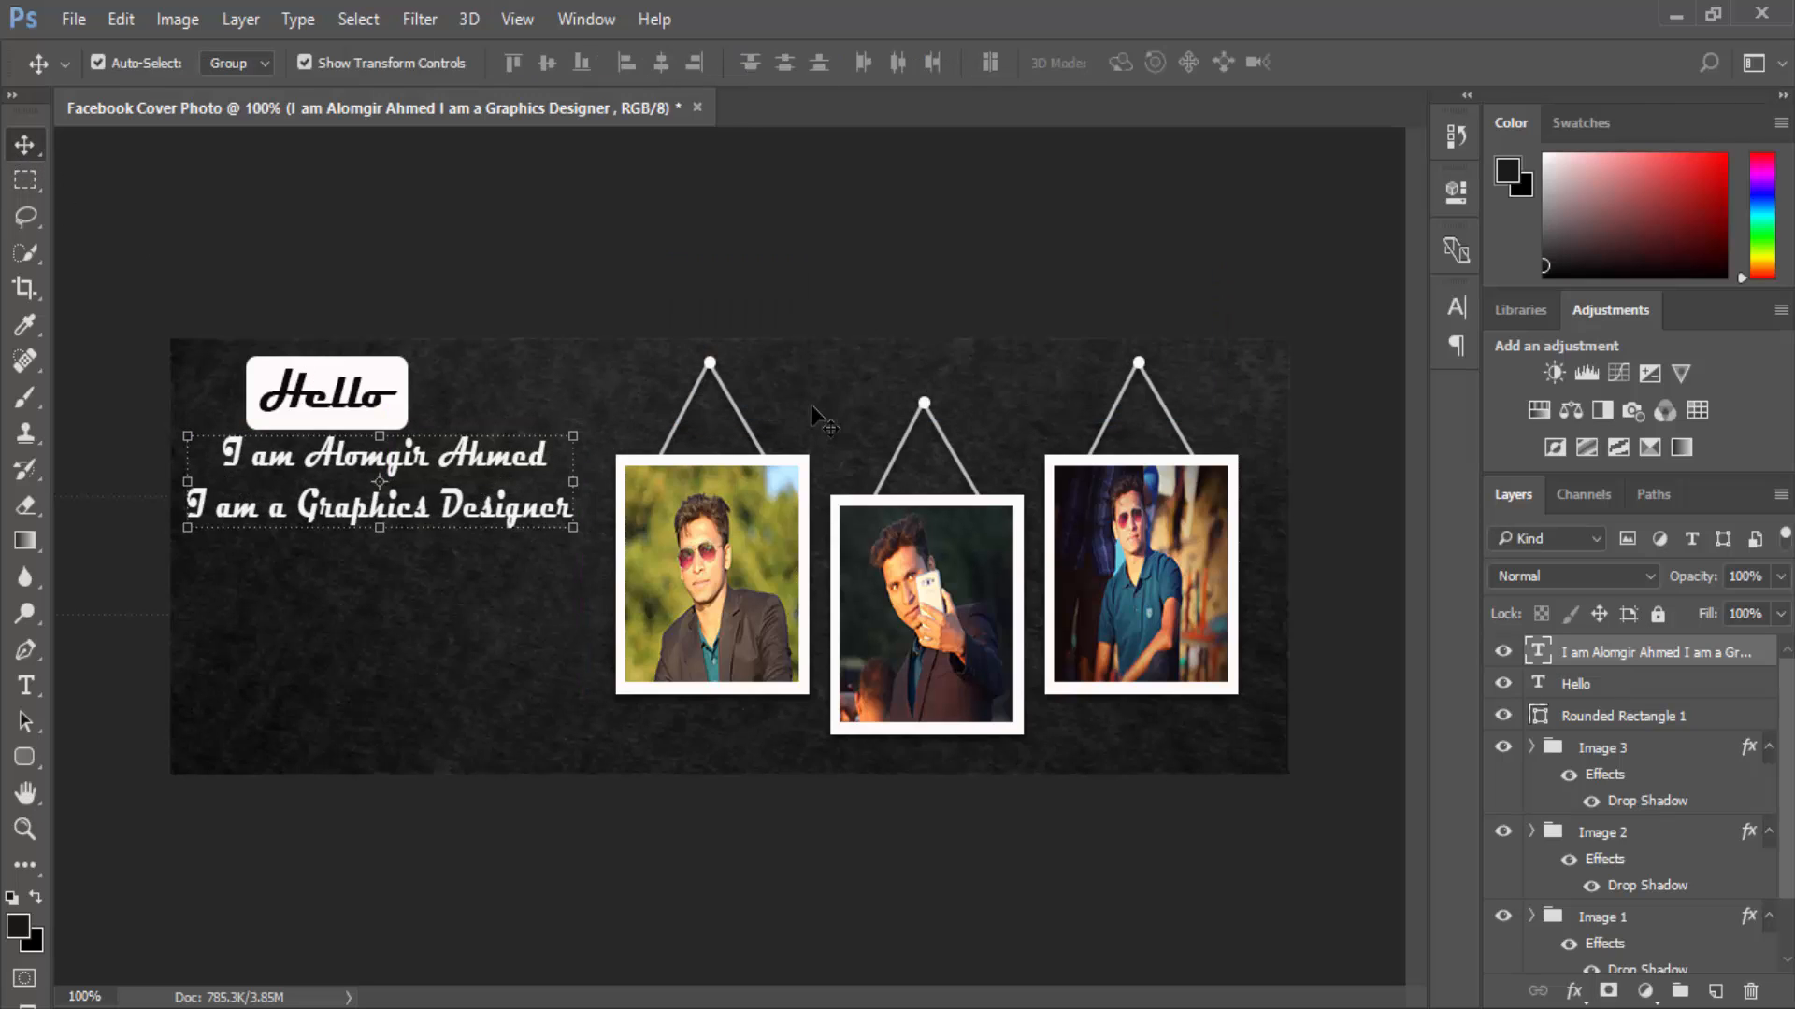
Lower the text block about 24 px with Free Transform.
{"action": "left_click", "coordinate": [25, 685]}
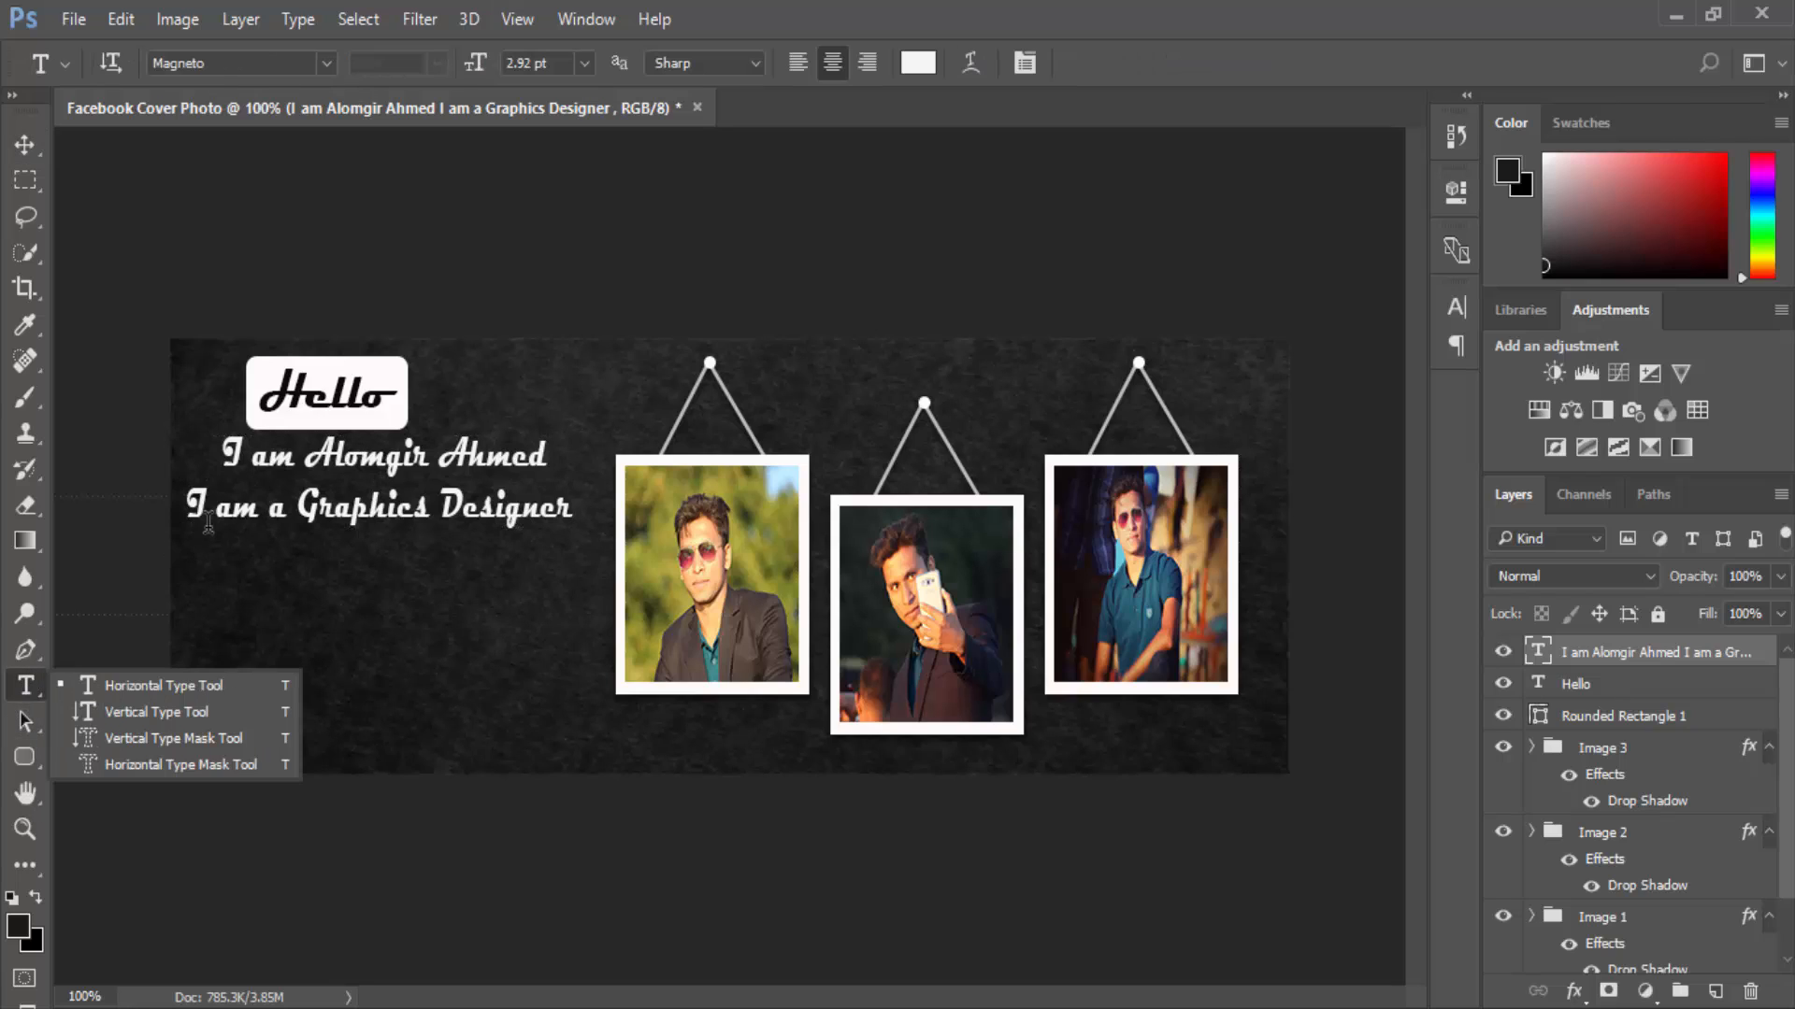
{"action": "left_click", "coordinate": [224, 467]}
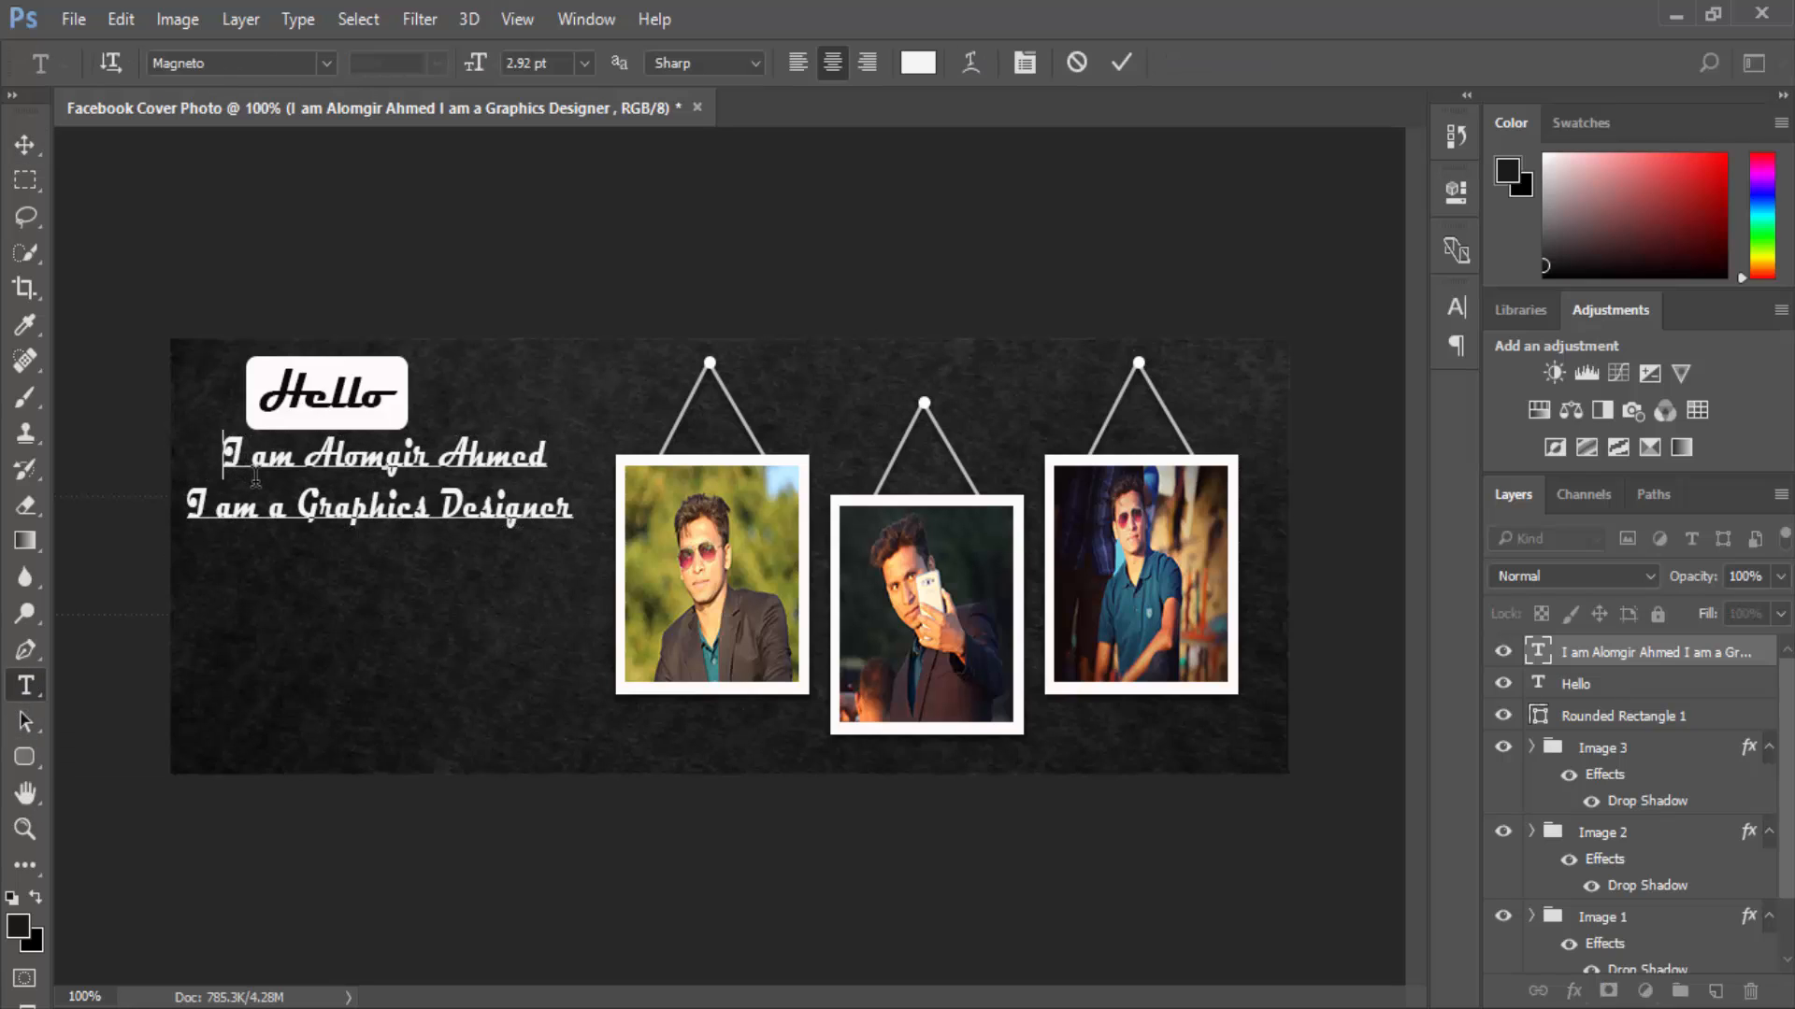
{"action": "left_click", "coordinate": [28, 148]}
{"action": "left_click", "coordinate": [391, 487]}
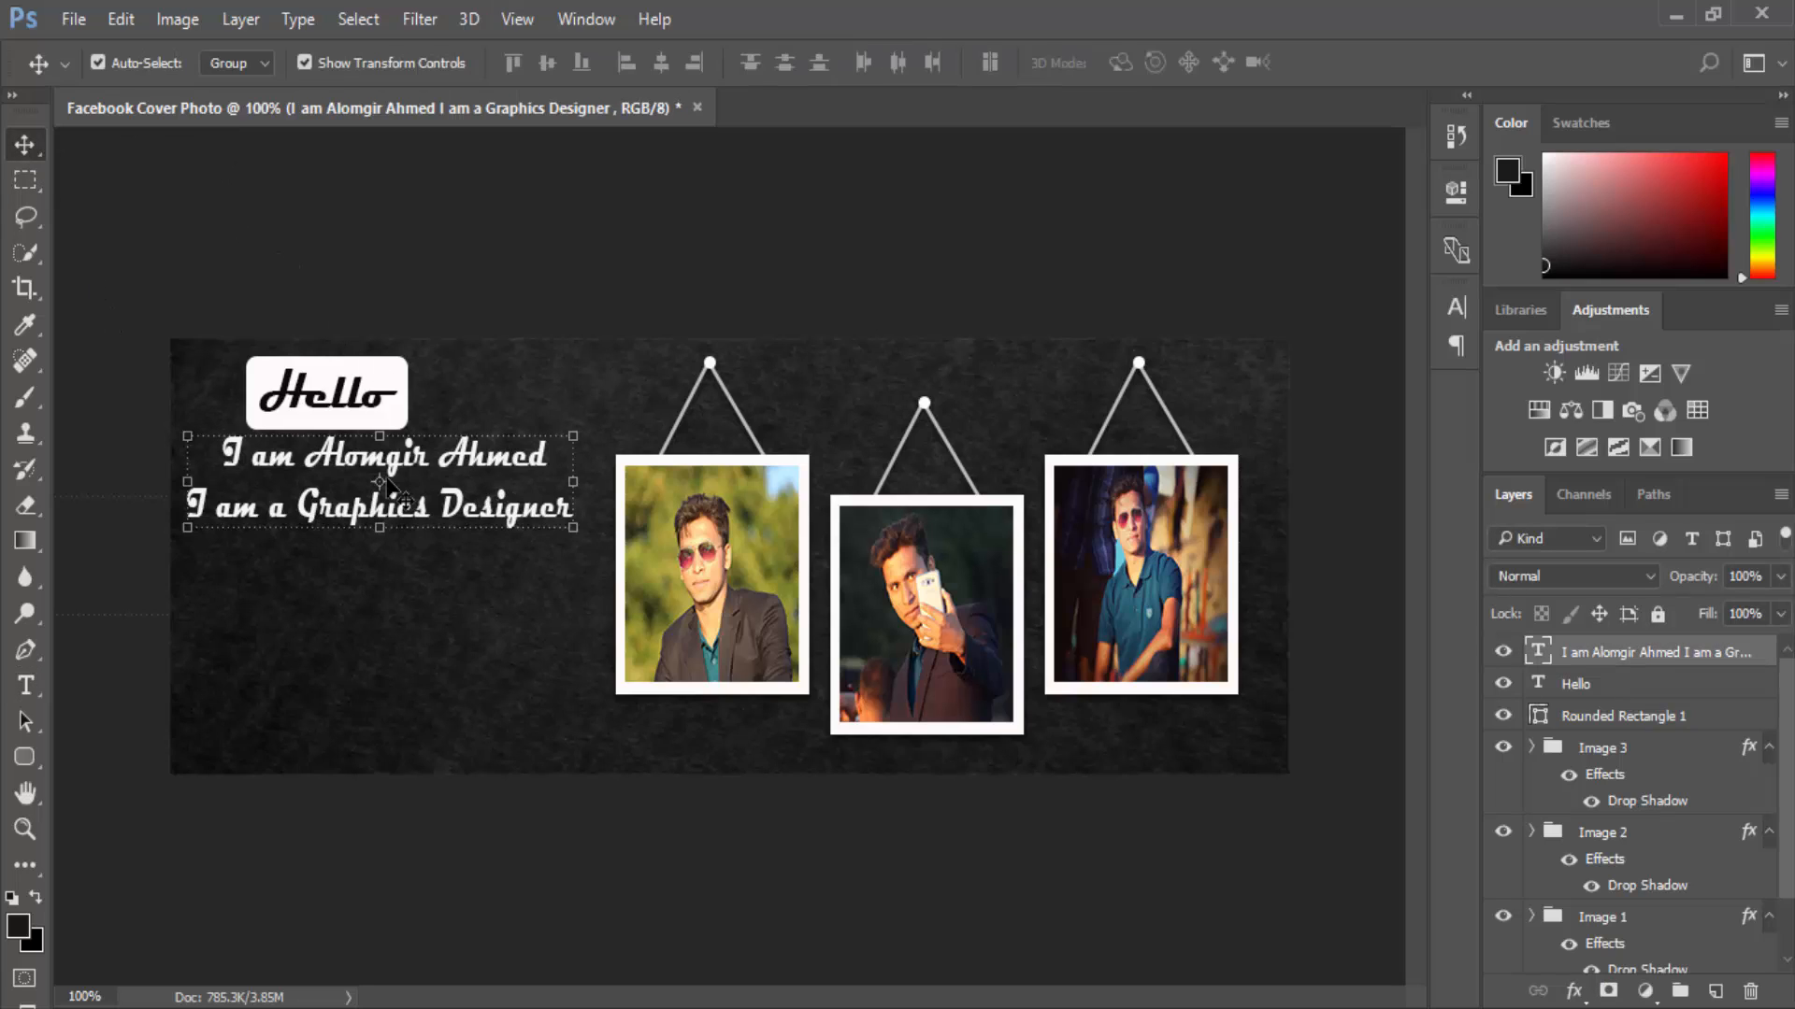
{"action": "key", "text": "ctrl+t"}
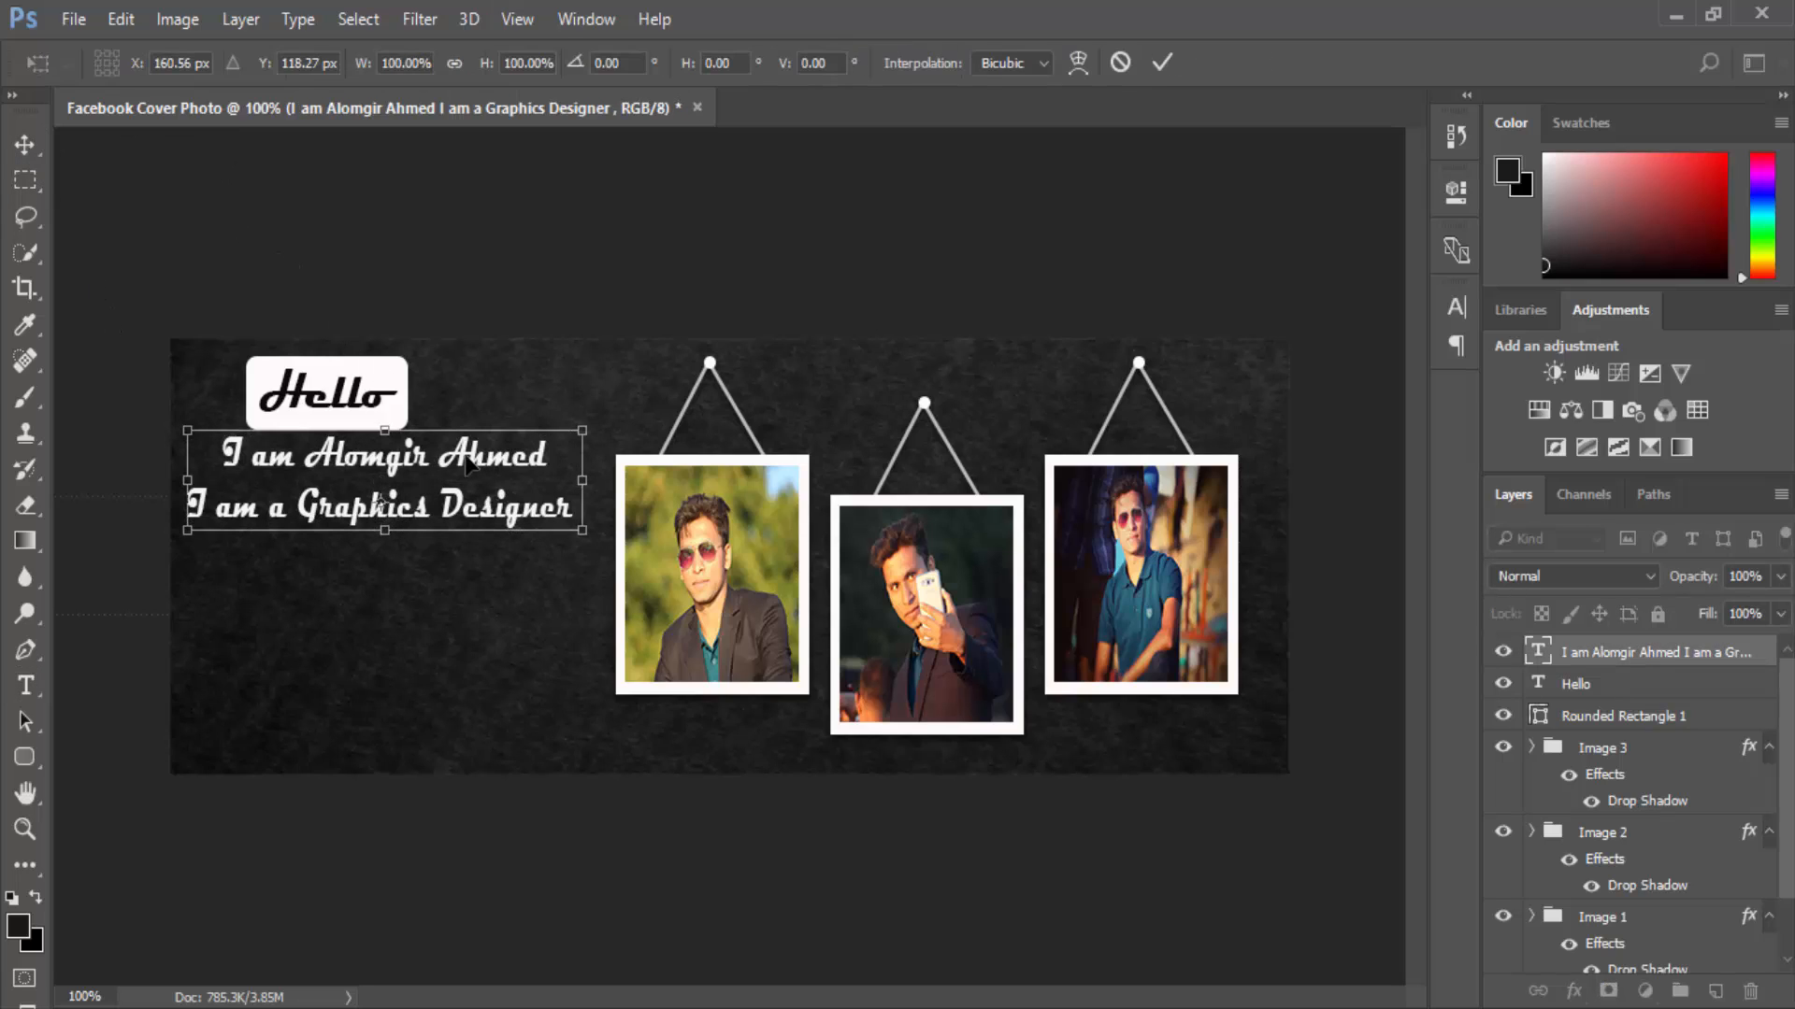
{"action": "left_click_drag", "start_coordinate": [452, 463], "coordinate": [455, 474]}
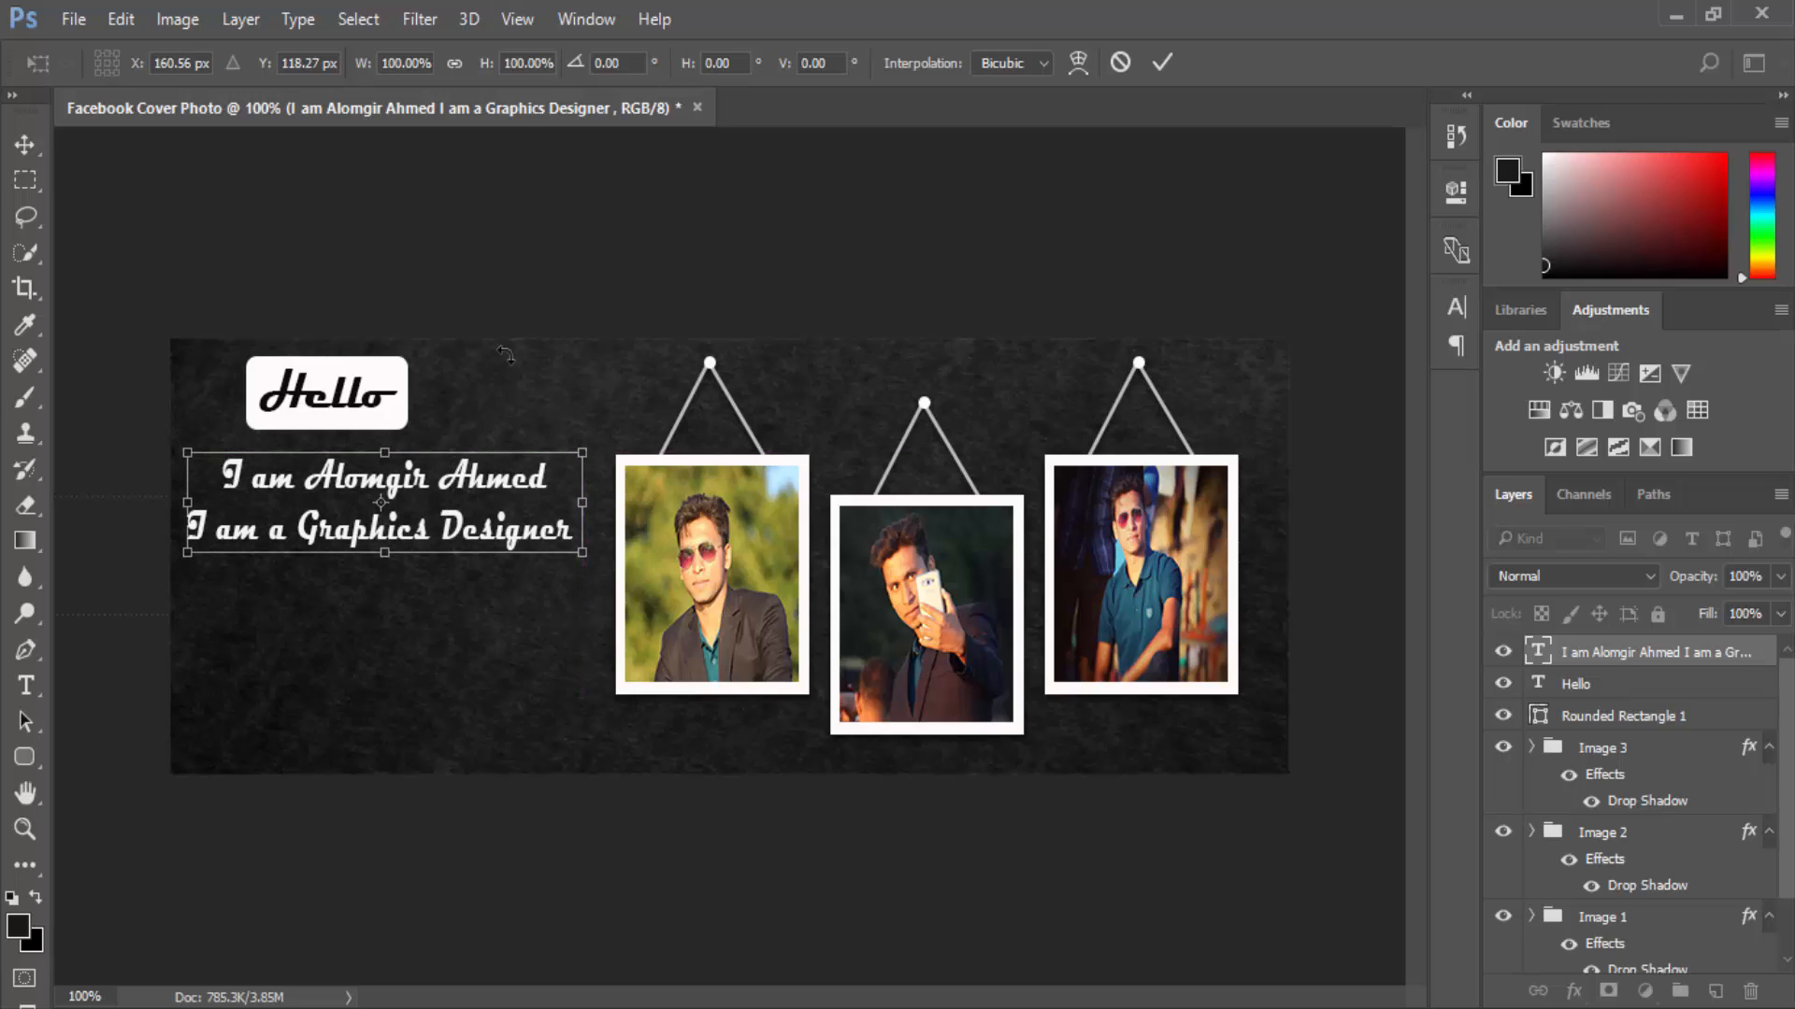
{"action": "left_click", "coordinate": [28, 146]}
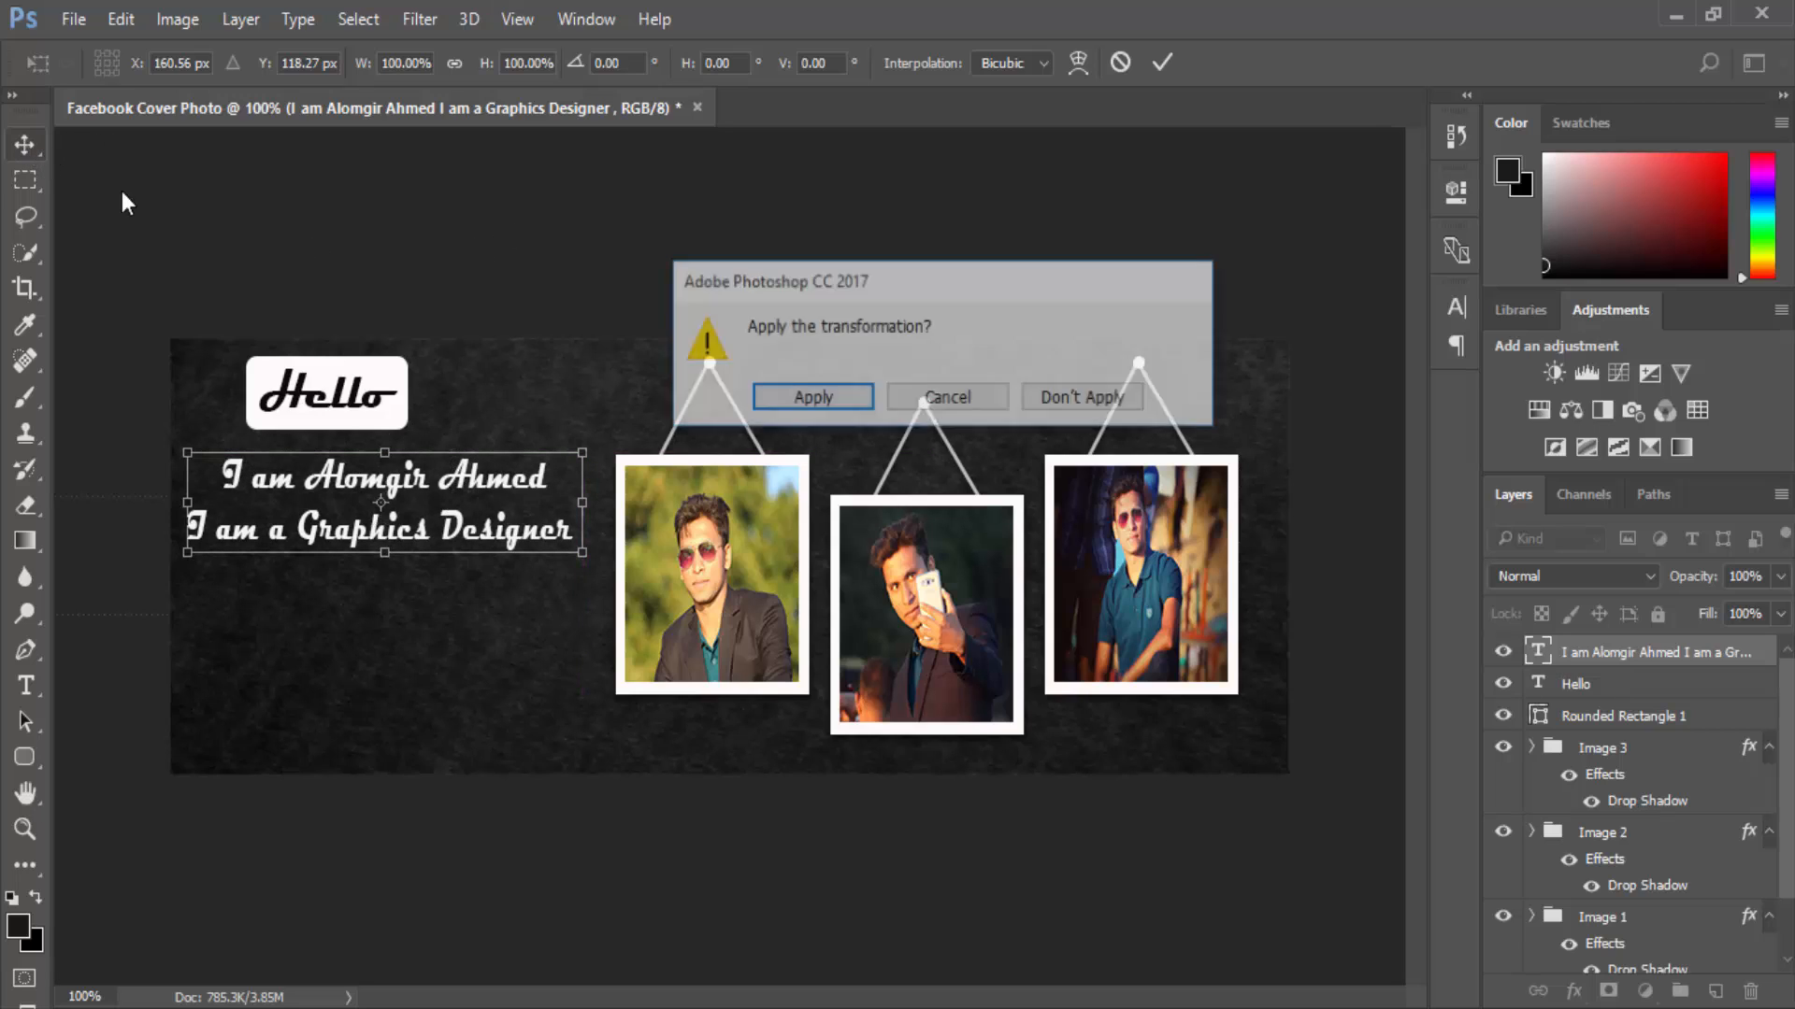
{"action": "left_click", "coordinate": [804, 408]}
{"action": "left_click", "coordinate": [503, 608]}
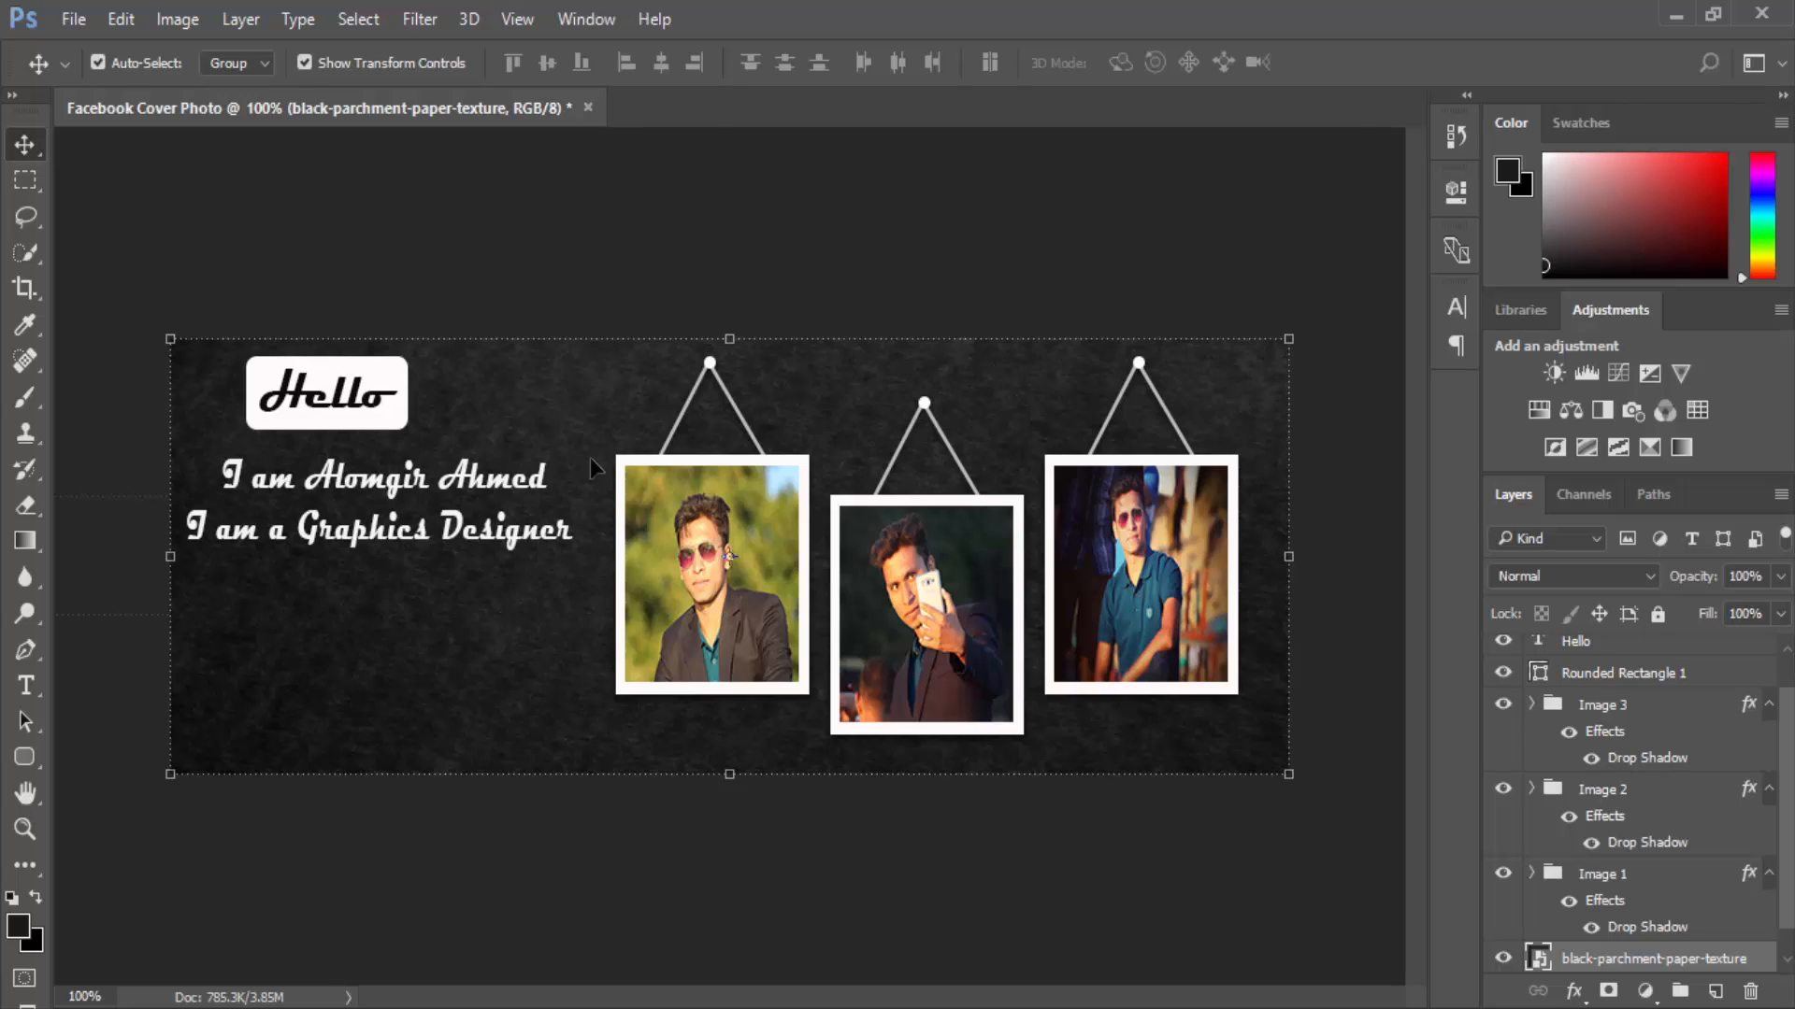
{"action": "left_click", "coordinate": [694, 230]}
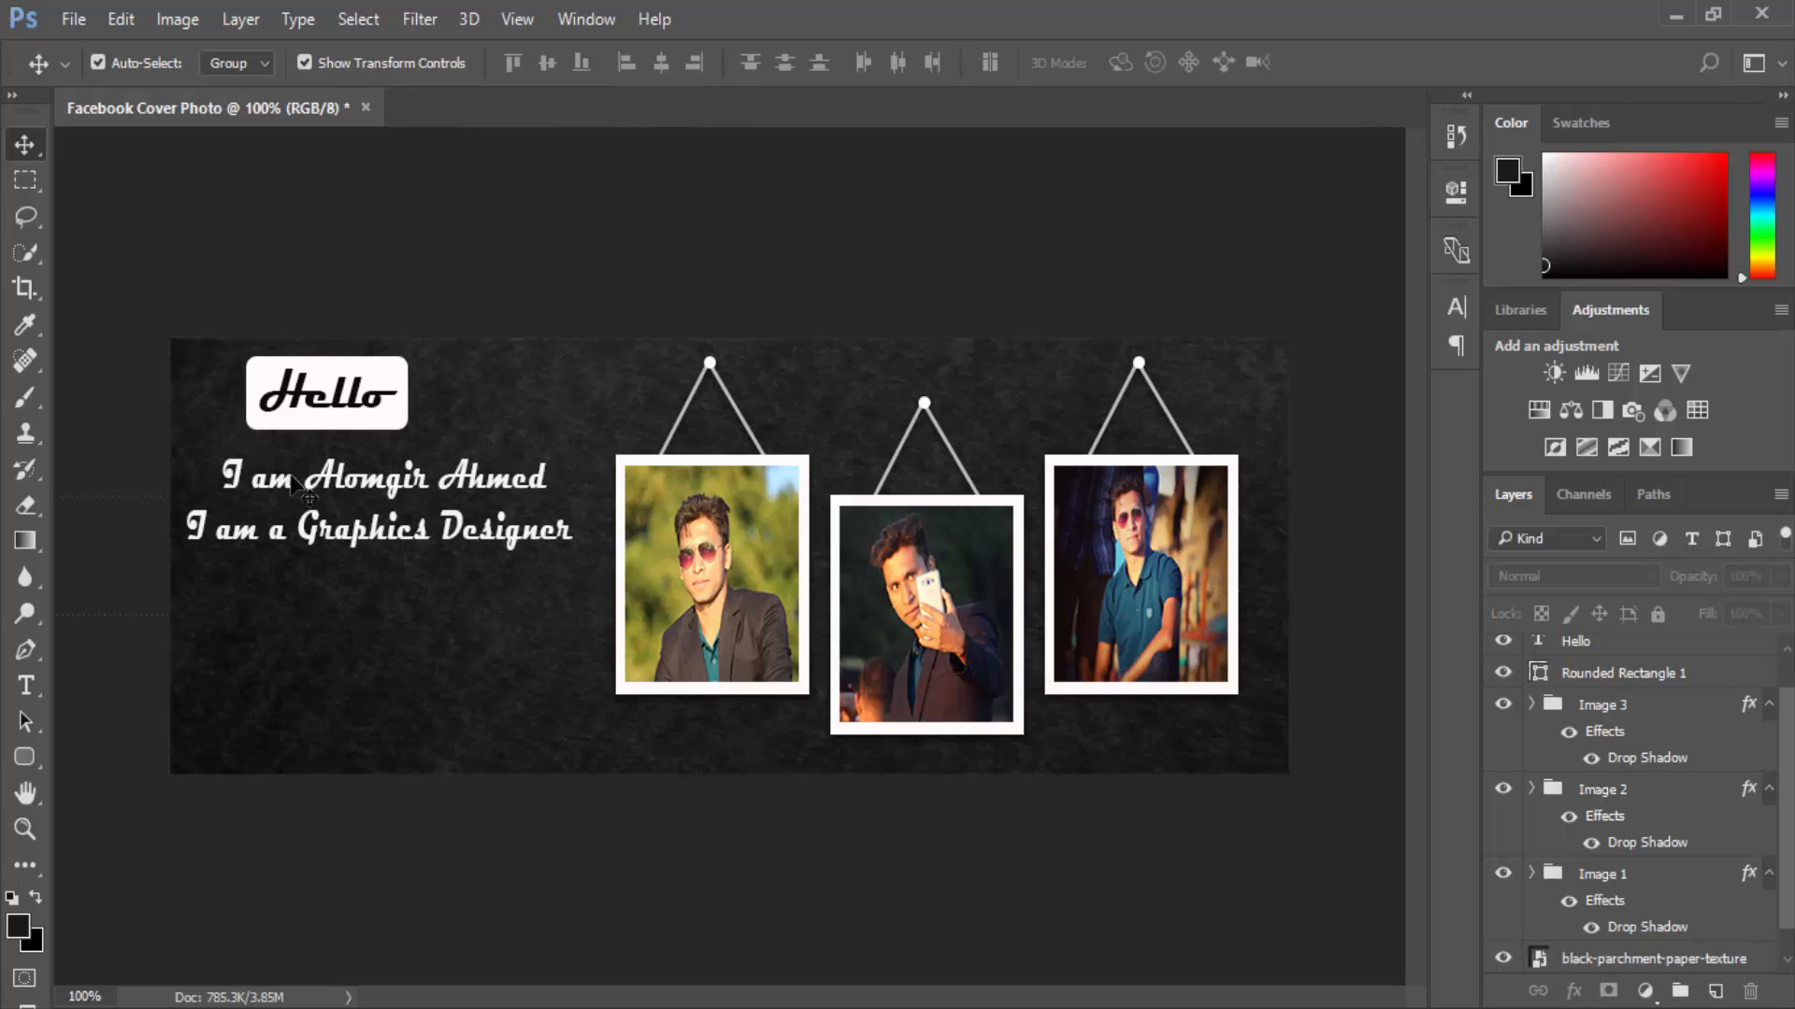